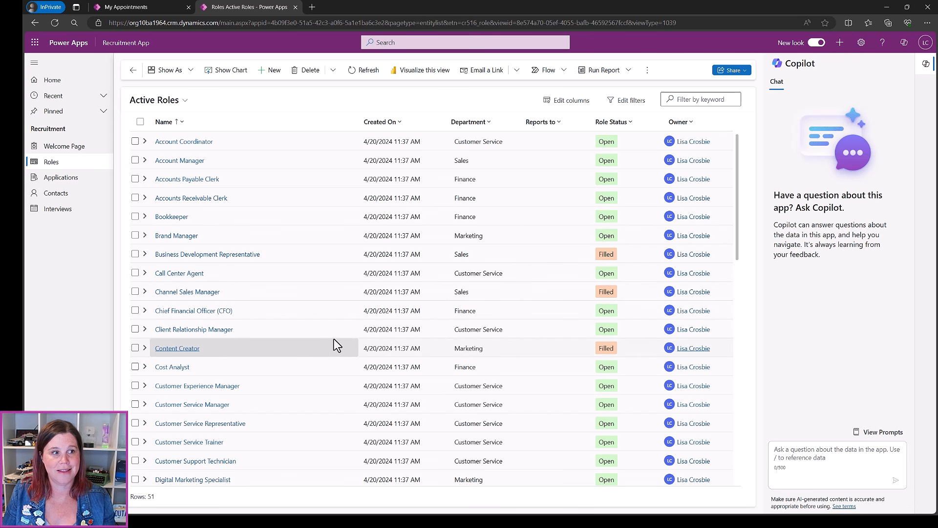
From Applications, trace APP-1000 to its Sales Manager role, then to the candidate's contact record
left_click(56, 198)
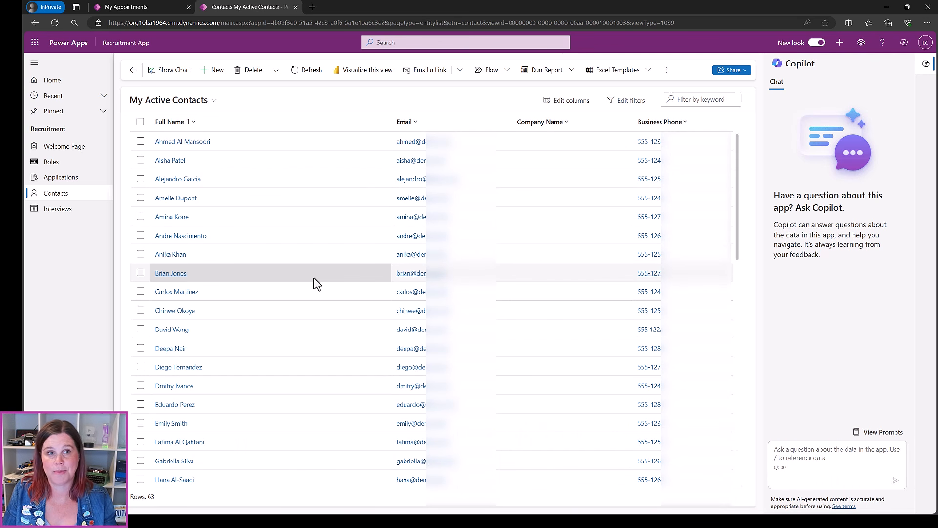
left_click(62, 178)
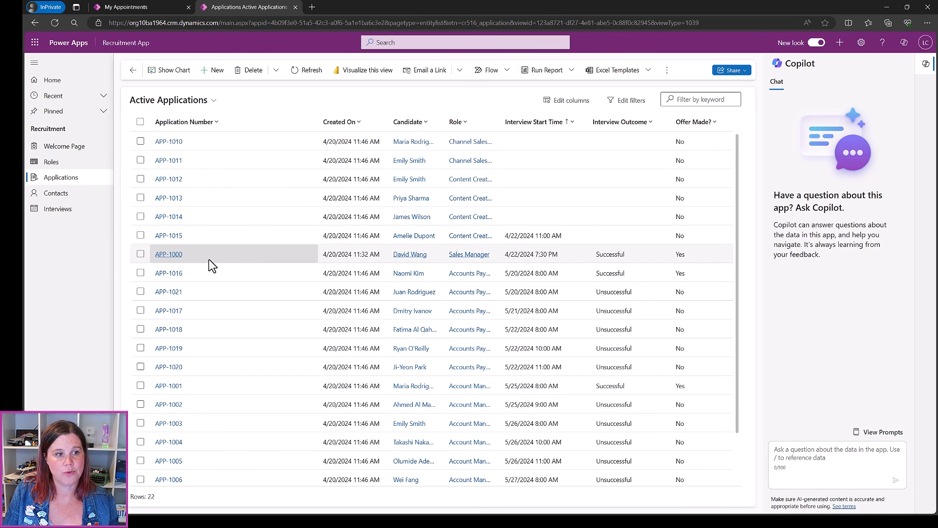
left_click(168, 255)
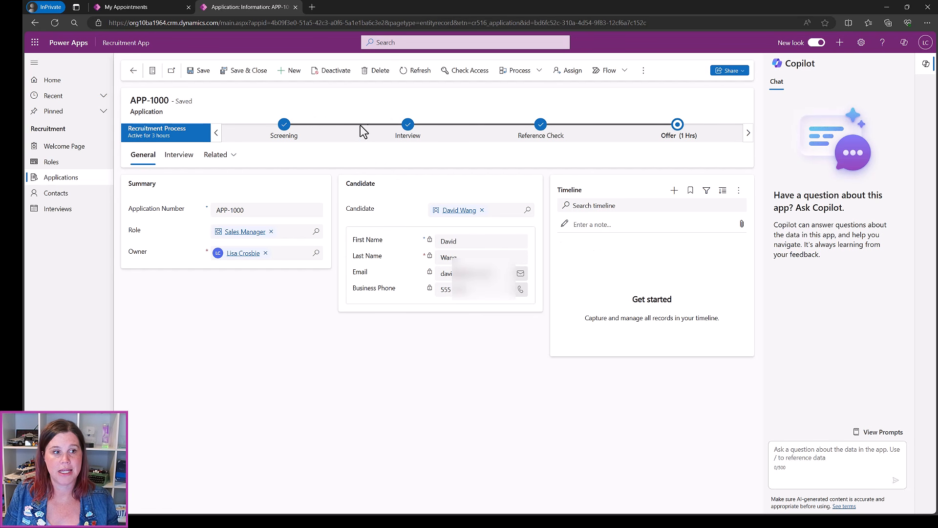
left_click(237, 234)
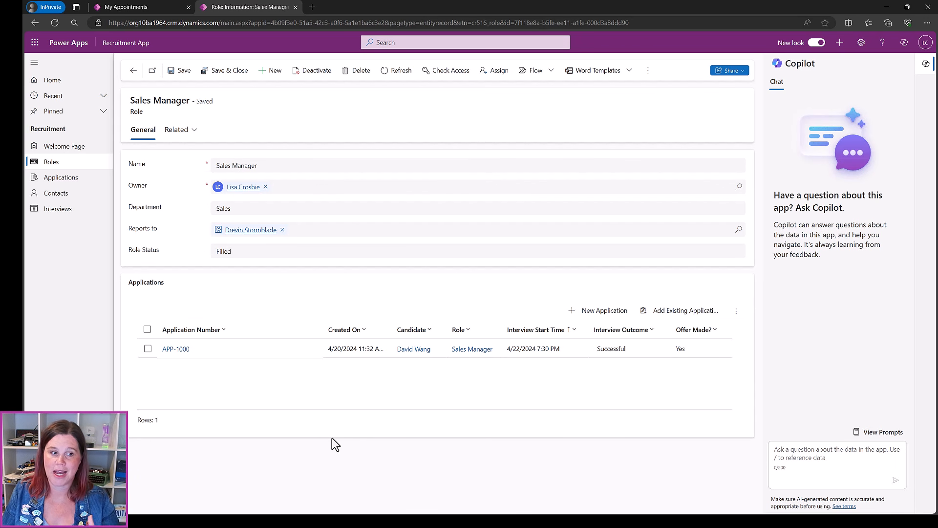
left_click(175, 349)
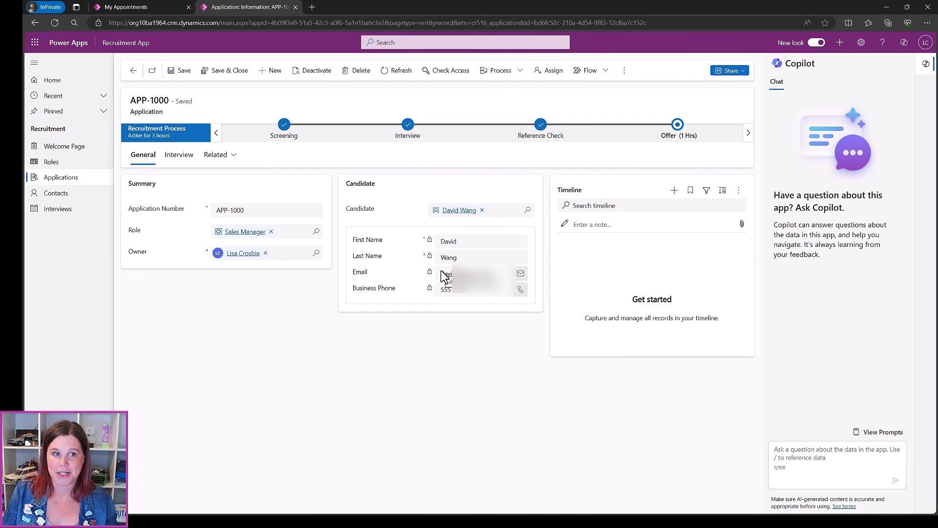
left_click(454, 210)
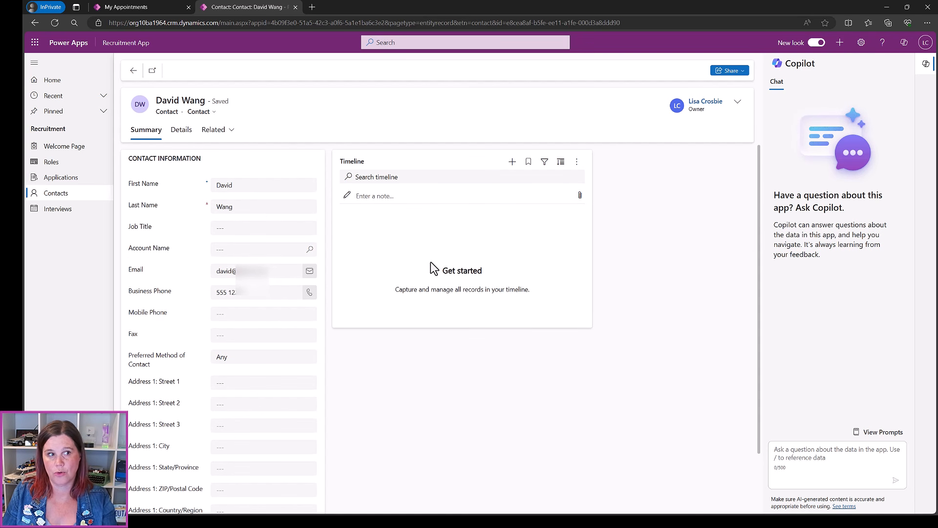
Go back to application APP-1000 and open the Recruitment app's Welcome Page
left_click(134, 72)
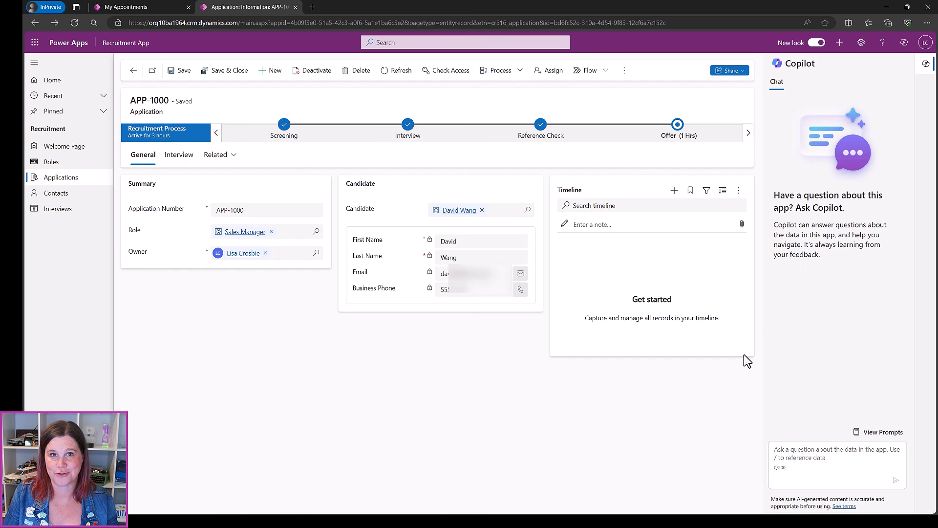
left_click(53, 147)
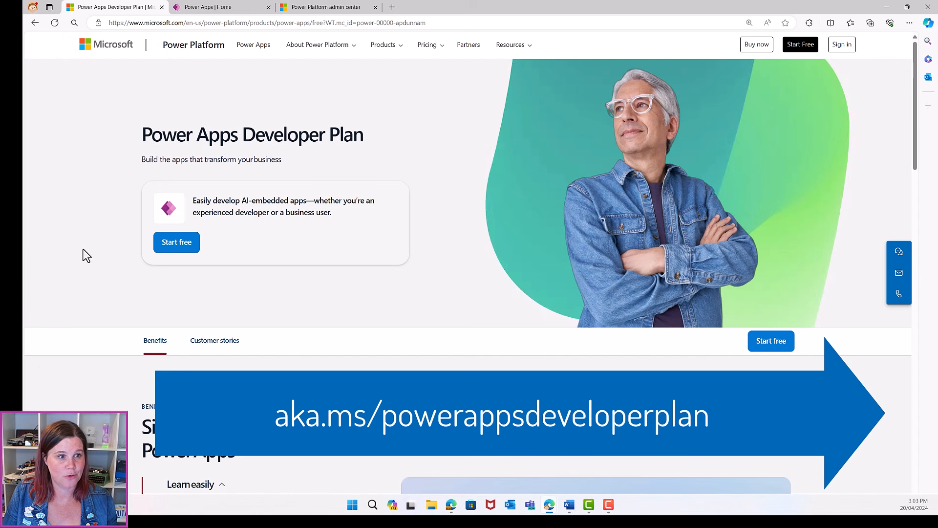
Sign up for the free Power Apps Developer Plan, accepting the terms
left_click(181, 245)
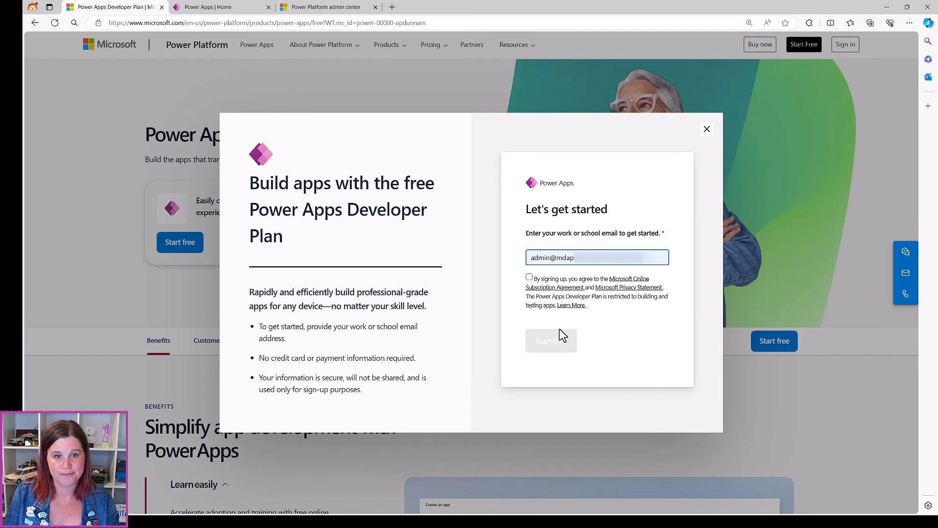
left_click(529, 278)
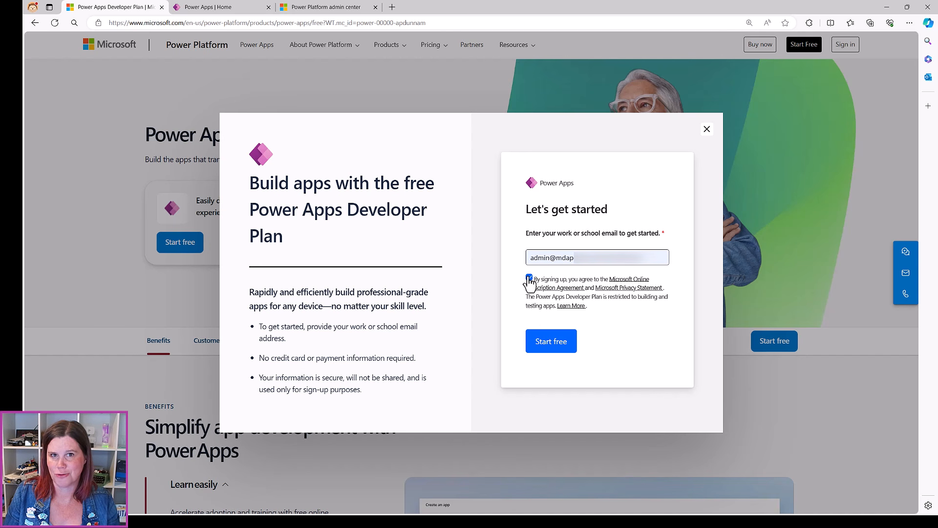
left_click(542, 342)
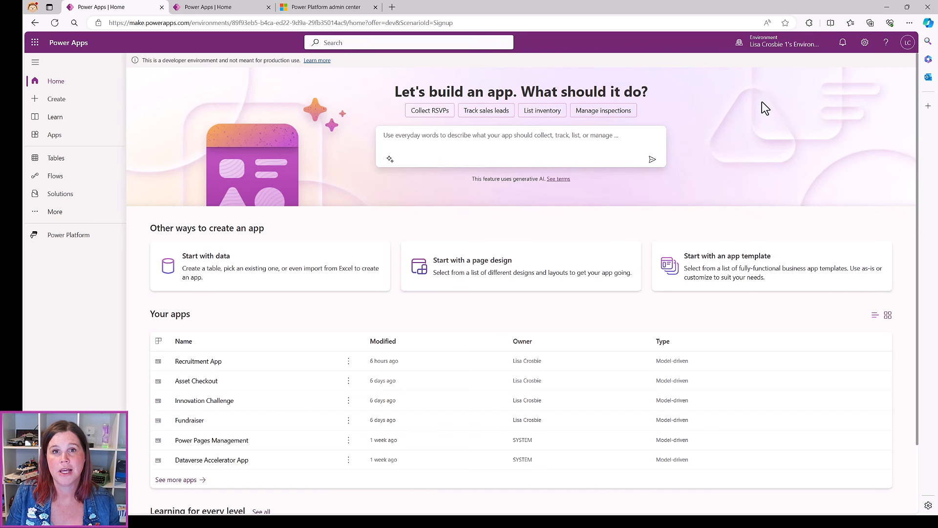
Check the current environment, view its Tables, then move to the Power Platform admin center
mouse_move(768, 50)
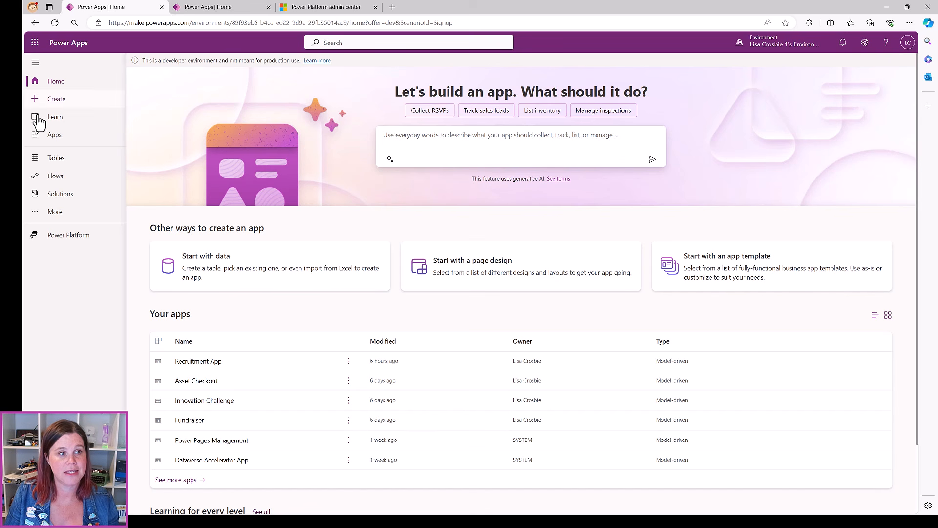
left_click(55, 157)
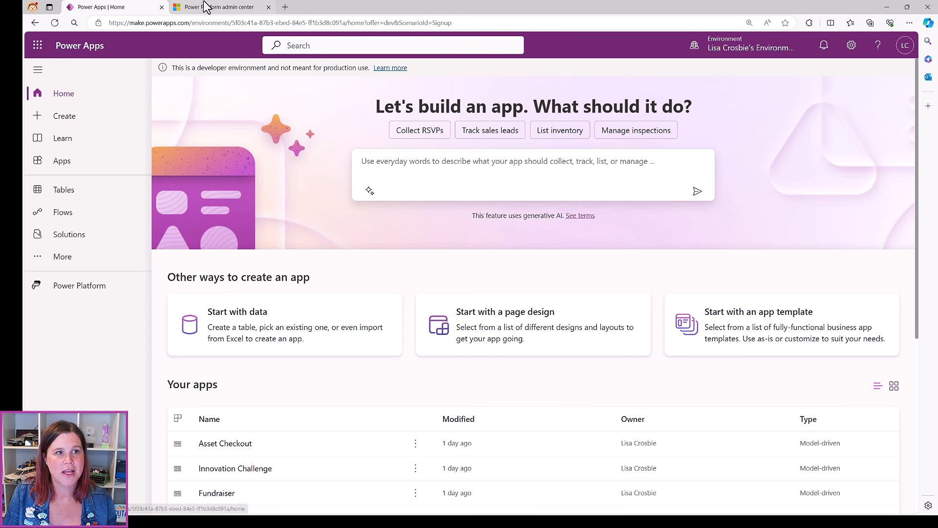
left_click(220, 7)
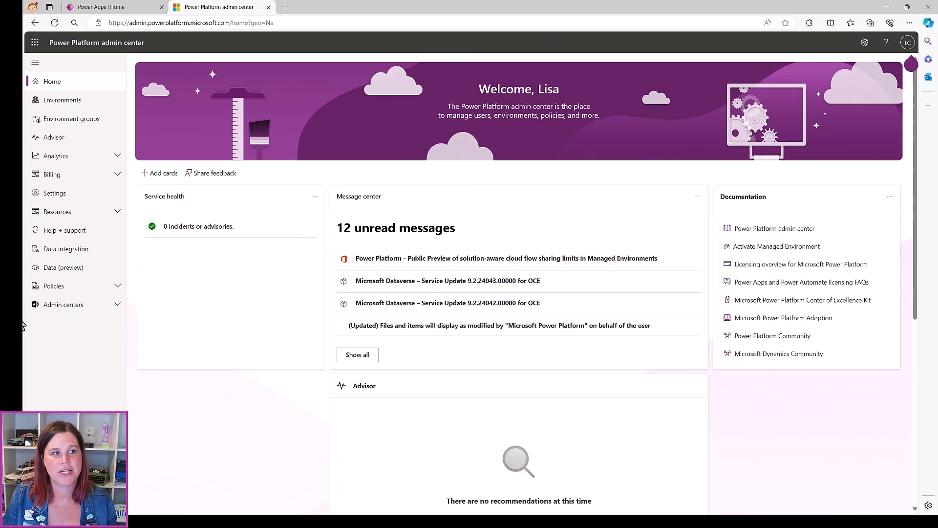
Zoom in and open the newest developer environment's Settings from the Environments list
key("ctrl+plus")
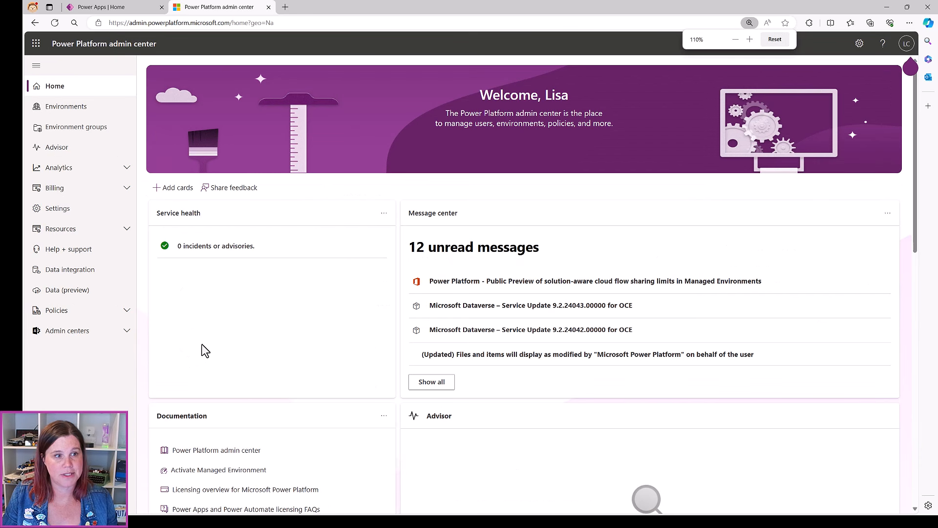
left_click(83, 113)
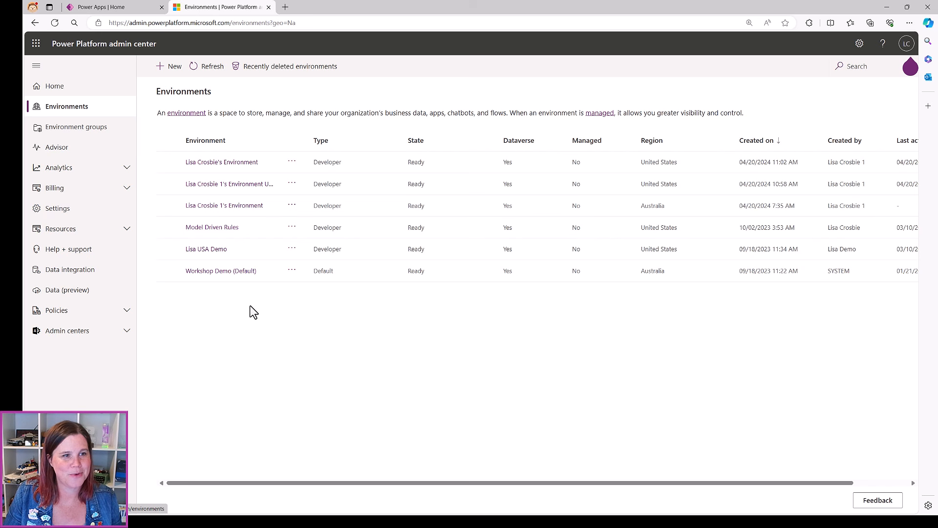
left_click(214, 163)
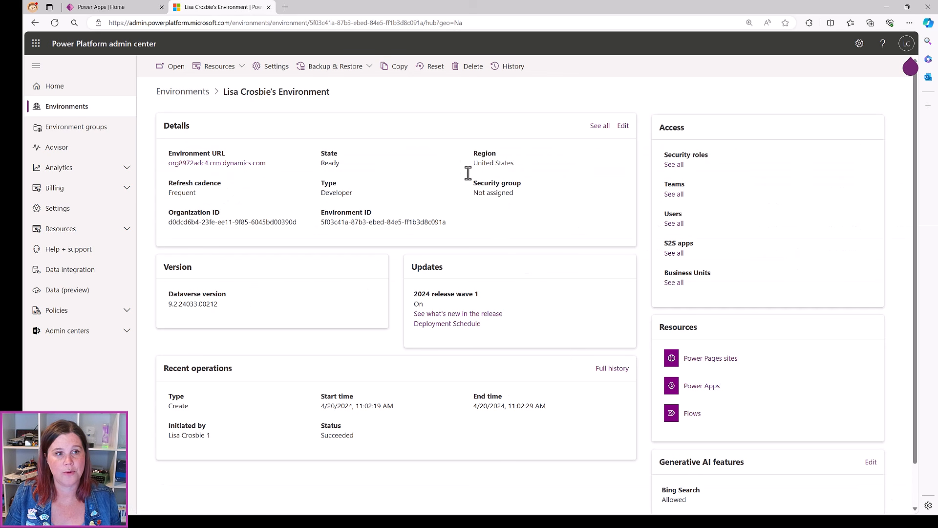
left_click(272, 70)
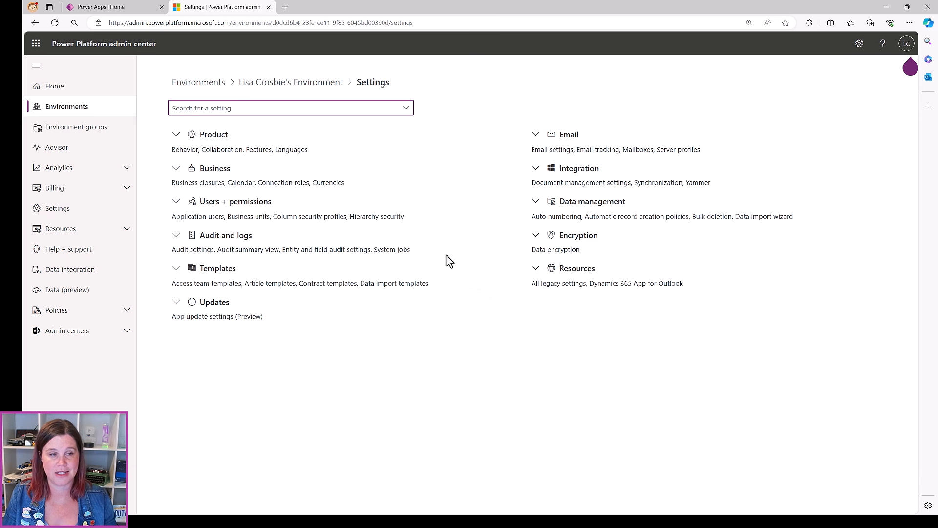
Set the Behavior setting's model-driven app release channel to Monthly channel and save
left_click(176, 135)
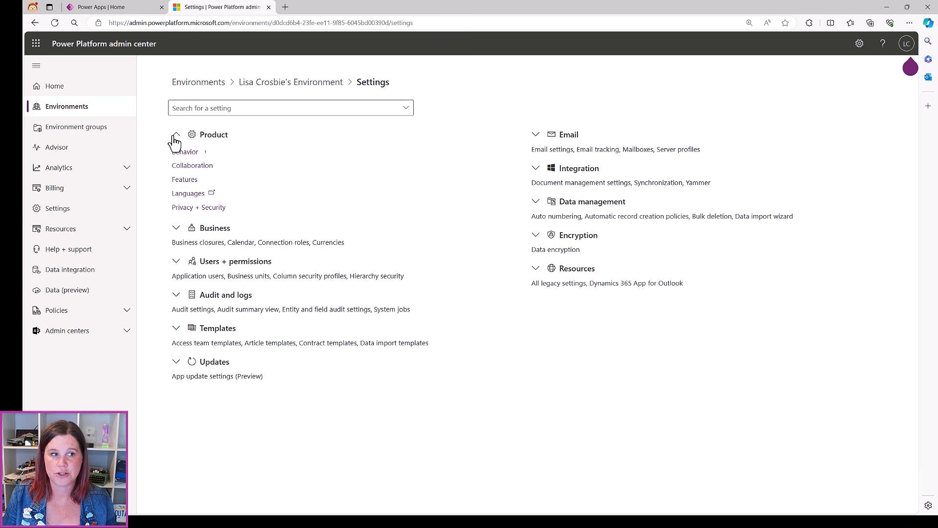
left_click(185, 152)
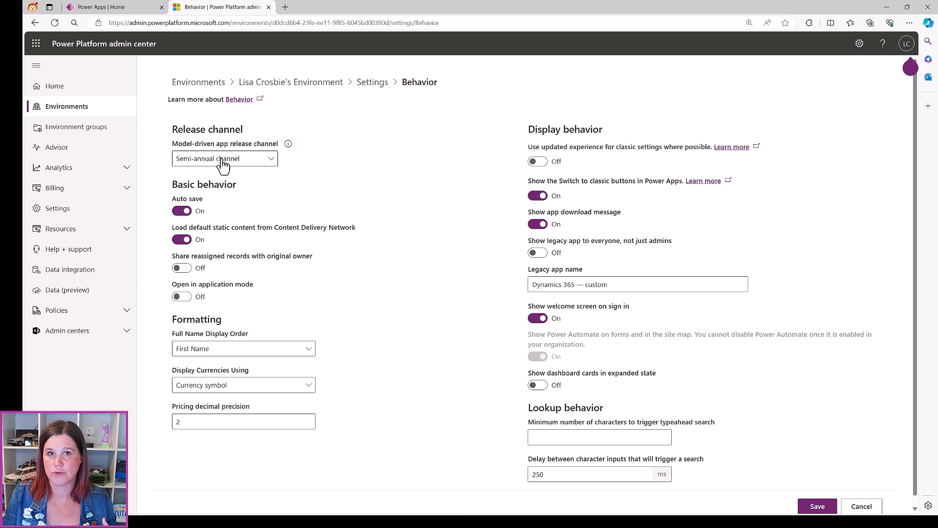
left_click(223, 166)
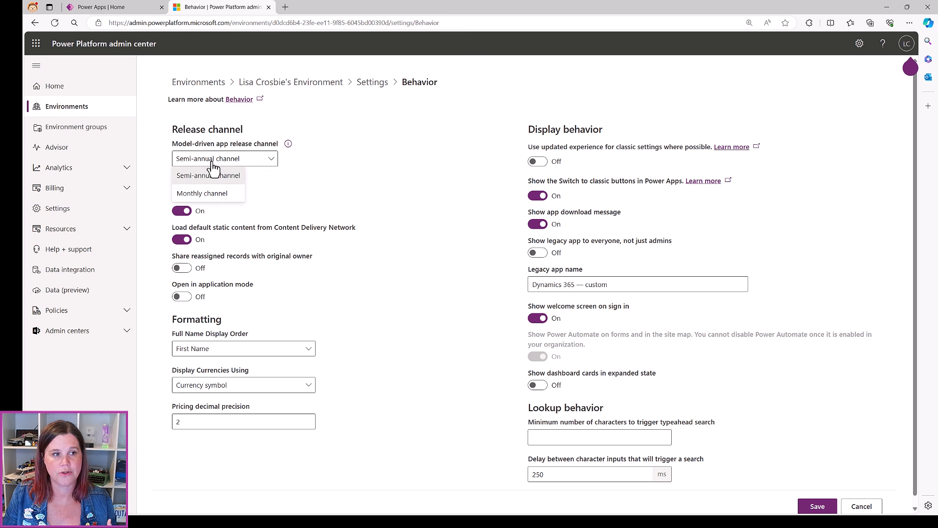
left_click(190, 196)
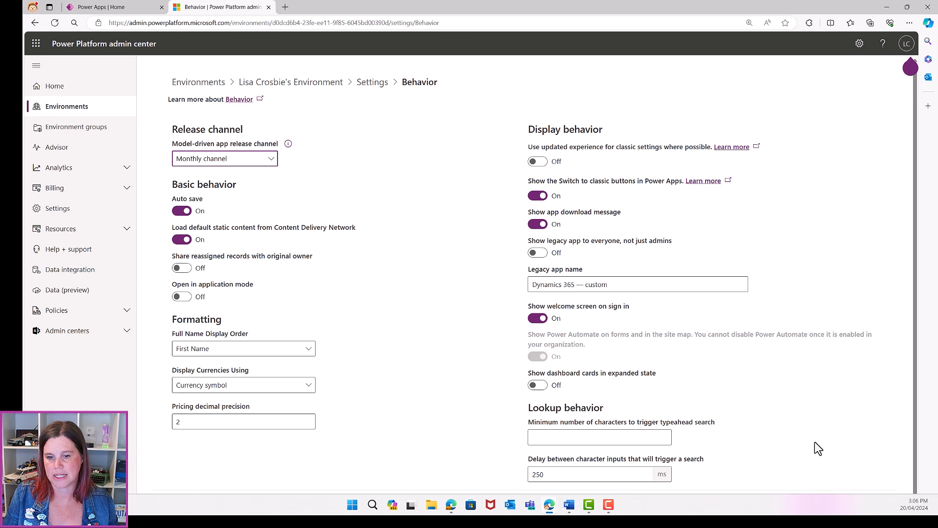
left_click(815, 504)
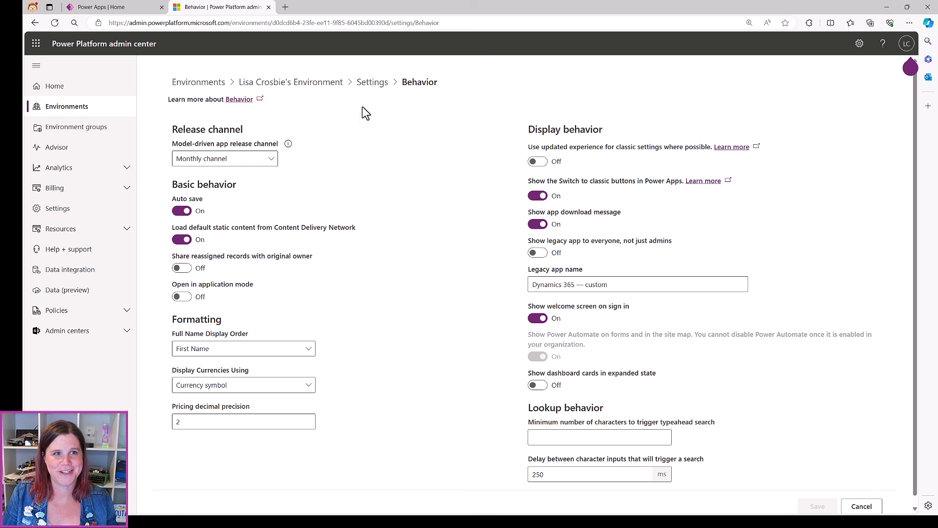
left_click(373, 83)
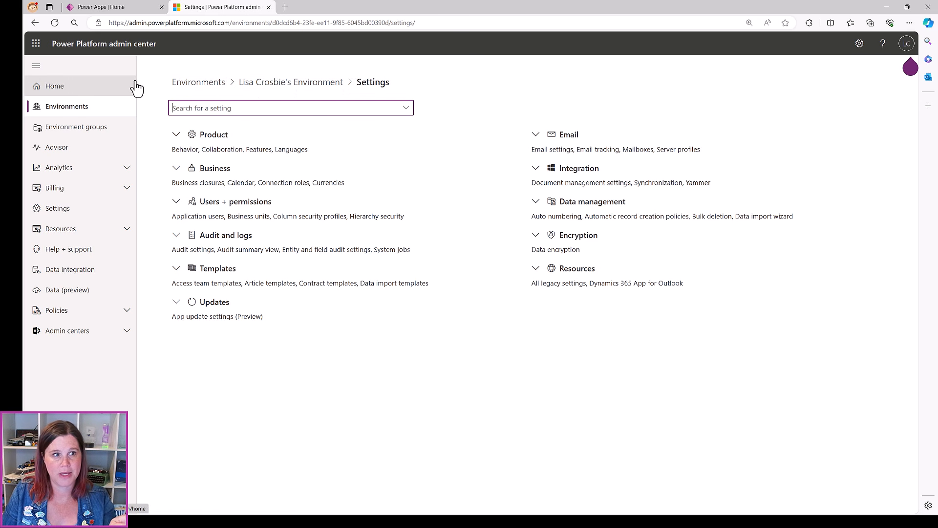
In Product > Features, turn the Copilot chat experience On
left_click(177, 135)
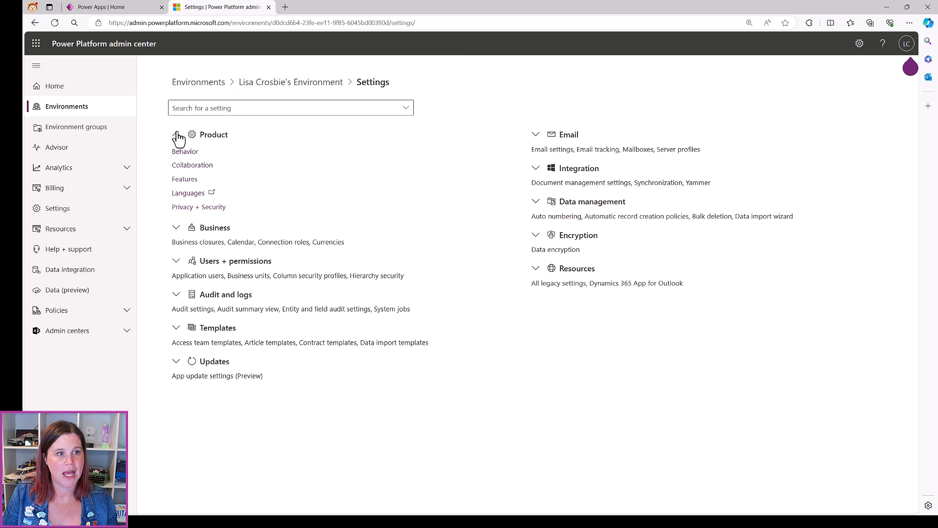
left_click(185, 180)
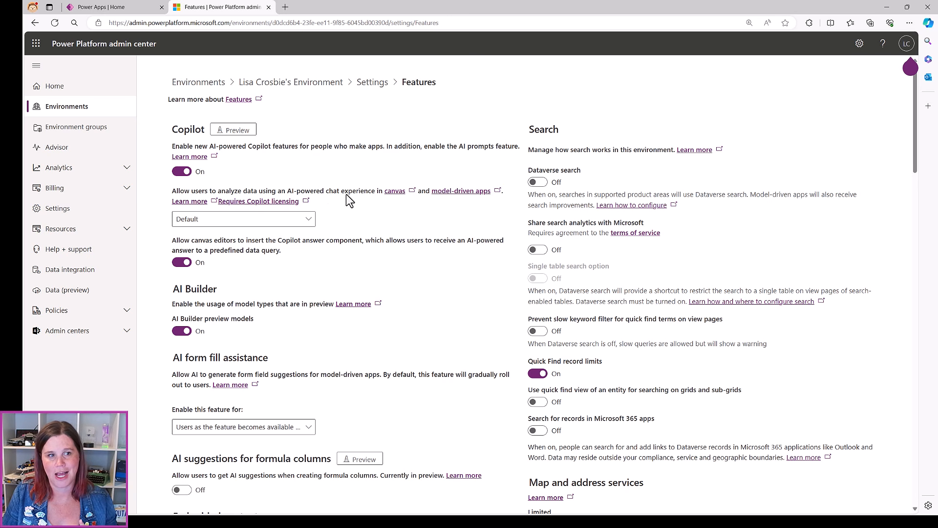
left_click(308, 219)
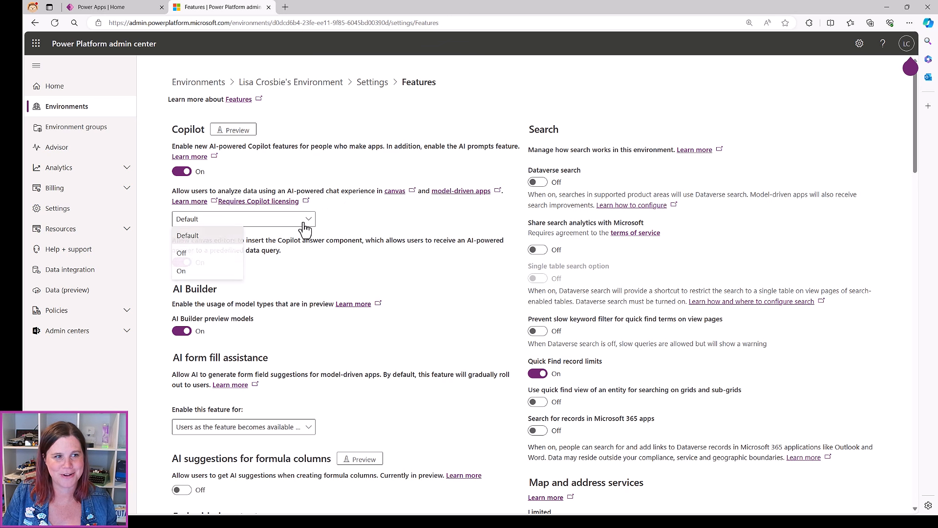
left_click(205, 267)
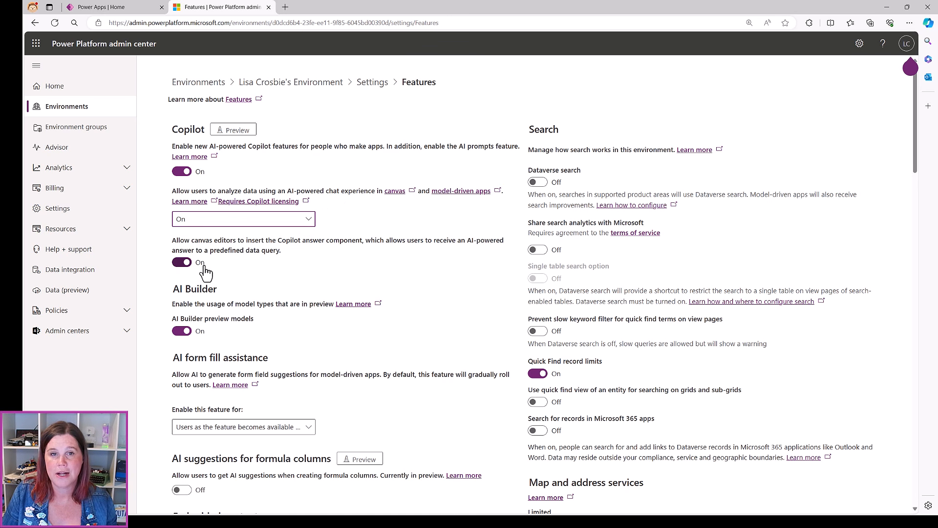
left_click(113, 10)
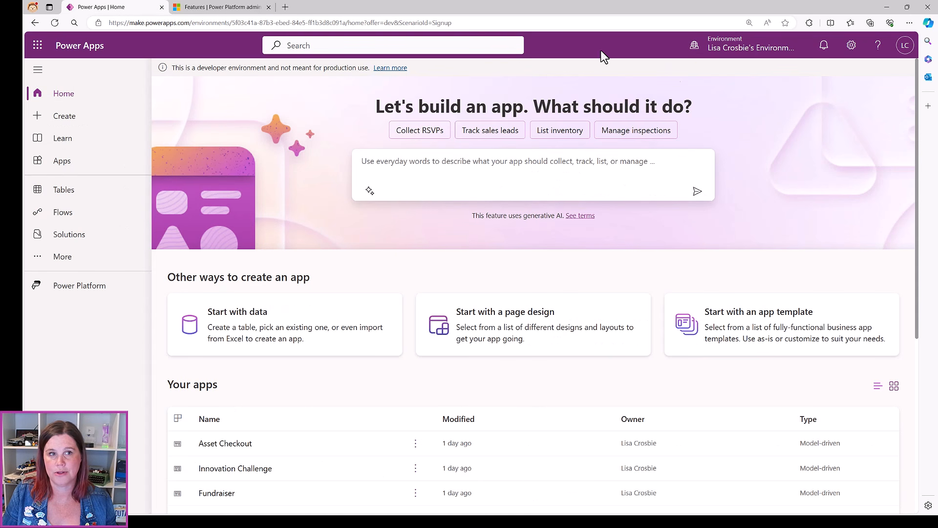
left_click(200, 9)
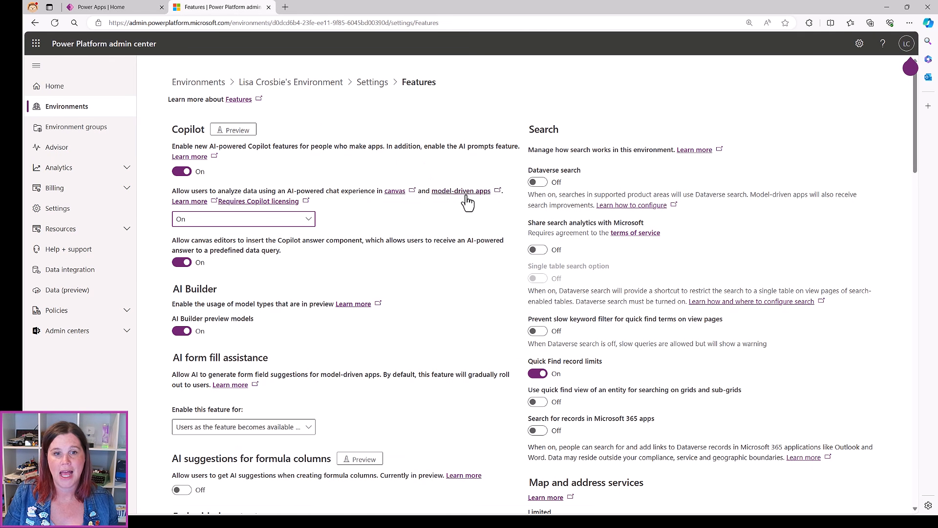
Switch Dataverse search On, save the Features settings, and return to Settings
left_click(542, 184)
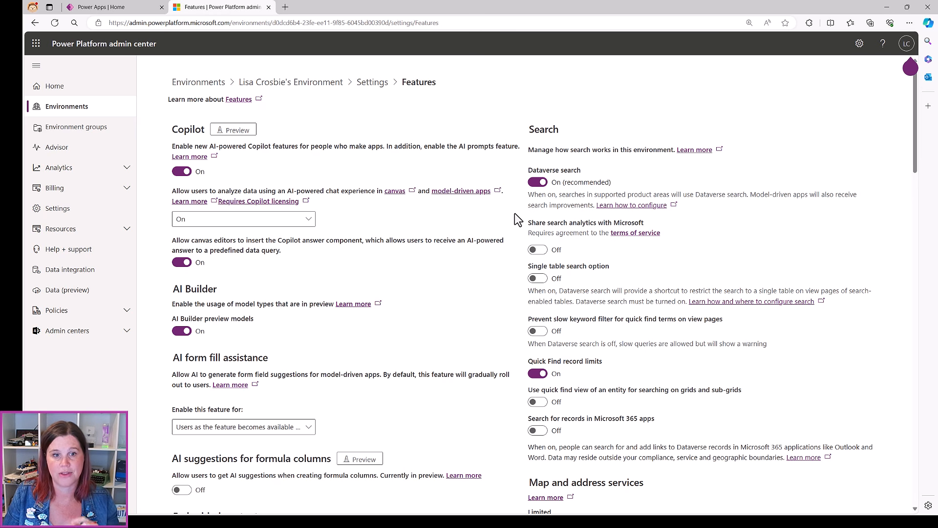
scroll(497, 274, "down", 10)
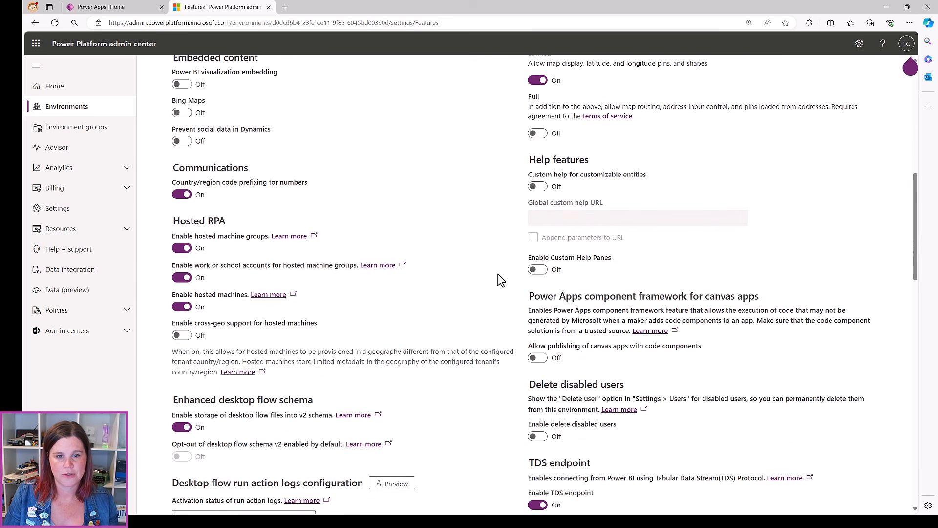
scroll(498, 273, "down", 10)
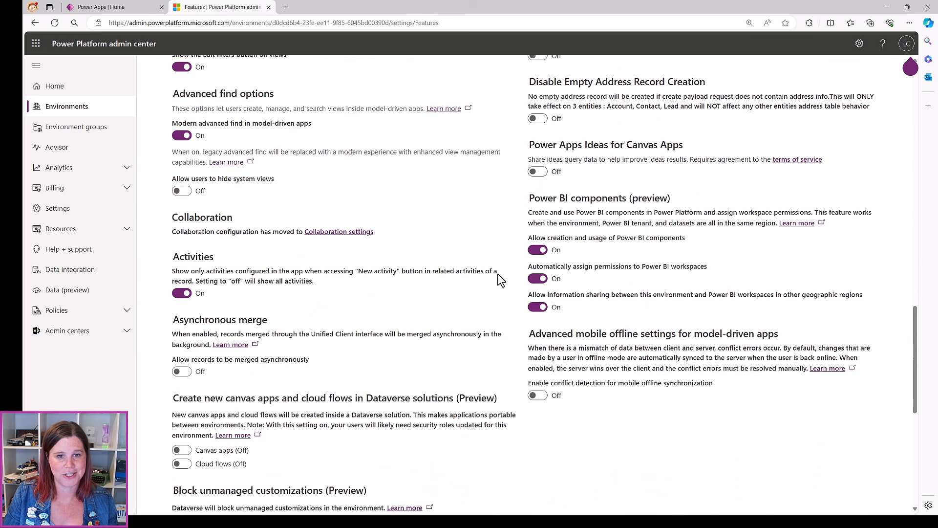
scroll(497, 274, "down", 5)
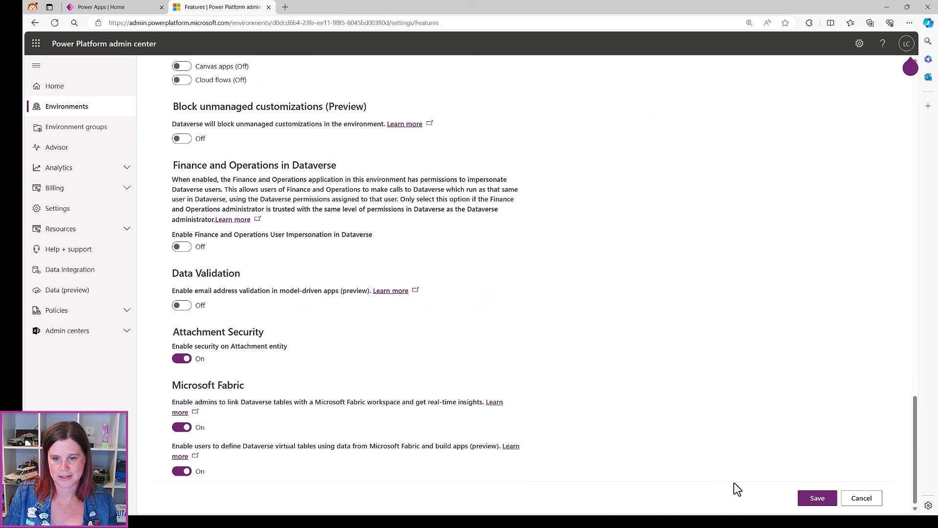
left_click(814, 498)
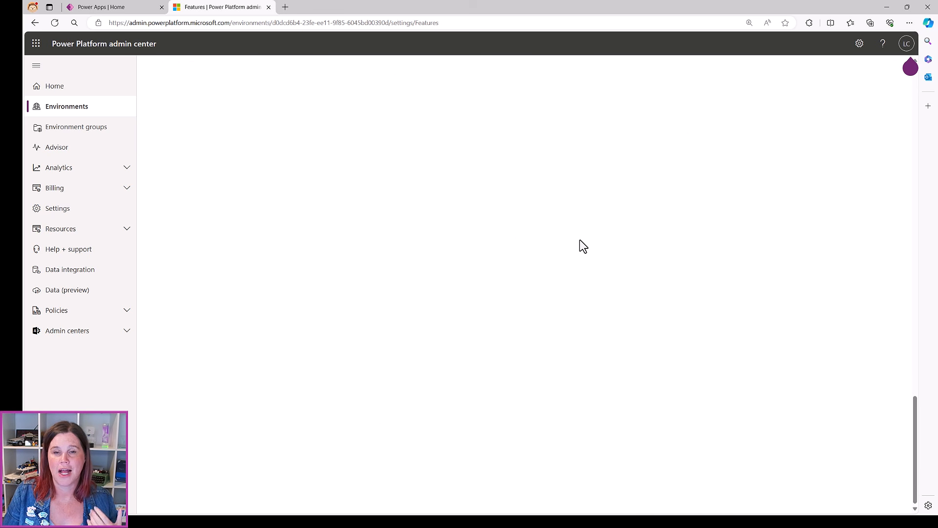
scroll(695, 248, "up", 20)
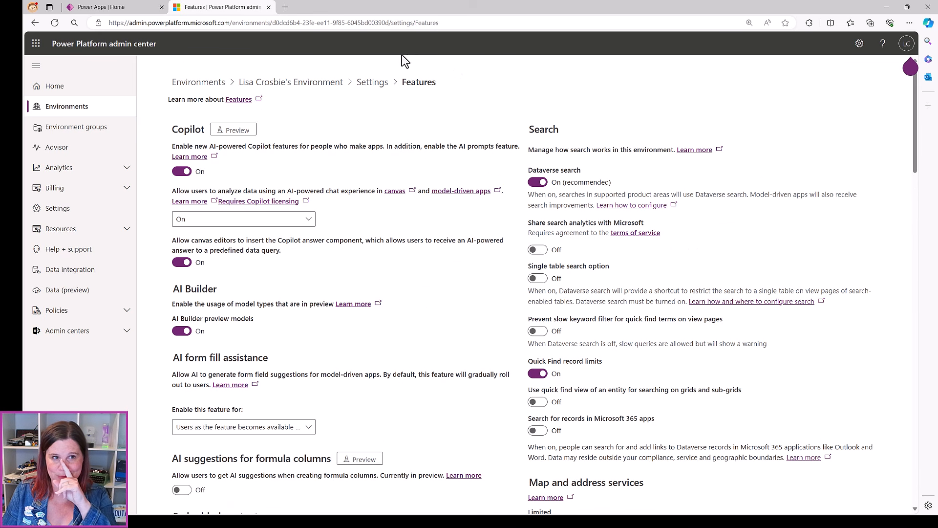
left_click(375, 83)
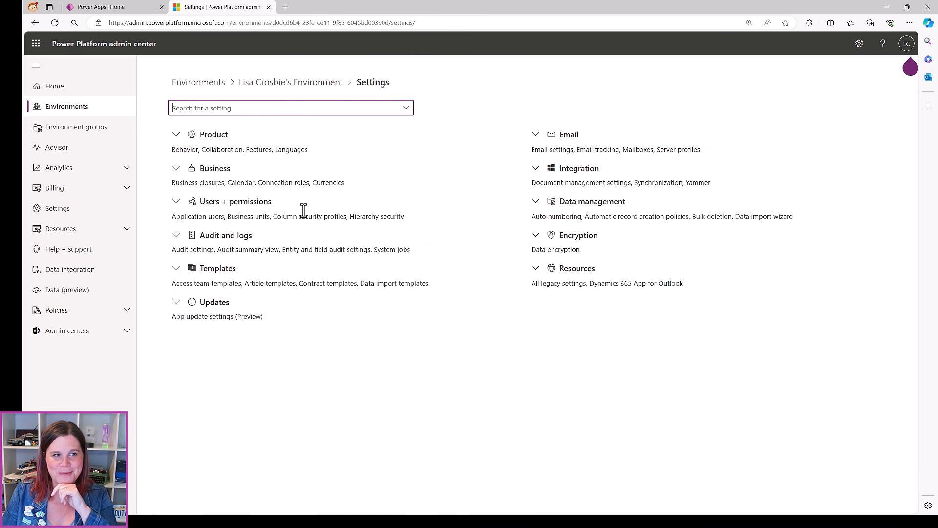
Check Start Auditing under Audit and logs > Audit settings and save
left_click(176, 236)
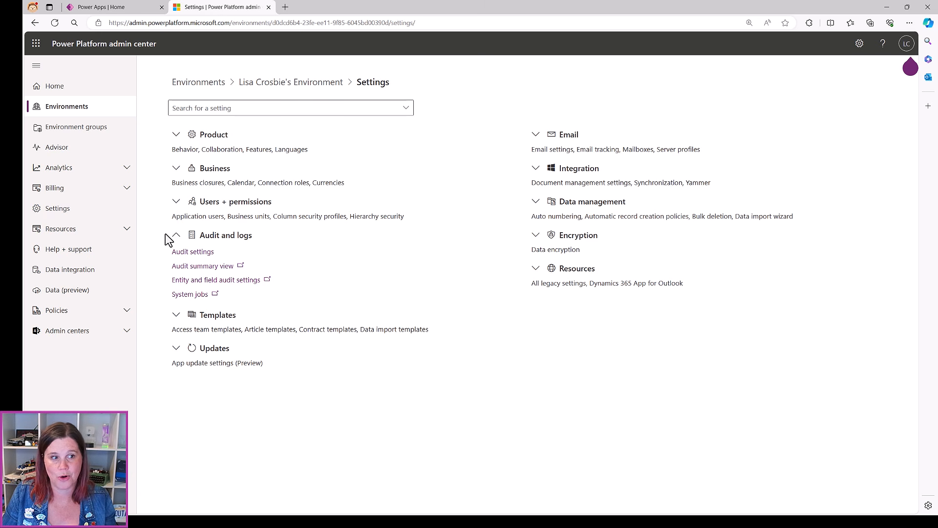
left_click(192, 252)
left_click(177, 141)
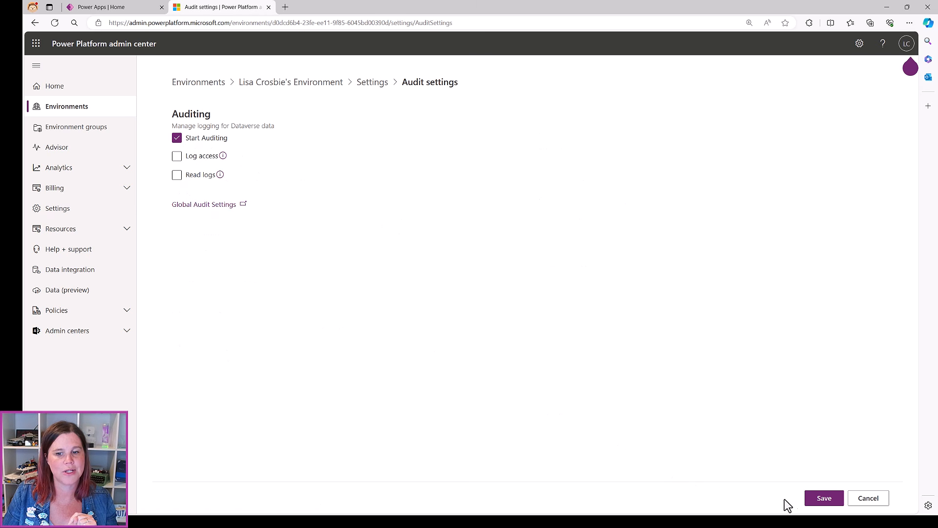
left_click(818, 504)
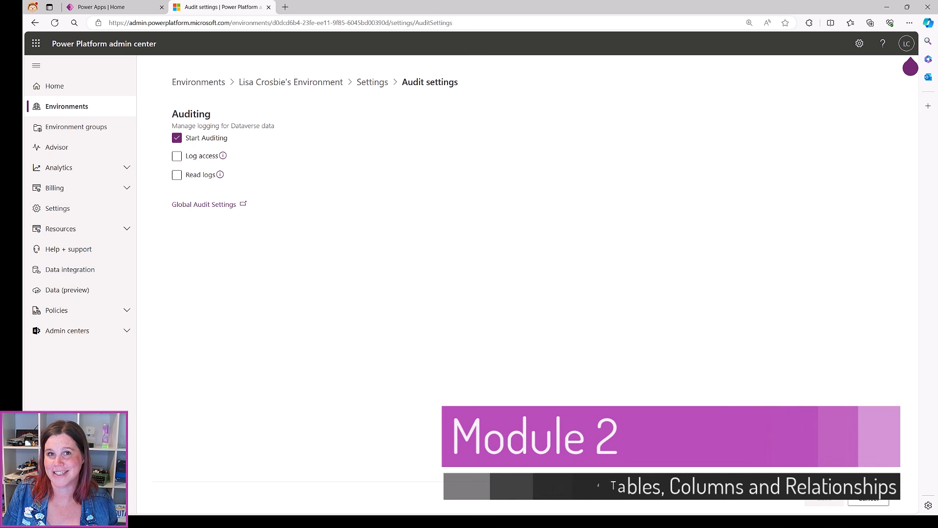
Switch back to the Power Apps | Home browser tab
left_click(137, 8)
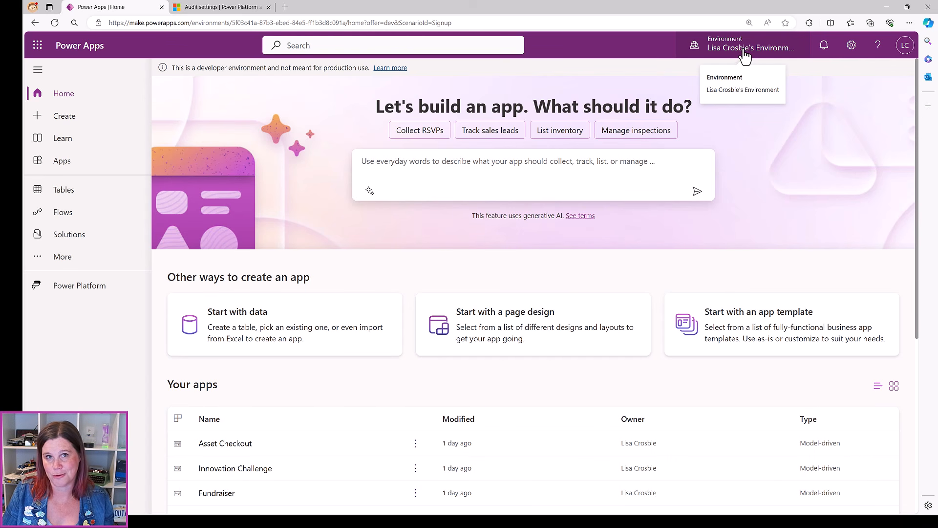
Open Solutions from the left navigation pane
left_click(57, 237)
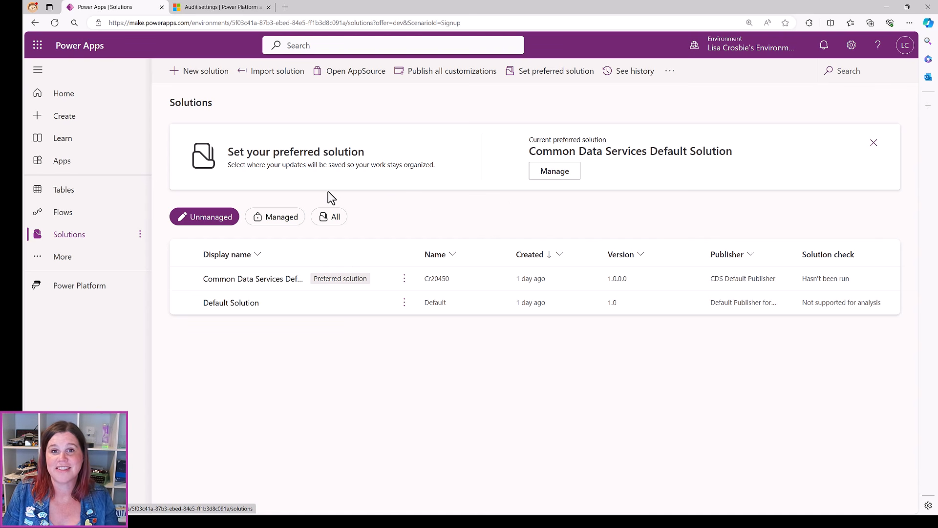
Create a solution named Recruitment with CDS Default Publisher as its publisher
left_click(196, 78)
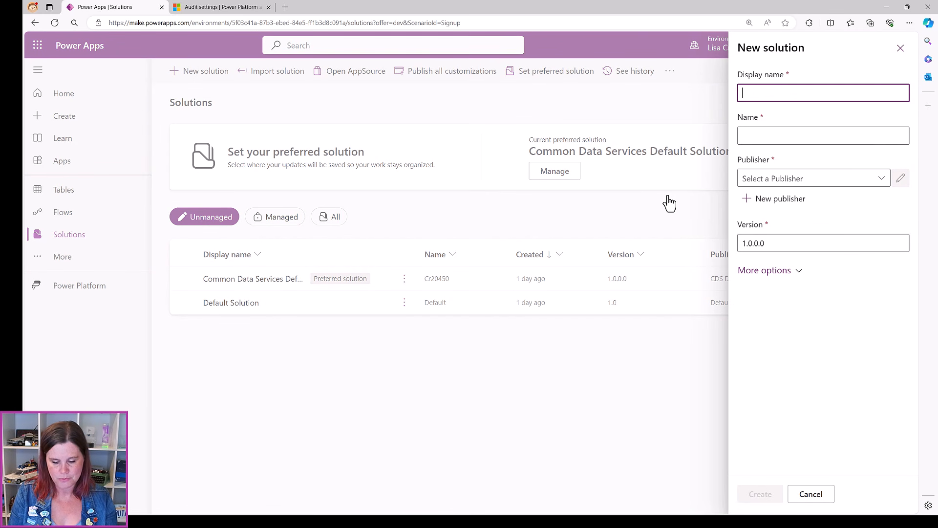
type("RE")
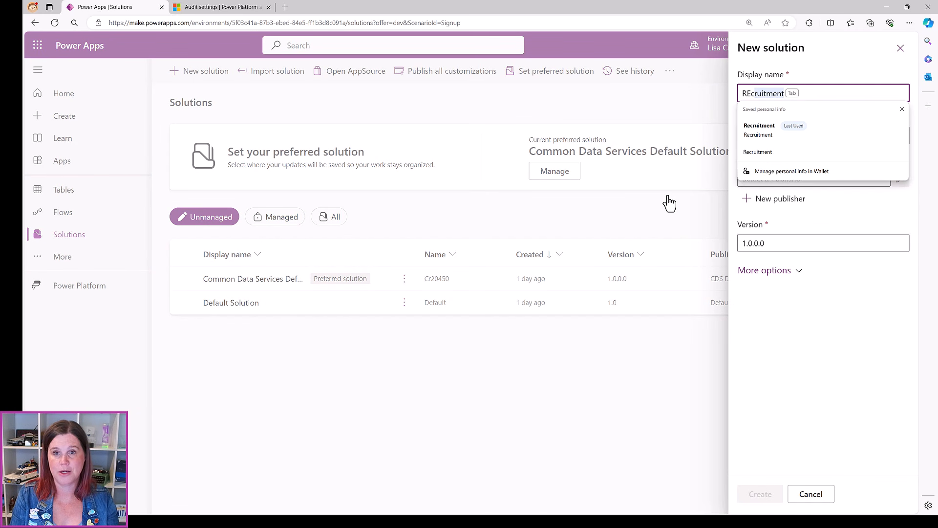
left_click(753, 128)
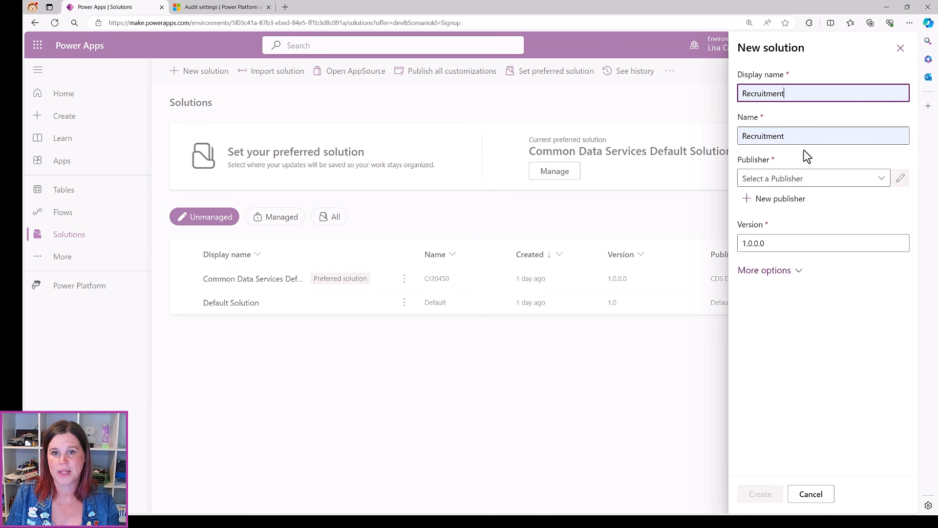
left_click(758, 178)
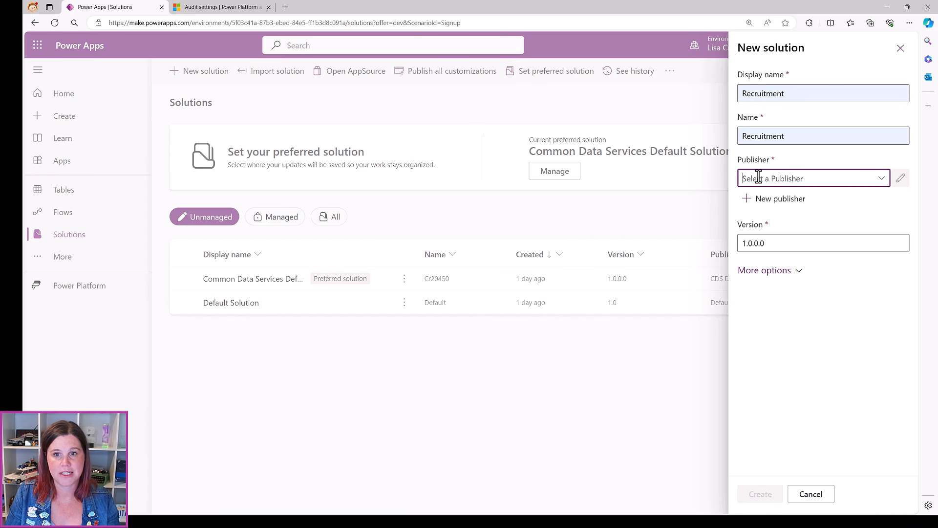
left_click(881, 178)
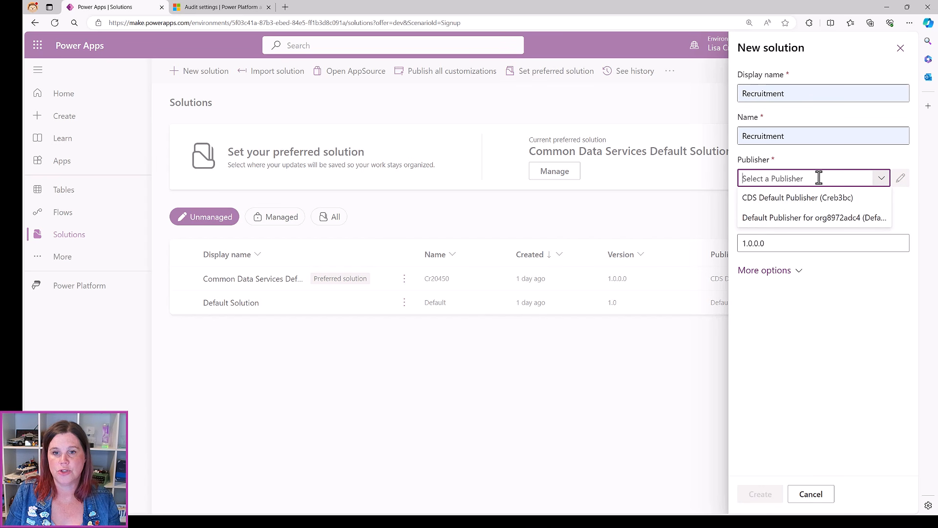
left_click(764, 203)
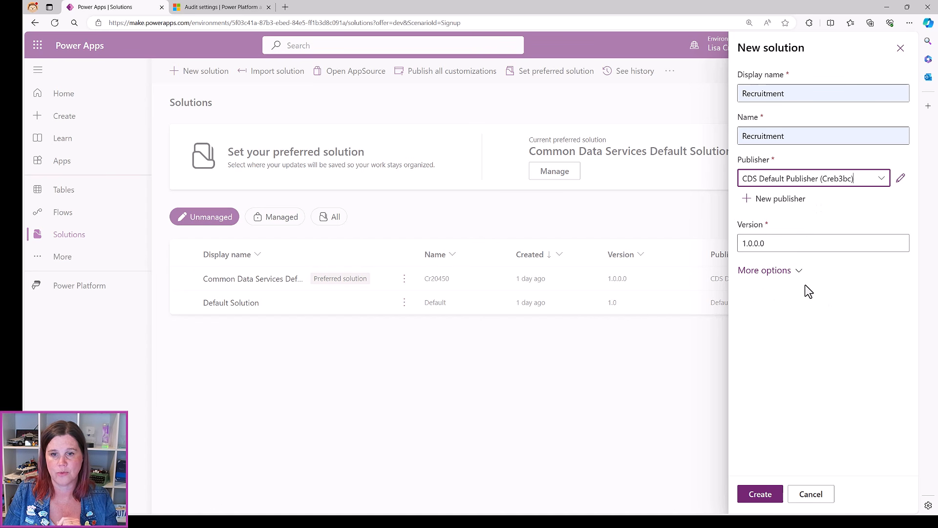
left_click(752, 499)
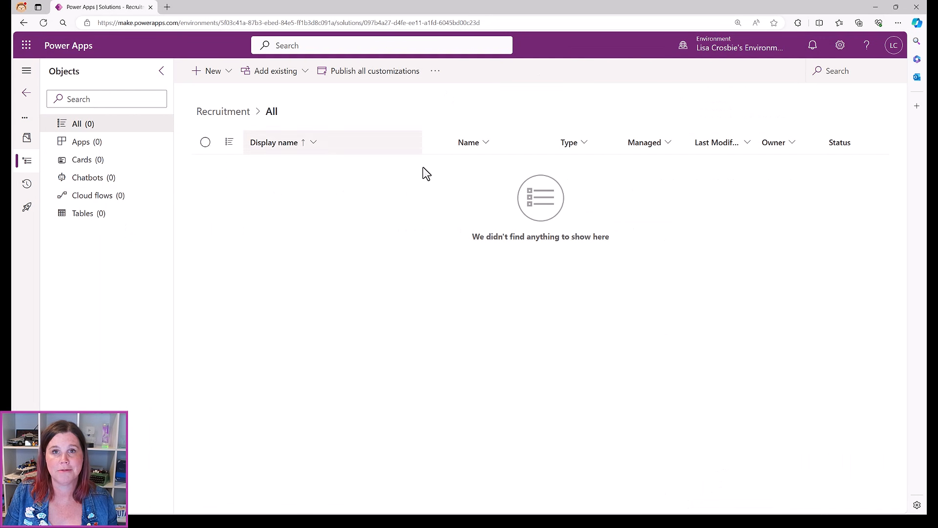
Start a new table named Role (plural Roles) with attachments, including notes and files, enabled
left_click(212, 76)
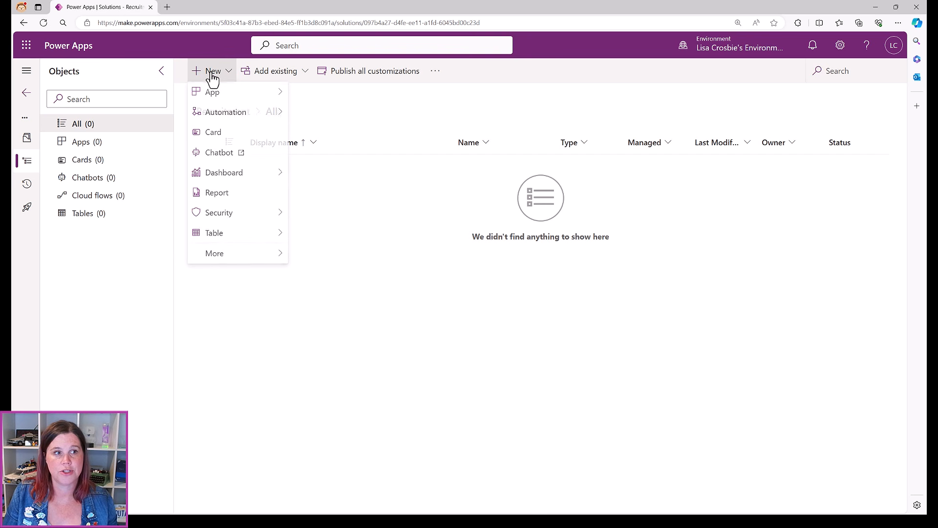
mouse_move(226, 241)
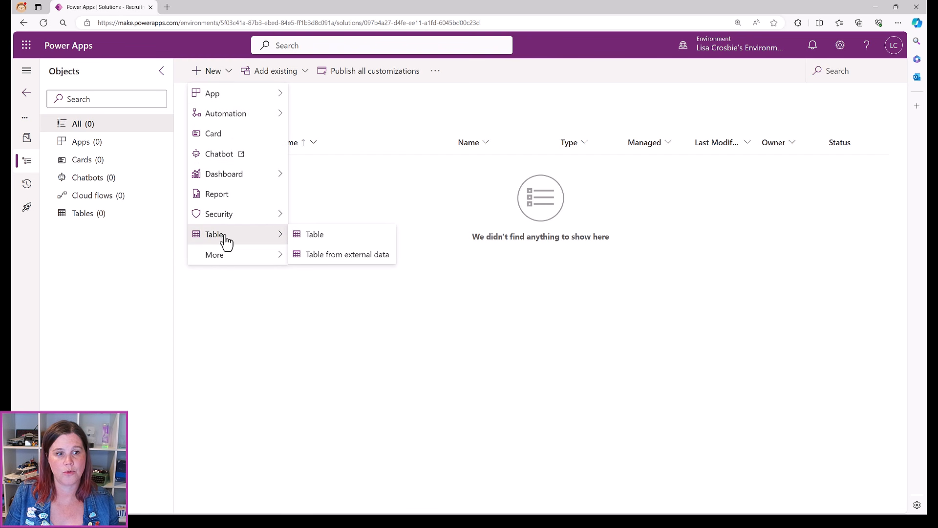
left_click(319, 242)
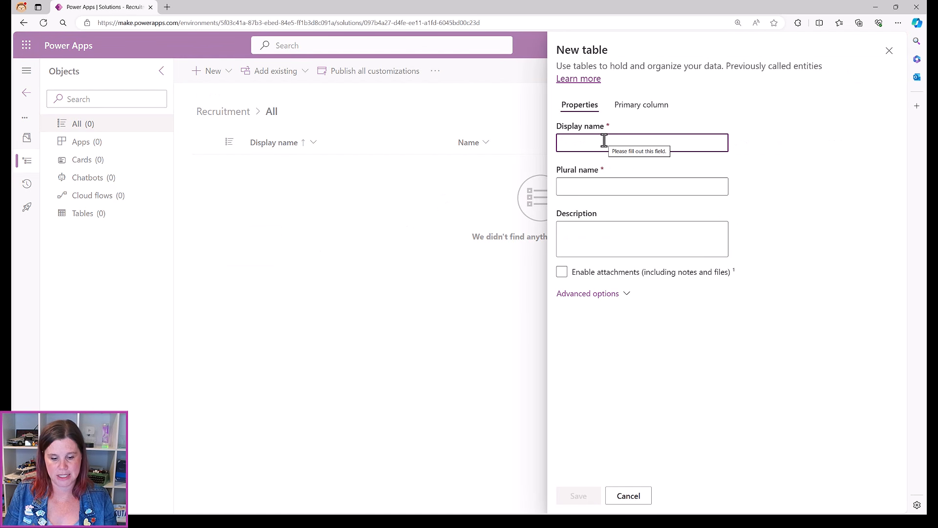
type("Rose")
key("BackSpace")
key("BackSpace")
type("ls")
type("e")
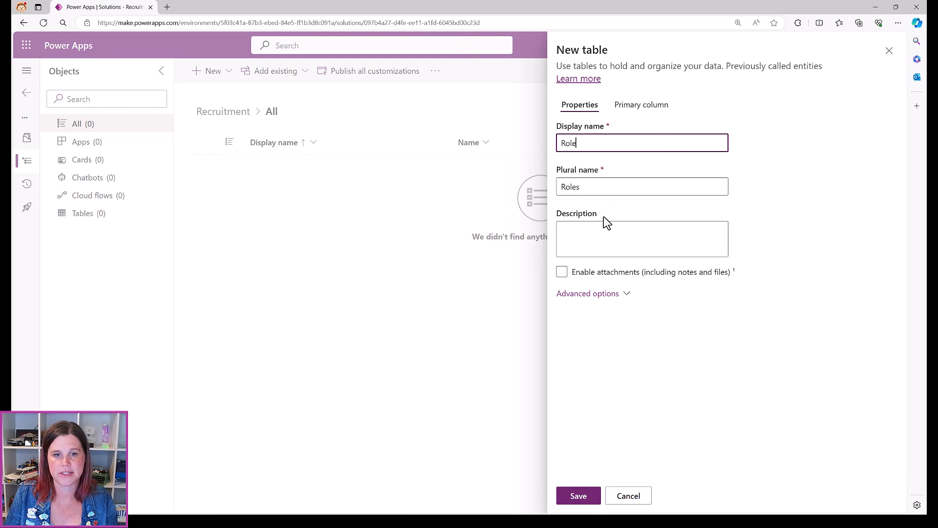
left_click(562, 273)
left_click(562, 272)
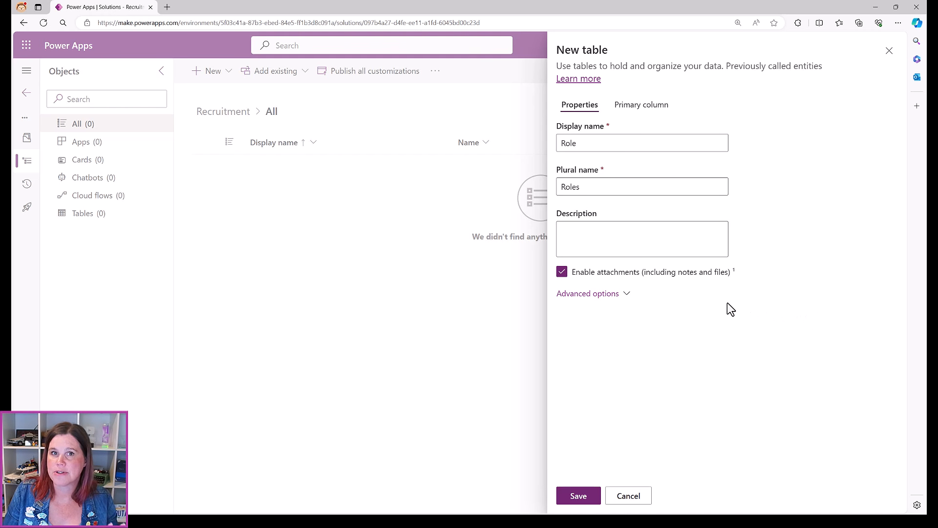
Show the Role table's advanced options and turn on change tracking
left_click(614, 295)
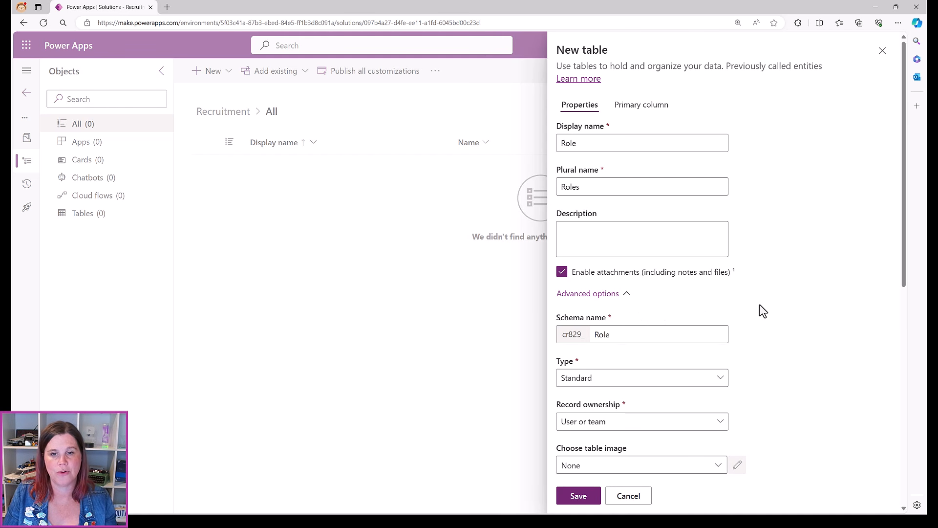
scroll(760, 304, "down", 5)
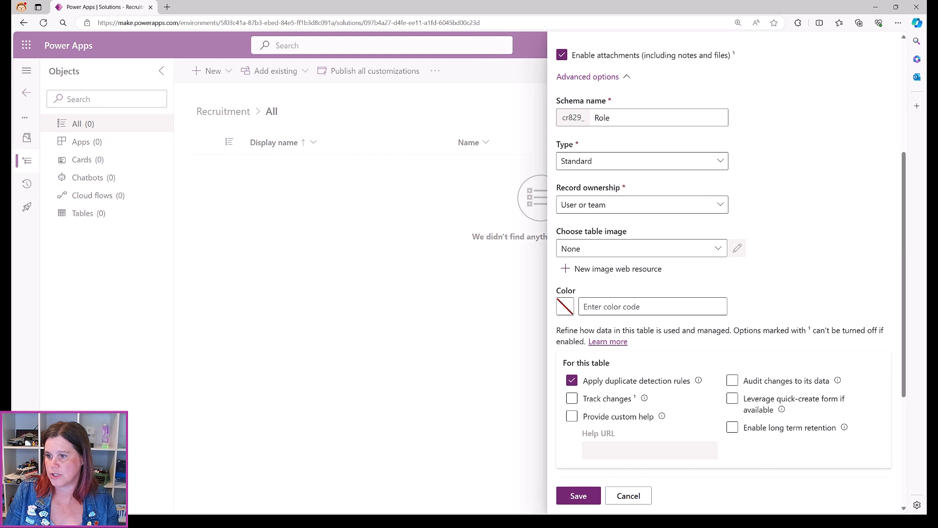
scroll(634, 322, "down", 3)
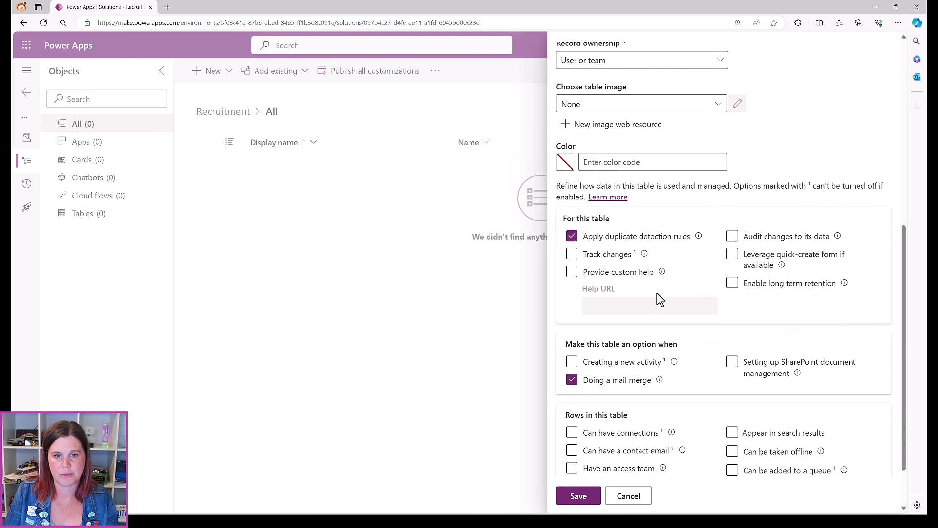
left_click(572, 255)
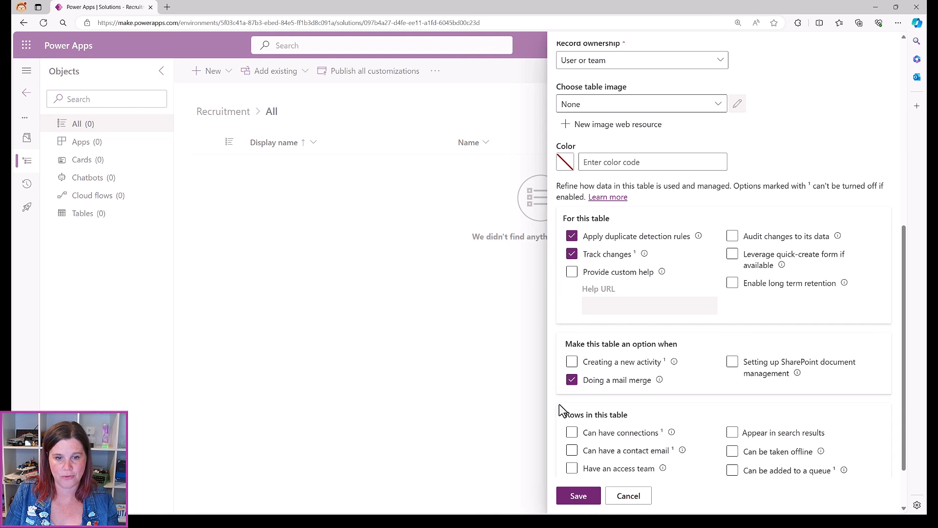
Enable auditing, quick-create forms and search results, save the table, and switch to the Recruitment app
left_click(732, 237)
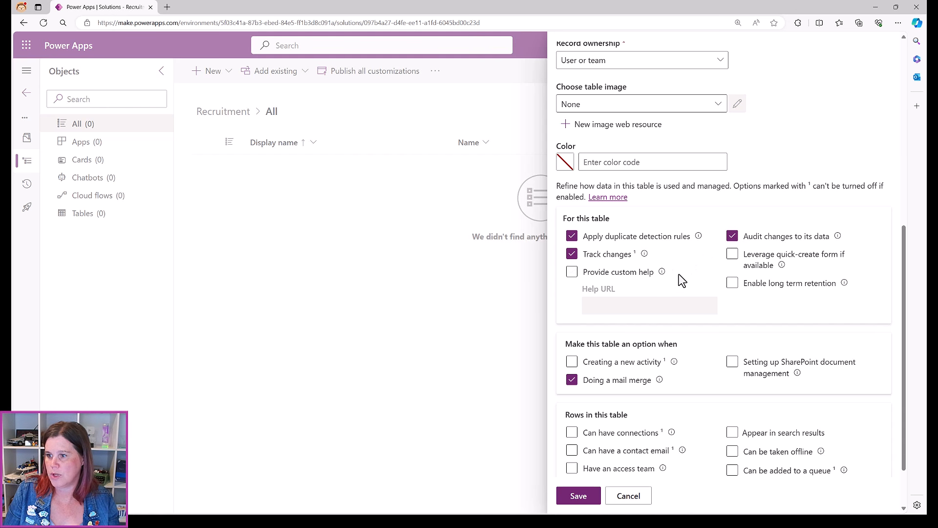
left_click(732, 254)
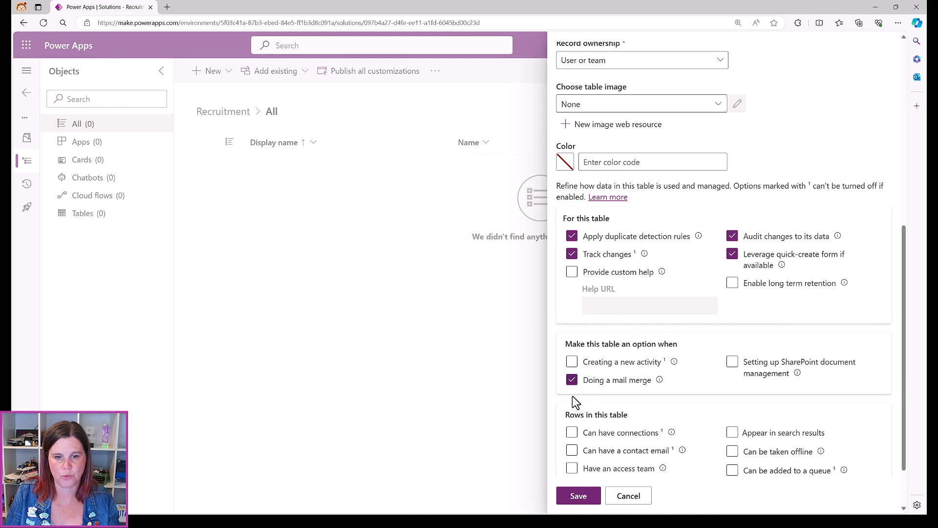
left_click(731, 433)
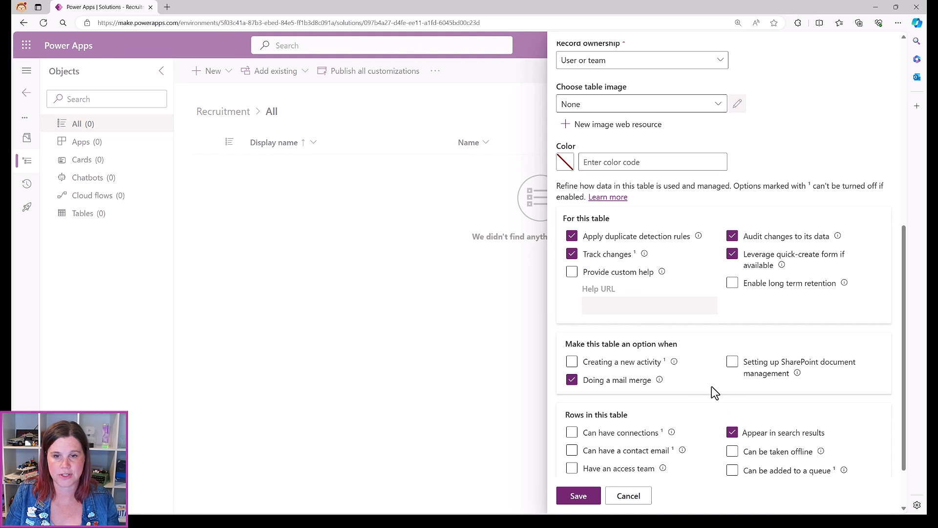
left_click(578, 497)
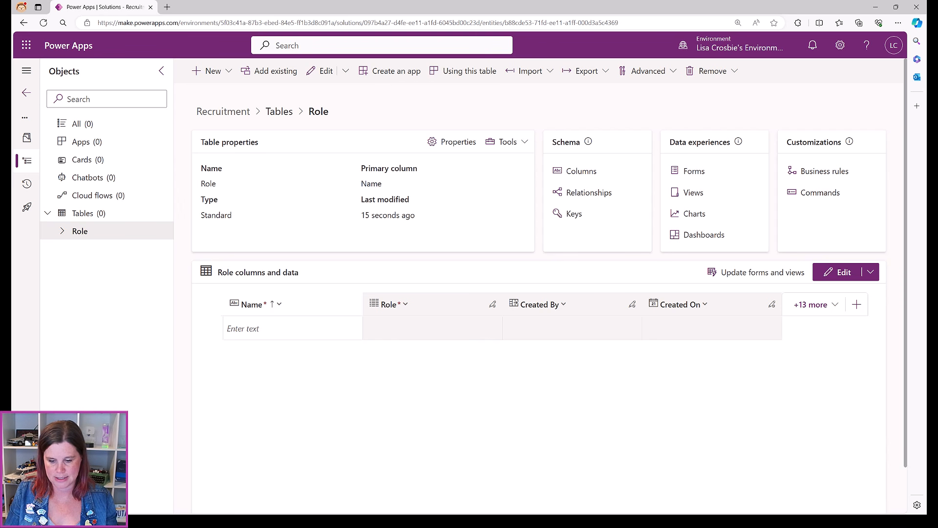
key("alt+Tab")
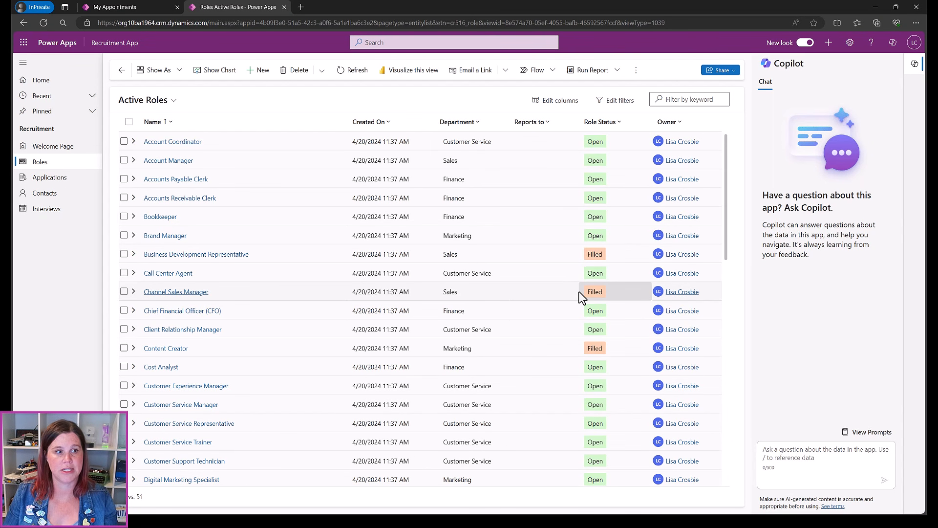
View the Account Manager role record in the app, then return to the Role table overview
left_click(156, 160)
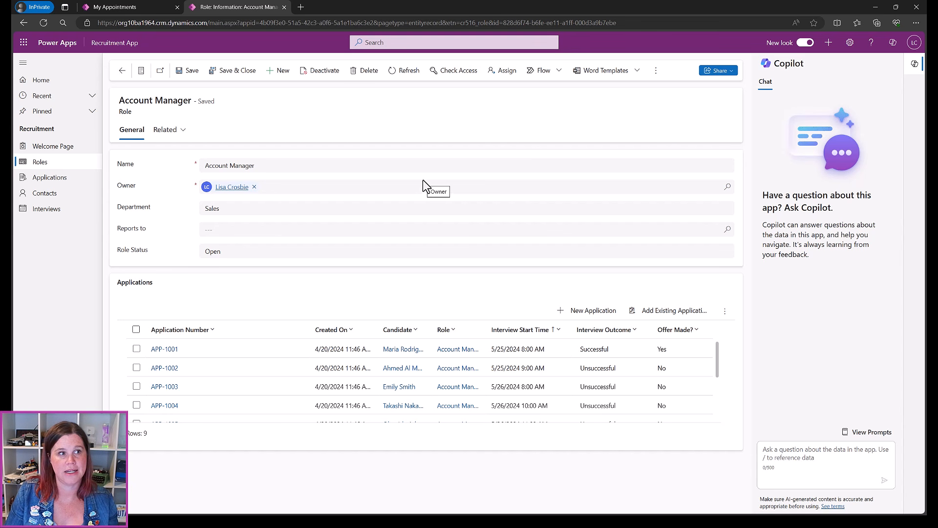
left_click(874, 7)
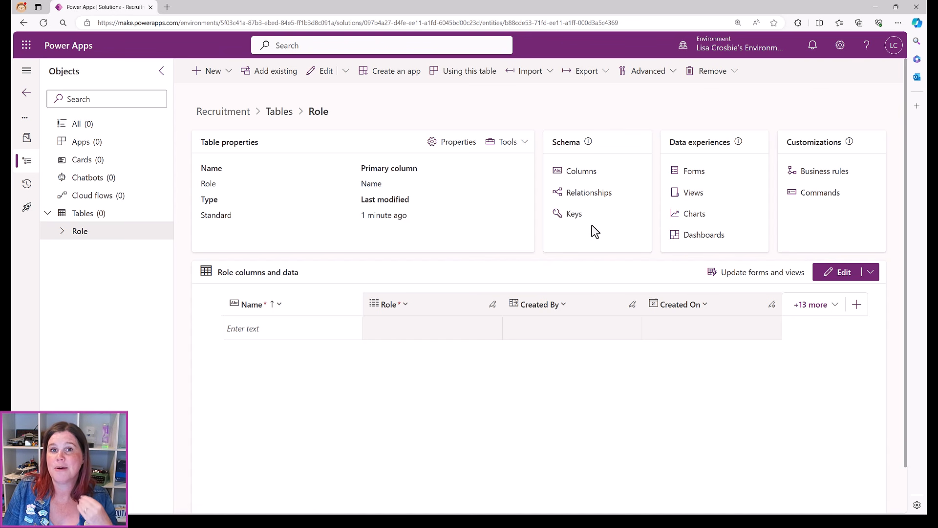
Open the Role table's Columns list from its Schema card
left_click(575, 173)
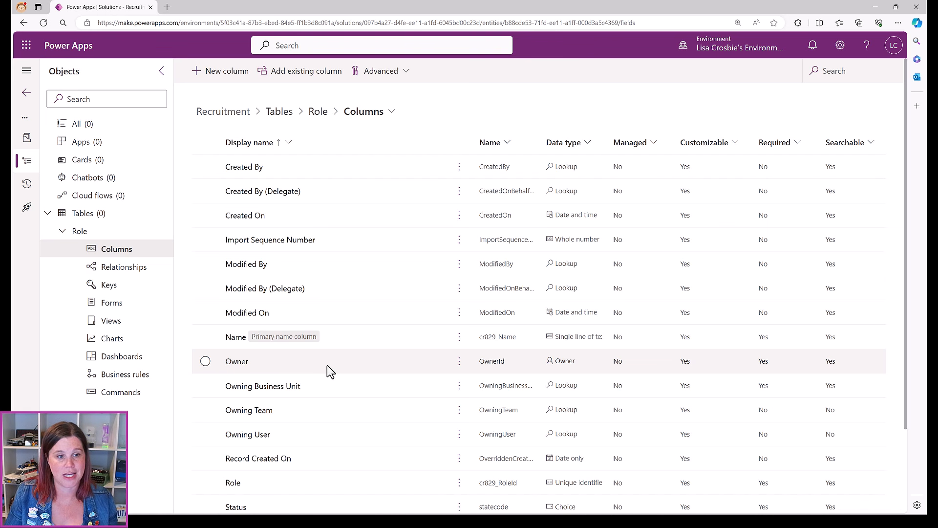
Look over the Role table's default columns, then start a new column
scroll(327, 366, "down", 2)
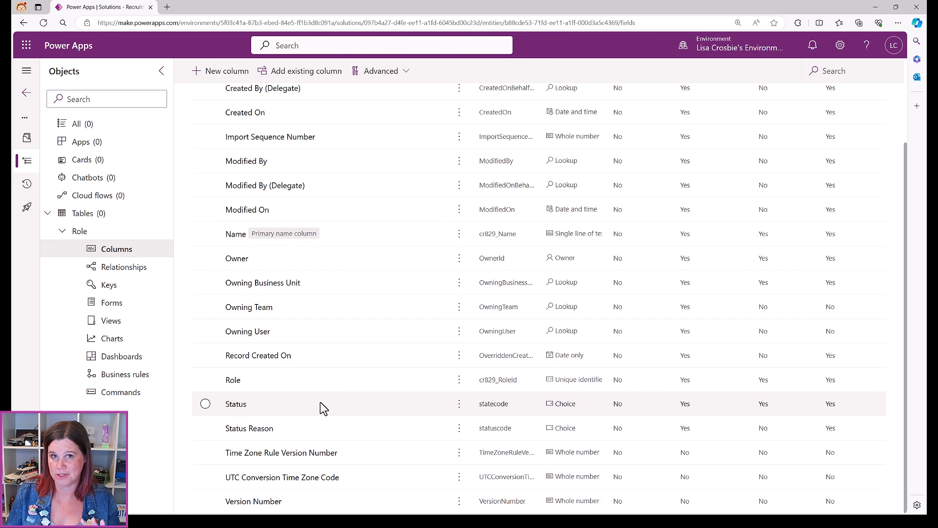
scroll(385, 291, "up", 3)
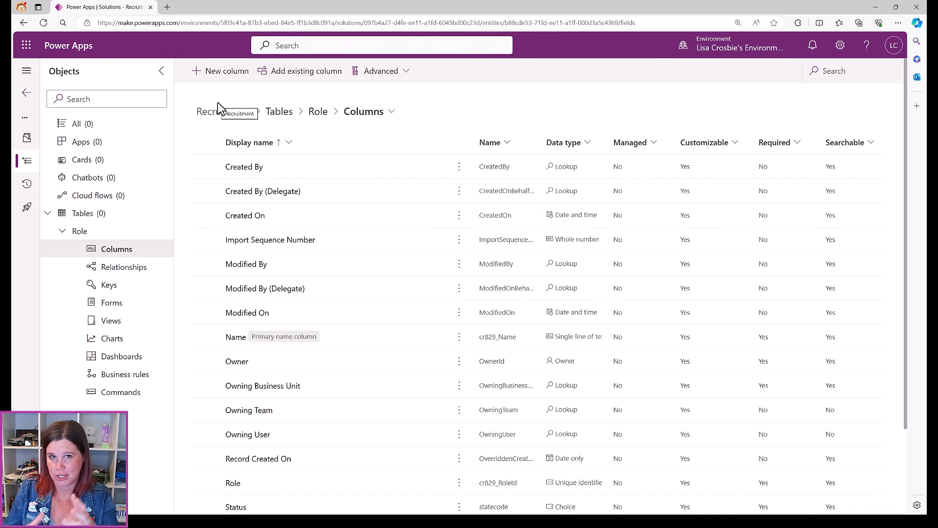
left_click(221, 71)
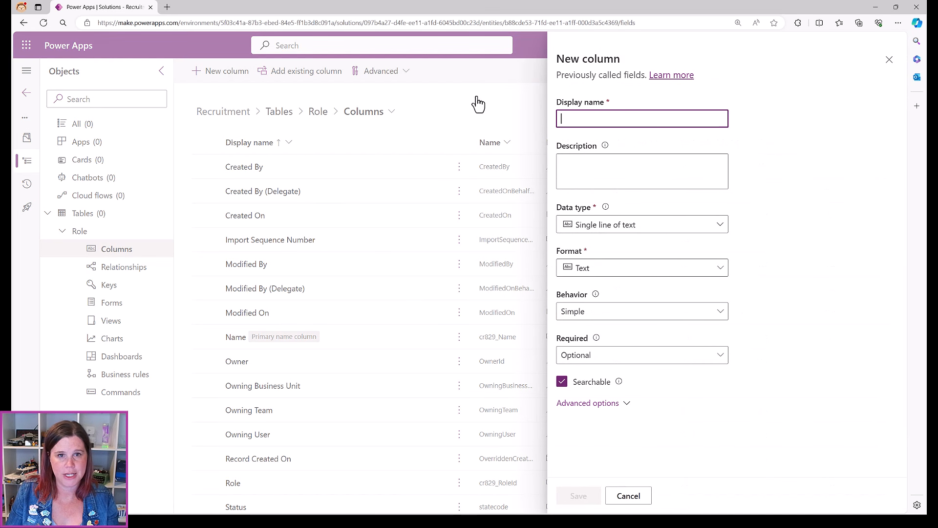
Name the new column Department and set its data type to Choice
type("D")
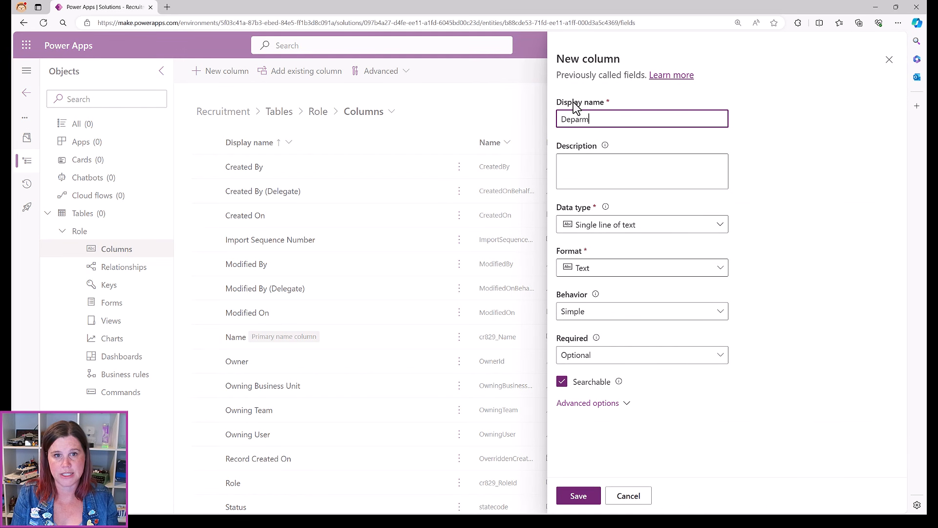
type("epartment")
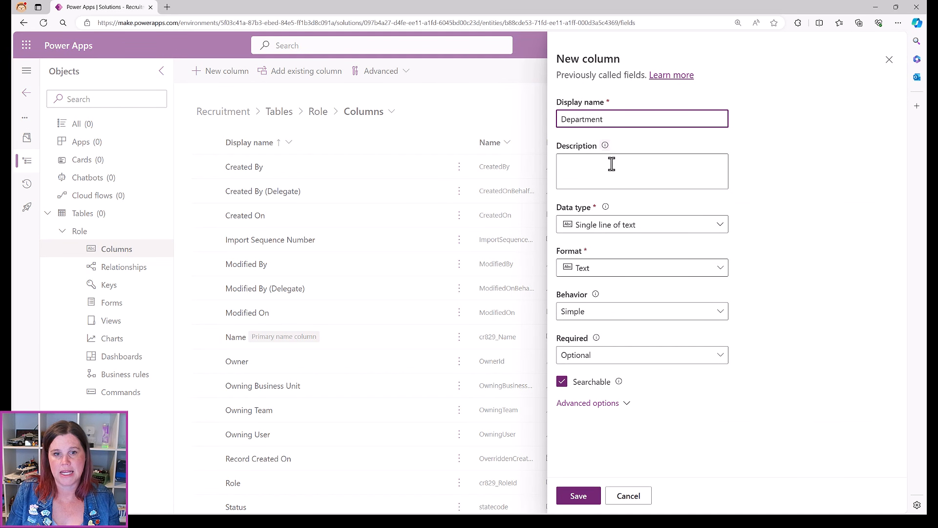
left_click(605, 233)
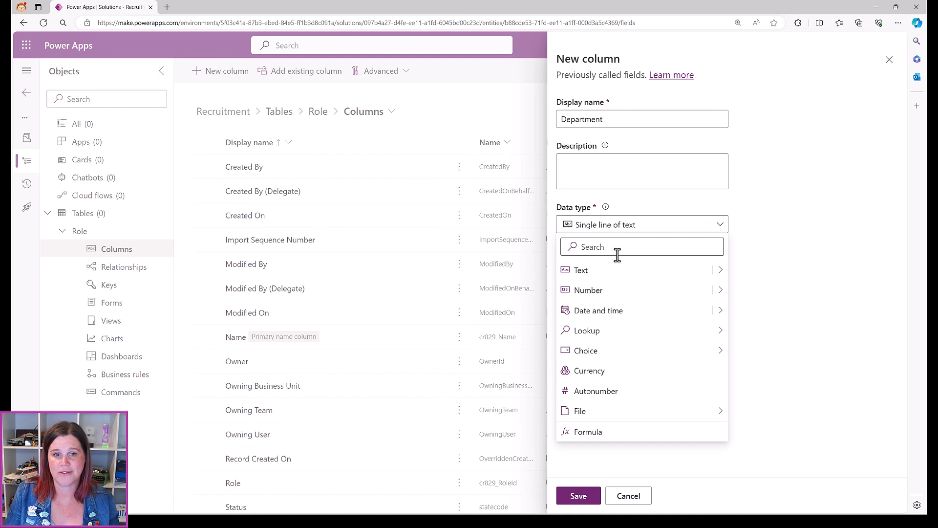
mouse_move(717, 272)
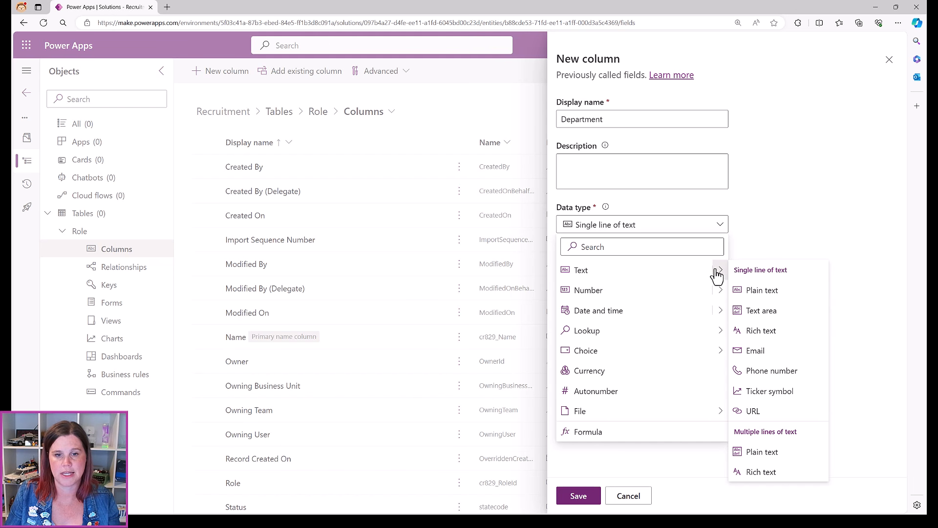
mouse_move(721, 293)
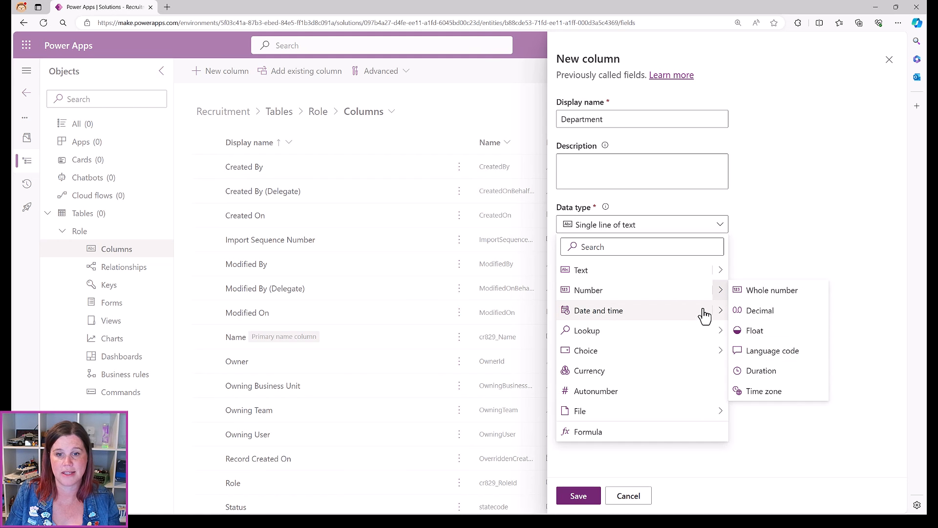
mouse_move(722, 317)
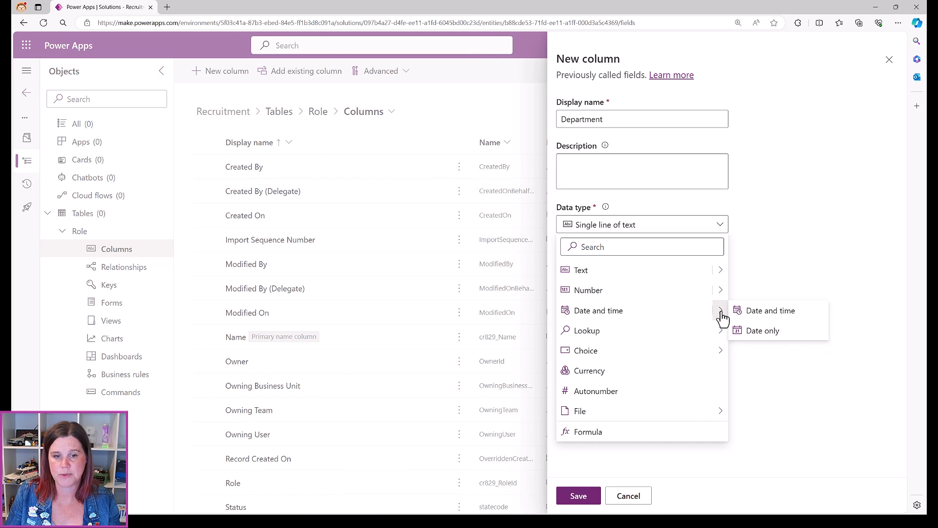
mouse_move(721, 337)
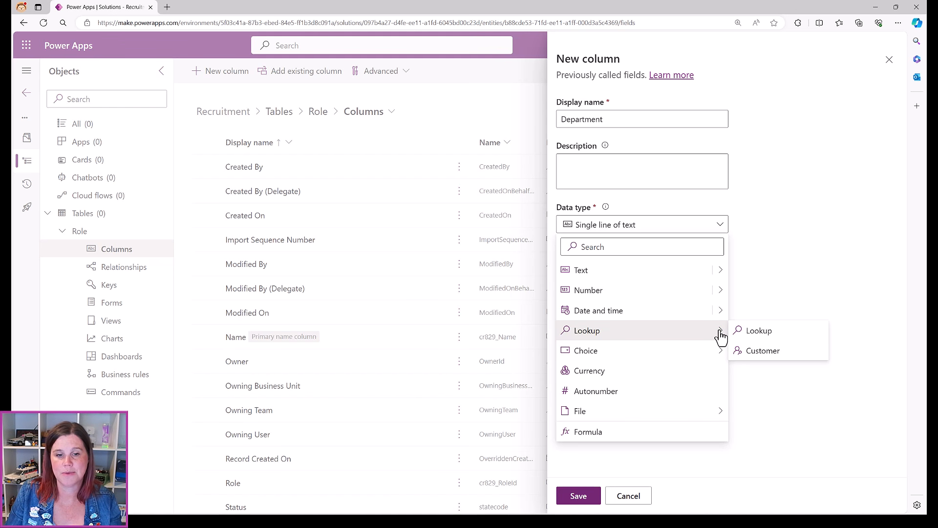
mouse_move(604, 358)
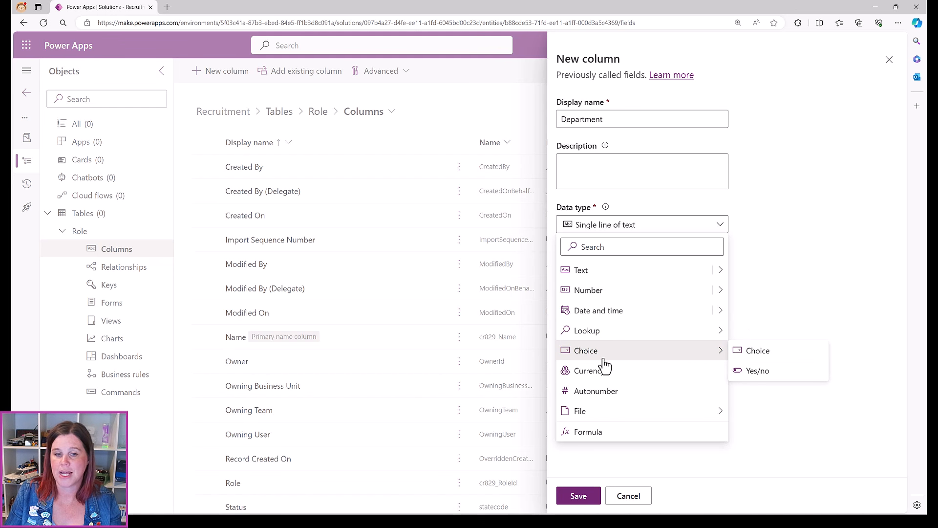
left_click(774, 356)
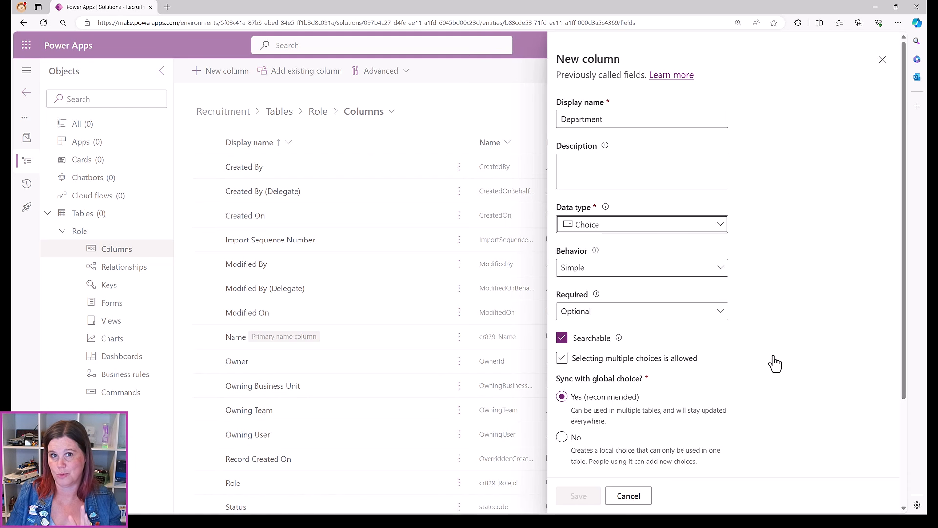
Set Sync with global choice to No for the Department column
scroll(760, 343, "down", 3)
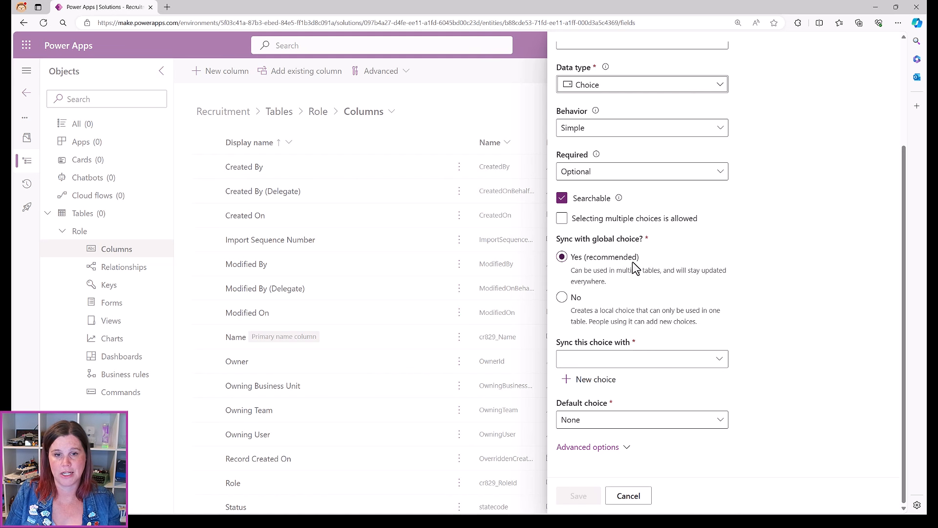
left_click(561, 297)
scroll(721, 286, "down", 1)
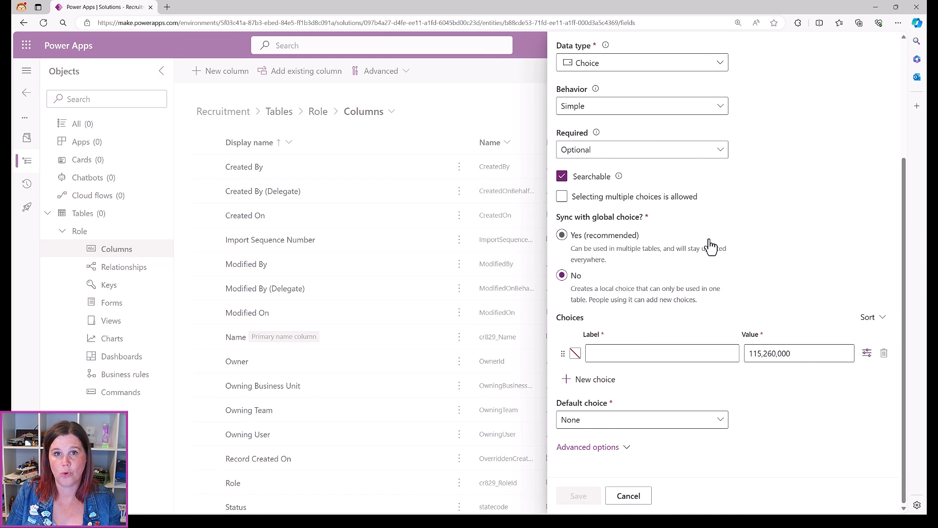
Enter the Department choice labels Sales, Marketing, Finance, Operations and Customer Service
left_click(607, 352)
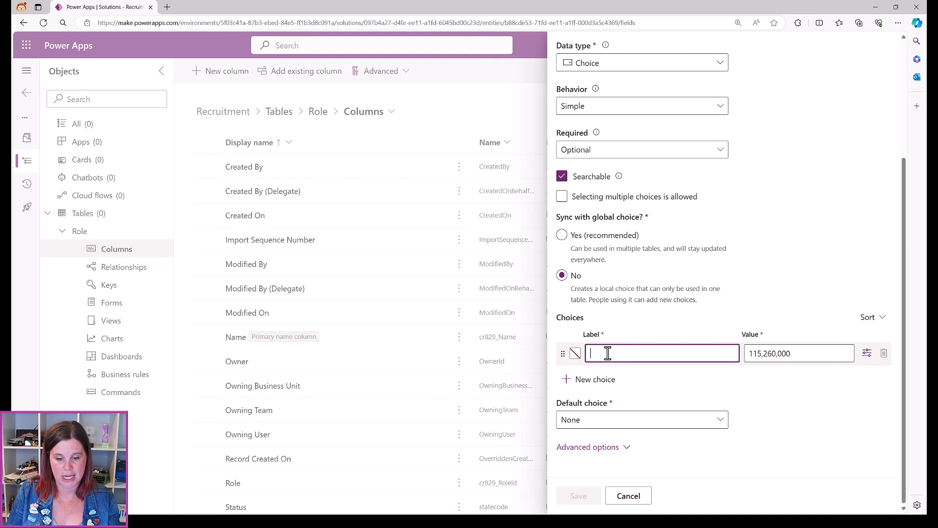
type("Sales")
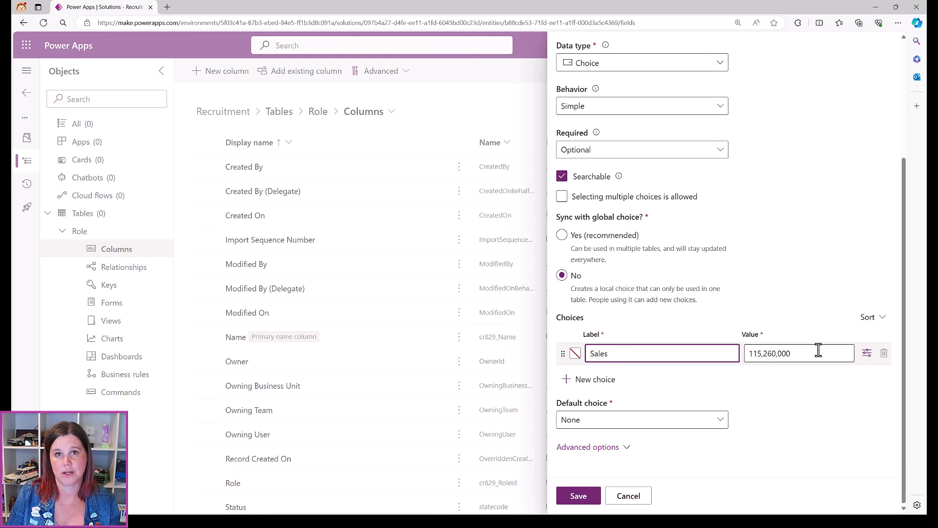
left_click(608, 382)
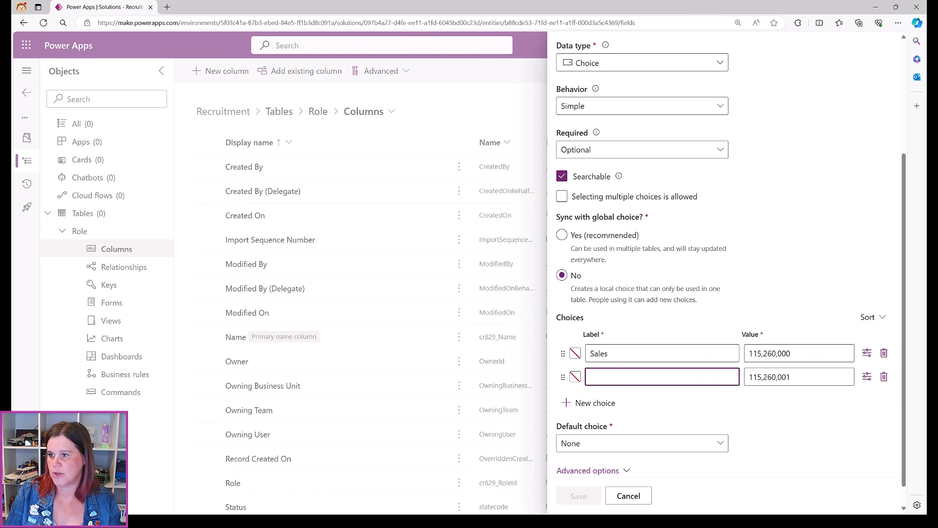
type("Marketing")
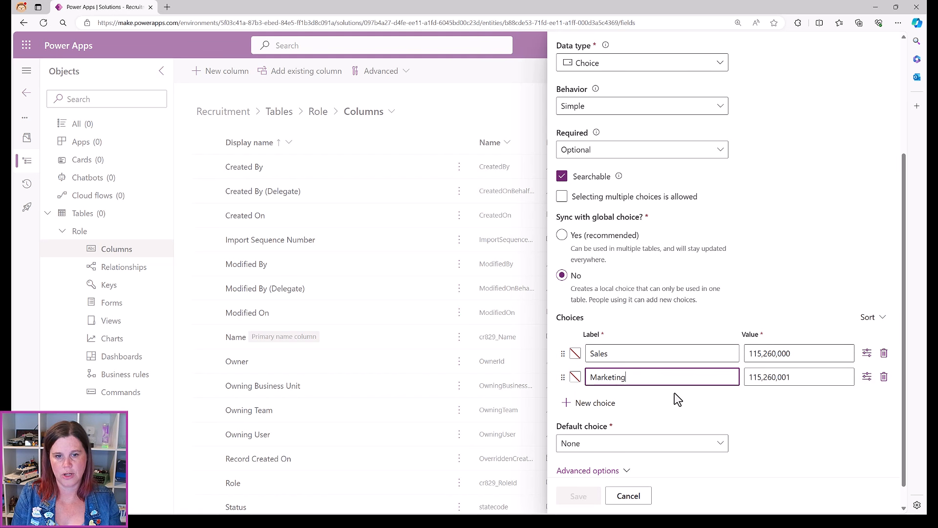
left_click(611, 405)
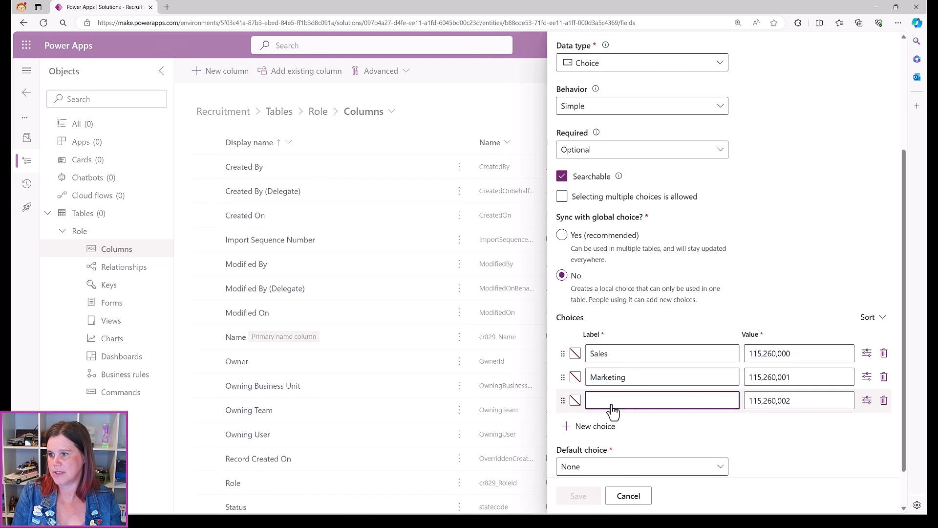
type("Fina")
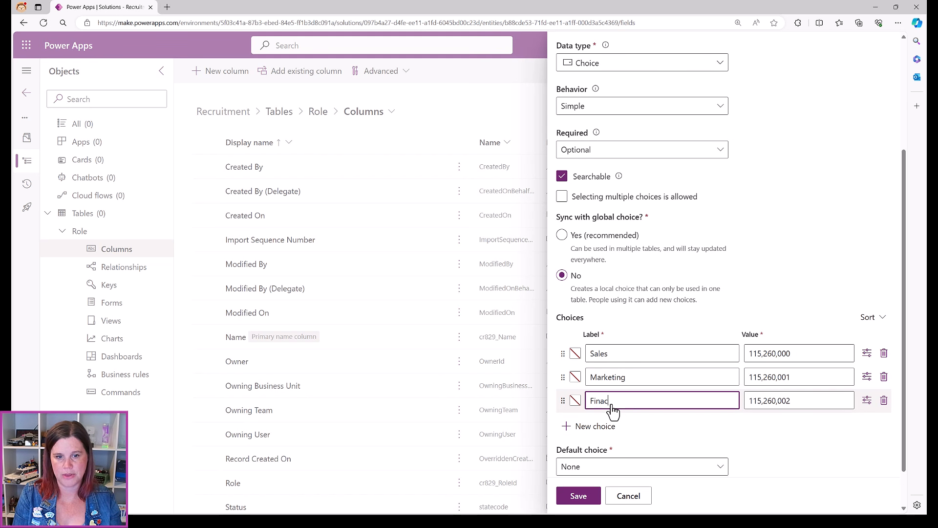
type("nce")
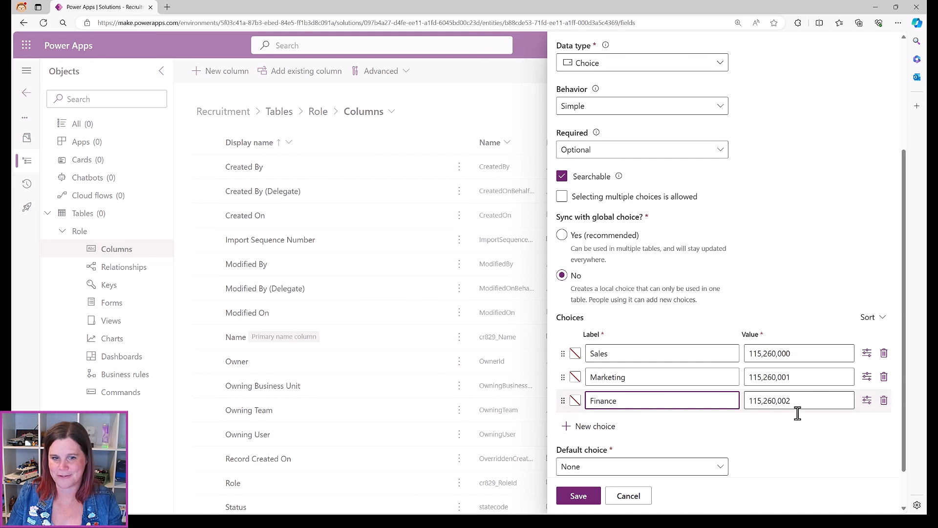
left_click(608, 429)
type("Operations")
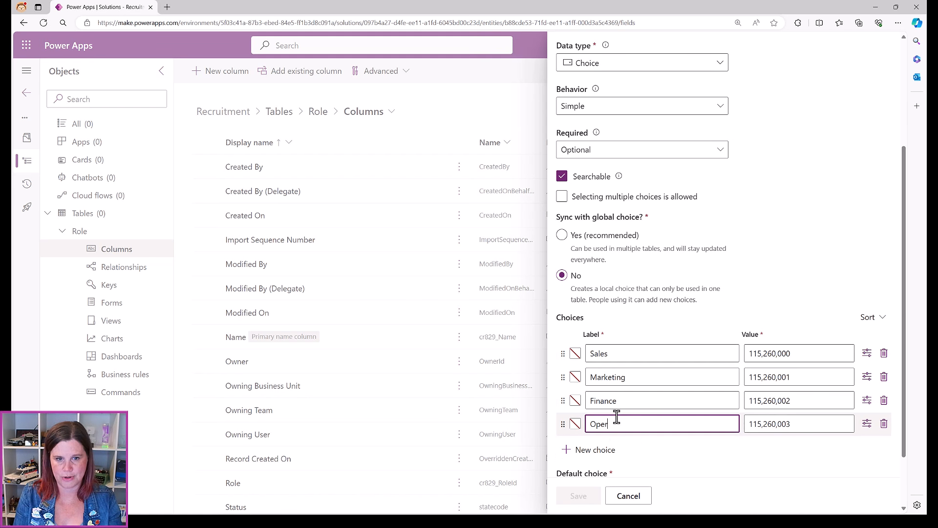
left_click(569, 450)
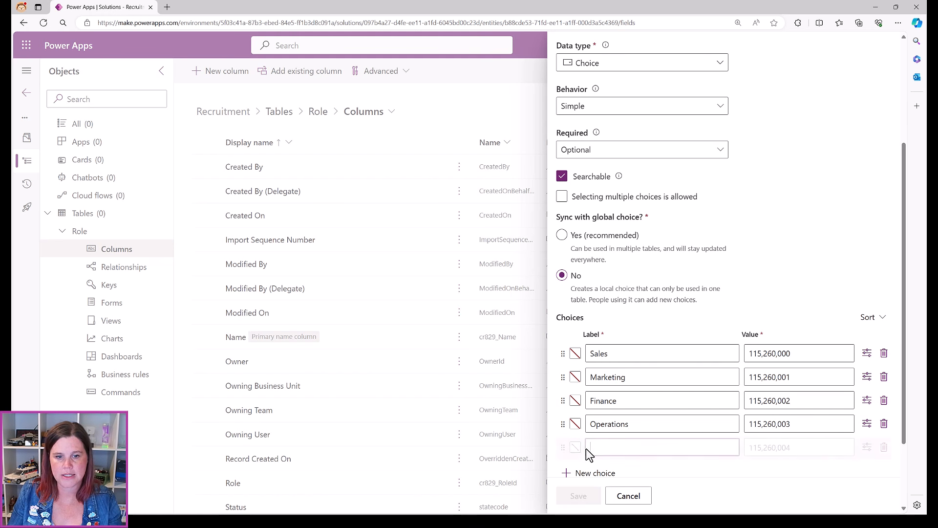
type("Customer Service")
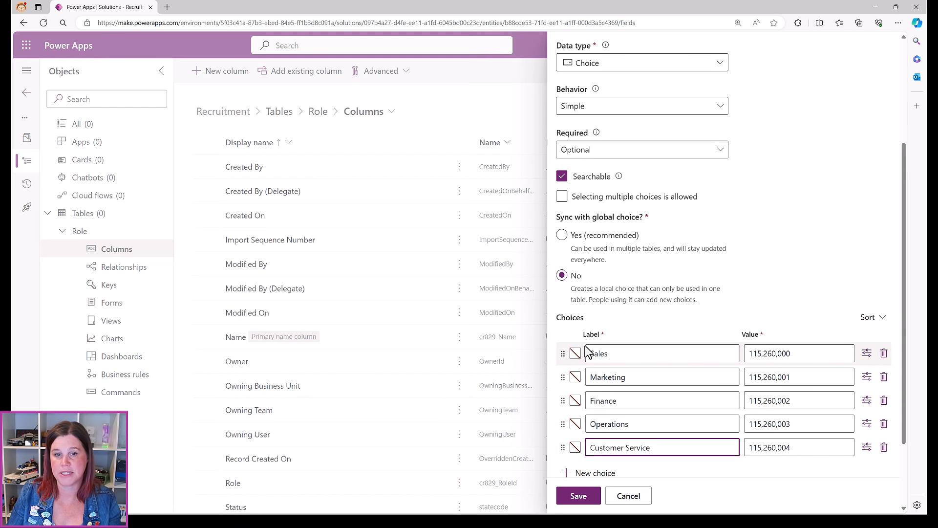
scroll(737, 283, "down", 2)
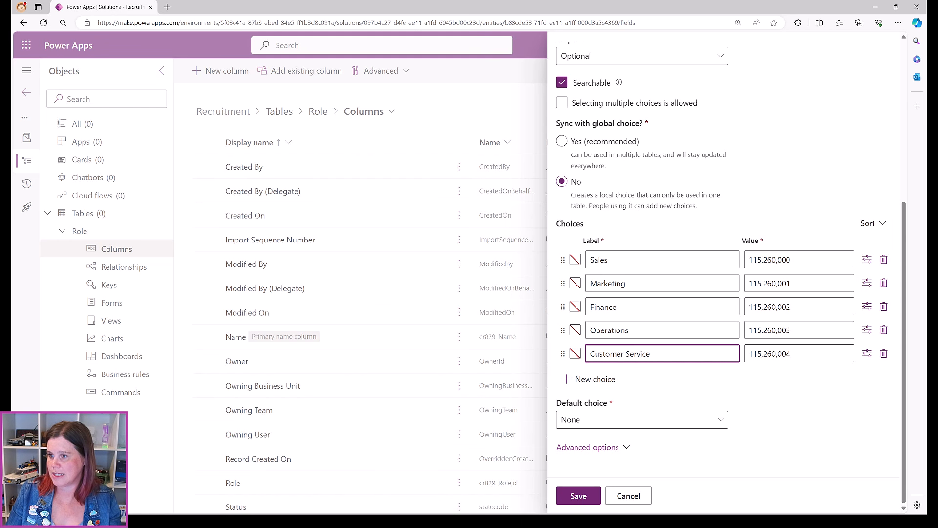
Save the Department column so it is listed as cr829_Department among the columns
left_click(578, 495)
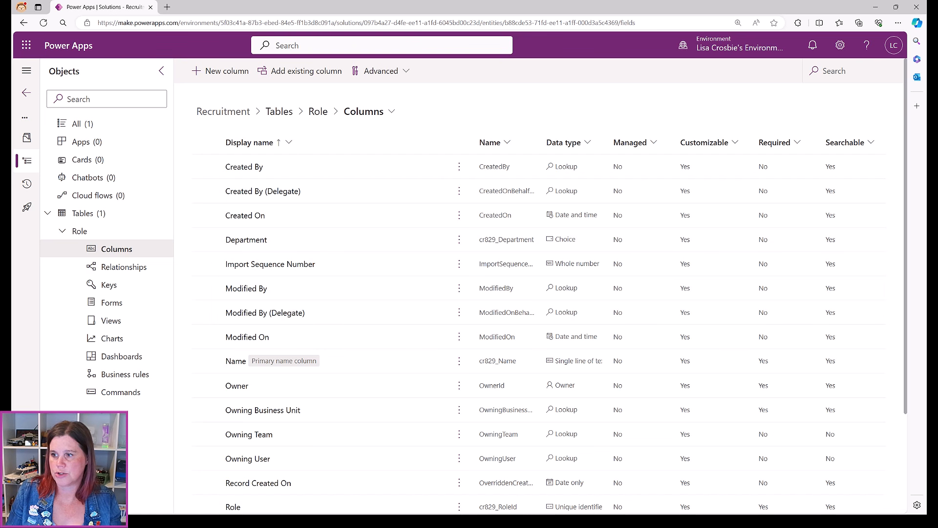
left_click(233, 72)
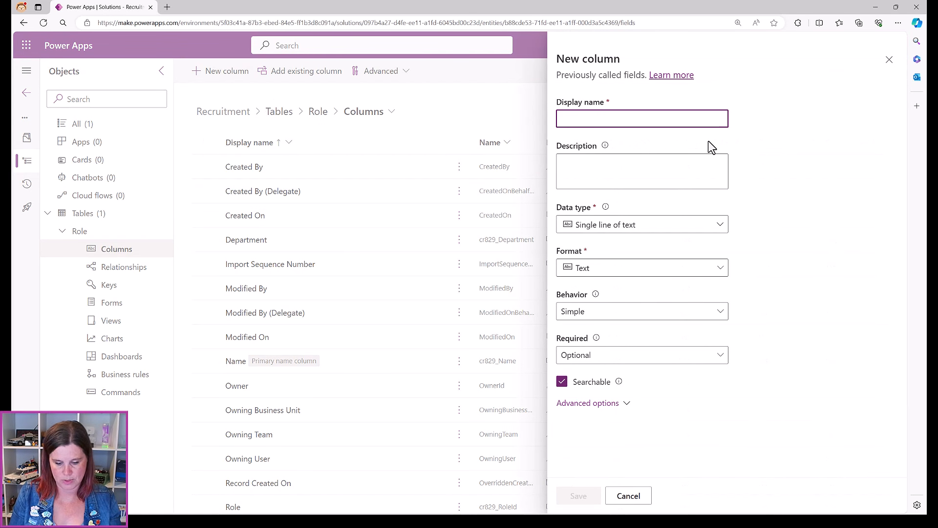
type("Role Statu")
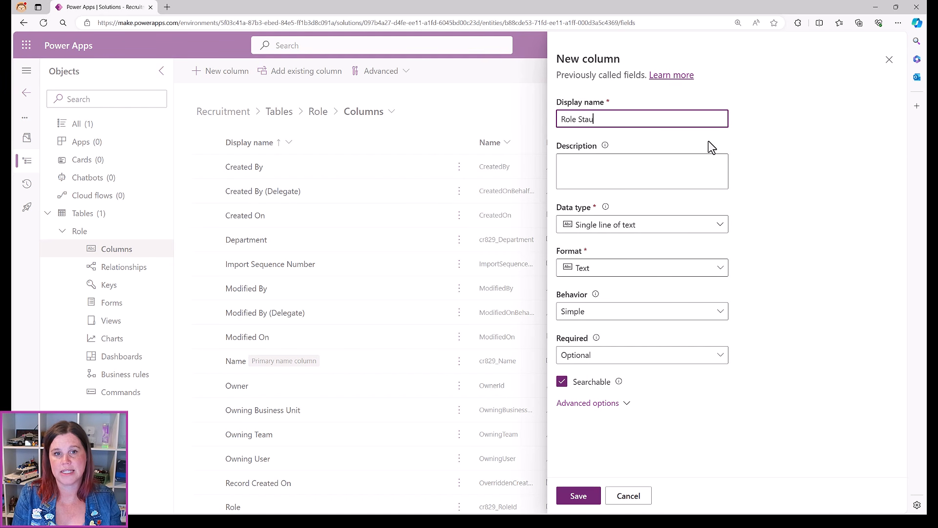
type("s")
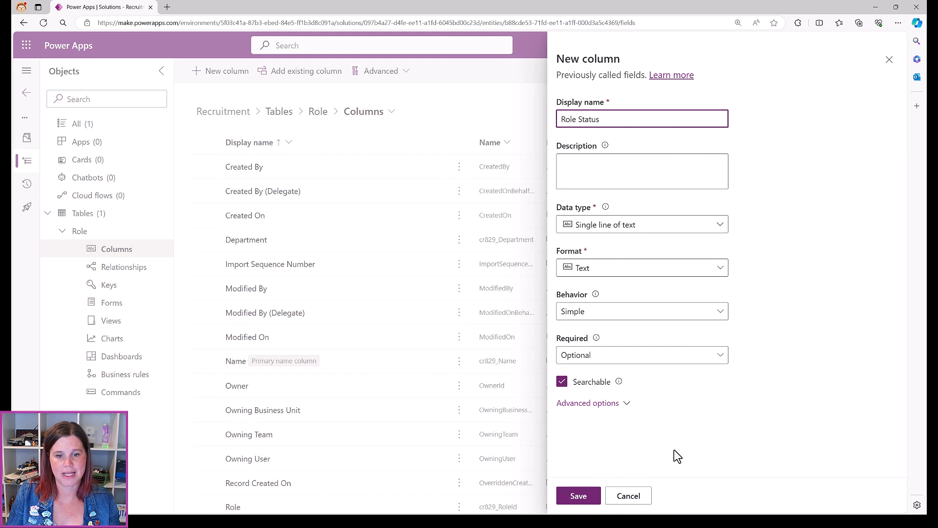
left_click(637, 496)
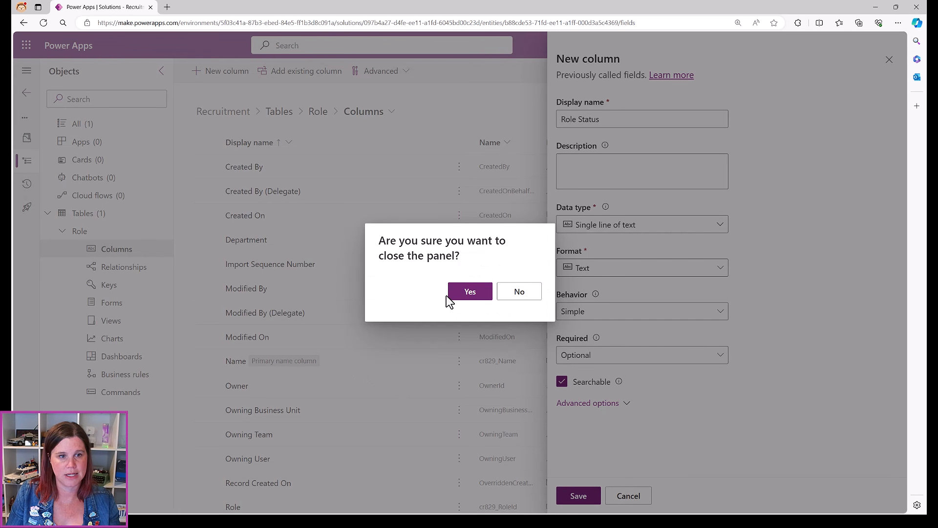
left_click(469, 292)
scroll(335, 406, "down", 3)
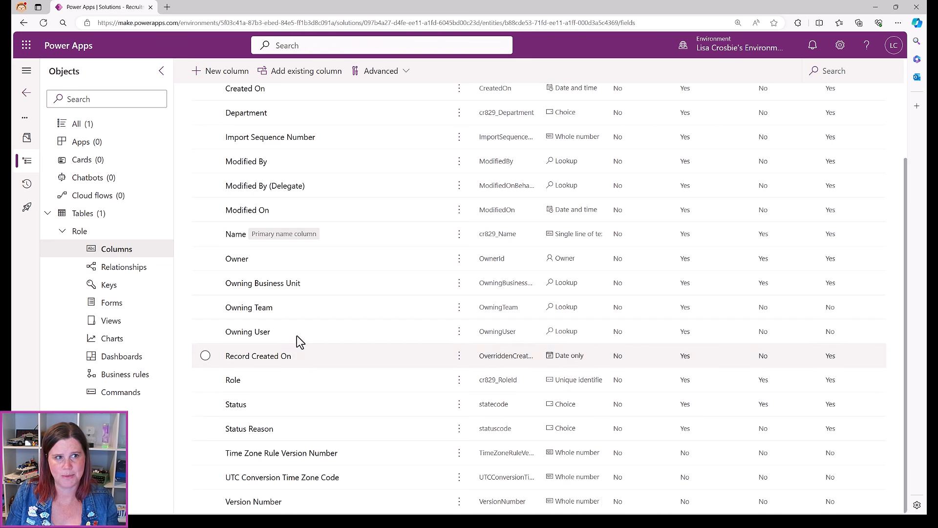
scroll(299, 345, "up", 3)
Start a new Role table column with display name 'Role Status' and set its data type to Choice
left_click(210, 73)
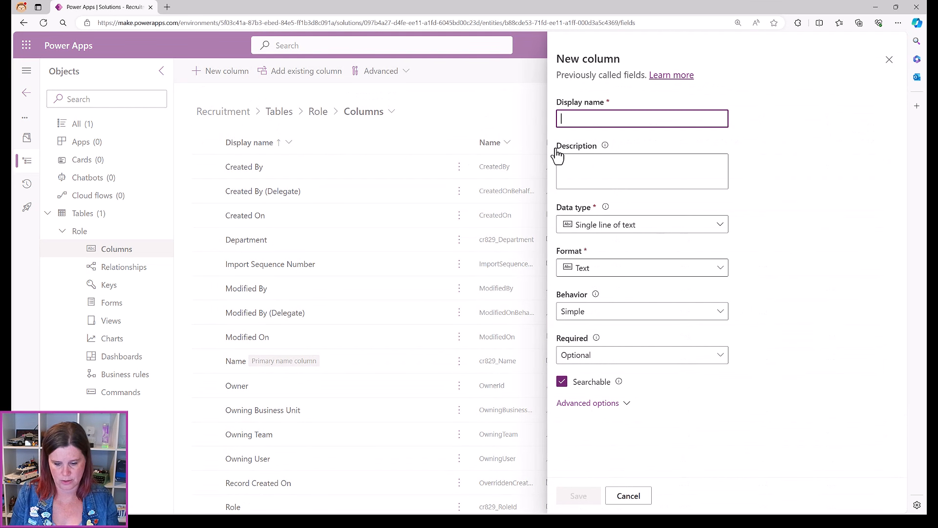
left_click(599, 123)
type("Rpo")
key("BackSpace")
key("BackSpace")
type("ole")
key("BackSpace")
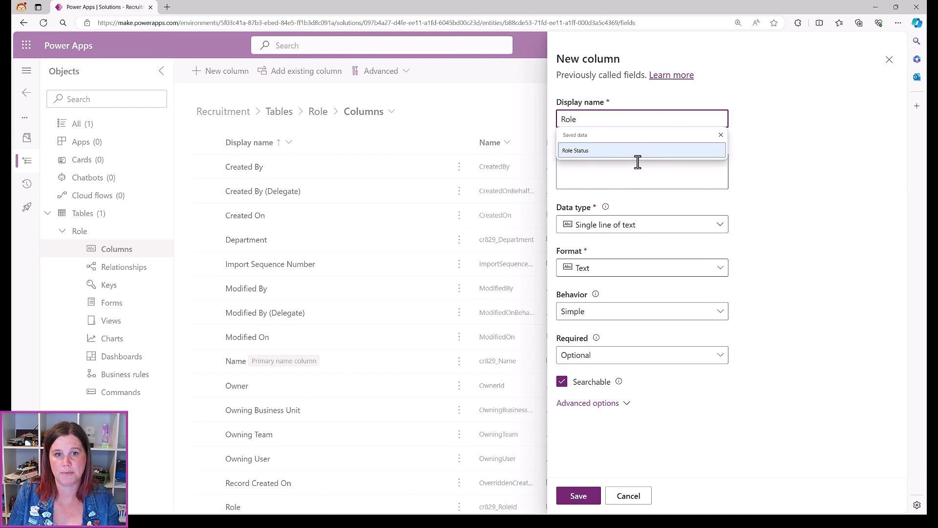
left_click(638, 156)
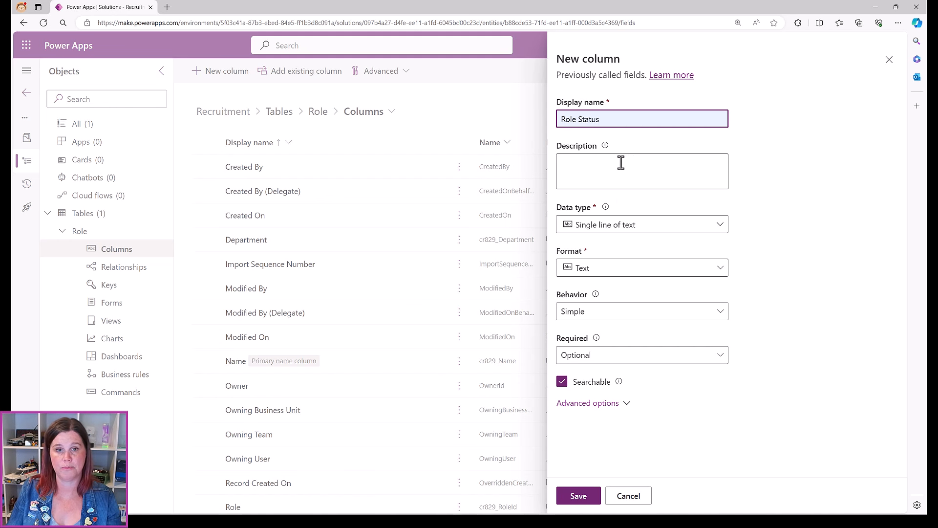
left_click(592, 229)
mouse_move(598, 352)
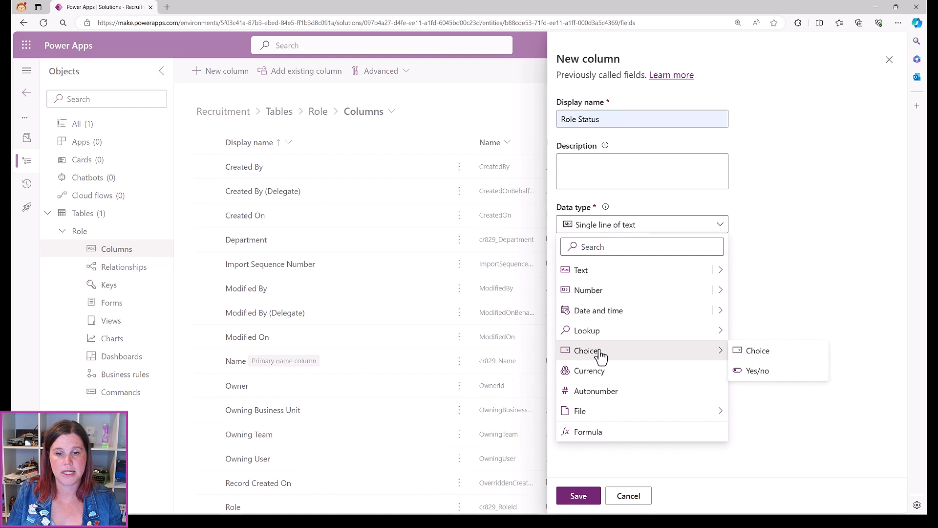
left_click(763, 356)
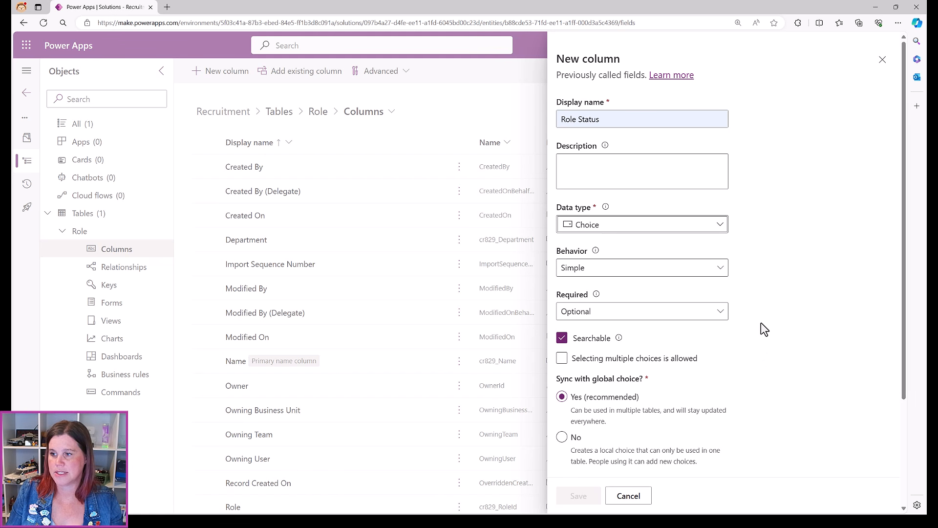
Set Sync with global choice to No and enter two local options, Open and Filled
scroll(745, 306, "down", 3)
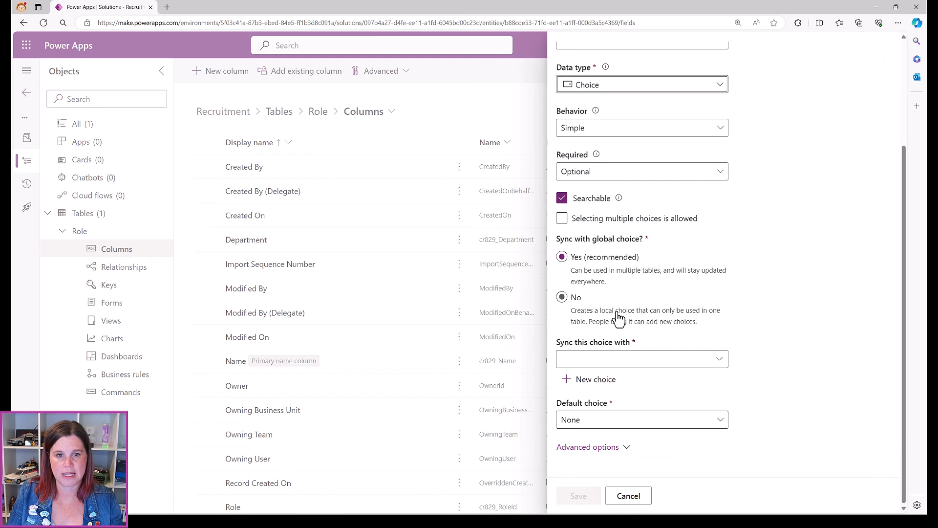
left_click(561, 297)
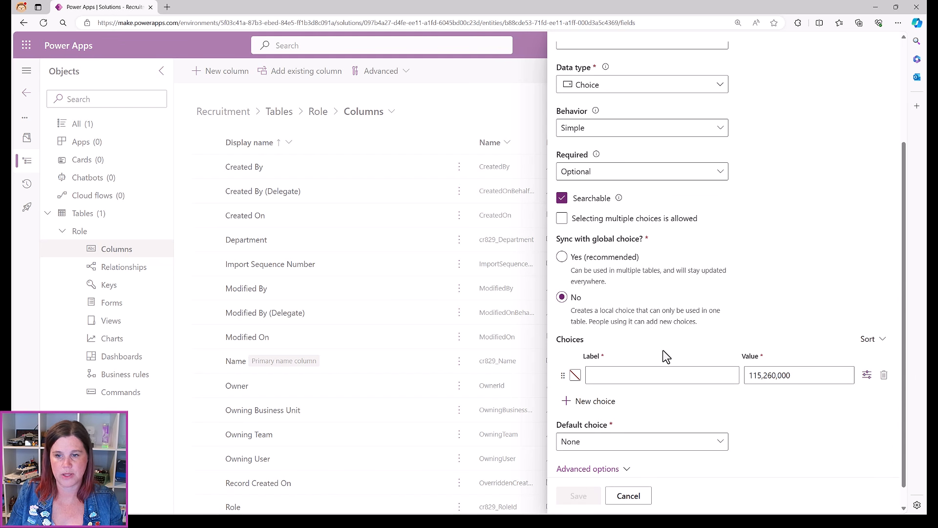
left_click(645, 375)
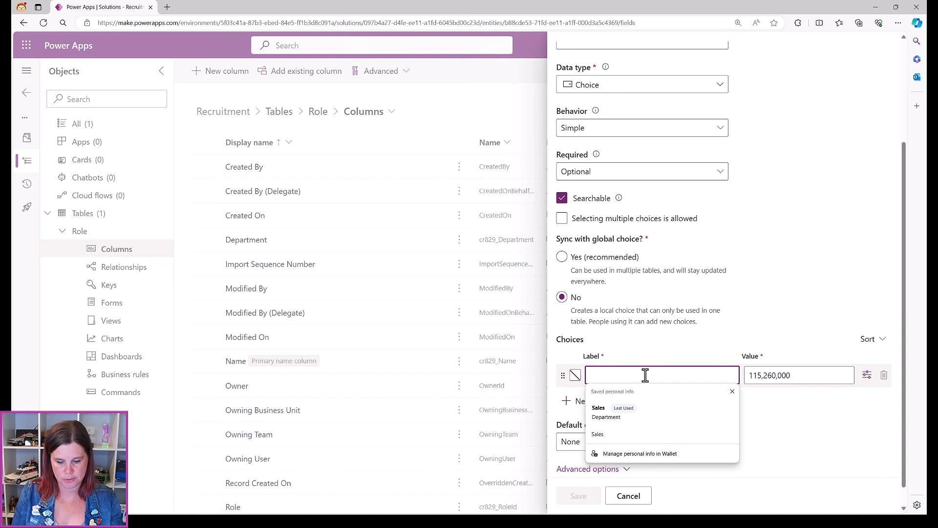
left_click(733, 391)
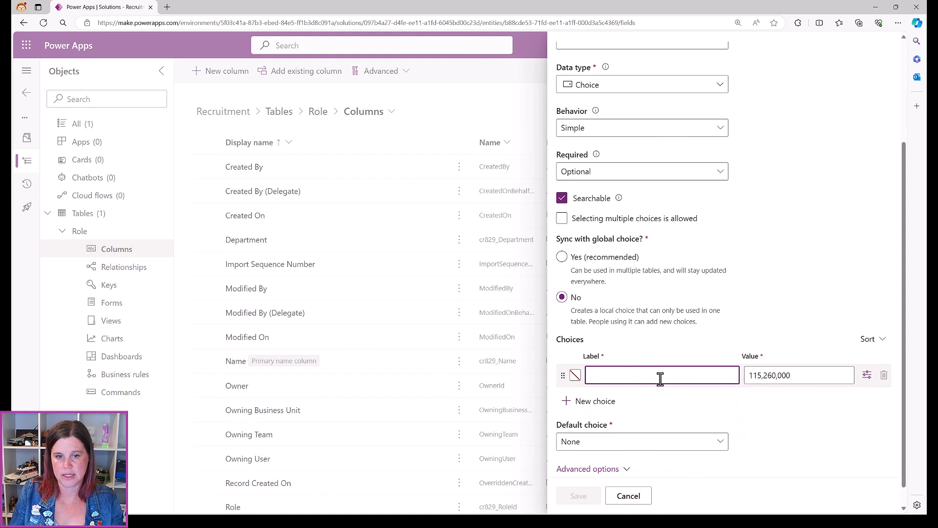
type("Open")
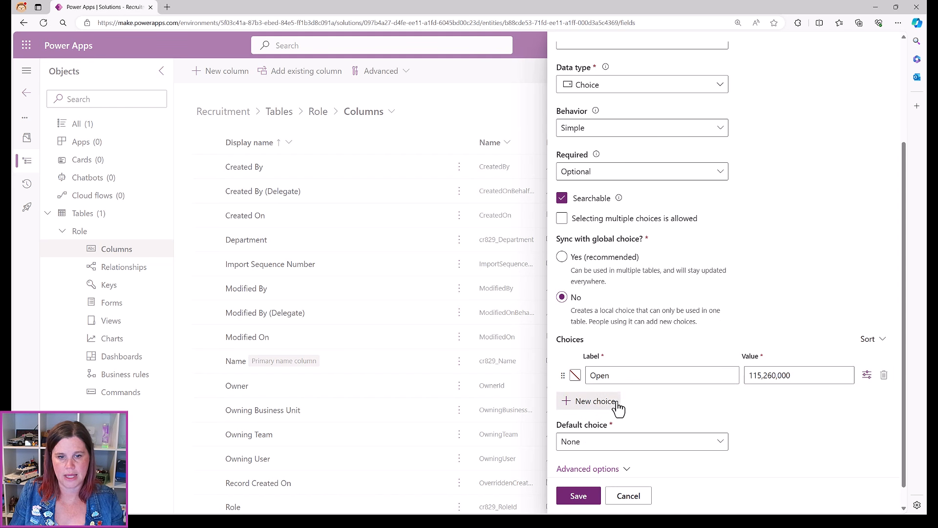
left_click(617, 404)
type("Filled")
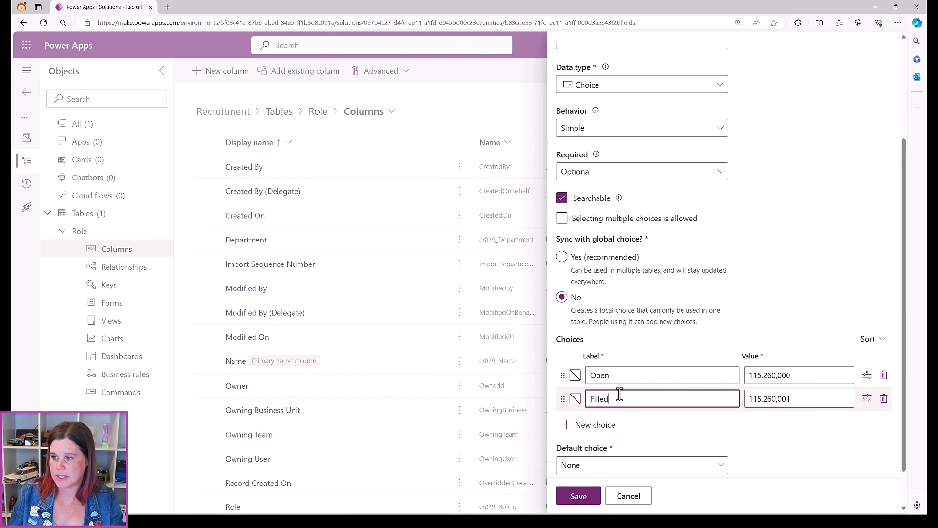
Give the Open choice a pale light green colour
left_click(575, 375)
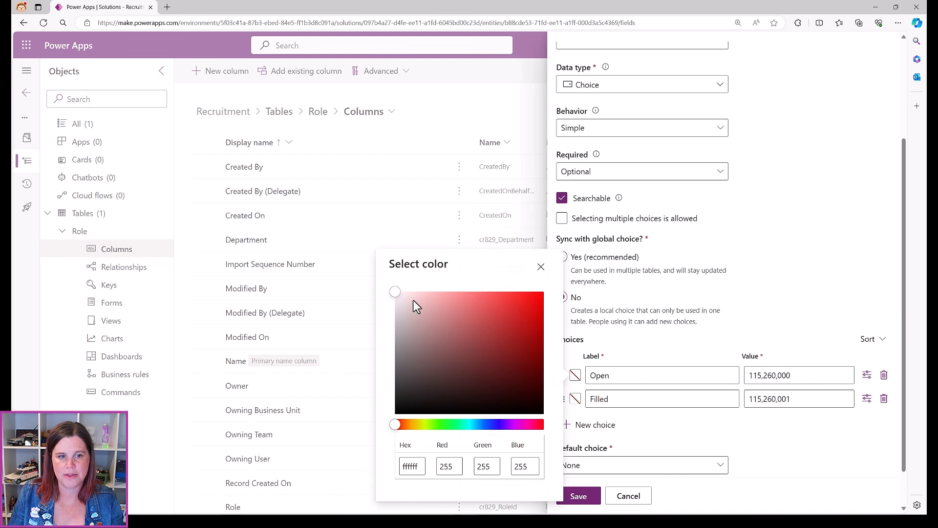
left_click(435, 424)
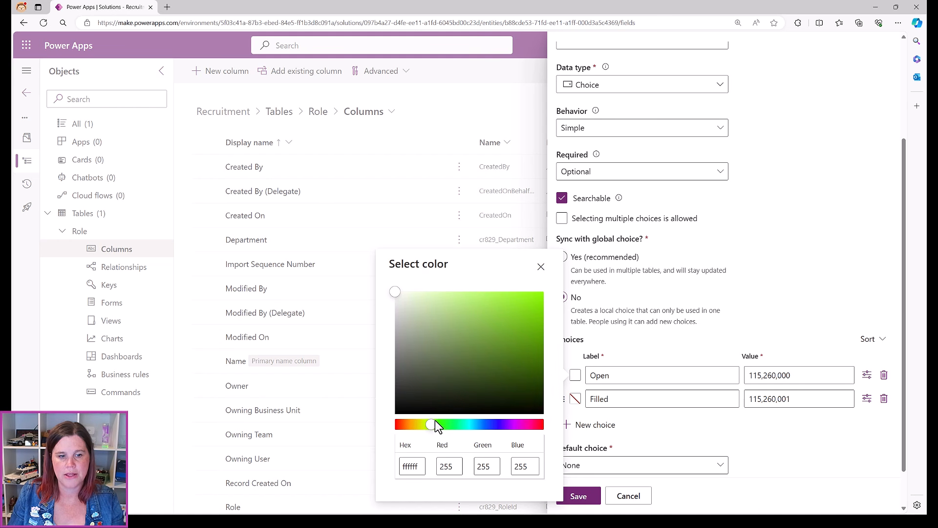
left_click(432, 296)
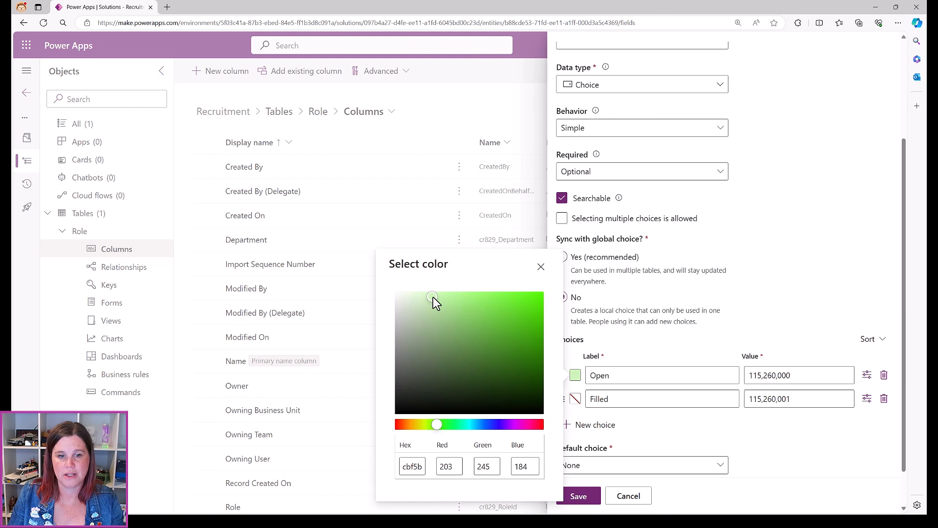
left_click_drag(428, 295, 421, 295)
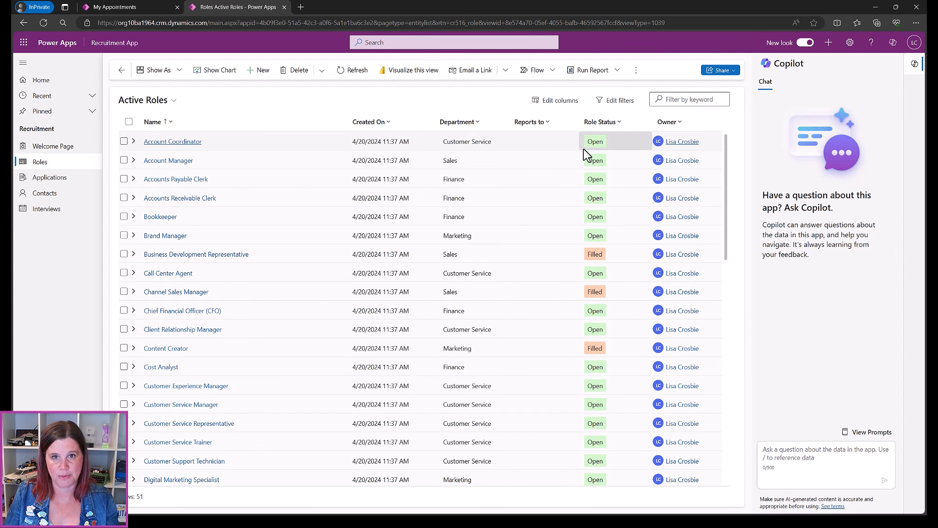
left_click(875, 7)
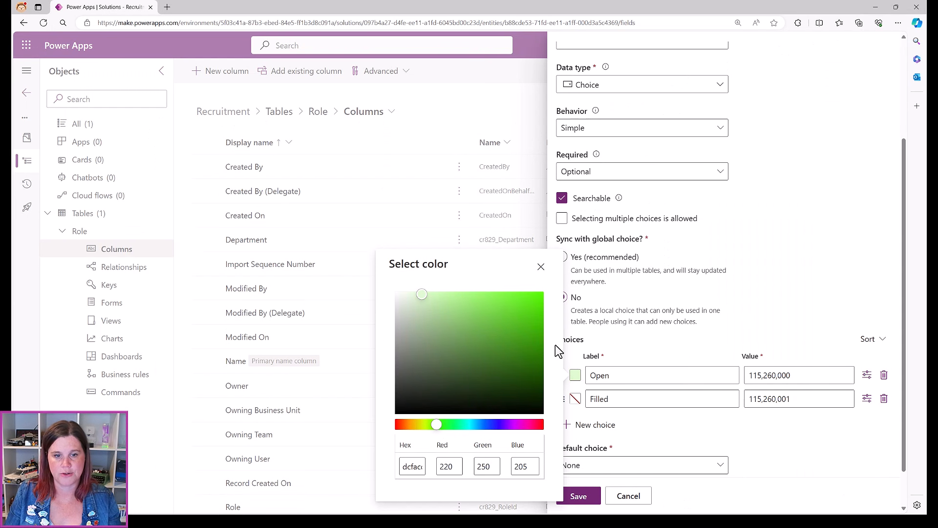
Give the Filled choice a light orange colour
left_click(574, 398)
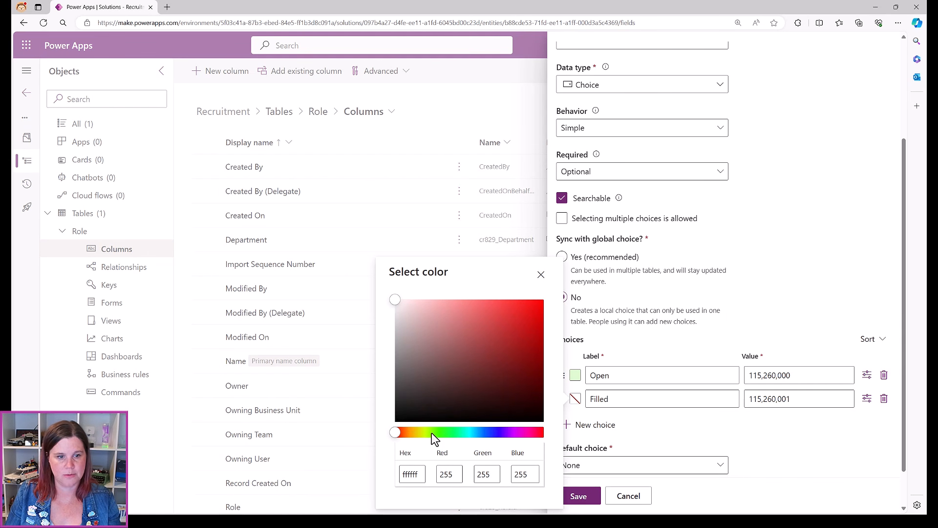
left_click(409, 432)
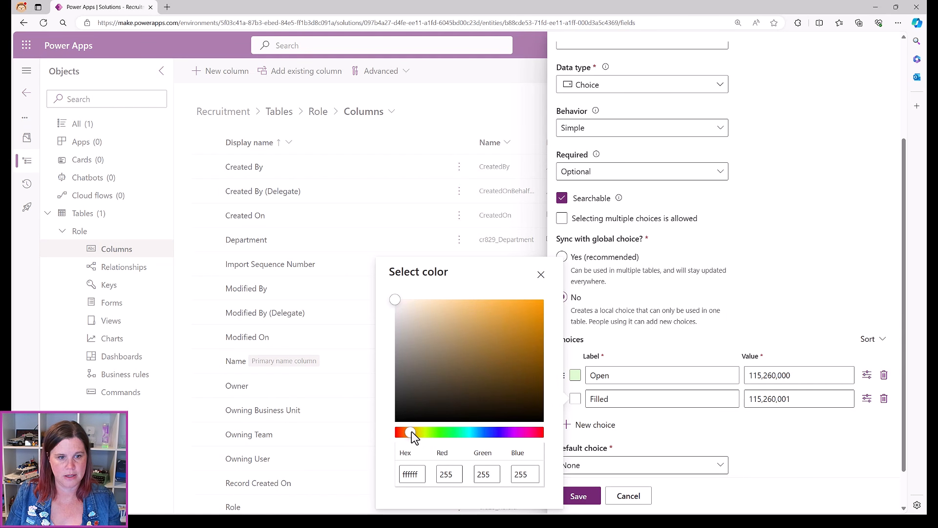
left_click(415, 432)
left_click_drag(418, 430, 412, 432)
left_click(462, 301)
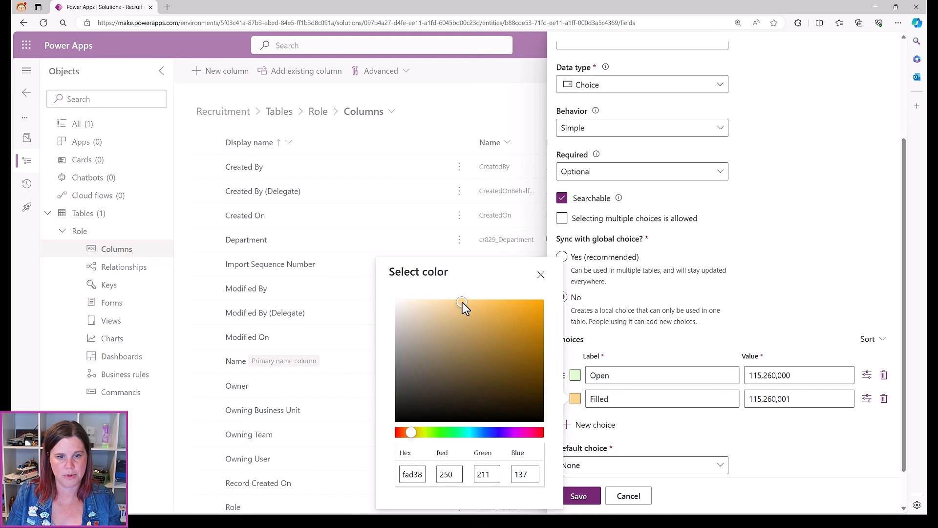
left_click(822, 432)
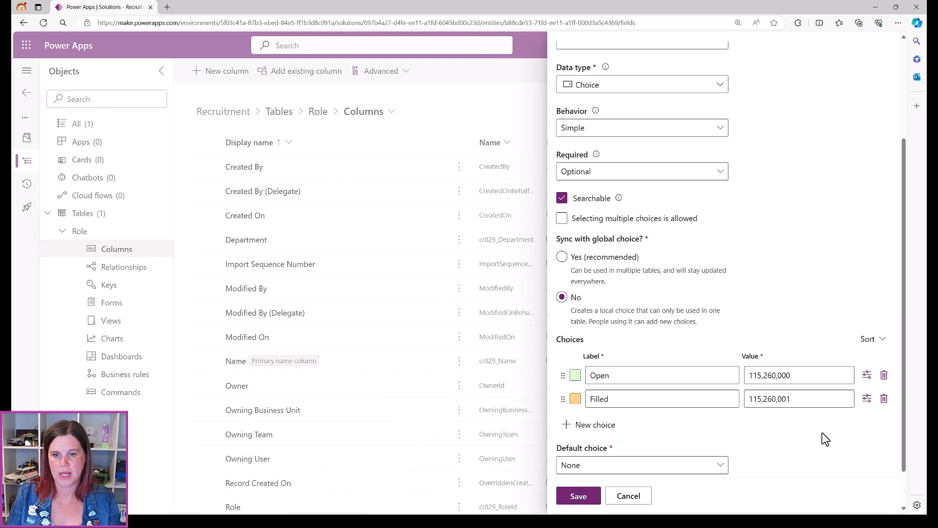
Save Role Status, start a Lookup column named 'Reports To', then switch to the Recruitment app
left_click(577, 497)
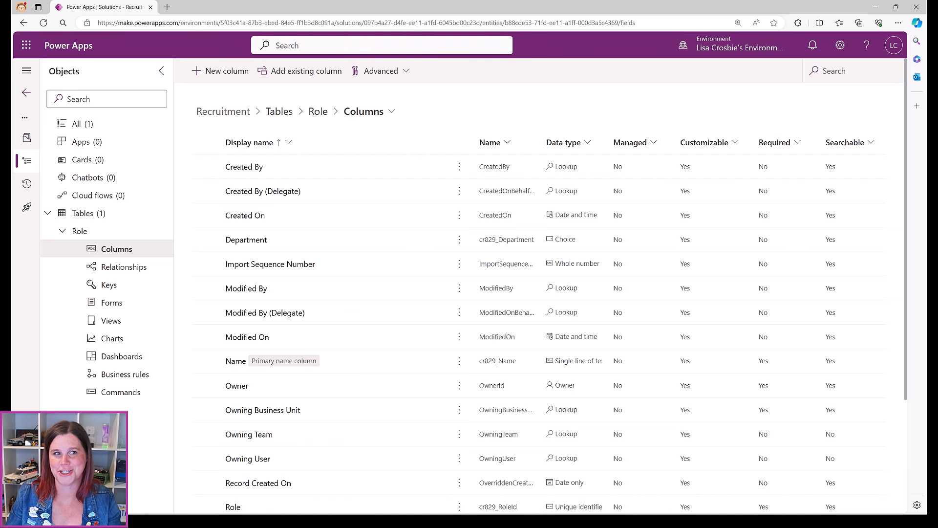
left_click(233, 74)
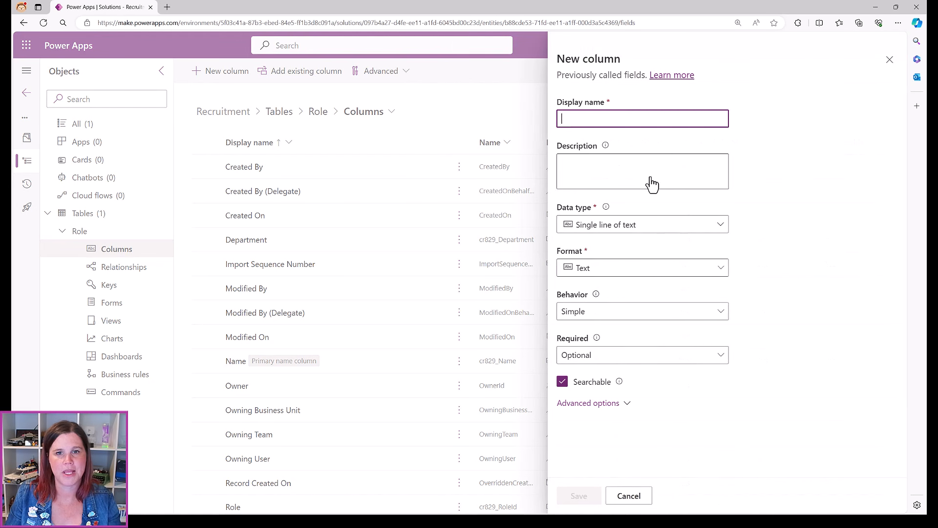
type("Report")
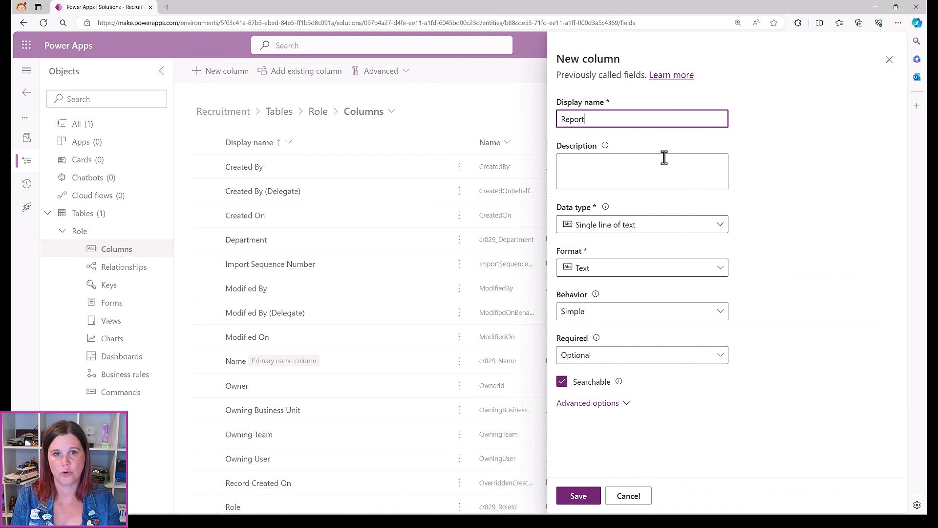
type("s To")
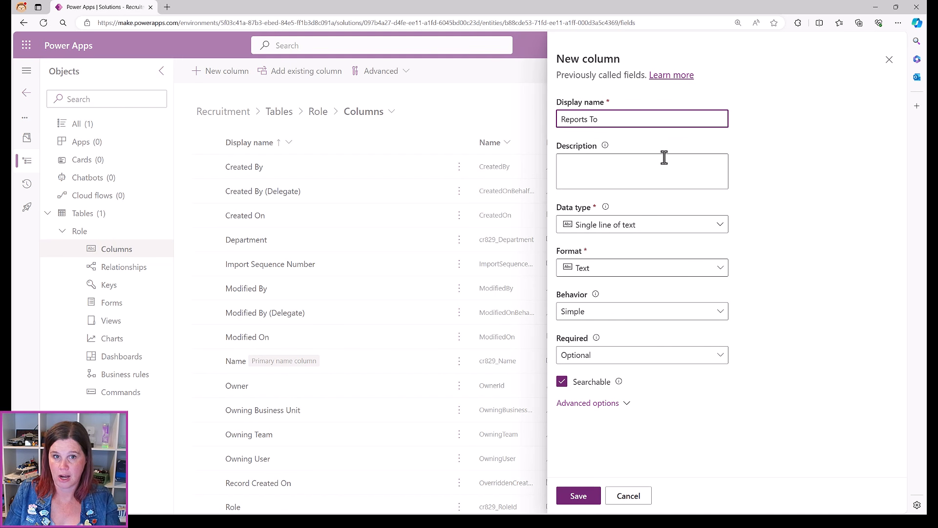
left_click(637, 227)
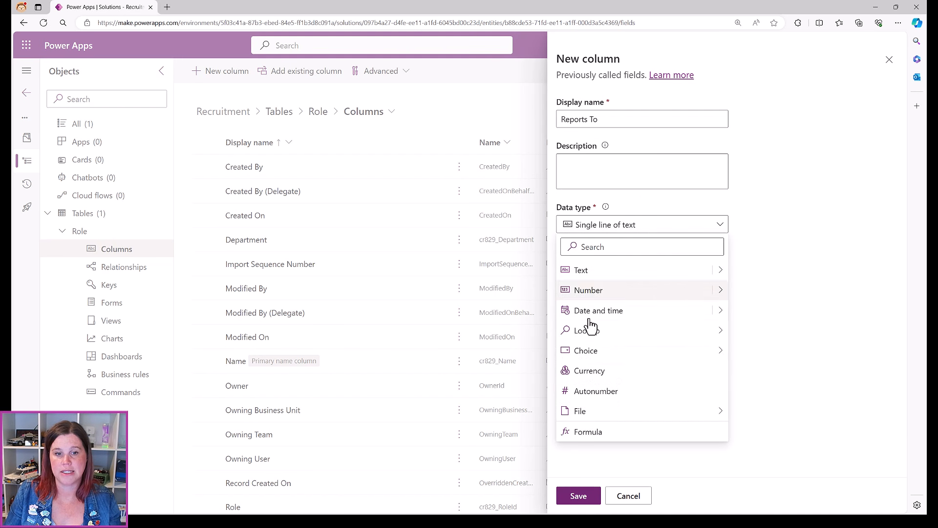
mouse_move(589, 337)
left_click(745, 331)
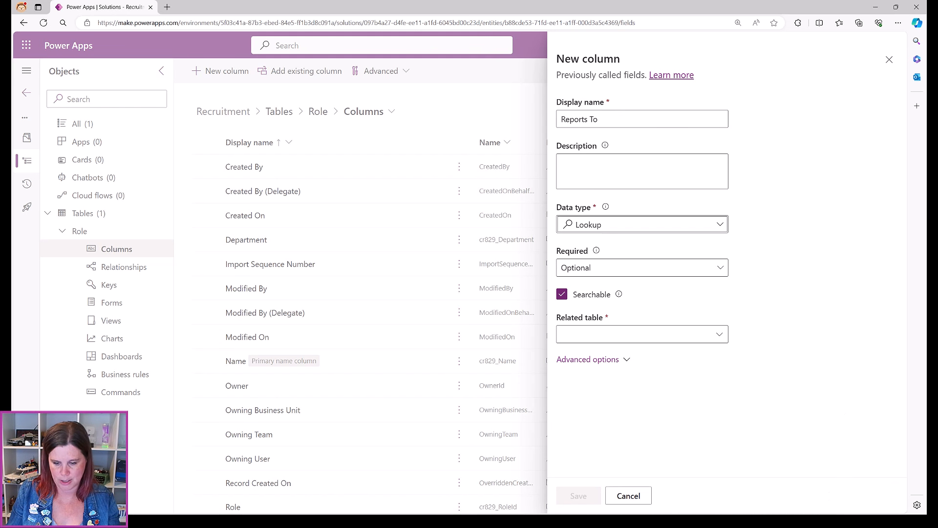
key("alt+Tab")
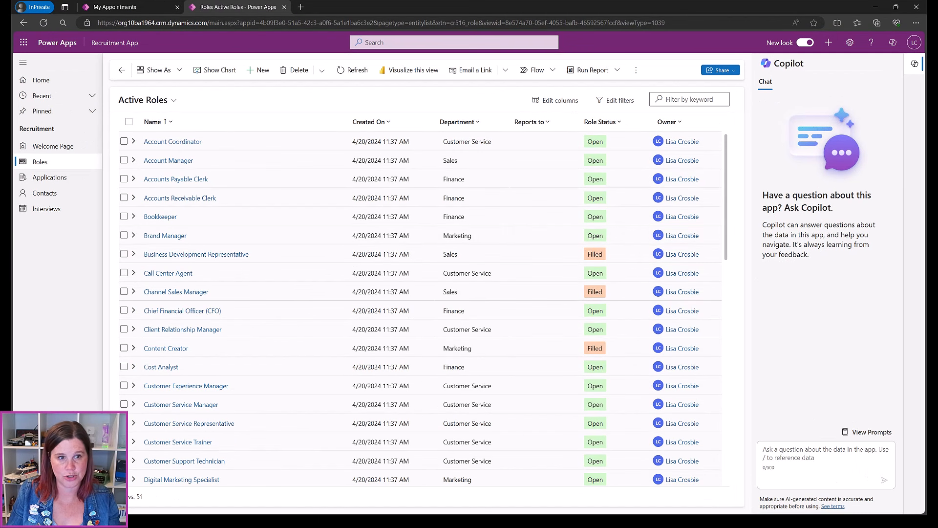
Set the Account Manager role's Reports to field to the first listed user, then return to the maker
left_click(163, 161)
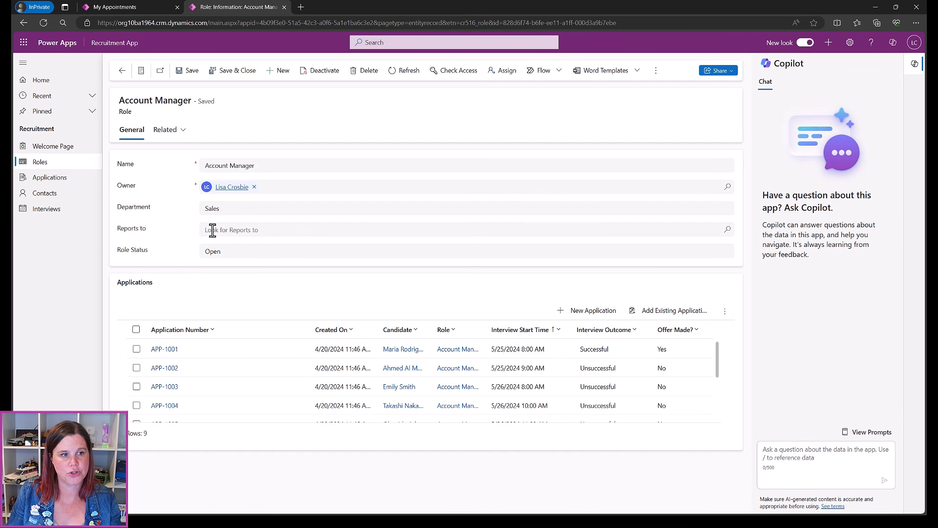
left_click(727, 230)
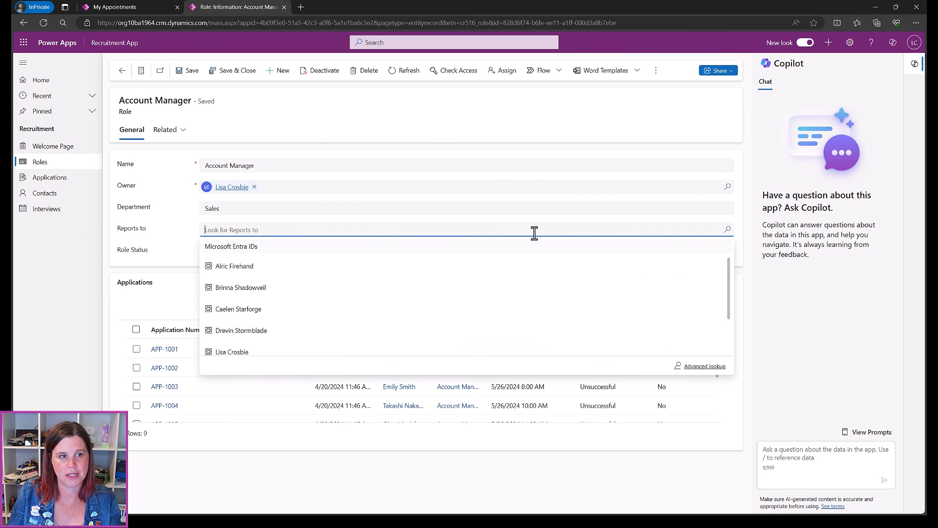
left_click(228, 268)
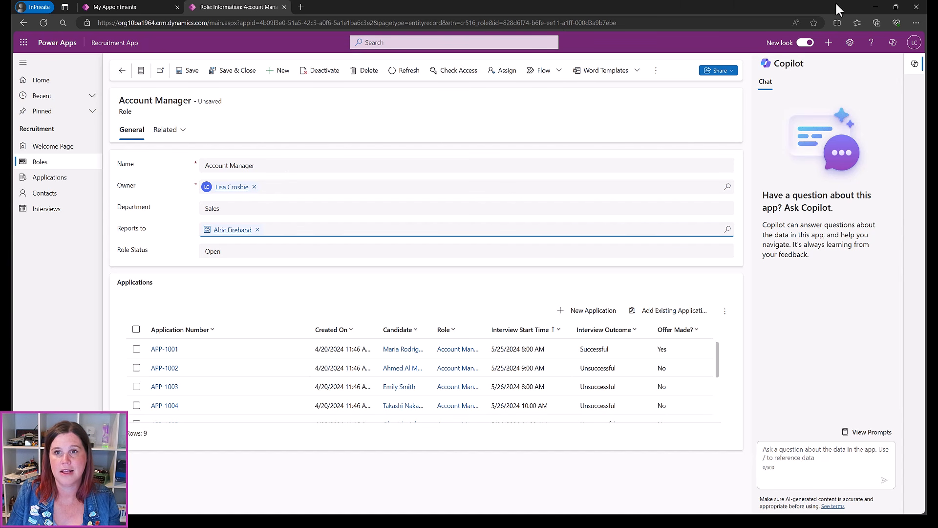
left_click(878, 5)
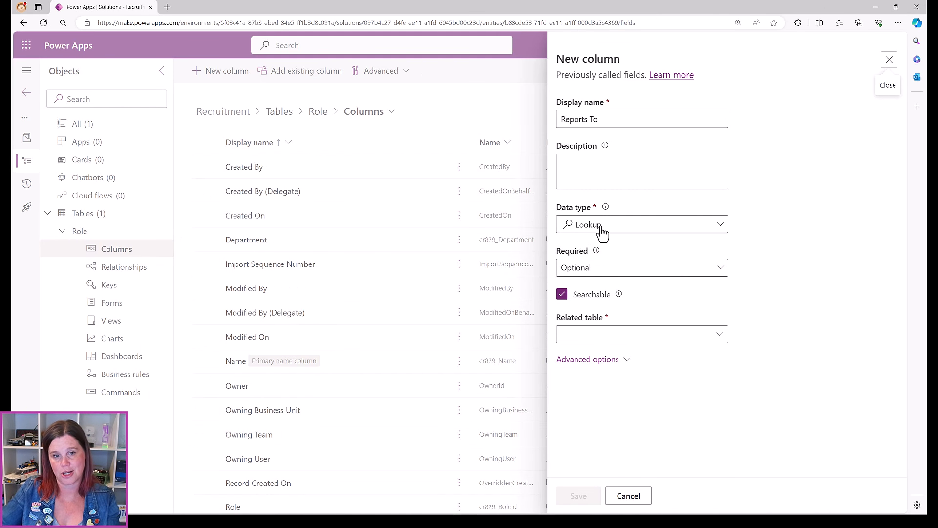
Point the Reports To lookup at the Microsoft Entra ID table and save the column
left_click(661, 336)
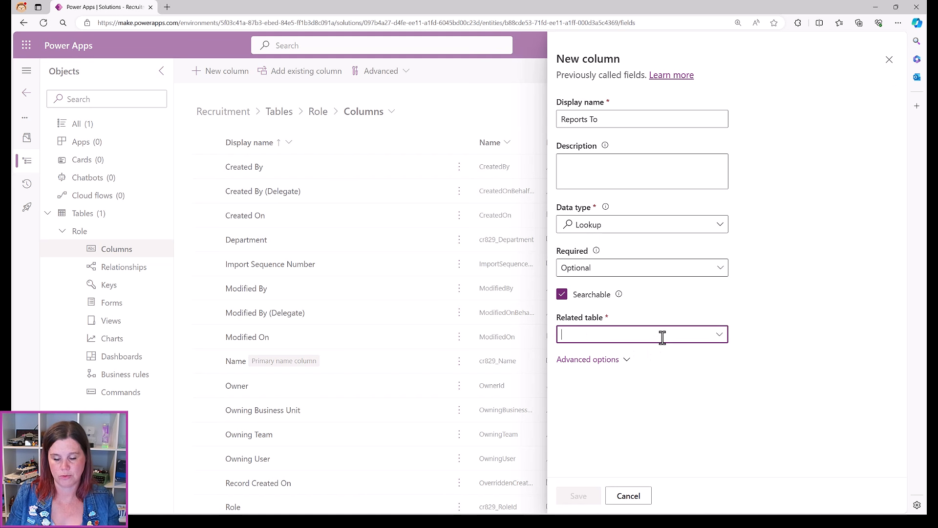
type("entra")
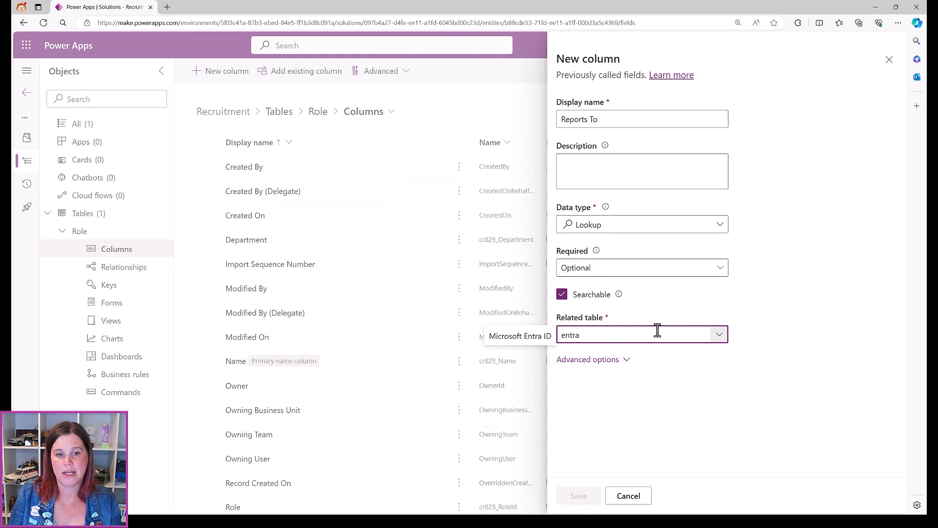
left_click(539, 335)
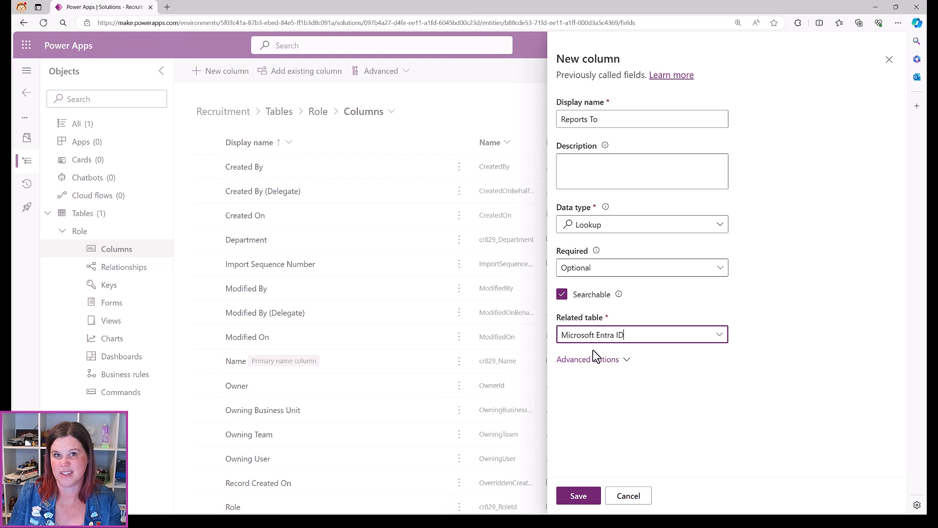
left_click(580, 496)
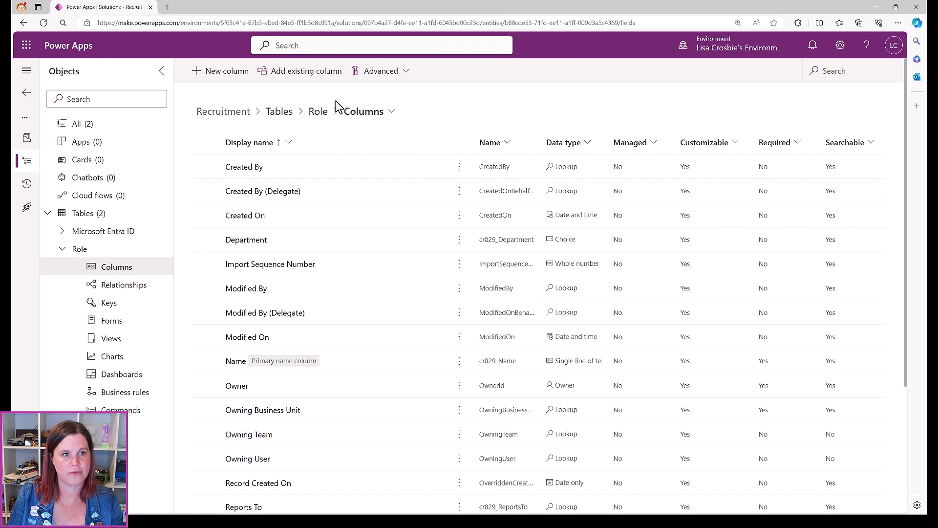
Check the Role table's Relationships list for Reports To linking to Microsoft Entra ID, then return to the overview
left_click(316, 112)
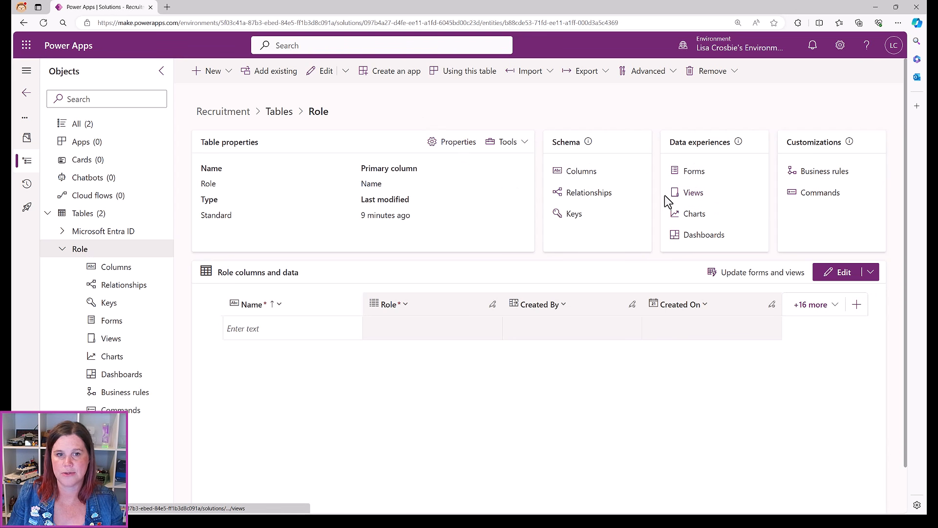
left_click(597, 195)
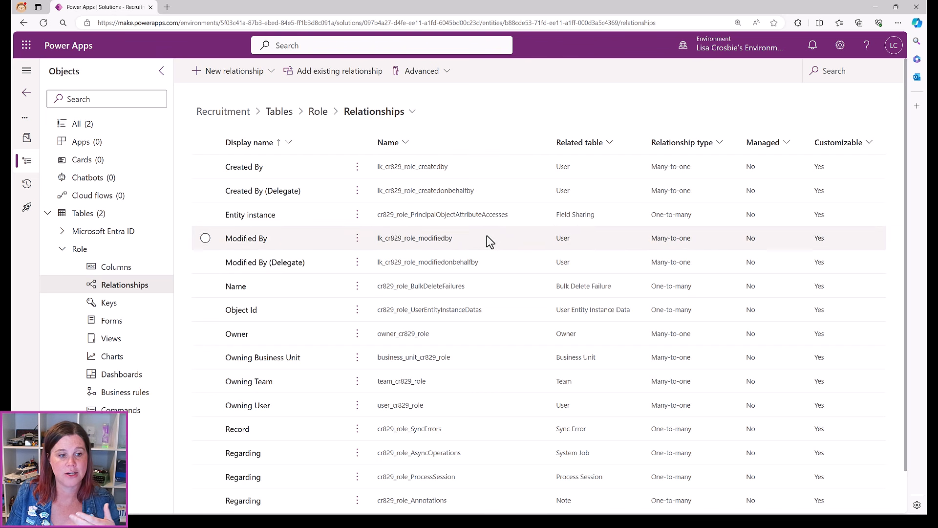
scroll(489, 240, "down", 1)
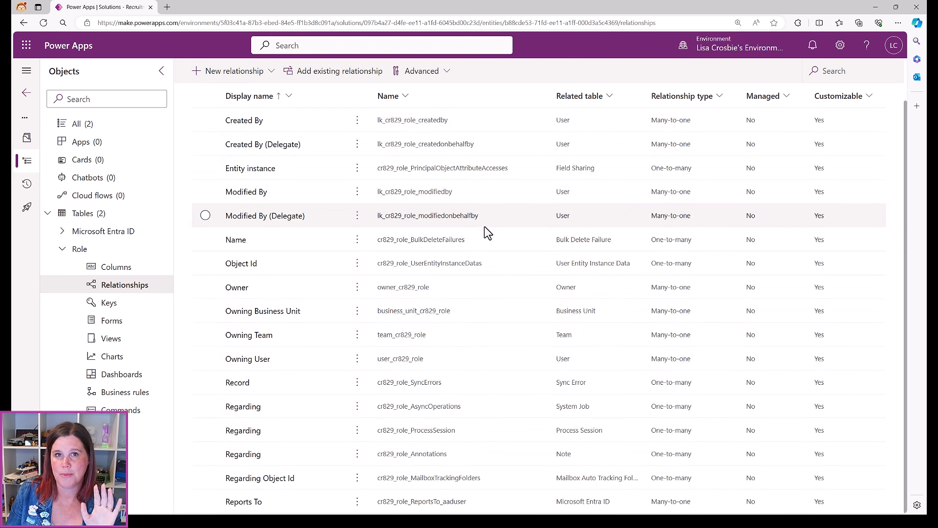
scroll(272, 251, "up", 1)
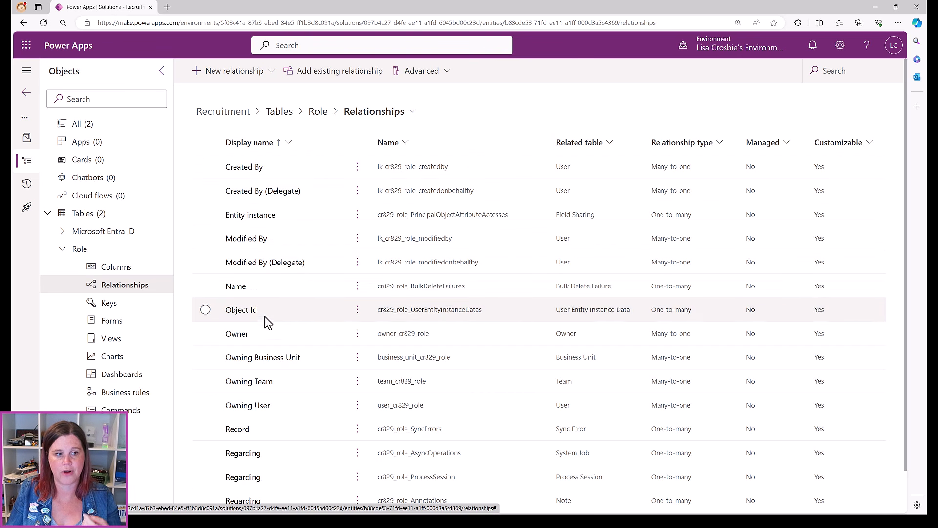
scroll(271, 348, "down", 1)
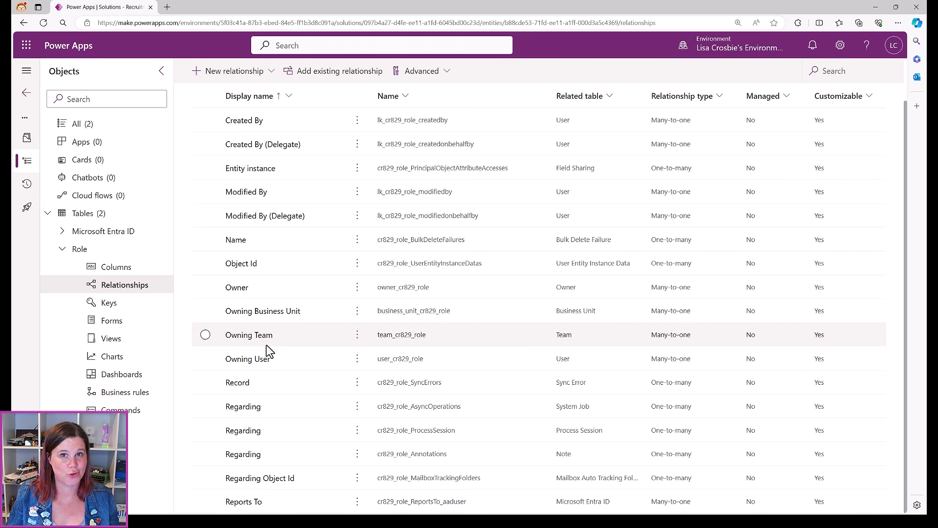
scroll(439, 220, "up", 1)
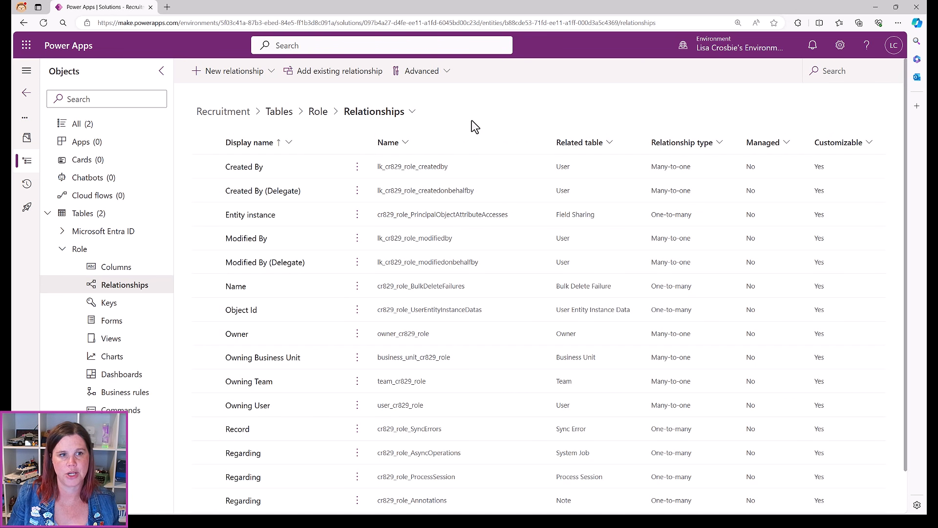
left_click(313, 116)
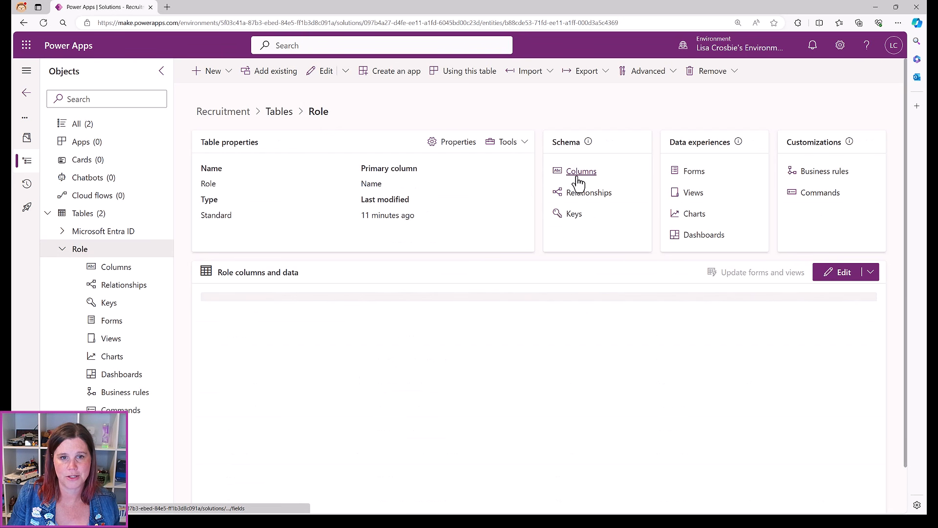
left_click(579, 194)
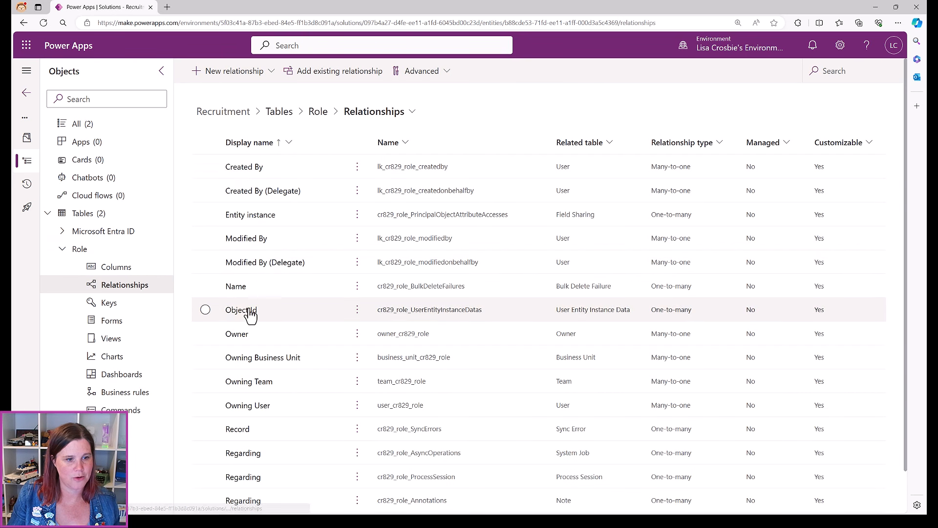
scroll(296, 299, "down", 1)
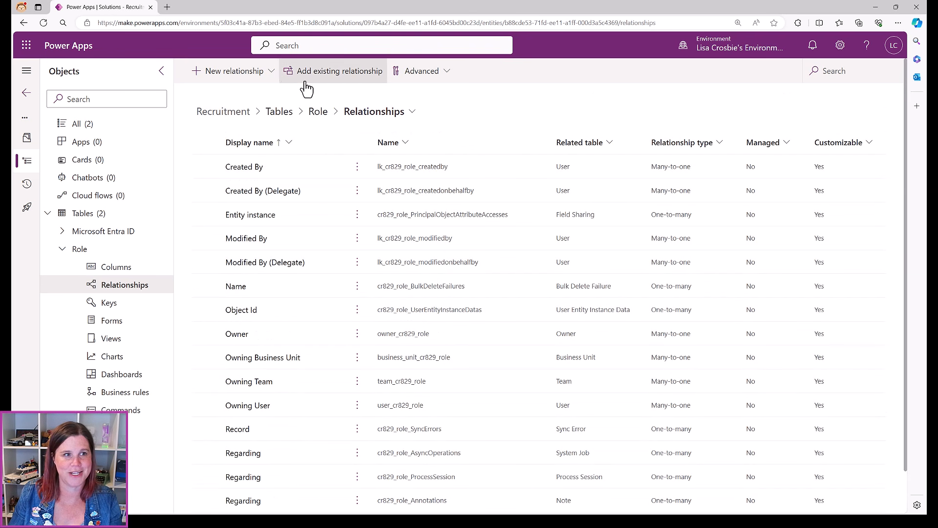
left_click(318, 112)
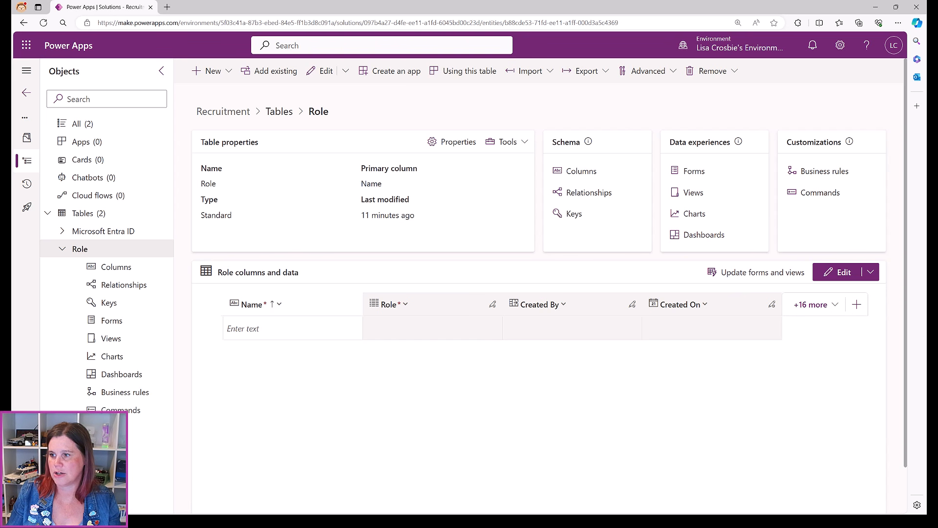
In the Role data grid's Show existing column list, clear all columns and select Name
left_click(842, 276)
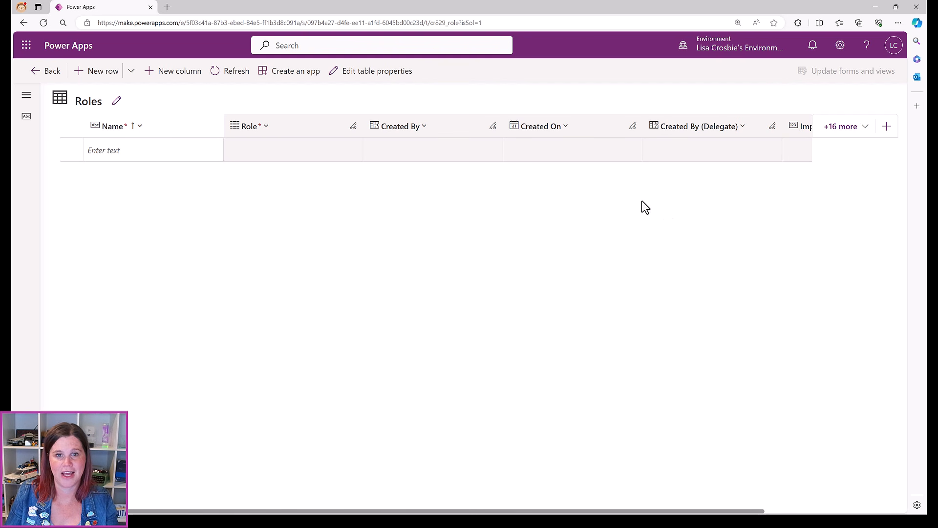
left_click(855, 128)
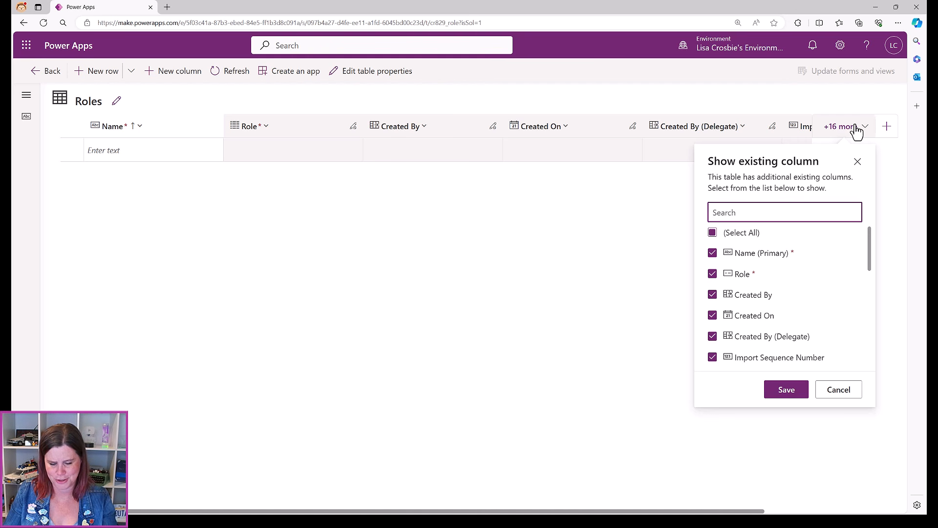
left_click(712, 233)
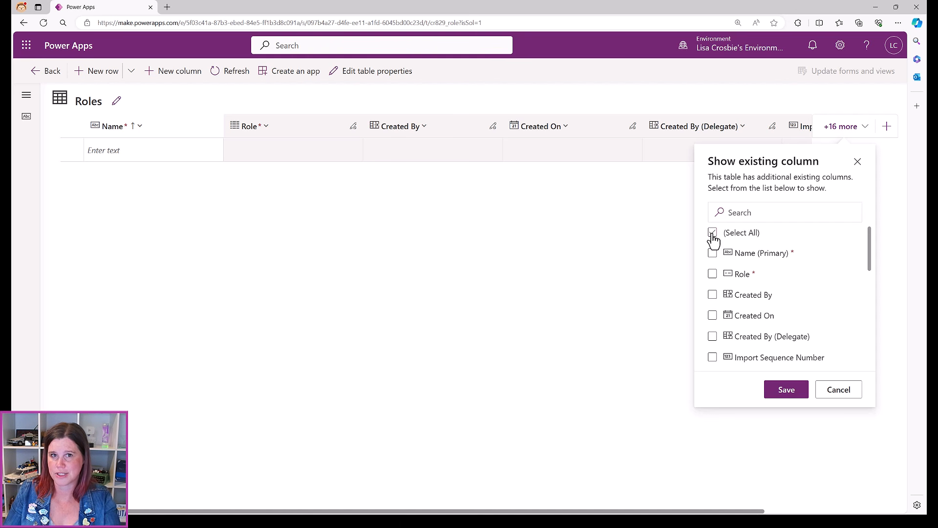
left_click(713, 253)
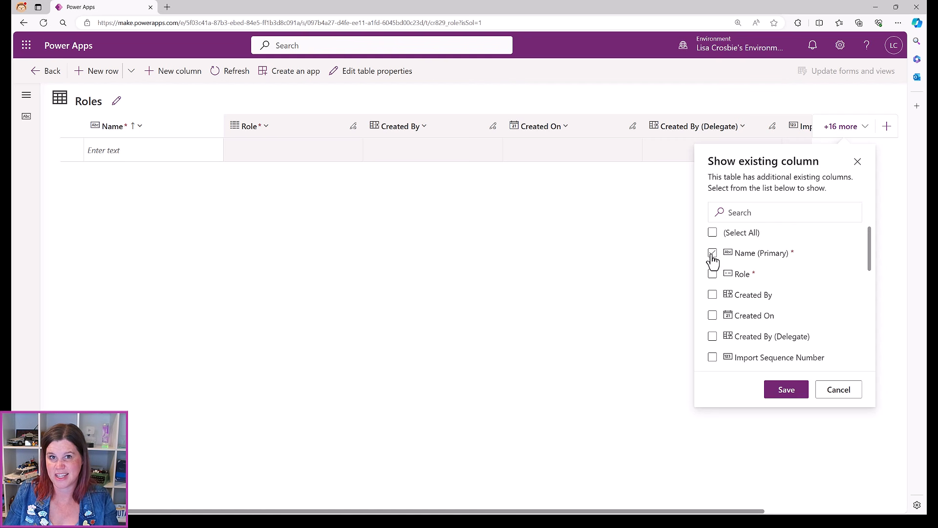
left_click(712, 254)
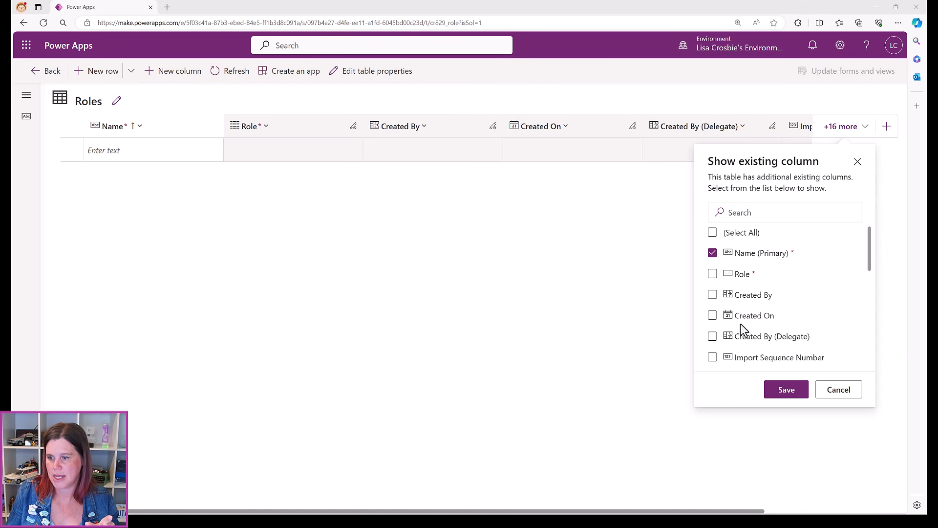
Also select Department, Owner, Reports To and Role Status, save the grid, and go back
scroll(741, 327, "down", 2)
left_click(713, 313)
left_click(712, 313)
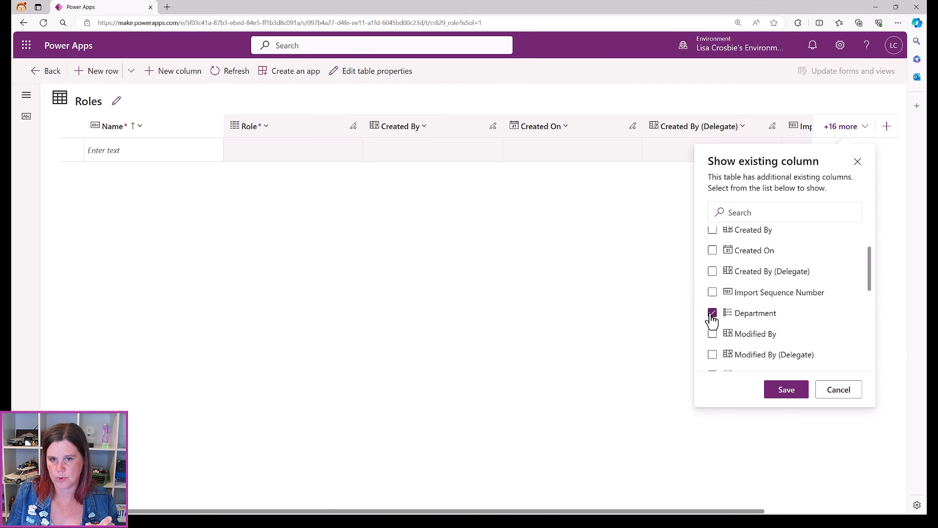
scroll(712, 319, "down", 3)
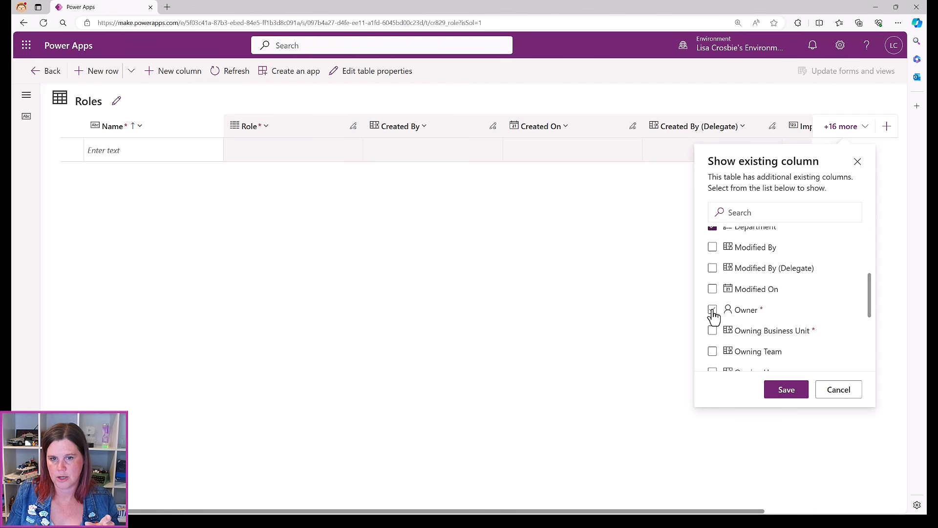
left_click(713, 311)
scroll(714, 316, "down", 3)
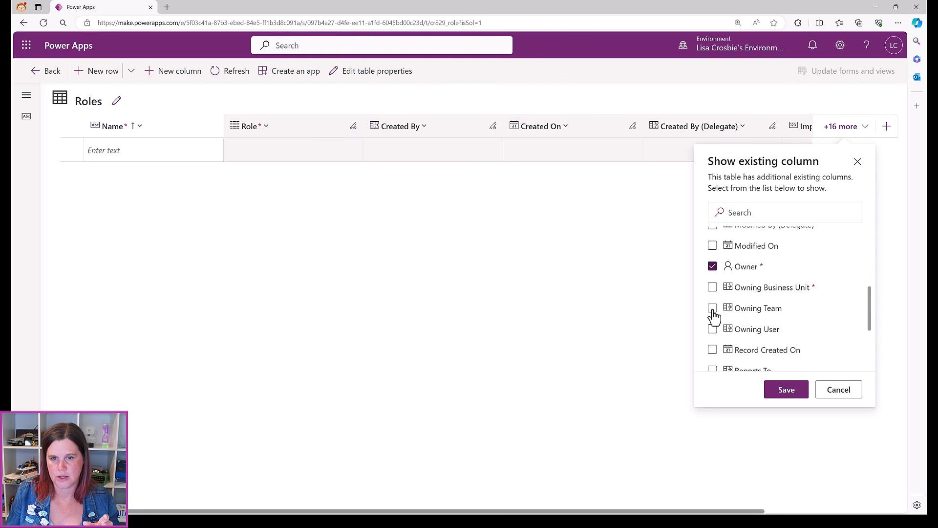
left_click(712, 327)
left_click(713, 348)
left_click(783, 390)
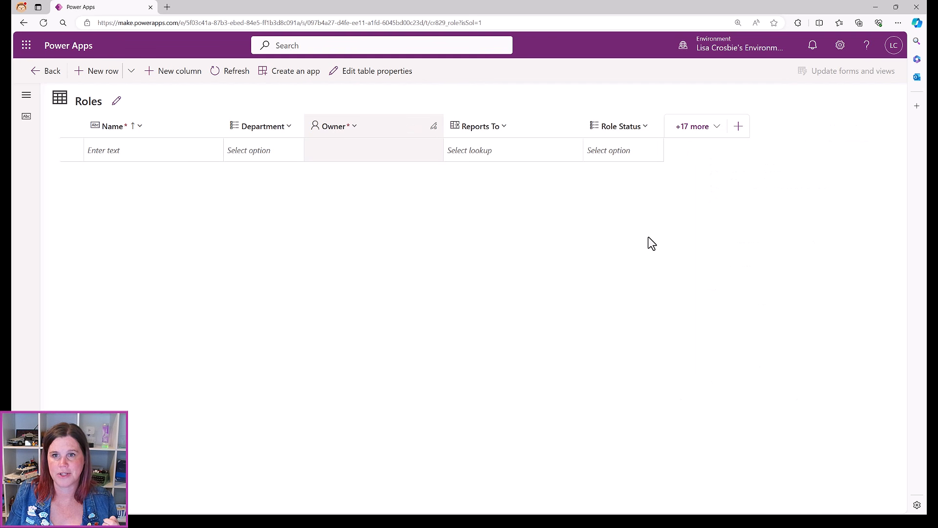
left_click(36, 73)
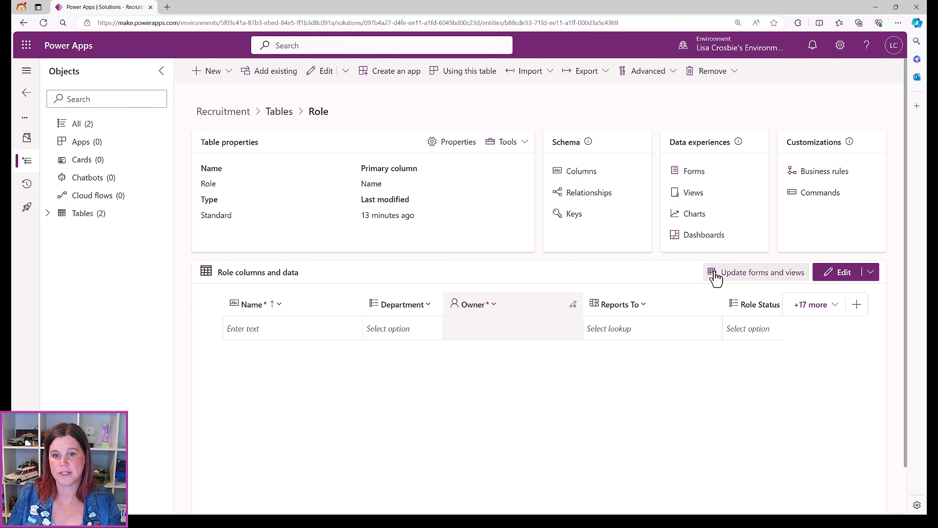
Add all five columns to the Role forms and views, retrying after the error, then open Forms
left_click(741, 276)
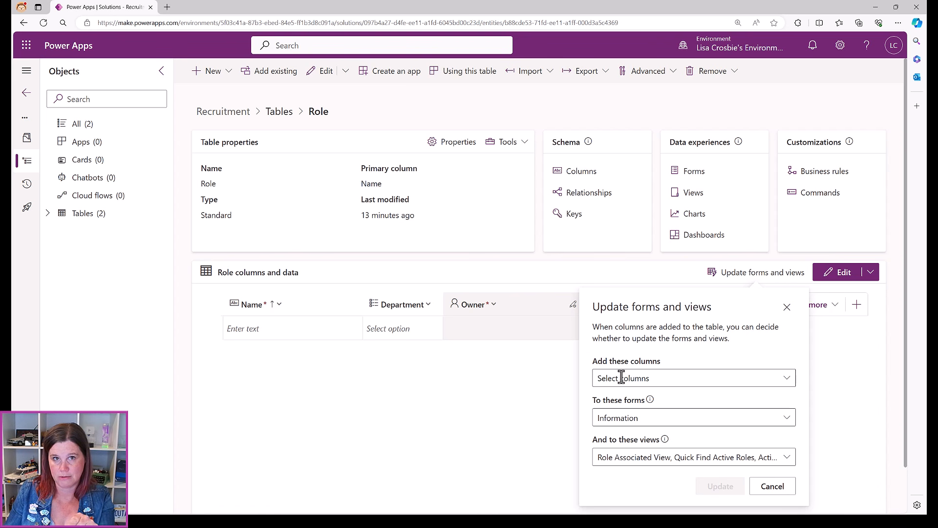
left_click(786, 383)
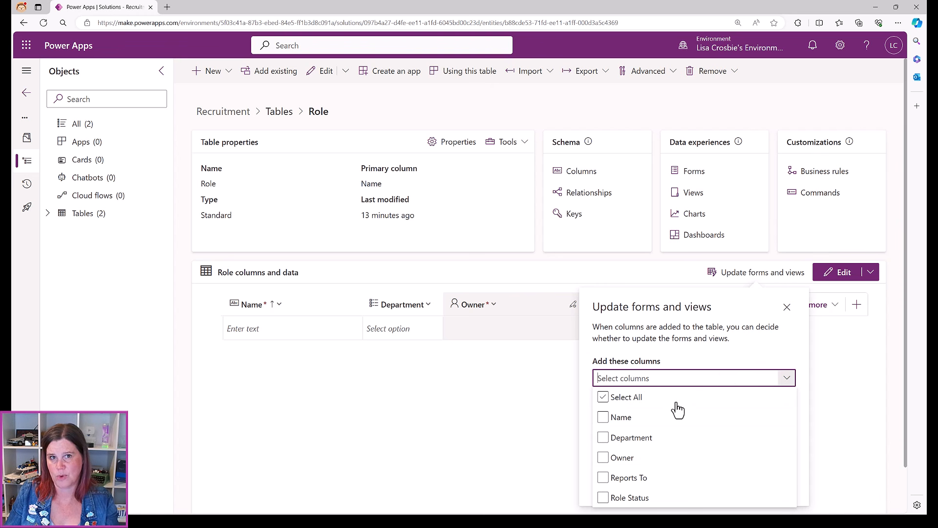
left_click(604, 397)
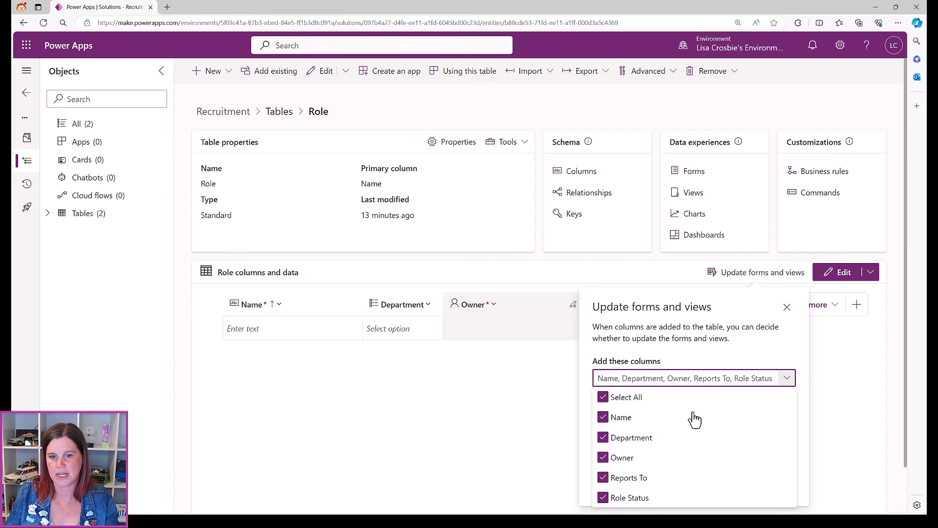
left_click(725, 310)
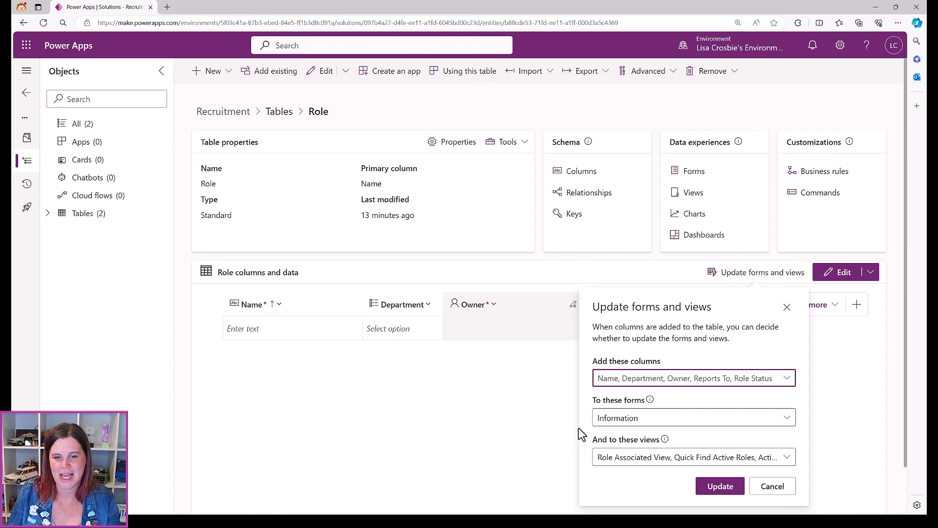
left_click(714, 490)
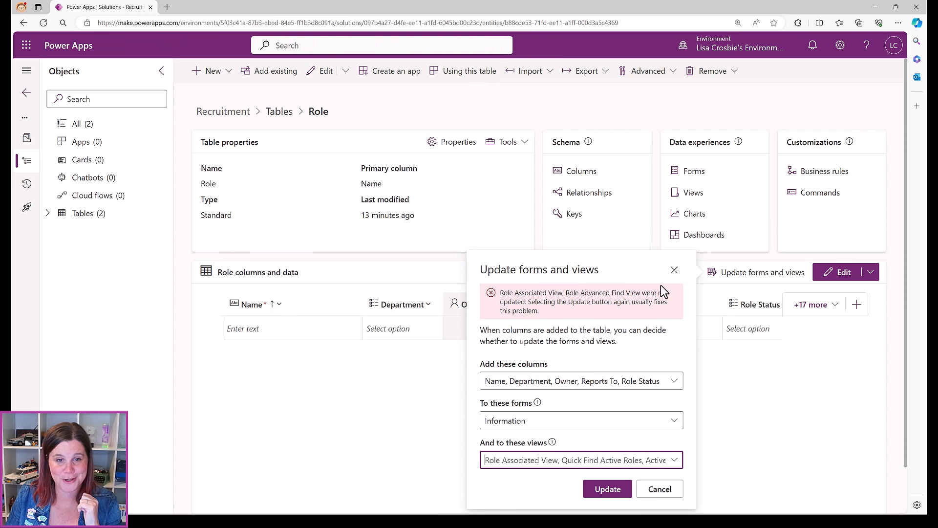
left_click(604, 492)
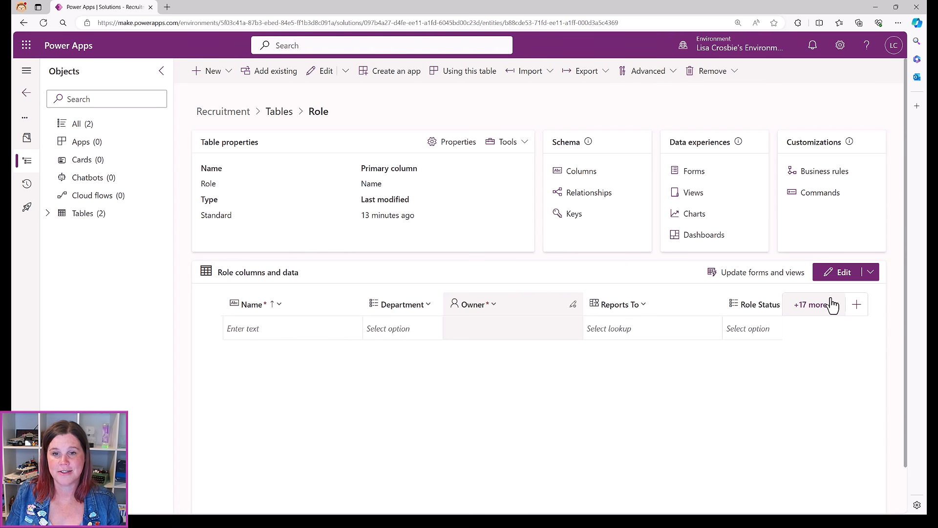
left_click(692, 171)
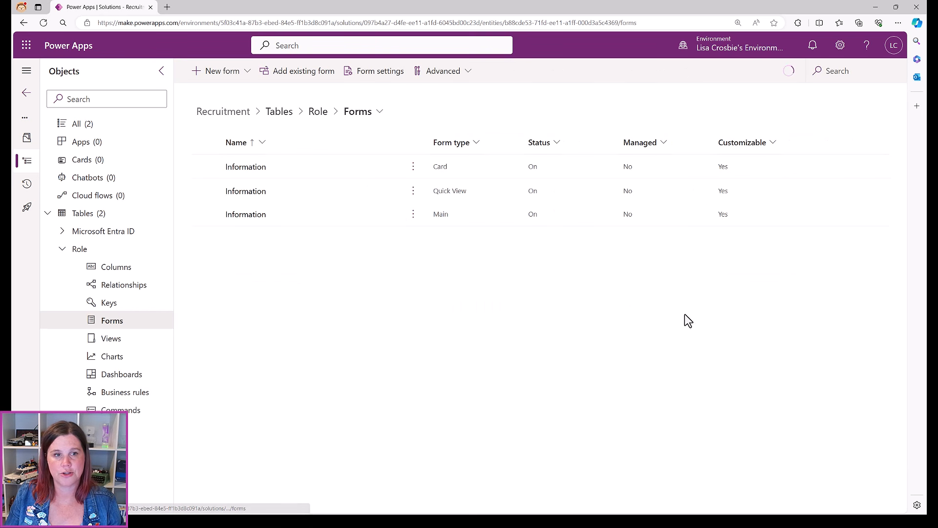
left_click(244, 215)
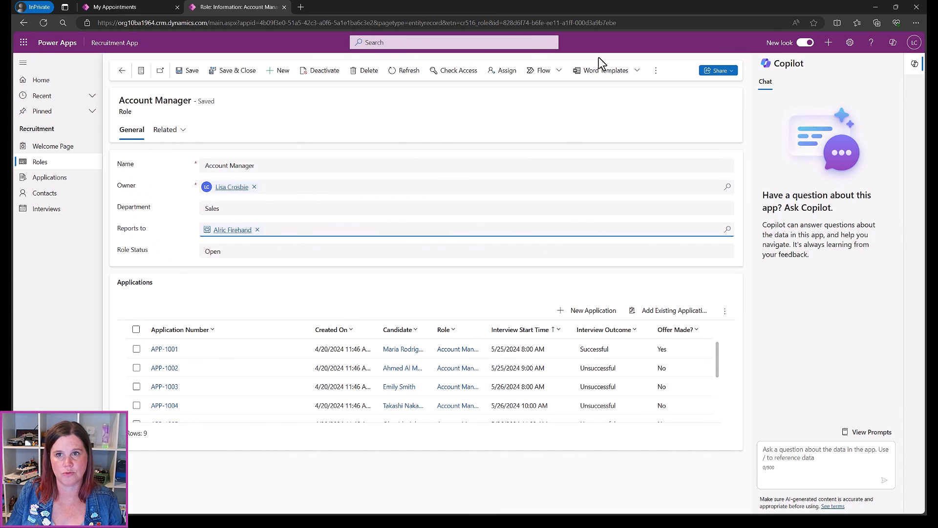
left_click(875, 8)
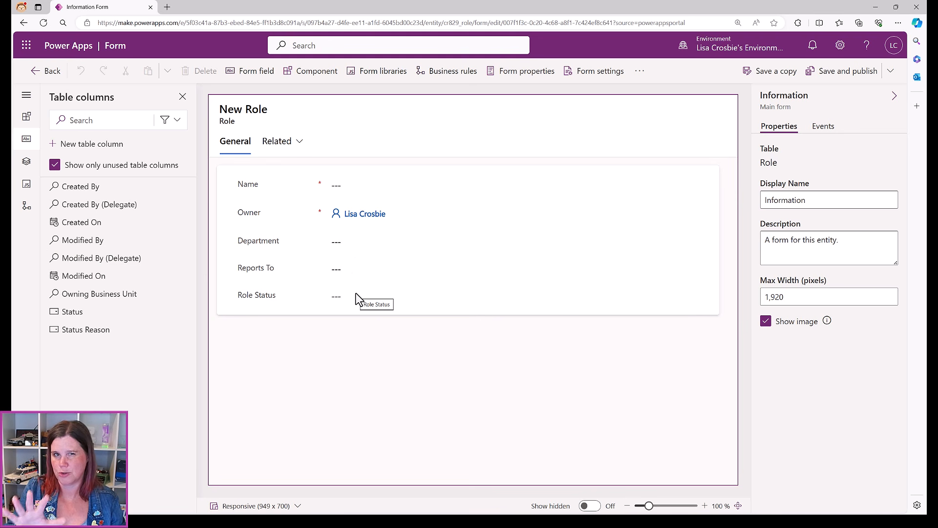
left_click(39, 71)
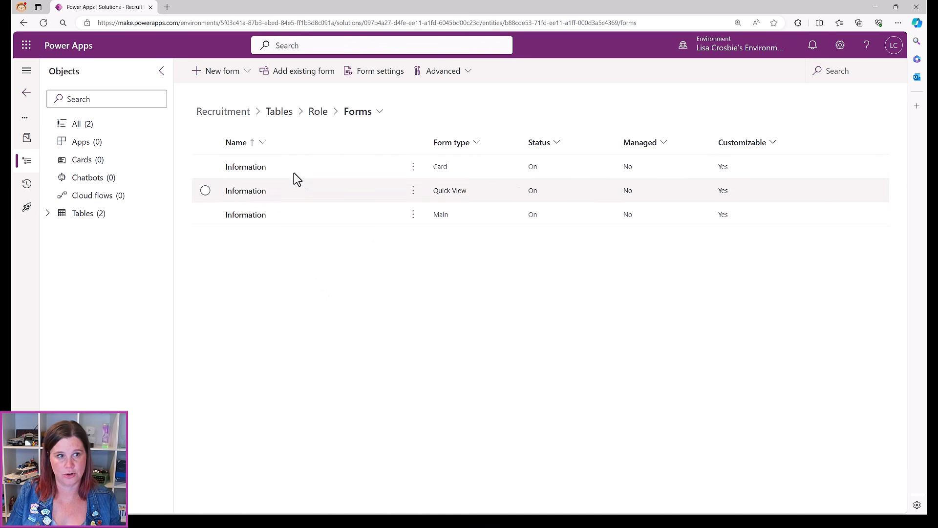
In the Active Roles view, move the Owner column after Role Status and save and publish
left_click(318, 111)
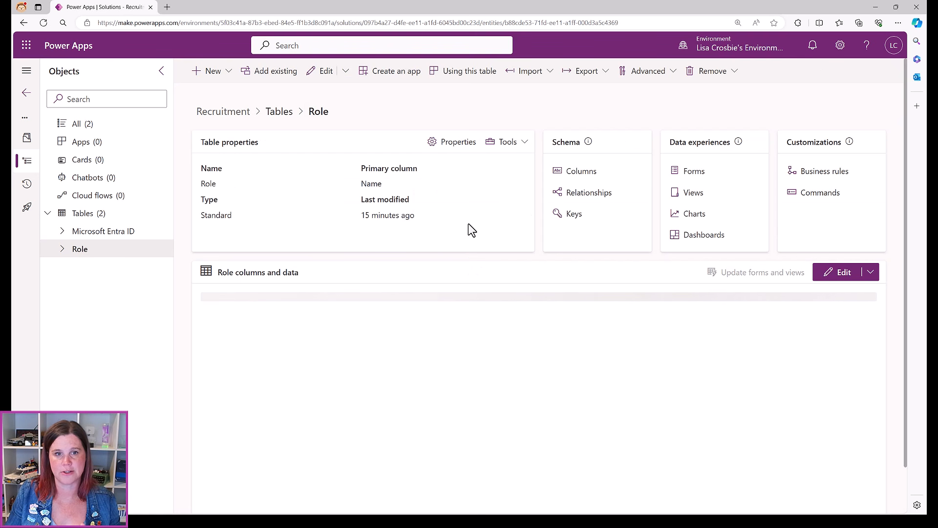
left_click(693, 192)
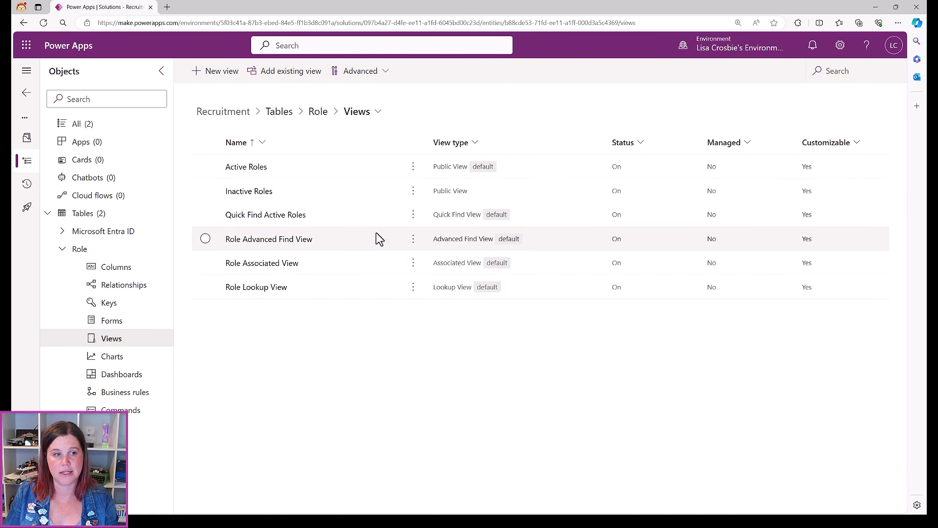
left_click(247, 168)
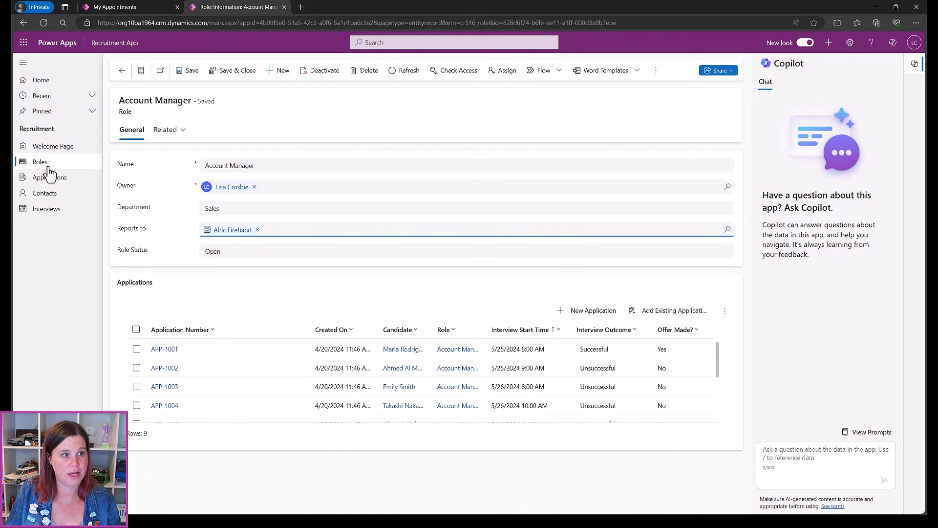
left_click(49, 165)
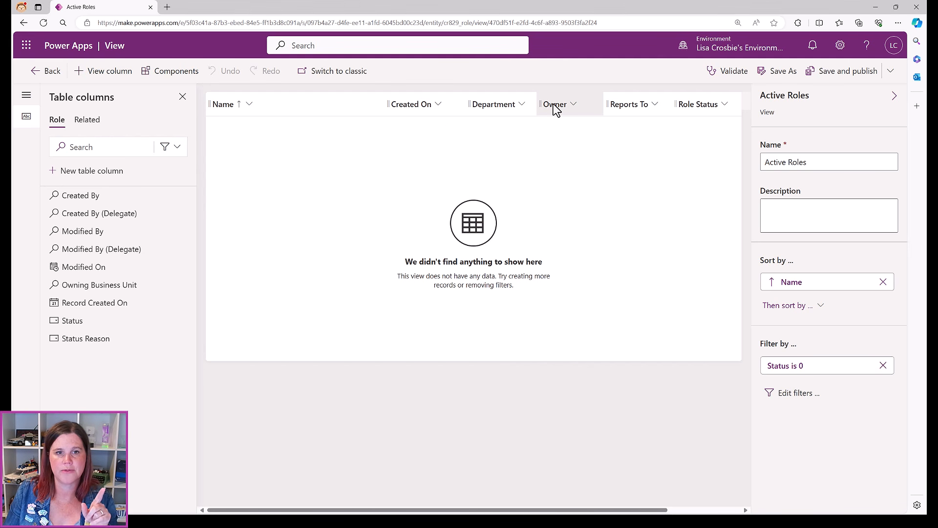
left_click_drag(555, 109, 572, 117)
left_click_drag(606, 120, 717, 109)
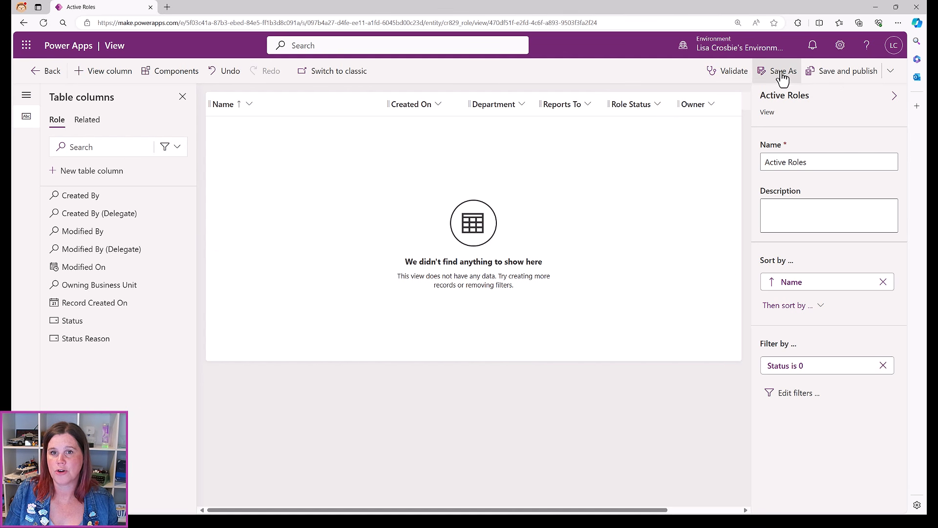
left_click(813, 74)
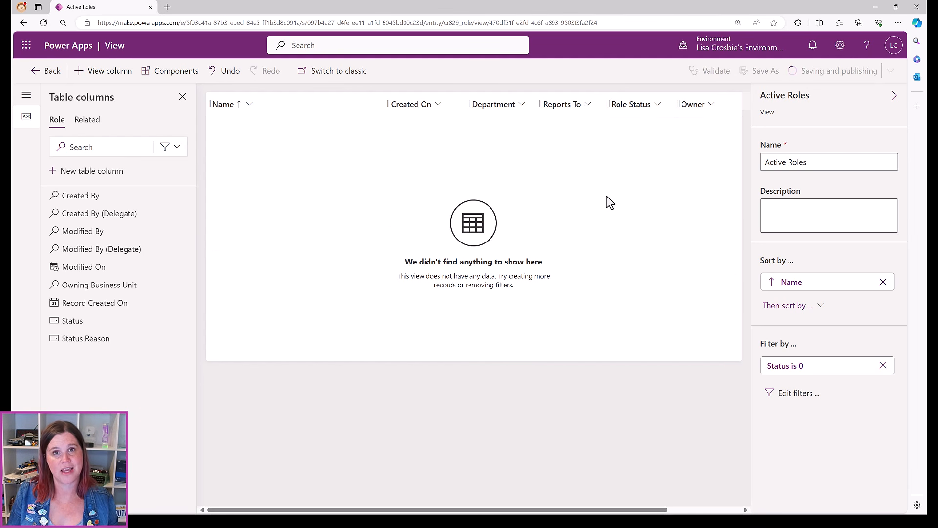
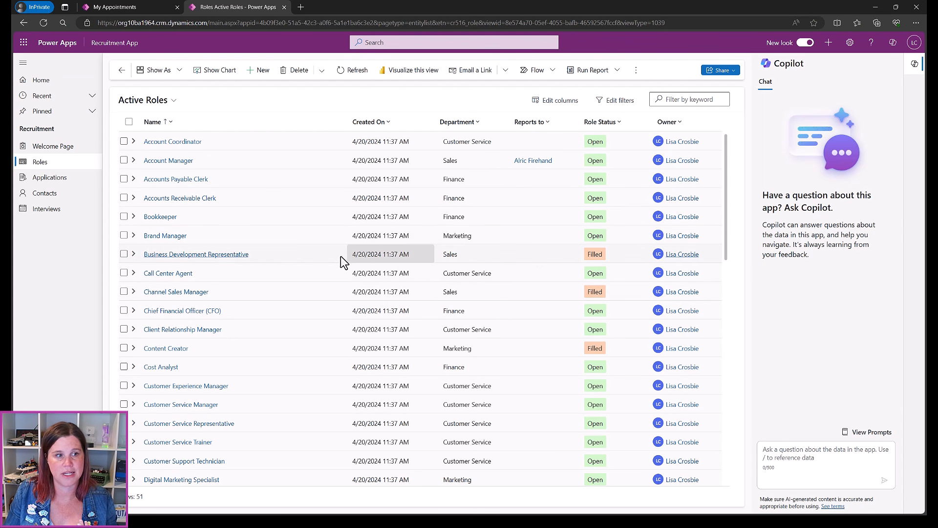
Deactivate the Business Development Representative role, then show the Open Roles view with 43 roles
left_click(123, 254)
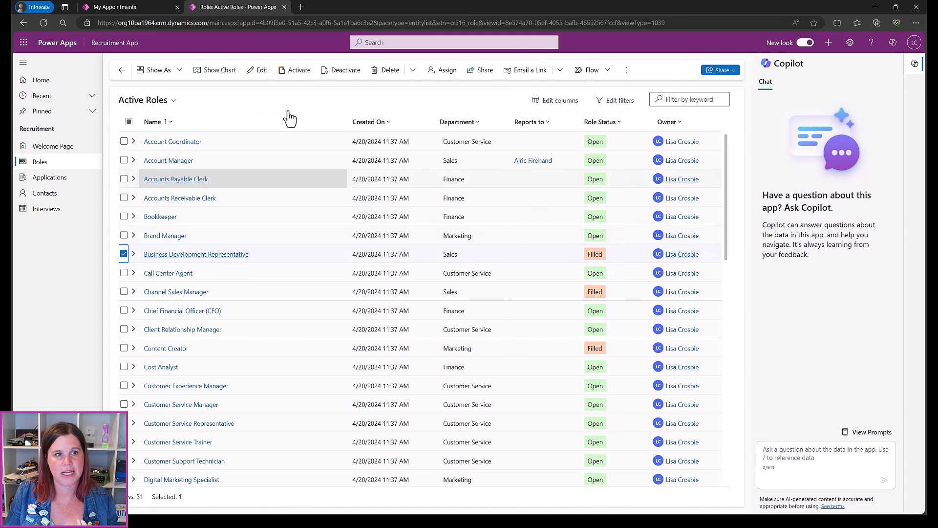
left_click(342, 78)
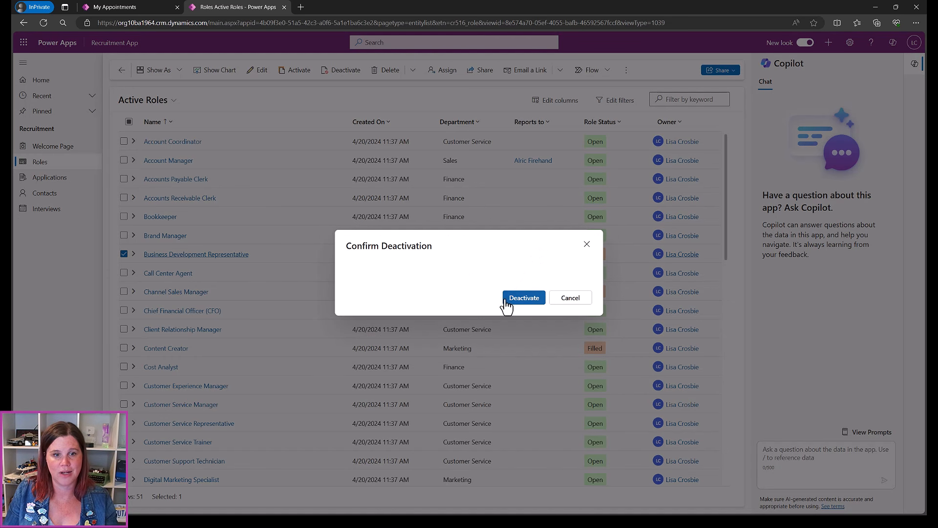
left_click(521, 297)
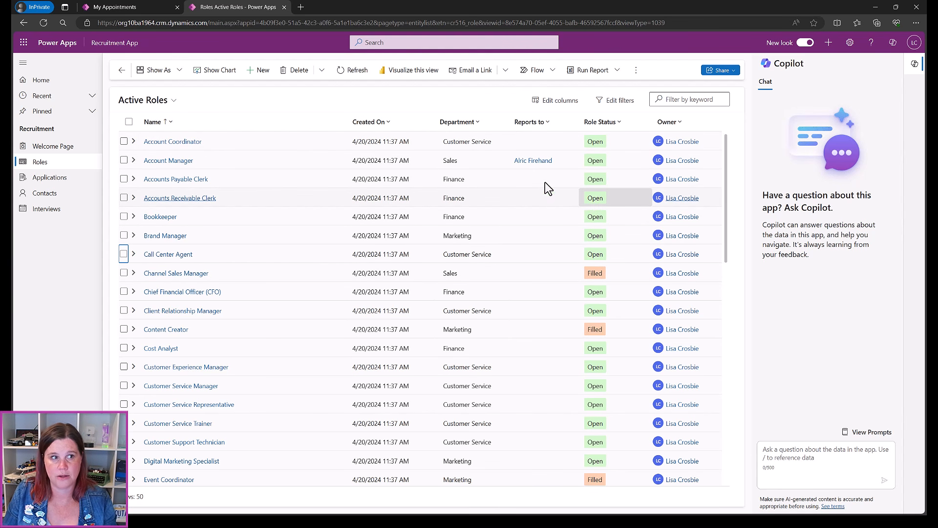
left_click(173, 101)
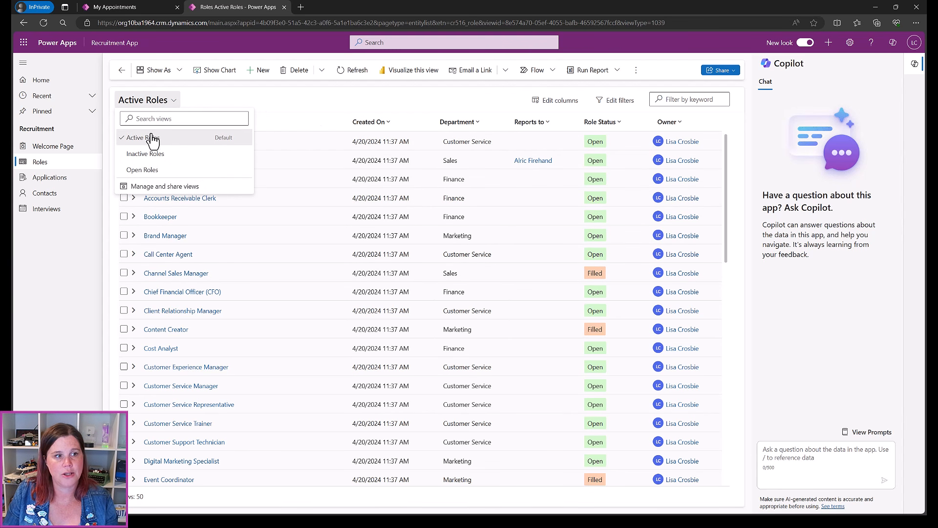
left_click(149, 170)
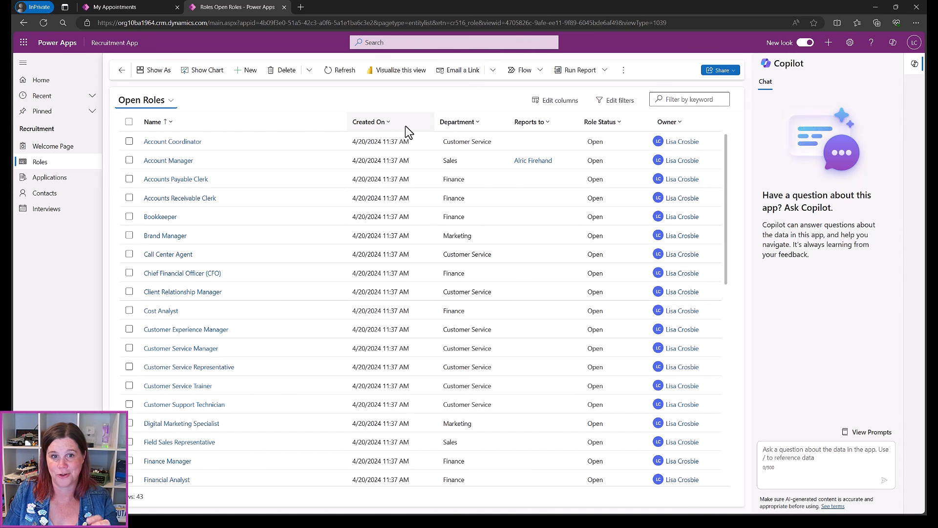
Save a copy of the Active Roles view named 'Open Roles'
left_click(874, 7)
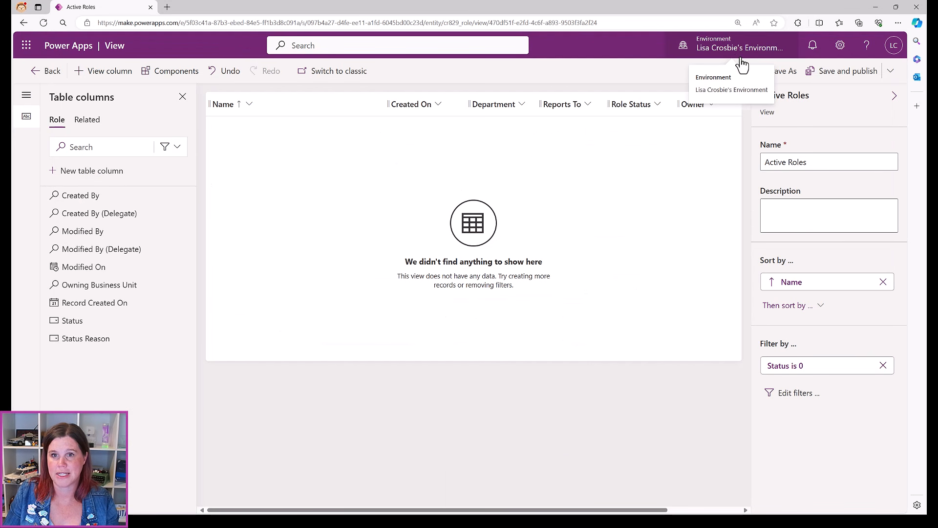
left_click(781, 70)
double_click(420, 249)
type("Oe Roles")
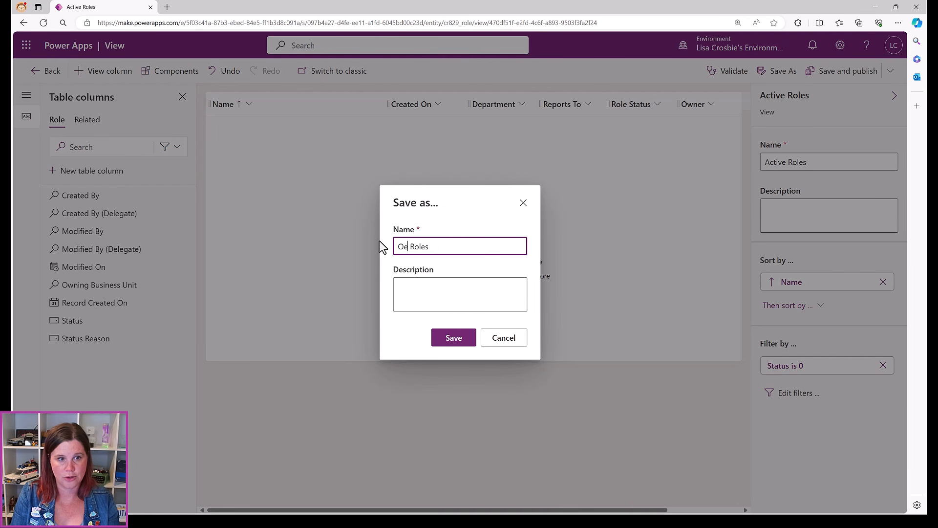
key("BackSpace")
type("penm")
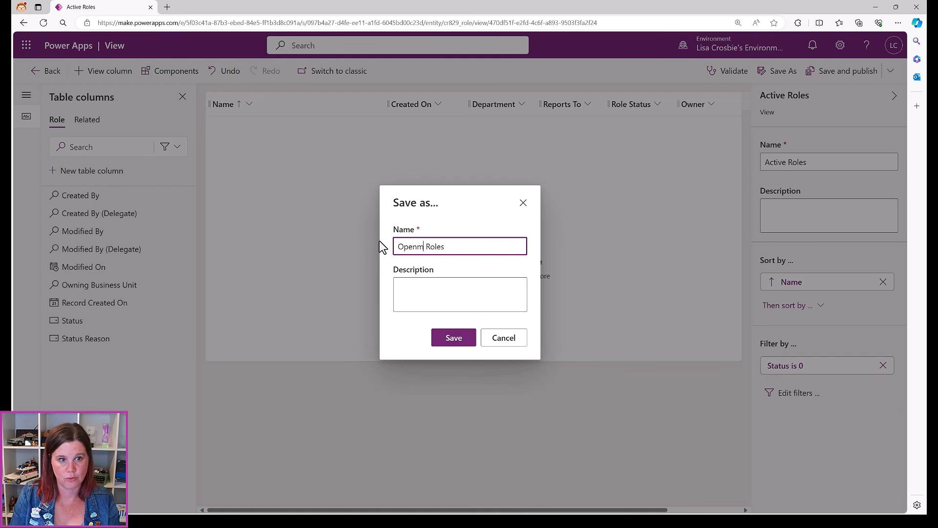
key("BackSpace")
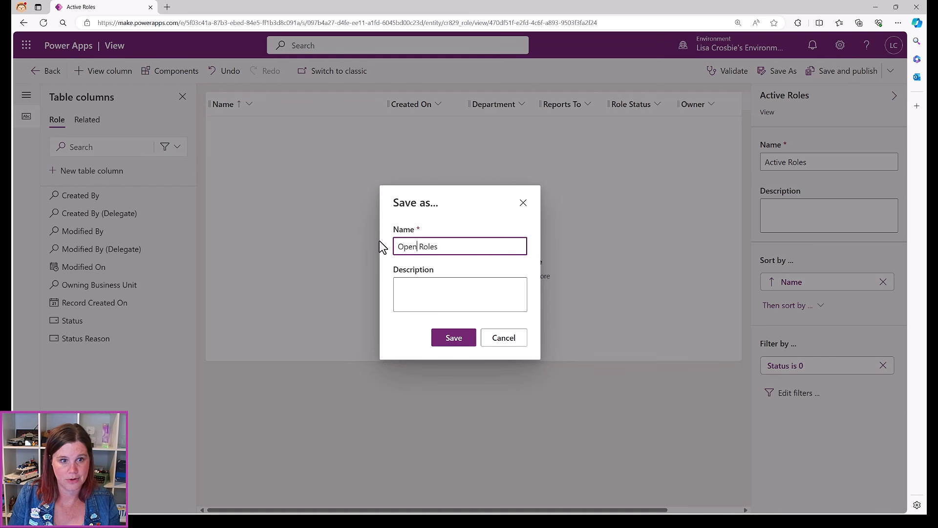
left_click(446, 342)
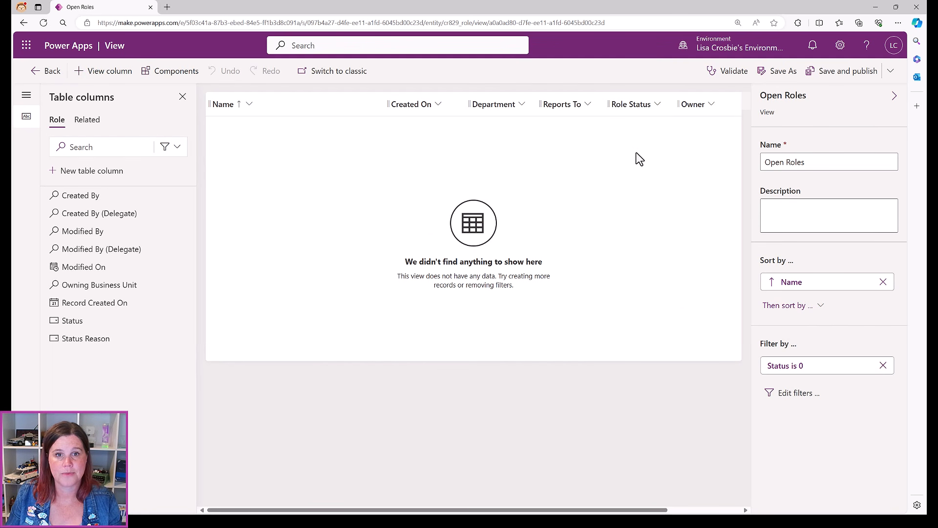
Filter the view to Role Status equals Open, then save and publish it
left_click(642, 108)
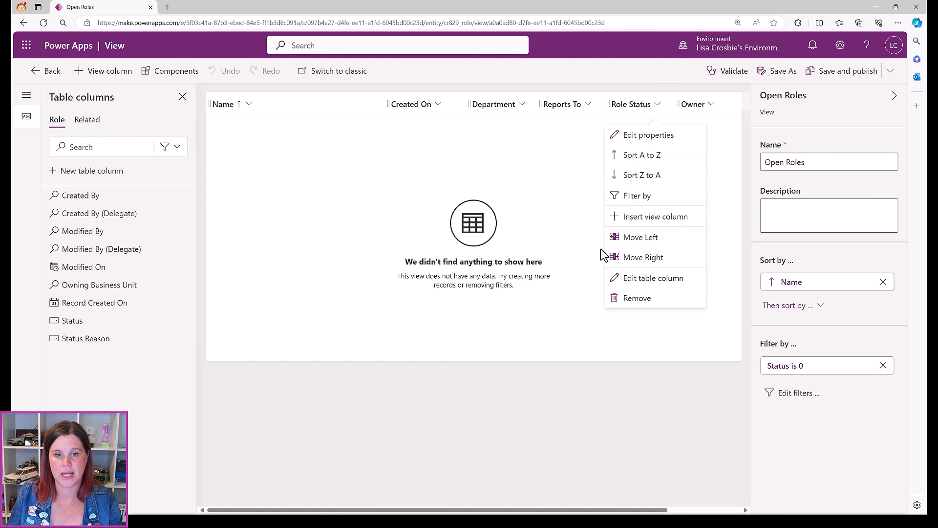
left_click(633, 198)
left_click(612, 165)
left_click(609, 184)
left_click(609, 169)
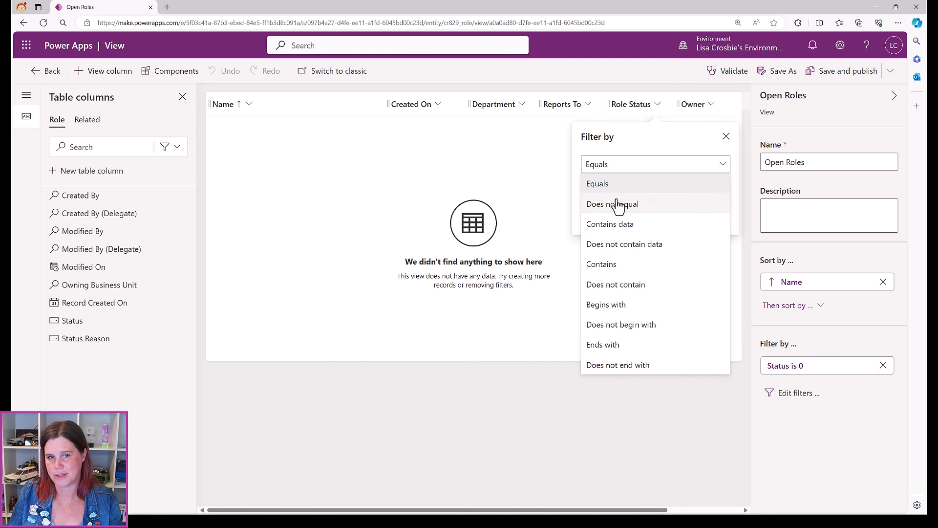
left_click(593, 183)
left_click(606, 195)
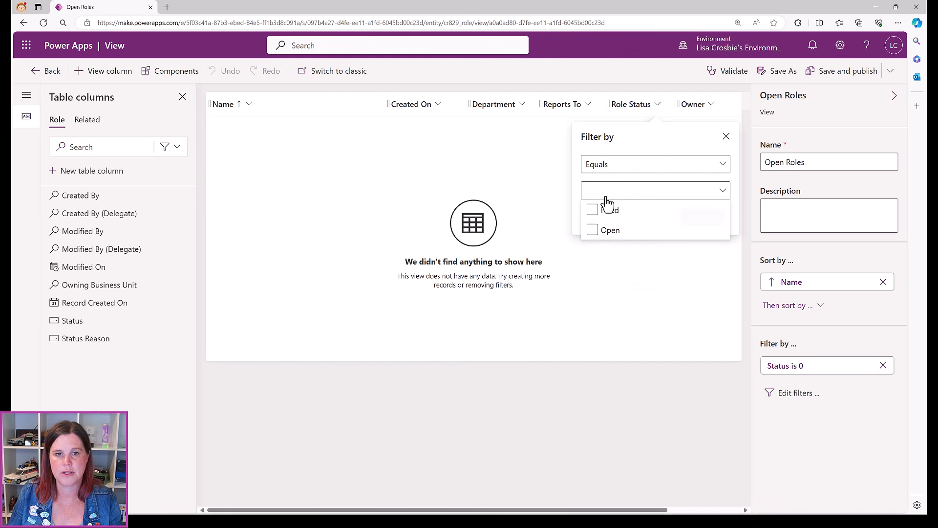
left_click(593, 229)
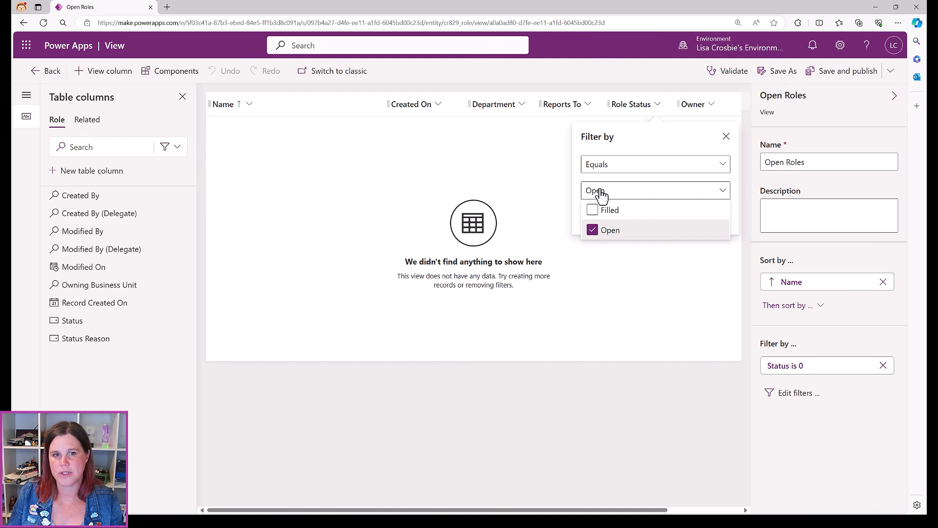
left_click(576, 179)
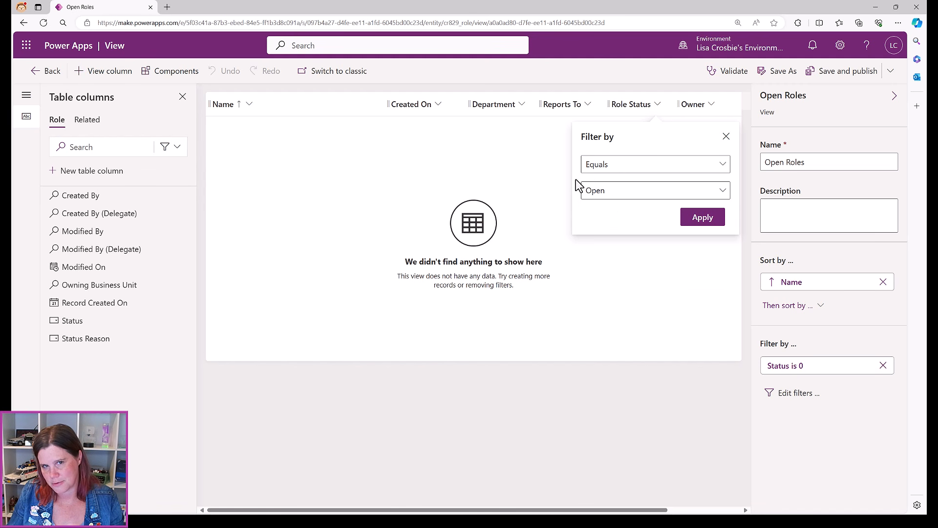
left_click(694, 221)
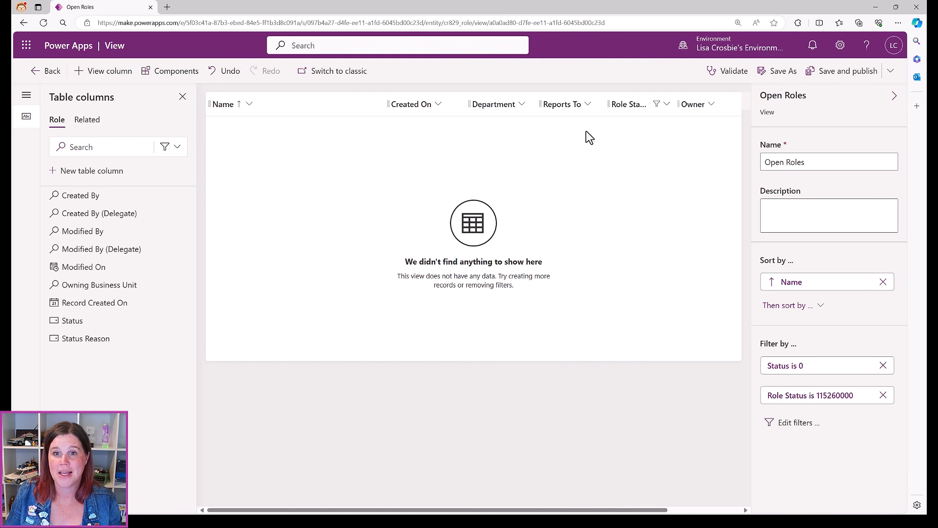
left_click(848, 71)
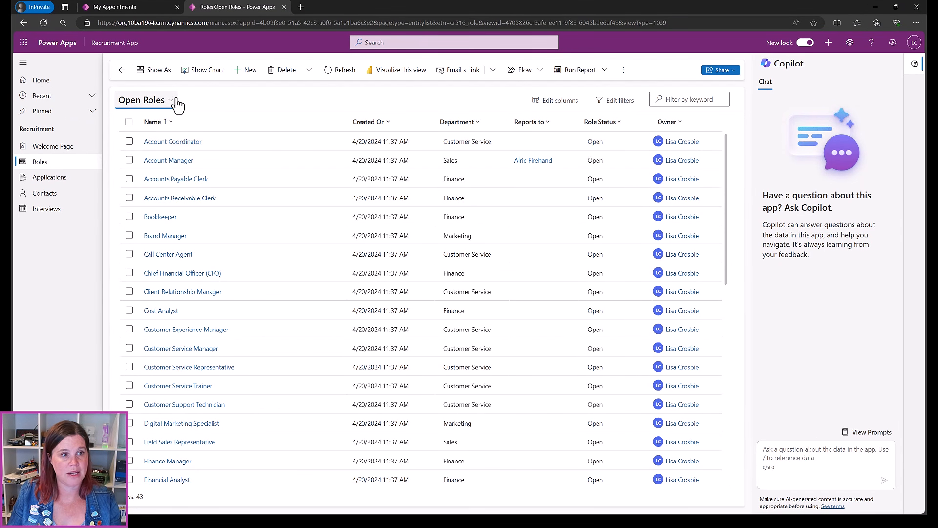
Switch the app's Roles list back to Active Roles and open the Welcome Page
left_click(172, 100)
left_click(155, 139)
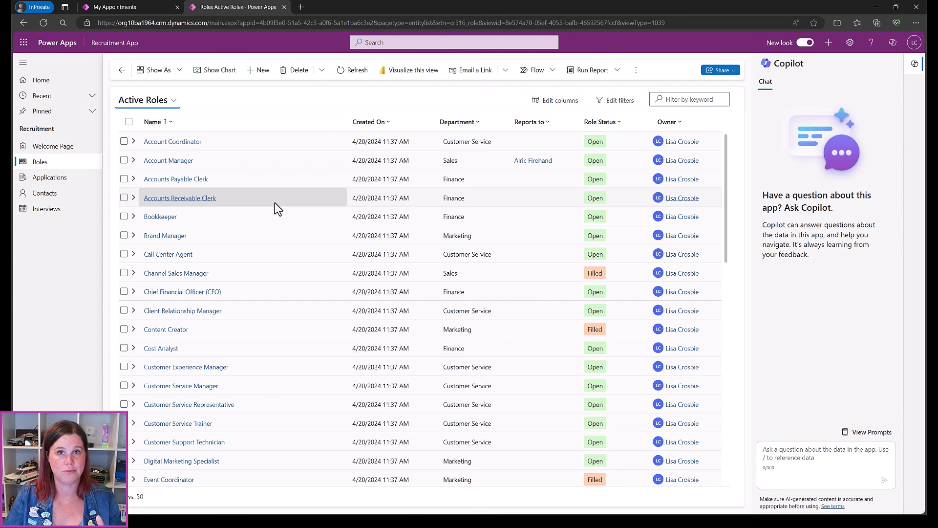
left_click(47, 147)
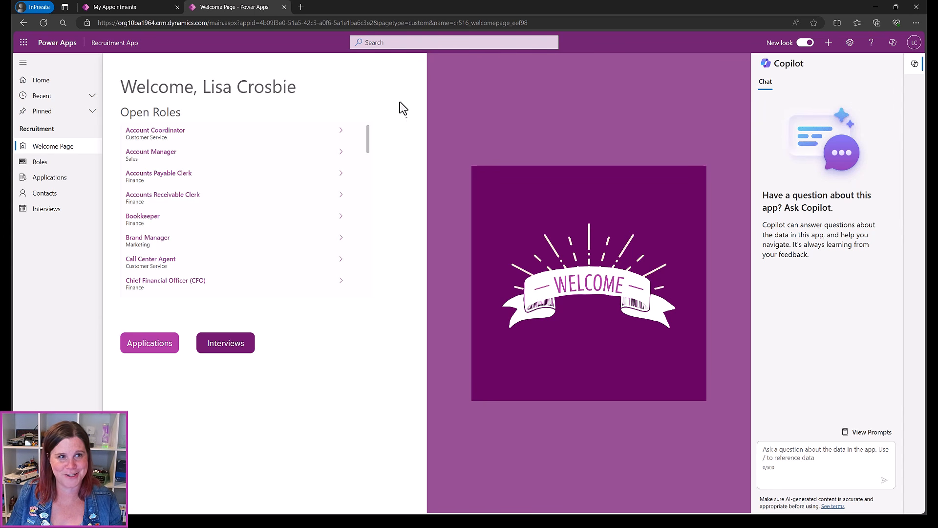
Return from the view editor to the views list and open the Role table overview
left_click(149, 6)
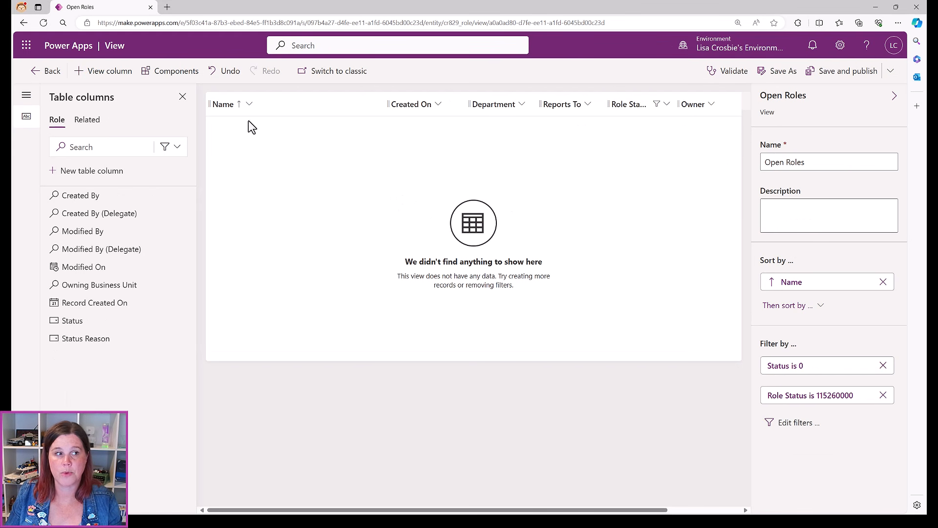
left_click(41, 76)
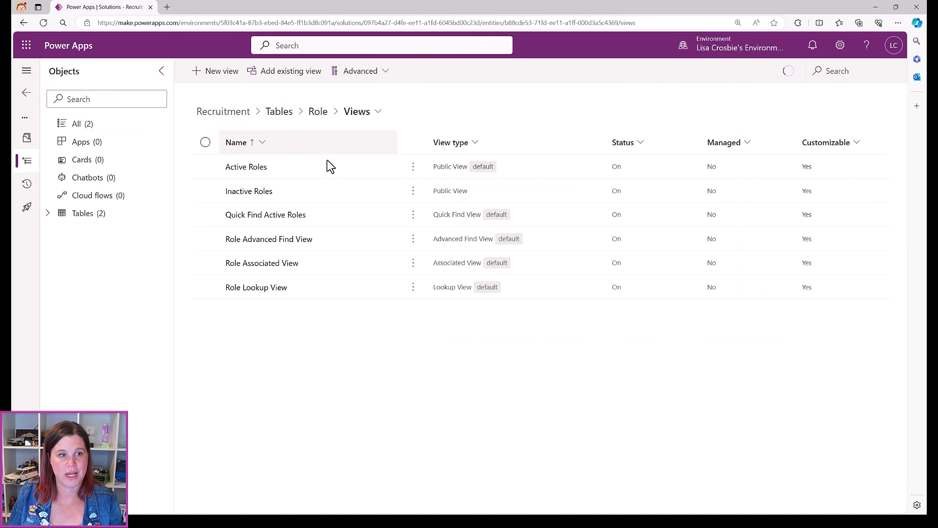
left_click(318, 112)
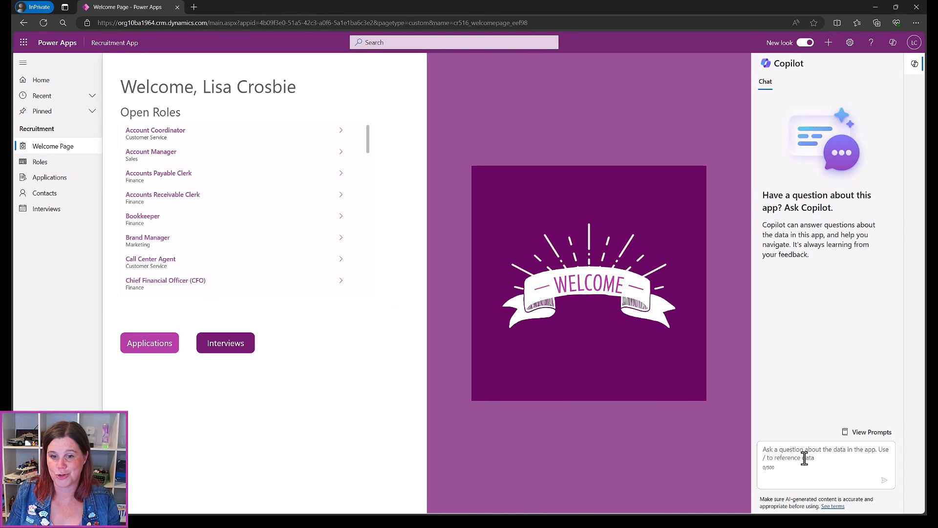
Open the Roles list and ask Copilot 'how many roles are filled'
left_click(36, 166)
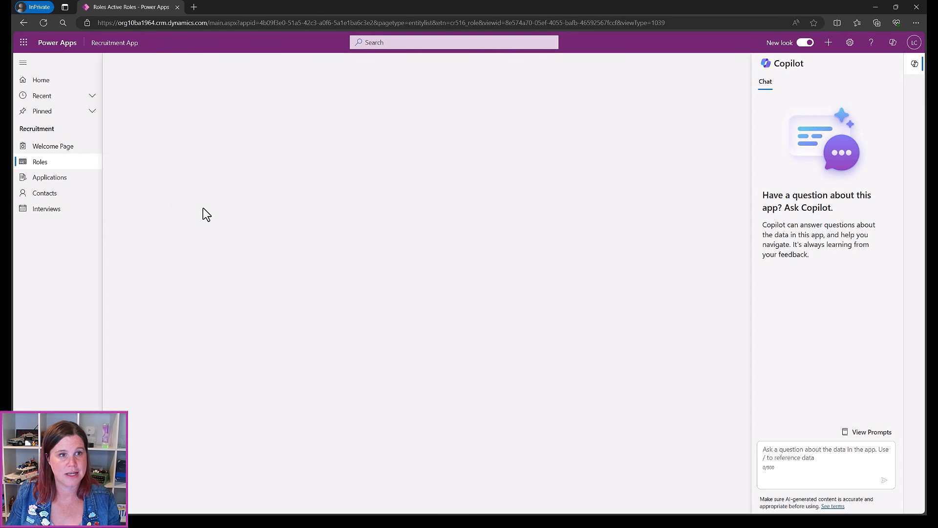
left_click(785, 456)
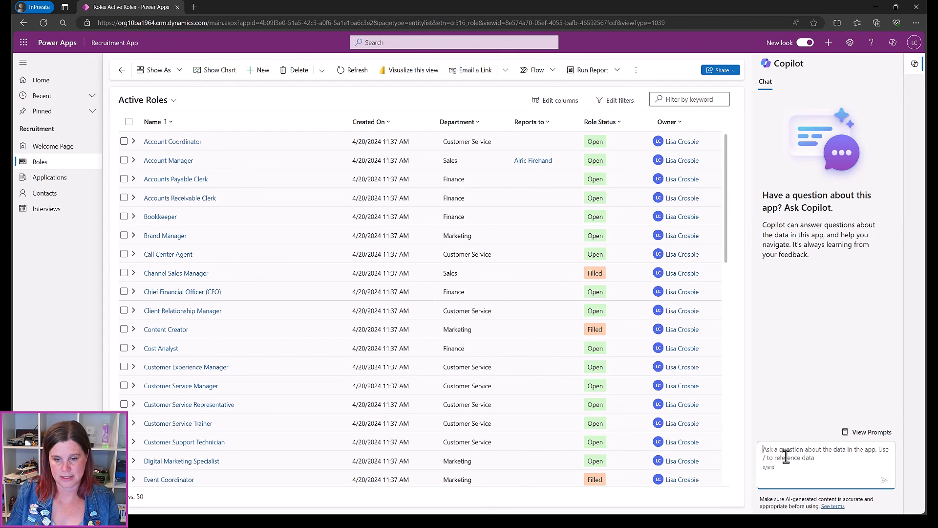
type("how many role")
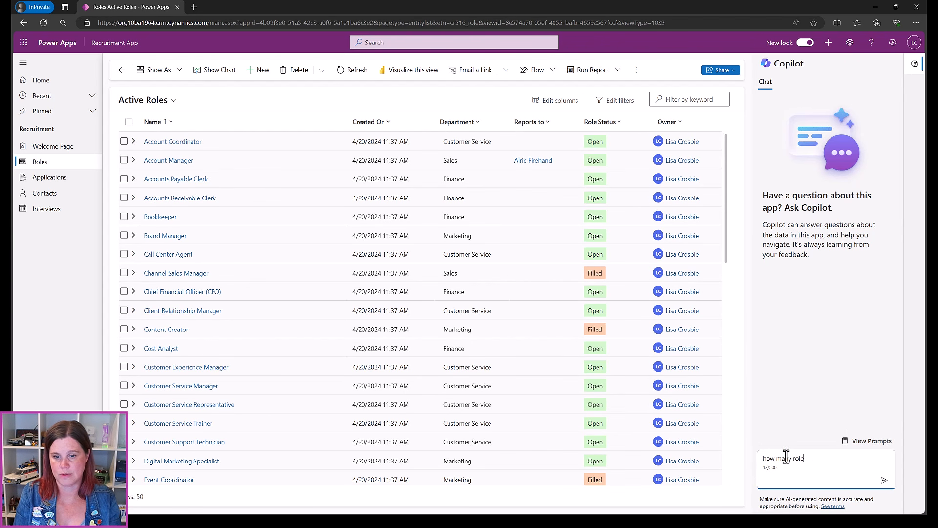
type("s are filled")
key("Return")
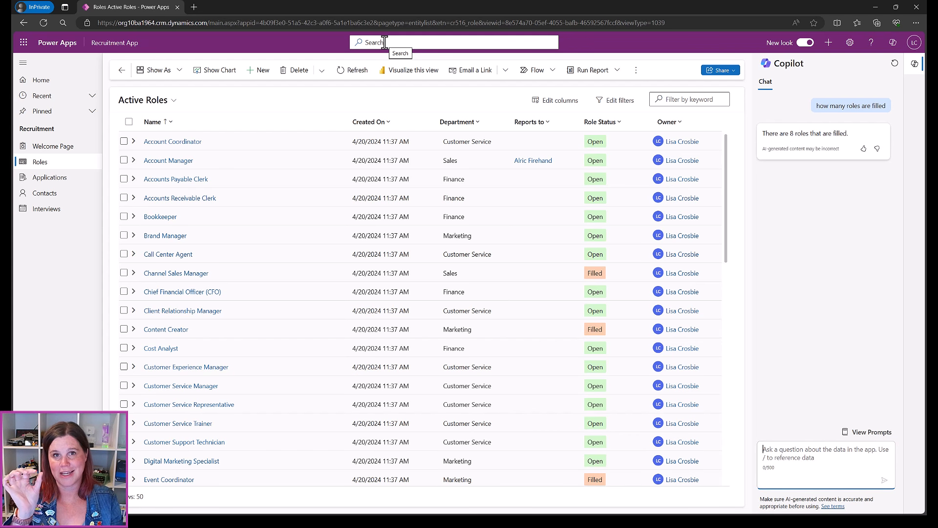
Search the app for 'account' and review the suggested roles
left_click(385, 42)
type("account")
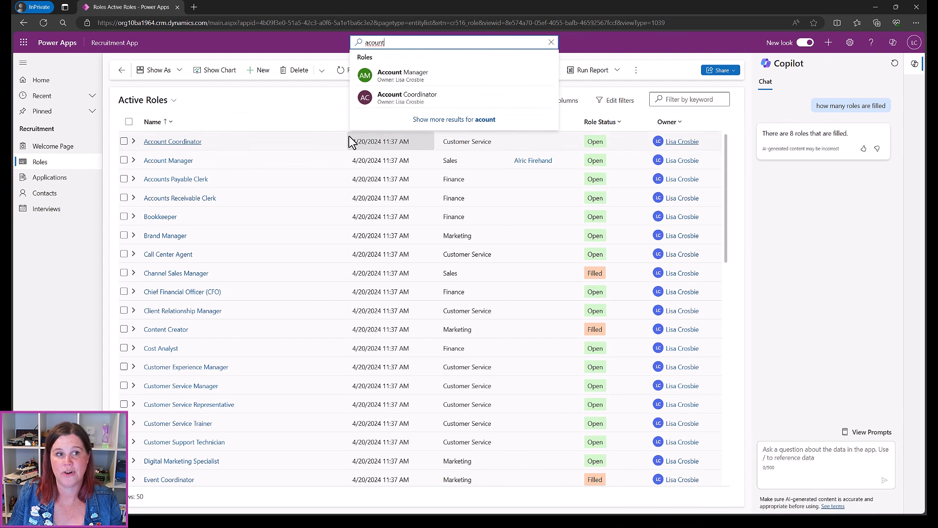
left_click(296, 119)
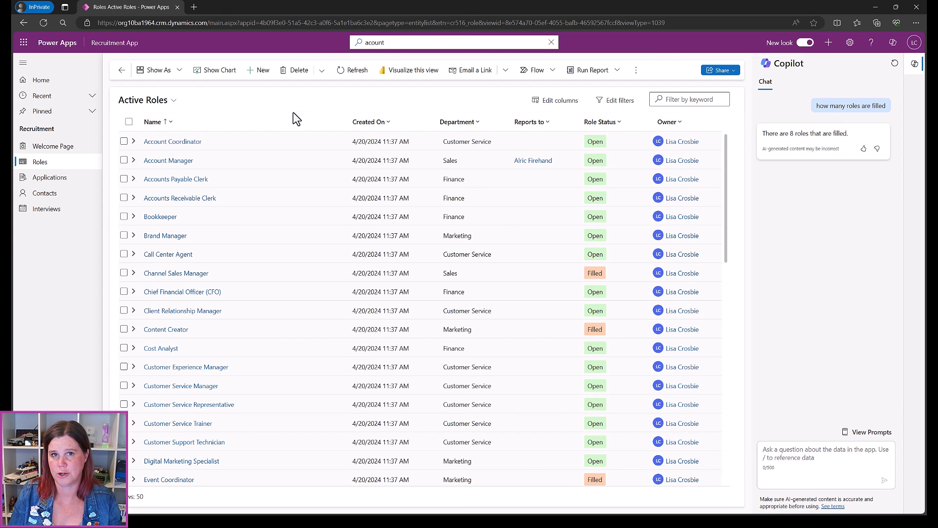
Open the Role table's Quick Find Active Roles view for editing
left_click(871, 9)
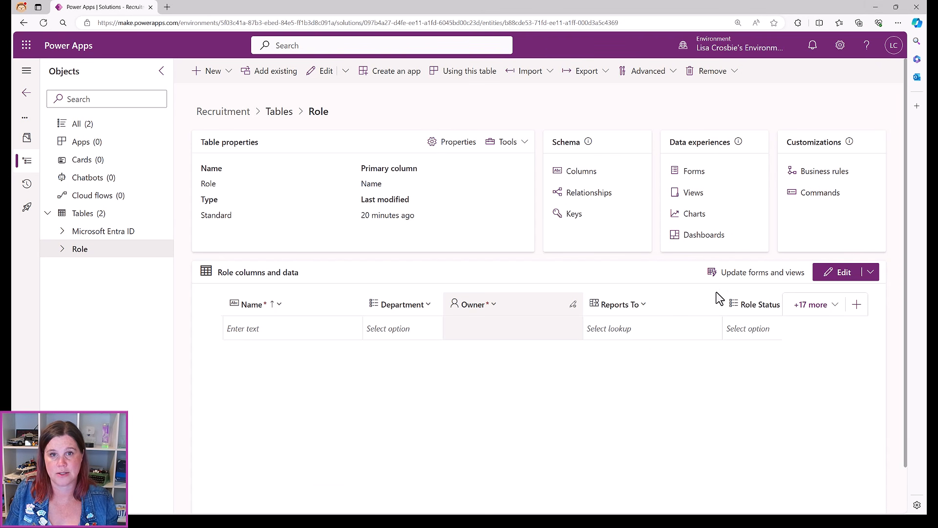
left_click(693, 193)
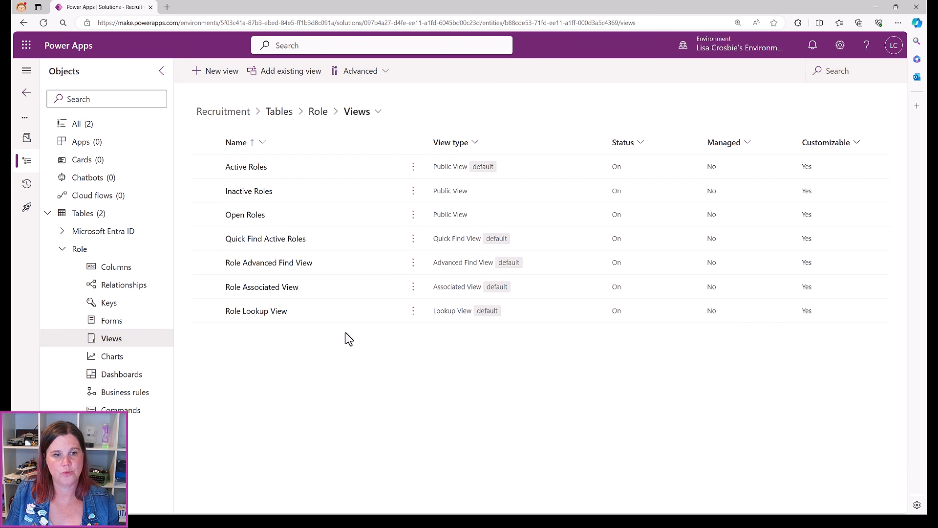
left_click(265, 239)
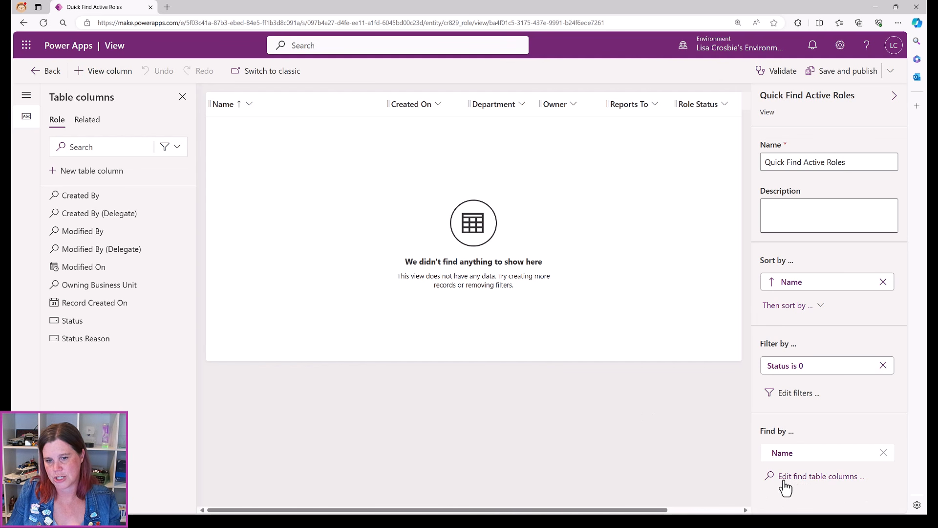
Make Created On, Department, Name, Reports To and Role Status searchable, then save and publish
left_click(800, 479)
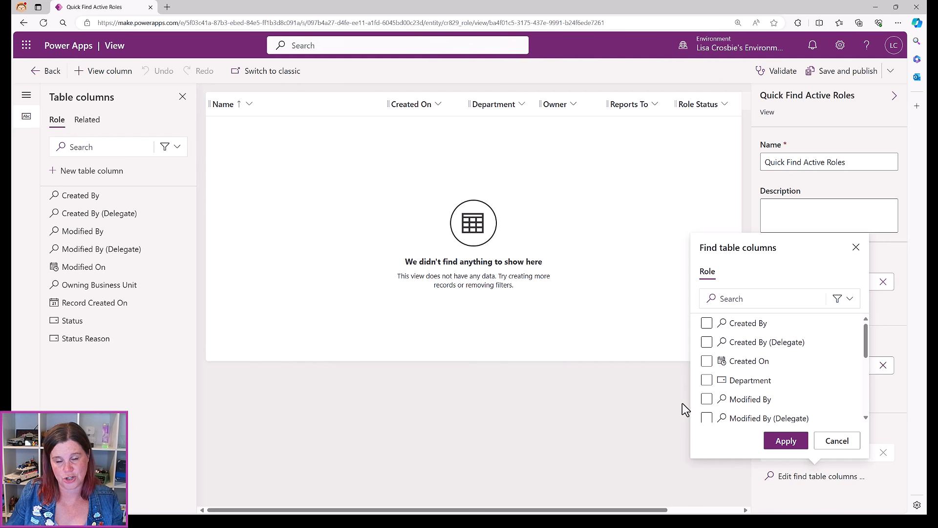
left_click(737, 323)
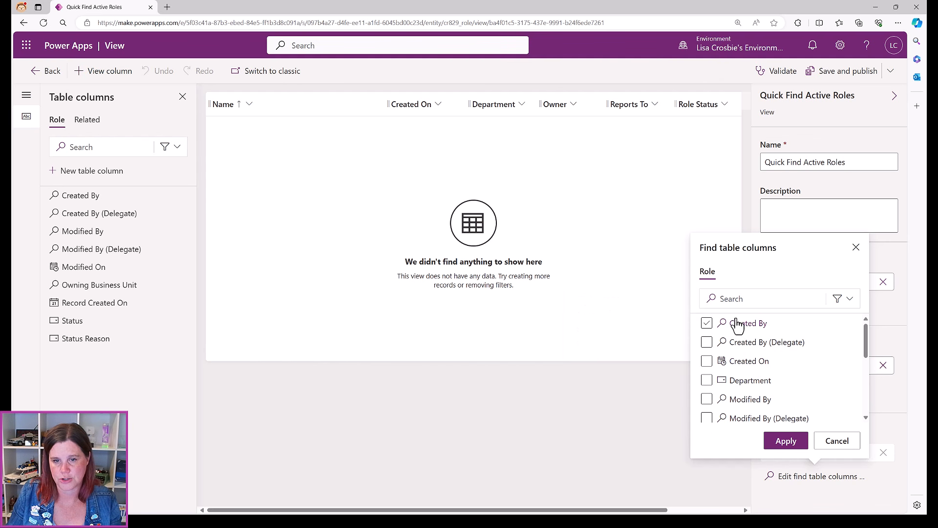
left_click(708, 365)
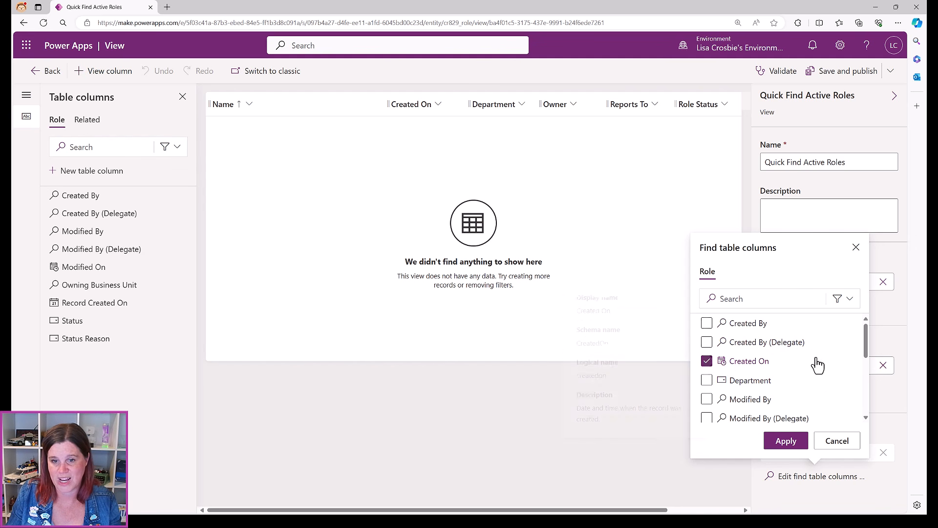
left_click(712, 382)
scroll(713, 386, "down", 3)
left_click(713, 392)
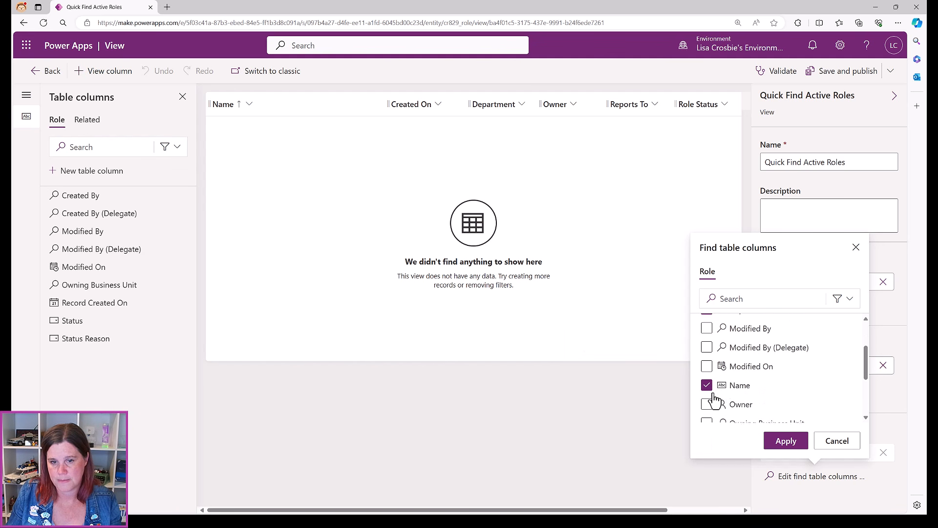
scroll(713, 398, "down", 2)
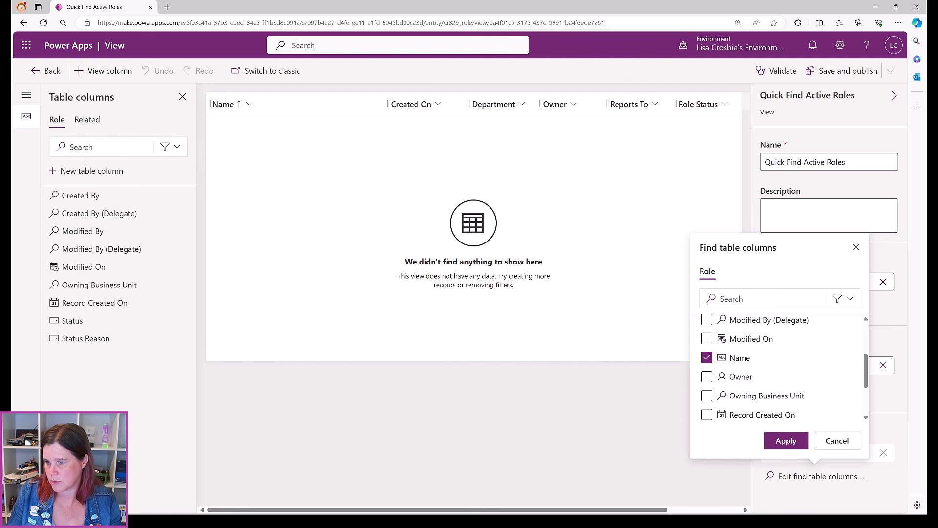
scroll(707, 389, "down", 3)
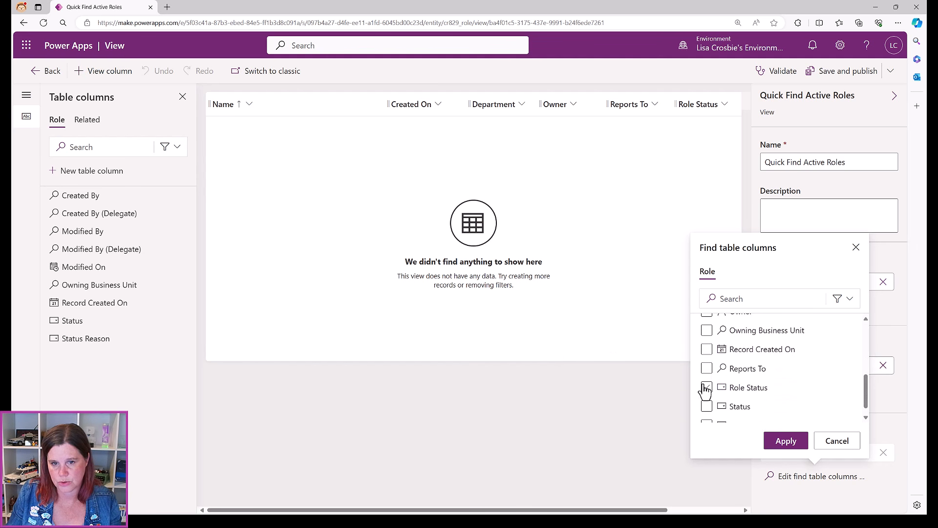
left_click(707, 369)
left_click(707, 387)
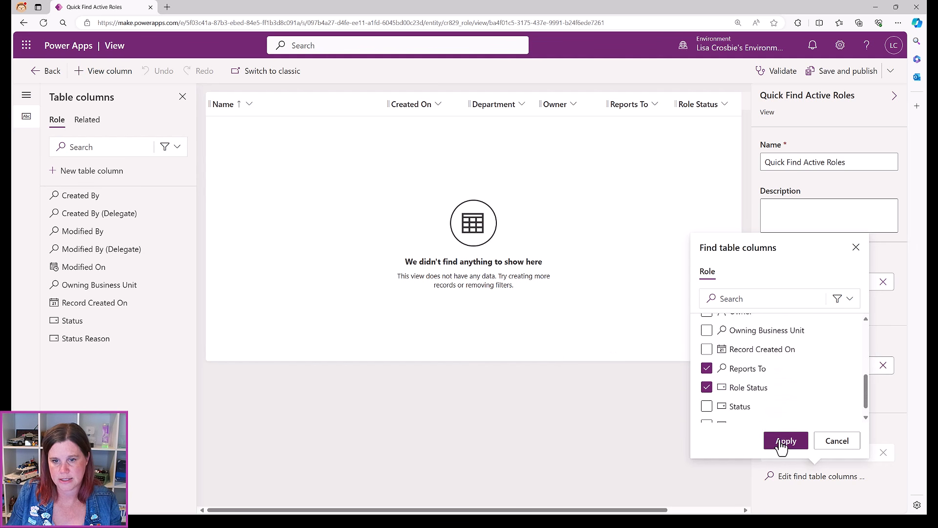
left_click(786, 440)
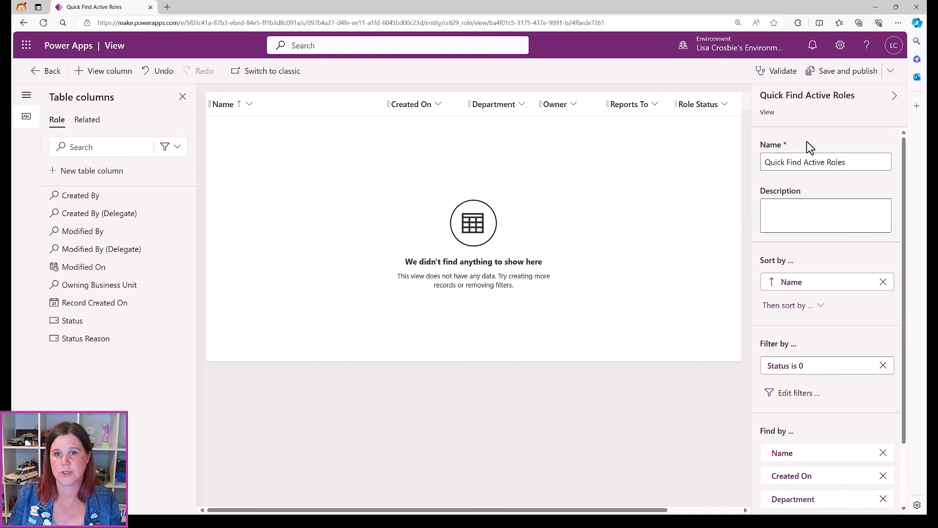
left_click(829, 73)
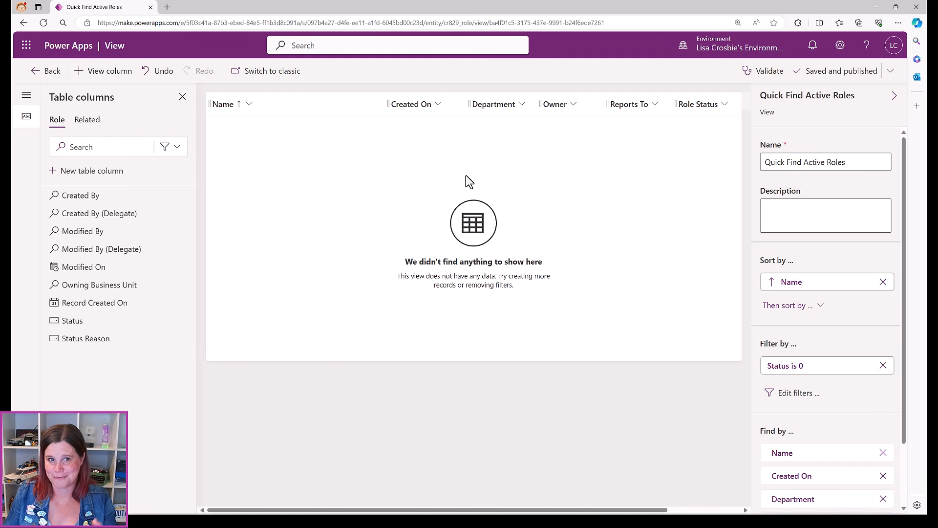
left_click(37, 71)
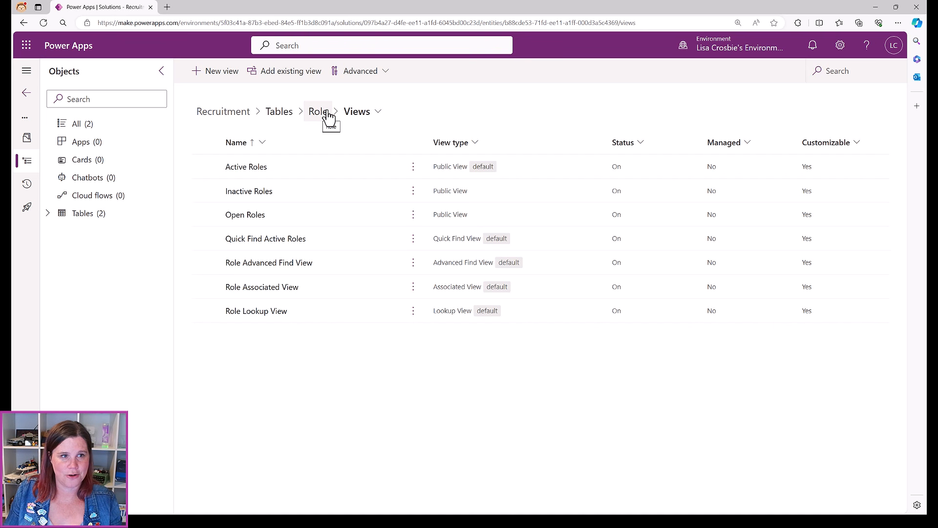
Leave the Recruitment solution and browse the environment's full list of tables
left_click(276, 117)
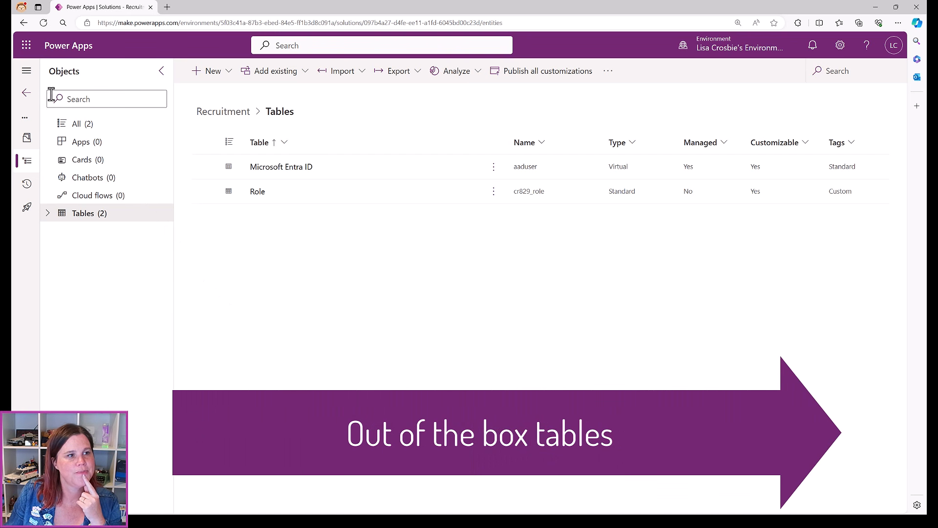
left_click(26, 92)
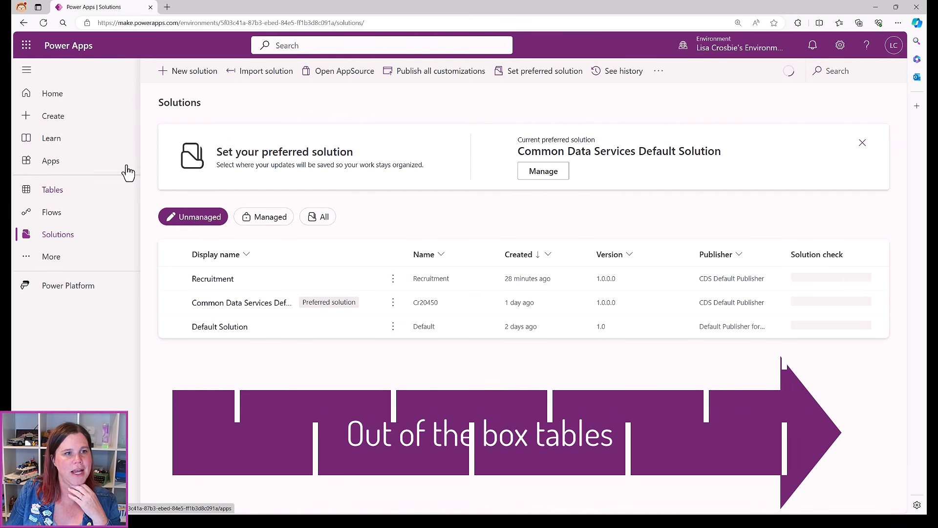
left_click(47, 190)
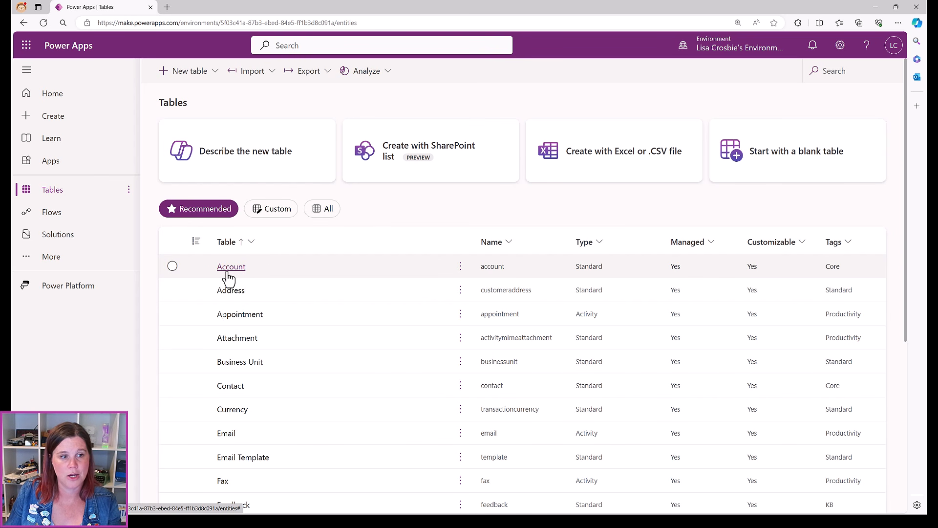
scroll(228, 277, "down", 1)
scroll(228, 277, "down", 2)
scroll(238, 280, "down", 1)
scroll(241, 282, "down", 1)
scroll(241, 281, "up", 5)
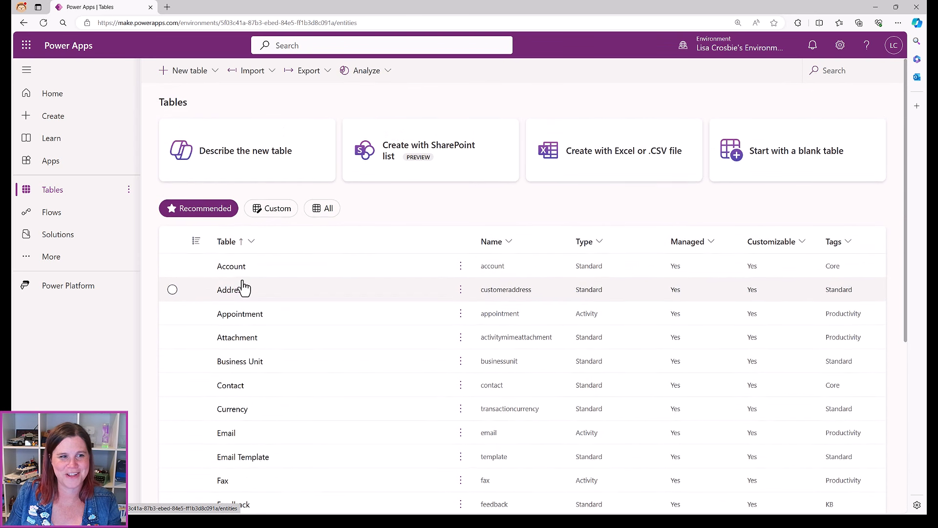
Browse the built-in Contact table's columns, then go back to the solutions list
left_click(233, 390)
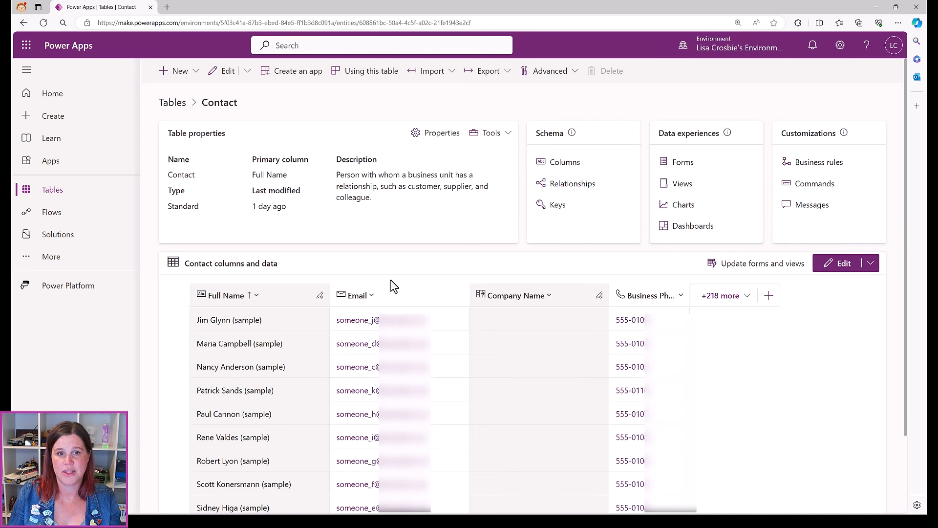
left_click(557, 165)
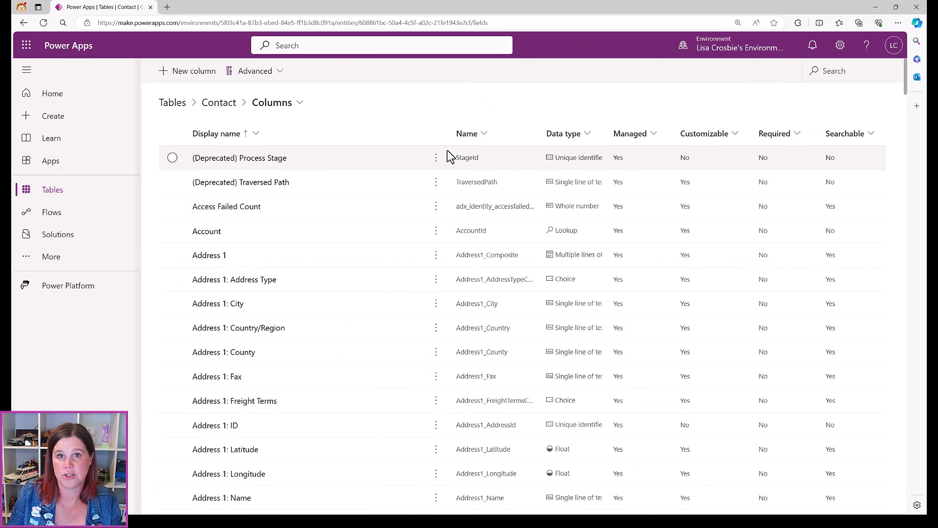
scroll(417, 214, "down", 3)
scroll(415, 208, "down", 20)
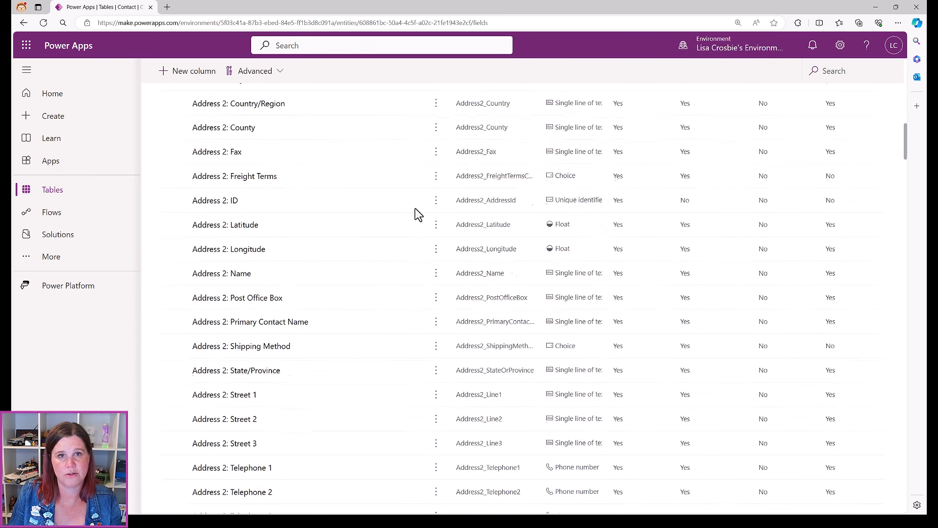
scroll(415, 214, "up", 20)
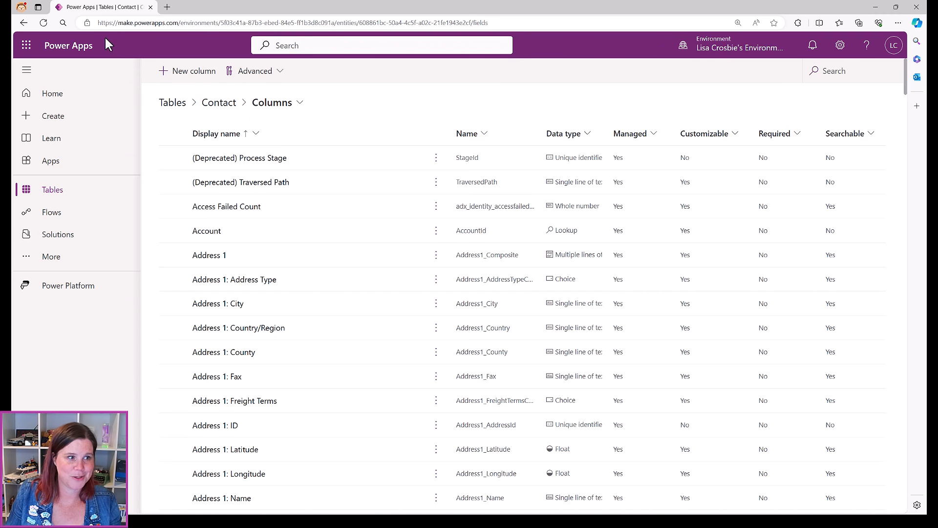
left_click(46, 239)
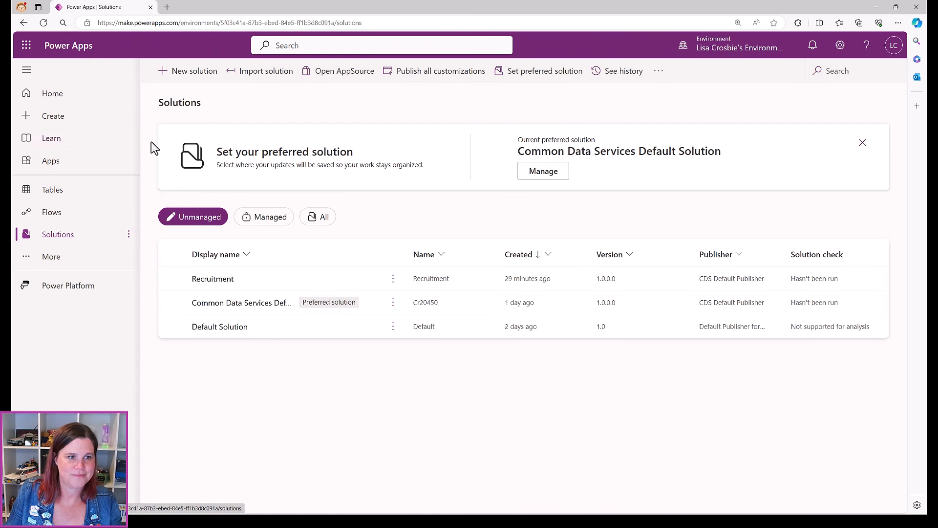
In Recruitment, start a new table named 'Application' with attachments enabled
left_click(207, 287)
left_click(208, 283)
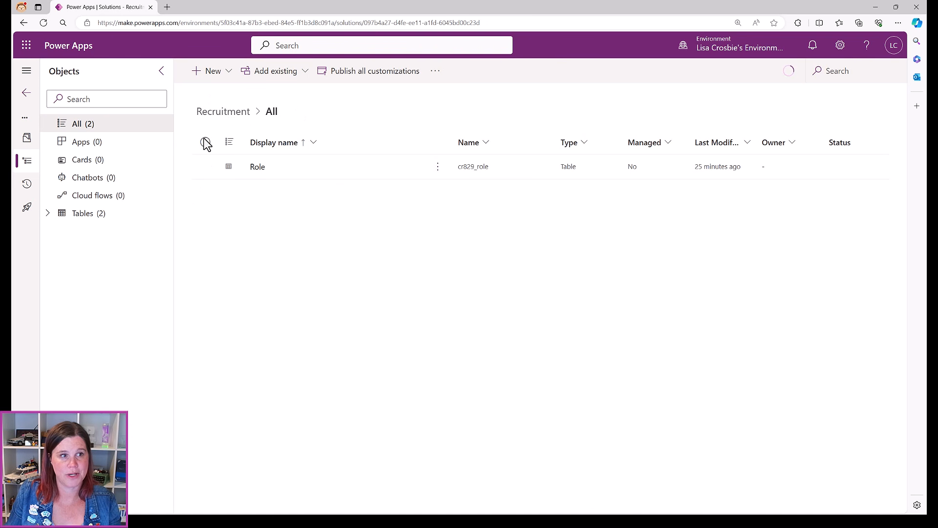
left_click(230, 75)
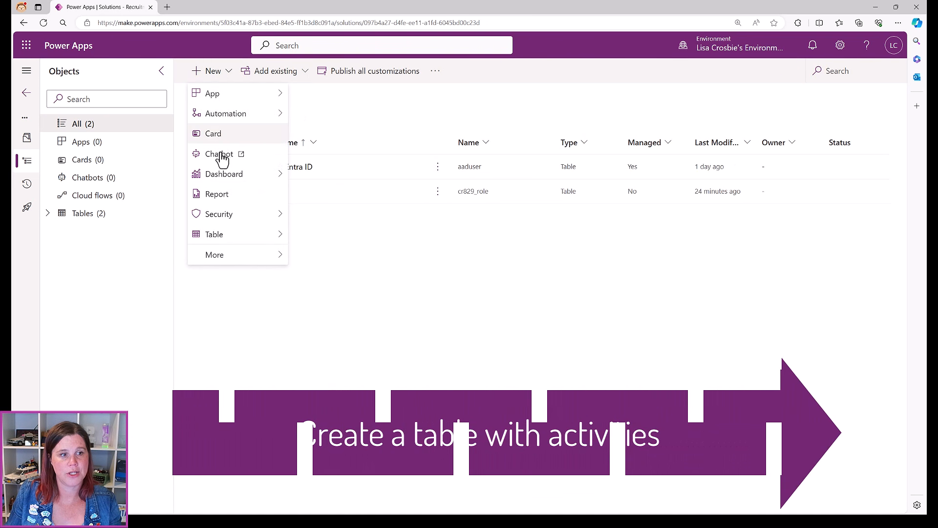
mouse_move(224, 243)
left_click(302, 236)
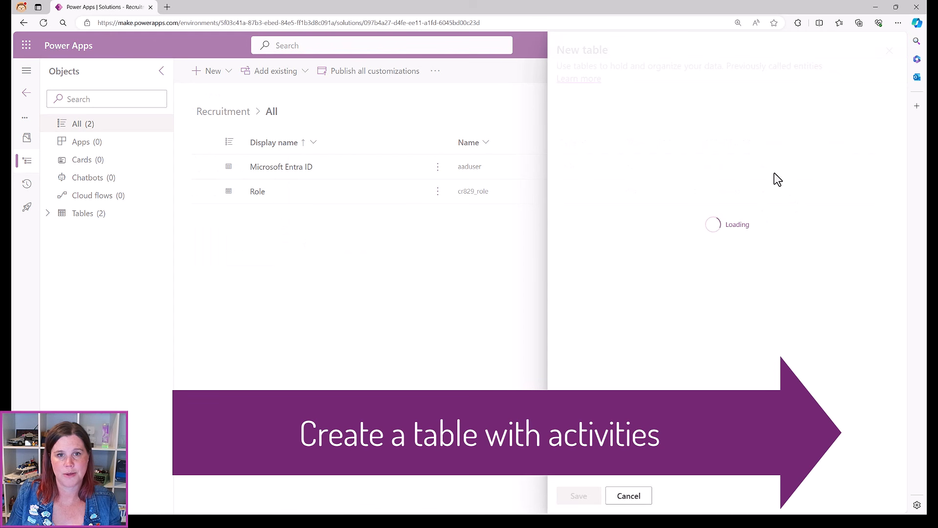
type("Application")
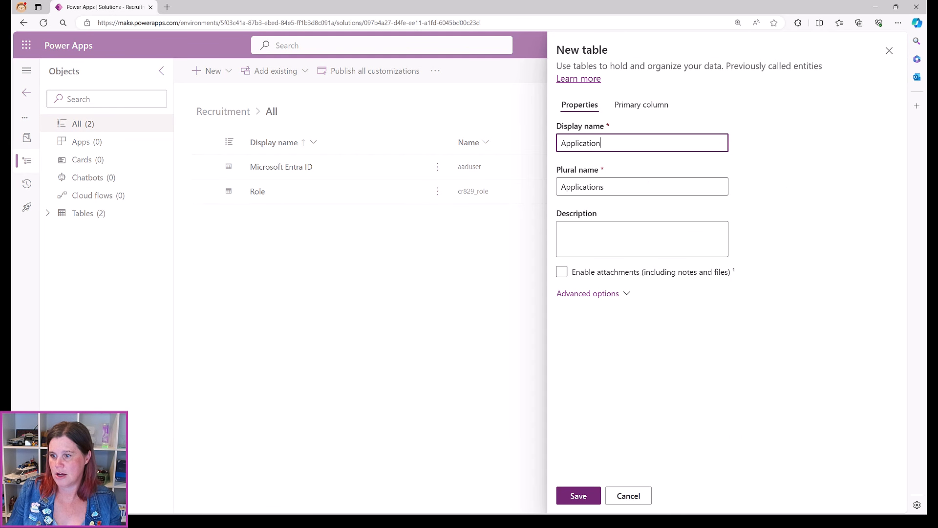
left_click(561, 271)
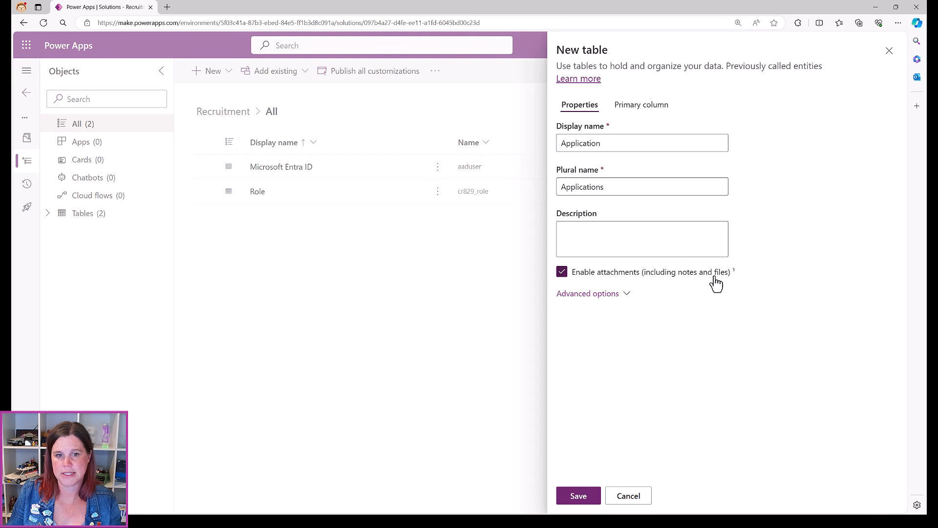
Enable change tracking, auditing, quick-create, search and activity options, then save the table
left_click(589, 295)
scroll(745, 299, "down", 5)
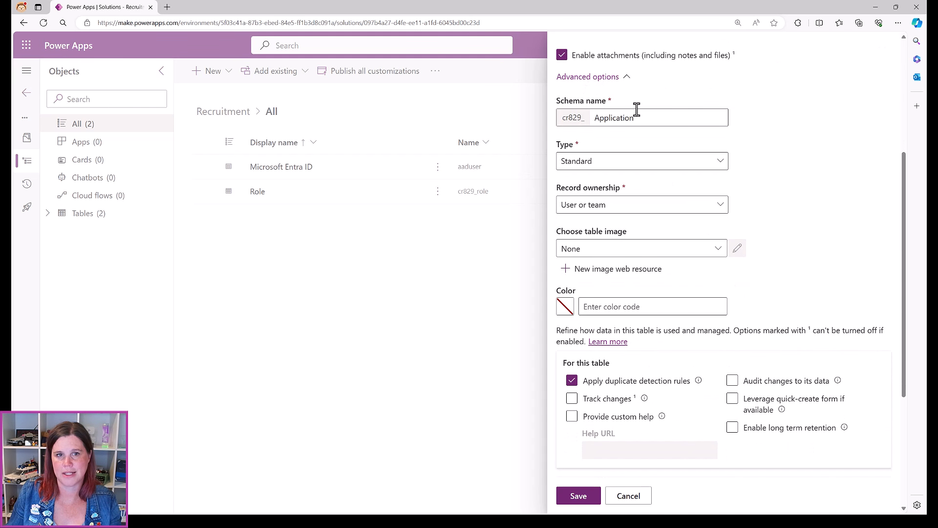
scroll(805, 177, "down", 3)
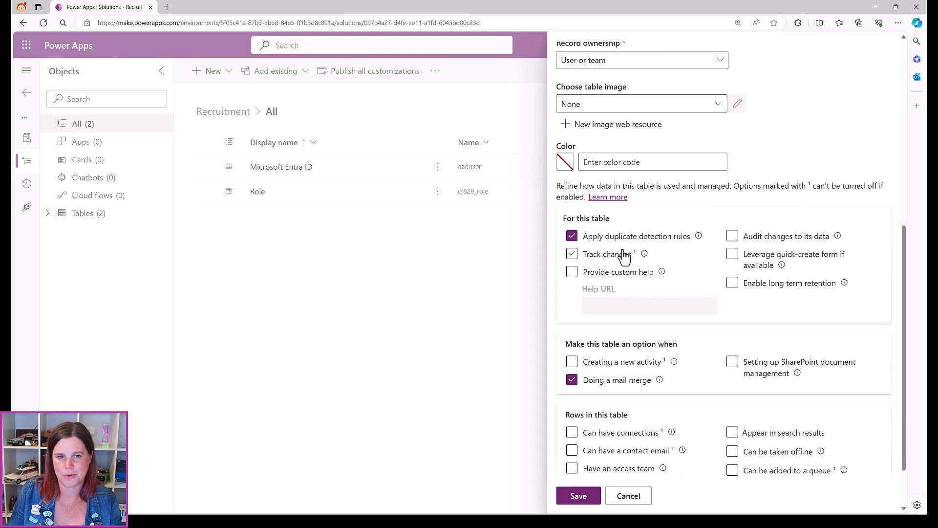
left_click(571, 255)
left_click(732, 236)
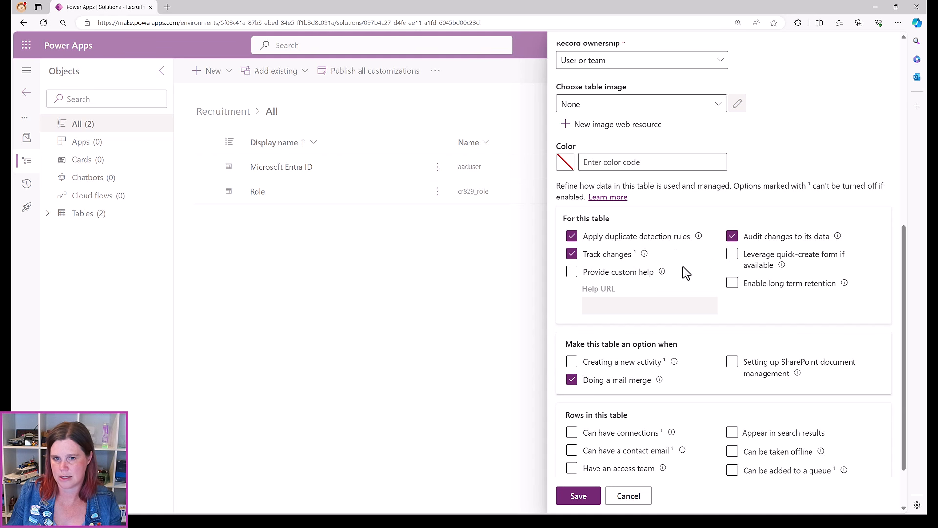
left_click(732, 256)
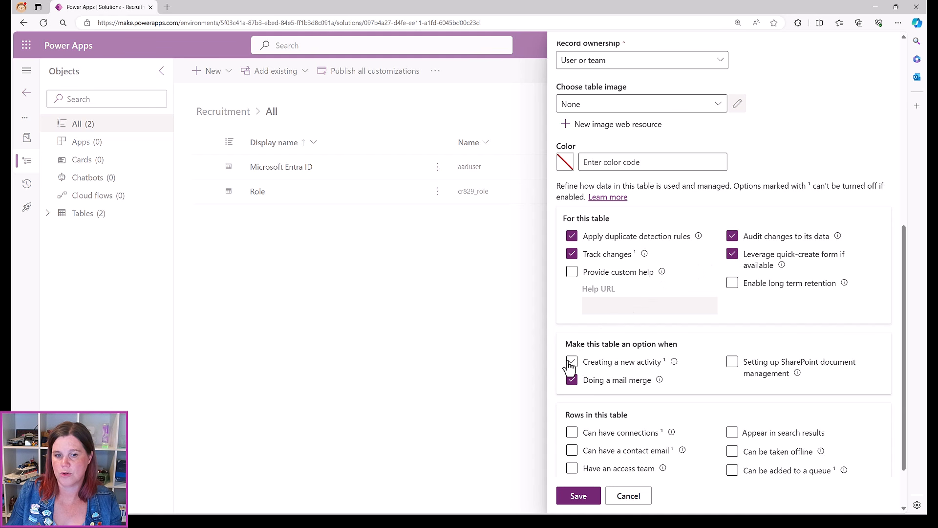
left_click(732, 432)
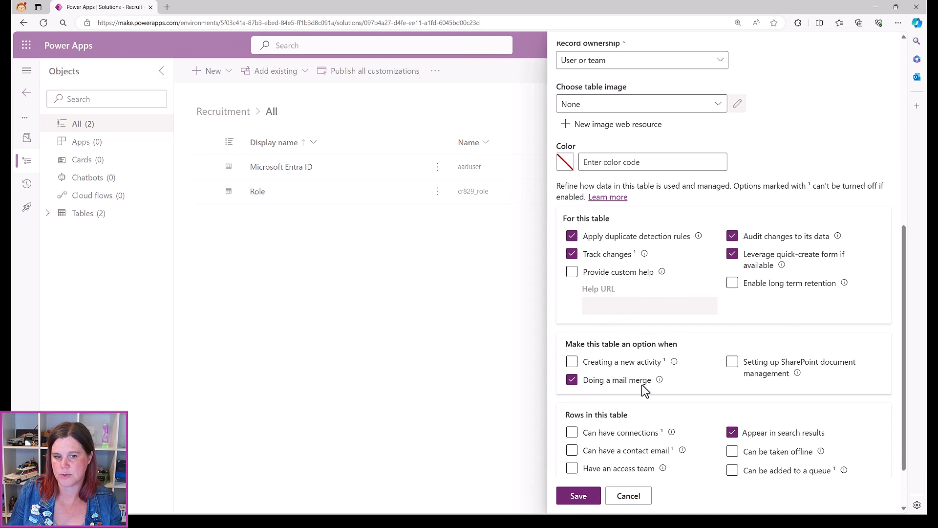
left_click(572, 365)
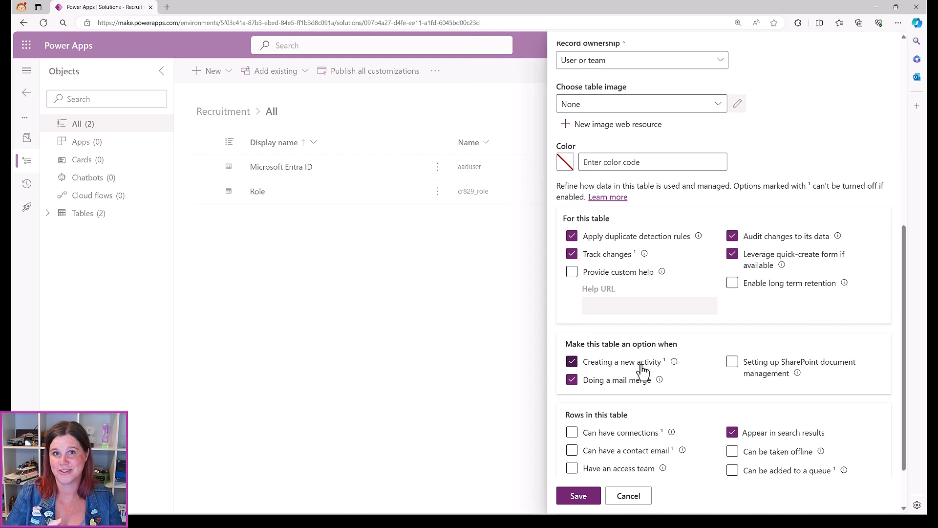
scroll(583, 402, "up", 2)
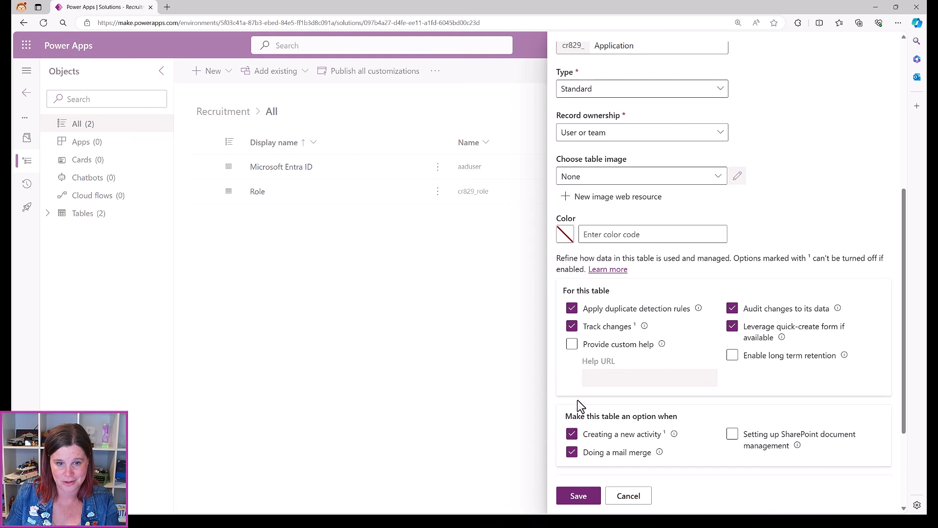
scroll(572, 434, "down", 3)
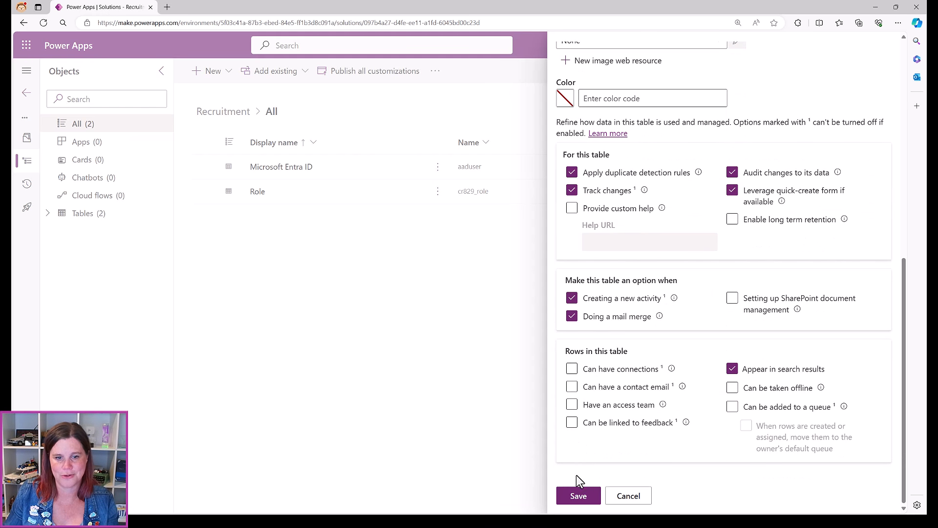
left_click(578, 496)
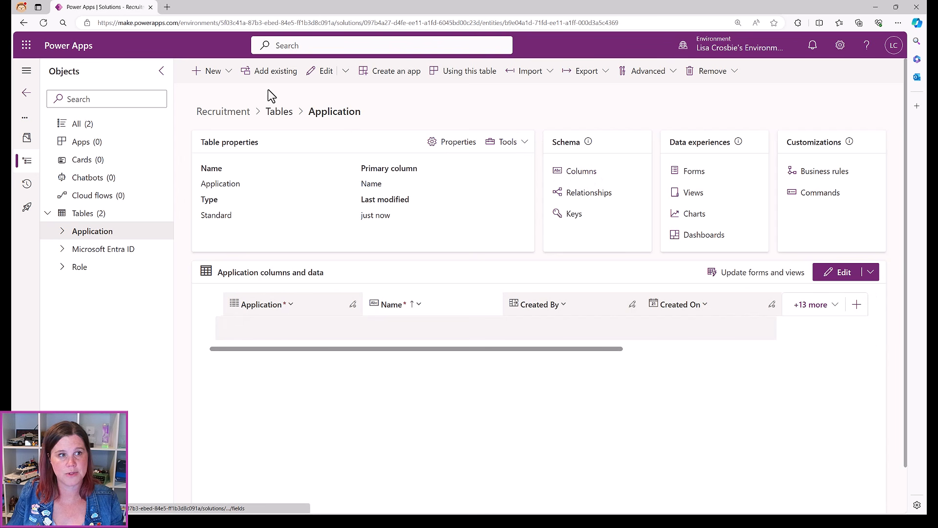
Start a new column, cancel it, and show the Application table's columns list
left_click(220, 75)
left_click(210, 117)
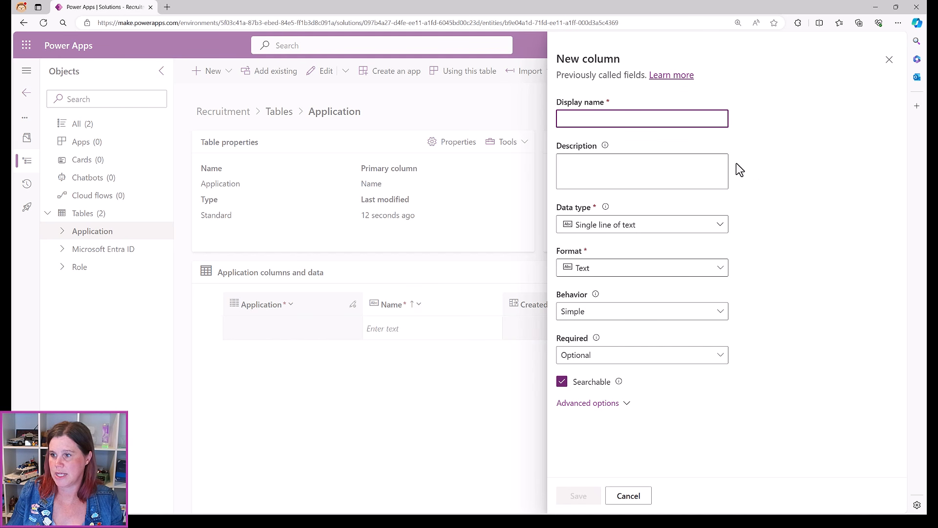
left_click(637, 500)
left_click(581, 171)
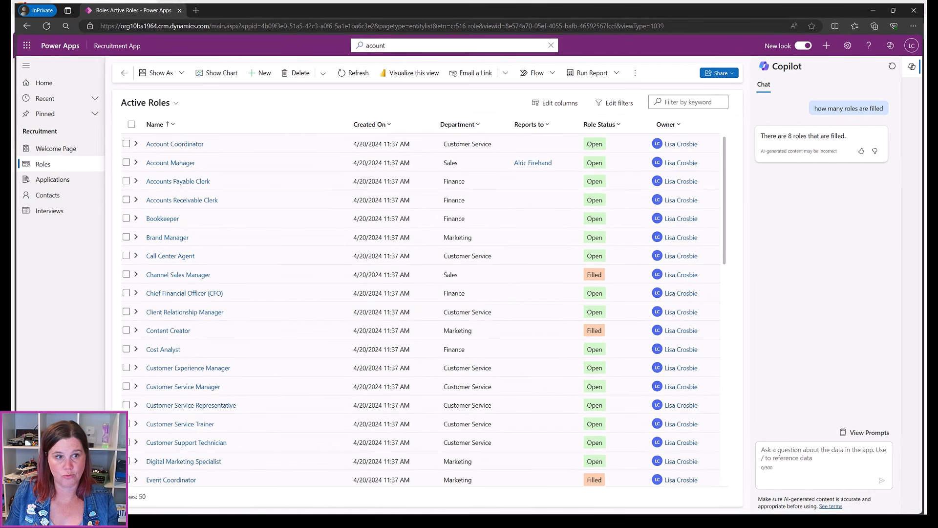
Open the Account Manager role and its application APP-1001, then return to the maker portal
left_click(159, 161)
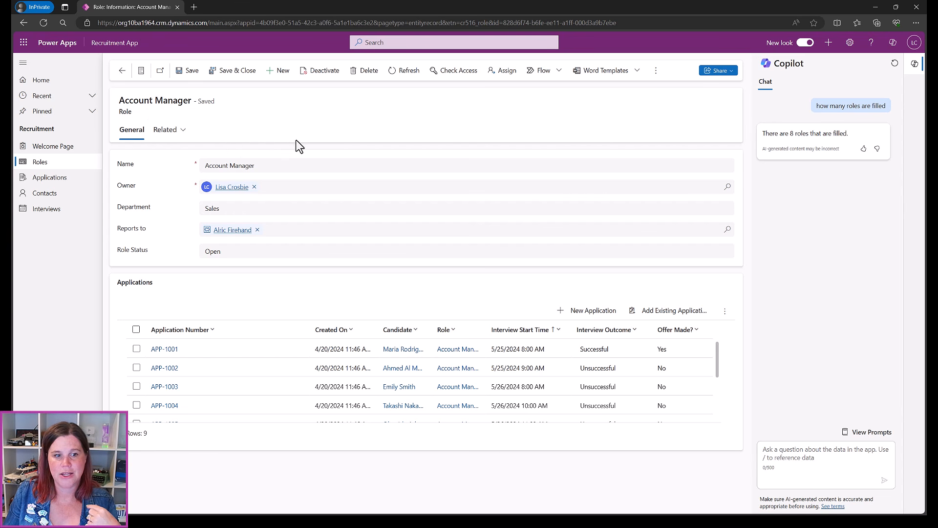
left_click(168, 349)
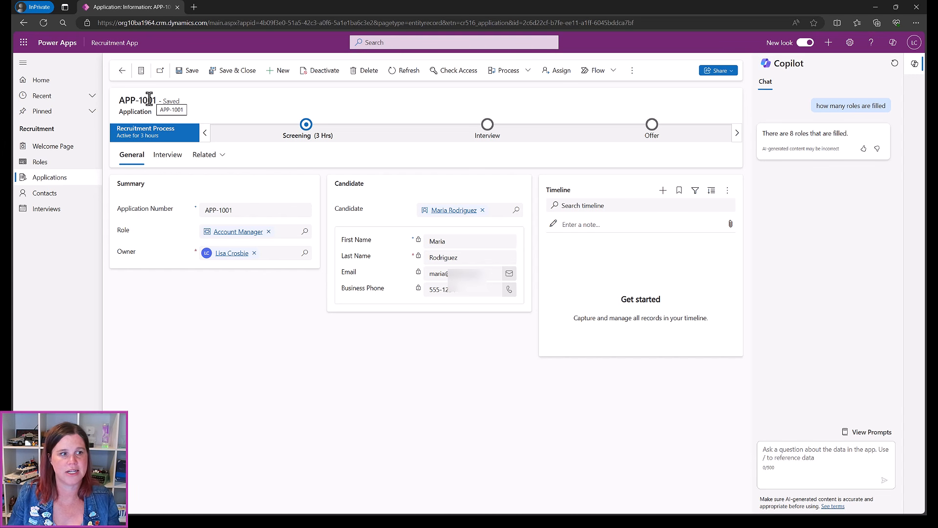
left_click(51, 179)
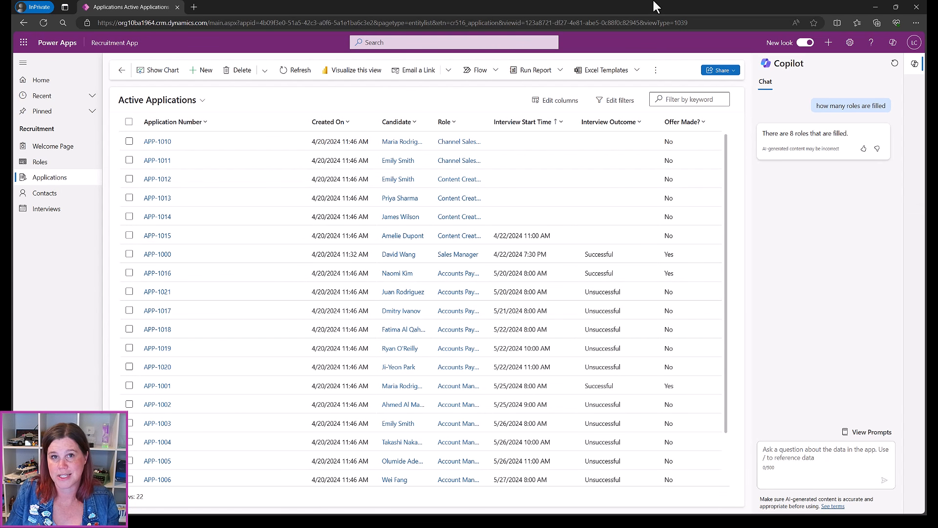
left_click(874, 7)
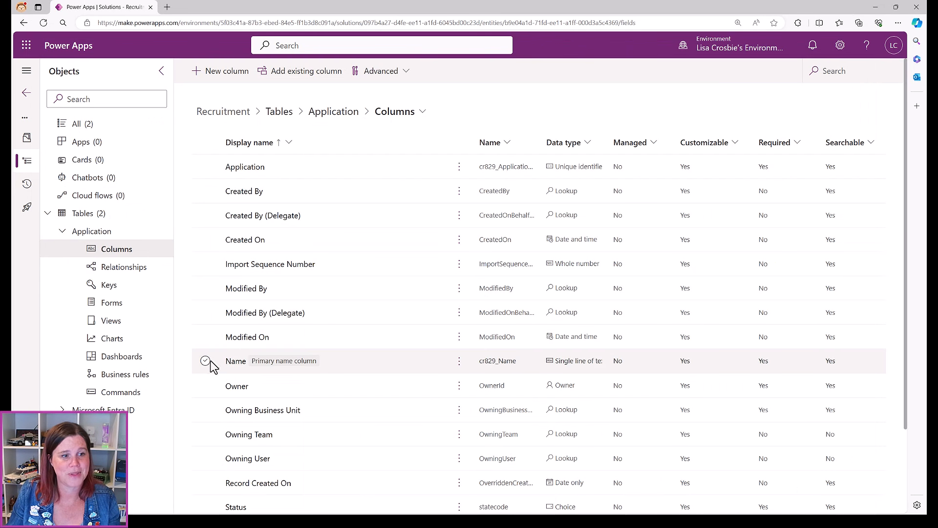
Rename the primary Name column's display name to 'Application Number'
left_click(233, 362)
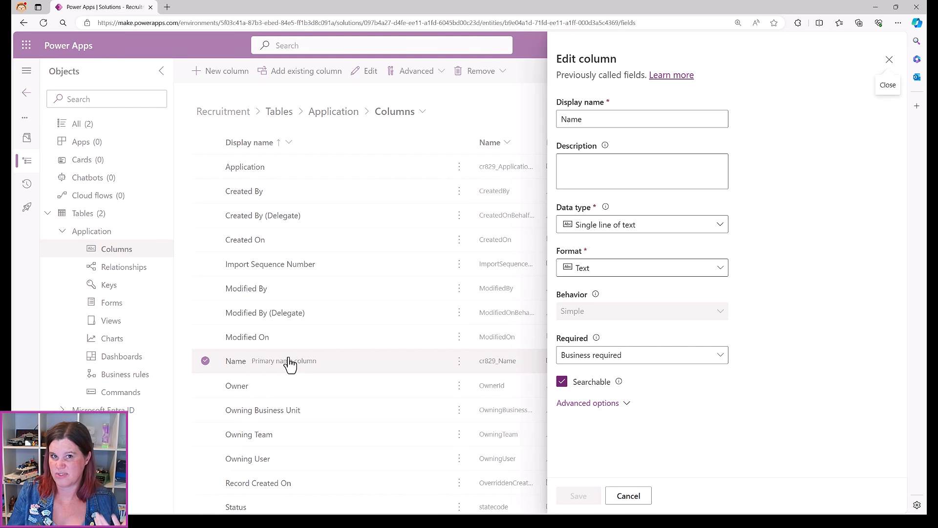
double_click(591, 119)
type("Ap")
key("BackSpace")
key("BackSpace")
type("Application Number")
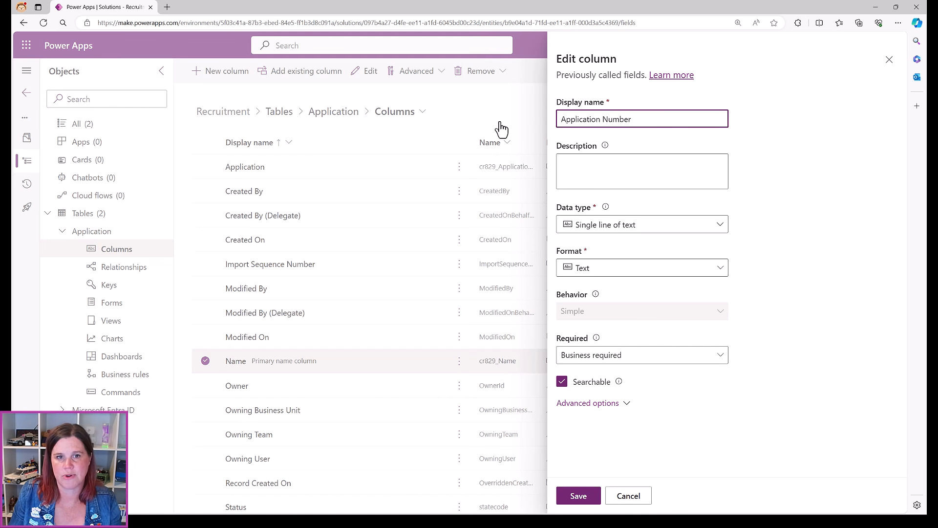
Change the column's data type to Autonumber and review its formats
left_click(594, 235)
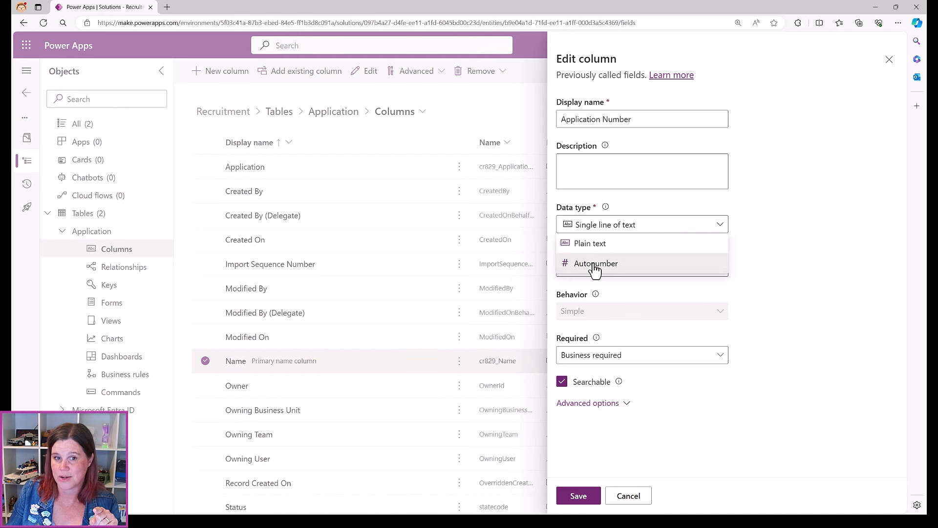
left_click(595, 266)
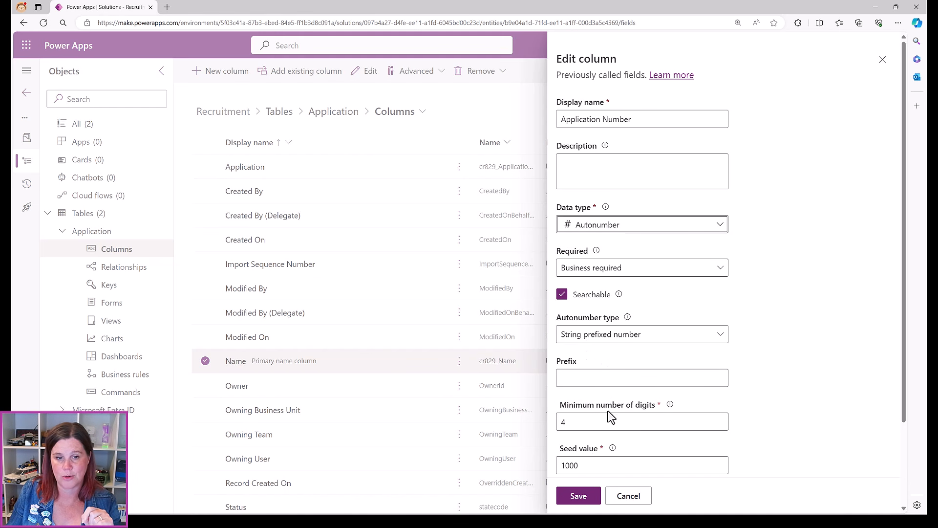
left_click(581, 345)
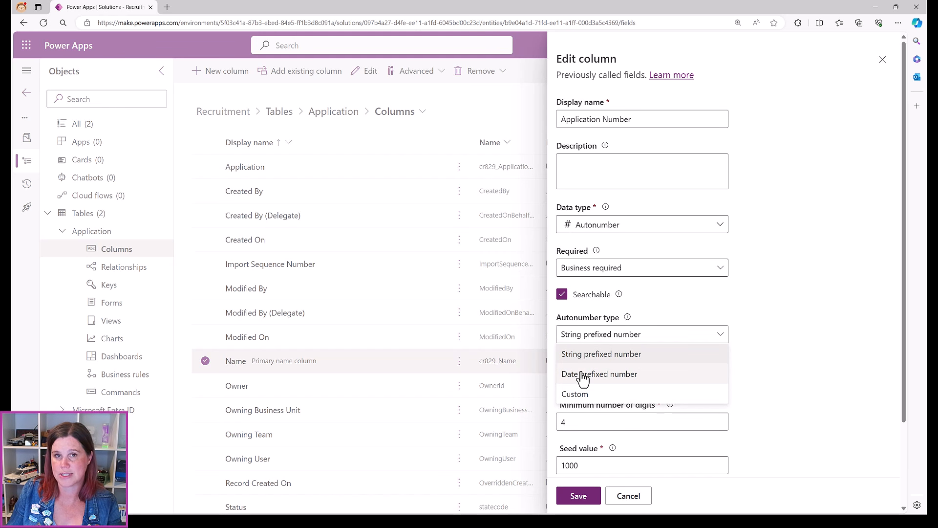
Keep the String prefixed number format with prefix APP, 4 minimum digits and seed 1000
left_click(582, 354)
left_click(582, 379)
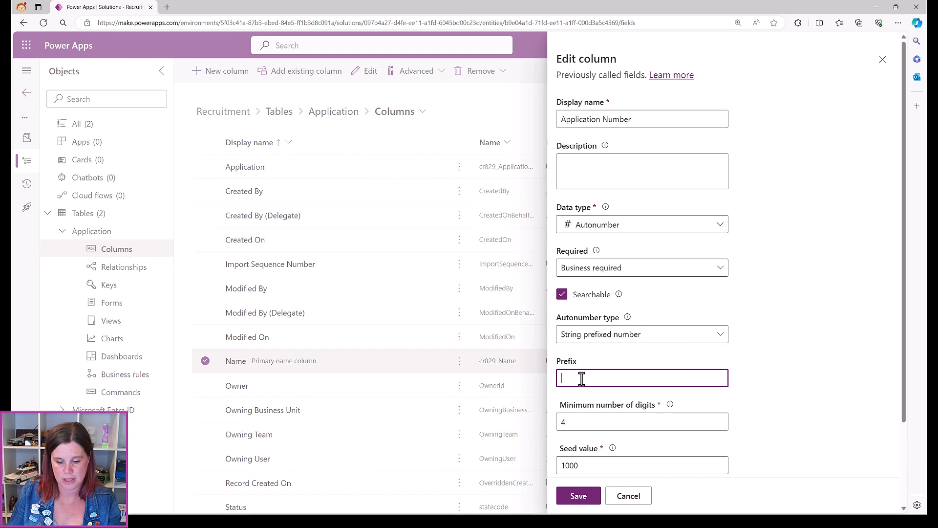
type("APP")
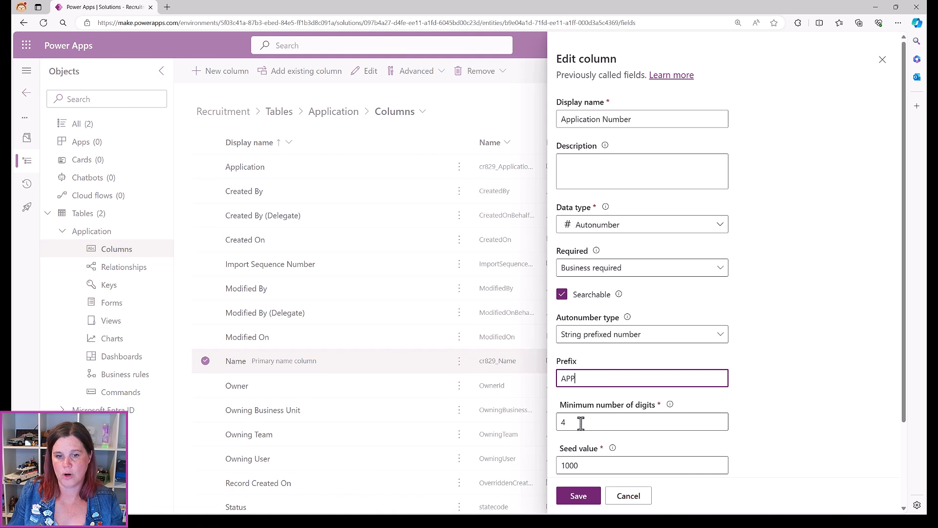
scroll(800, 385, "down", 1)
scroll(800, 384, "down", 2)
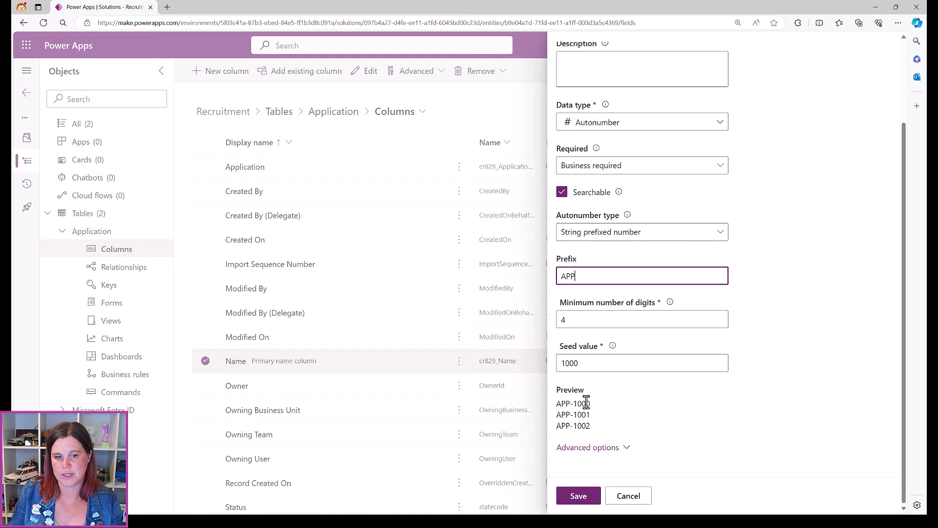
left_click_drag(571, 321, 552, 320)
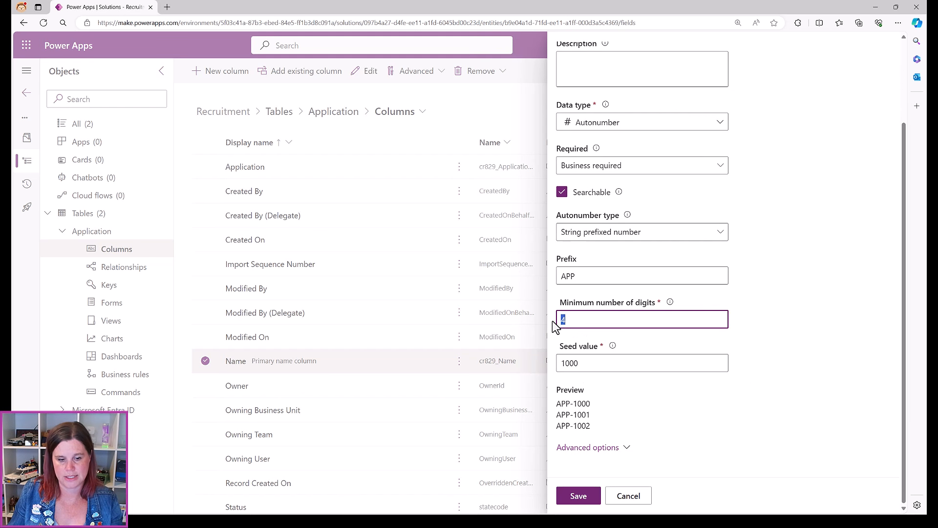
type("3")
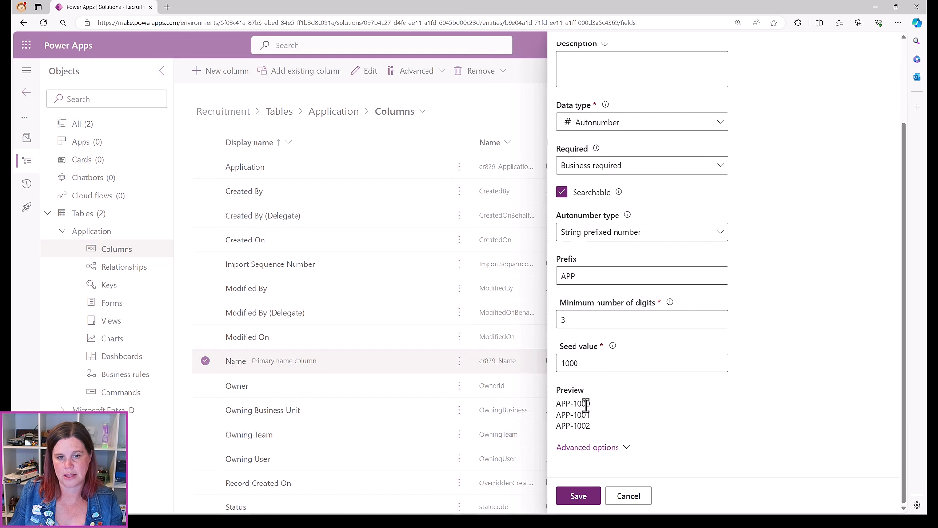
left_click(582, 361)
key("BackSpace")
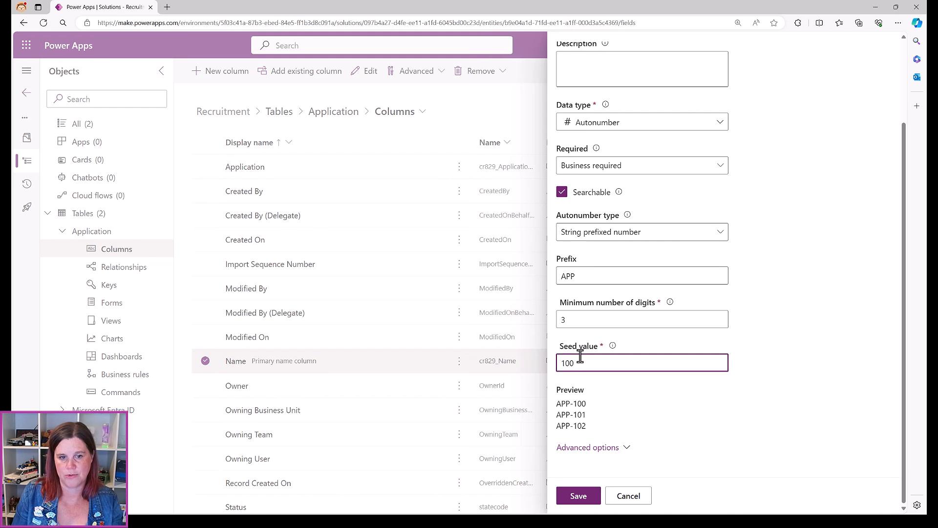
left_click_drag(570, 320, 544, 319)
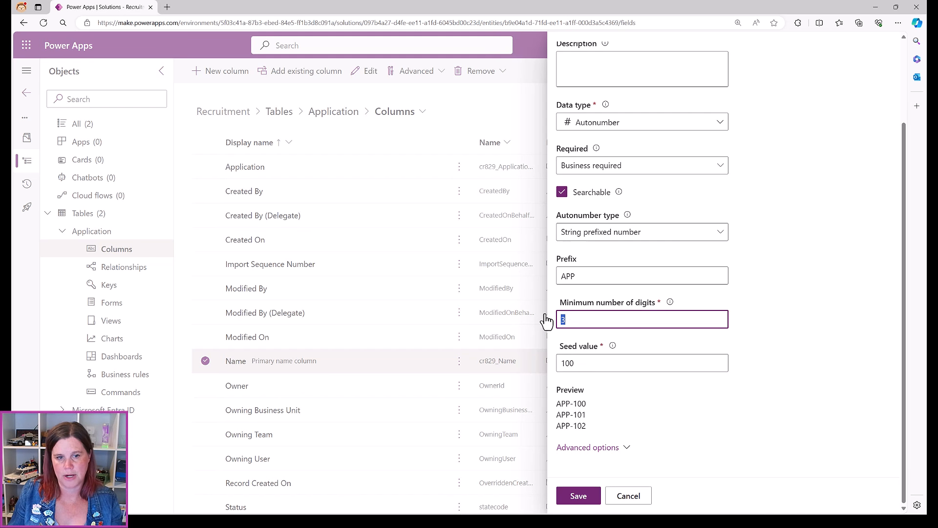
type("4")
left_click(582, 357)
type("0")
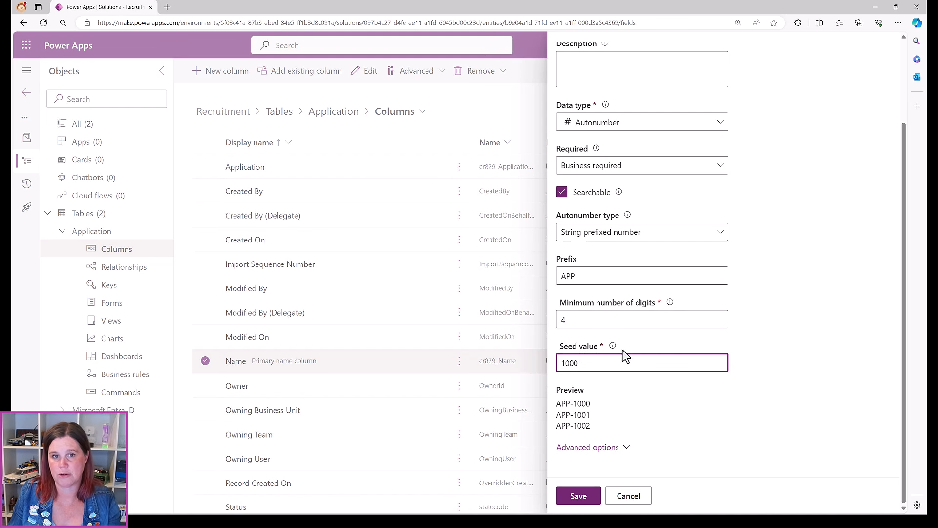
Mark Application Number as Business recommended and save the column
scroll(681, 332, "up", 3)
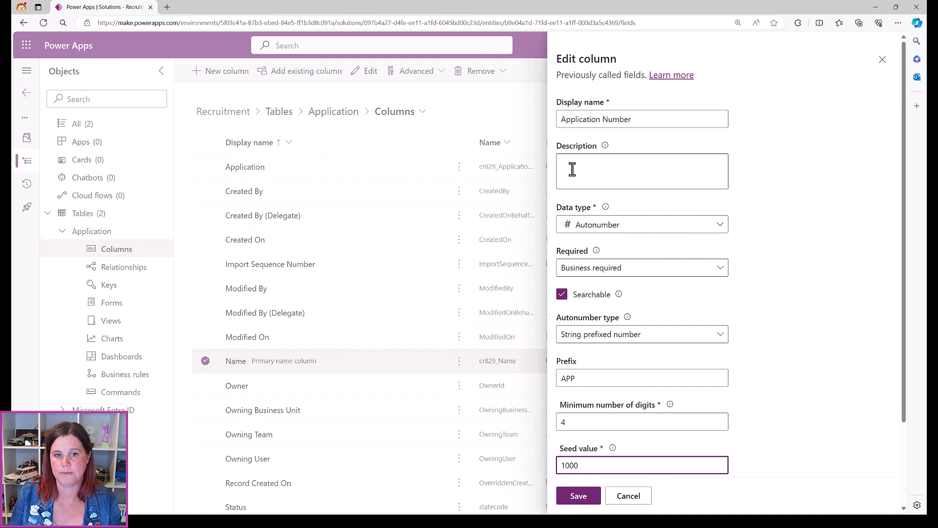
left_click(568, 274)
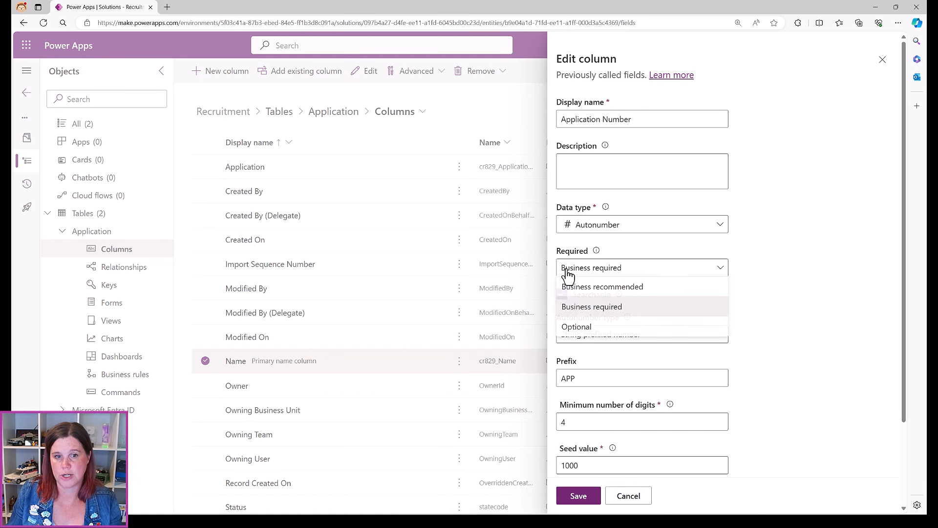
left_click(593, 288)
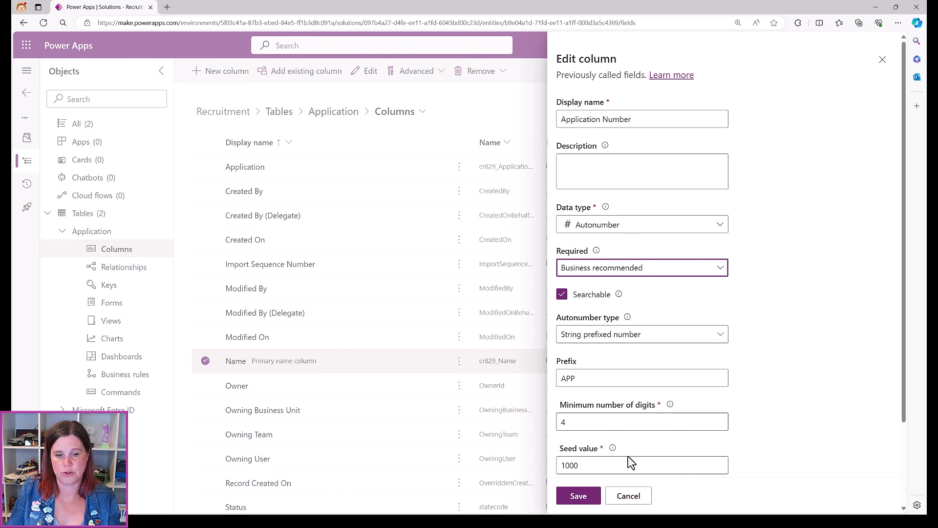
left_click(592, 496)
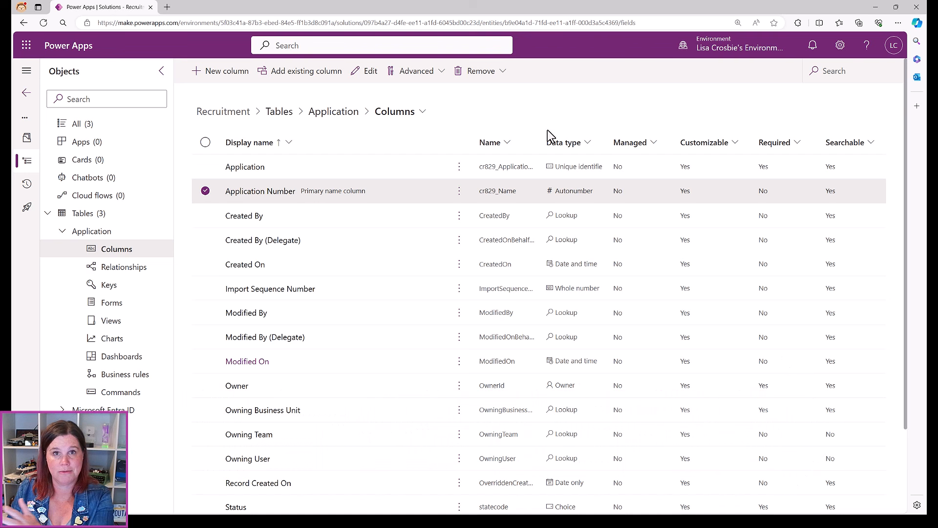
Create a Screening Call Date column of Date and time type with Date only format
left_click(226, 73)
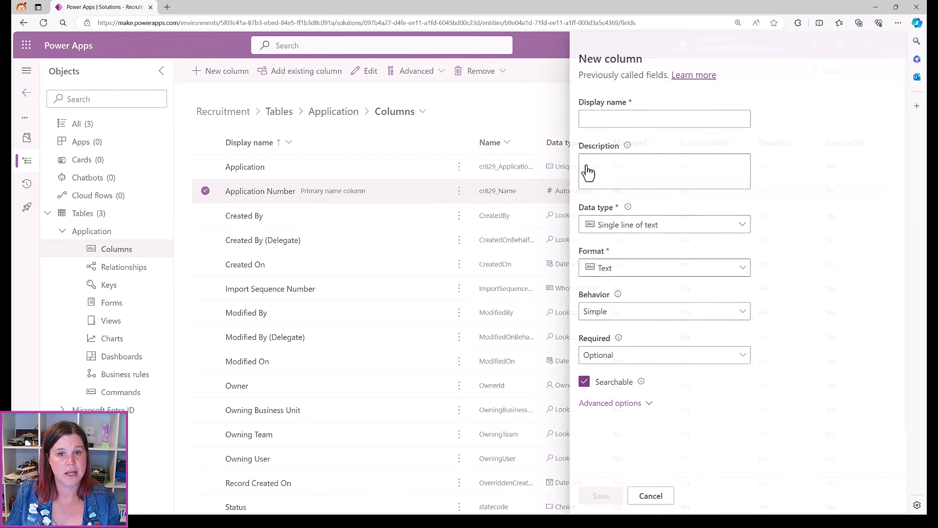
type("Sc")
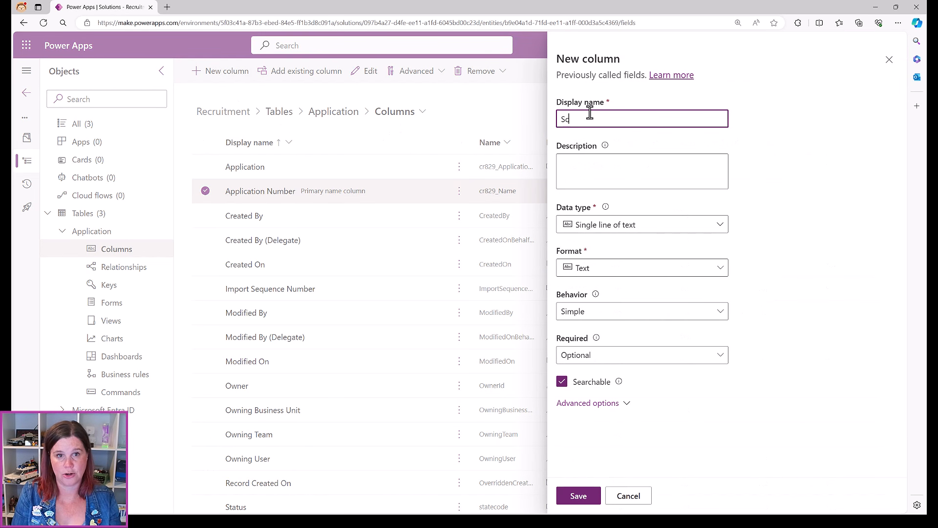
type("reening Call Date")
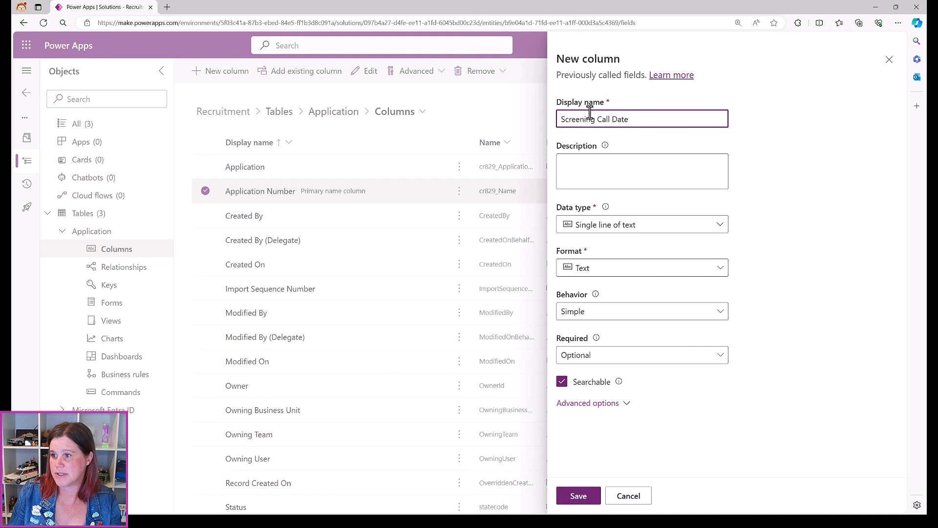
left_click(658, 227)
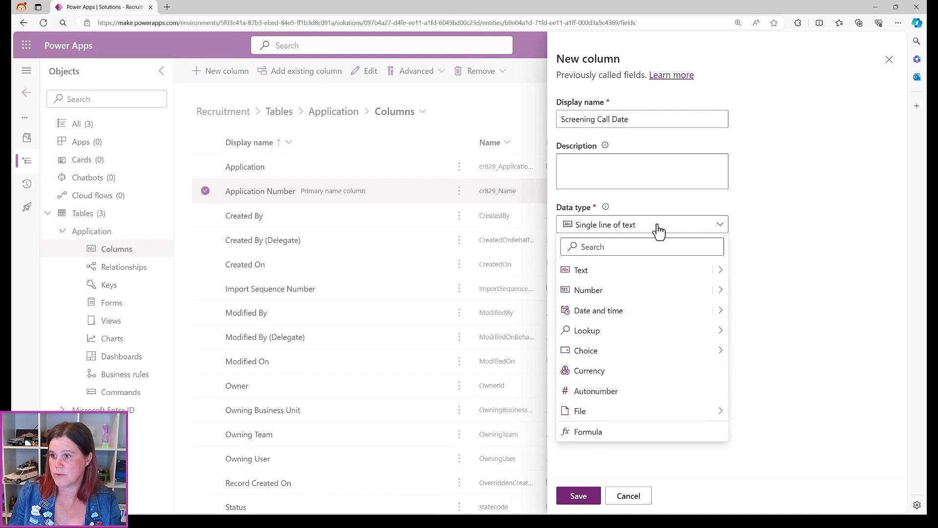
left_click(605, 313)
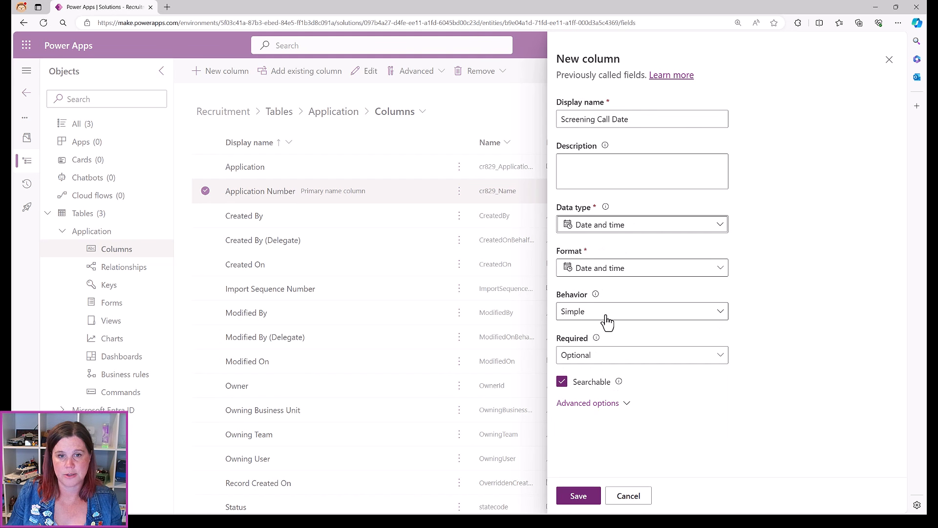
left_click(587, 275)
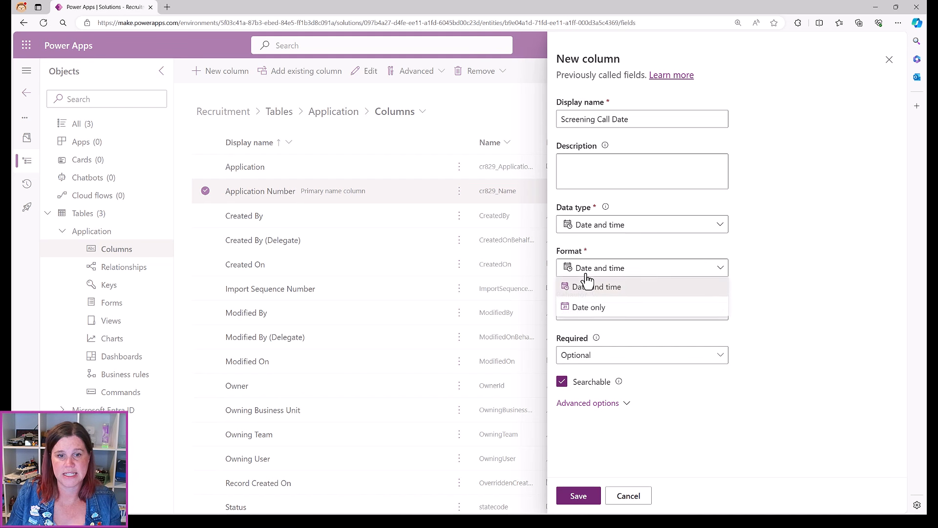
left_click(594, 307)
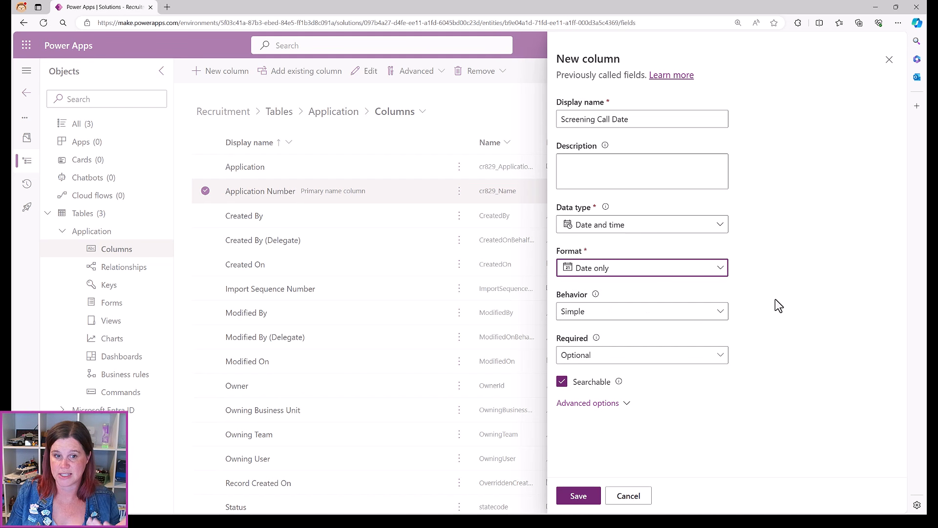
left_click(580, 496)
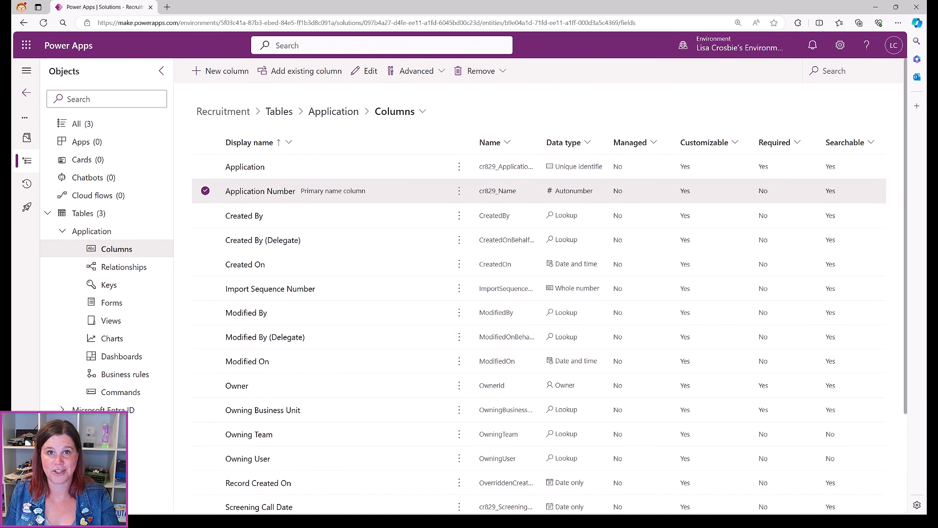
Create an Interview Start Time column using the Date and time data type
left_click(235, 80)
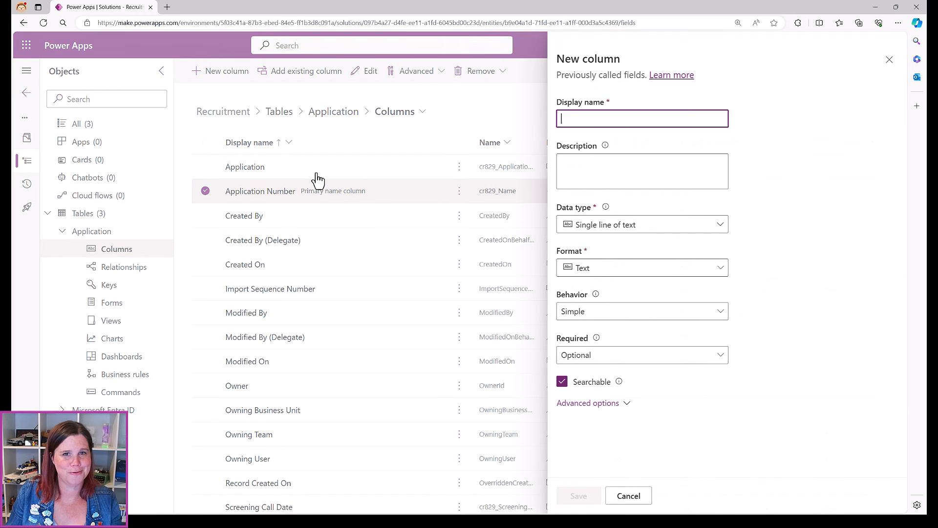
type("Inter")
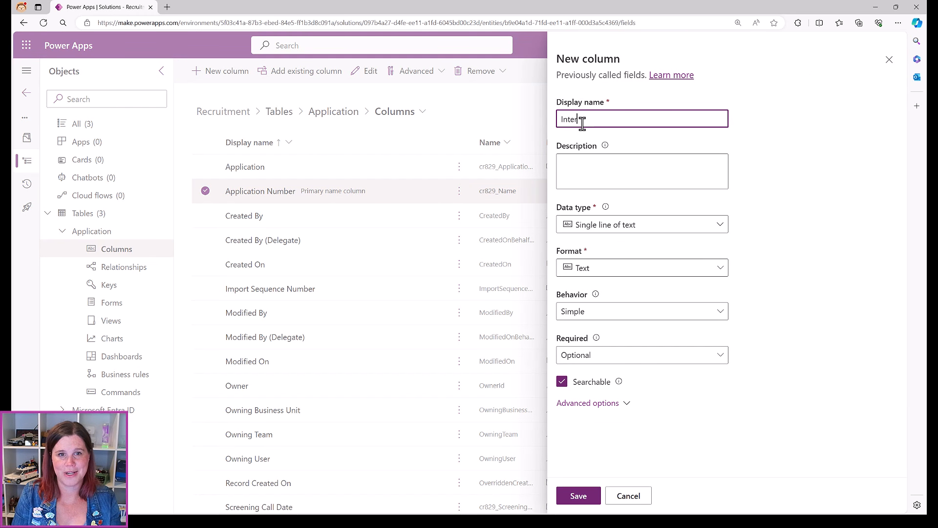
type("view Start Time")
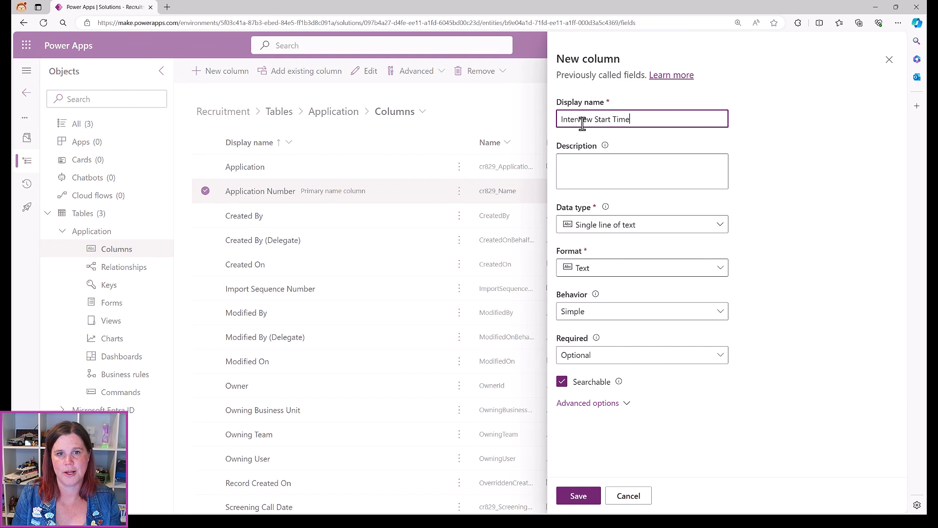
left_click(628, 229)
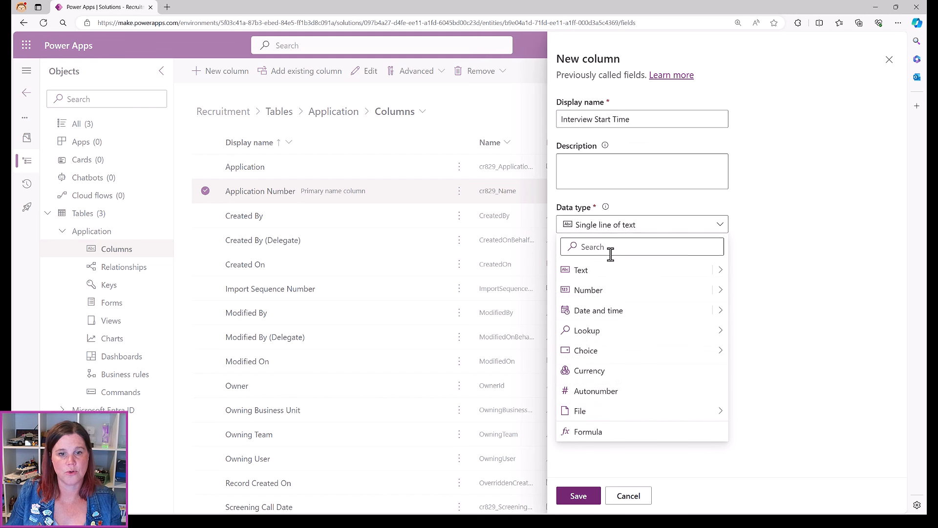
left_click(609, 310)
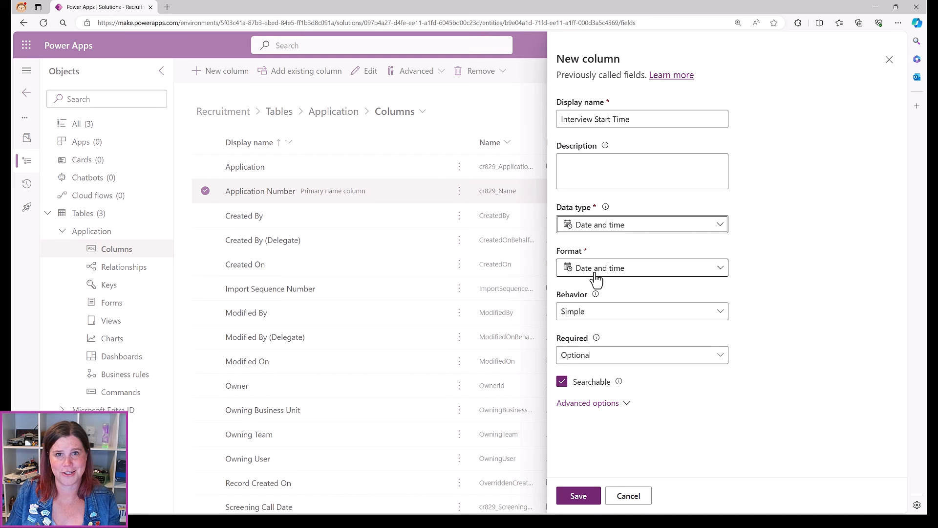
left_click(567, 498)
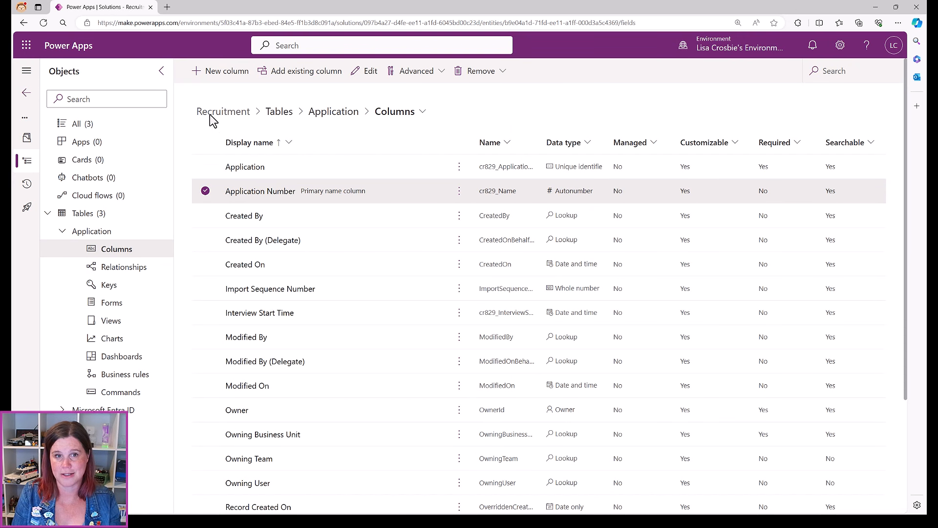
left_click(209, 73)
Name the new column Interview Date Time, switch it to Formula type, and expand Advanced options
type("Inter")
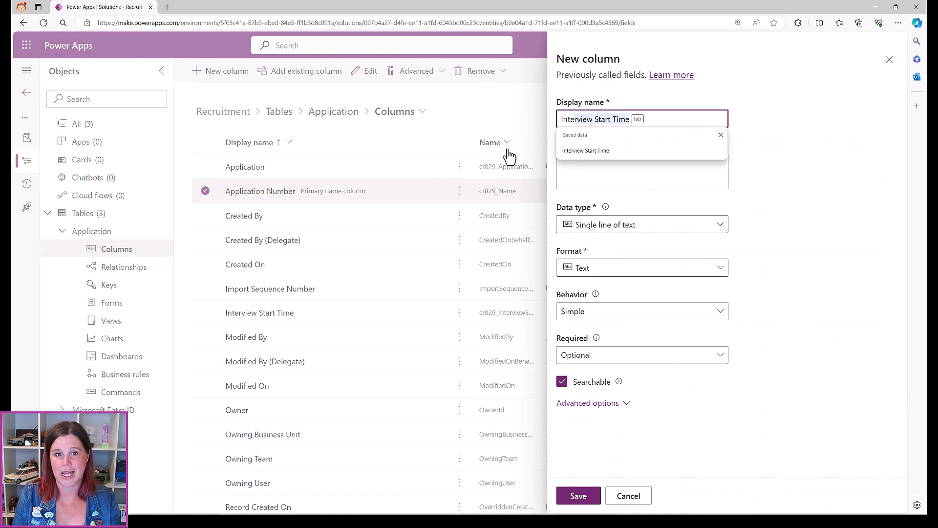
type("view Date Time")
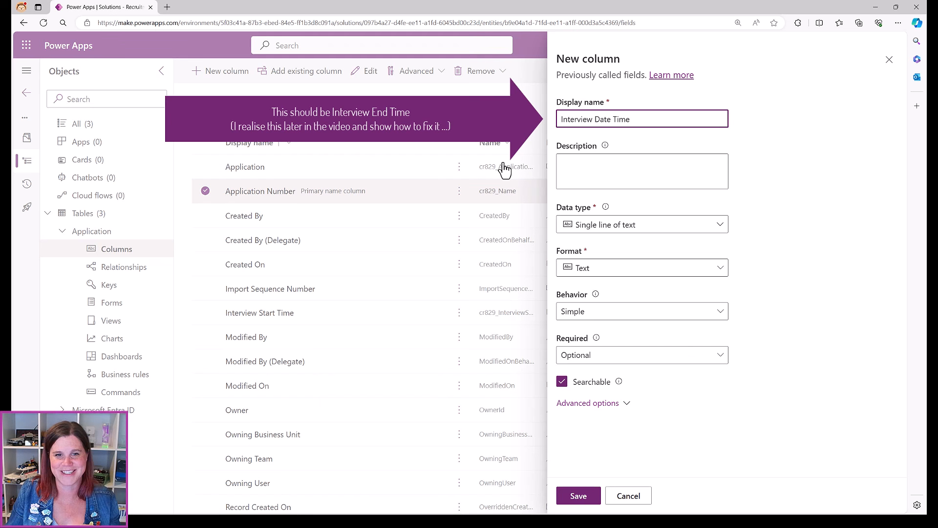
left_click(635, 226)
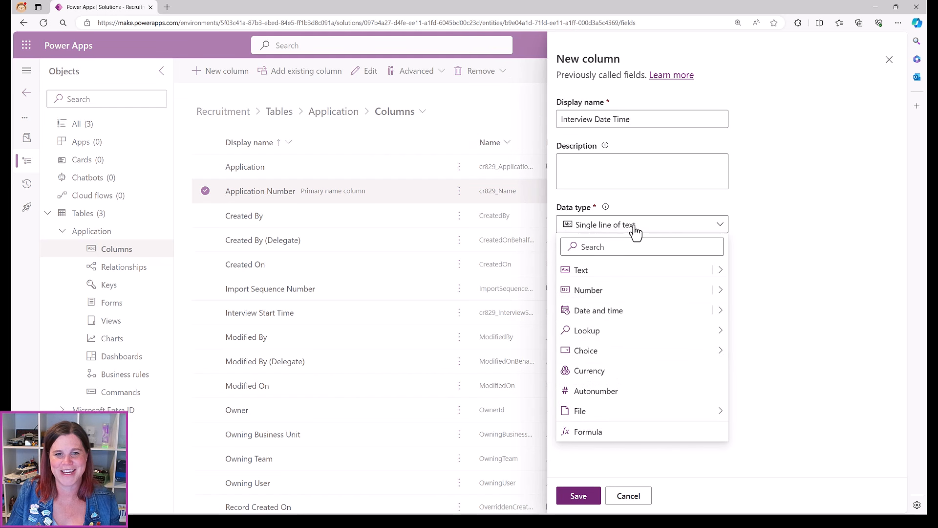
left_click(620, 313)
left_click(599, 270)
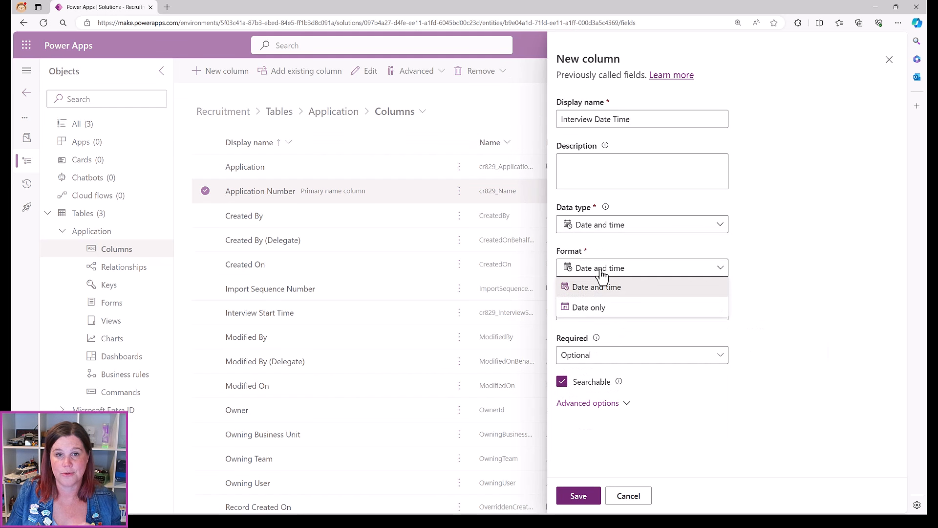
left_click(791, 241)
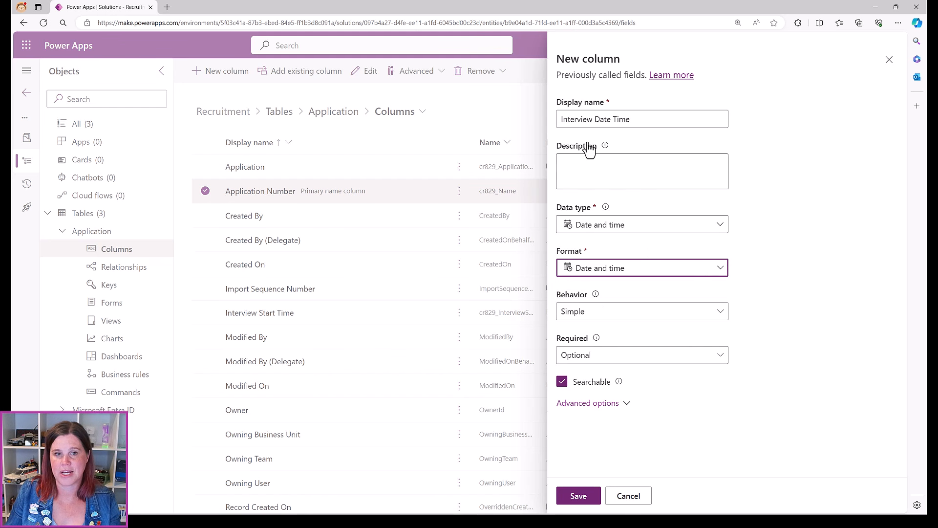
left_click(650, 227)
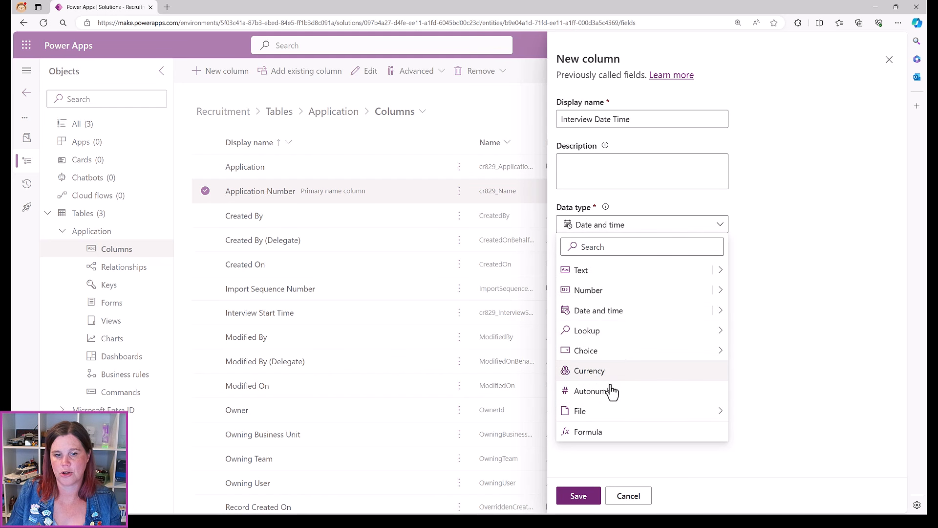
left_click(593, 434)
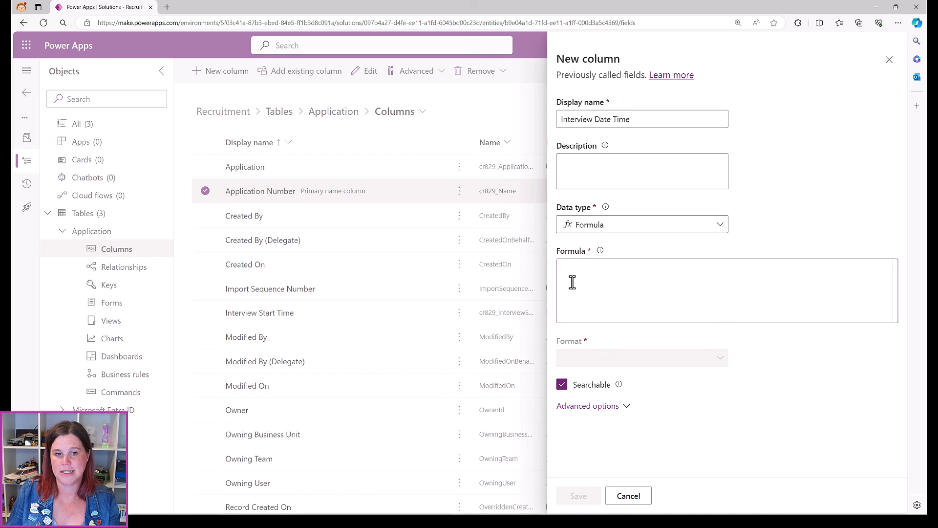
left_click(582, 361)
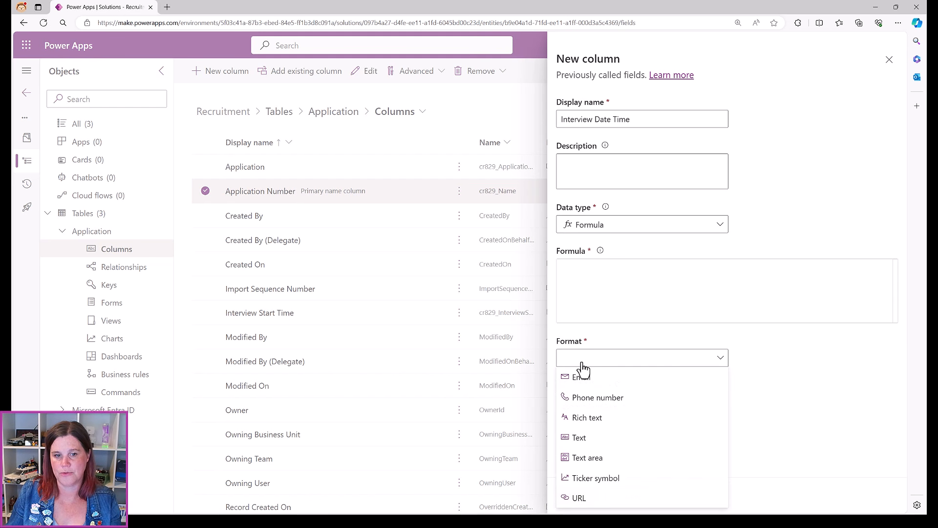
left_click(759, 403)
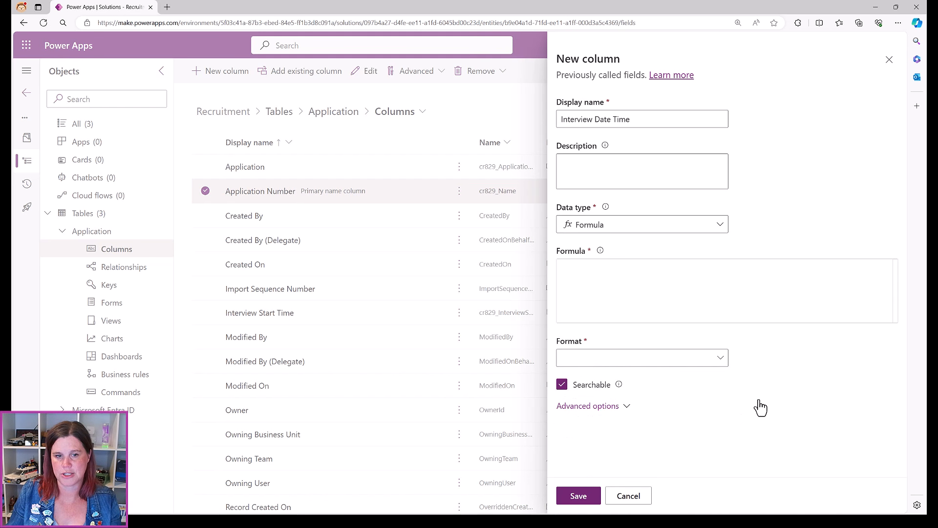
left_click(579, 267)
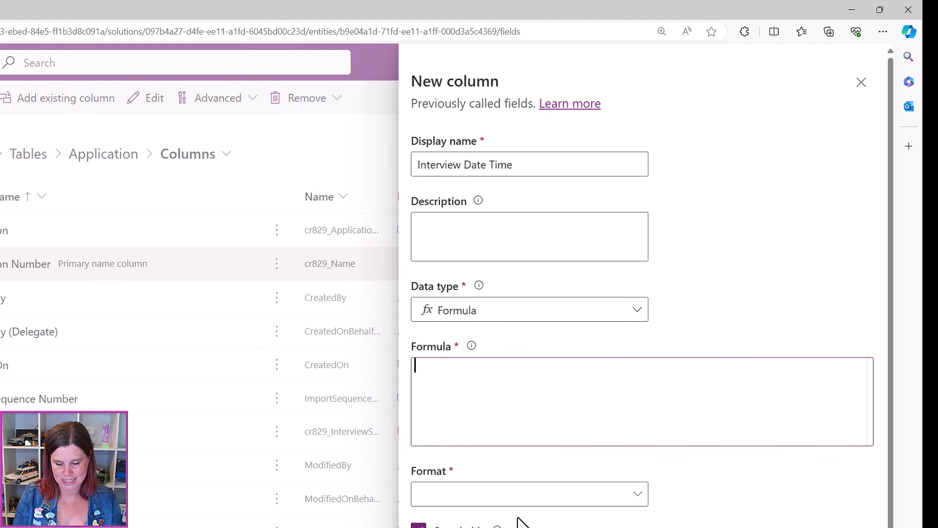
Enter the formula DateAdd('Interview Start Time', 60, TimeUnit.Minutes) and save the column
type("da")
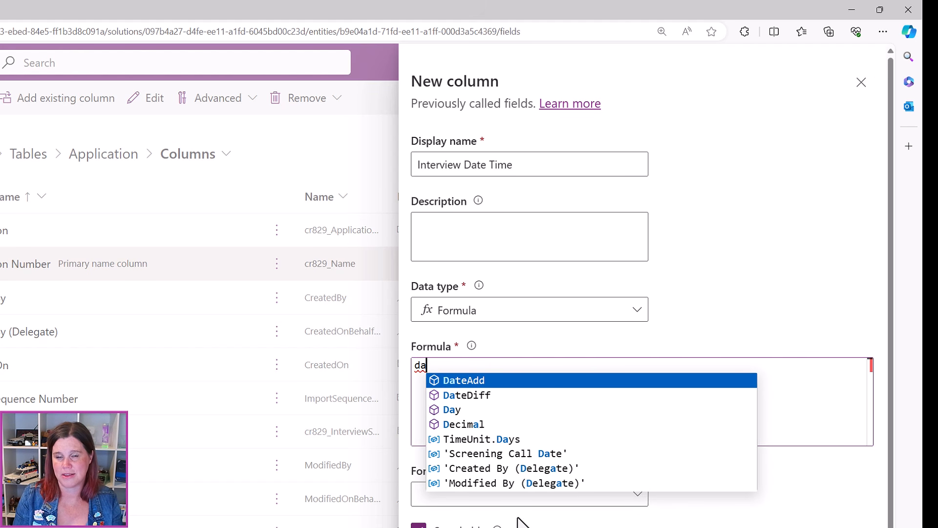
type("ta")
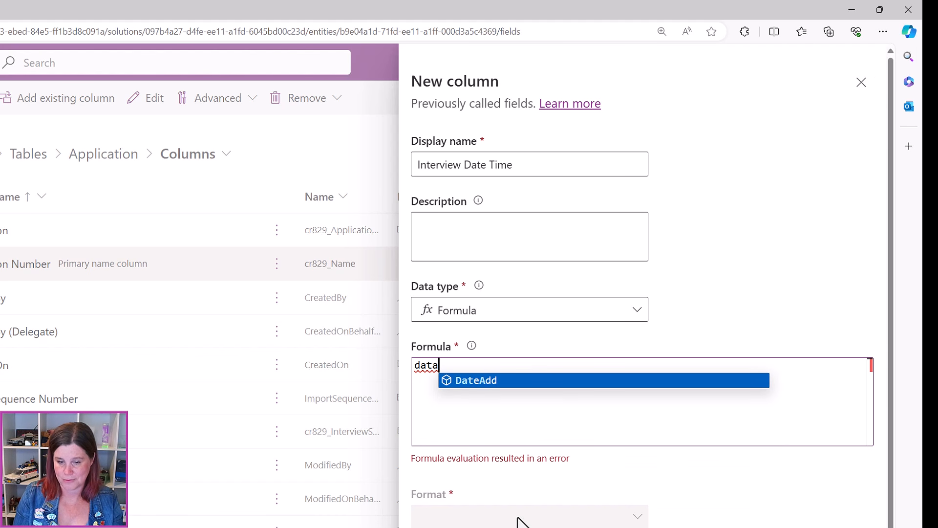
key("BackSpace")
type("e")
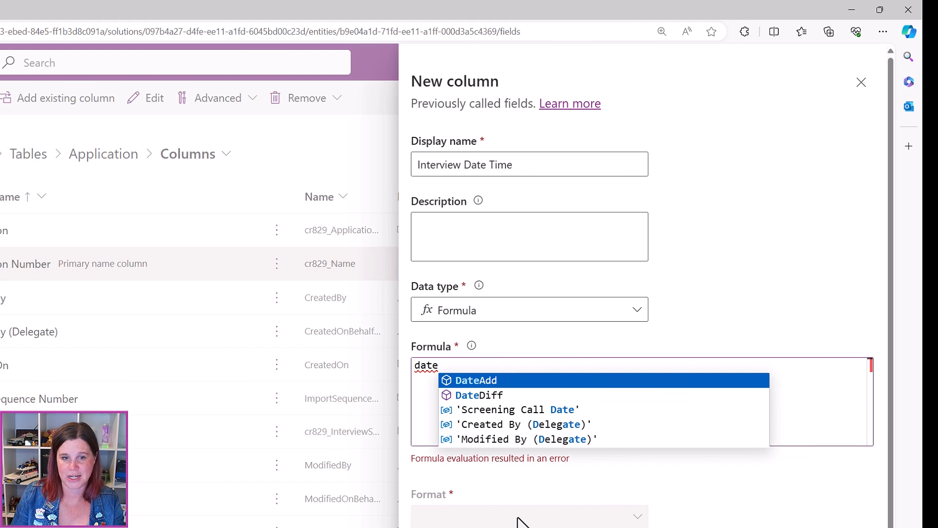
left_click(474, 379)
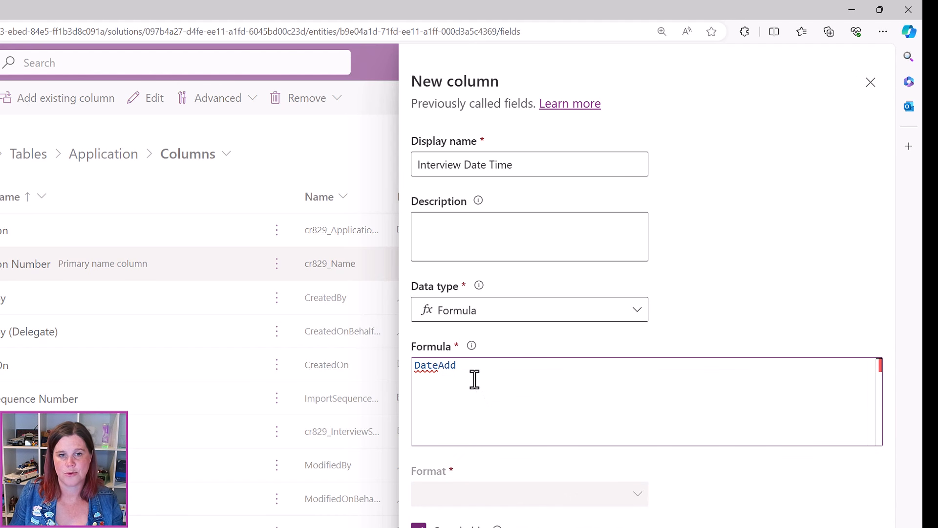
type("(")
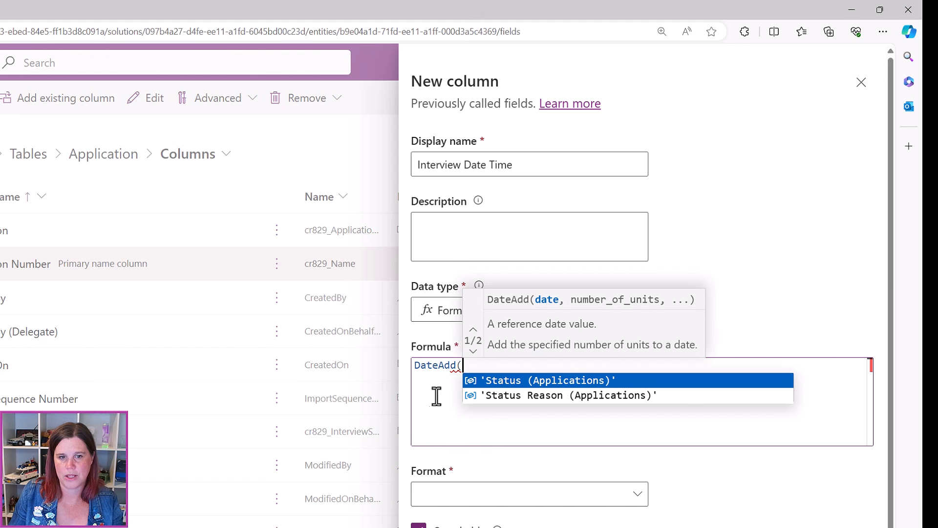
type("inter")
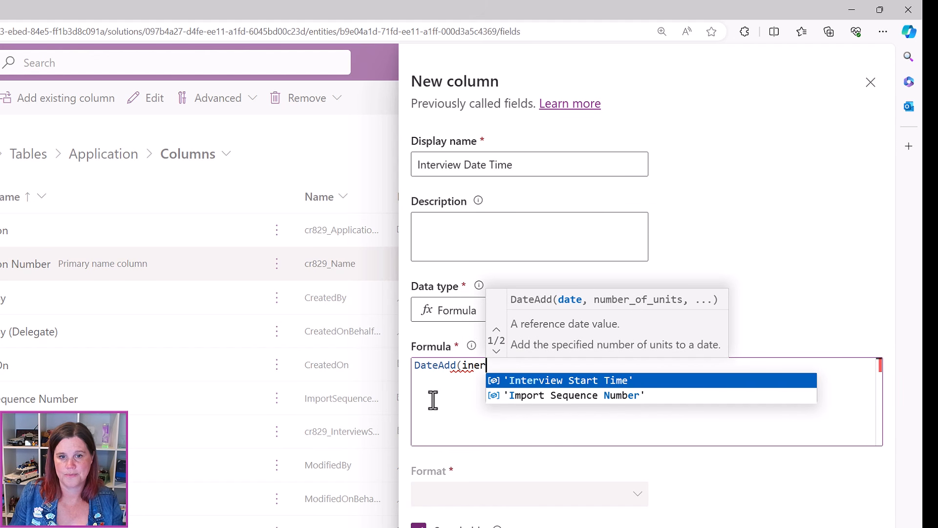
left_click(575, 380)
type(", ")
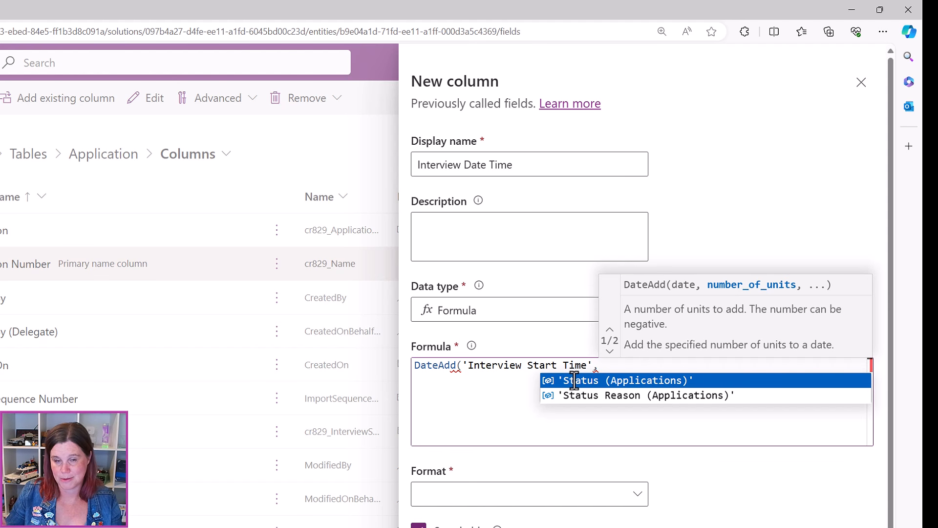
type("60")
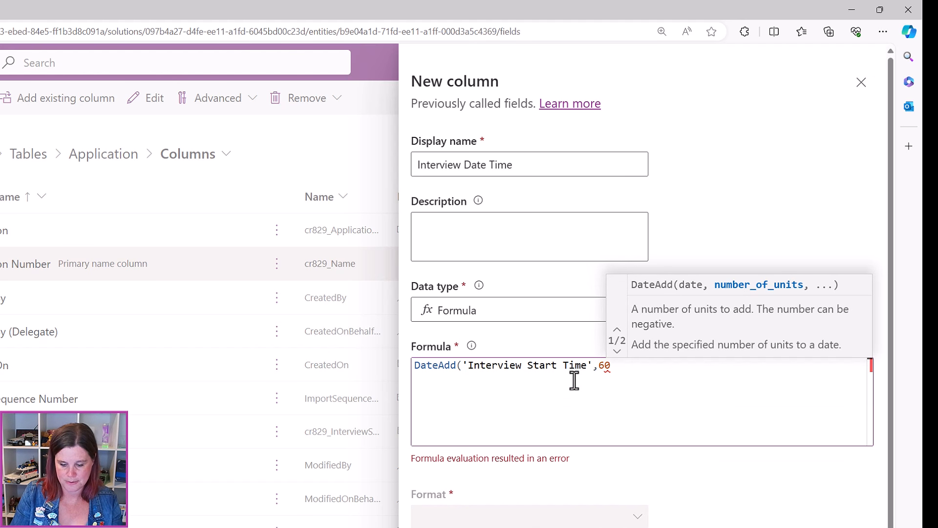
type(",min")
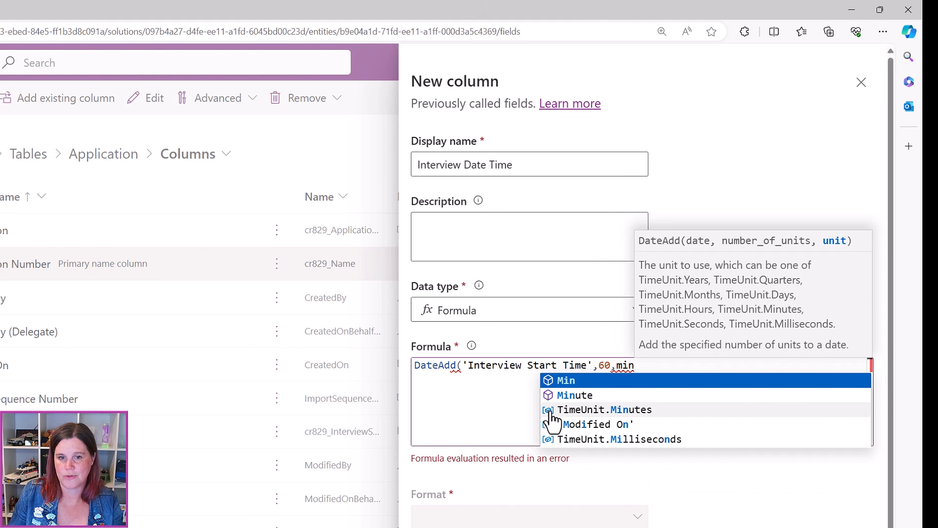
left_click(582, 412)
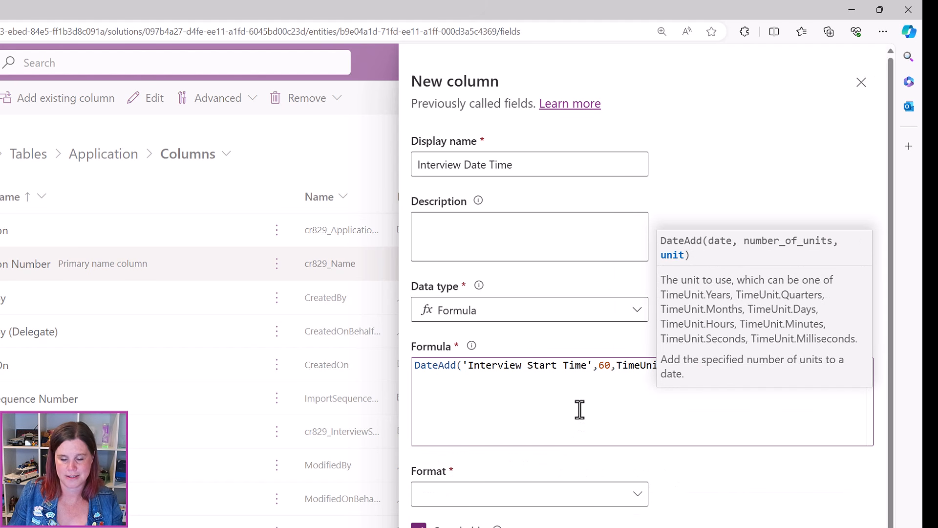
type(")")
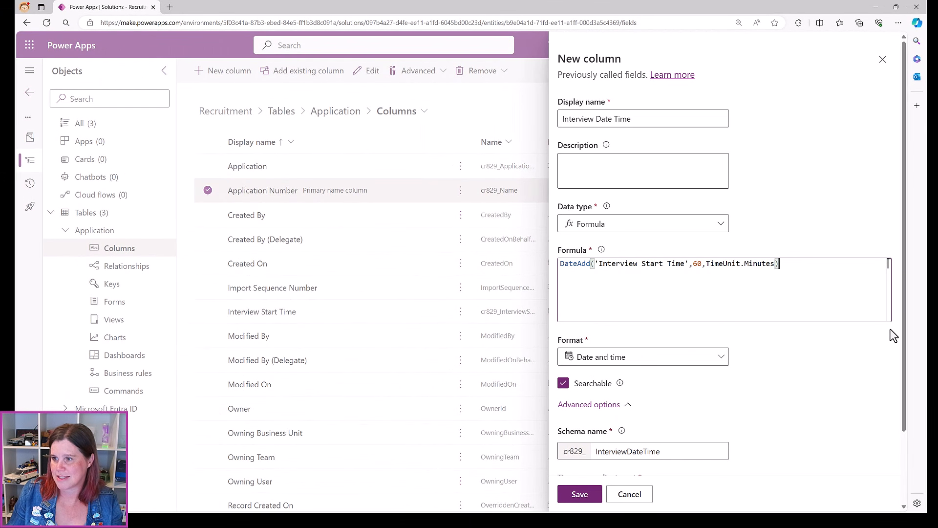
left_click(576, 494)
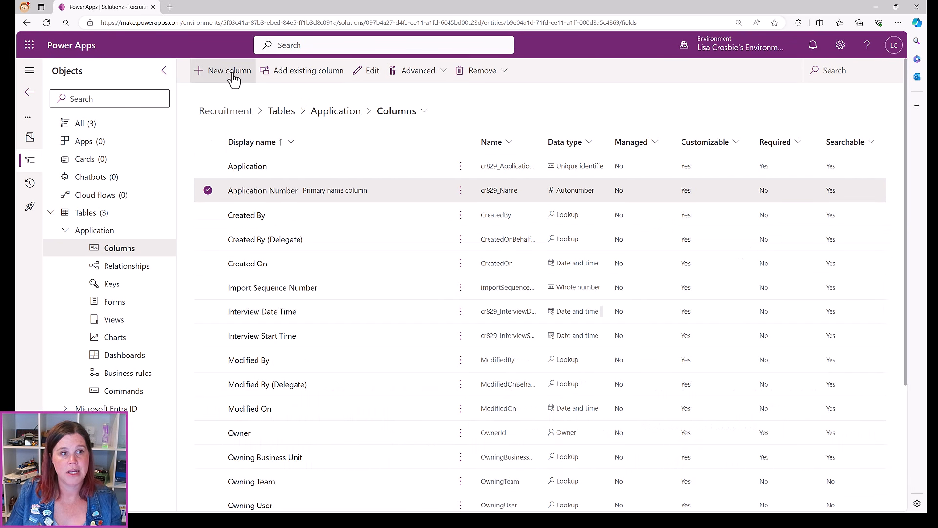
Name a new column Interview Outcome, make it a Choice, and start a new global choice
left_click(227, 73)
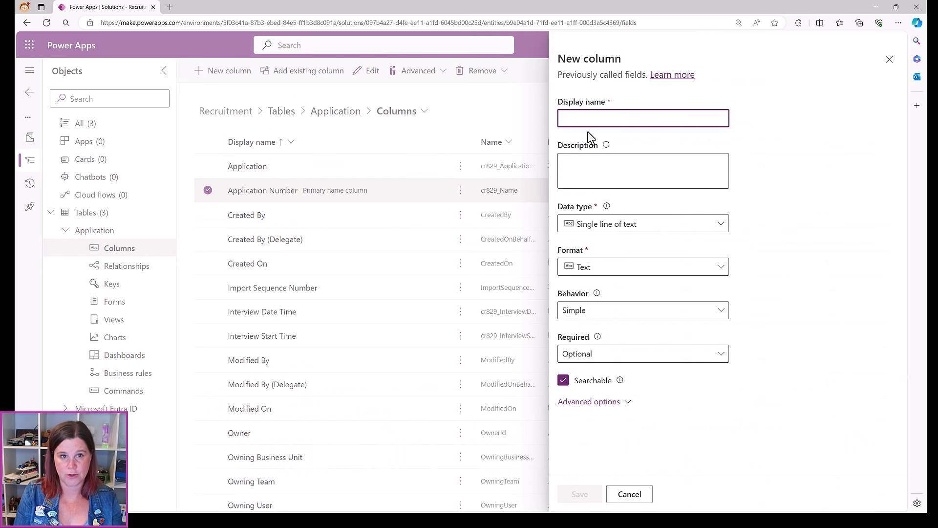
type("Iner")
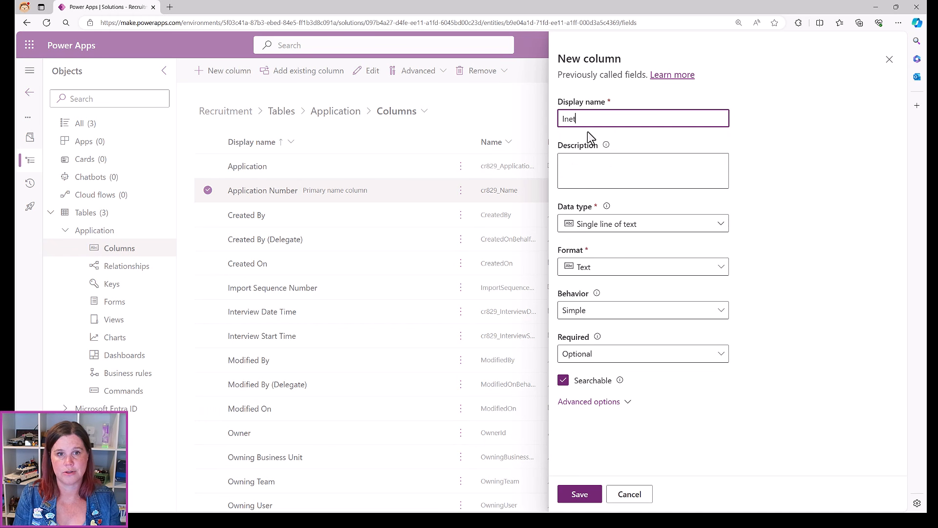
key("BackSpace")
key("BackSpace")
type("terview Outcome")
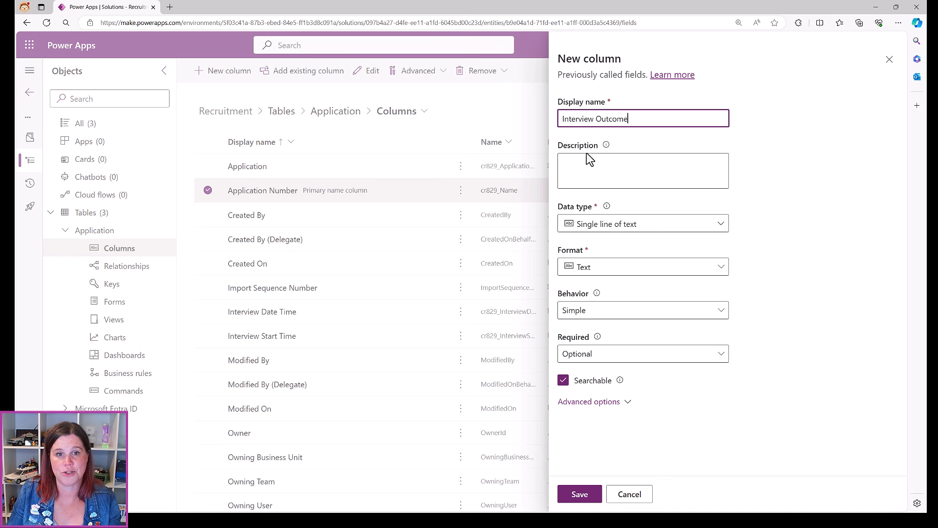
left_click(590, 227)
mouse_move(613, 360)
left_click(737, 358)
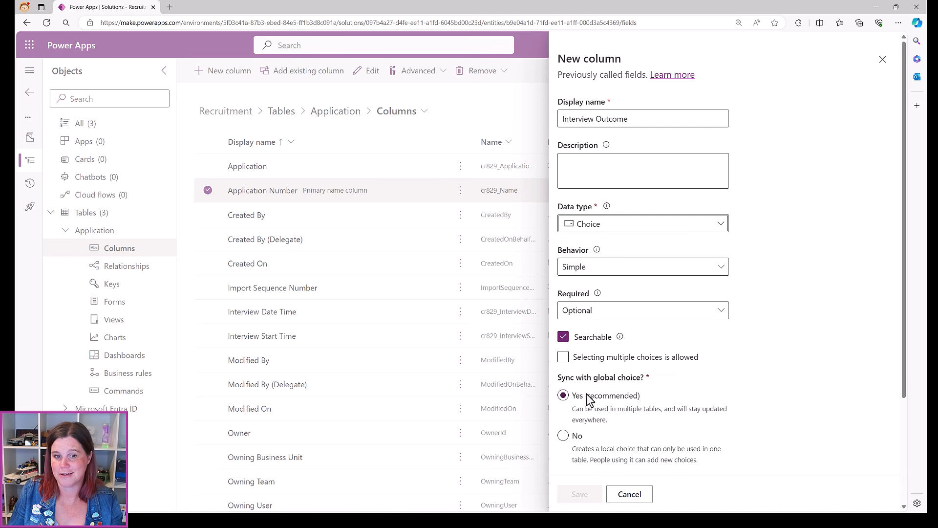
scroll(710, 313, "down", 3)
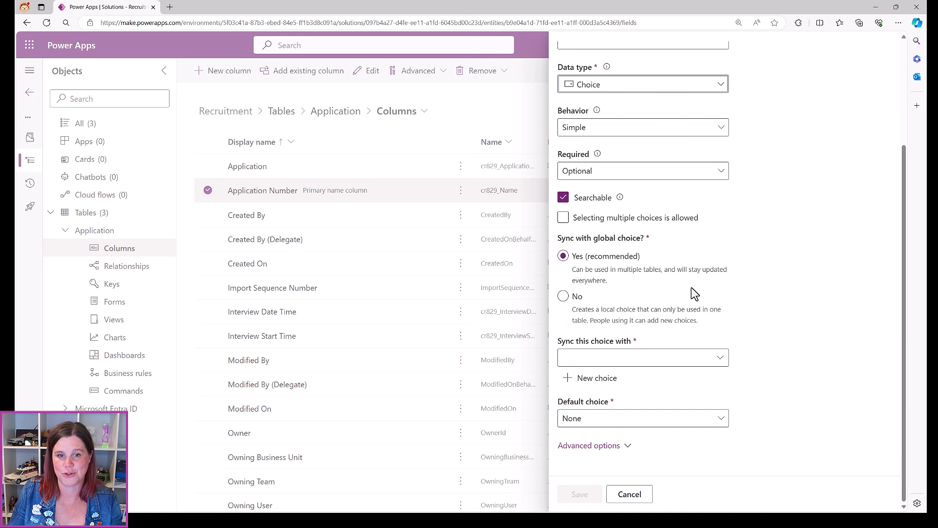
left_click(585, 384)
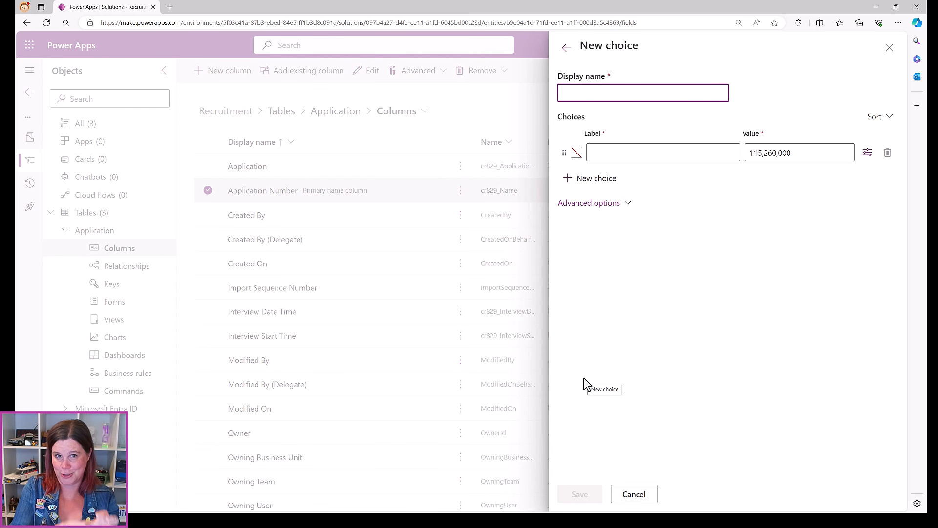
Name the choice Outcome and give it the options Successful and Unsuccessful
type("Outcome")
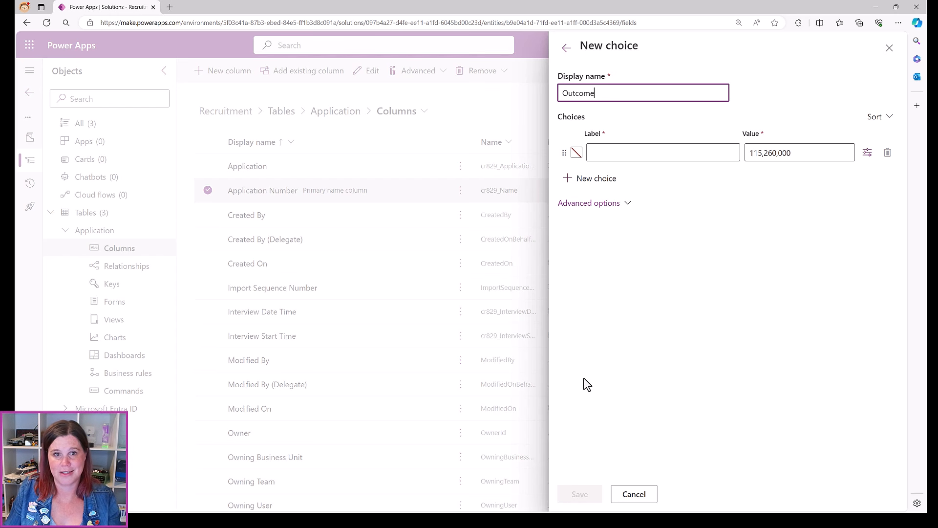
left_click(664, 154)
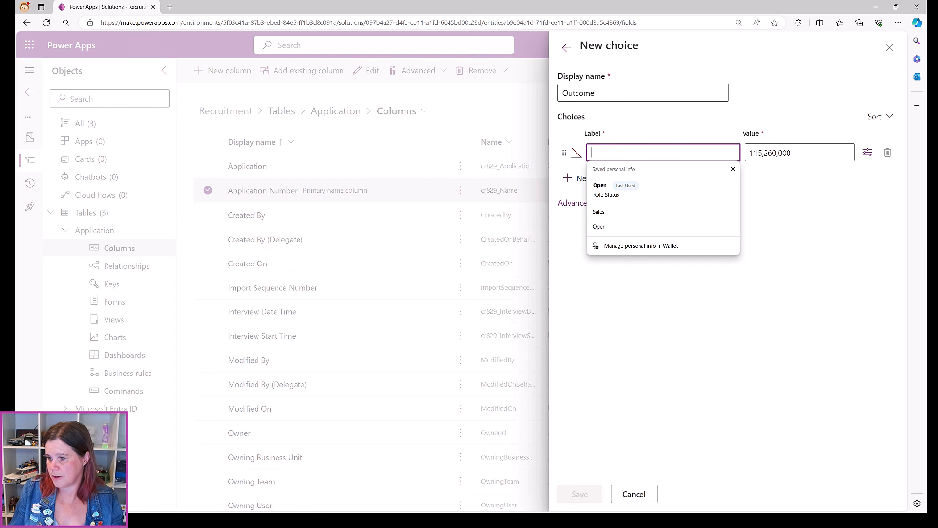
type("Succes")
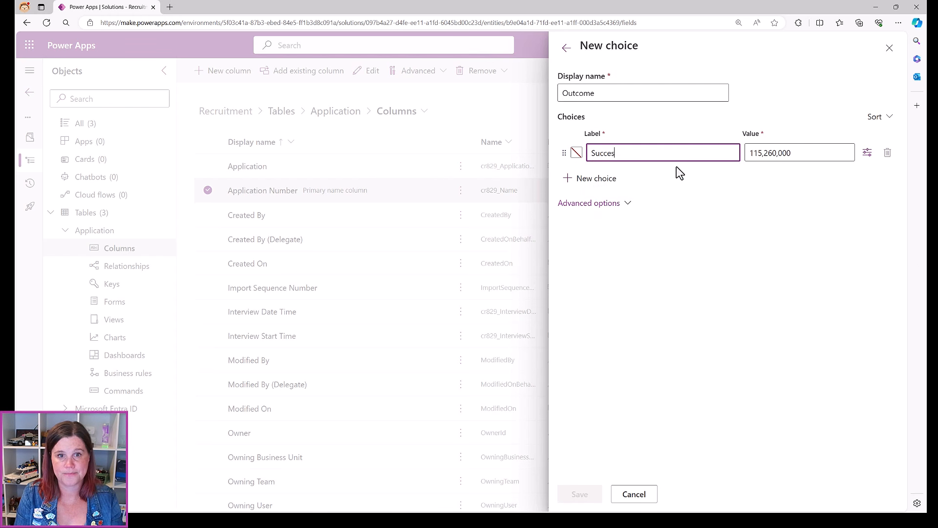
type("sful")
left_click(604, 179)
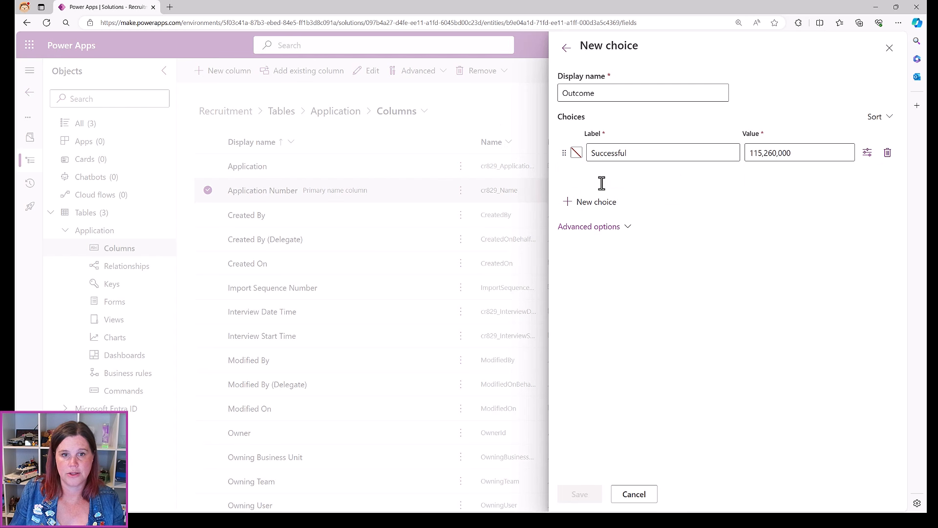
type("Unsuc")
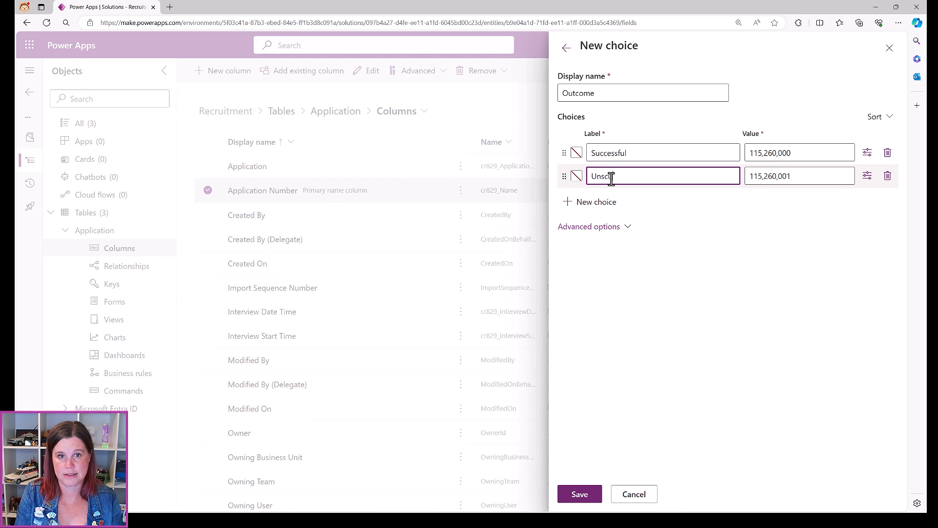
type("cessful")
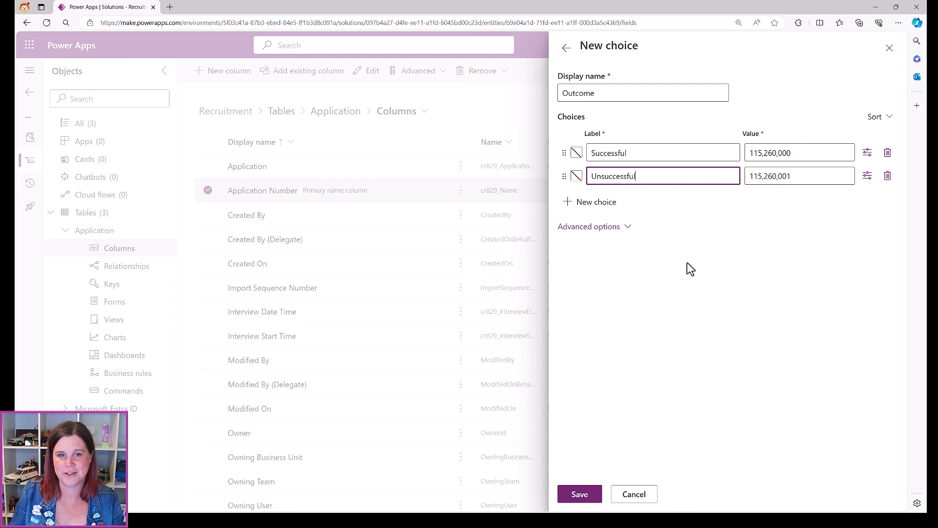
left_click(576, 153)
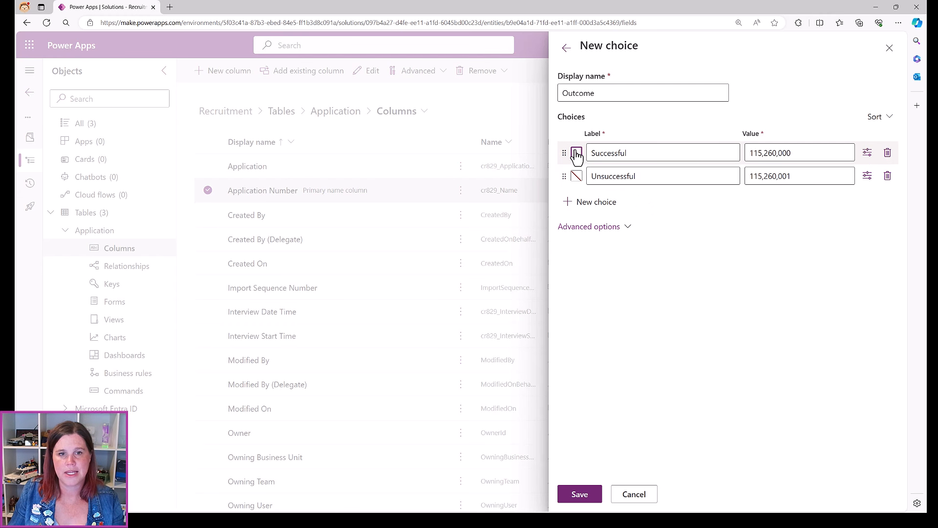
Colour Successful light pink and Unsuccessful light blue, then save the Outcome choice
left_click(576, 153)
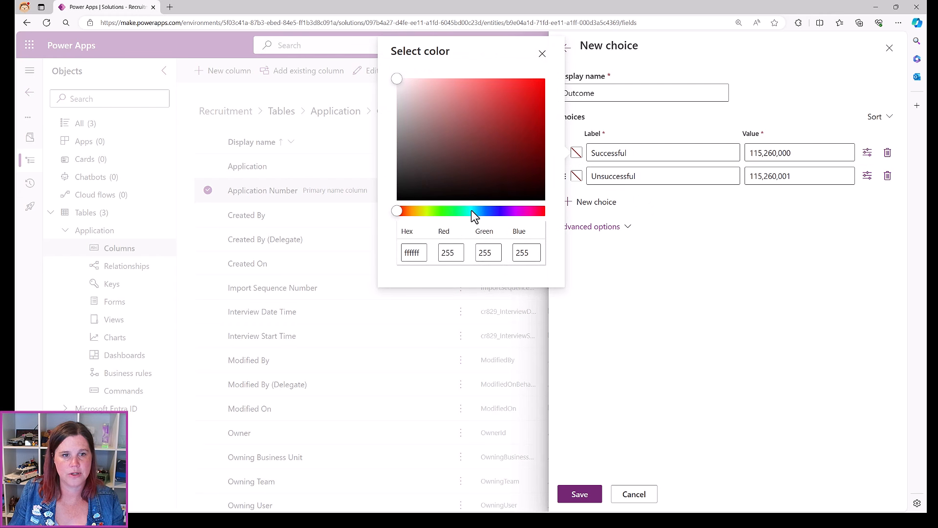
left_click(521, 211)
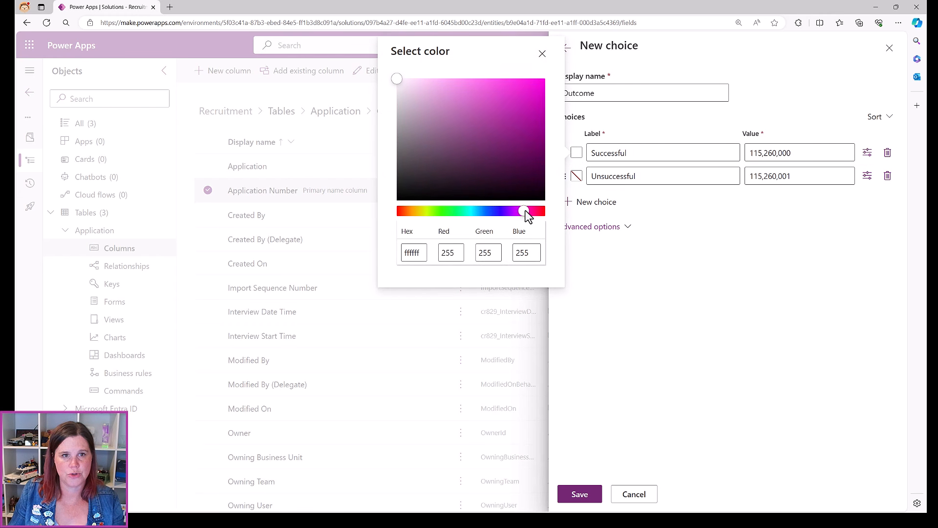
left_click(429, 81)
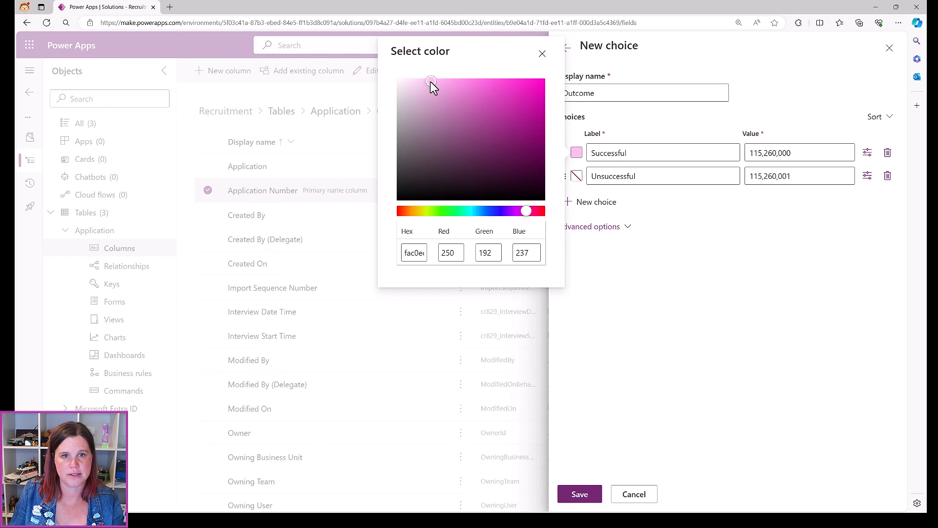
left_click(576, 176)
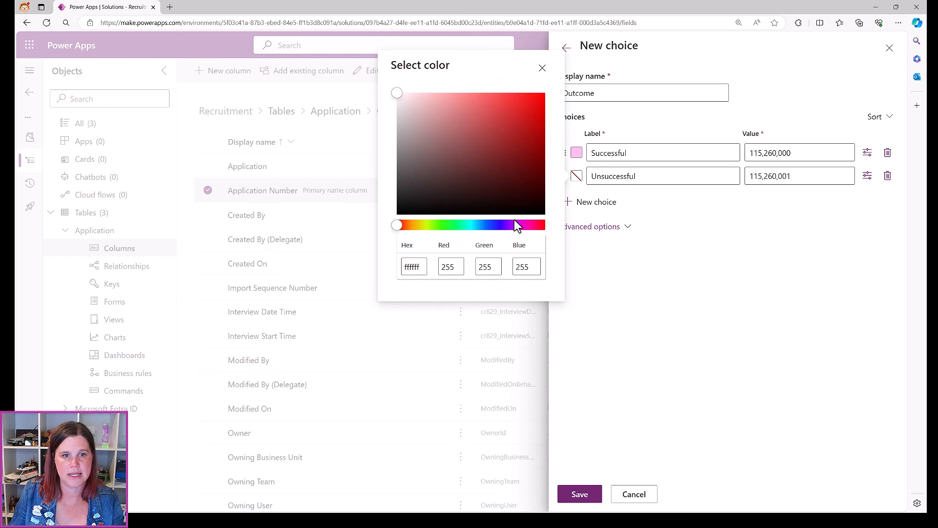
left_click(482, 224)
left_click(440, 92)
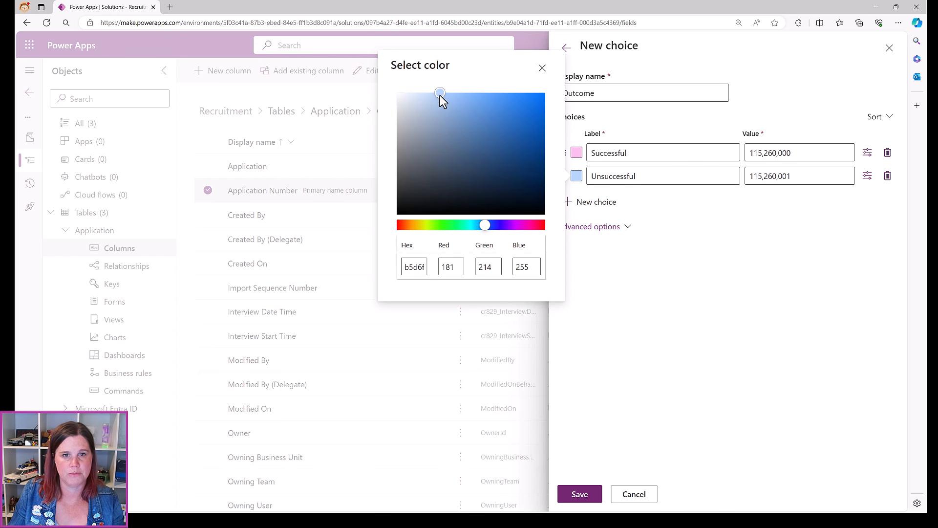
left_click(580, 494)
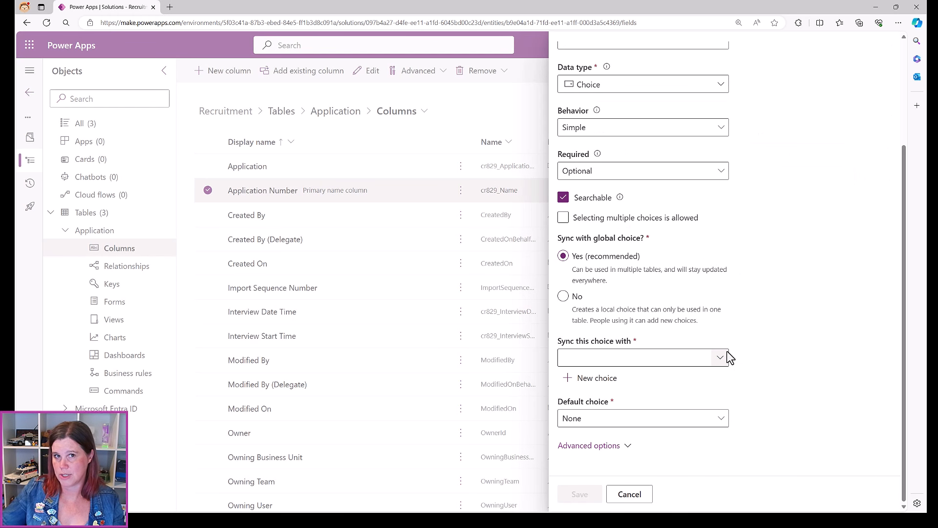
Sync the Interview Outcome column with the Outcome choice and save the column
left_click(593, 358)
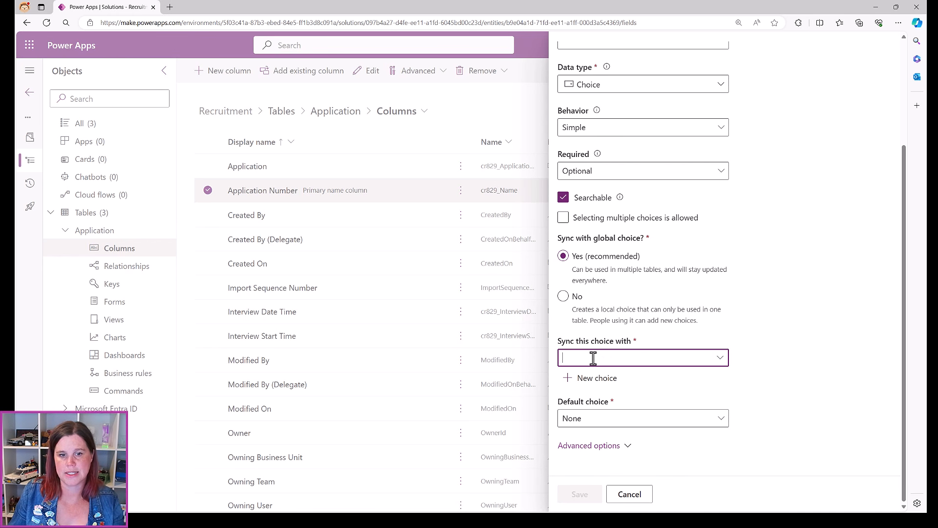
type("out")
left_click(586, 377)
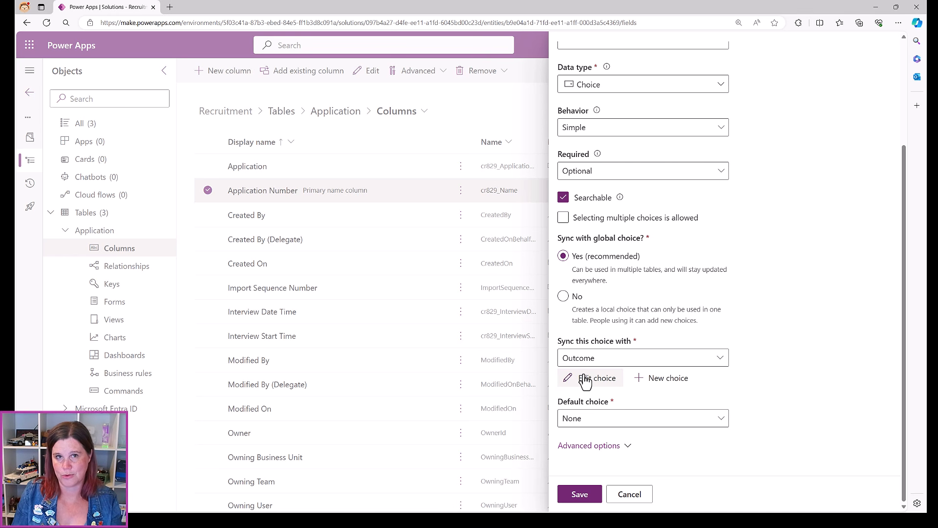
left_click(581, 494)
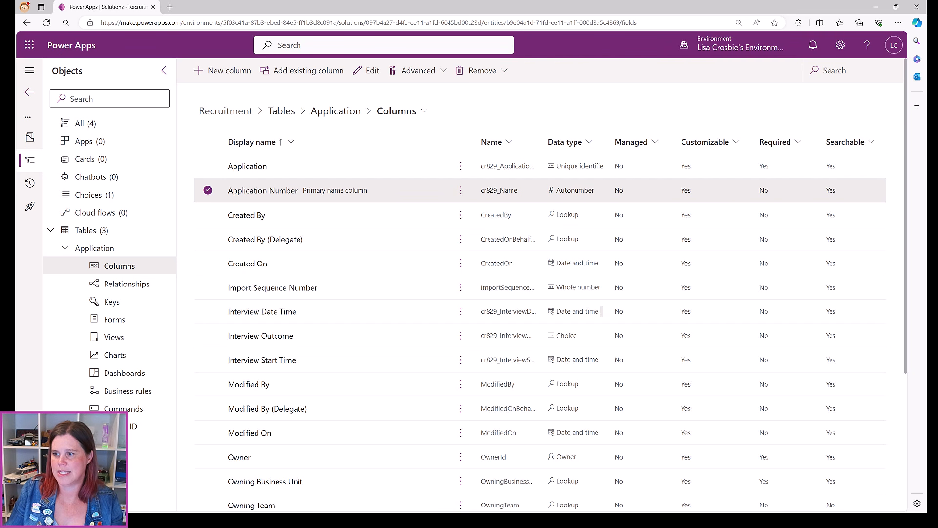
Create a Comments column of Text > Rich text type with a maximum of 4000 characters
left_click(215, 71)
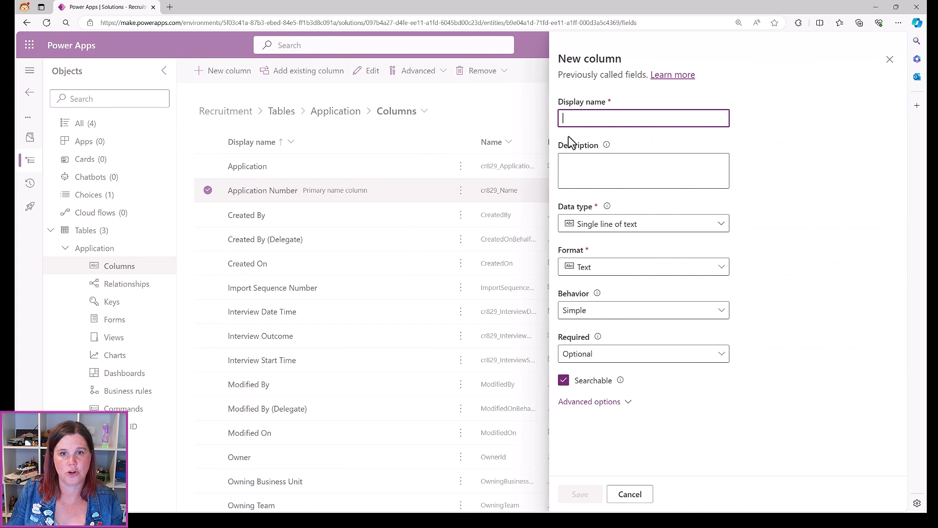
type("Comments")
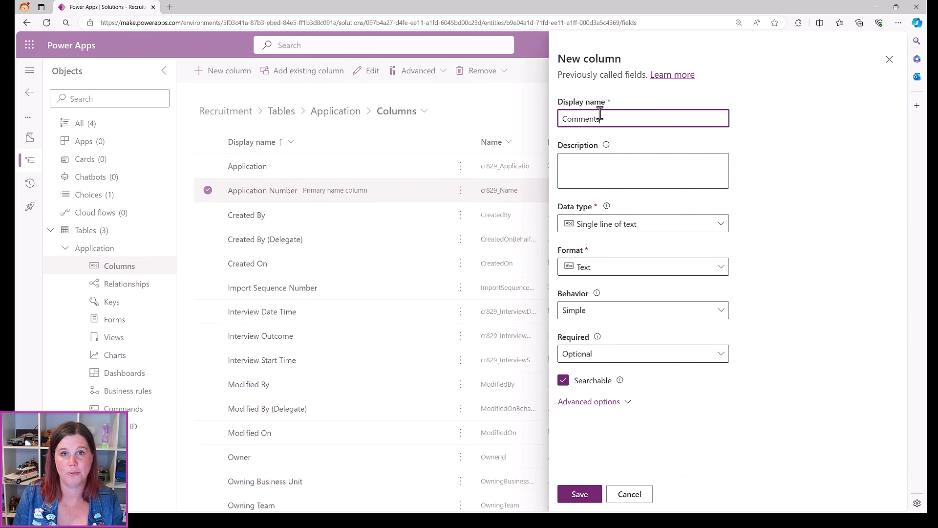
left_click(580, 223)
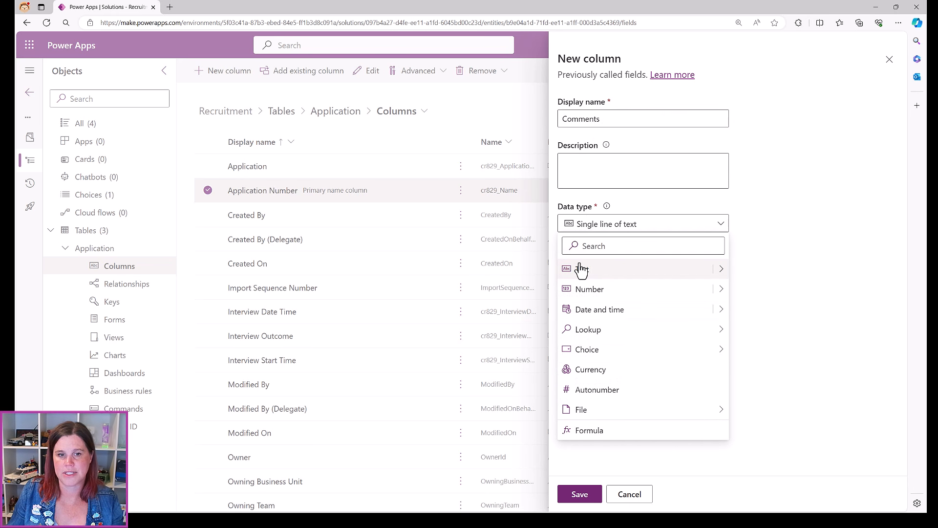
mouse_move(721, 270)
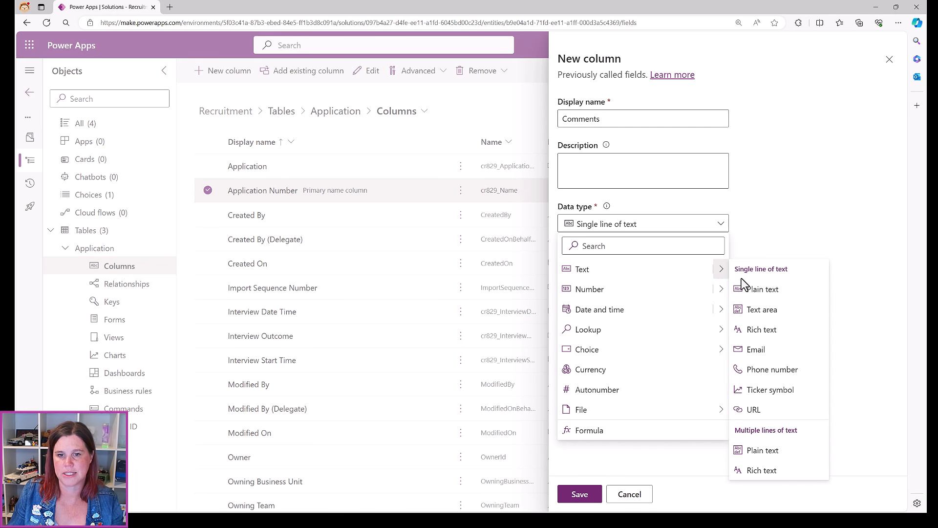
left_click(784, 329)
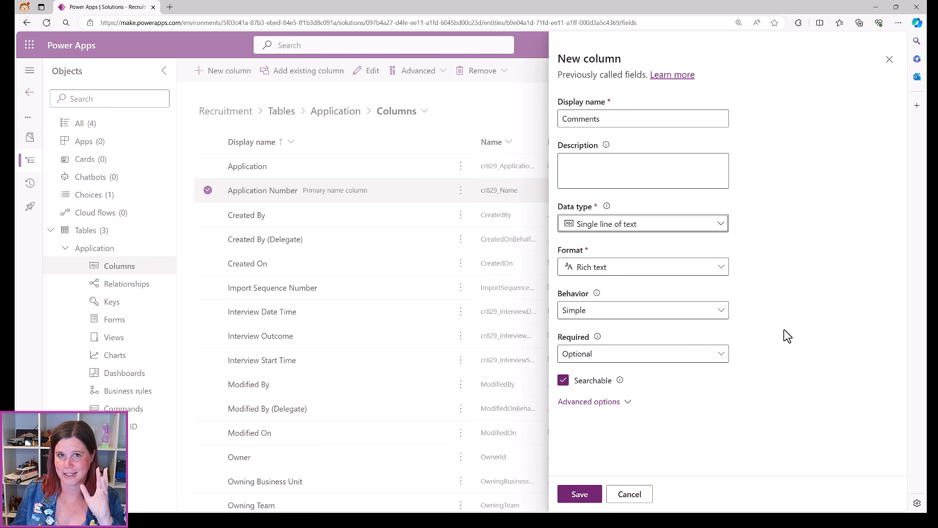
left_click(605, 404)
scroll(810, 323, "down", 4)
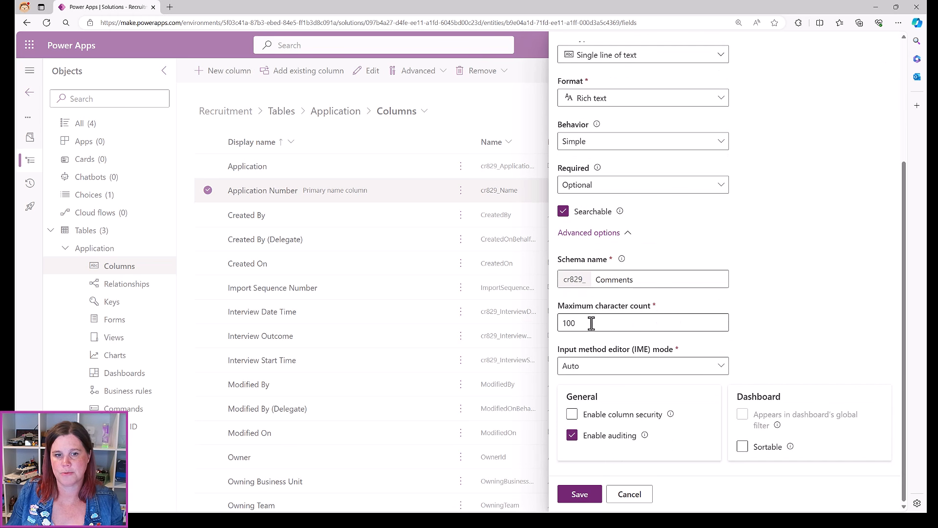
double_click(572, 323)
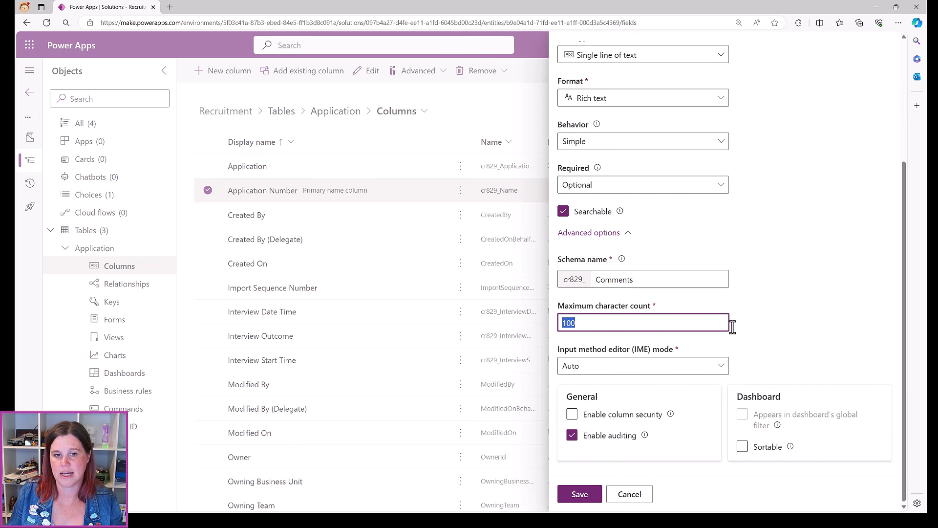
type("4000")
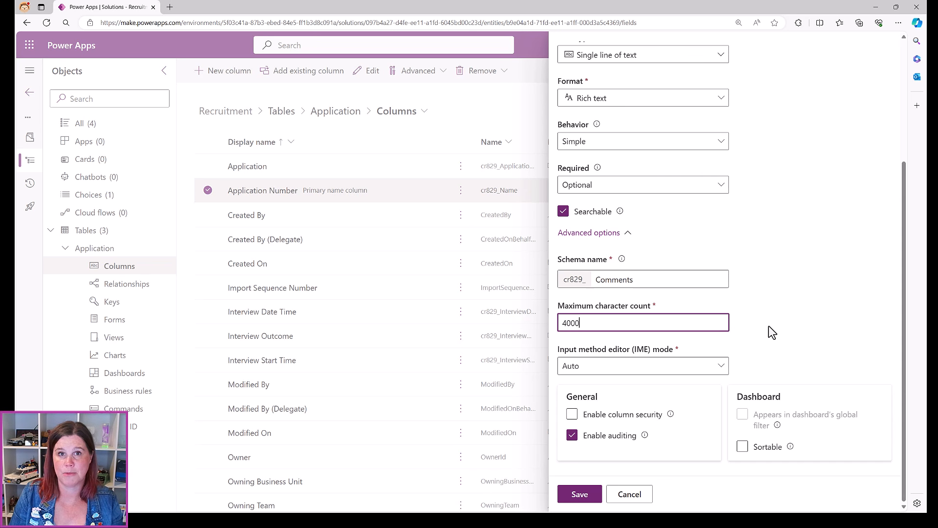
left_click(594, 495)
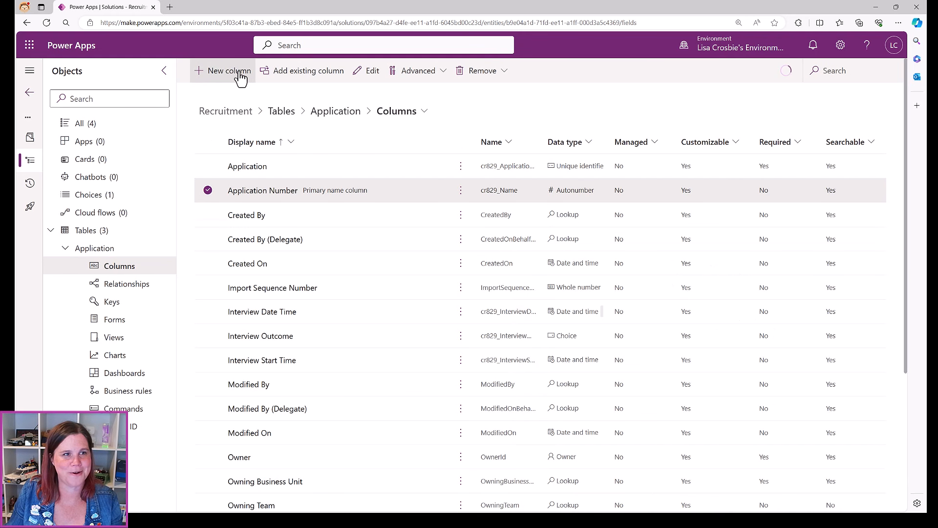
Create and save a Yes/no column named 'Reference Check Required?'
left_click(235, 71)
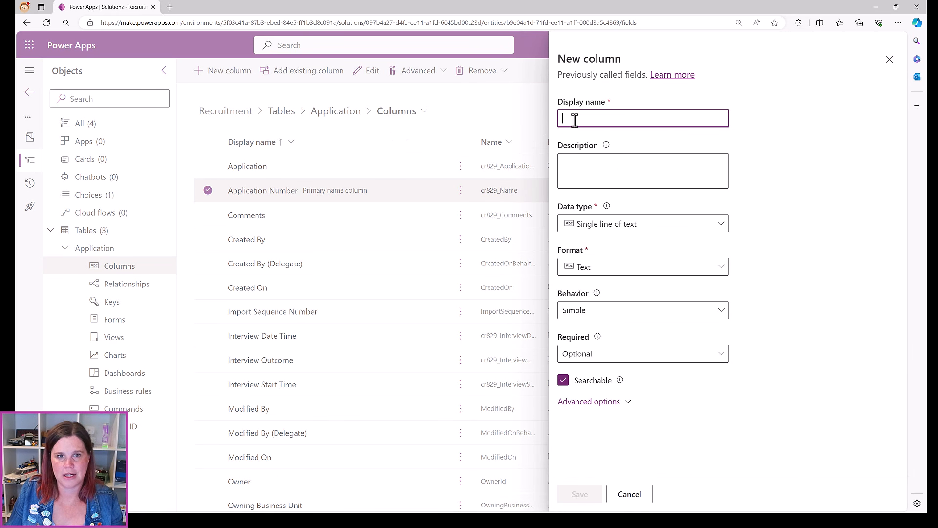
type("refe")
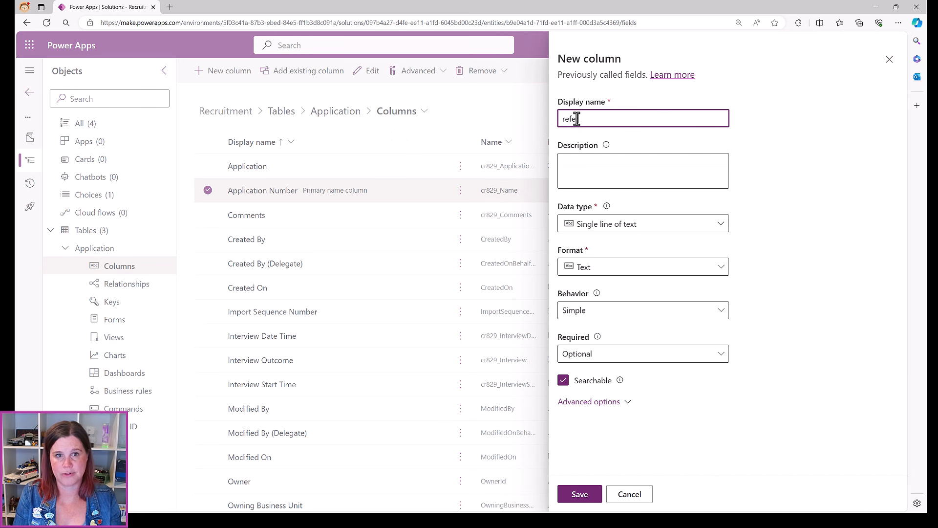
type("renc")
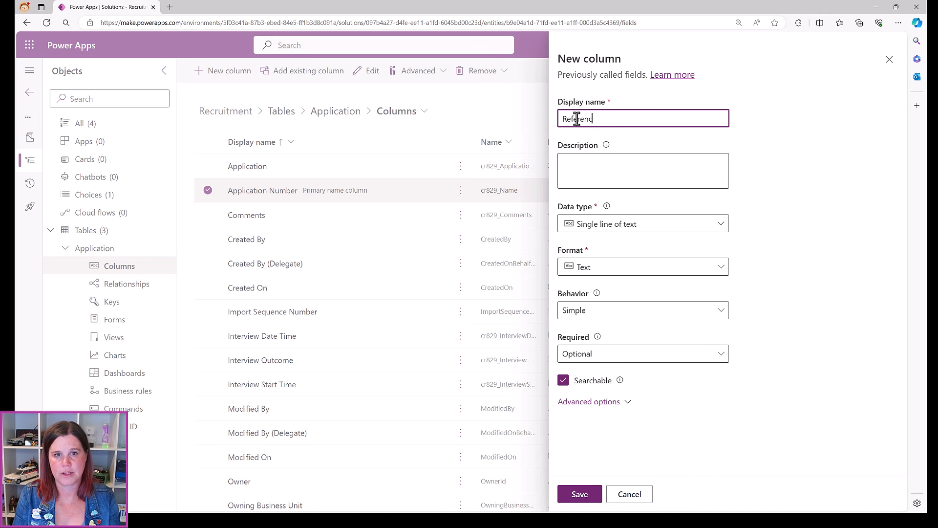
type("e Check Required?")
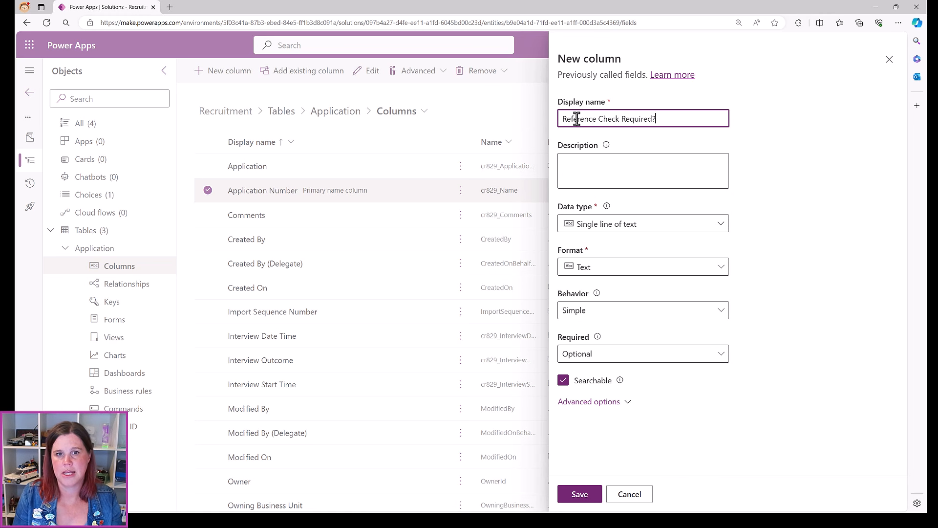
left_click(620, 224)
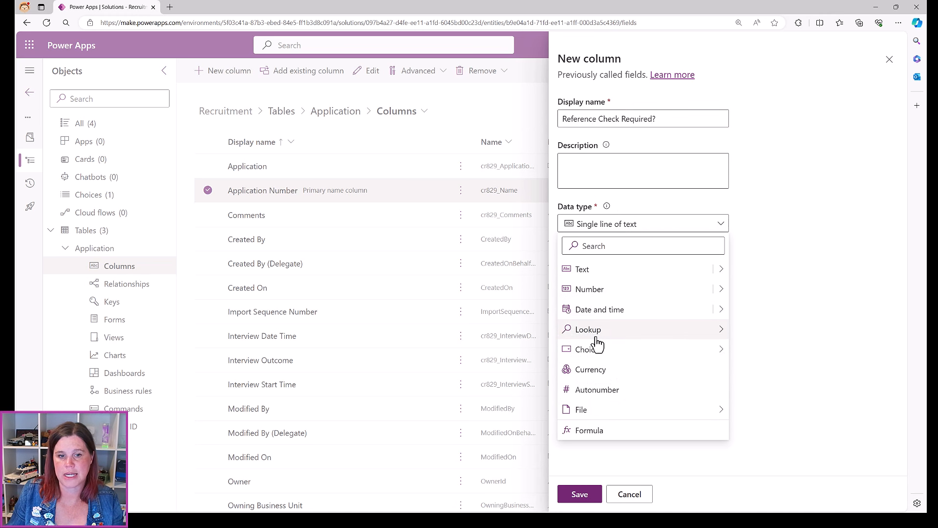
mouse_move(590, 357)
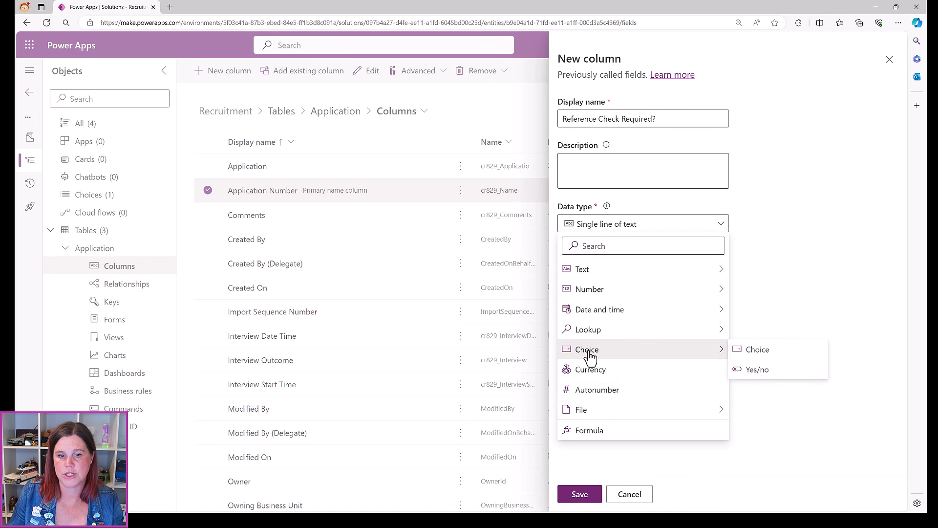
left_click(754, 372)
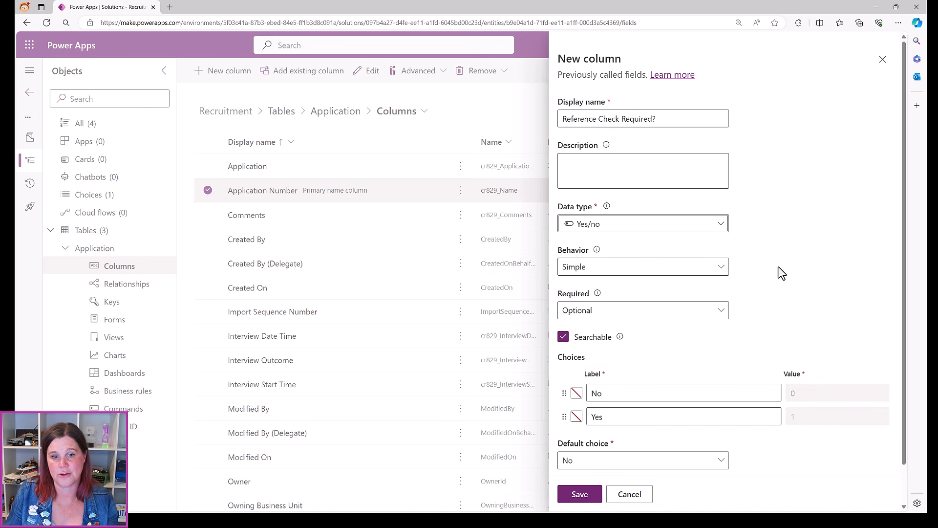
scroll(777, 267, "down", 1)
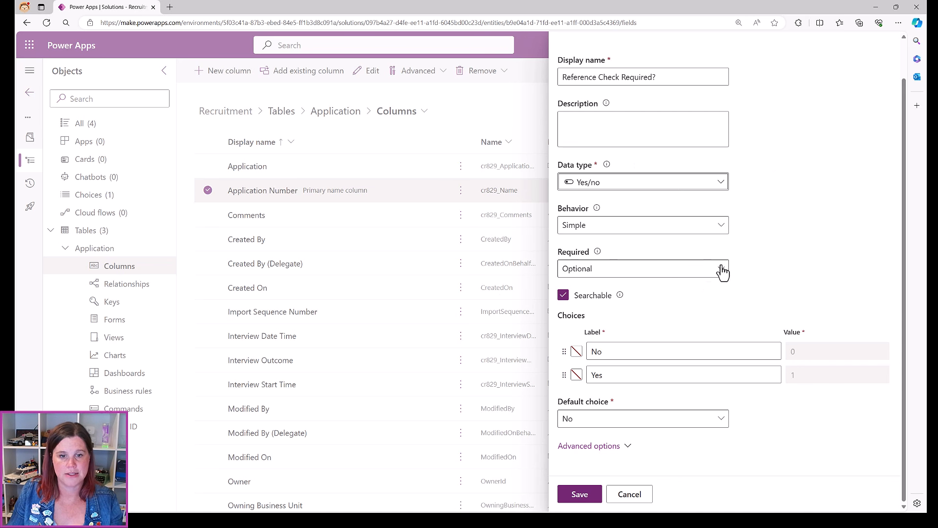
left_click(580, 494)
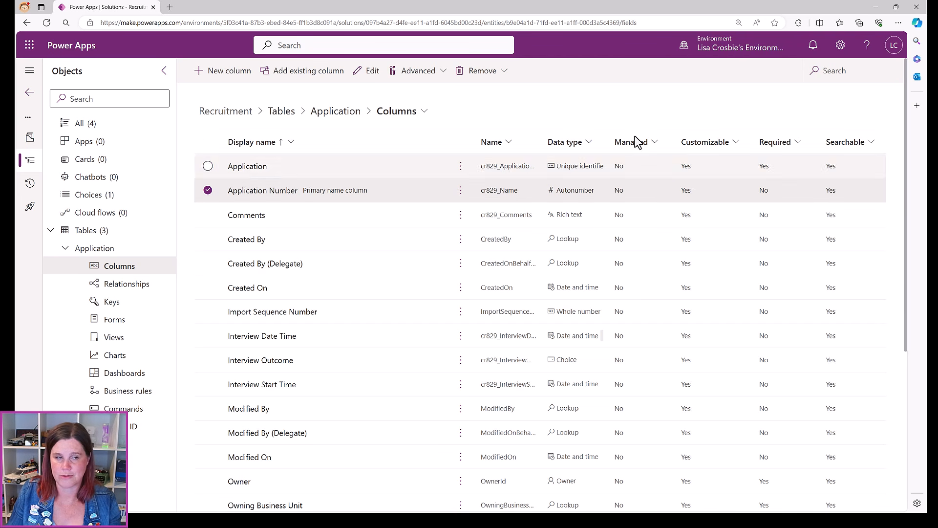
Create a Reference Check Date column of Date and time type with Date only format
left_click(215, 73)
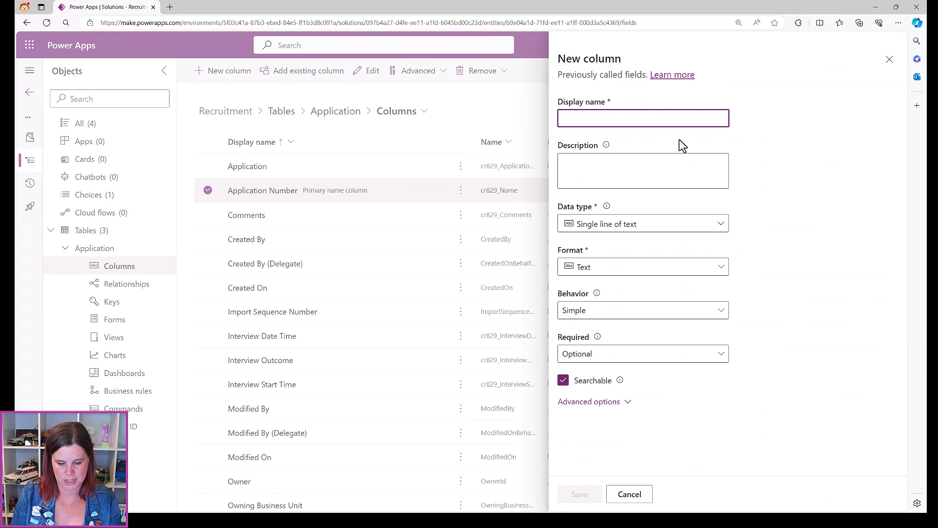
type("refere")
key("BackSpace")
key("BackSpace")
key("BackSpace")
key("BackSpace")
key("BackSpace")
key("BackSpace")
key("BackSpace")
type("Reference Check Date")
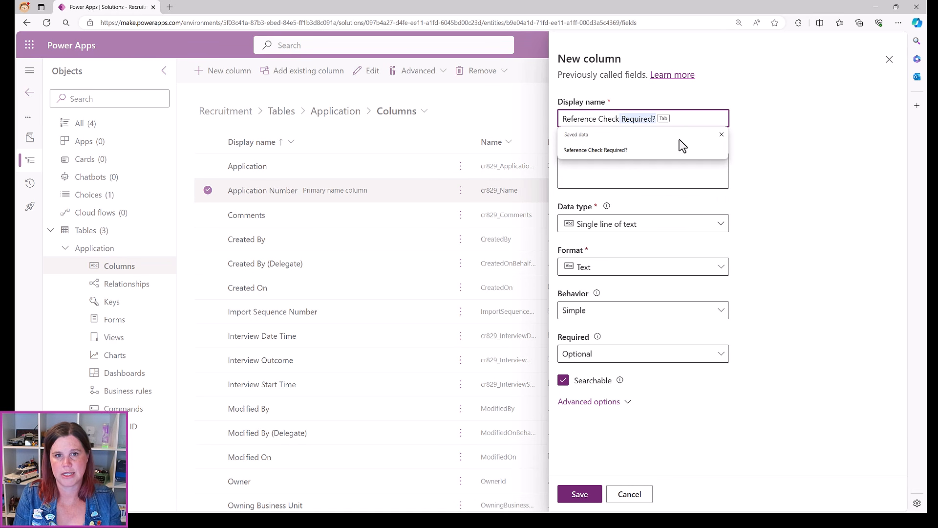
left_click(674, 224)
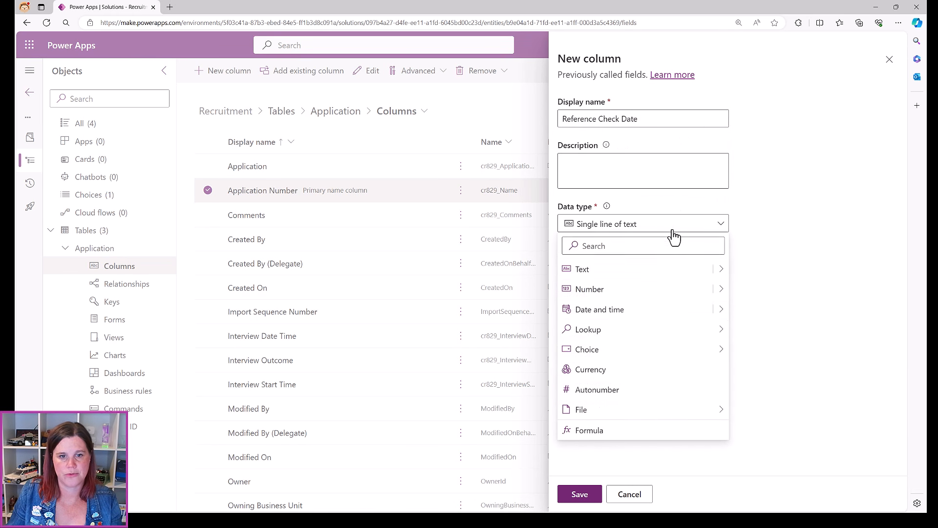
left_click(623, 311)
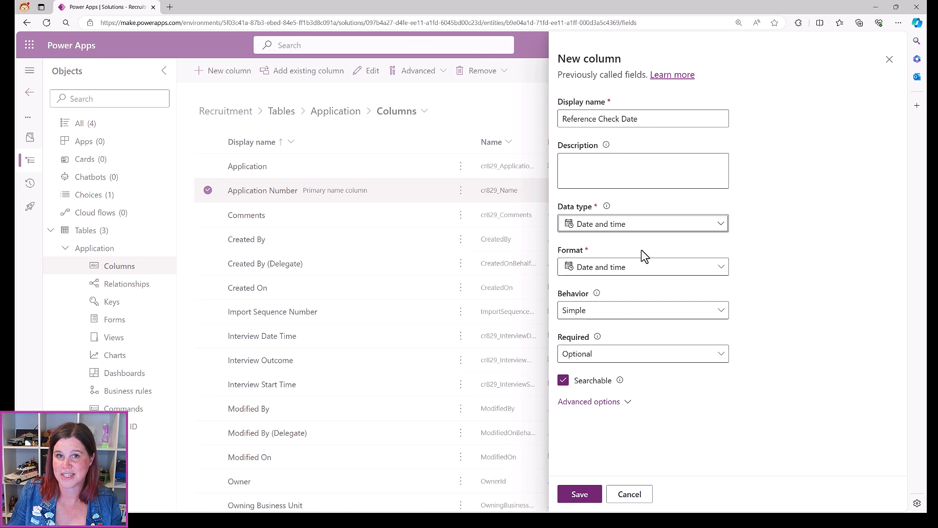
left_click(645, 274)
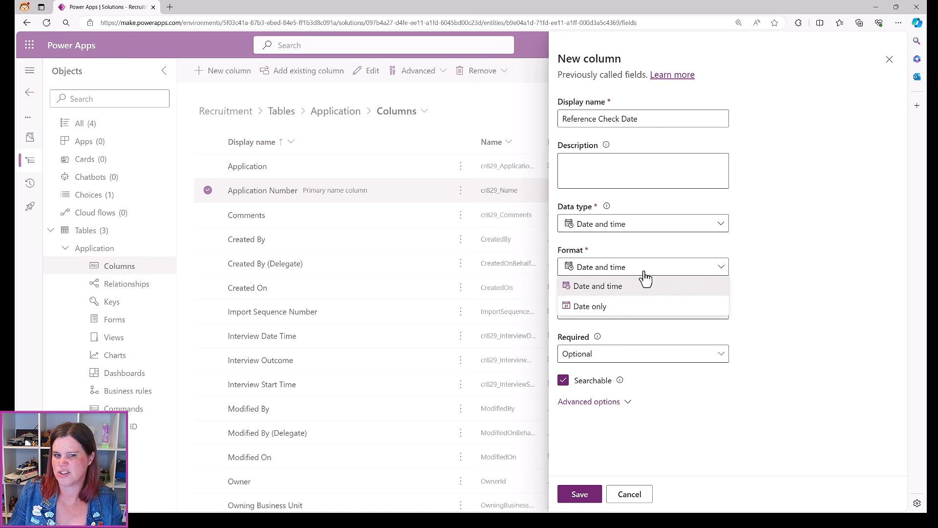
left_click(618, 306)
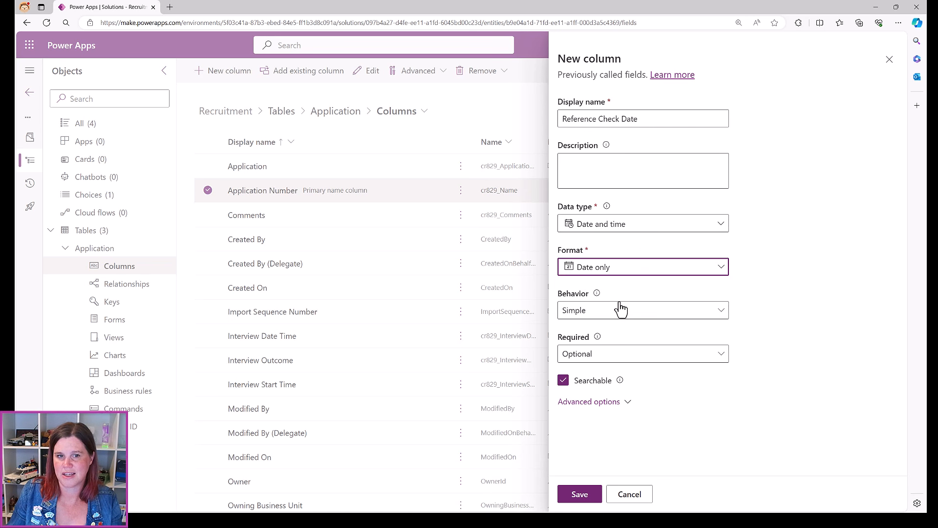
left_click(582, 494)
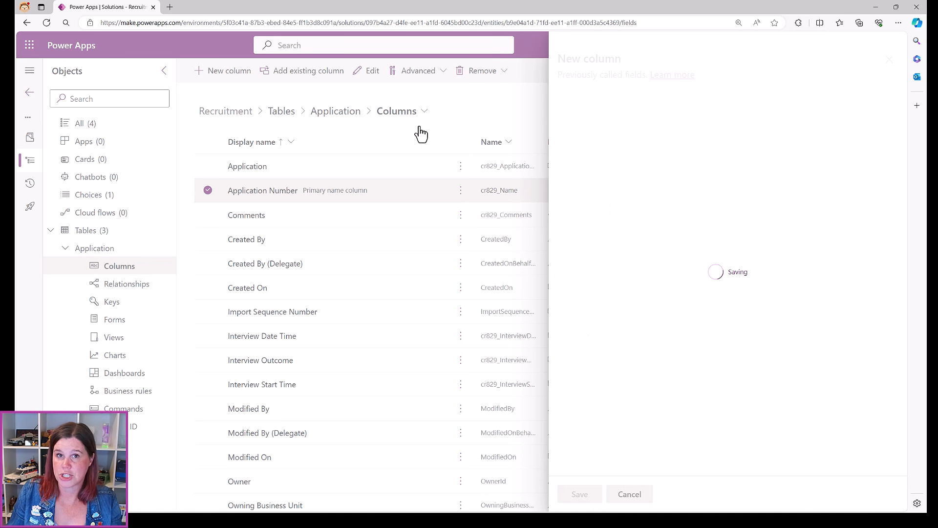
Name a new column Reference Check Outcome and make it a Choice type
left_click(229, 72)
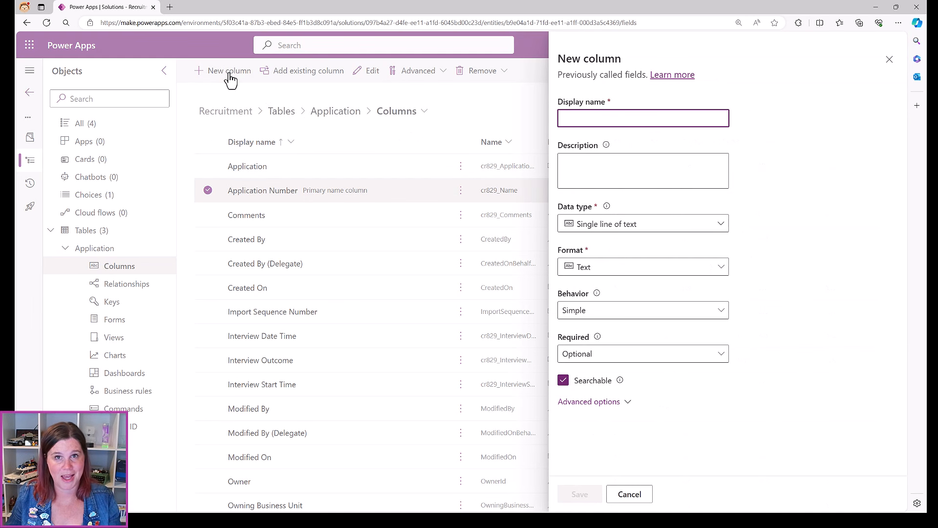
type("Referen")
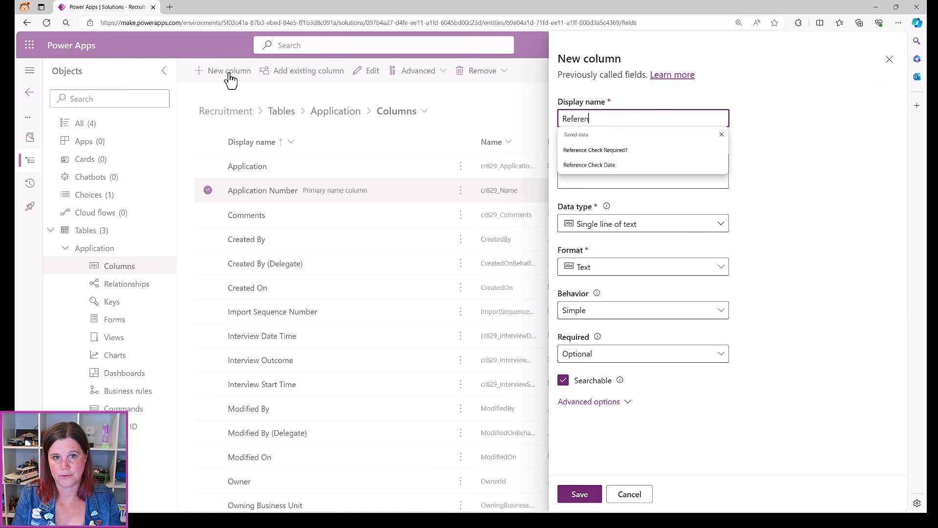
type("ce Check Outcome")
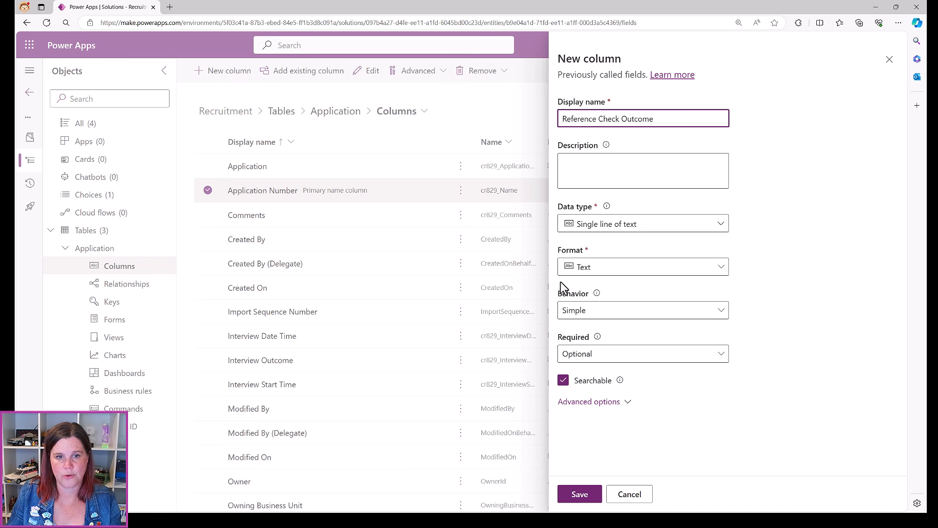
left_click(597, 230)
mouse_move(596, 350)
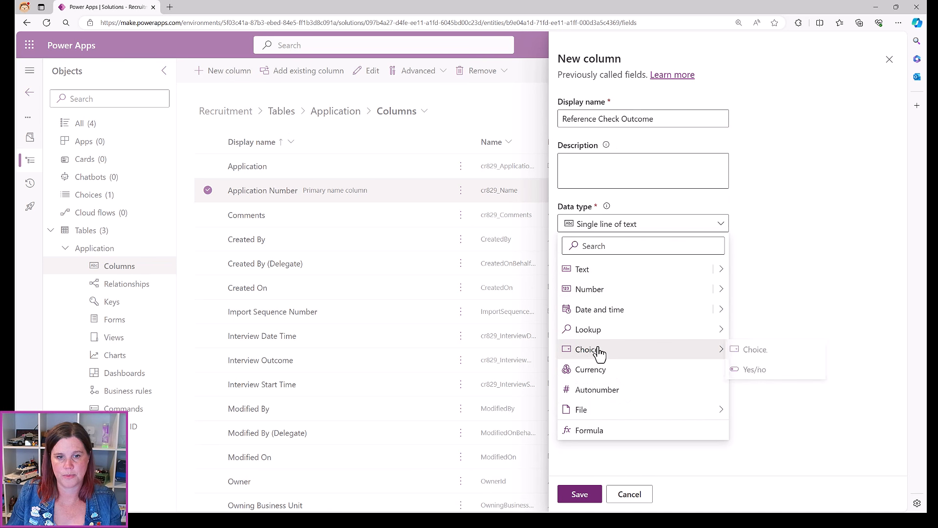
left_click(754, 357)
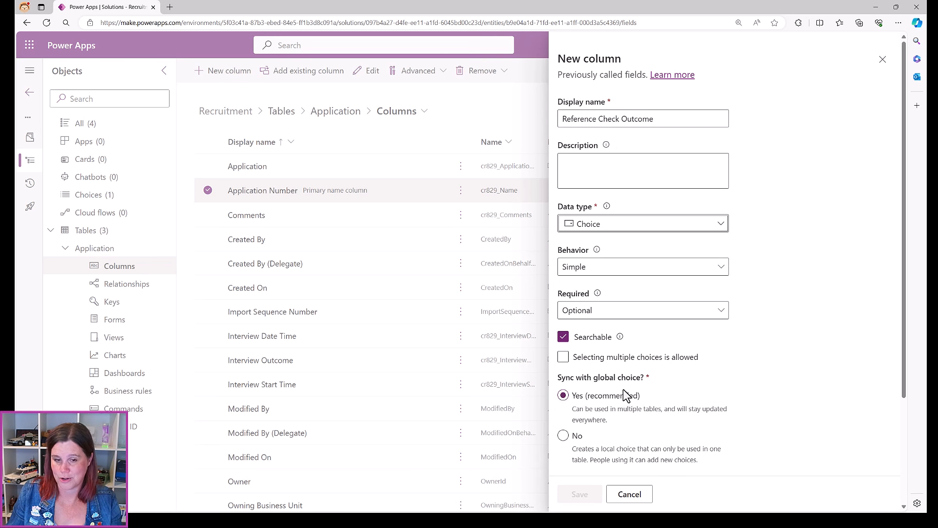
Sync the column with the global Outcome choice and save it
scroll(622, 391, "down", 3)
left_click(605, 360)
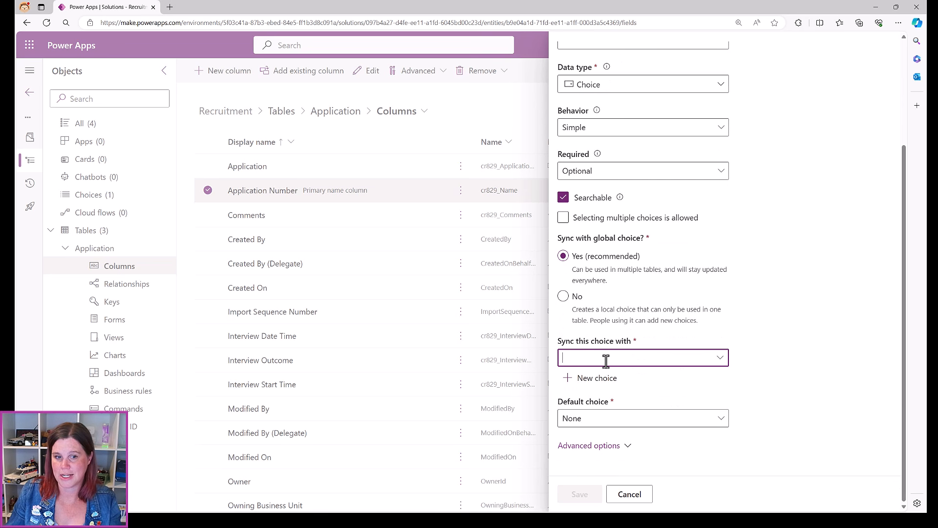
type("out")
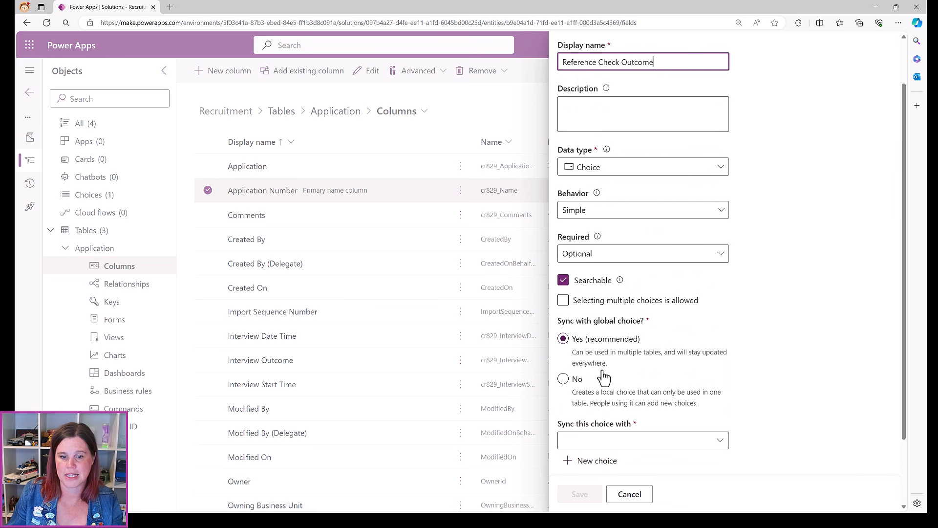
scroll(605, 372, "down", 3)
left_click(604, 357)
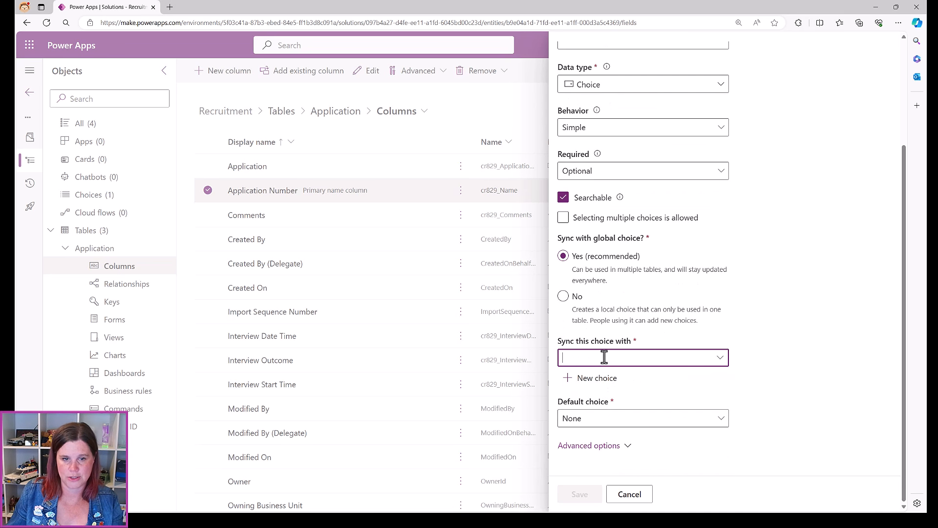
type("out")
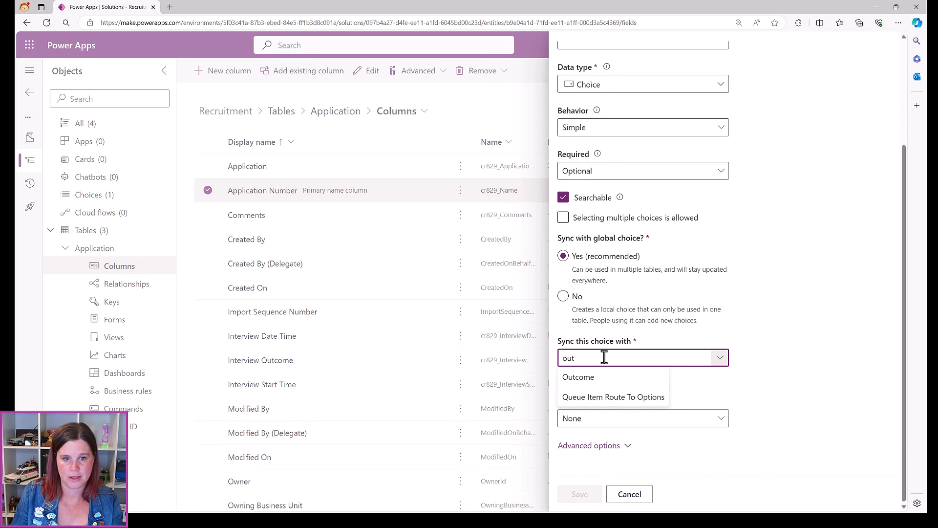
left_click(587, 381)
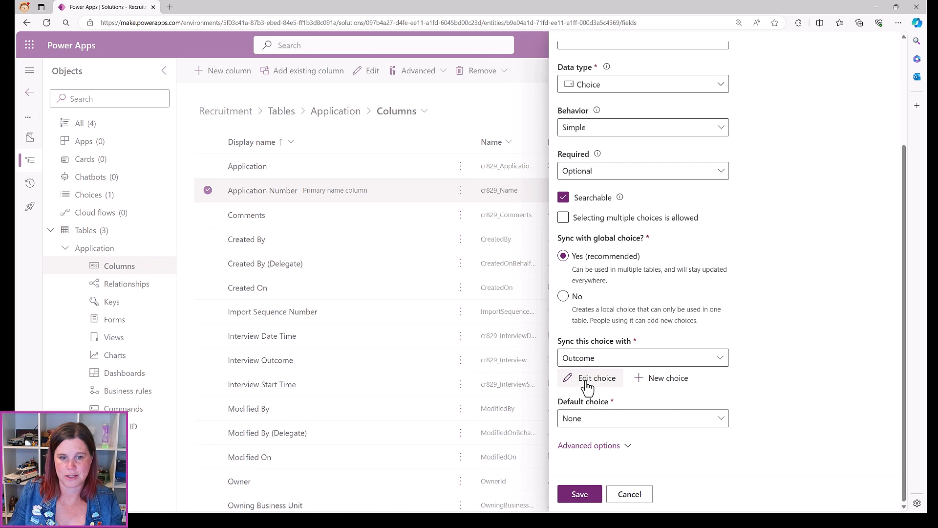
left_click(590, 494)
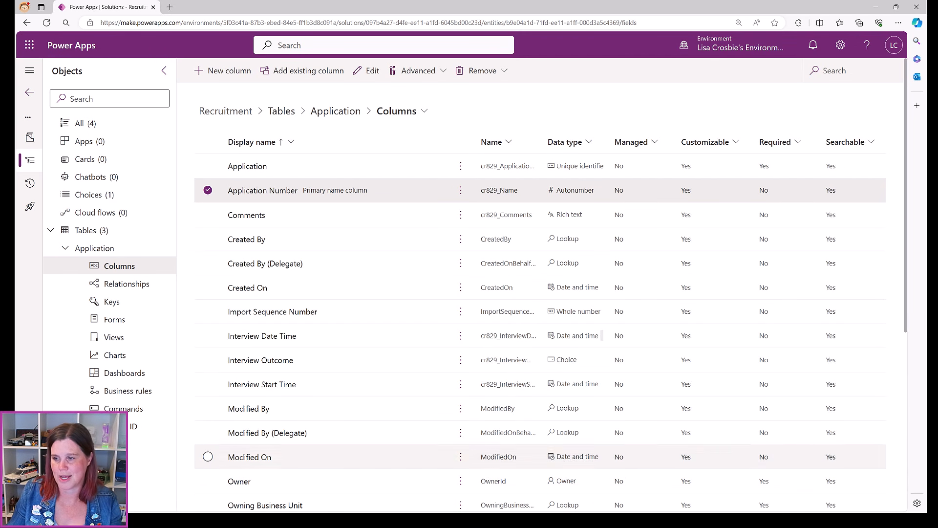
Create and save an Offer Made? column of Yes/no type
left_click(230, 71)
type("Offer Made?")
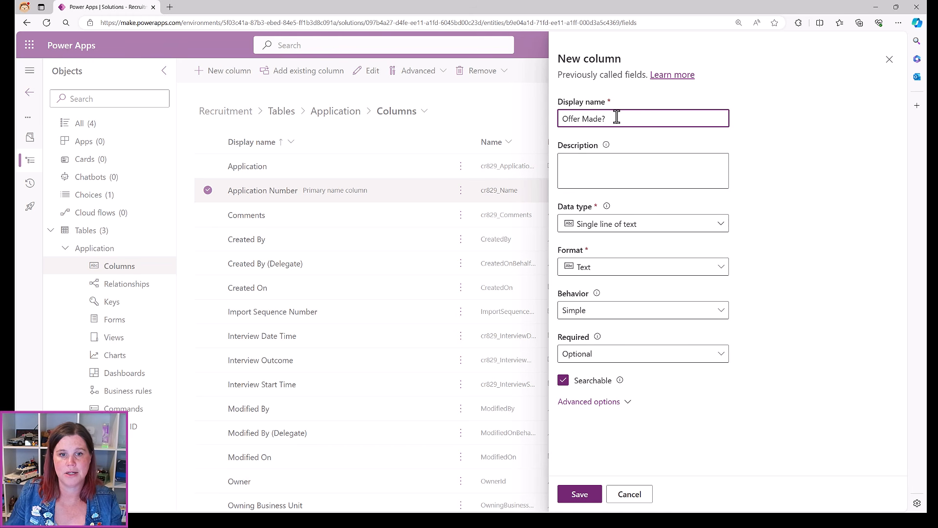
left_click(639, 230)
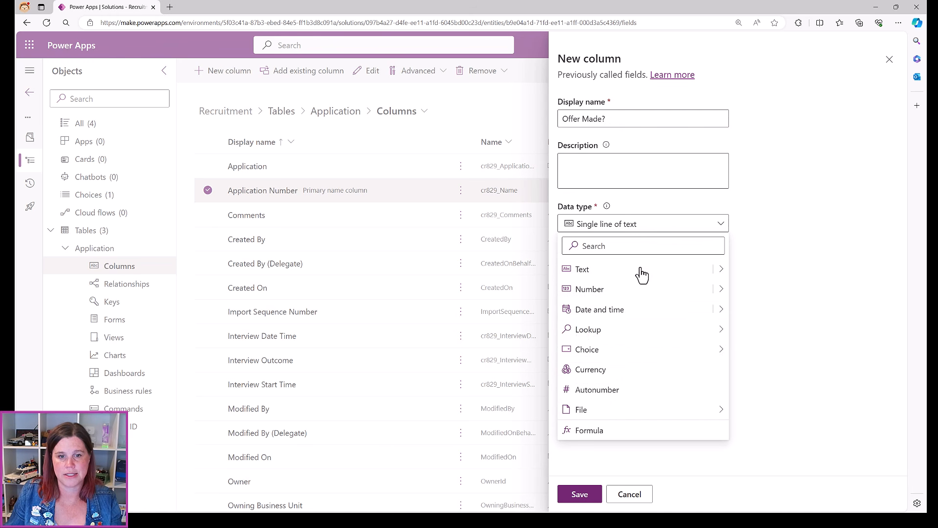
mouse_move(657, 353)
left_click(760, 369)
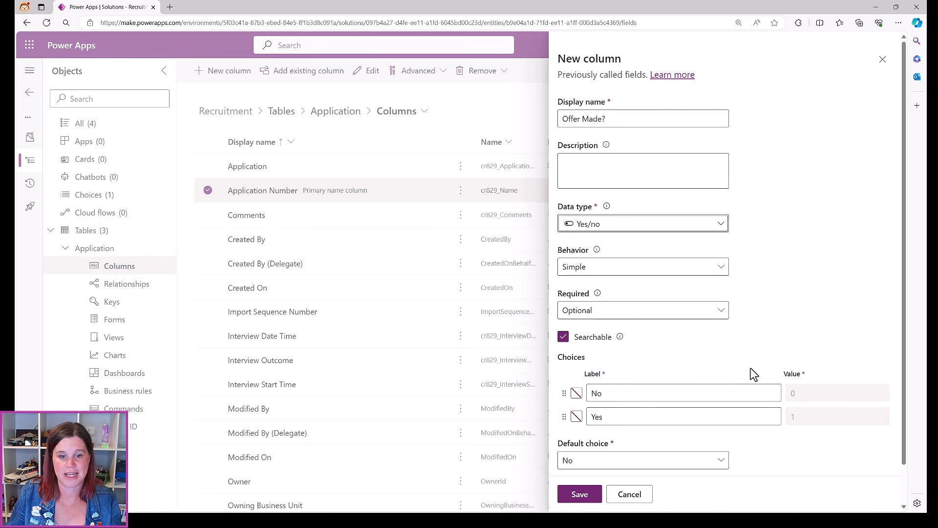
left_click(582, 494)
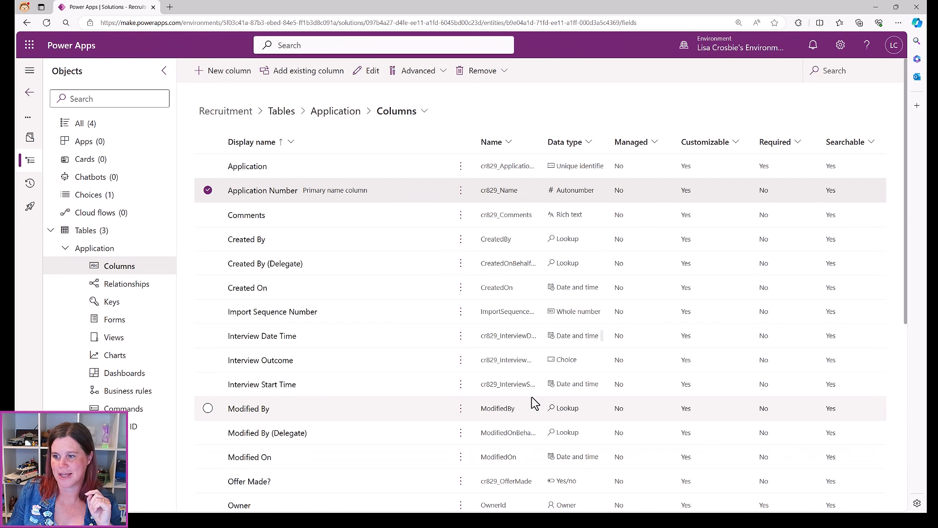
Open the Application table's Relationships list and look through its default system relationships
left_click(336, 111)
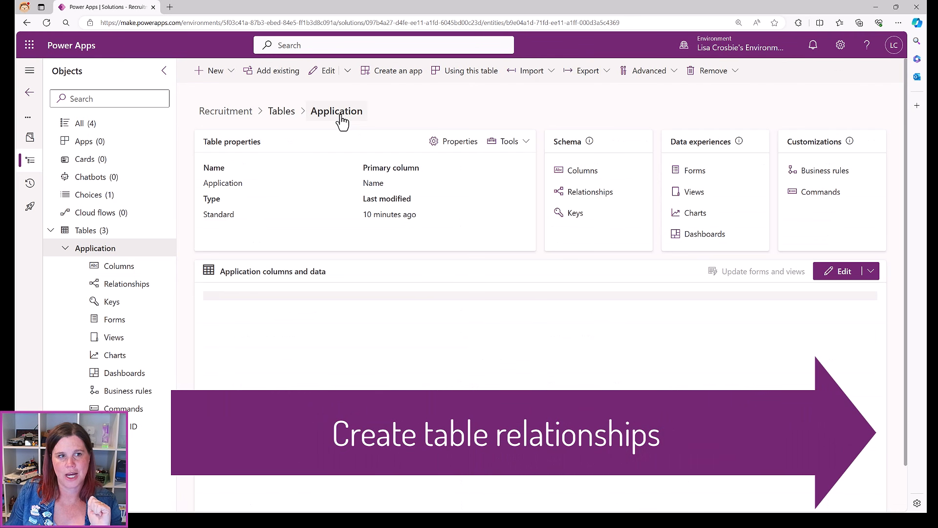
left_click(605, 198)
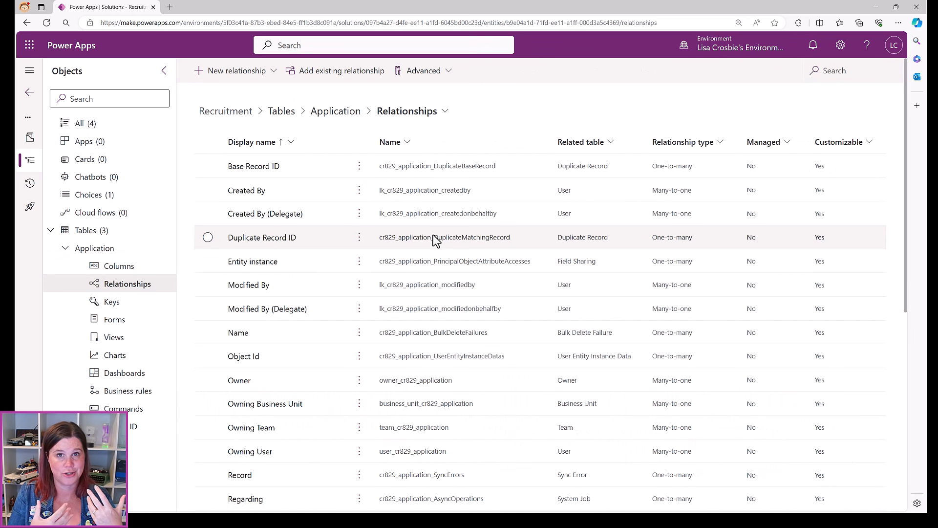
scroll(358, 306, "down", 7)
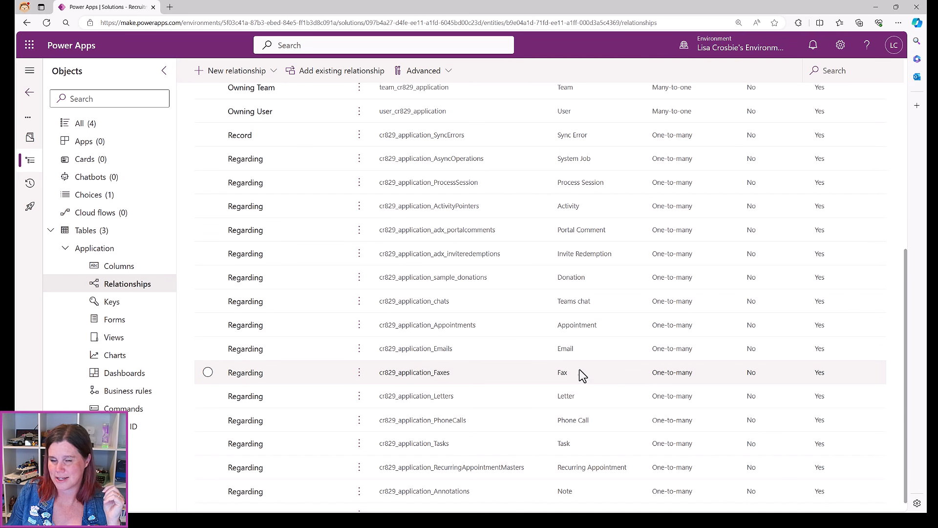
scroll(608, 342, "down", 1)
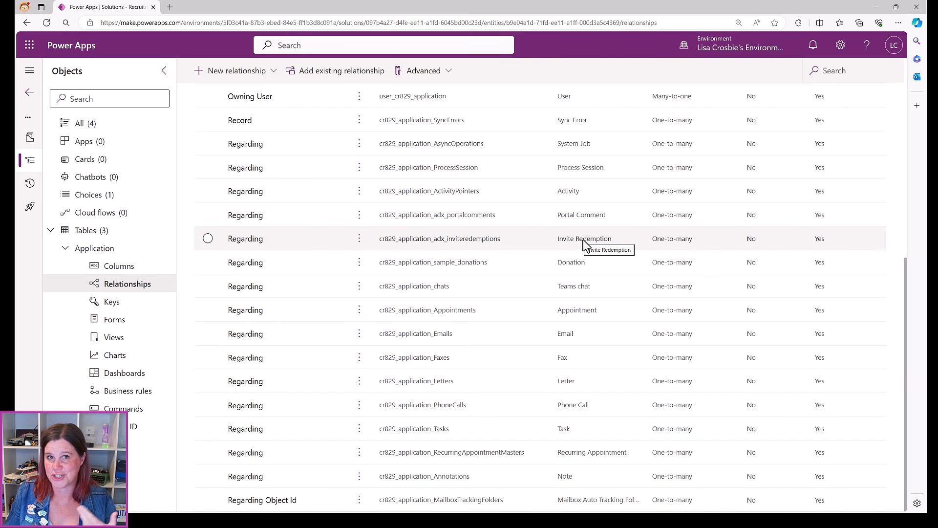
scroll(584, 244, "up", 8)
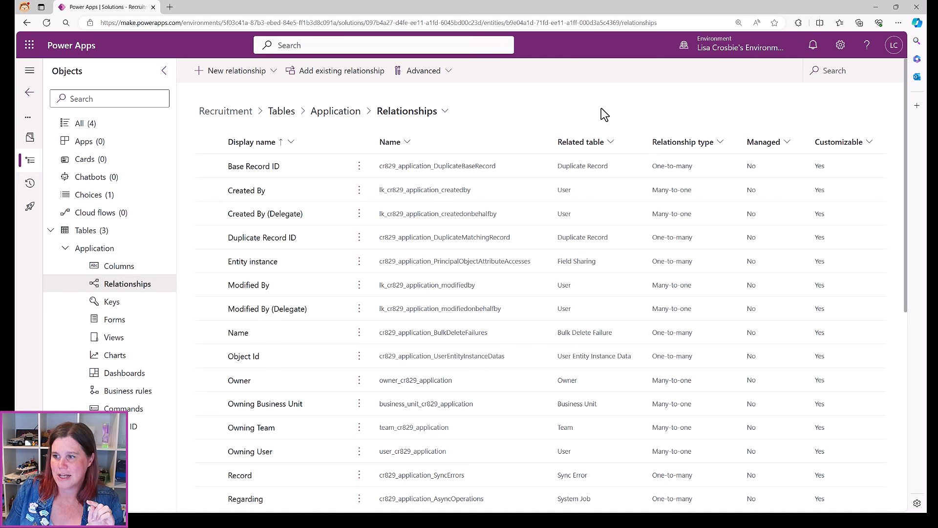
Return to the Application overview and bring up the New > Relationship options
left_click(336, 111)
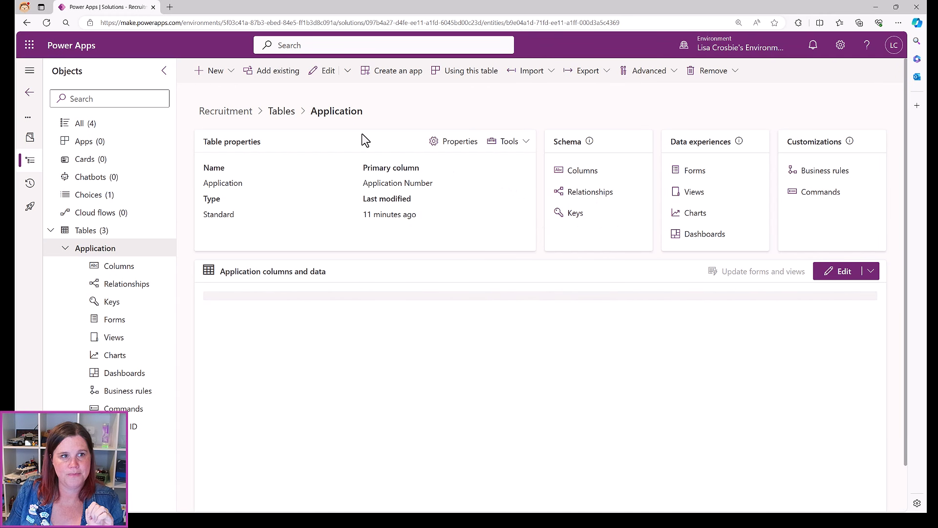
left_click(231, 77)
mouse_move(227, 138)
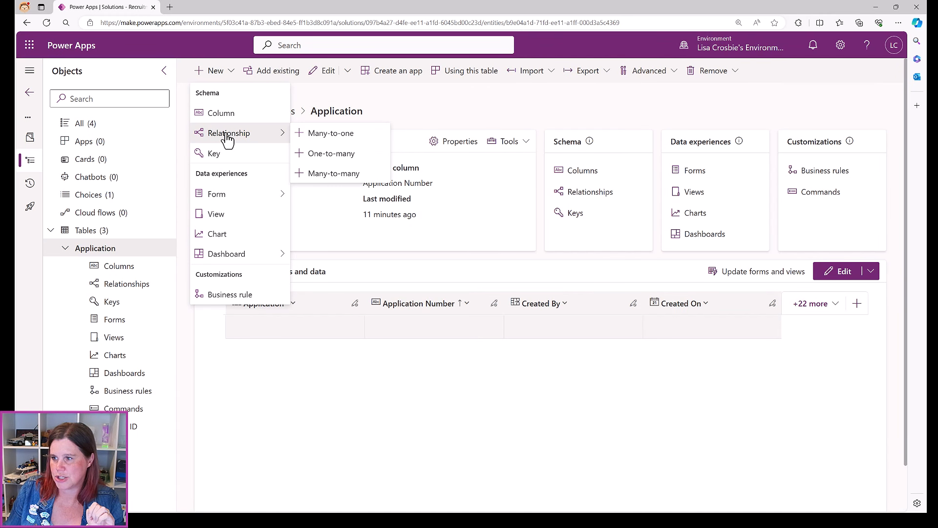
Start a many-to-one relationship and choose Role as the related table
left_click(323, 135)
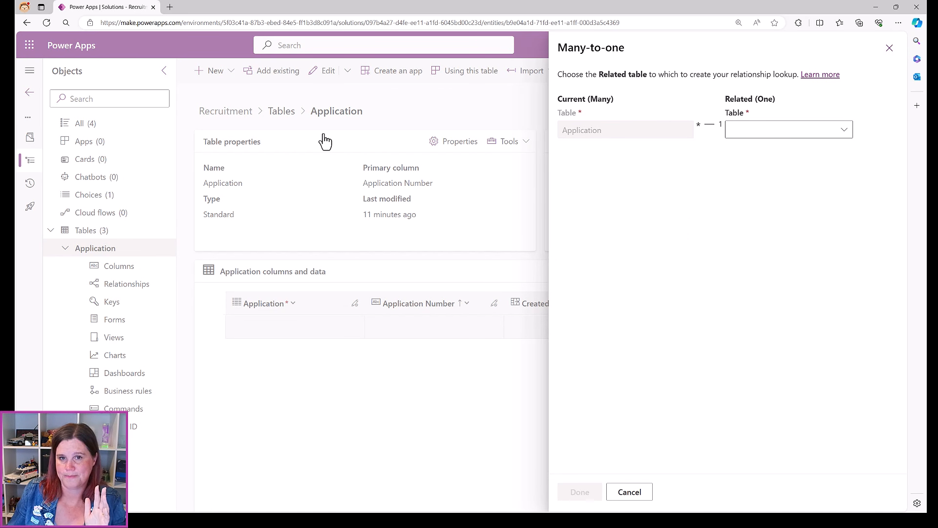
left_click(805, 130)
type("reo")
key("BackSpace")
key("BackSpace")
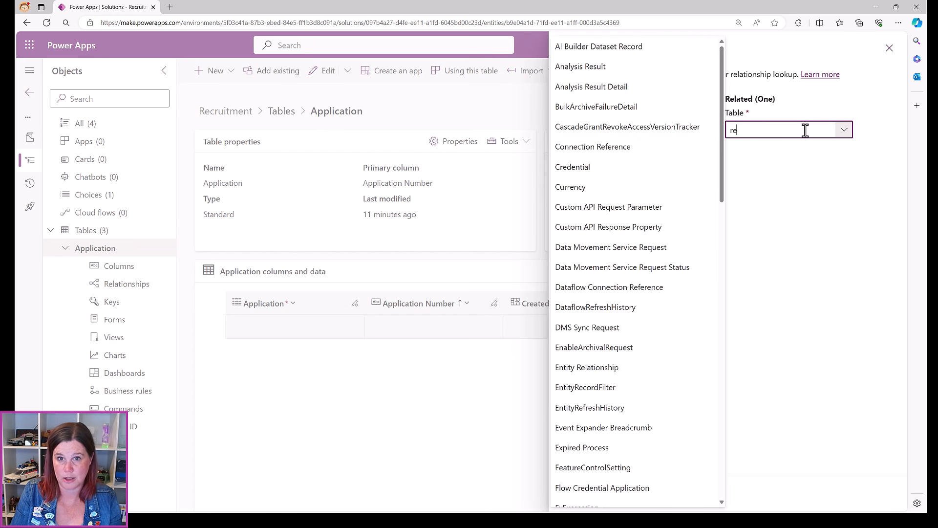
type("ol")
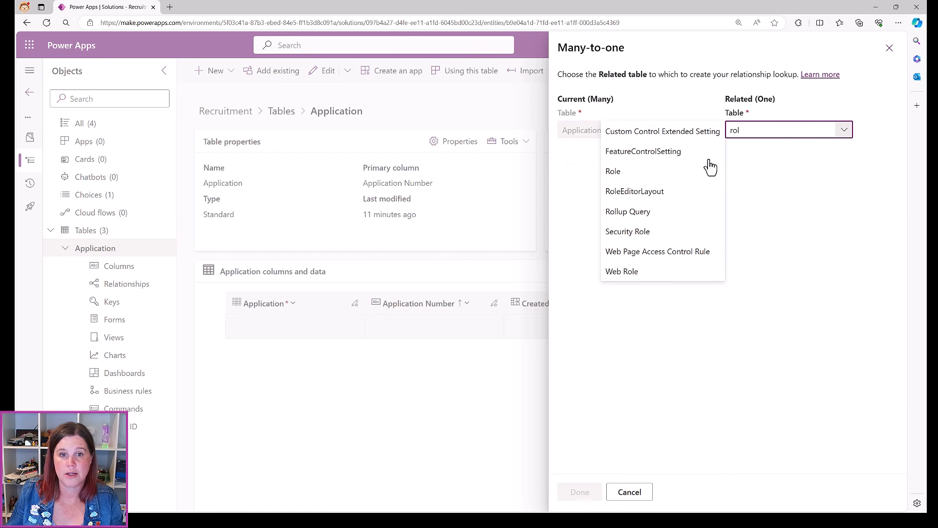
type("e")
left_click(638, 172)
scroll(603, 412, "down", 20)
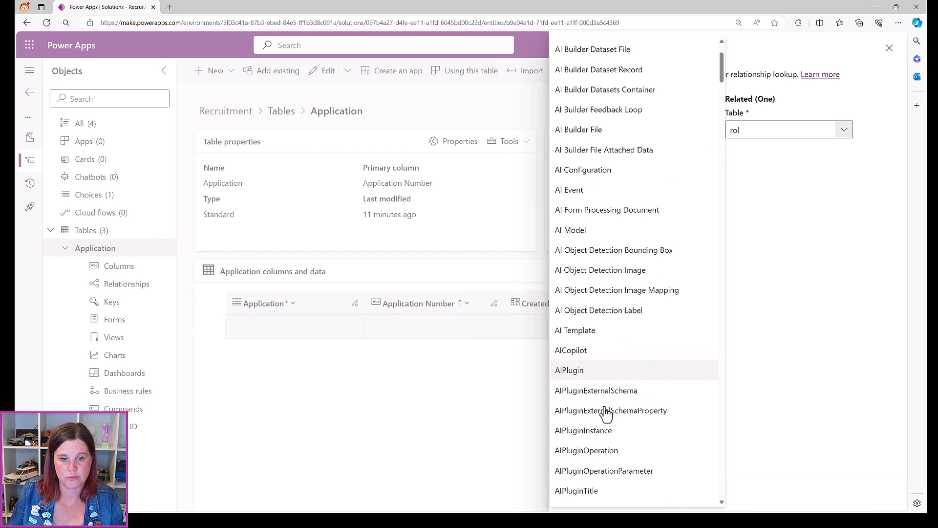
scroll(601, 420, "down", 10)
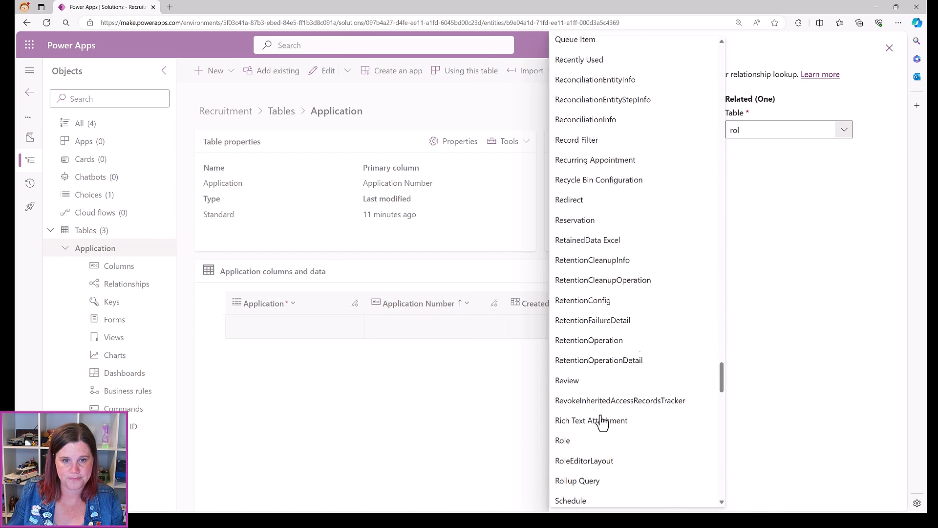
left_click(569, 356)
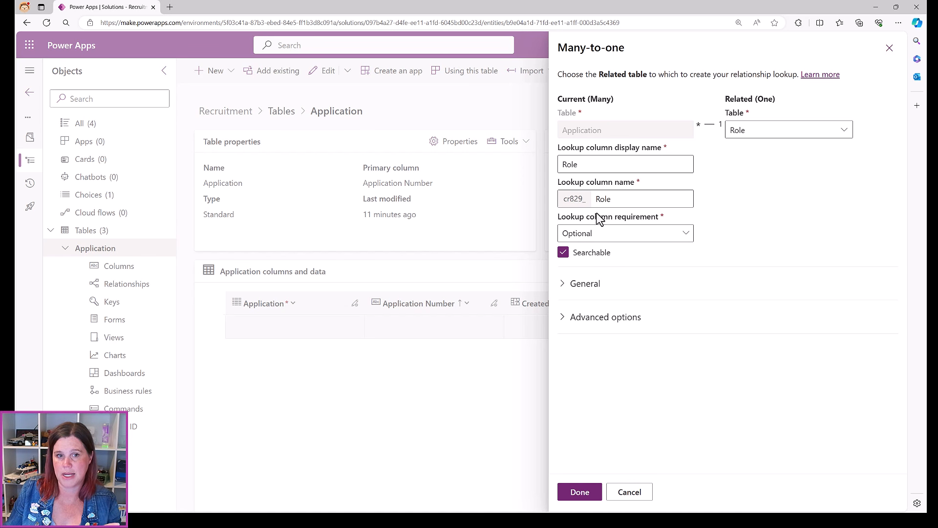
Keep the Role lookup Optional and create the relationship
left_click(592, 239)
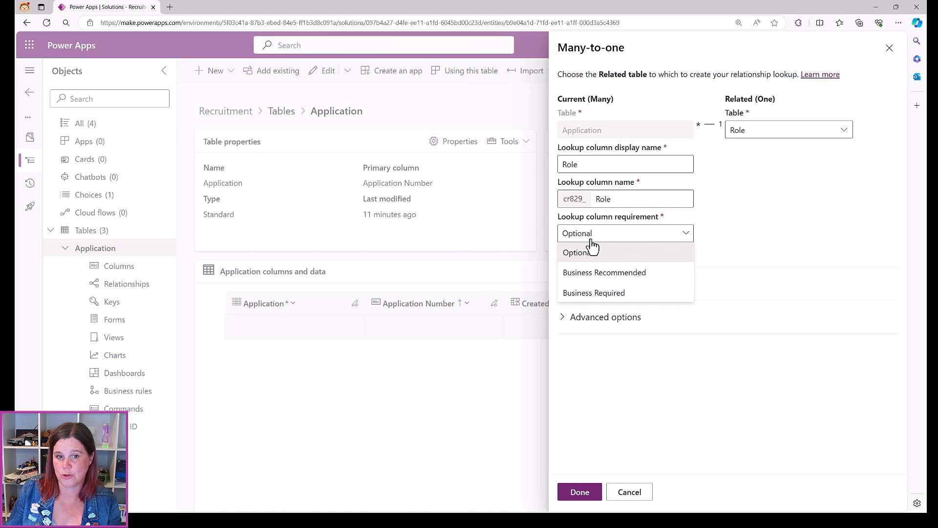
left_click(808, 218)
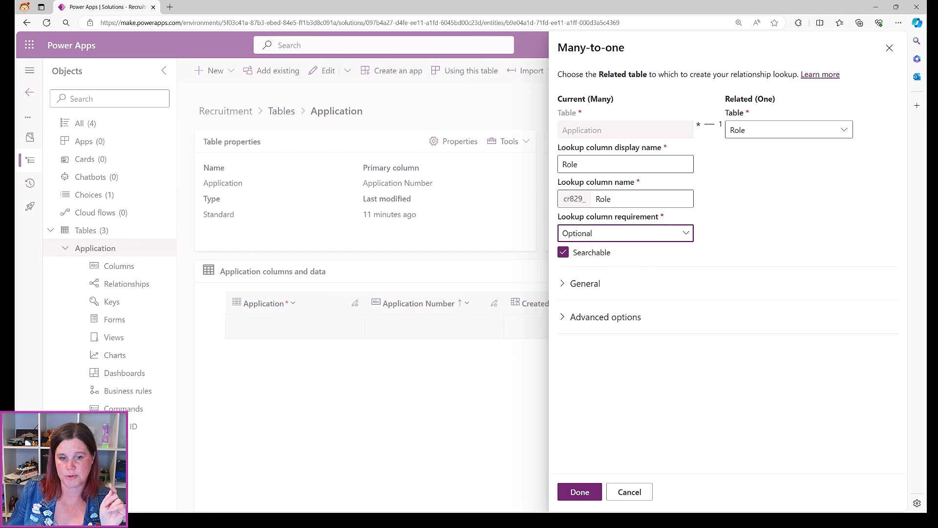
left_click(587, 495)
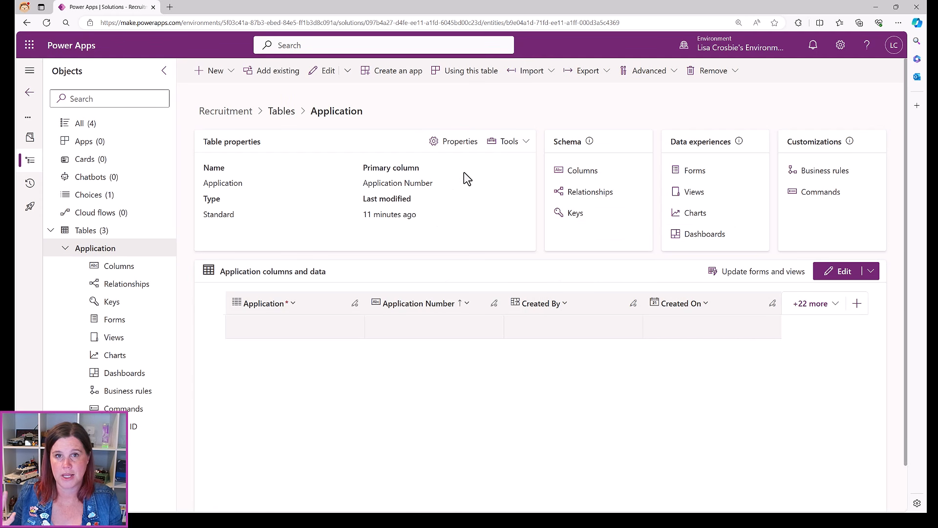
Scroll the Application column list to confirm the new Role lookup column
left_click(591, 172)
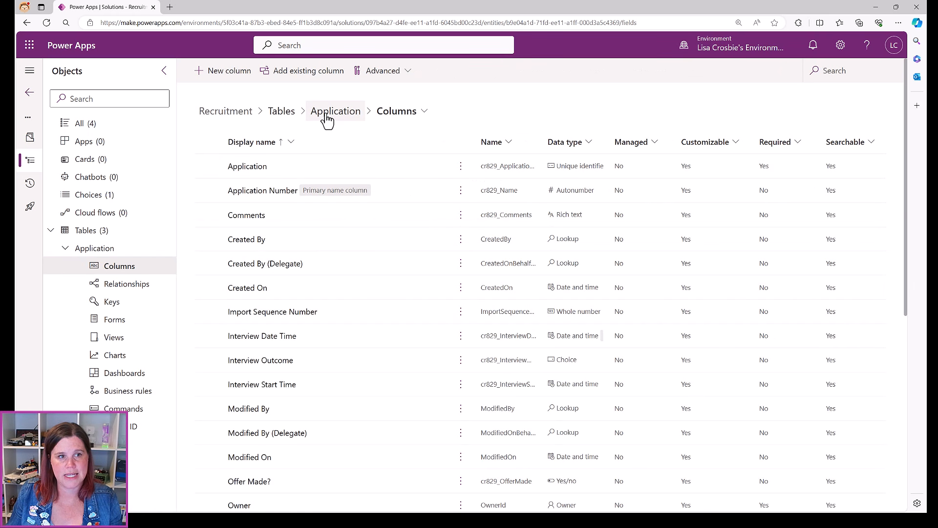
scroll(344, 271, "down", 5)
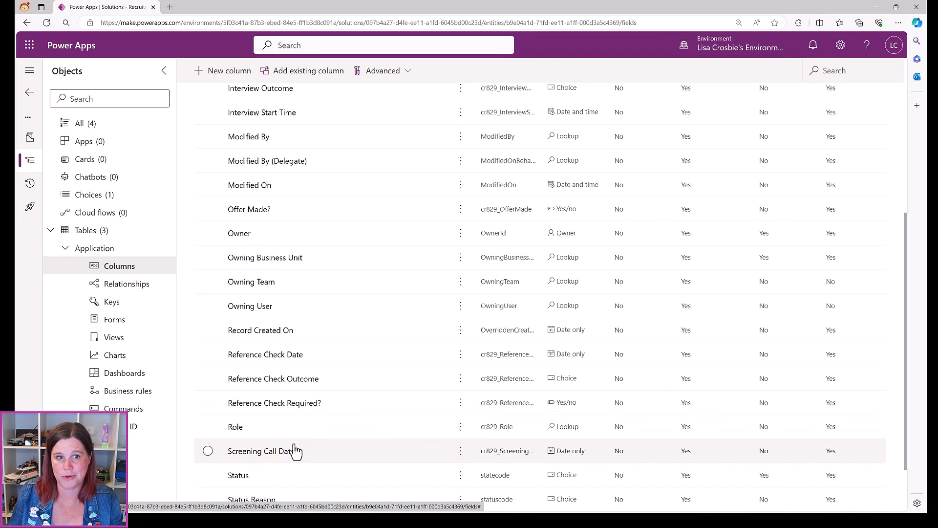
scroll(398, 202, "down", 1)
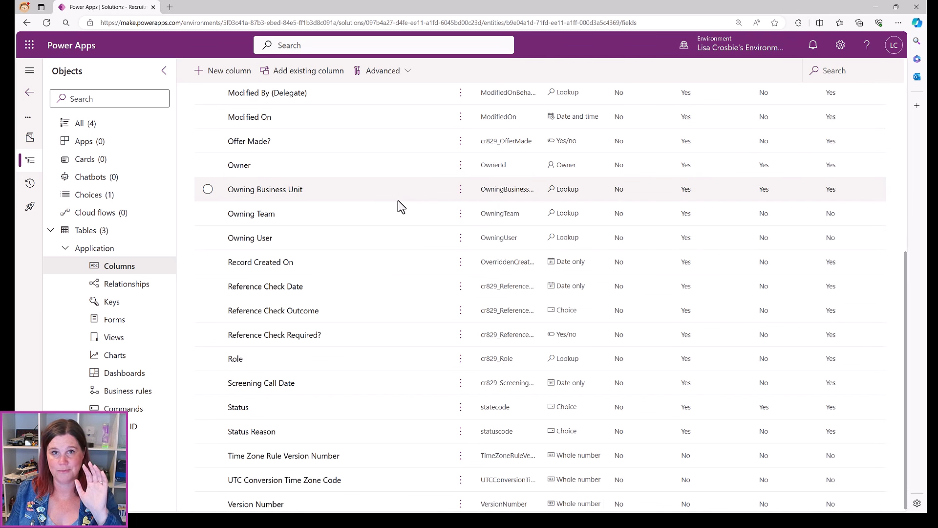
scroll(398, 200, "up", 6)
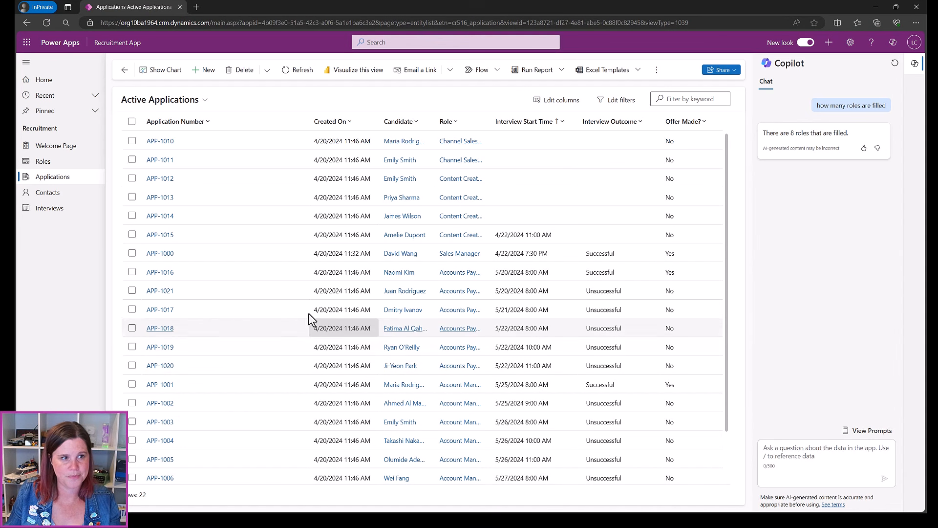
Open application APP-1014 at 125% zoom, then go back to the table design window
left_click(161, 216)
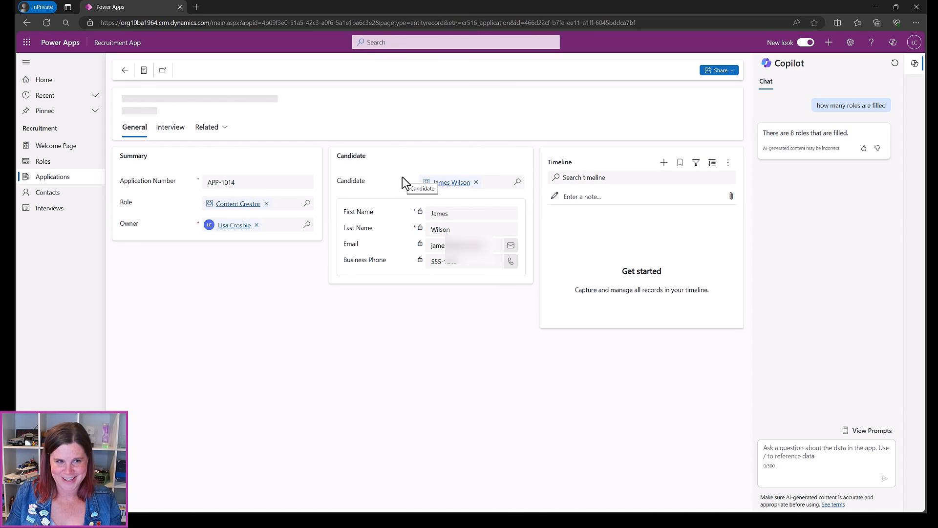
key("ctrl+plus")
key("ctrl+plus")
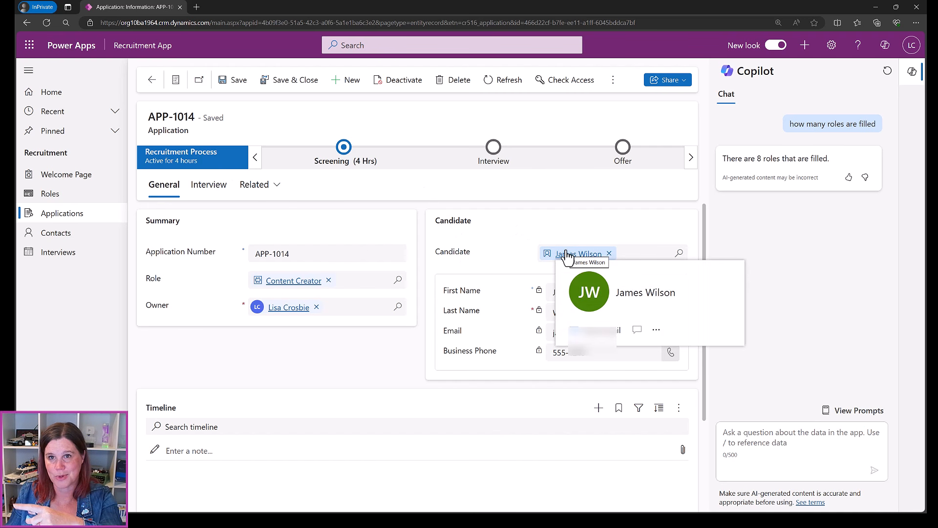
left_click(875, 6)
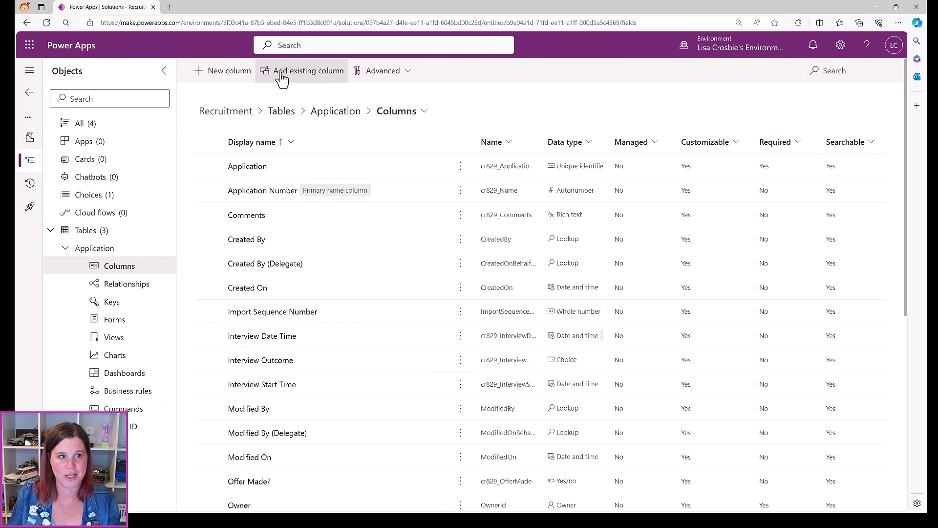
Name a new column Candidate and make it a Lookup type
left_click(229, 72)
type("Candidate")
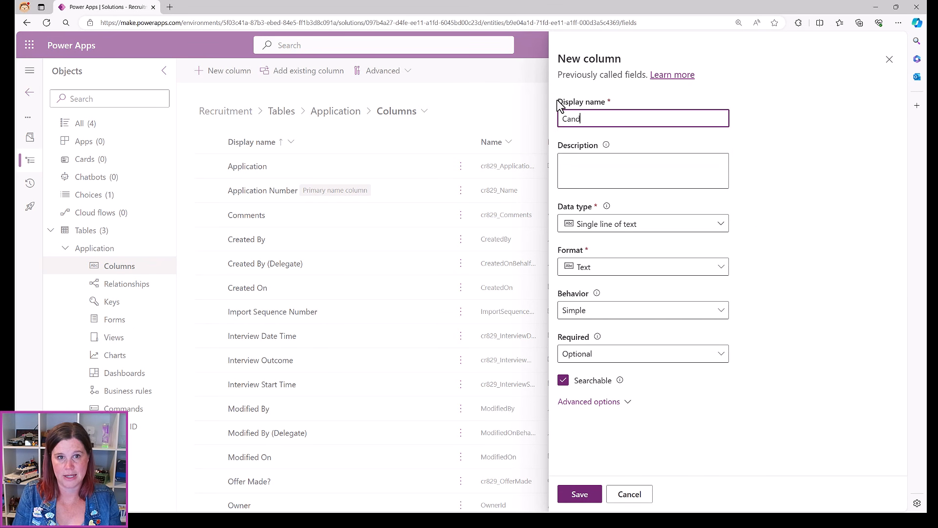
left_click(620, 223)
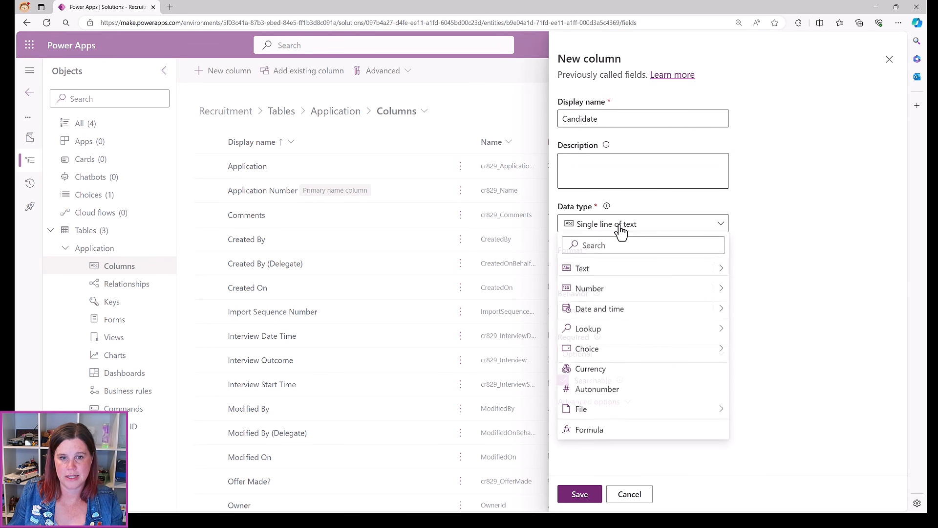
mouse_move(625, 336)
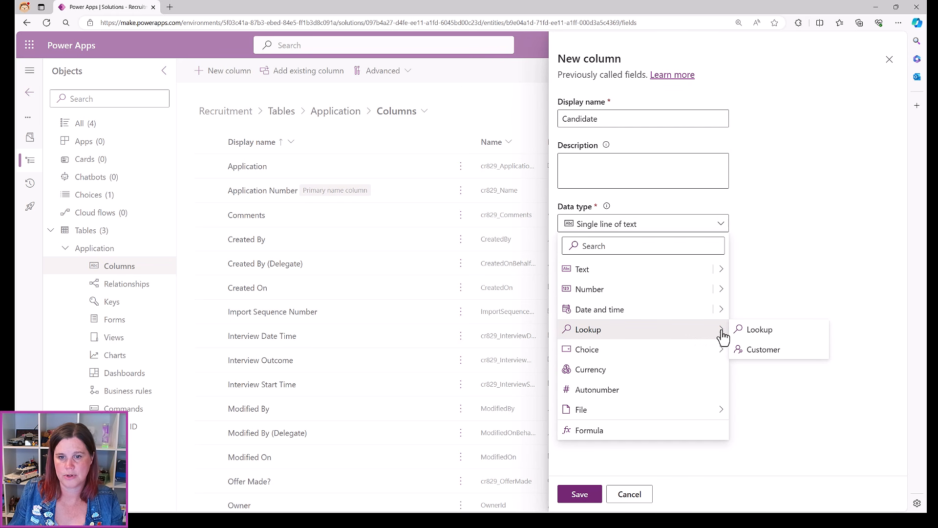
left_click(757, 330)
Point the Candidate lookup at the Contact table and save it
left_click(592, 333)
type("contac")
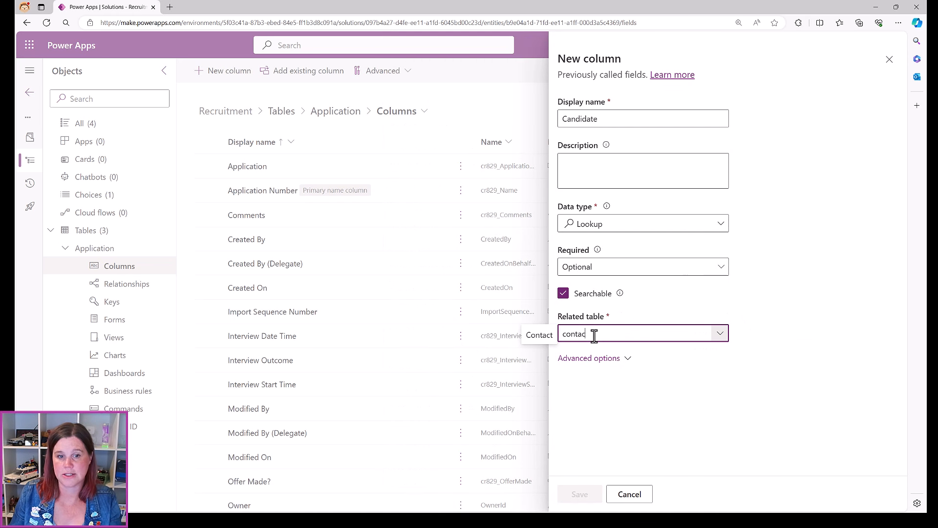
left_click(520, 339)
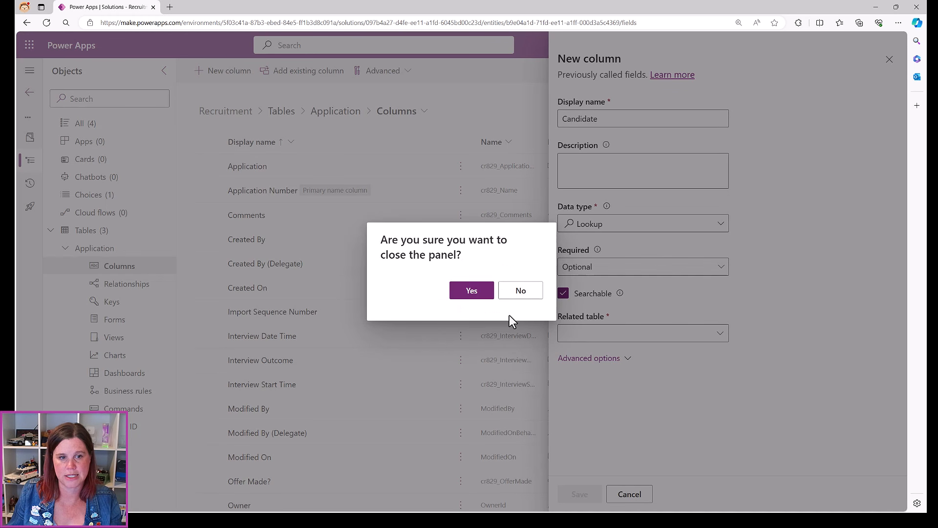
left_click(508, 295)
left_click(582, 333)
type("cont")
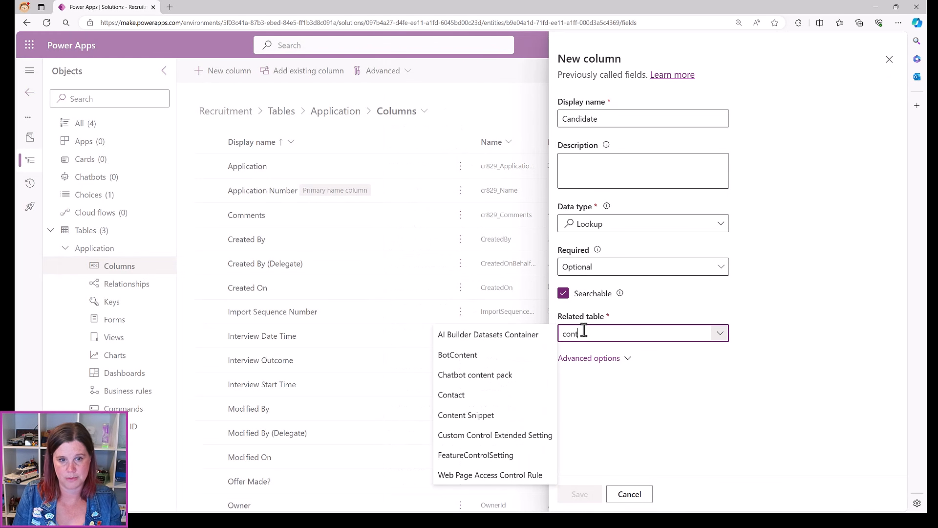
left_click(464, 396)
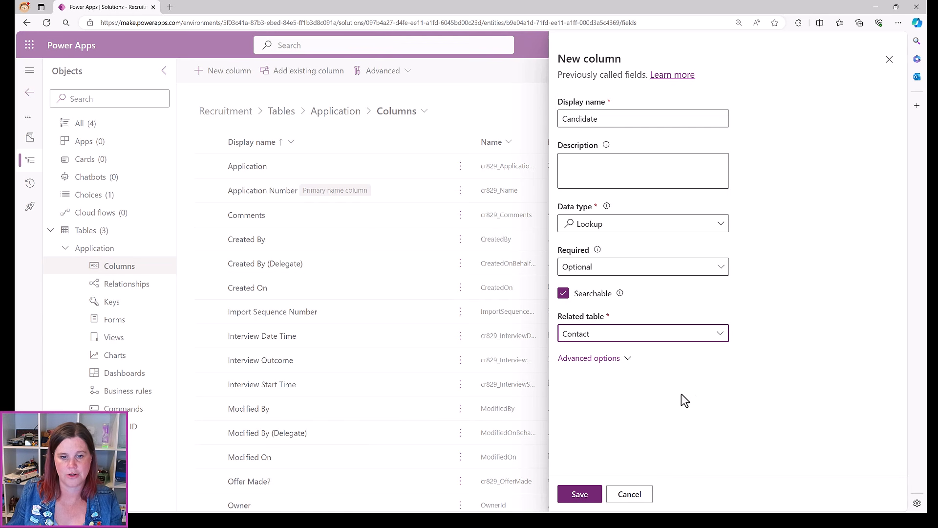
left_click(591, 497)
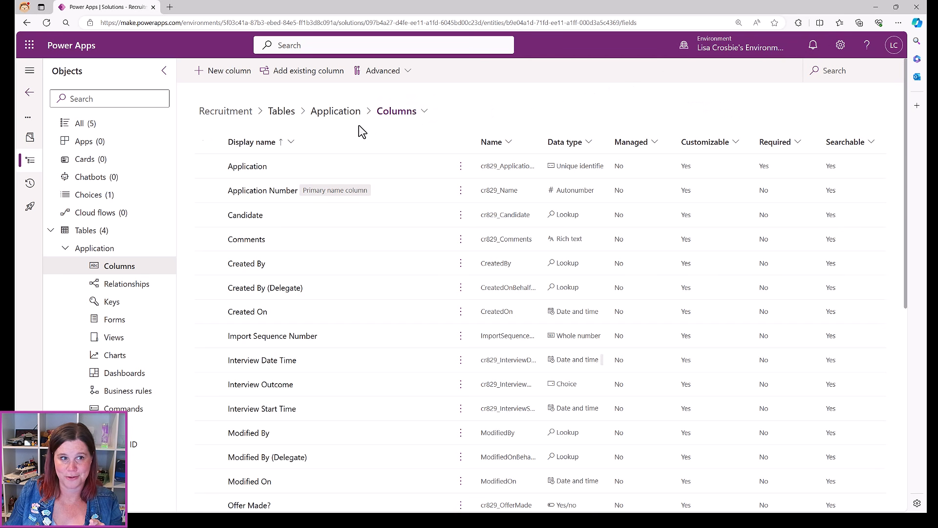
left_click(333, 115)
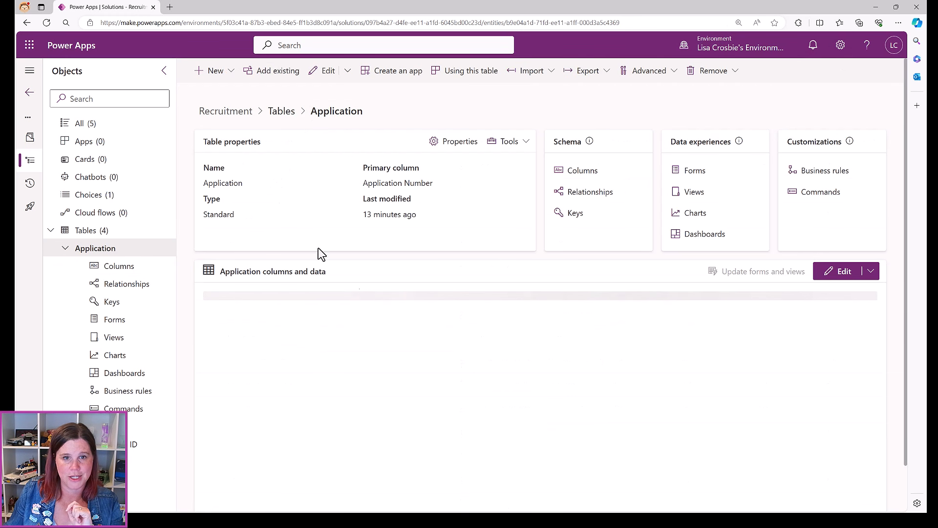
Inspect the Candidate many-to-one relationship to Contact, closing its settings without changes
left_click(590, 192)
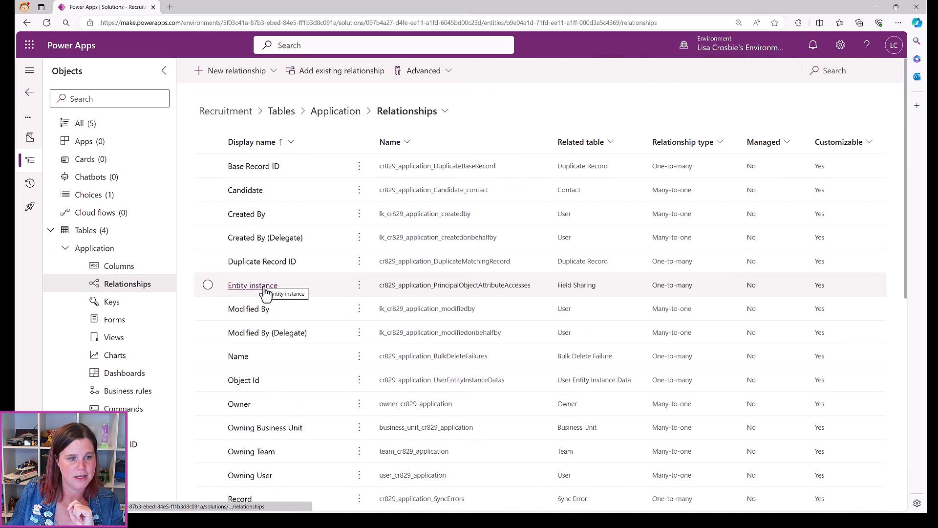
scroll(268, 298, "down", 3)
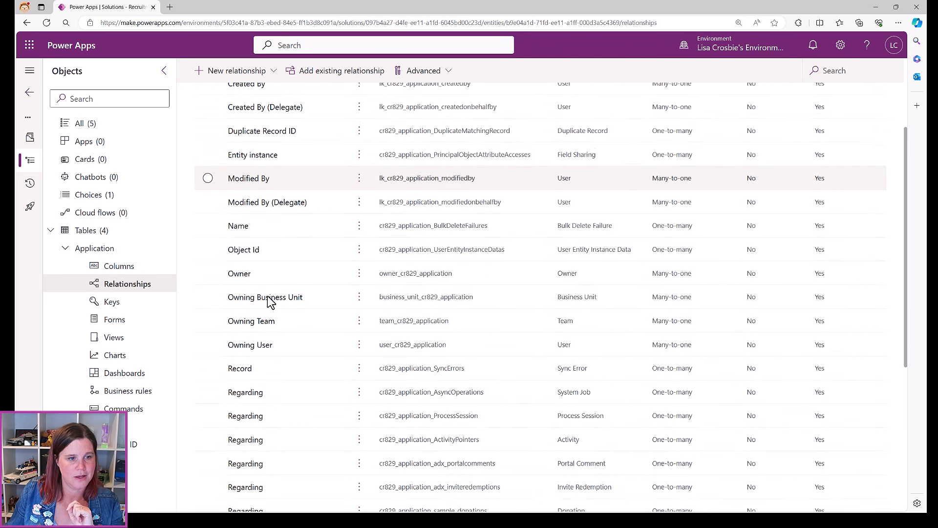
scroll(270, 303, "up", 3)
left_click(244, 192)
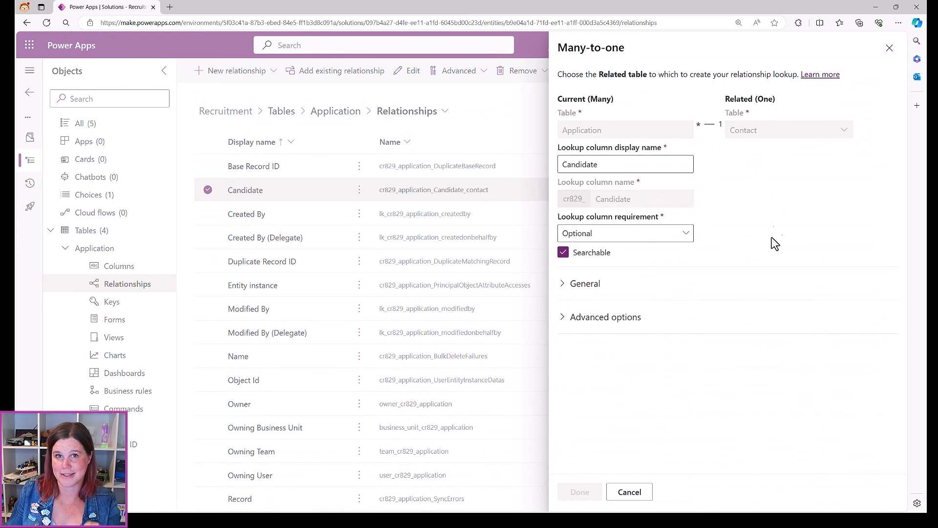
left_click(641, 493)
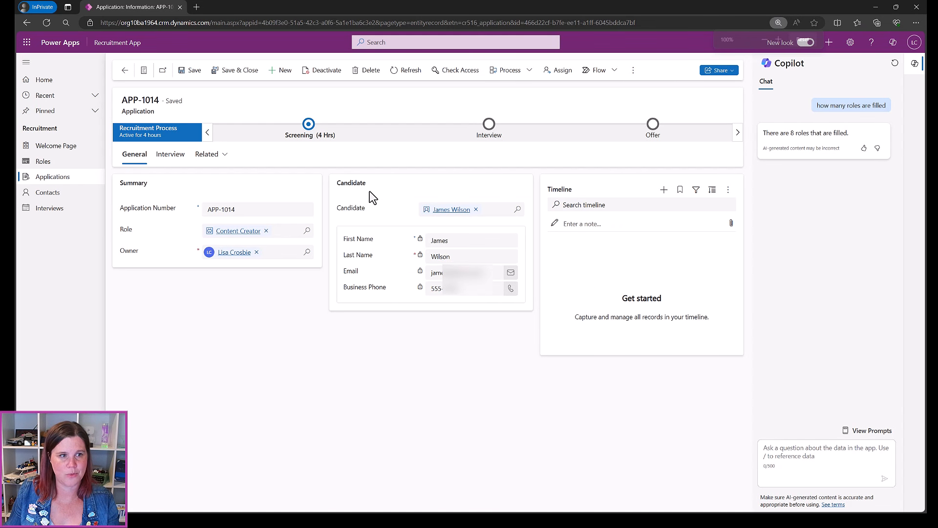
Look over APP-1014's interview and general details, then go back to the table designer
left_click(175, 155)
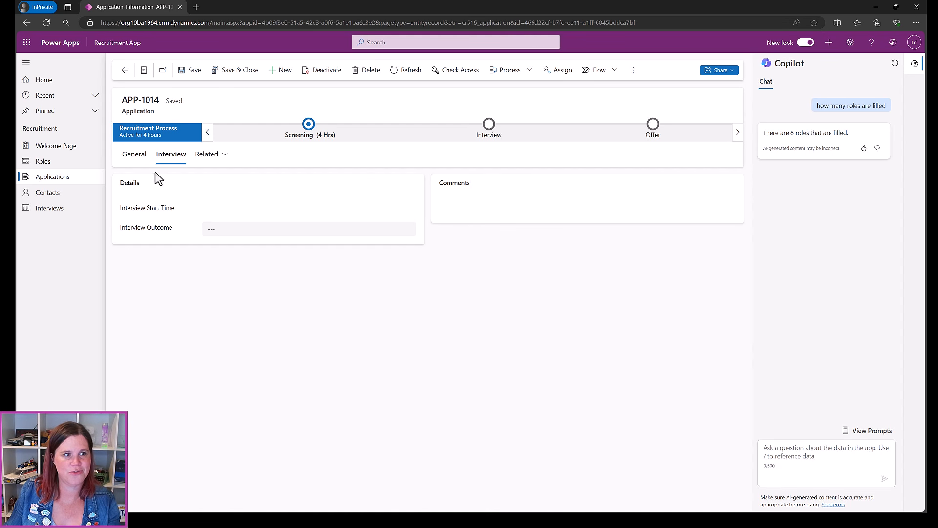
left_click(136, 155)
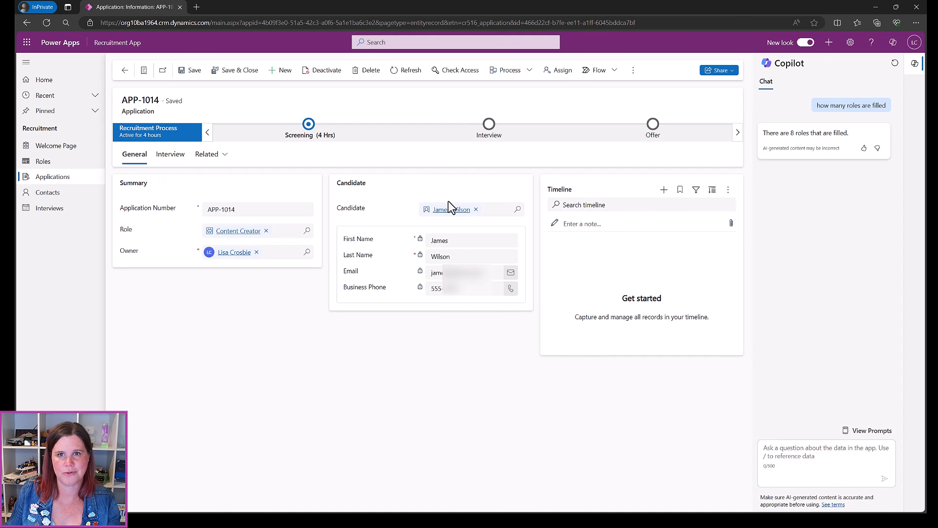
left_click(874, 8)
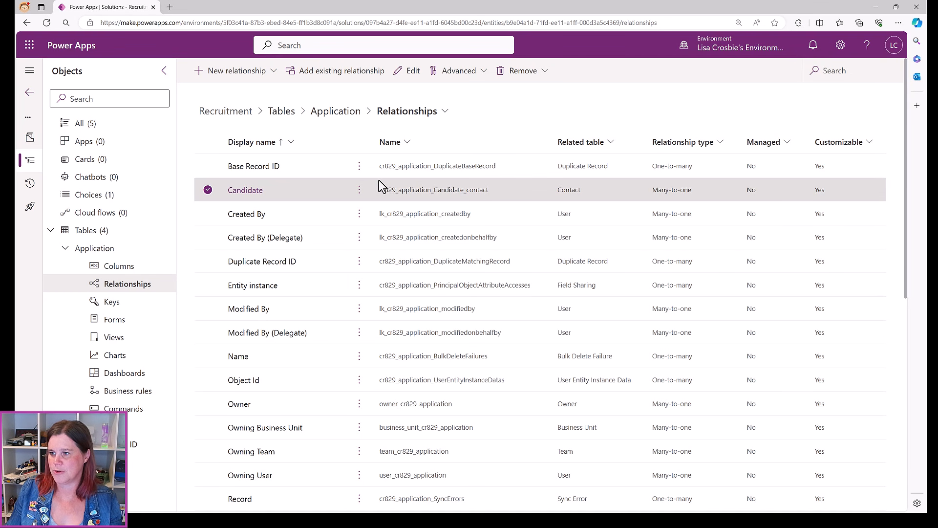
Open the Active Applications view from the Application table's views list
left_click(327, 114)
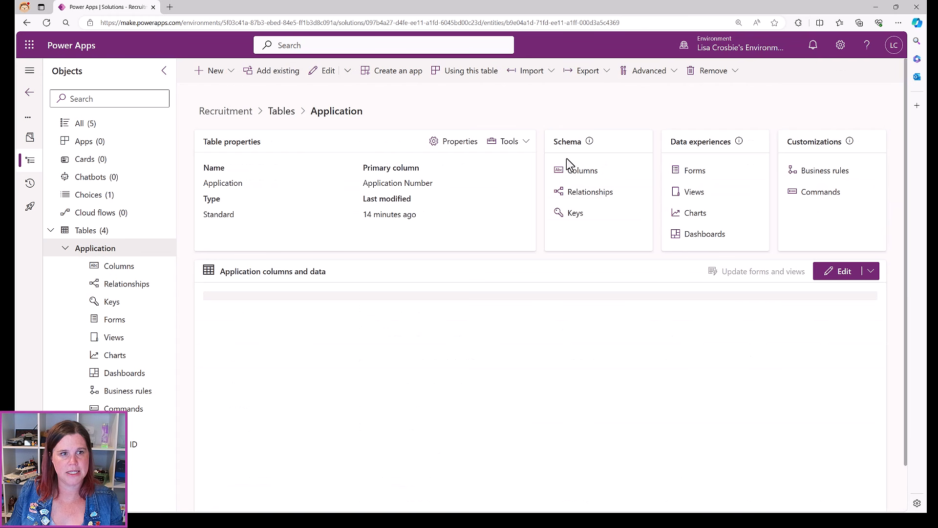
left_click(694, 193)
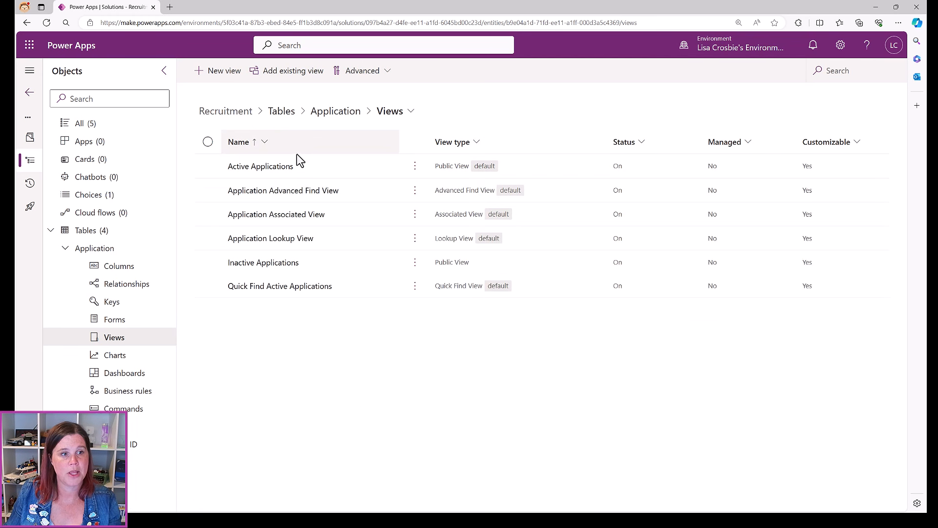
left_click(259, 166)
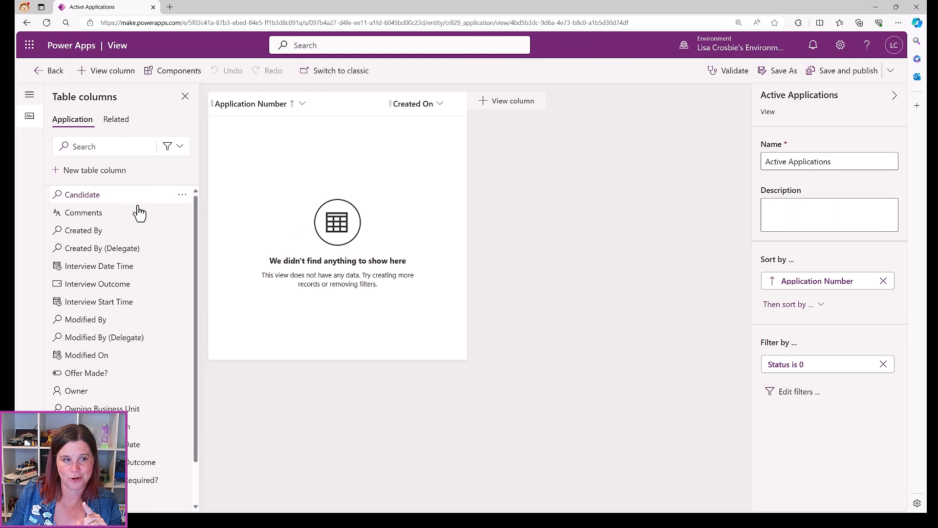
Add Candidate, Interview Start Time, Interview Outcome and Offer Made? columns to the view
mouse_move(81, 214)
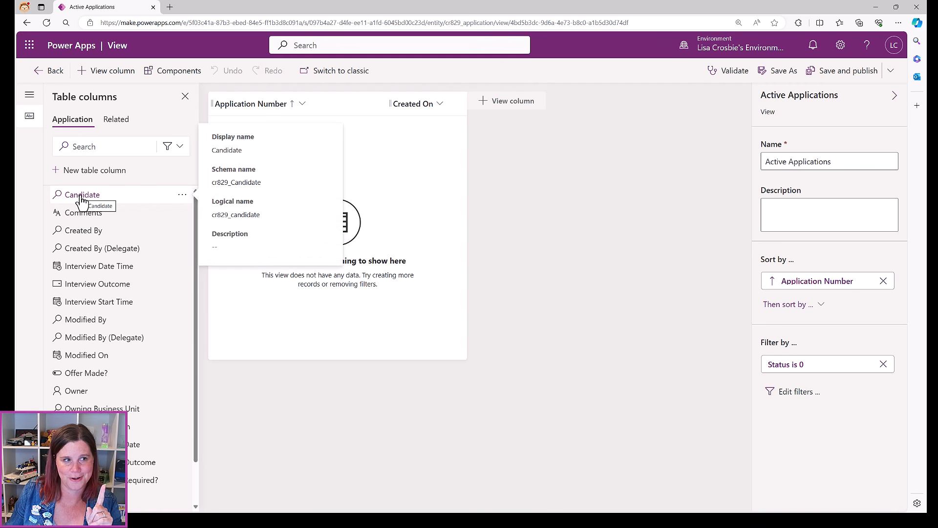
left_click(81, 197)
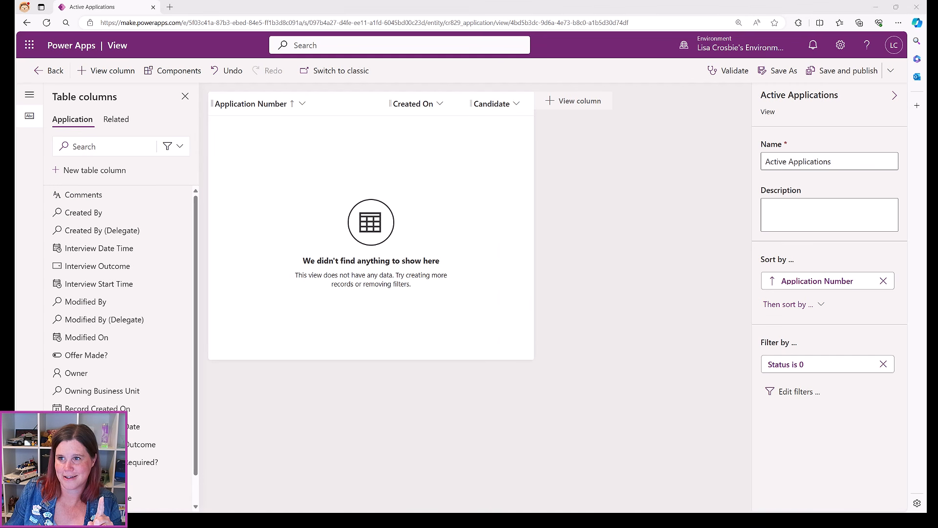
left_click(91, 284)
mouse_move(91, 288)
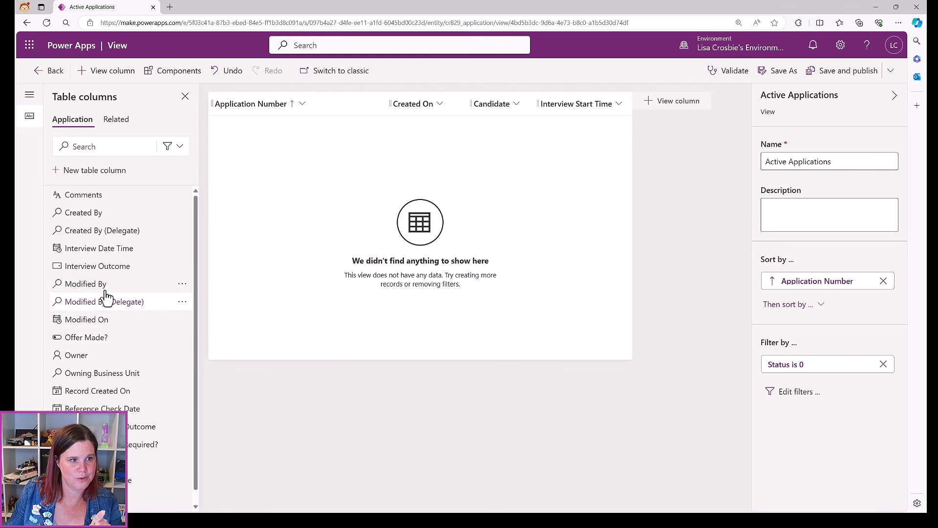
left_click(105, 268)
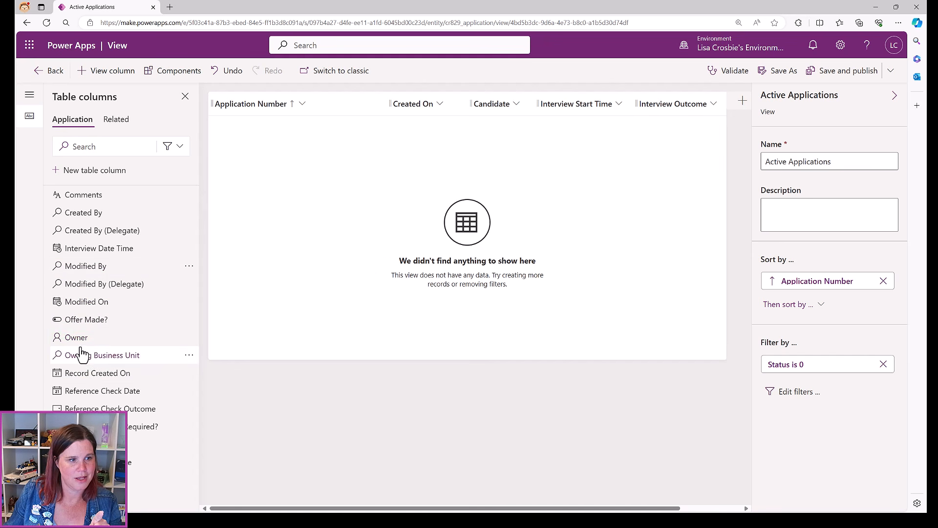
left_click(78, 321)
mouse_move(78, 329)
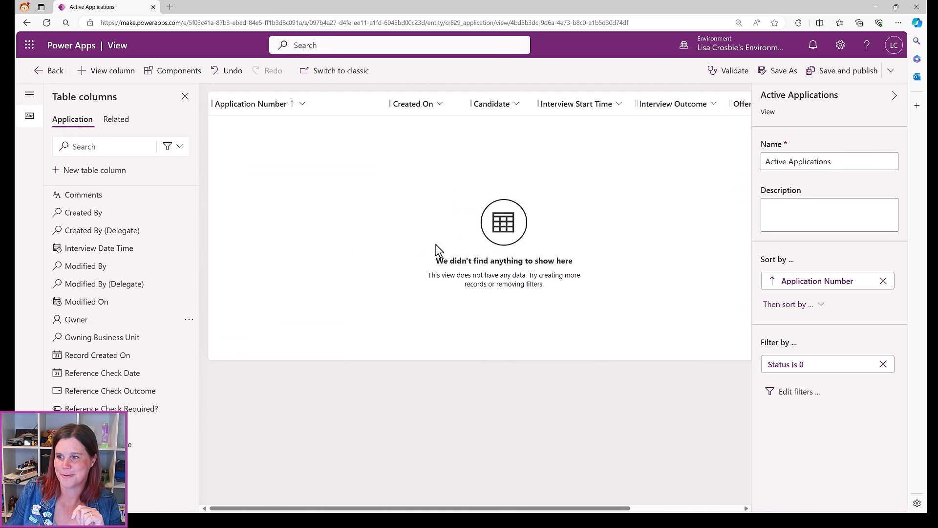
Remove the Created On column and save and publish the view
left_click(444, 105)
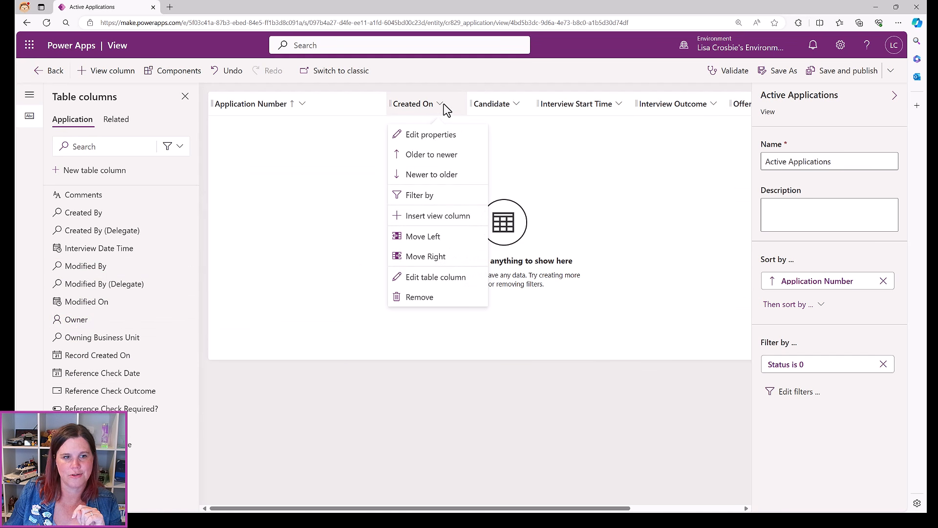
left_click(419, 296)
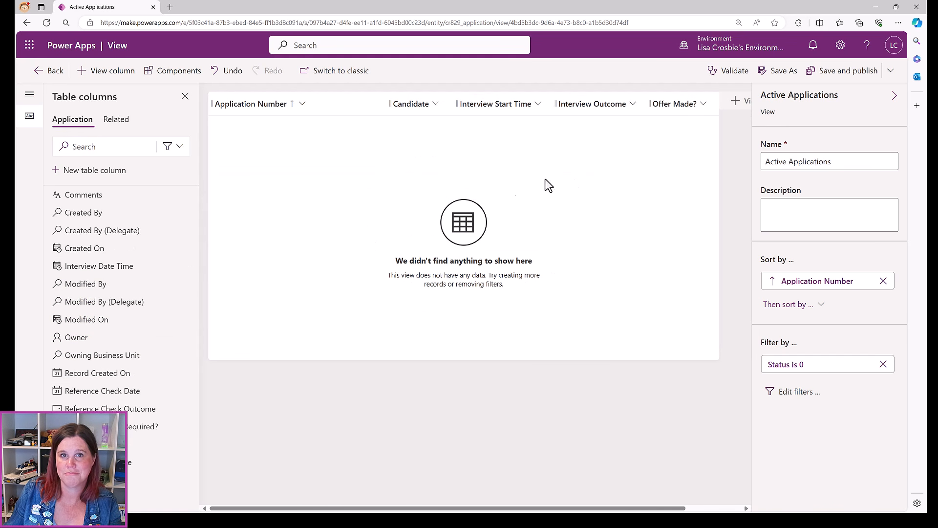
left_click(834, 70)
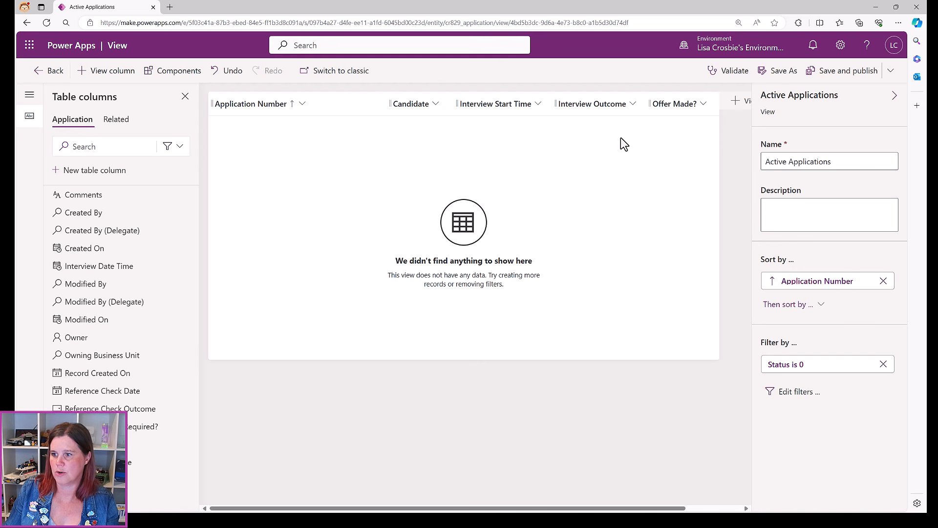
Sort by Interview Start Time older to newer, publish, then open Quick Find Active Applications
left_click(503, 107)
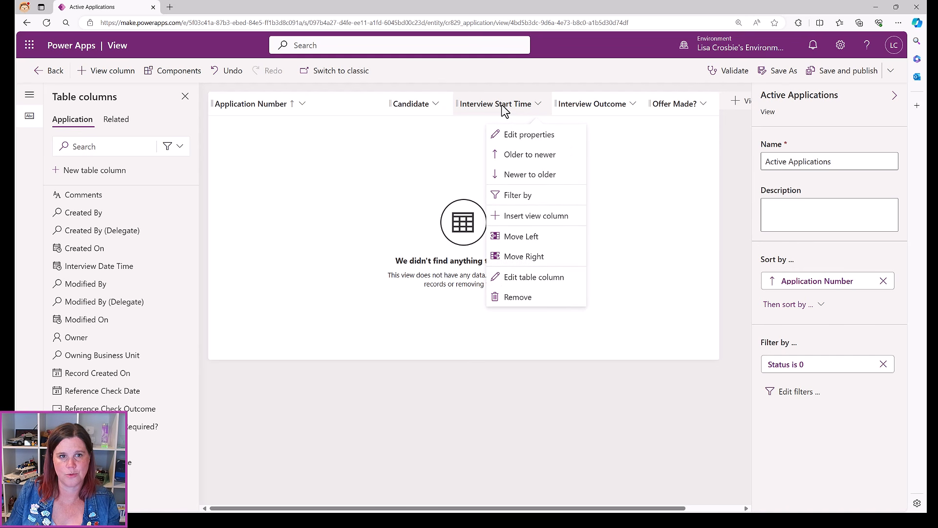
left_click(521, 155)
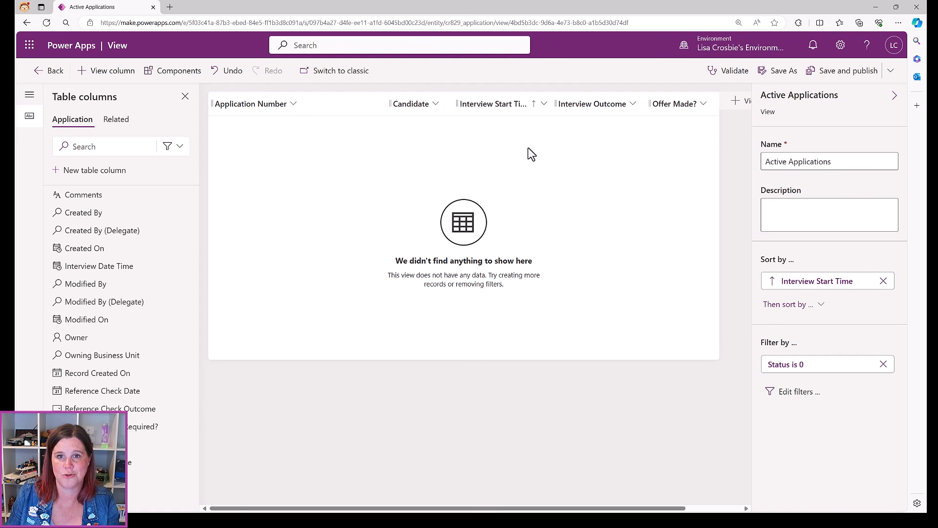
left_click(825, 72)
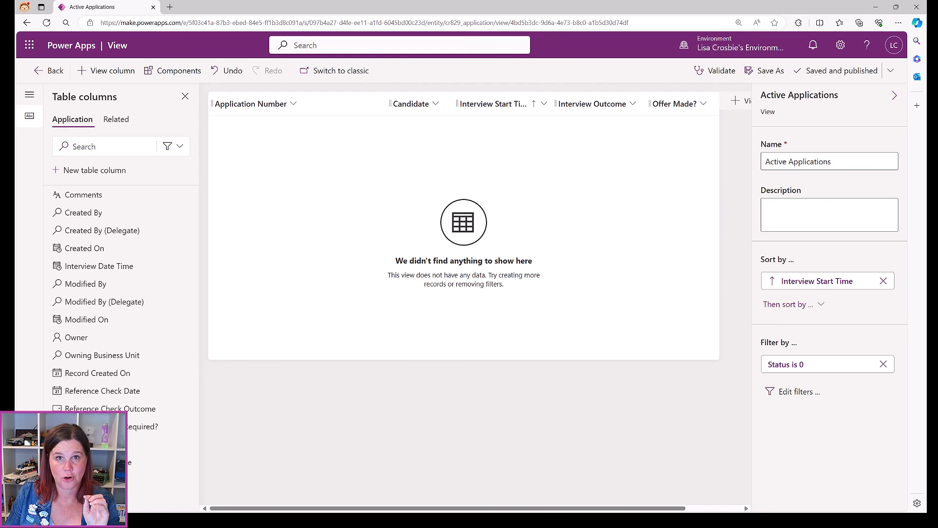
left_click(48, 72)
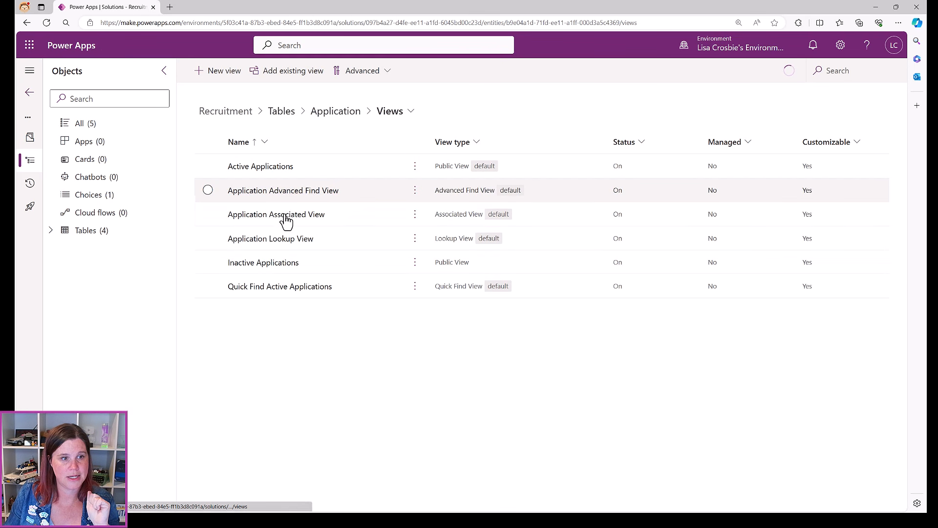
left_click(290, 288)
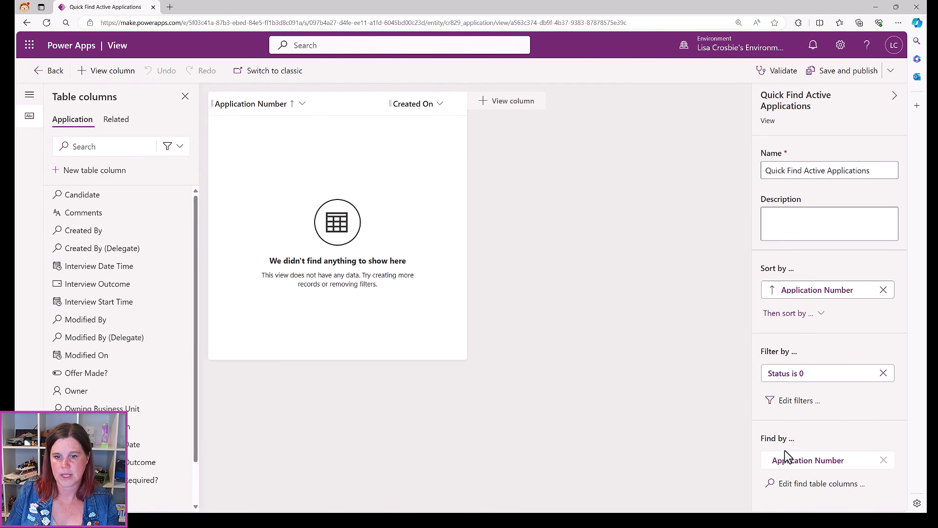
Add Candidate, Comments, Created On, Interview Date Time, Interview Outcome and Interview Start Time as find columns
left_click(809, 489)
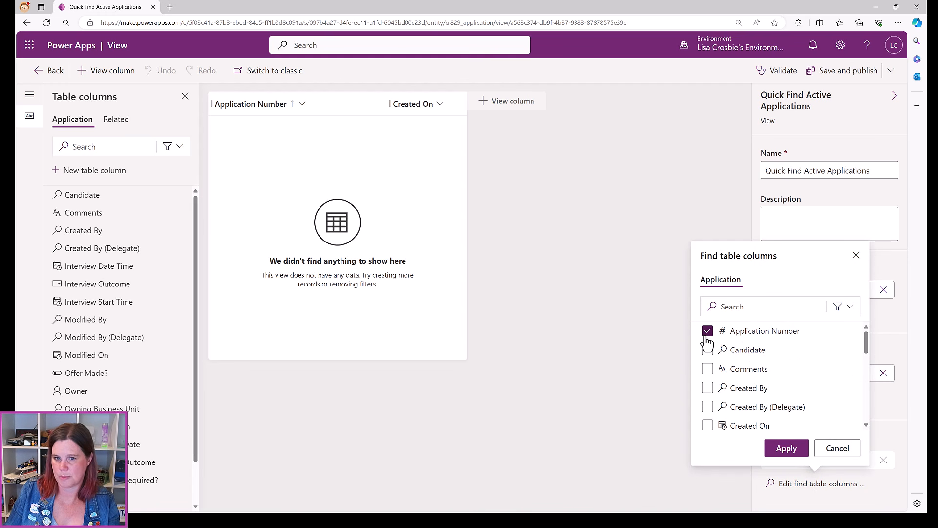
left_click(707, 349)
left_click(707, 370)
left_click(707, 425)
scroll(711, 390, "down", 1)
scroll(712, 391, "down", 1)
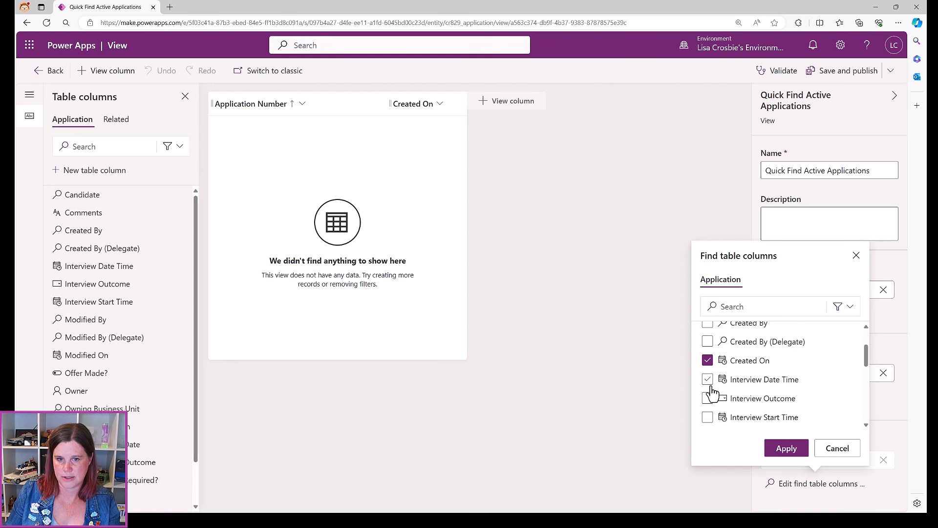
left_click(708, 380)
left_click(707, 398)
left_click(707, 418)
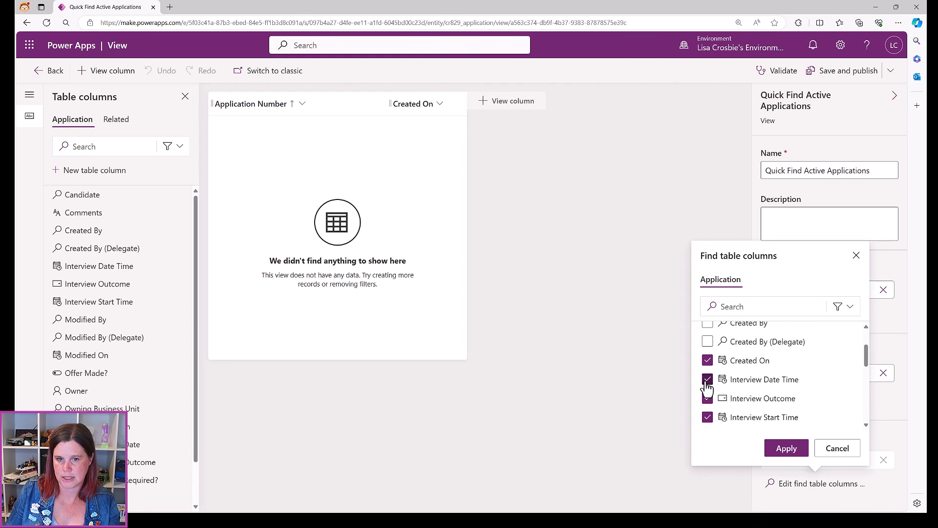
Add Offer Made?, Role and Screening Call Date as find columns, apply, and publish the view
scroll(721, 394, "down", 3)
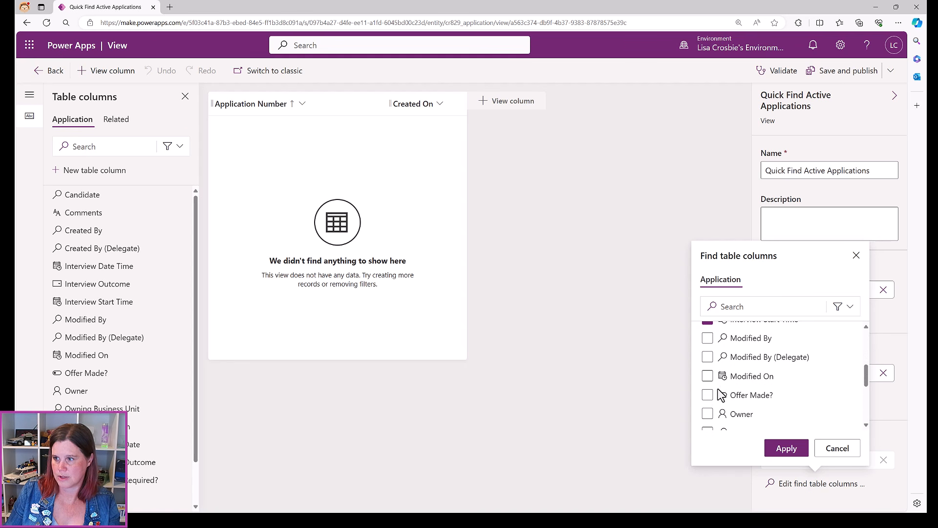
mouse_move(722, 394)
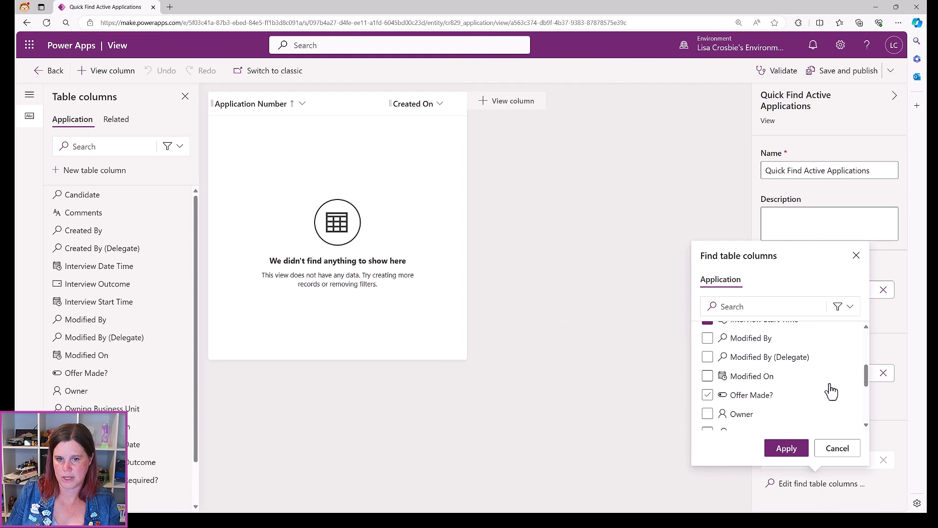
left_click(706, 397)
left_click(706, 396)
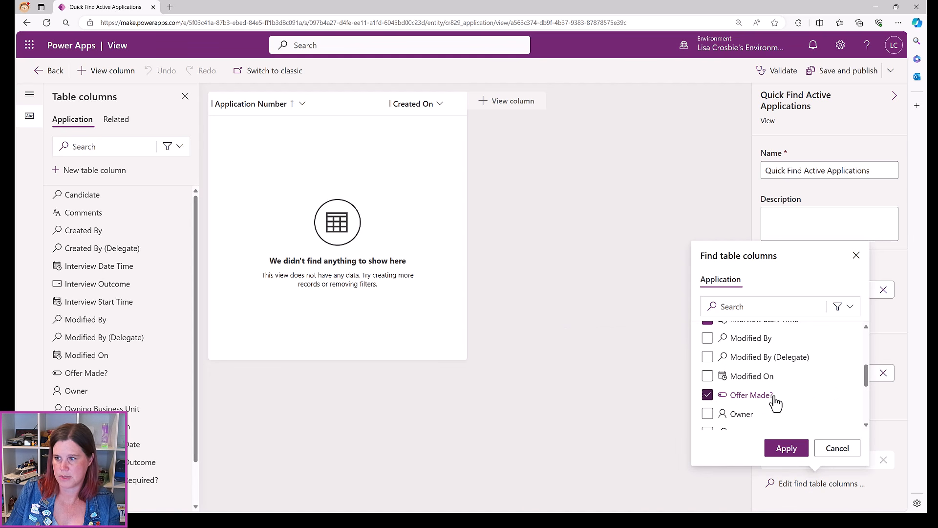
scroll(776, 415, "down", 1)
scroll(775, 415, "down", 3)
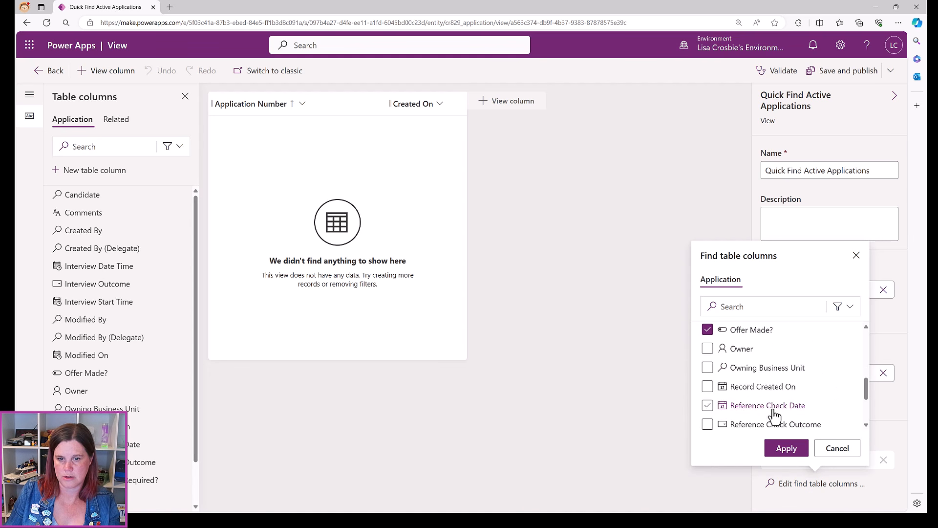
left_click(707, 382)
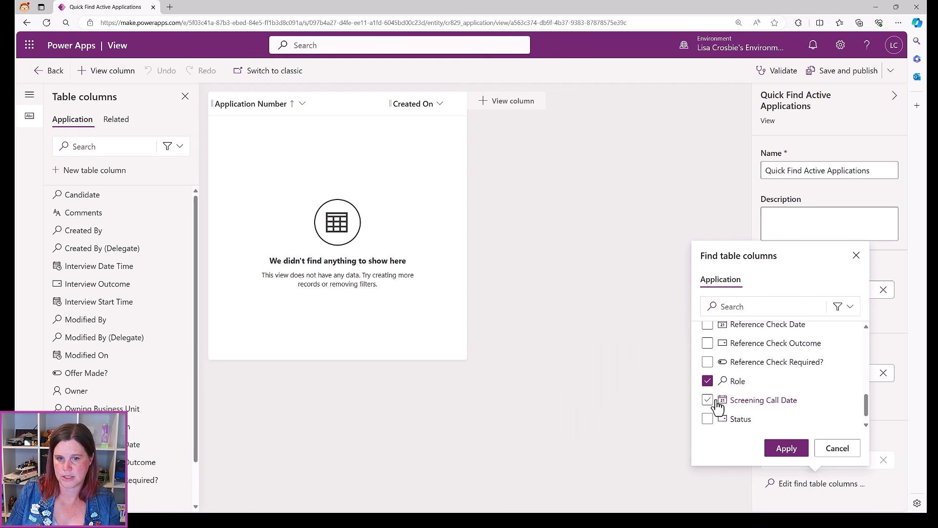
left_click(708, 400)
scroll(806, 400, "down", 1)
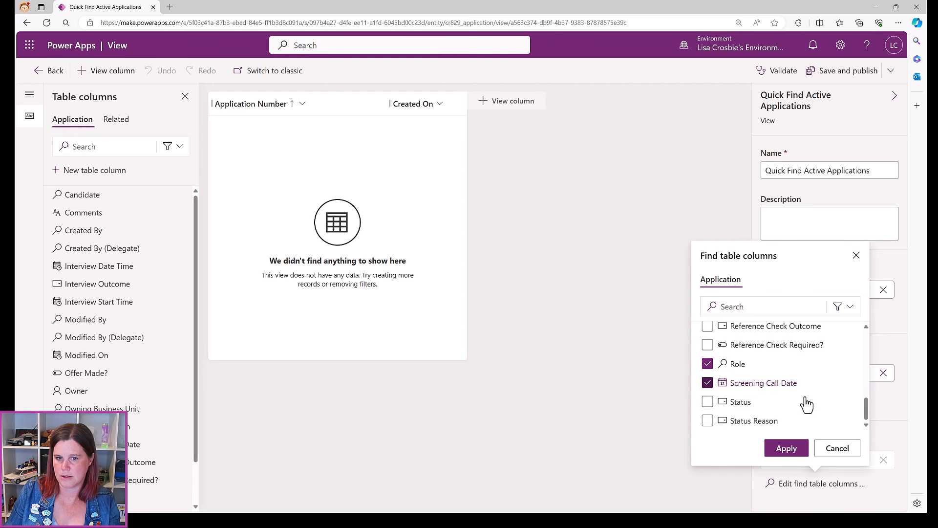
scroll(806, 403, "up", 4)
scroll(806, 403, "up", 2)
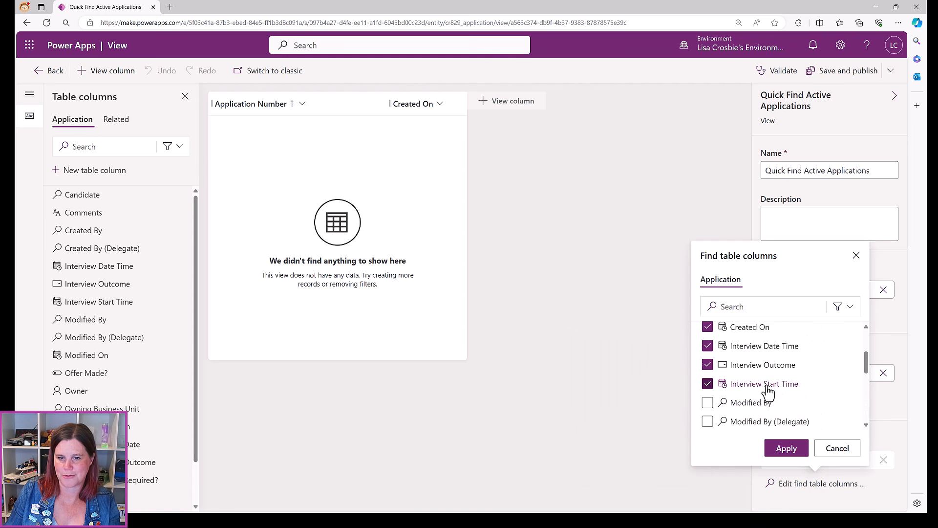
mouse_move(771, 353)
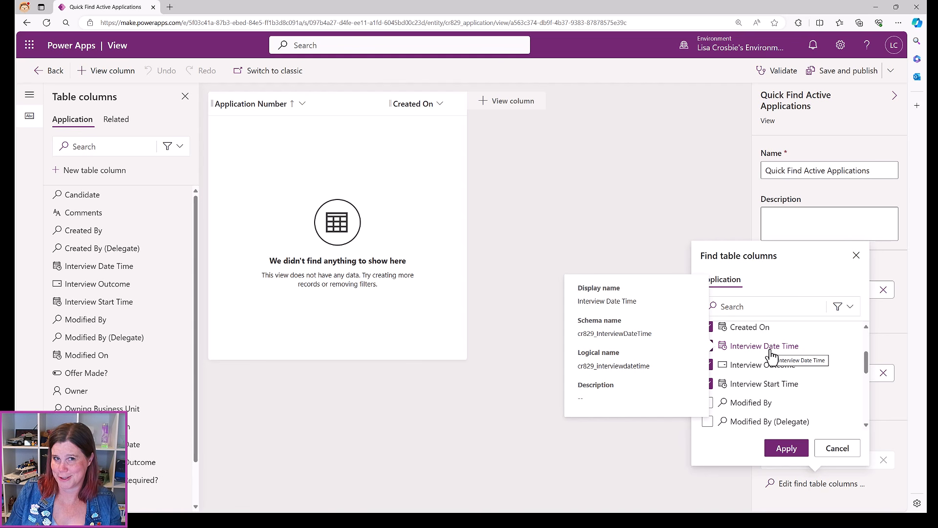
left_click(787, 448)
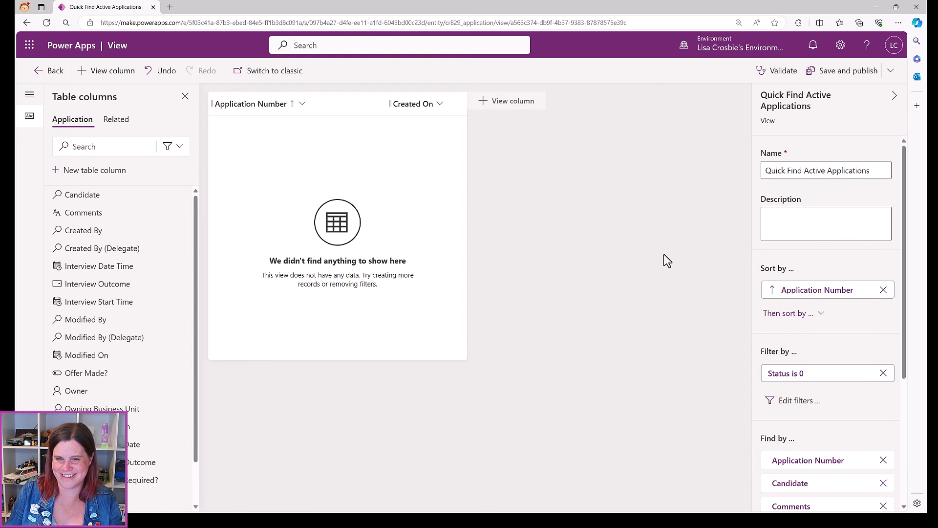
left_click(843, 72)
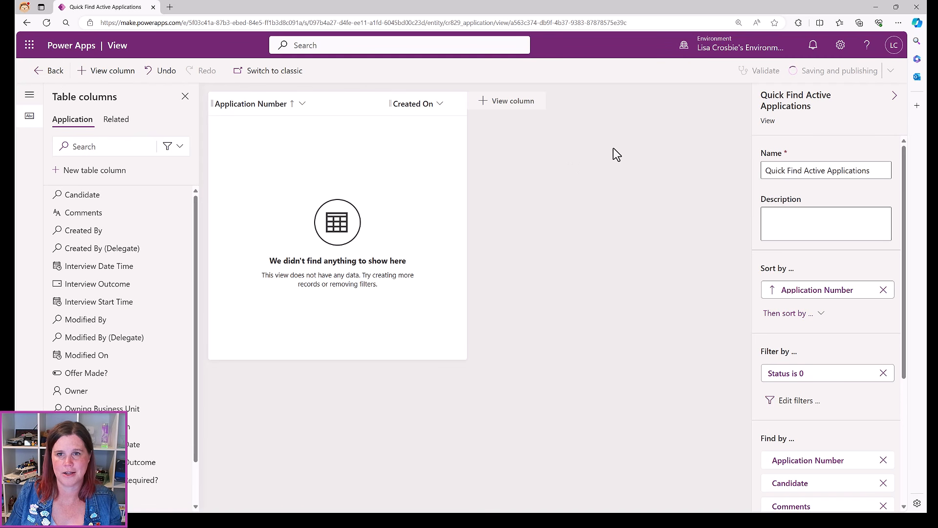
Open the Interview Date Time column's settings from the Application table's columns
left_click(47, 72)
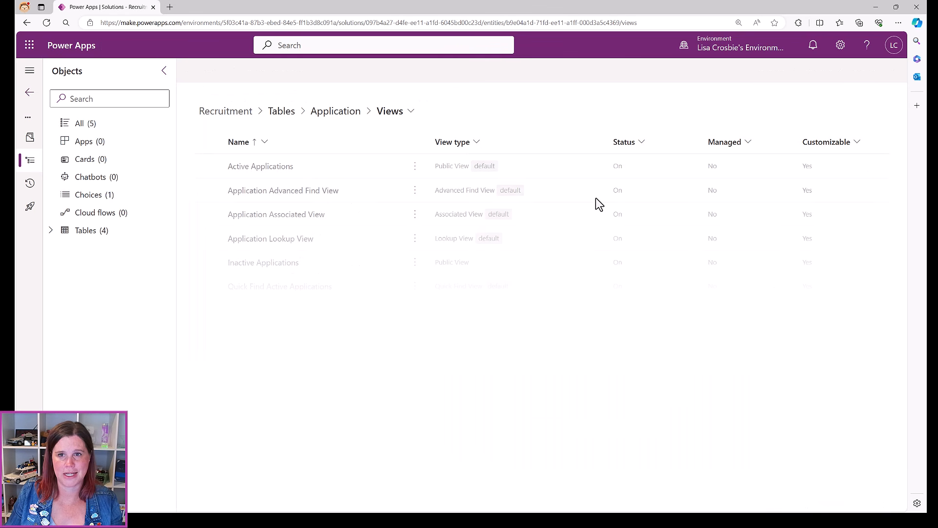
left_click(342, 113)
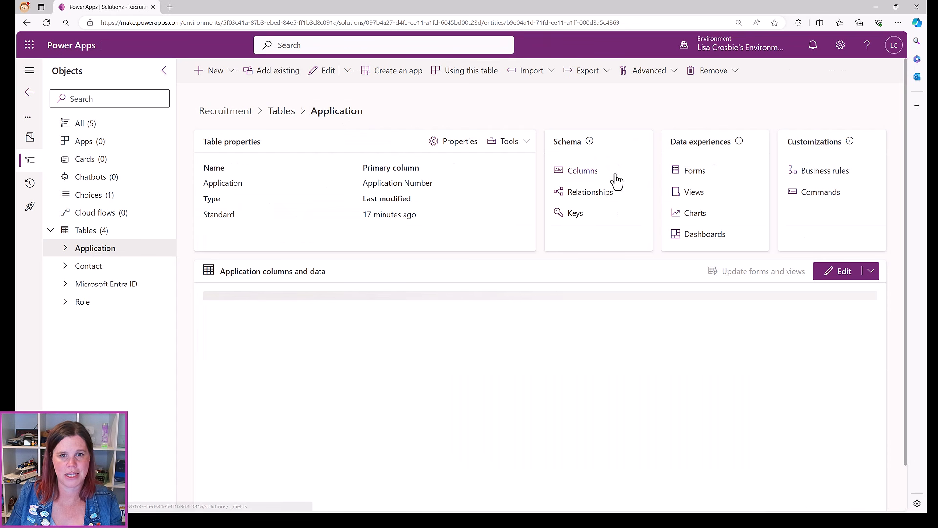
left_click(557, 176)
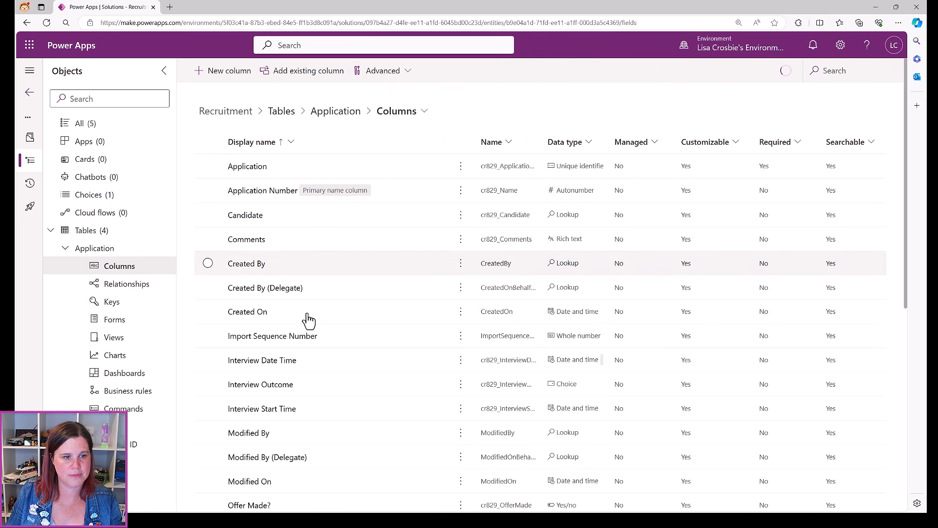
left_click(264, 360)
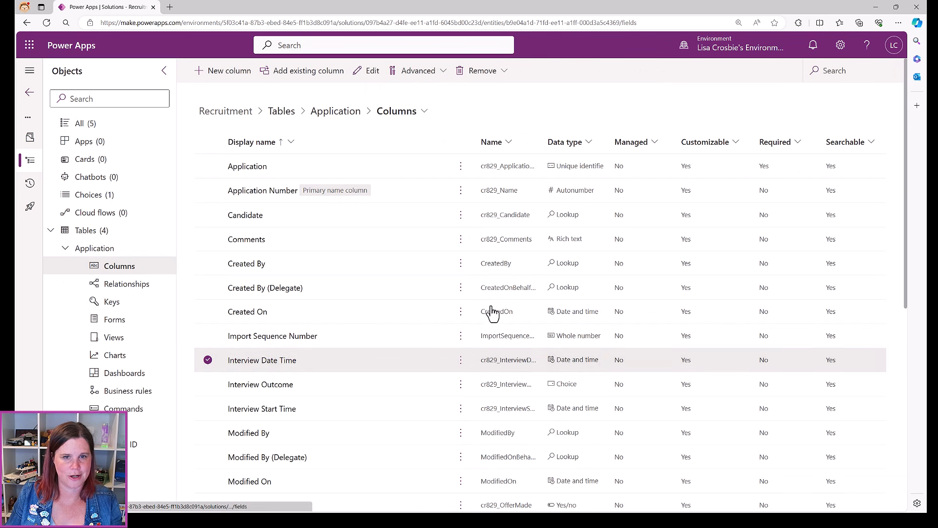
Change the display name to Interview End Time and save the column
double_click(603, 119)
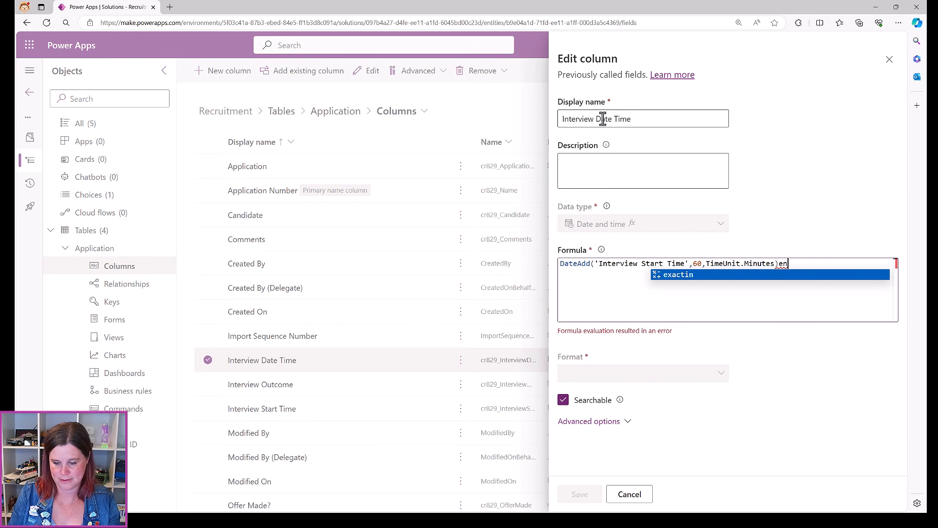
double_click(601, 119)
key("BackSpace")
type("End")
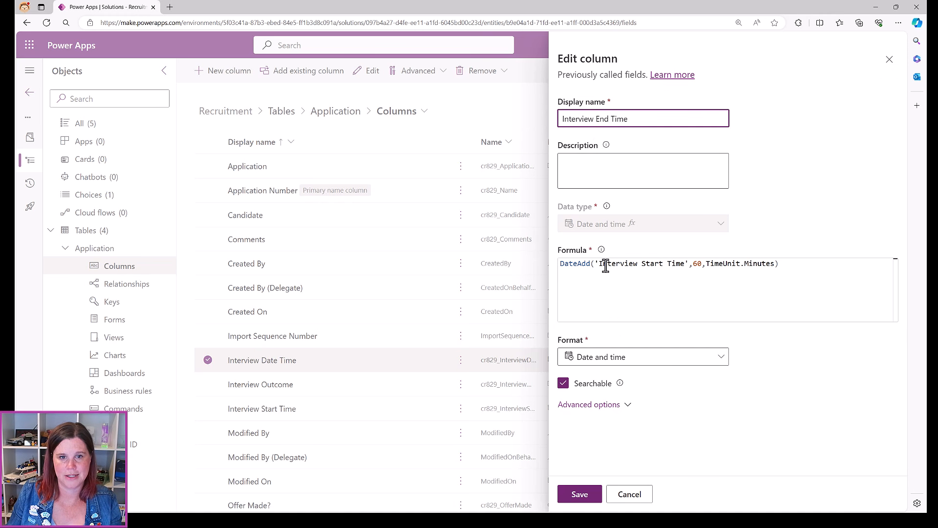
left_click(584, 494)
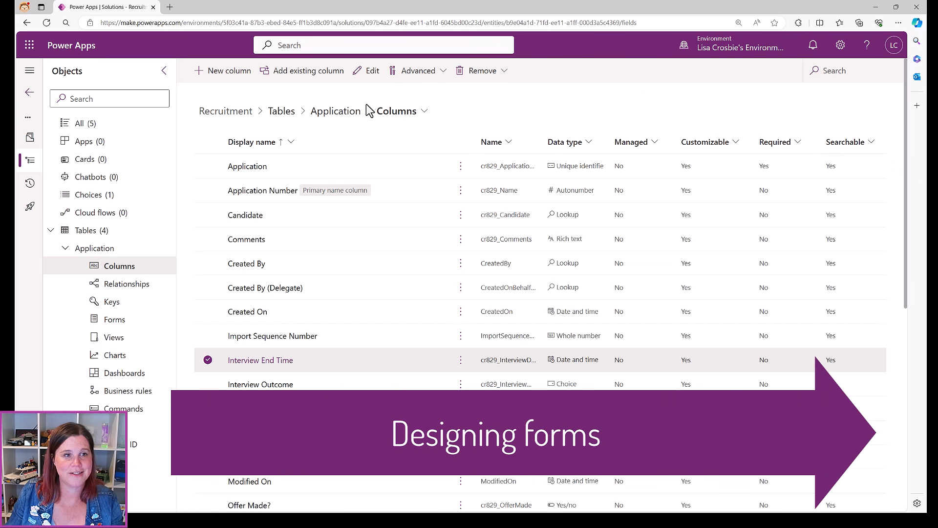
left_click(324, 116)
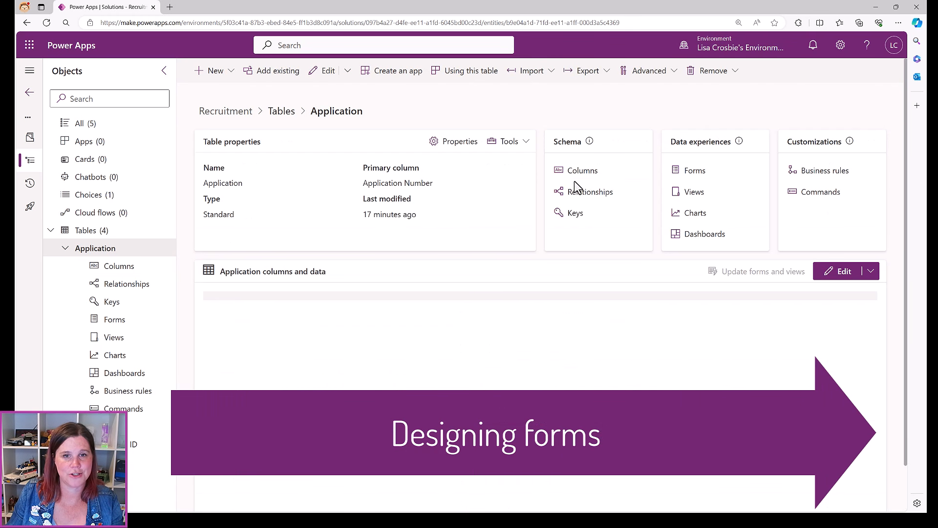
Open the Information main form from the Application table's forms list
left_click(690, 174)
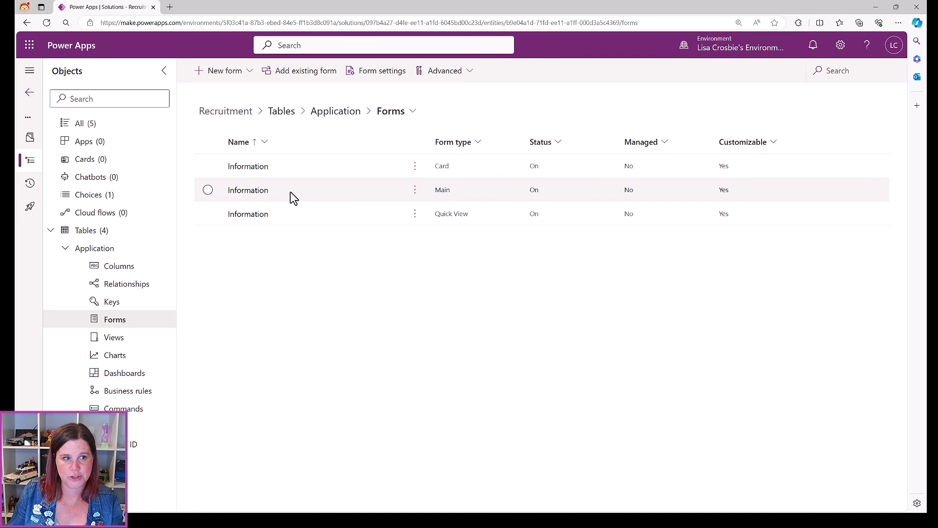
left_click(239, 191)
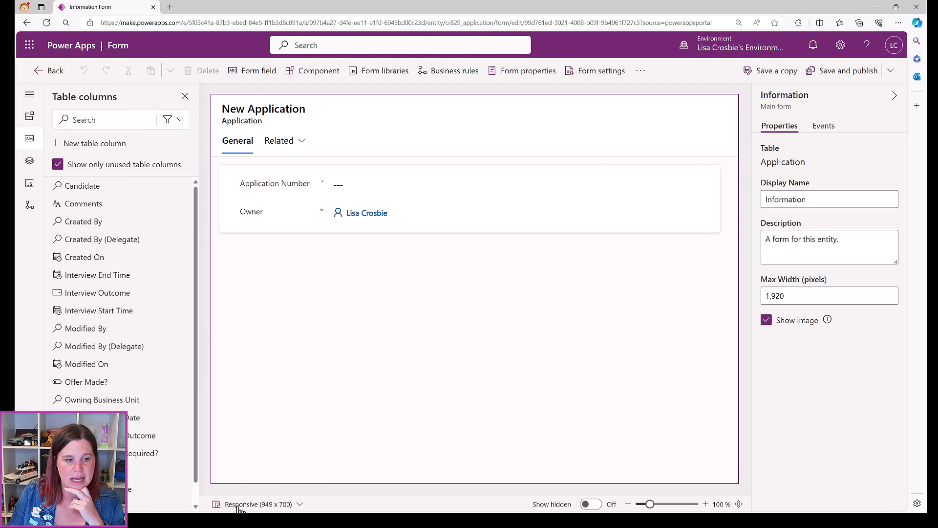
Switch the form designer preview to Desktop size
left_click(264, 507)
left_click(247, 428)
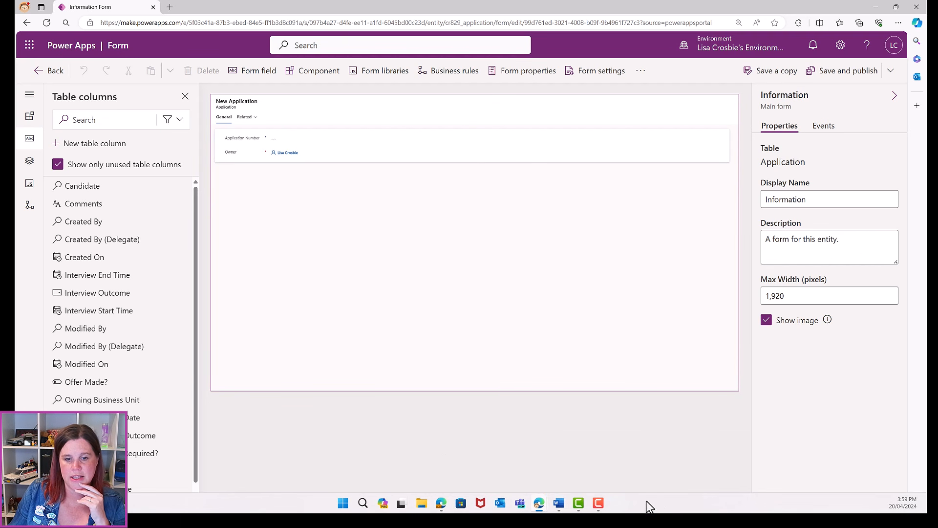
mouse_move(642, 504)
left_mouse_down()
mouse_move(654, 504)
mouse_move(645, 504)
left_mouse_up()
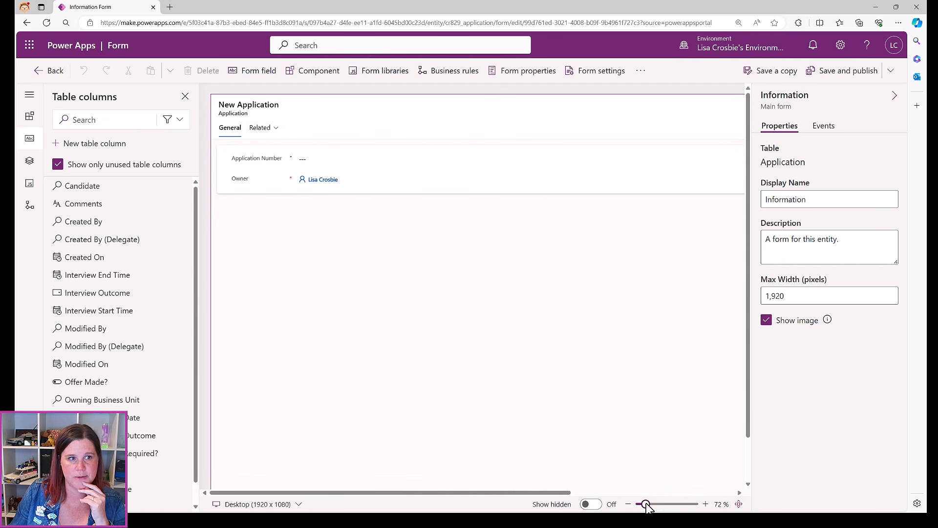
Set the General tab's layout to three columns
left_click(416, 268)
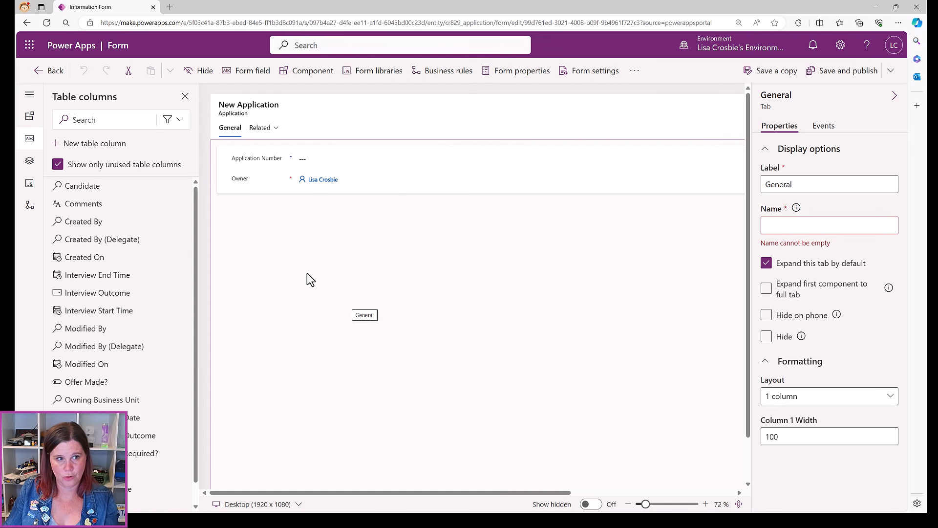
left_click(373, 192)
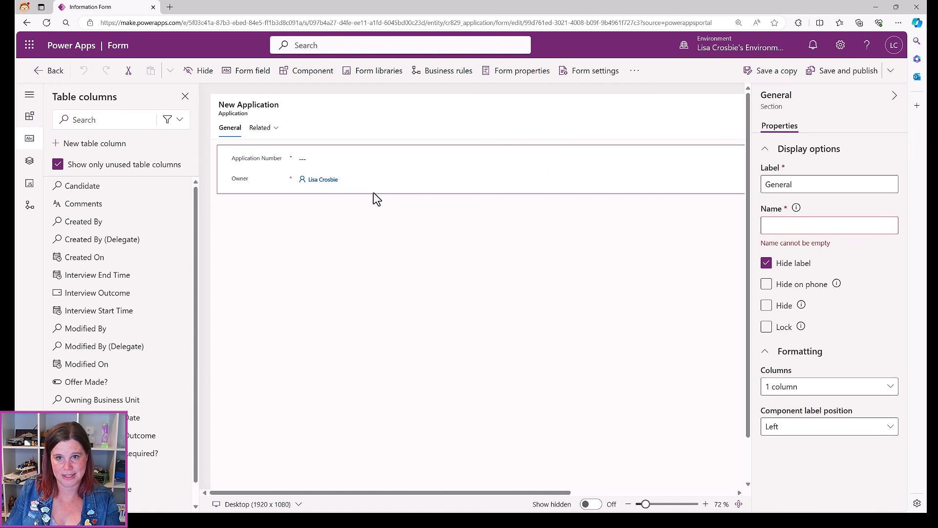
left_click(609, 330)
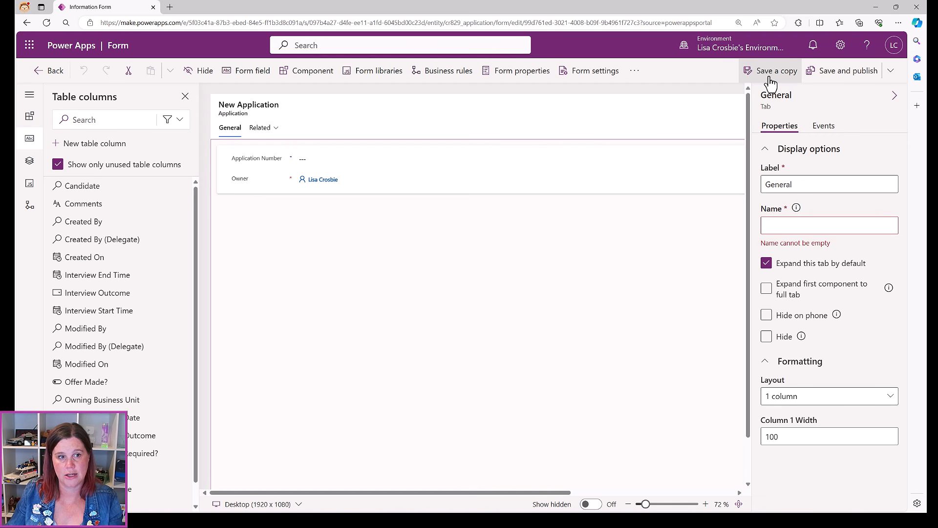
left_click(809, 399)
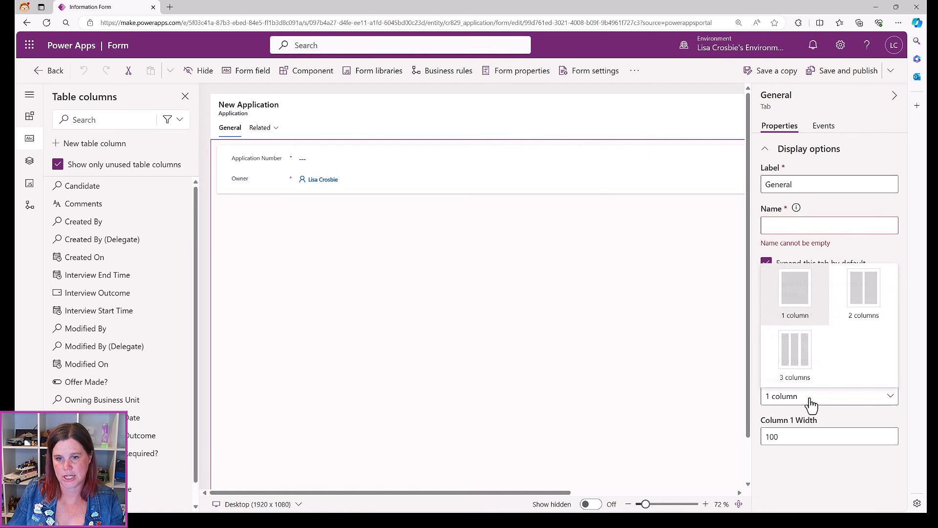
left_click(801, 366)
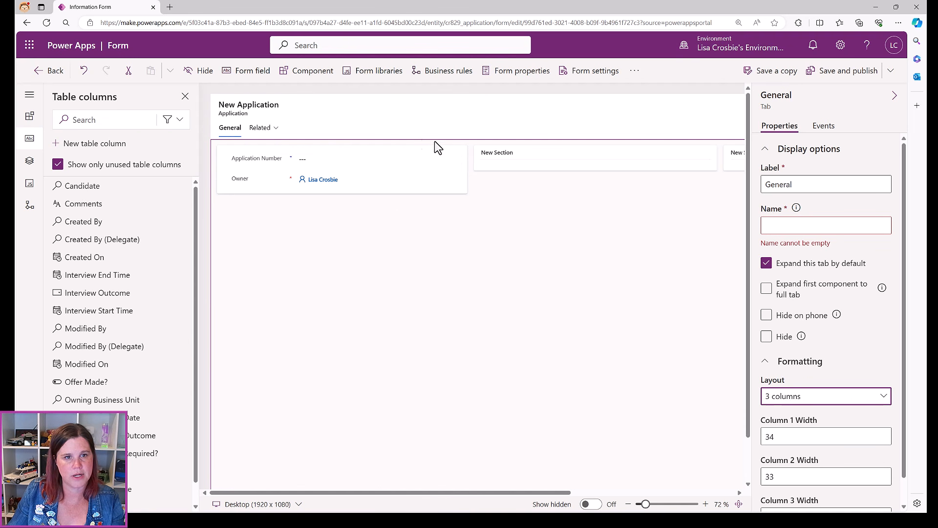
Rename the first section's label and name to Summary
left_click(222, 191)
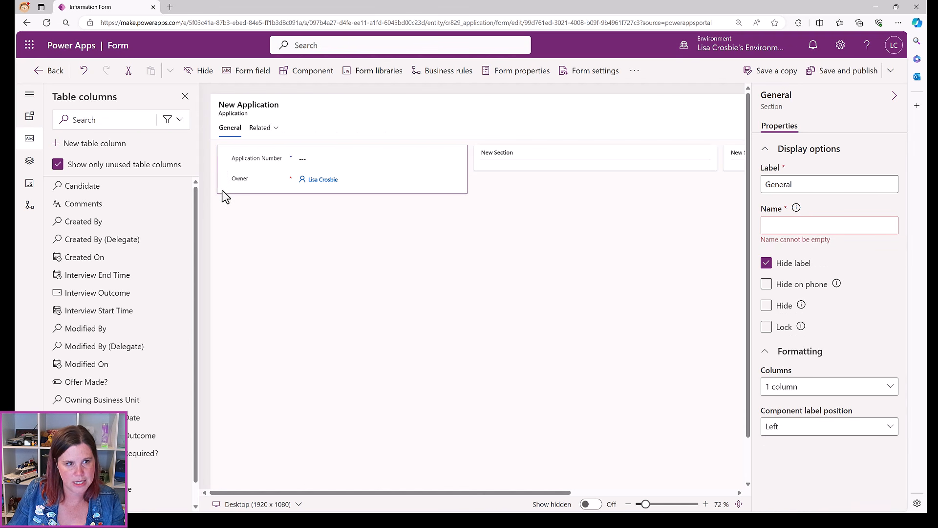
left_click_drag(808, 185, 737, 177)
key("BackSpace")
key("BackSpace")
key("BackSpace")
key("BackSpace")
key("BackSpace")
key("BackSpace")
key("BackSpace")
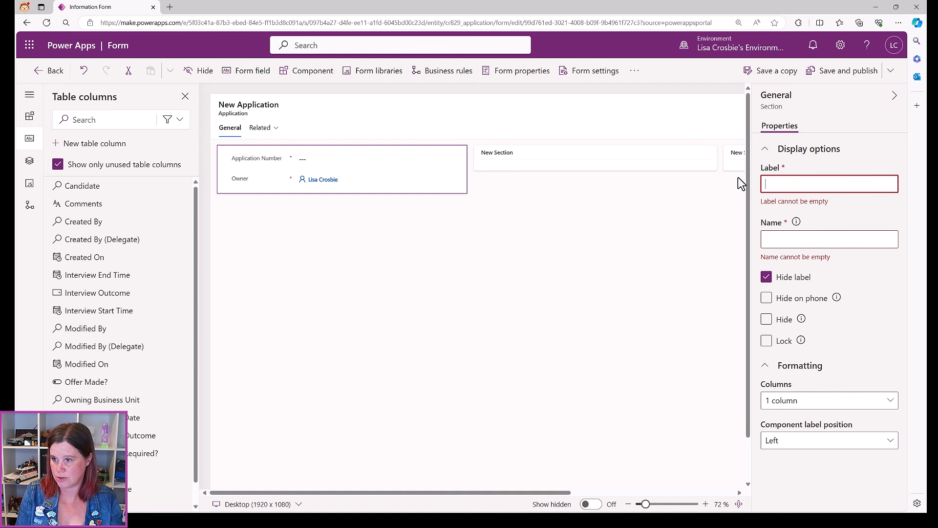
type("Summary")
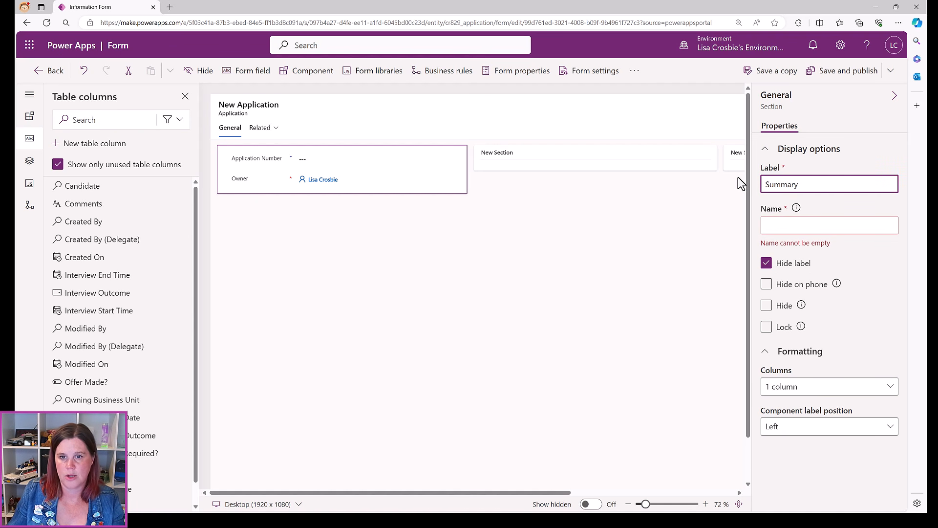
left_click(770, 226)
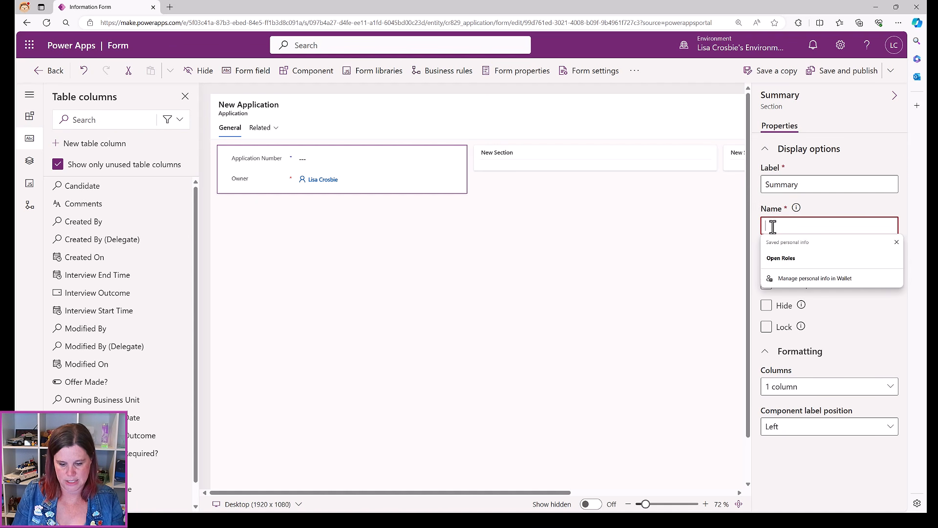
type("Summary")
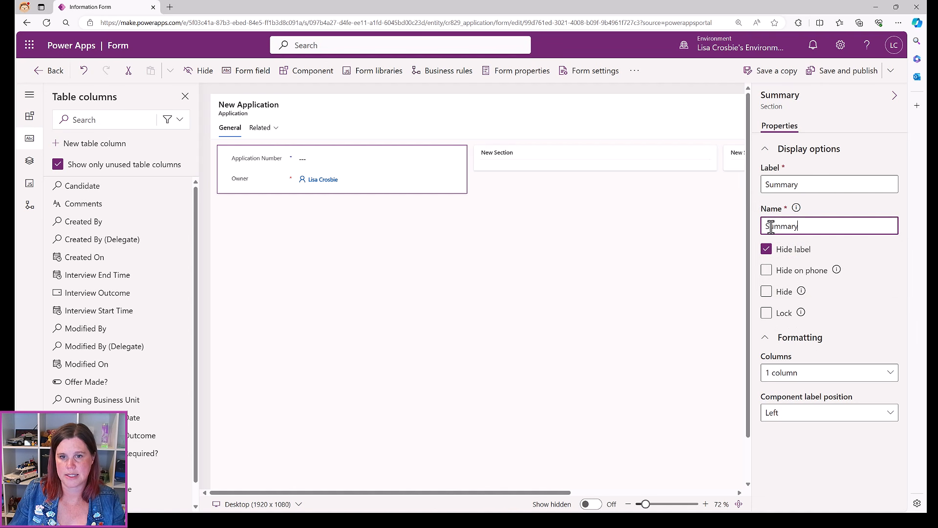
Show the Summary section's label and drag the Role column into it
left_click(765, 254)
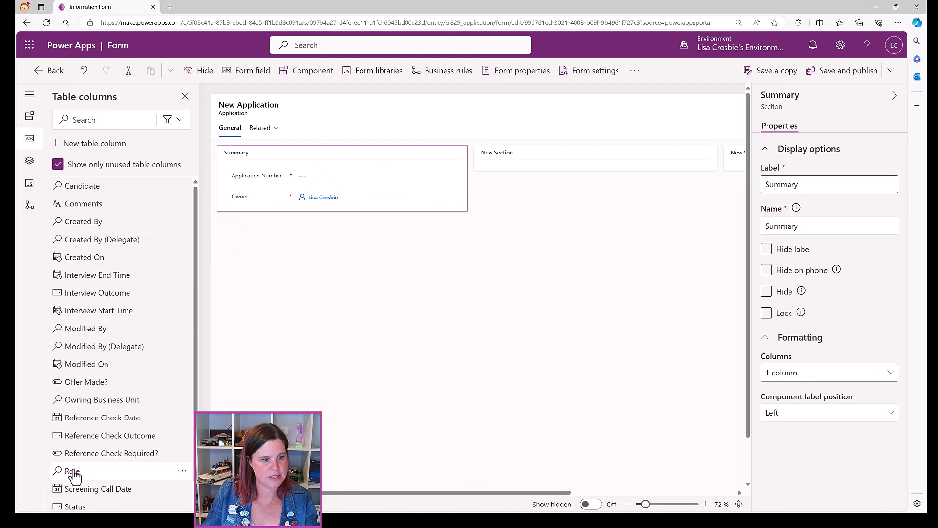
left_click_drag(73, 471, 274, 182)
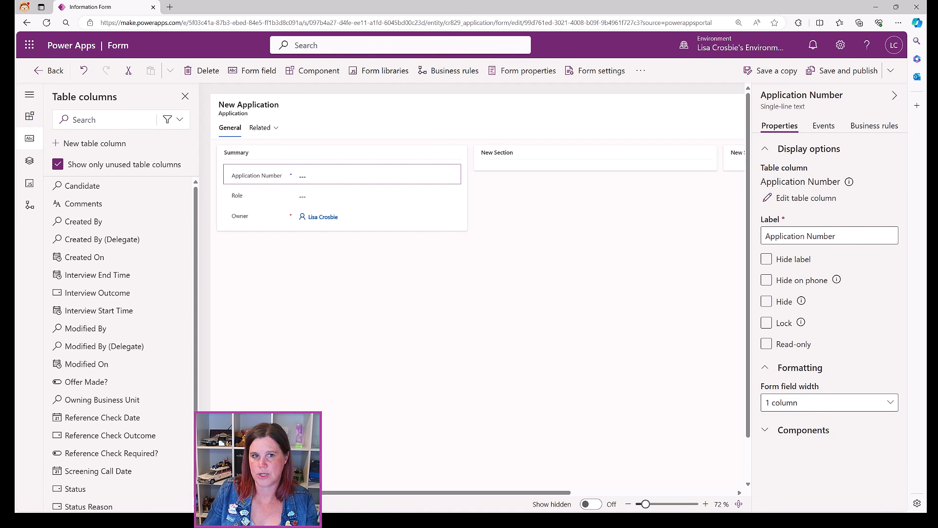
left_click(478, 167)
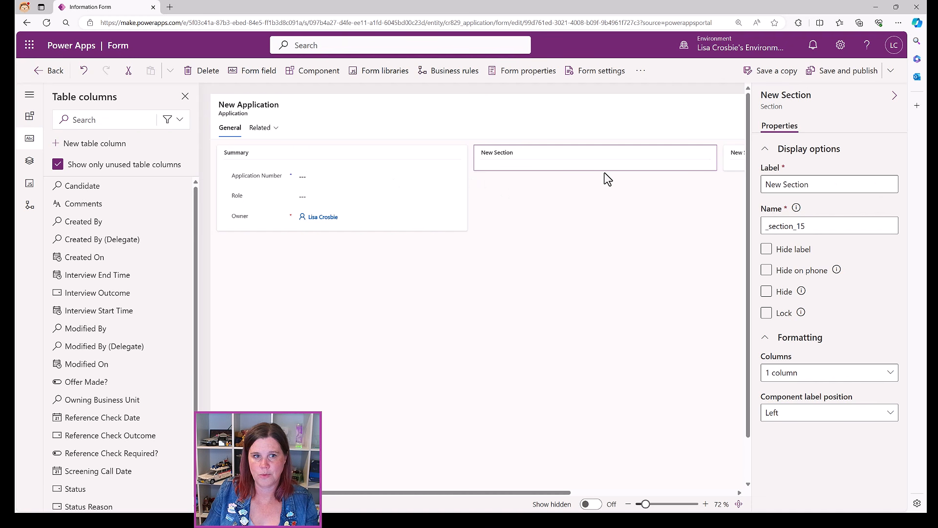
Relabel the second section as Candidate and add the Candidate lookup column to it
left_click(820, 184)
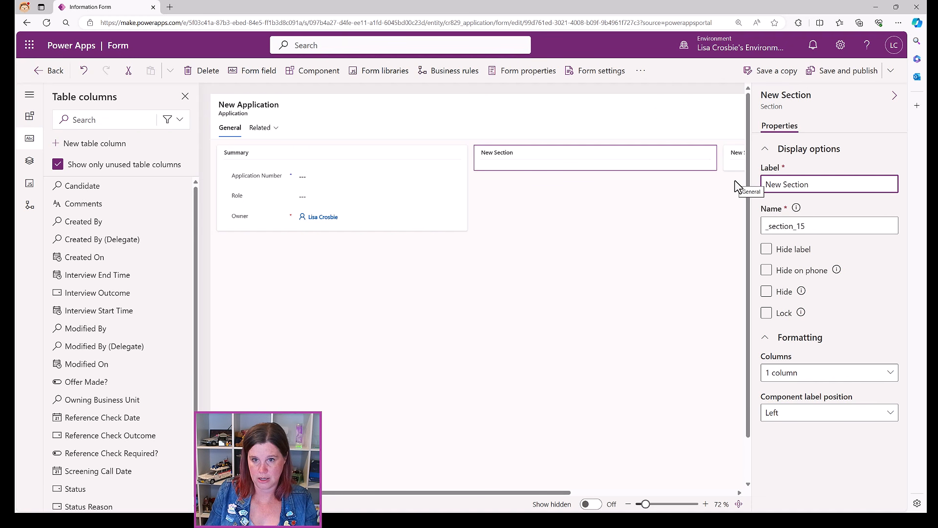
key("ctrl+a")
type("Candidate")
left_click(614, 210)
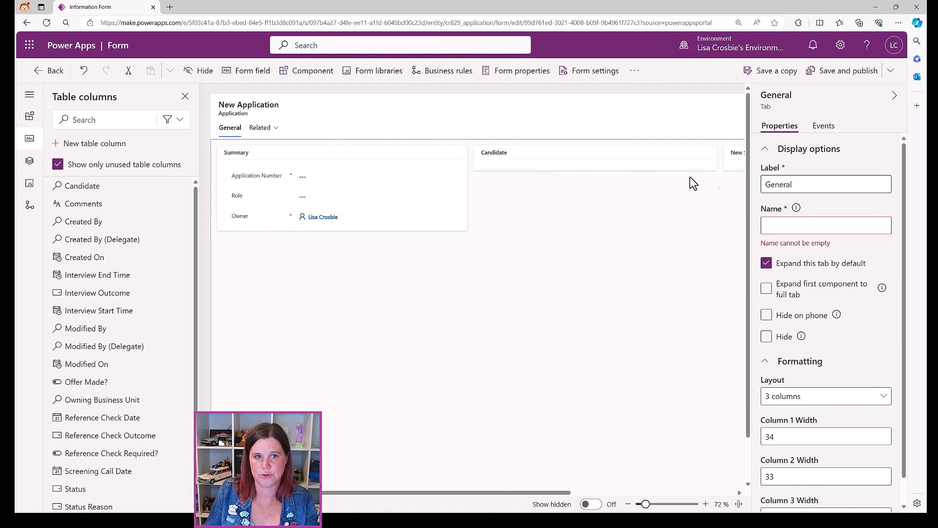
left_click(507, 162)
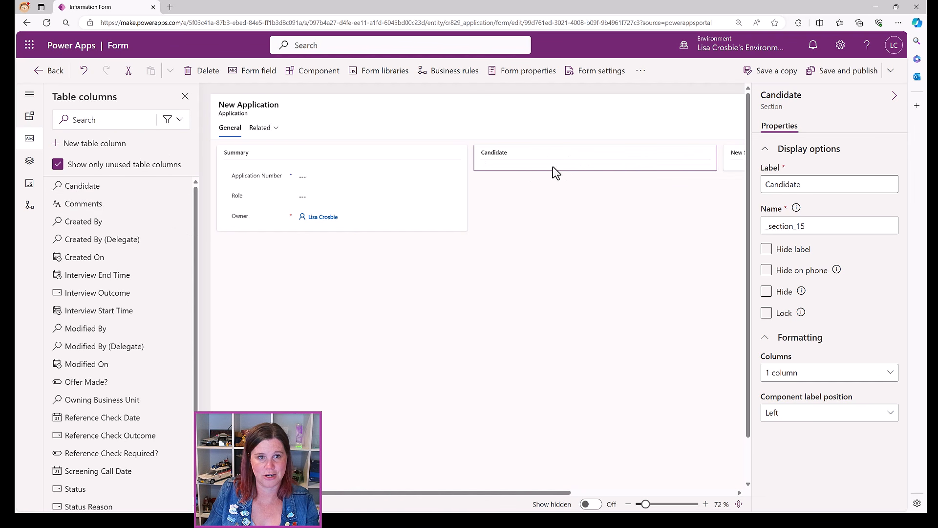
left_click(66, 193)
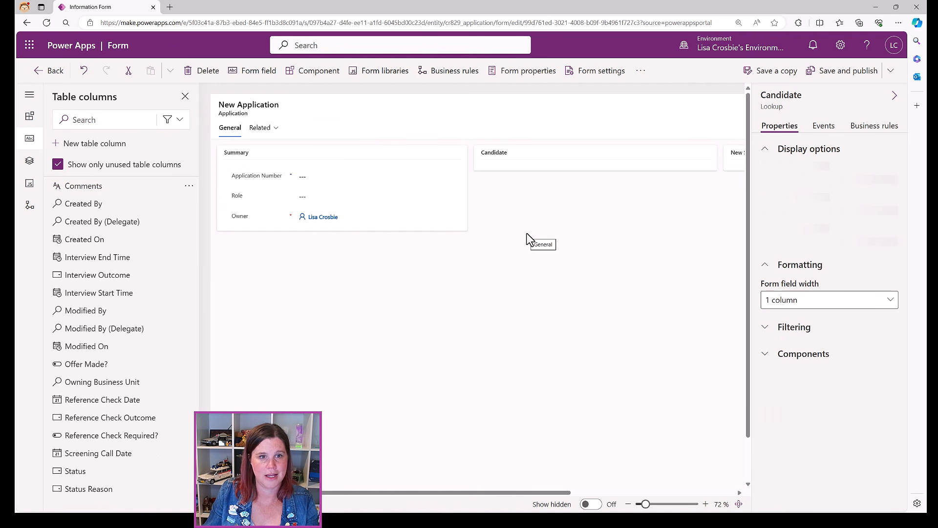
left_click(766, 323)
left_click_drag(557, 494, 703, 493)
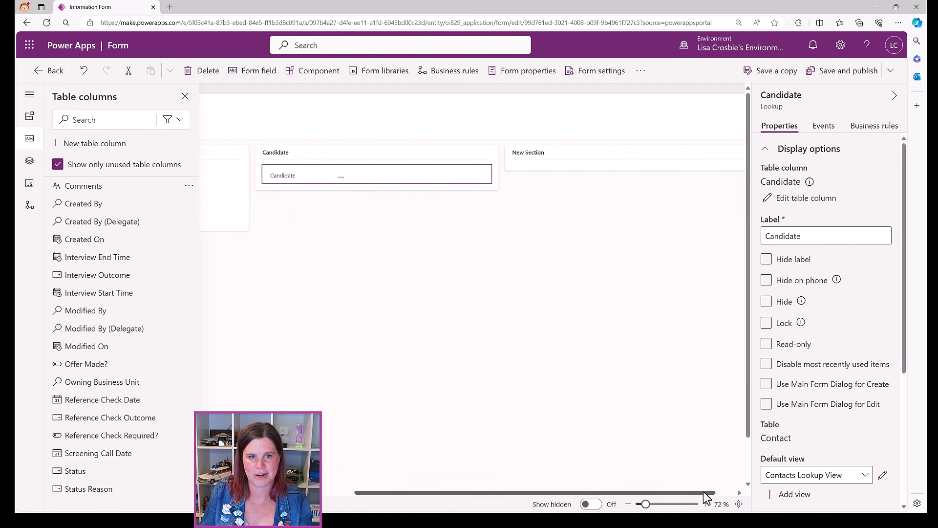
Select the third section and bring up the Timeline's list of activities to add
left_click(631, 171)
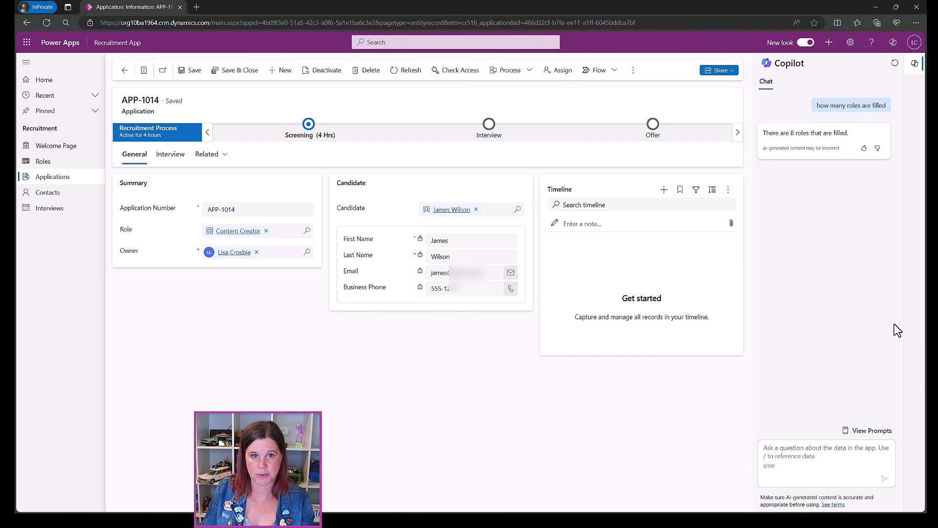
left_click(663, 190)
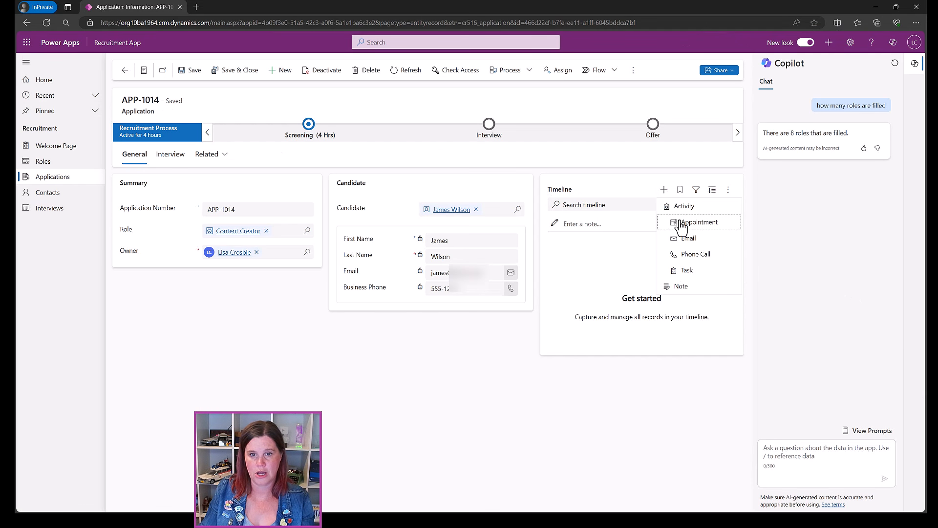
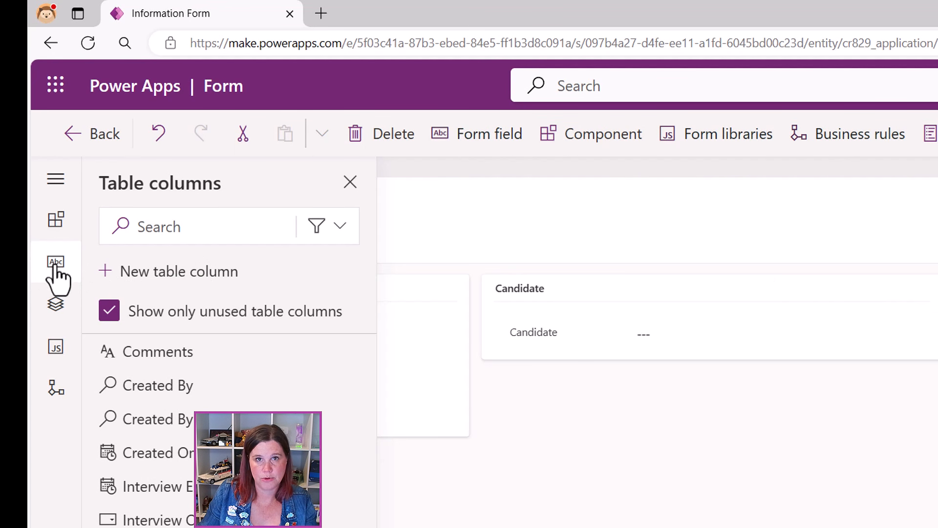
Drag a Timeline component from Components into the new section of the Application form
left_click(56, 227)
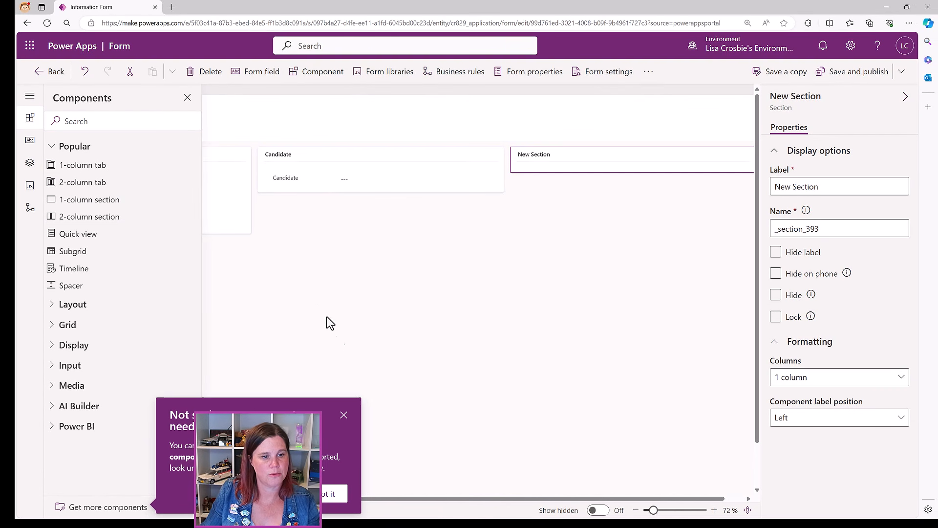
left_click(343, 414)
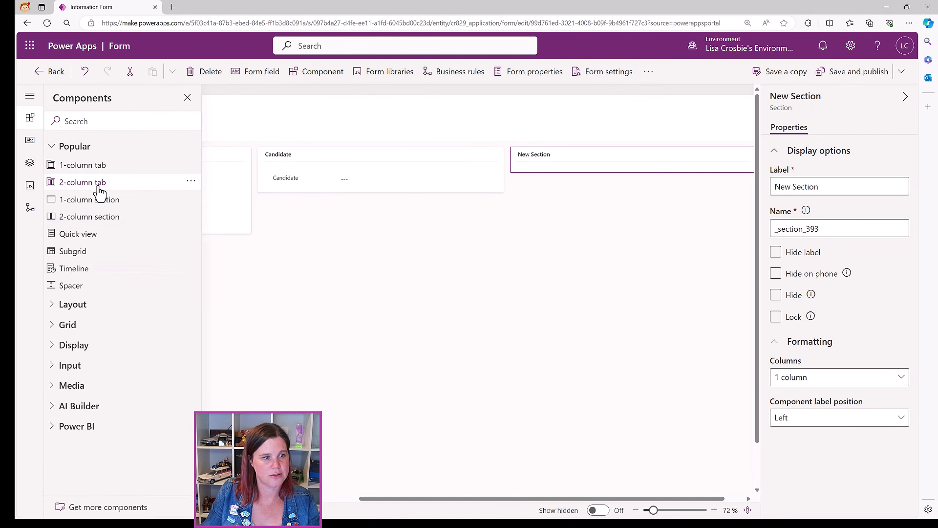
mouse_move(62, 276)
left_click_drag(62, 275, 556, 162)
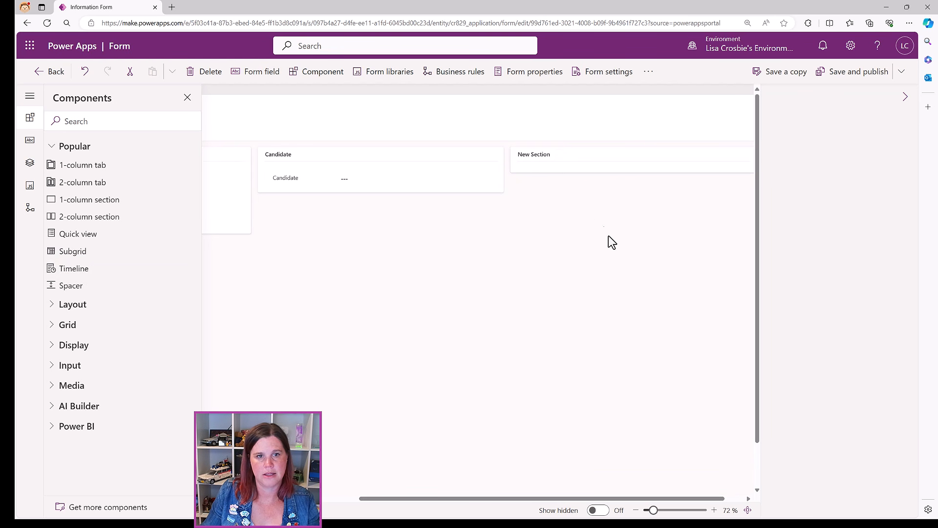
left_click_drag(606, 233, 608, 253)
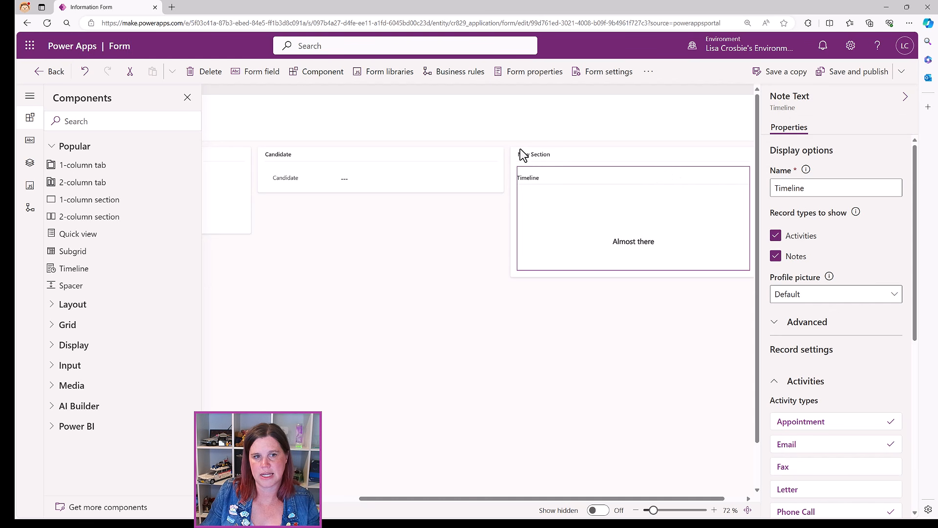
Hide the label of the section holding the Timeline
left_click(514, 160)
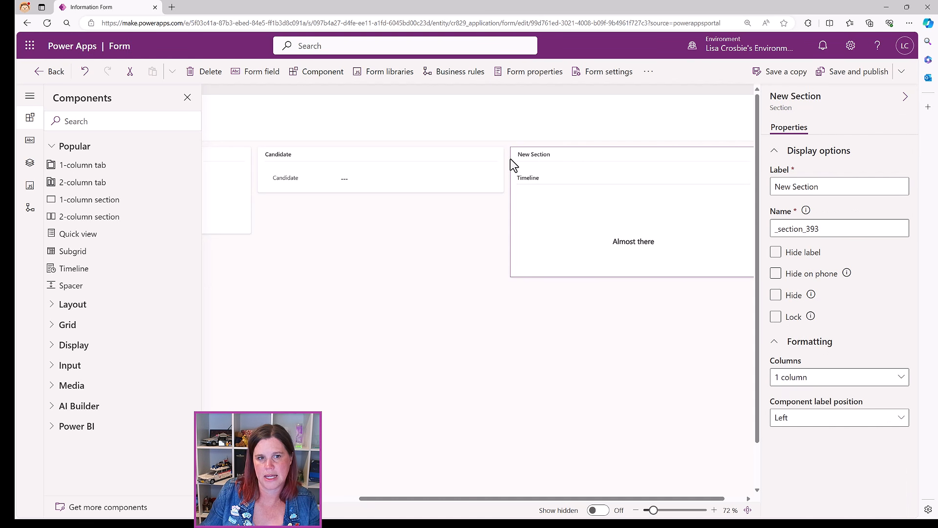
left_click(777, 253)
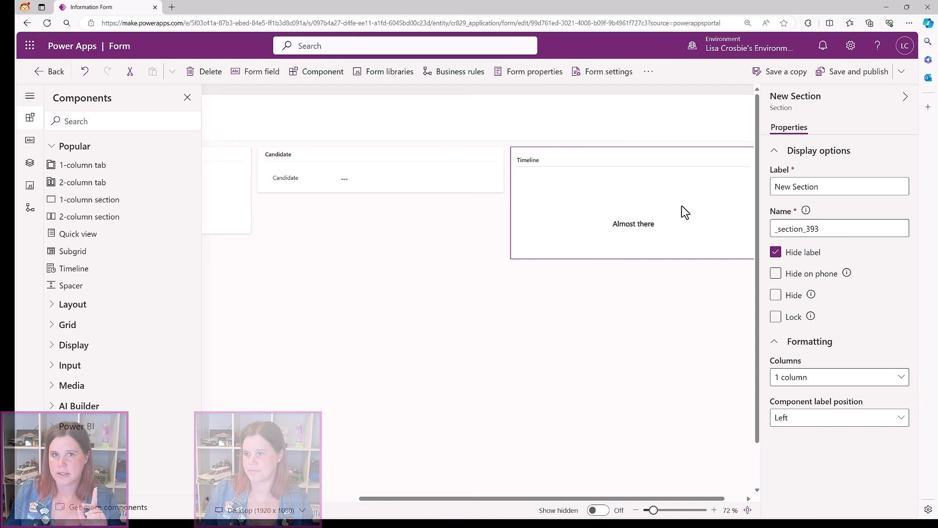
left_click(656, 205)
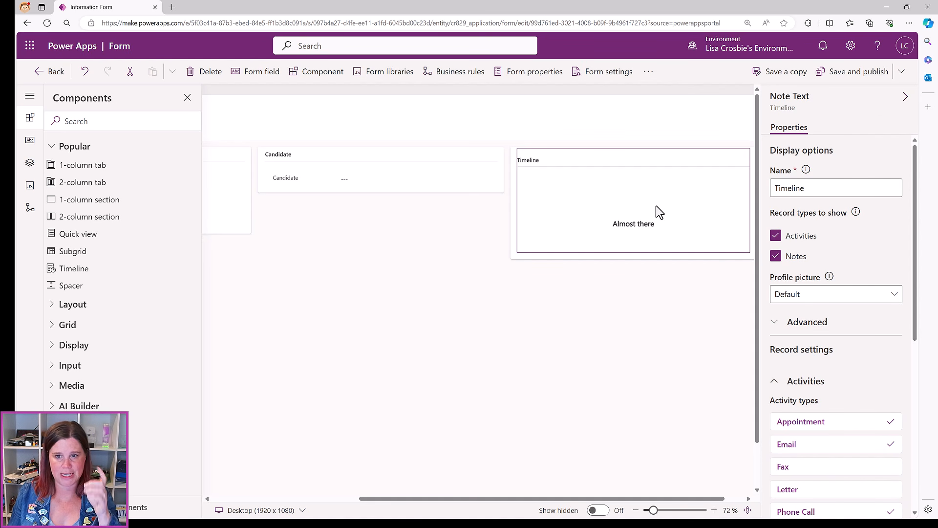
Disable the Social Activity and Invite Redemption activity types on the Timeline
scroll(839, 259, "down", 7)
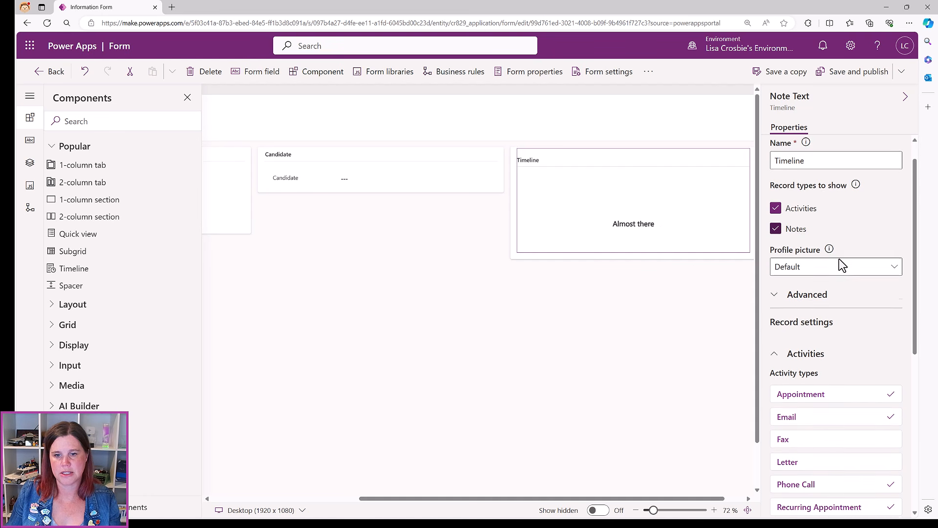
scroll(837, 205, "up", 3)
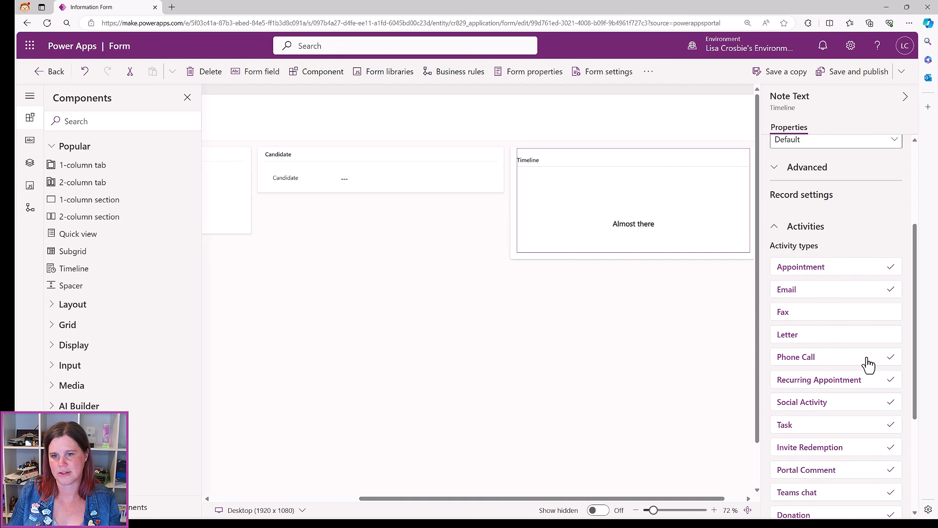
scroll(811, 334, "down", 1)
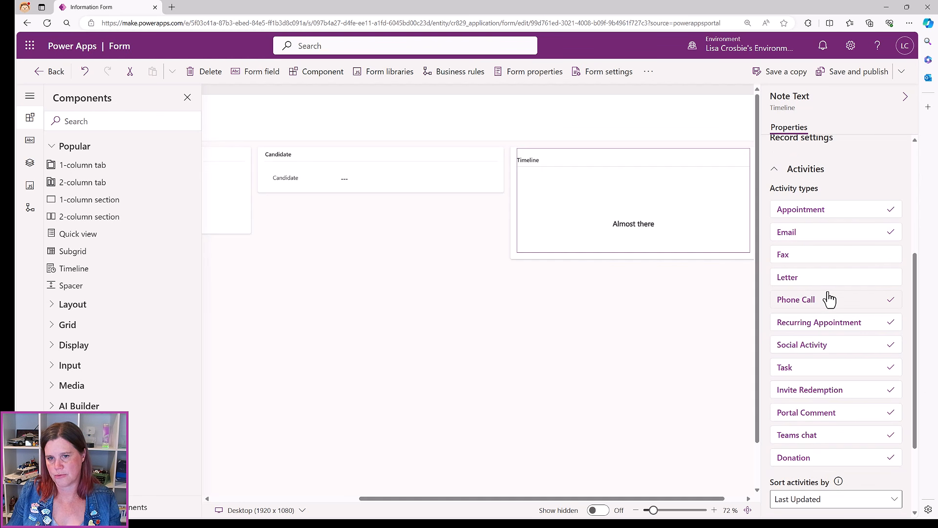
left_click(803, 347)
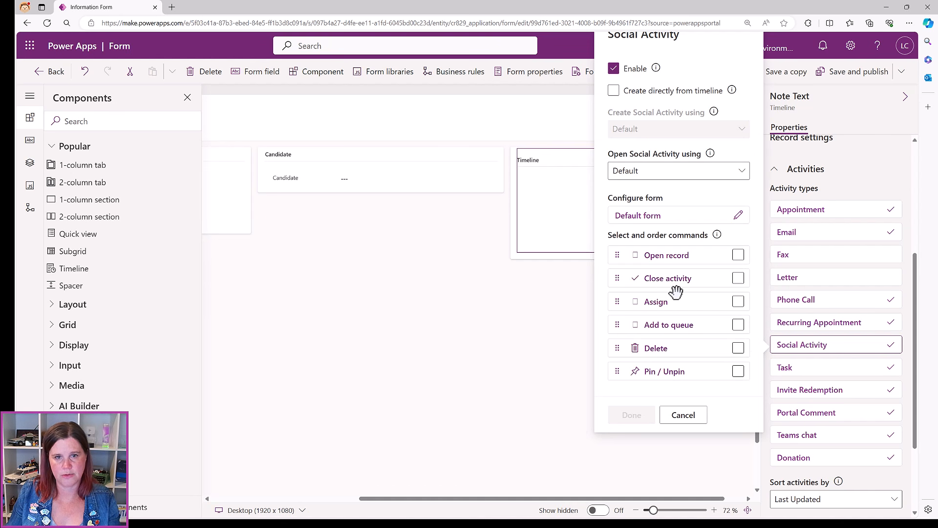
left_click(614, 69)
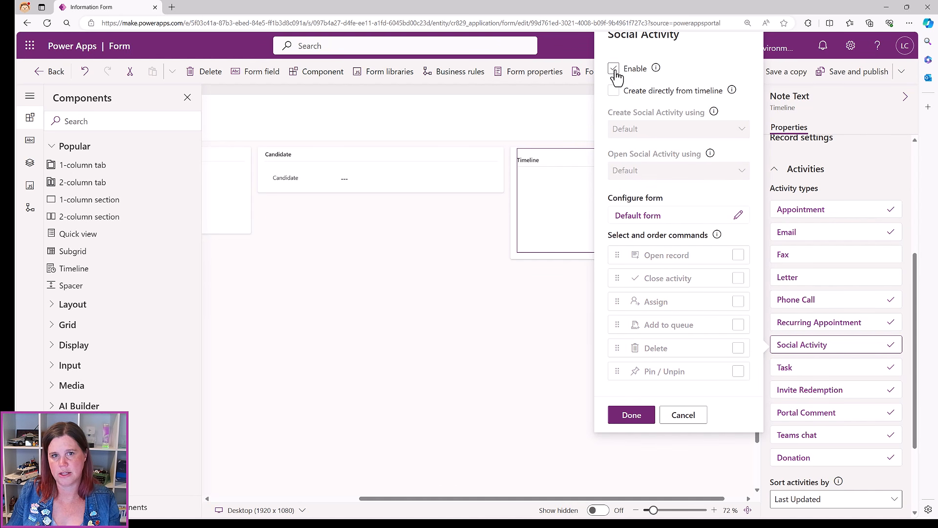
left_click(625, 419)
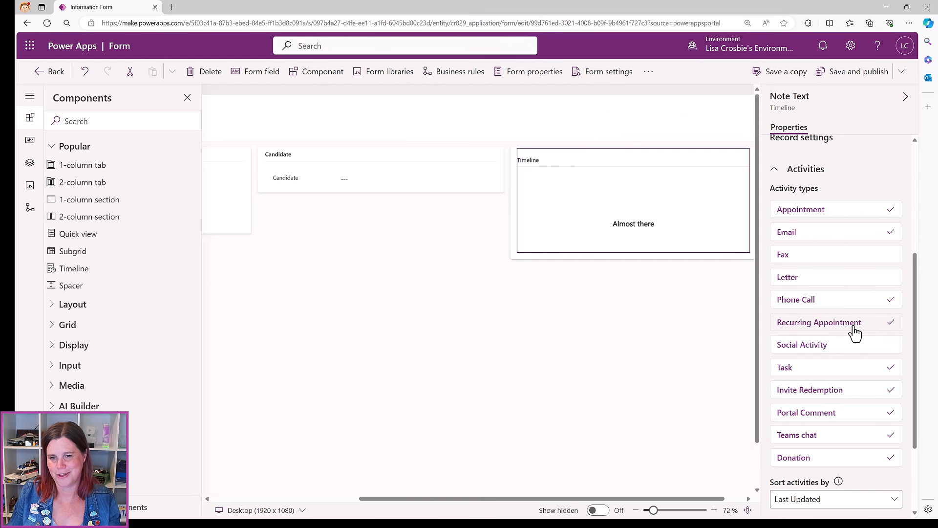
left_click(806, 391)
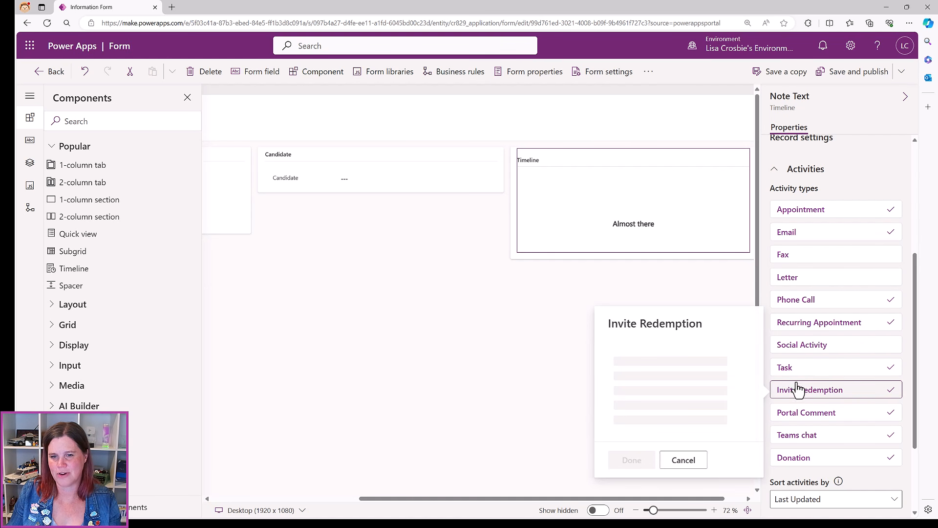
left_click(613, 114)
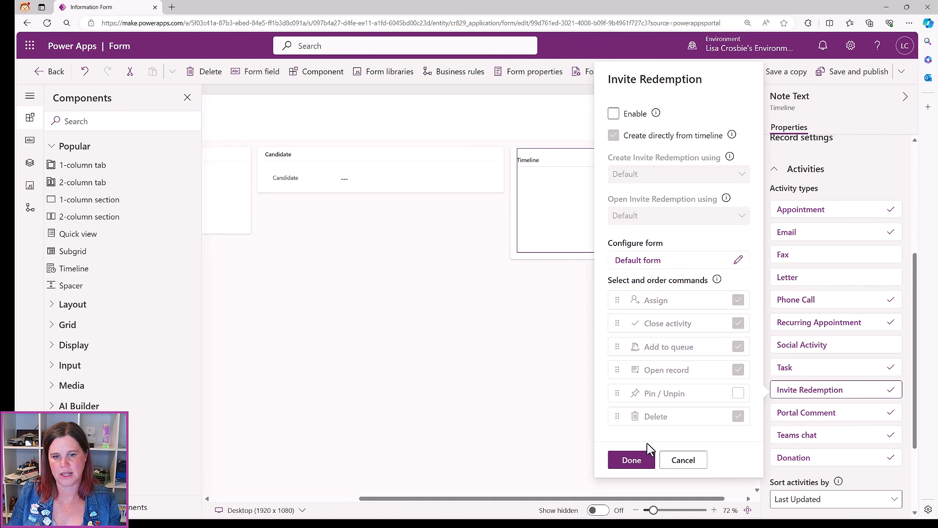
left_click(631, 460)
Disable the Portal Comment and Donation activity types on the Timeline
left_click(826, 415)
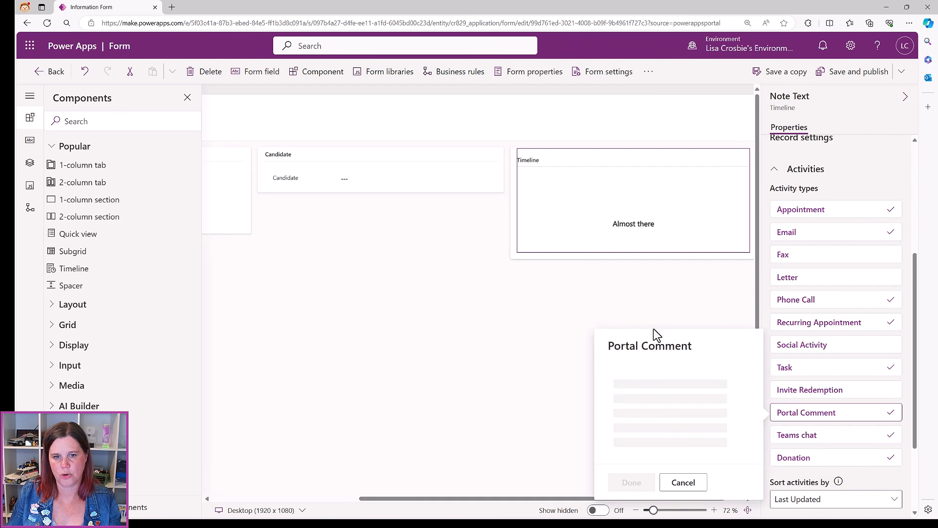
left_click(615, 137)
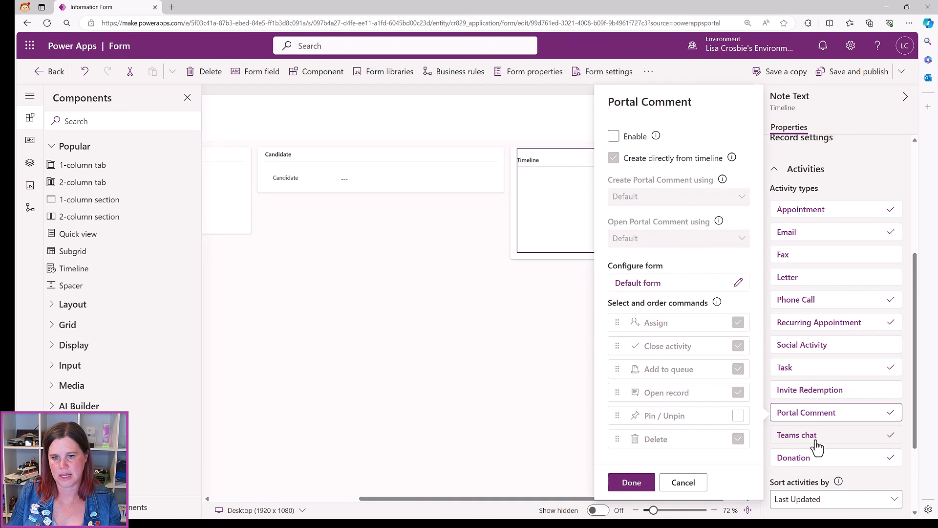
left_click(802, 455)
left_click(487, 309)
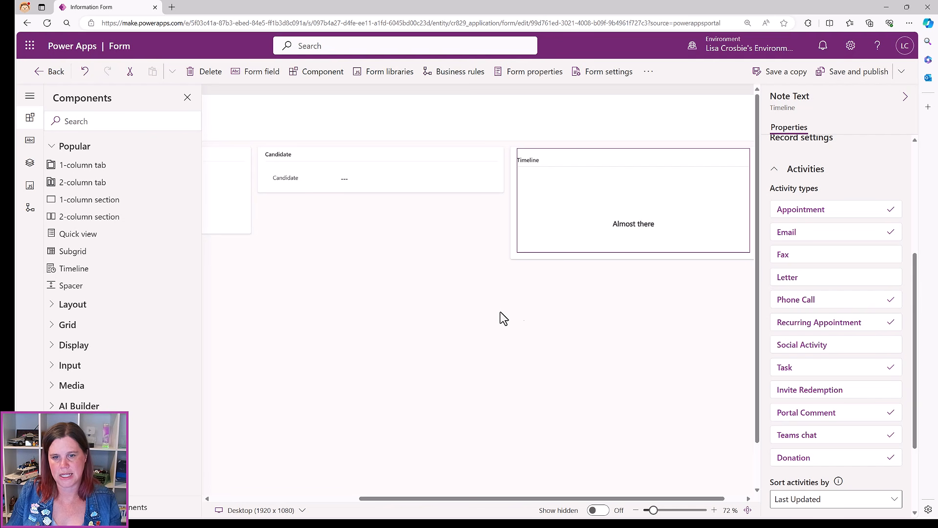
left_click(792, 457)
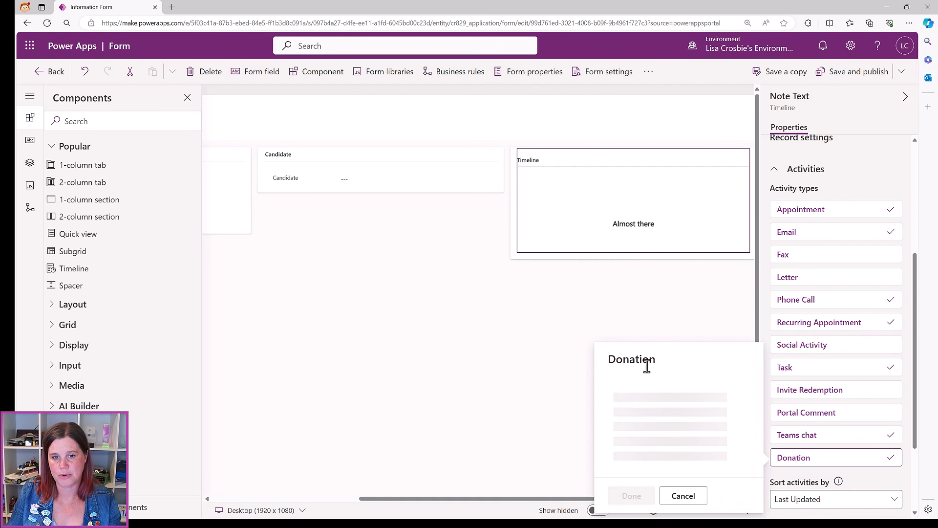
left_click(613, 150)
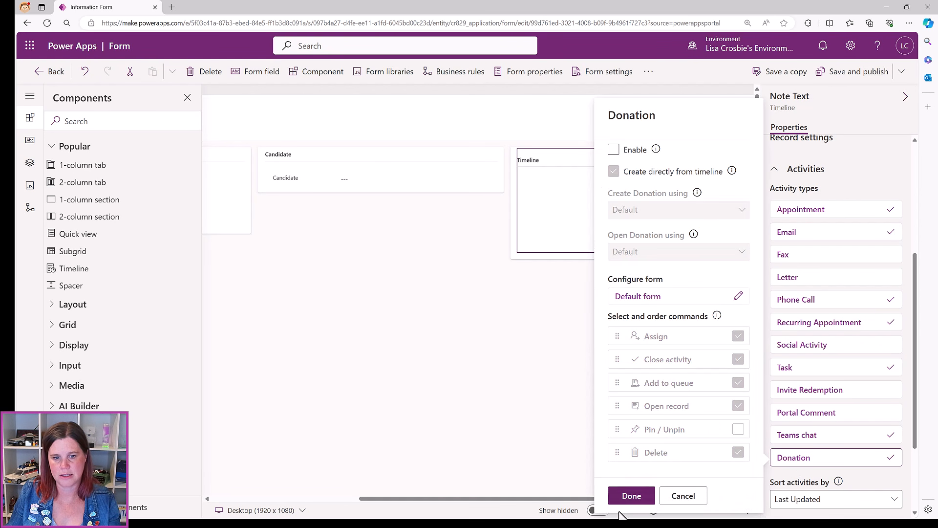
left_click(631, 496)
scroll(838, 429, "down", 3)
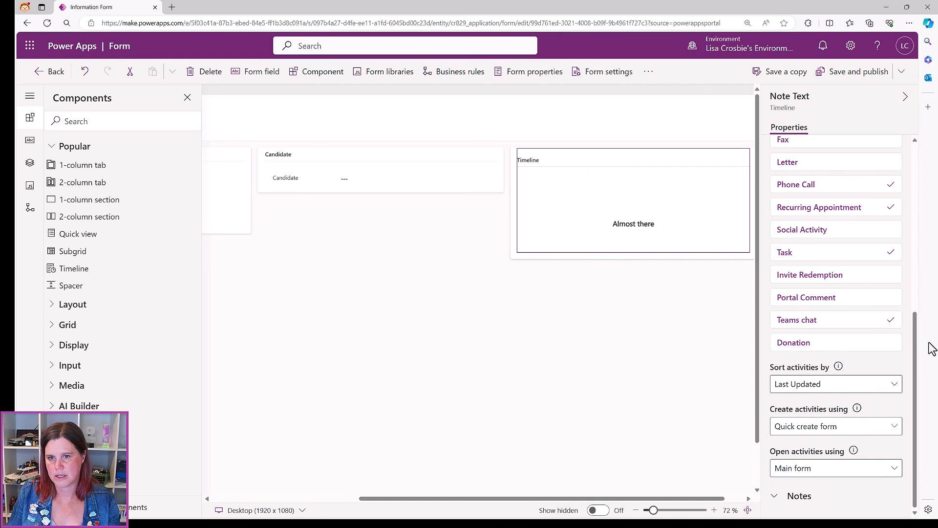
scroll(863, 266, "up", 5)
scroll(796, 394, "down", 5)
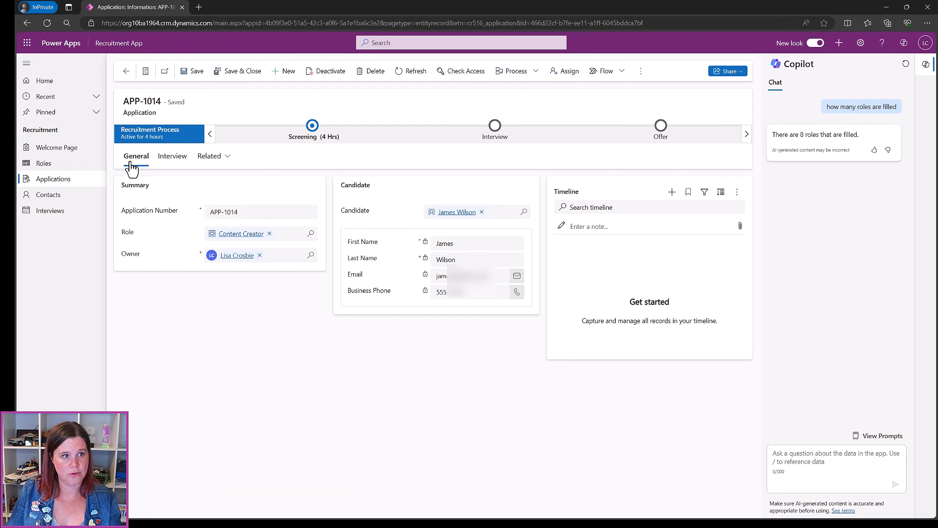
left_click(175, 162)
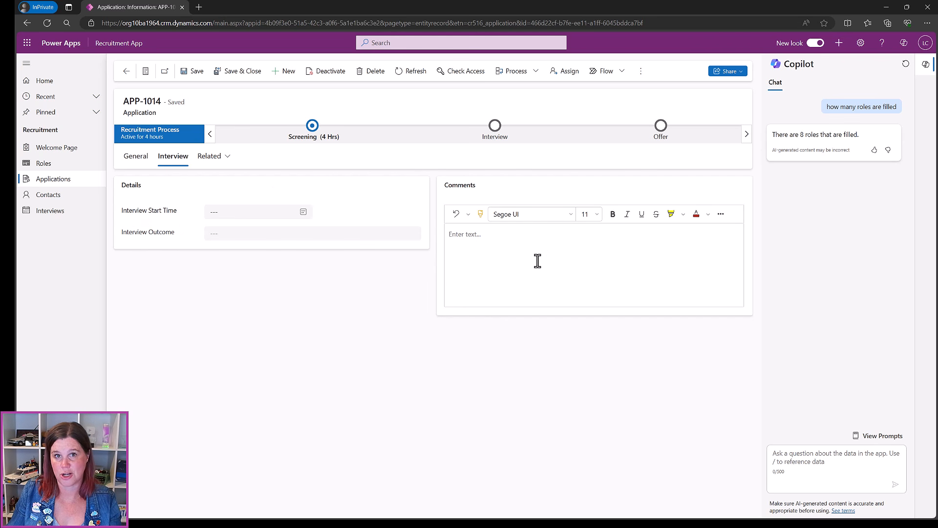
left_click(886, 7)
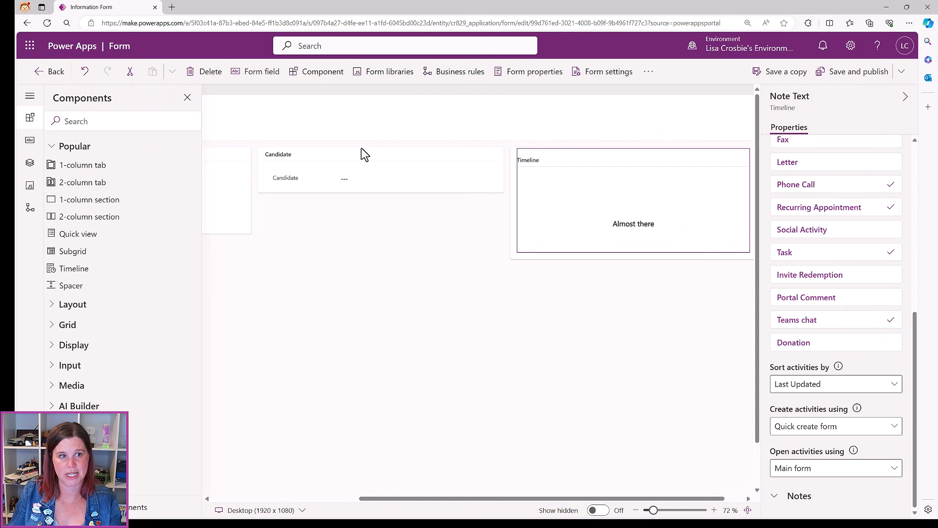
Add a new two-column tab to the Application form and label it Interview
left_click_drag(404, 498, 259, 498)
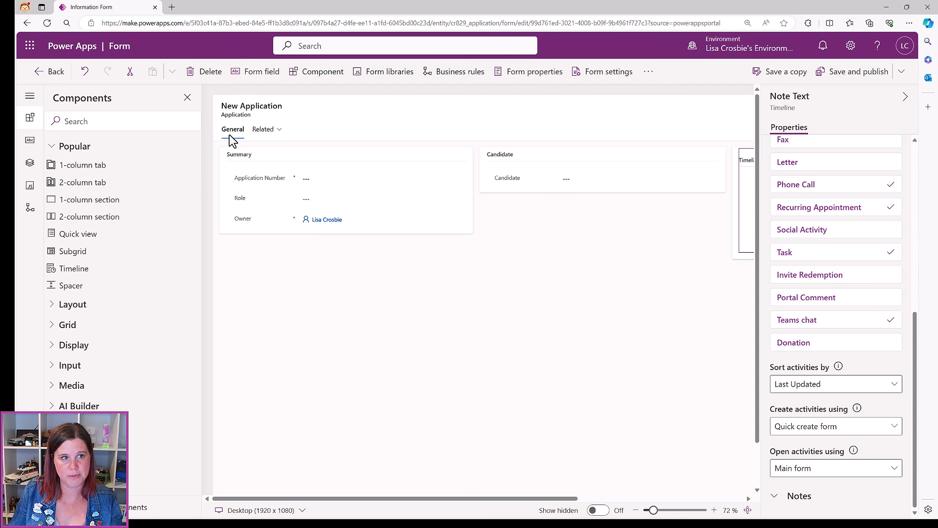
left_click(90, 186)
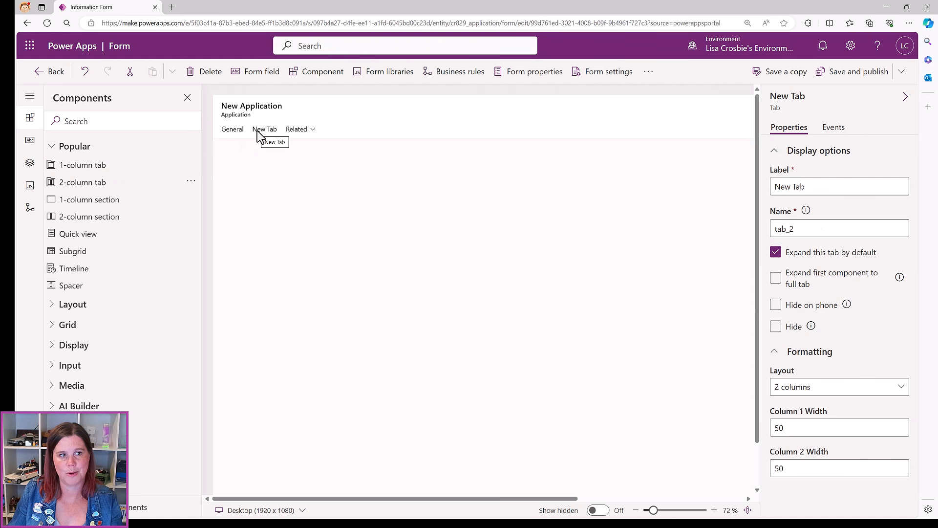
left_click(258, 131)
left_click(836, 187)
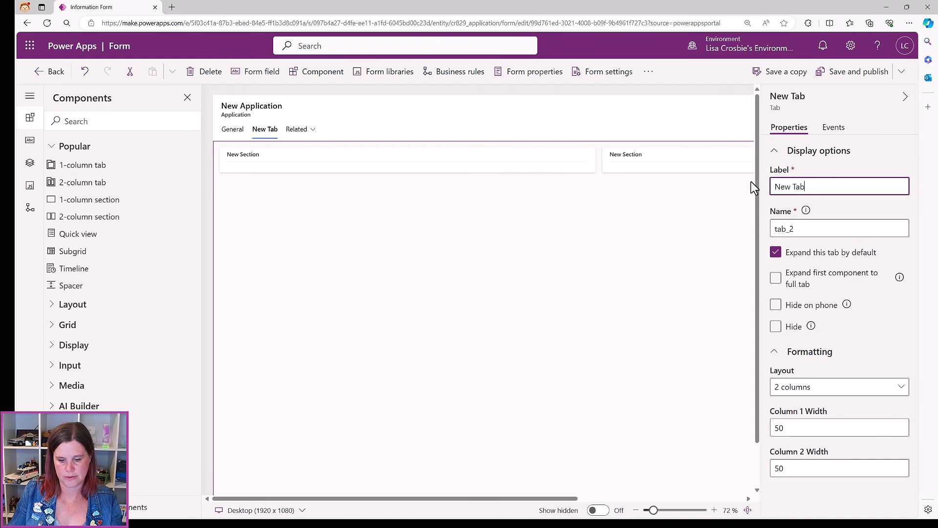
type("In")
key("BackSpace")
key("BackSpace")
key("BackSpace")
key("BackSpace")
key("BackSpace")
key("BackSpace")
key("BackSpace")
key("BackSpace")
key("BackSpace")
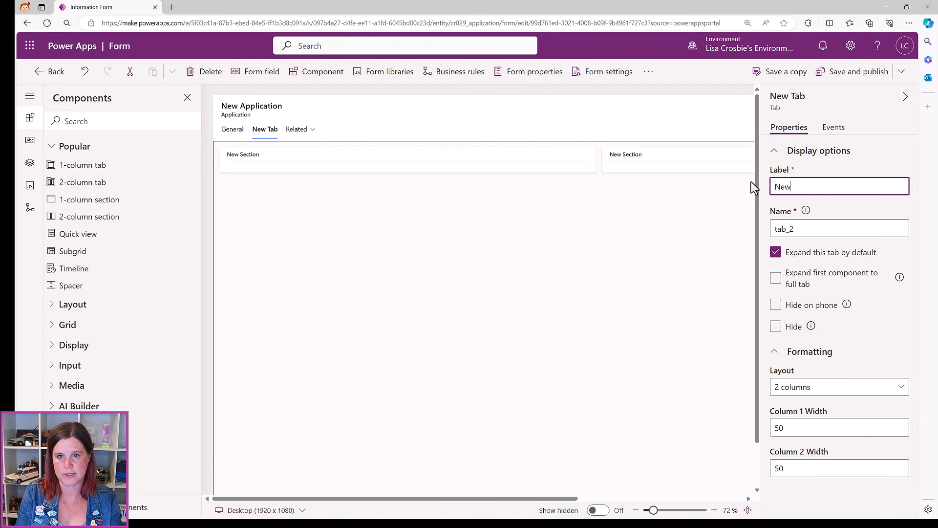
type("Interview")
left_click(617, 207)
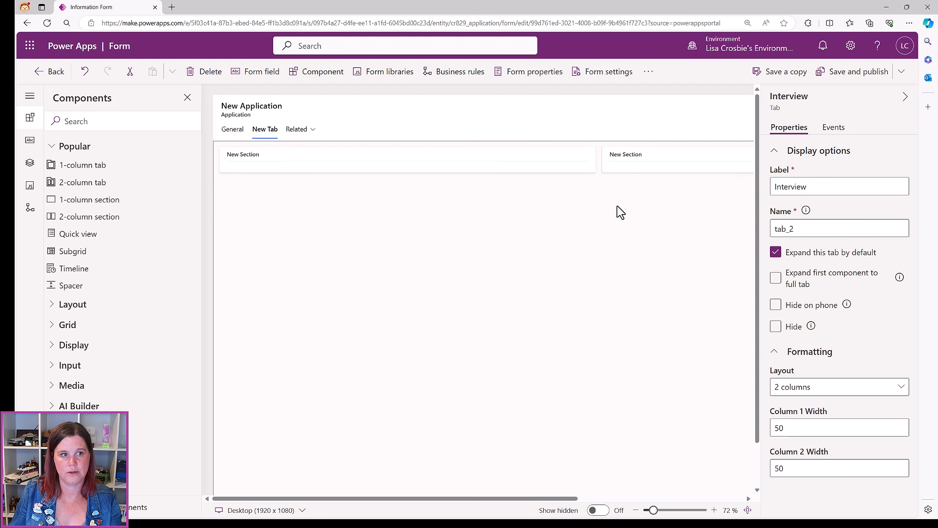
Relabel the Interview tab's first section as Details
left_click(282, 171)
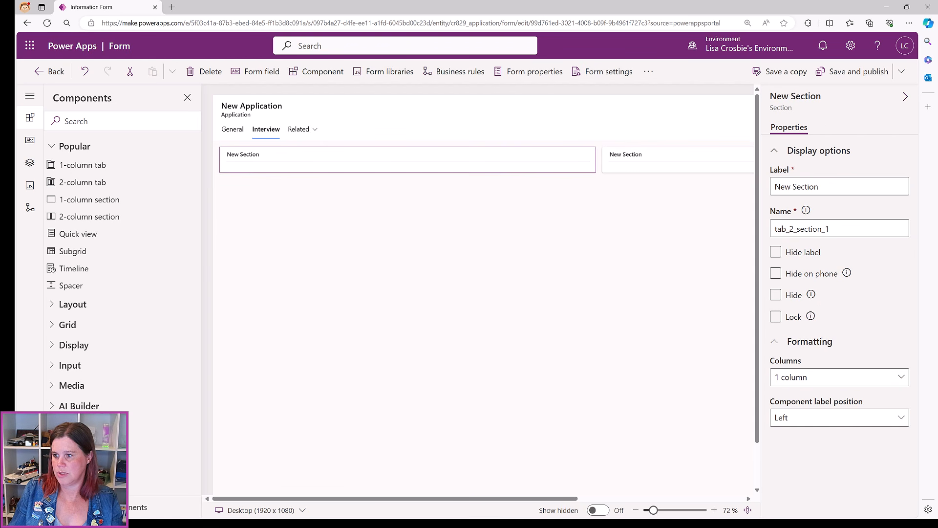
left_click(828, 187)
left_click_drag(827, 188, 754, 185)
type("detai")
key("BackSpace")
key("BackSpace")
key("BackSpace")
key("BackSpace")
key("BackSpace")
type("Details")
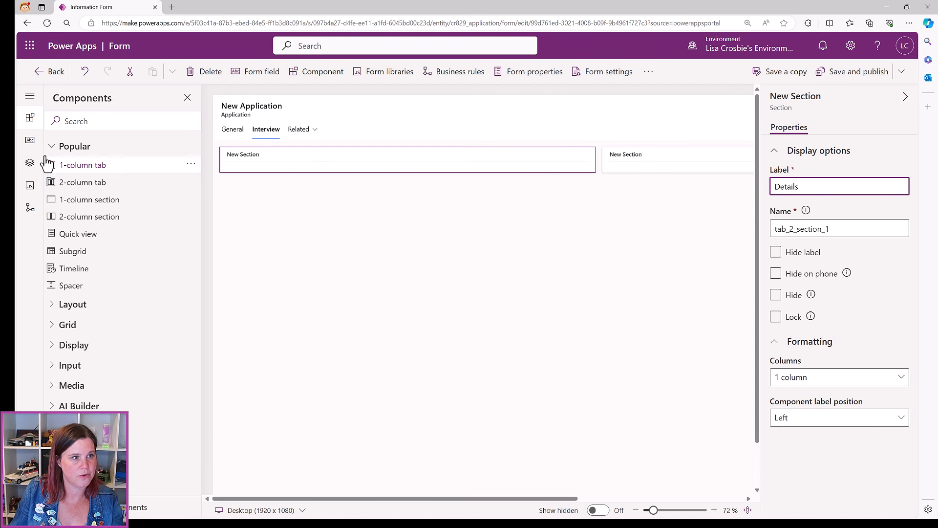
left_click(30, 140)
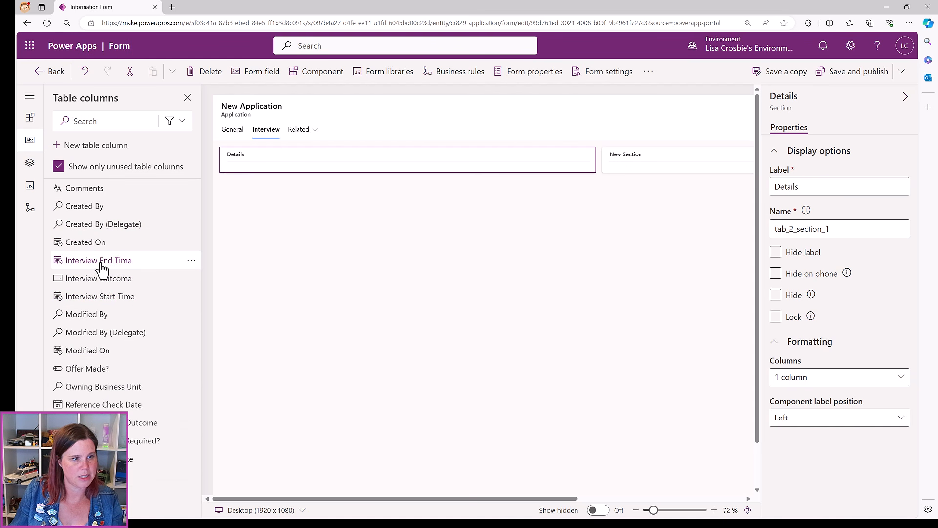
Add Interview Start Time and Interview Outcome to Details, then relabel the second section
left_click(96, 298)
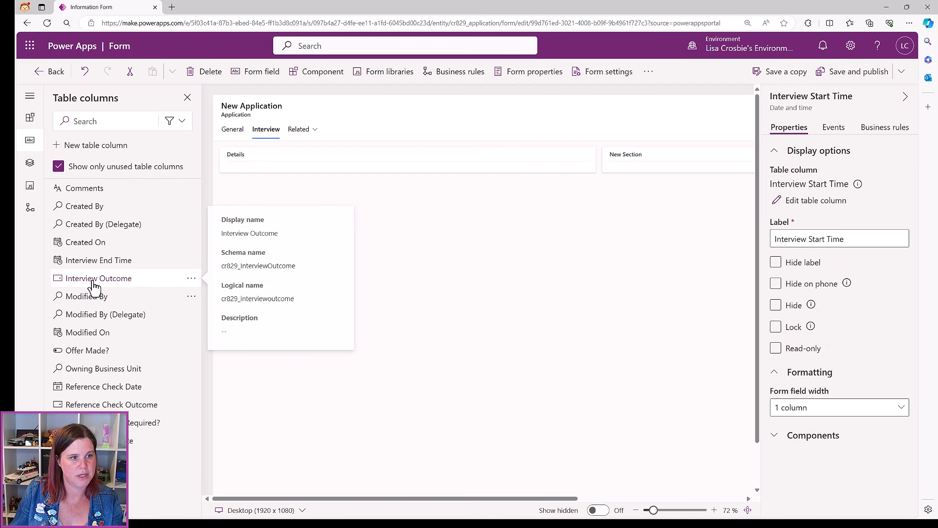
left_click(94, 287)
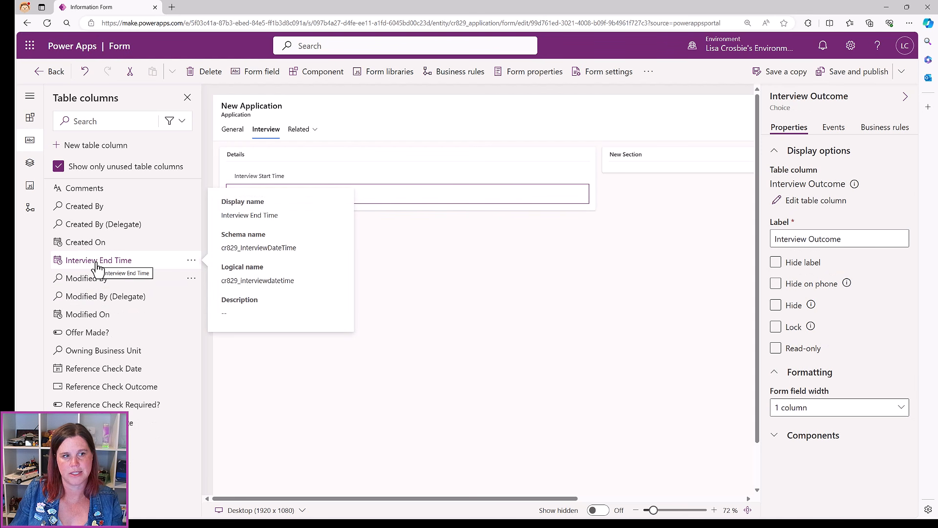
left_click(633, 170)
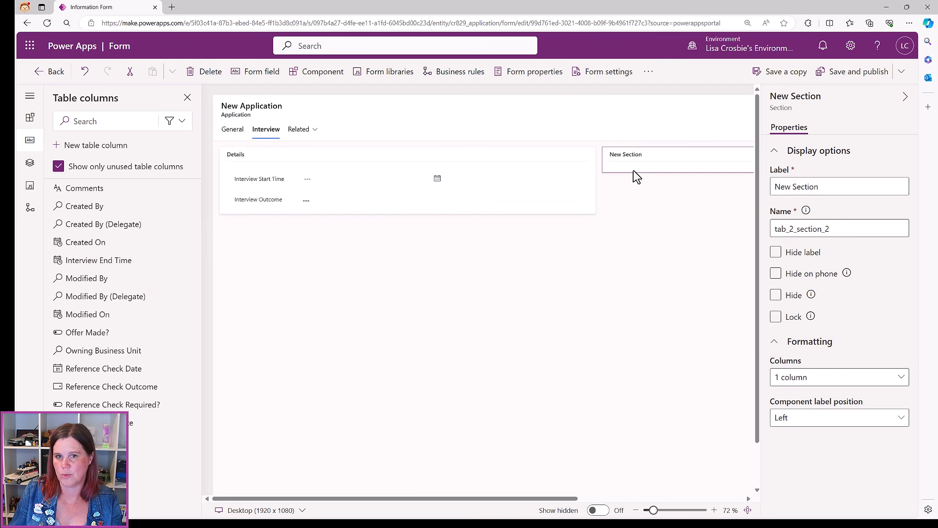
left_click(829, 186)
left_click_drag(821, 186, 772, 186)
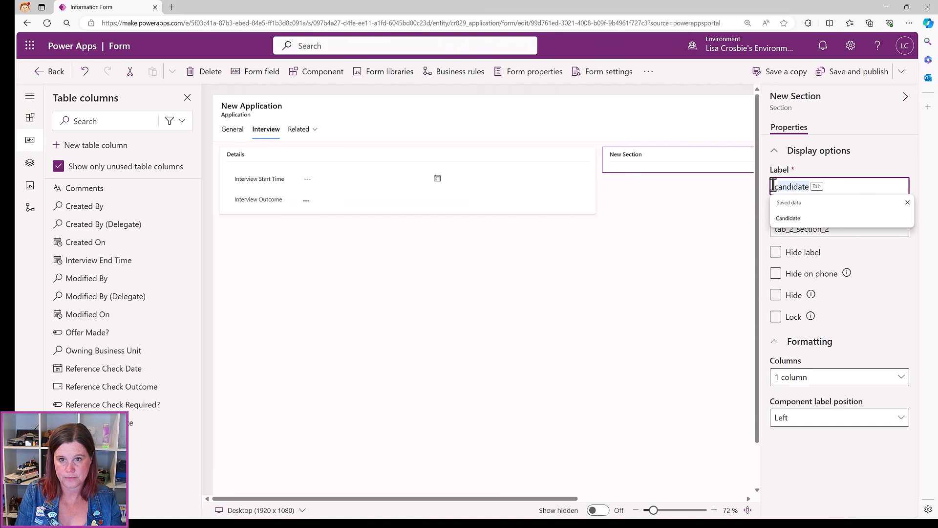
key("BackSpace")
key("BackSpace")
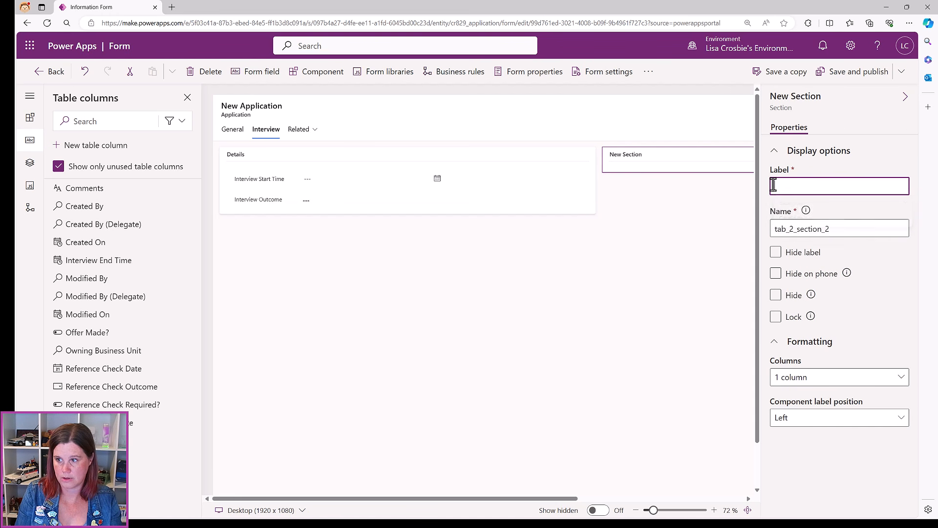
type("C")
type("andidate")
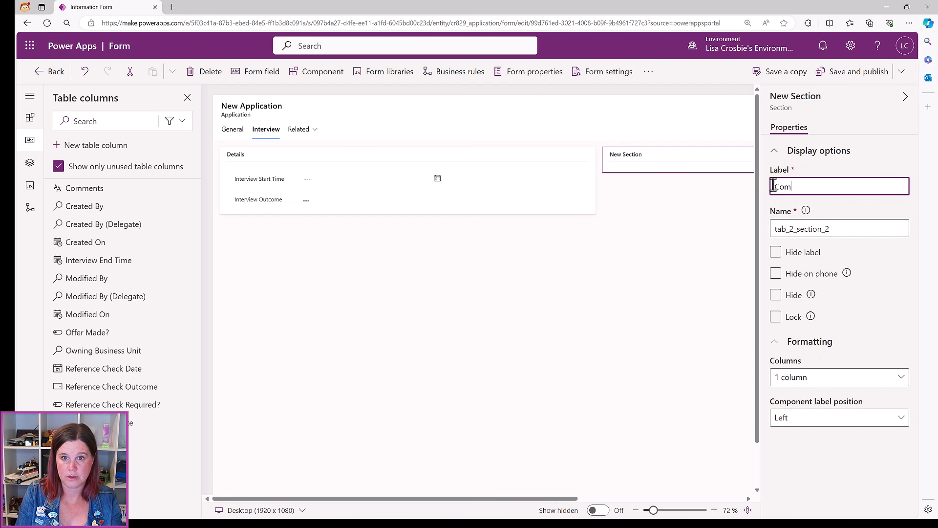
left_click(684, 205)
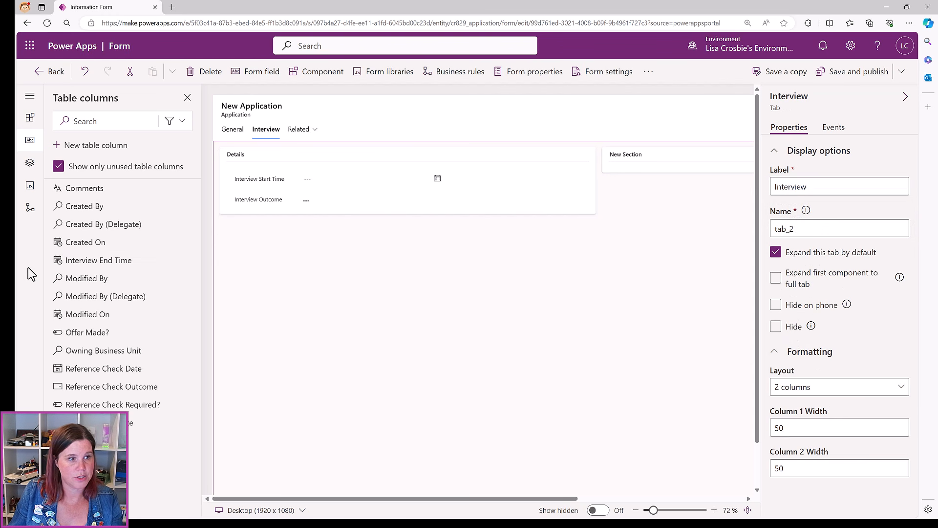
Add the Comments column to the second section with its field label hidden
mouse_move(84, 195)
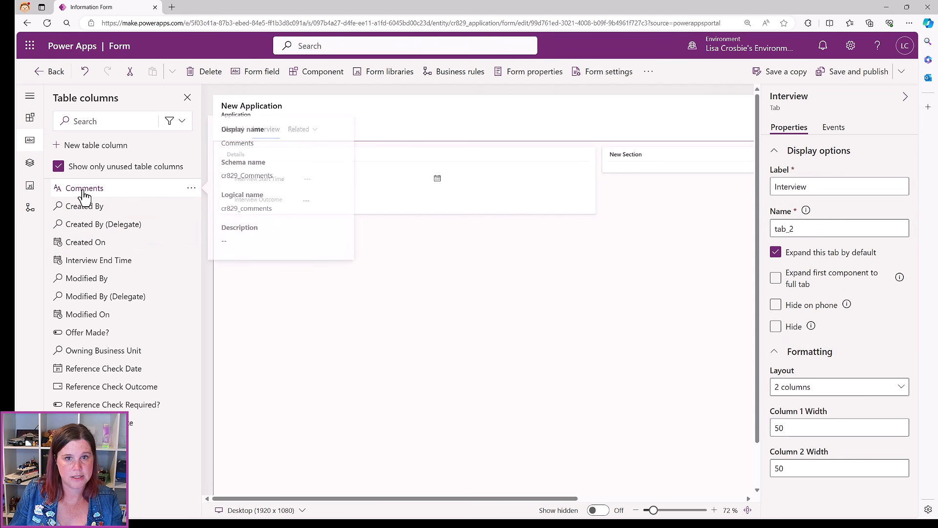
left_click(636, 177)
left_click(85, 195)
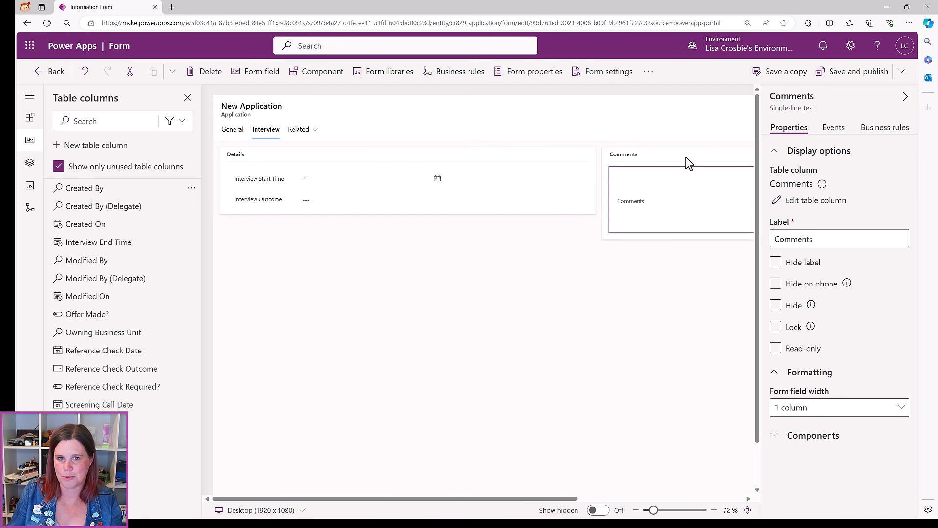
left_click_drag(552, 504, 680, 503)
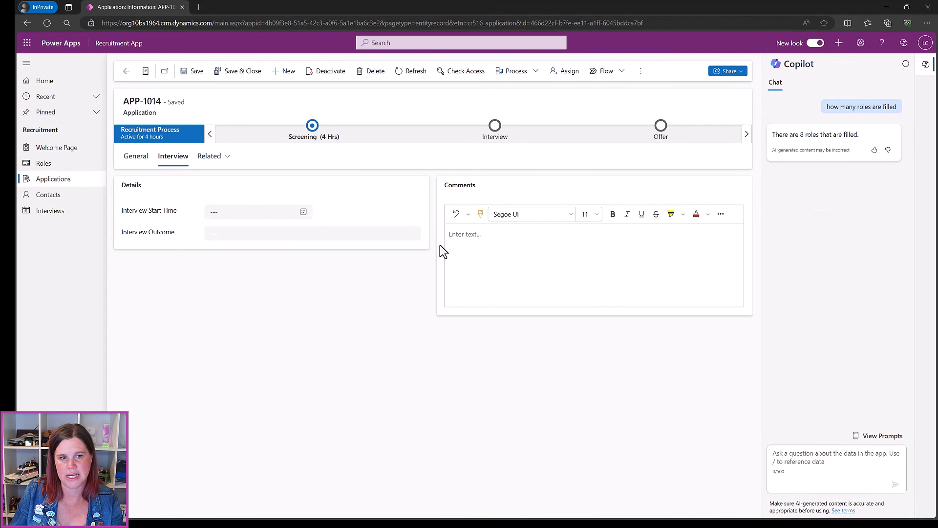
left_click(886, 8)
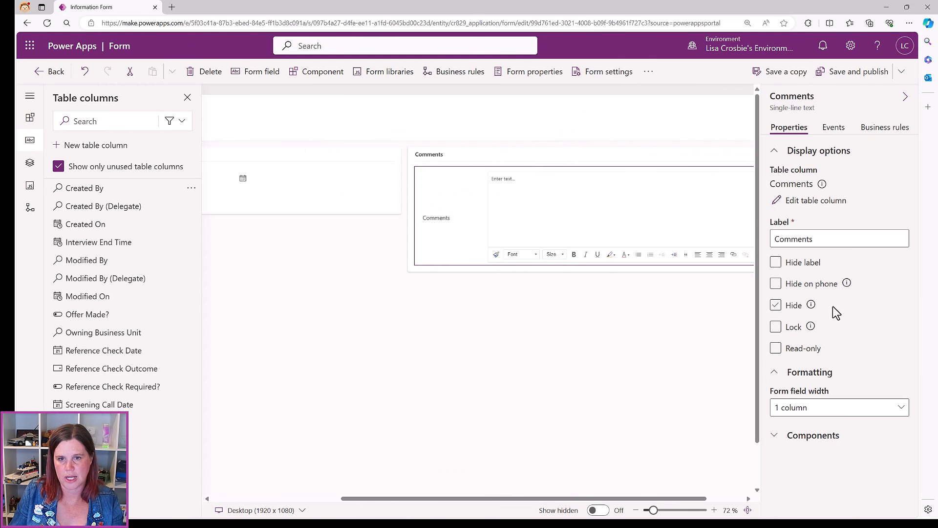
left_click(776, 262)
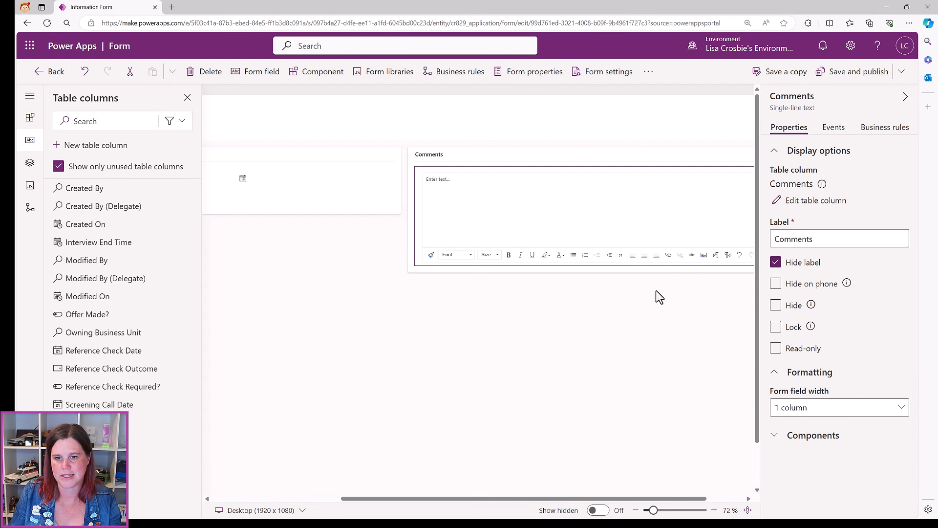
left_click_drag(444, 499, 318, 498)
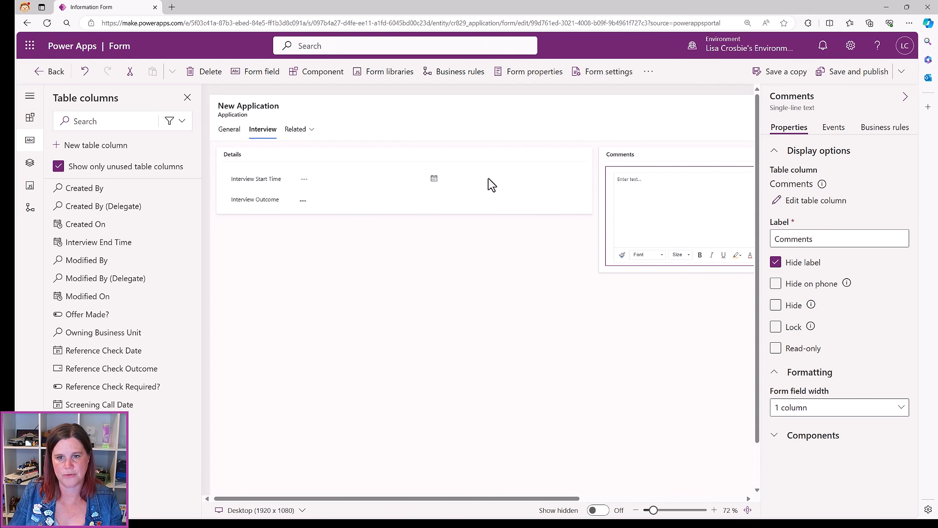
left_click(816, 413)
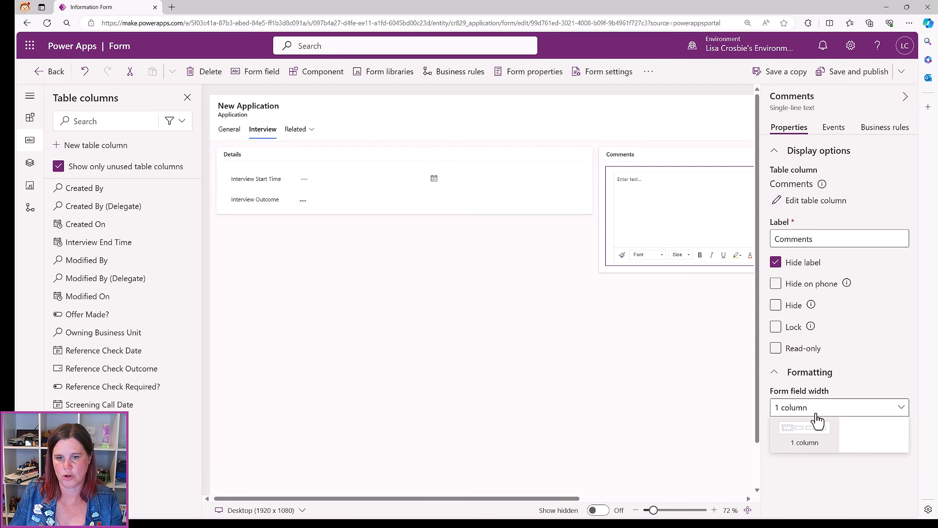
left_click(694, 410)
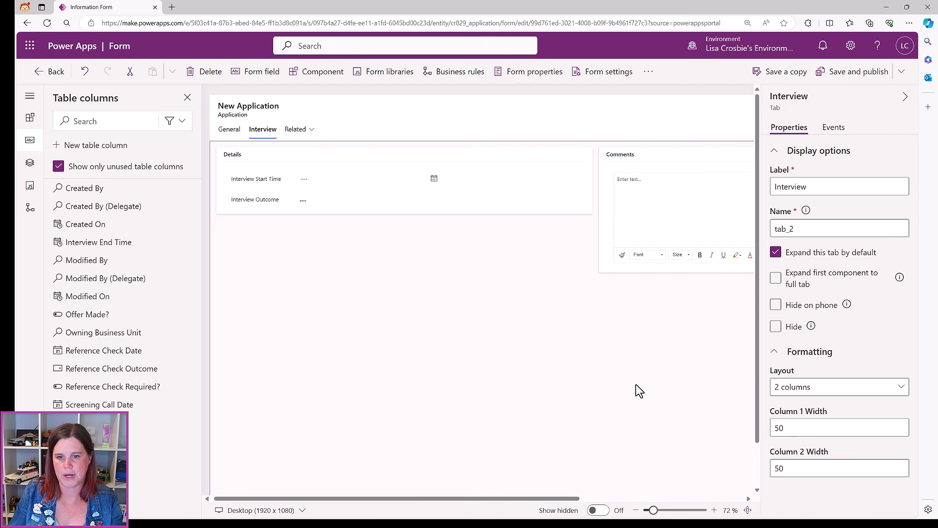
Set the Interview tab's column widths to 30 and 70, then save and publish the form
left_click(795, 423)
double_click(795, 423)
type("30")
double_click(780, 469)
type("70")
left_click(623, 361)
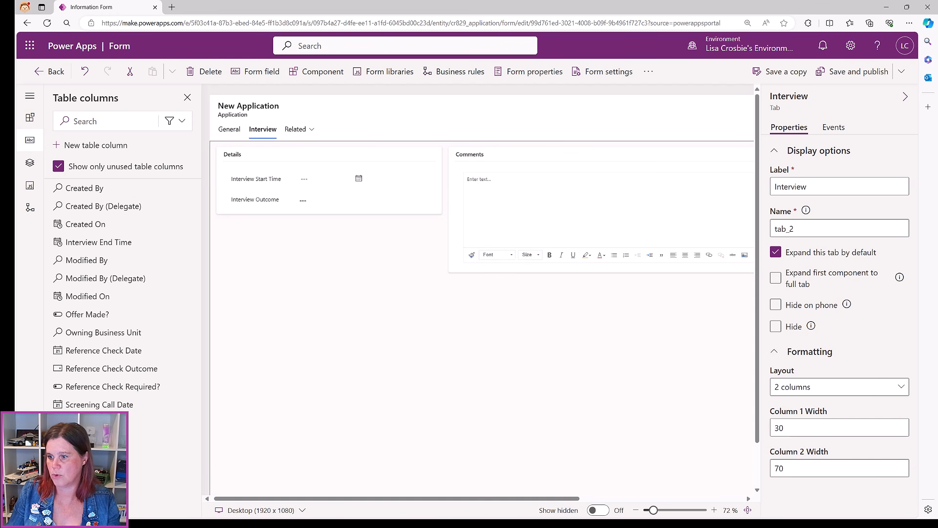
left_click(832, 74)
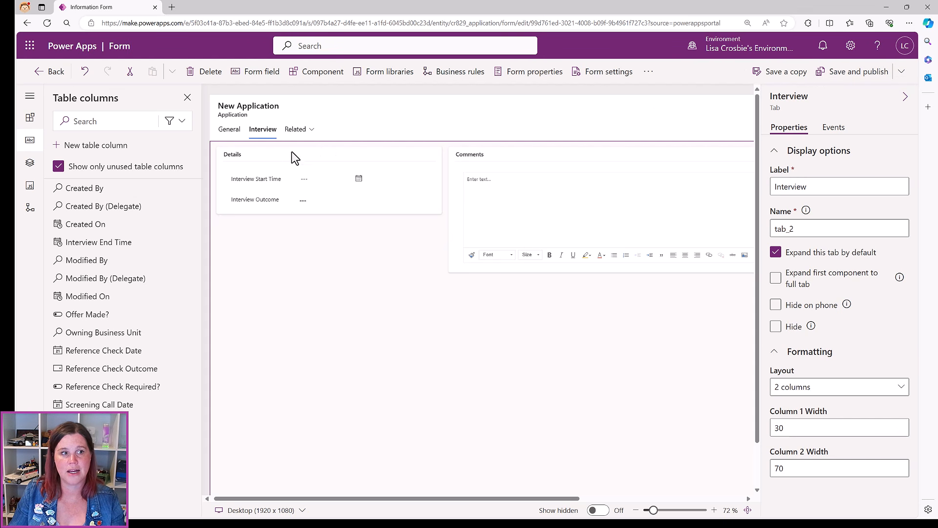
left_click(229, 131)
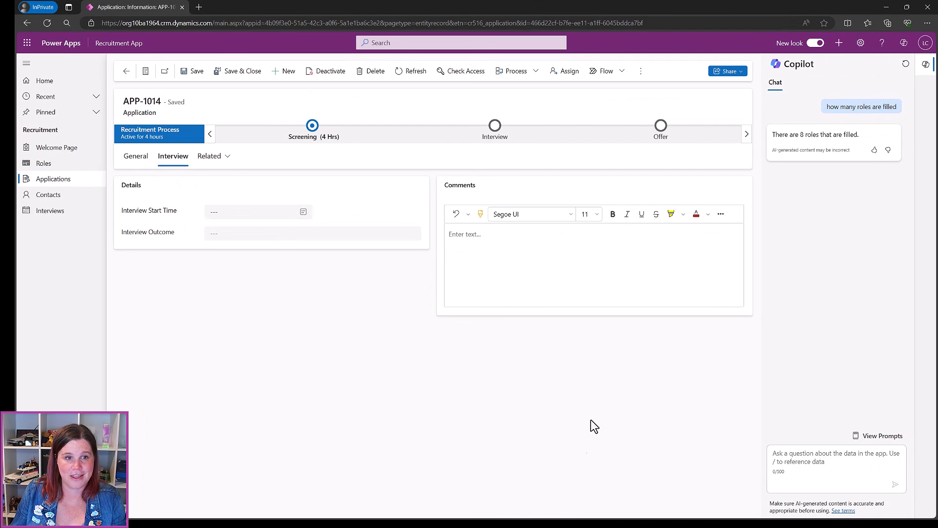
Check application APP-1014's General details in the app, then exit the form designer
left_click(135, 156)
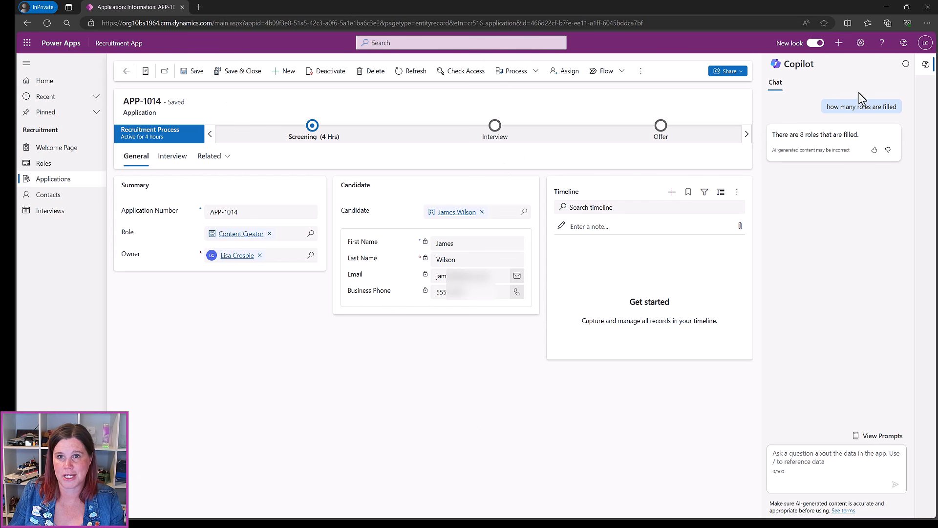
left_click(883, 9)
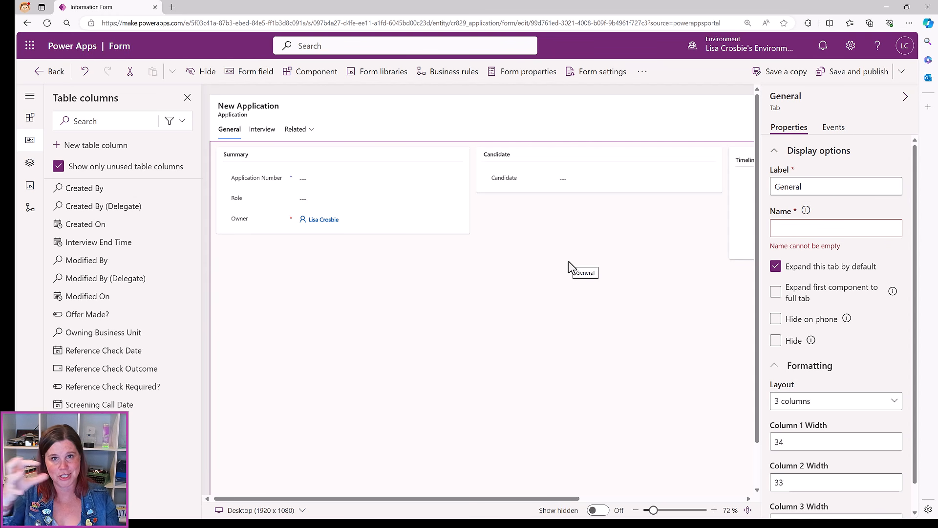
left_click(55, 72)
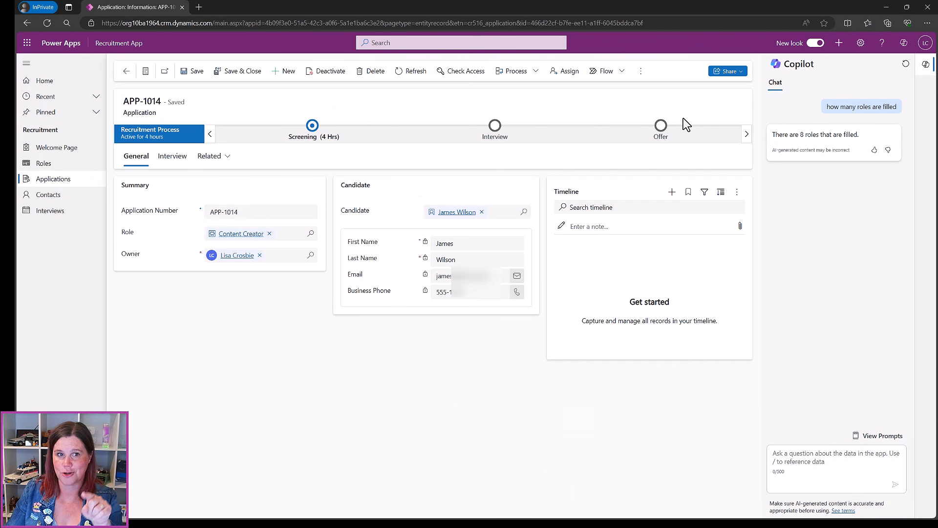
Set Screening Call Date to 18 April 2024 and advance the application past Screening
left_click(312, 126)
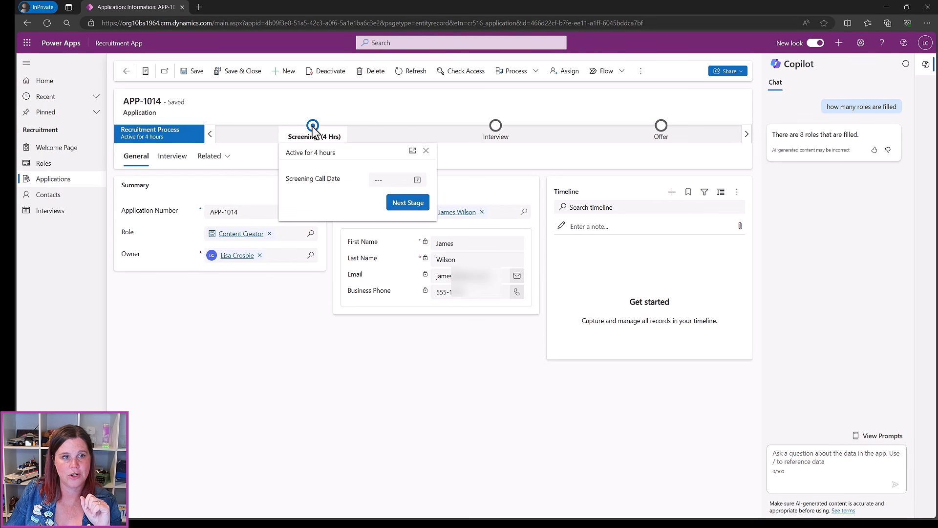
left_click(418, 181)
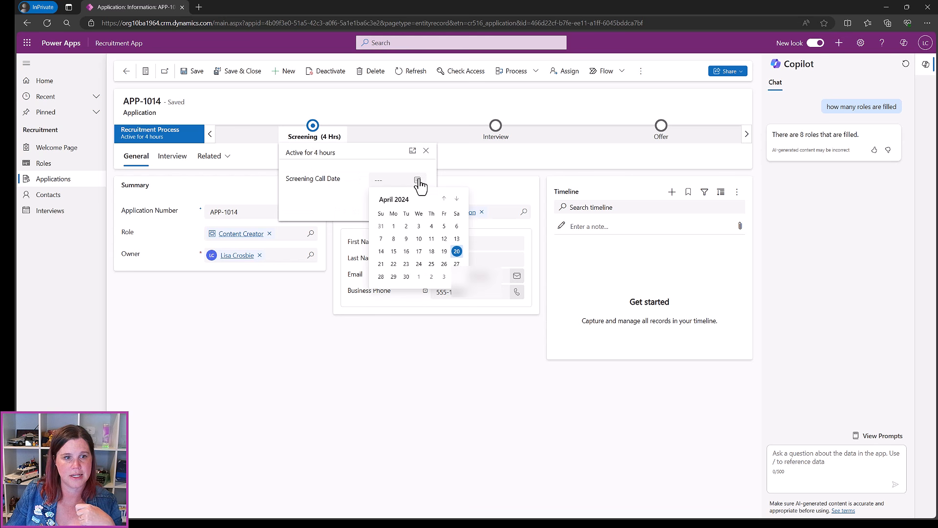
left_click(431, 251)
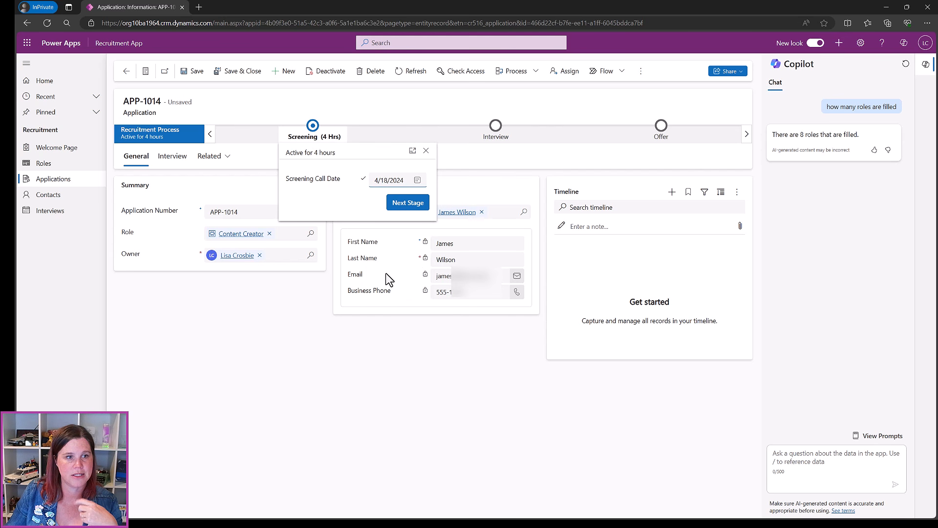
left_click(407, 207)
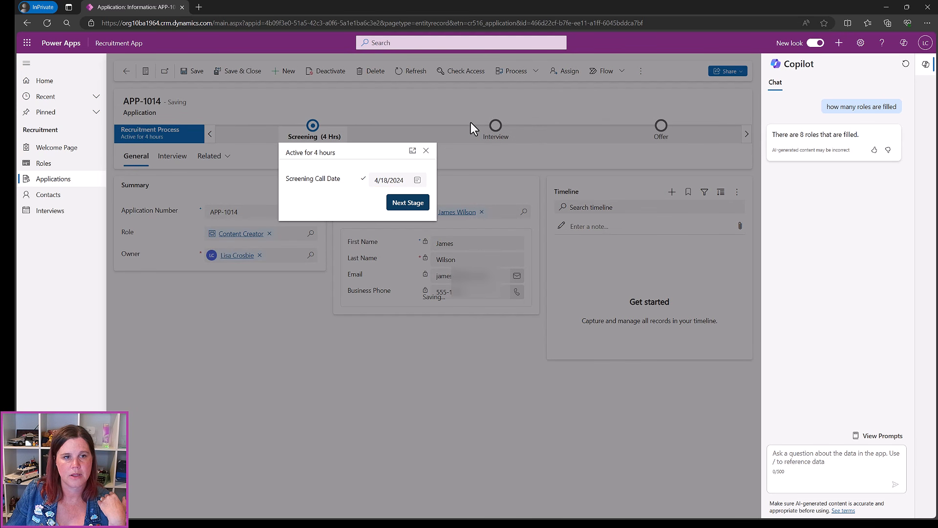
In the Interview stage, set Interview Start Time to 23 April 2024 11:00 AM and Reference Check Required to Yes
left_click(926, 71)
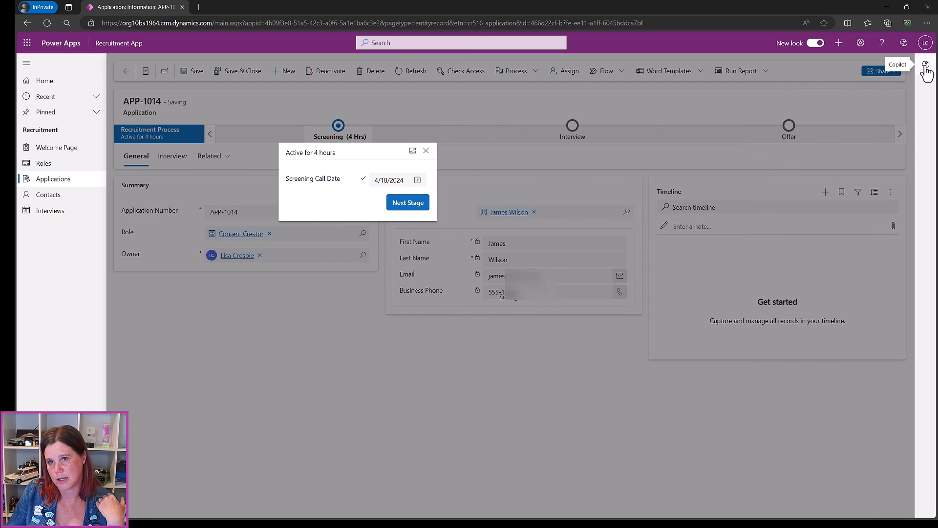
left_click(408, 202)
left_click(664, 182)
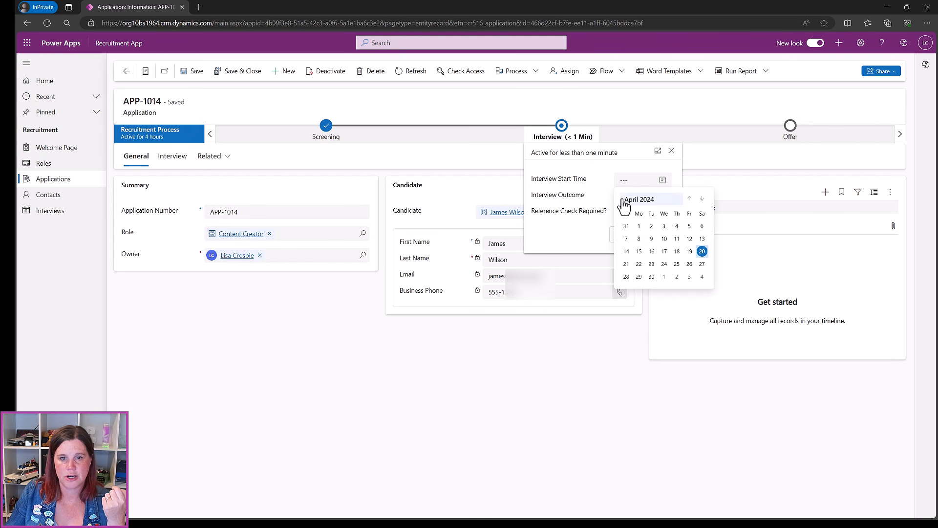
left_click(652, 272)
left_click(653, 200)
left_click(663, 200)
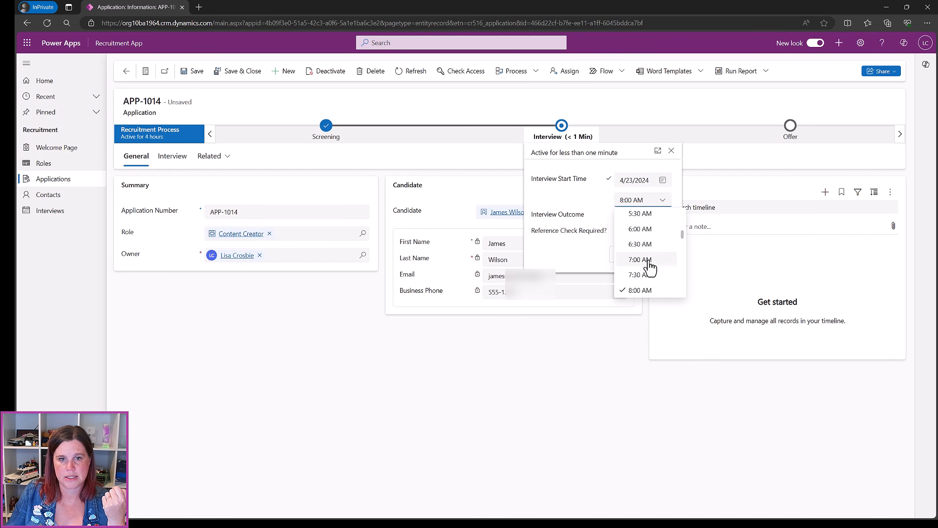
scroll(644, 269, "down", 3)
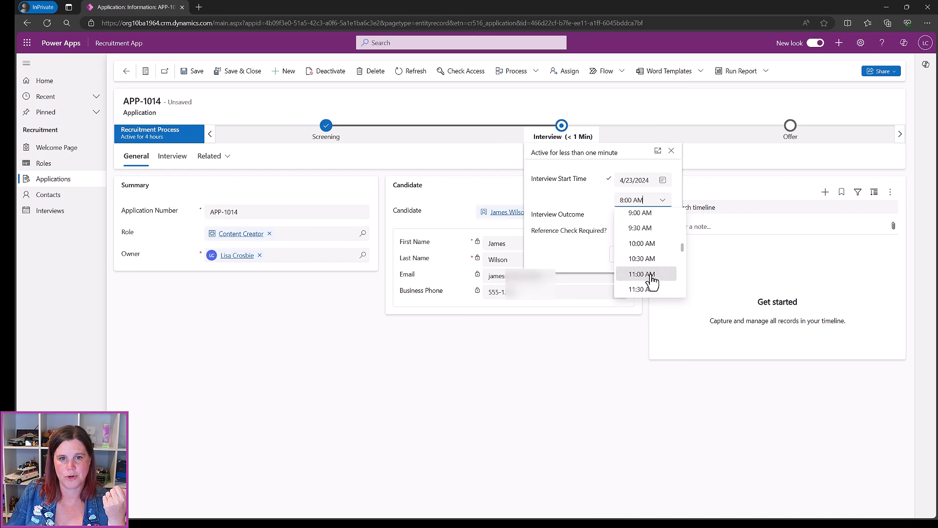
left_click(648, 274)
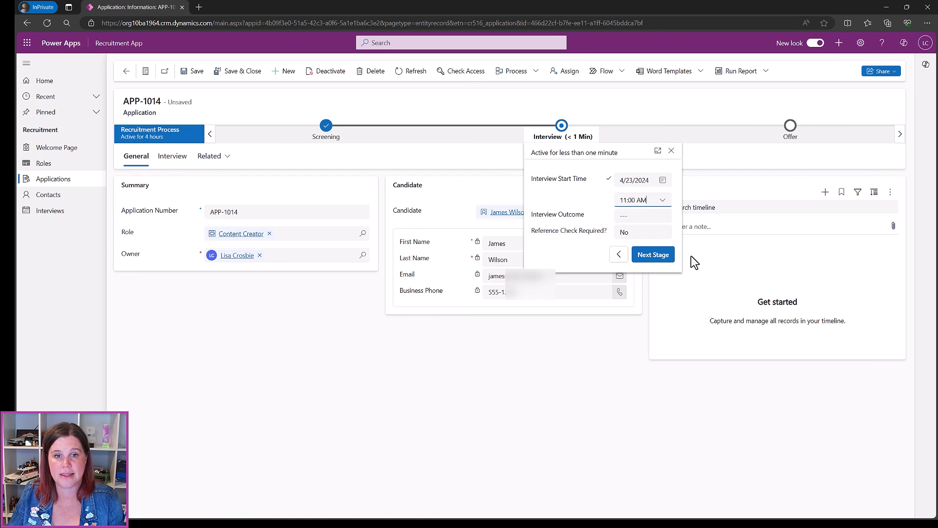
left_click(655, 234)
left_click(653, 266)
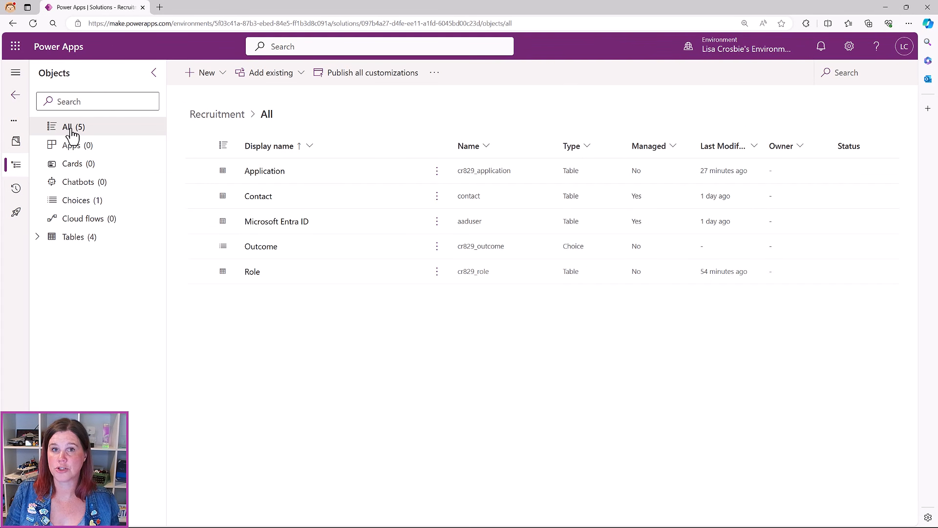
Start a new business process flow named Recruitment Process with internal name recruitmentprocess
left_click(208, 74)
mouse_move(213, 122)
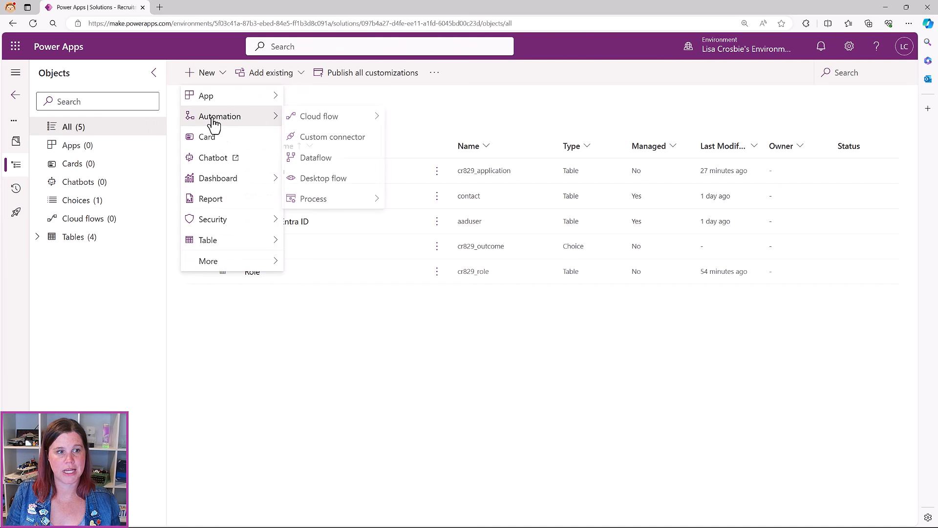
mouse_move(329, 209)
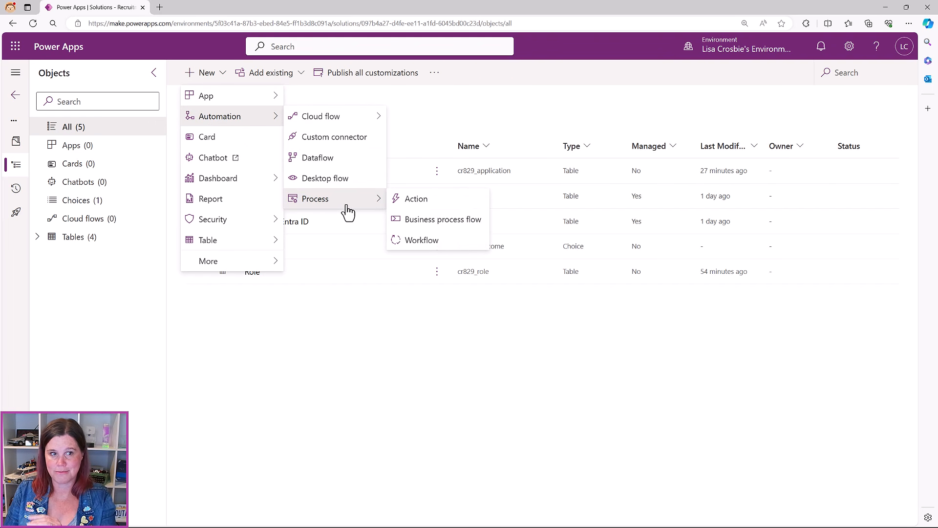
left_click(412, 223)
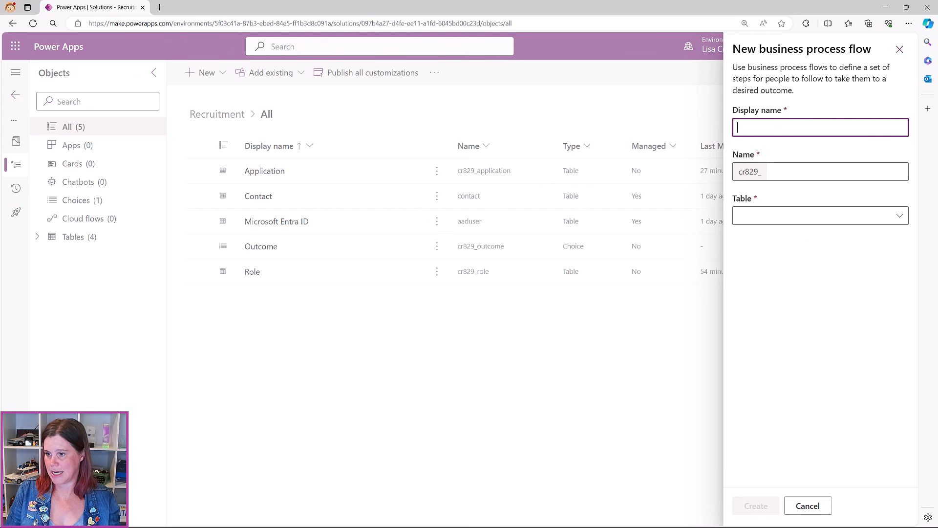
type("Recr")
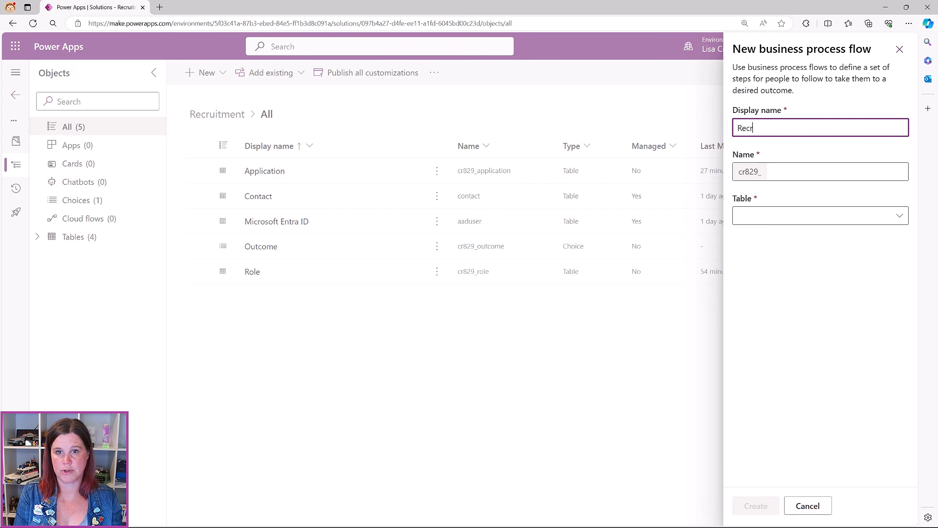
type("uitment Proces")
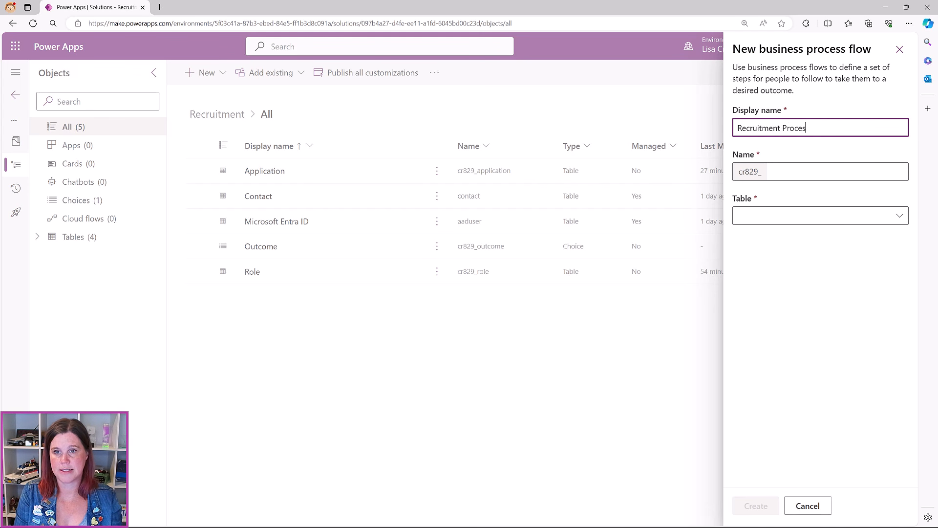
key("Tab")
left_click(829, 130)
type("s")
left_click(845, 175)
type("s")
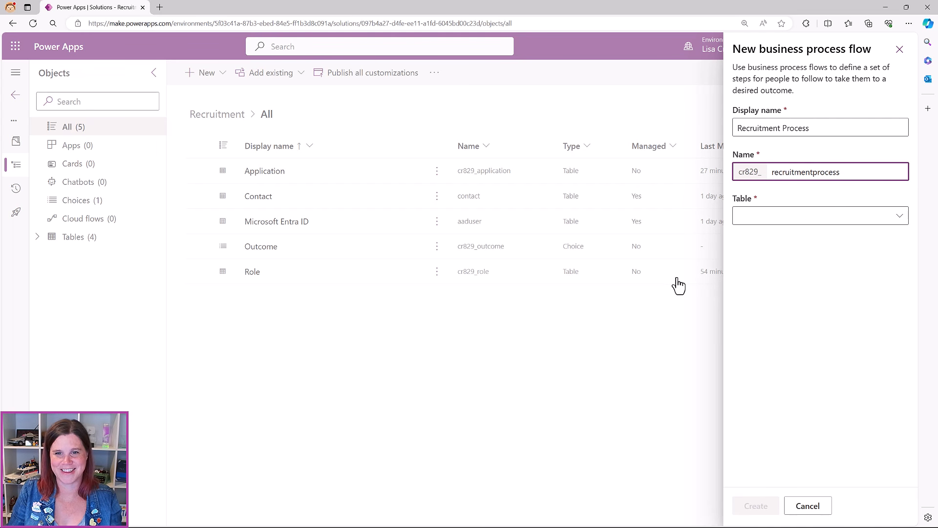
Set the flow's table to Application and create it
left_click(762, 218)
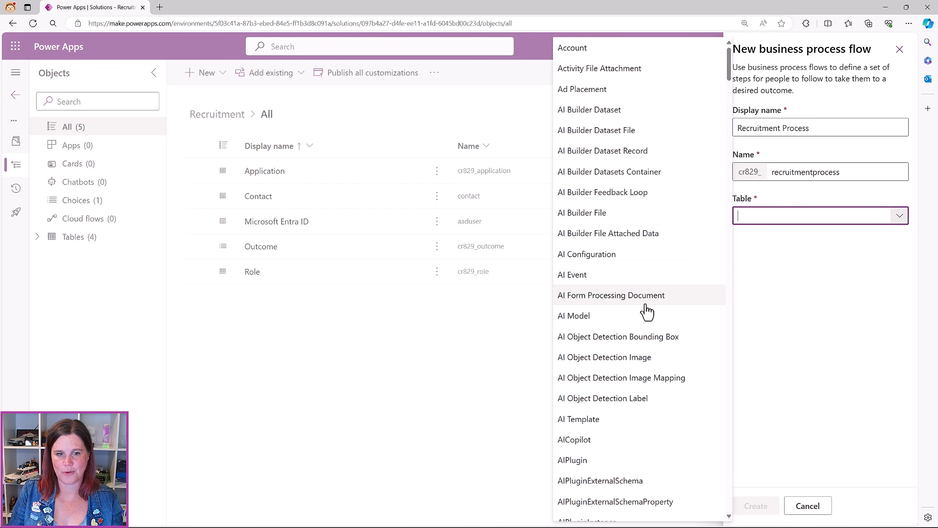
type("Application")
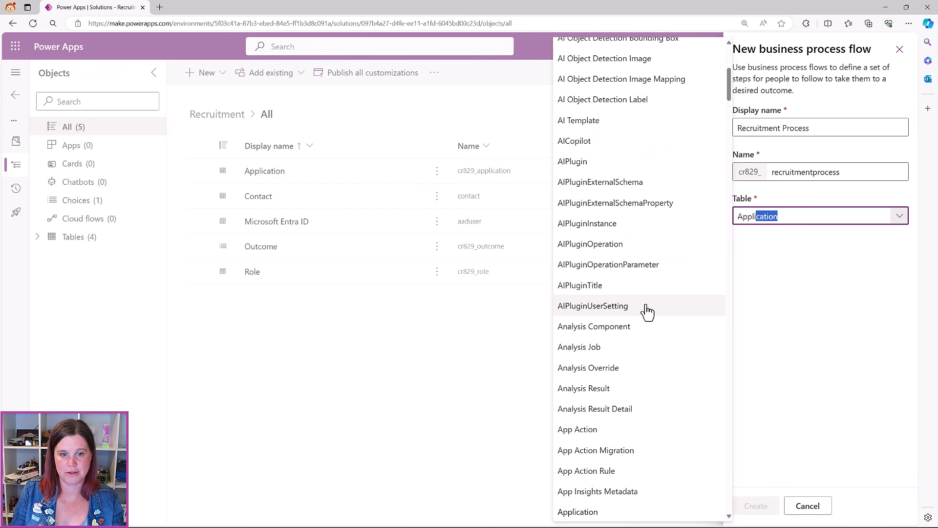
scroll(630, 342, "down", 5)
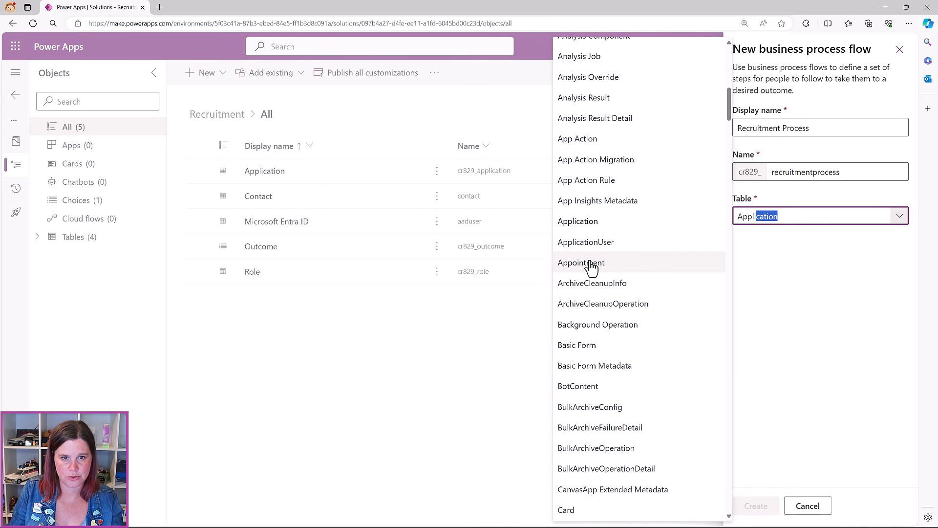
left_click(587, 223)
left_click(760, 507)
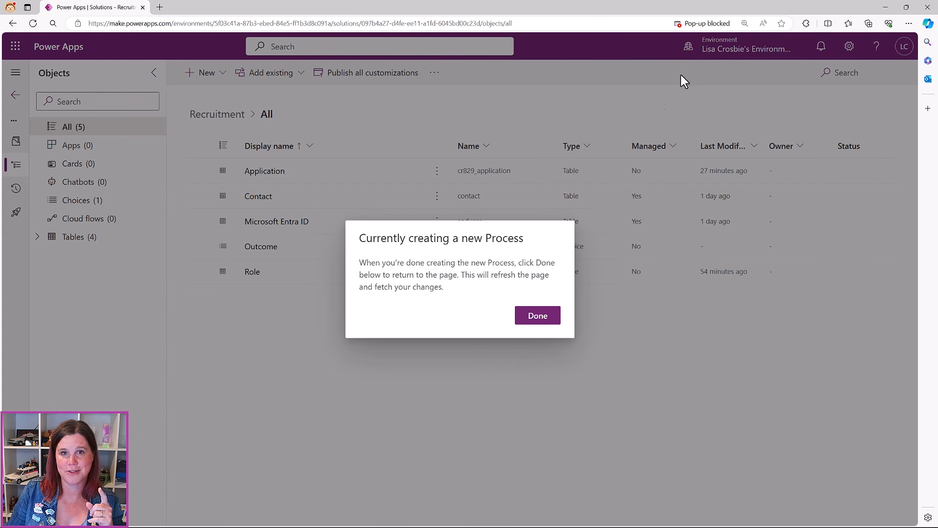
Allow the blocked maker-site pop-ups, refresh the solution list, and open Recruitment Process
left_click(726, 25)
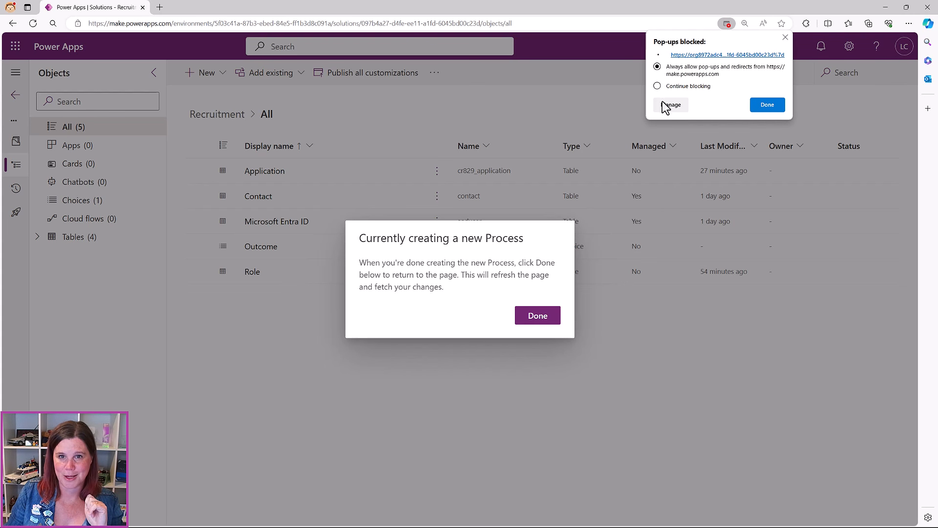
left_click(764, 104)
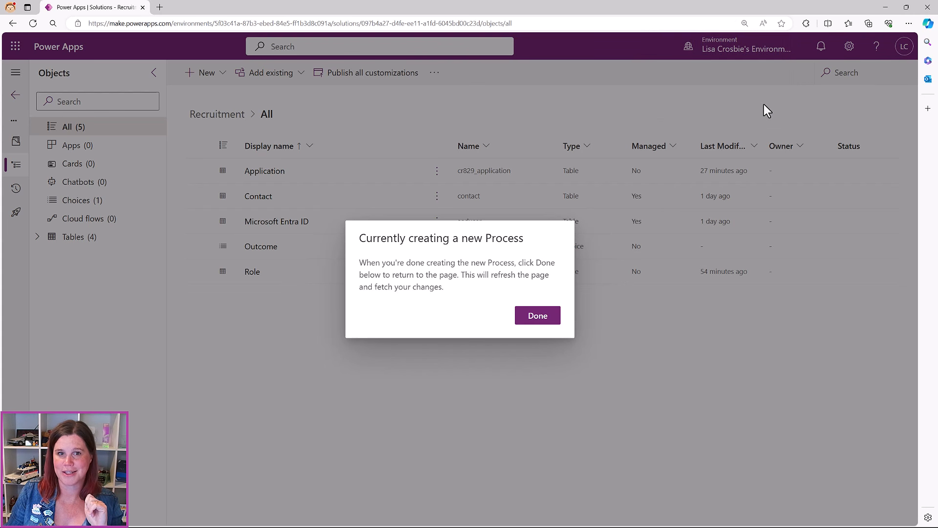
left_click(546, 324)
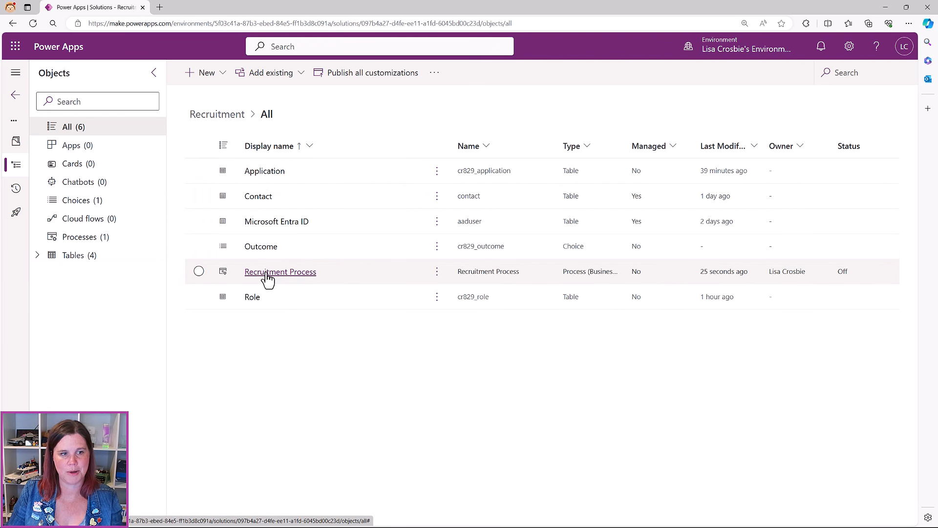
left_click(267, 277)
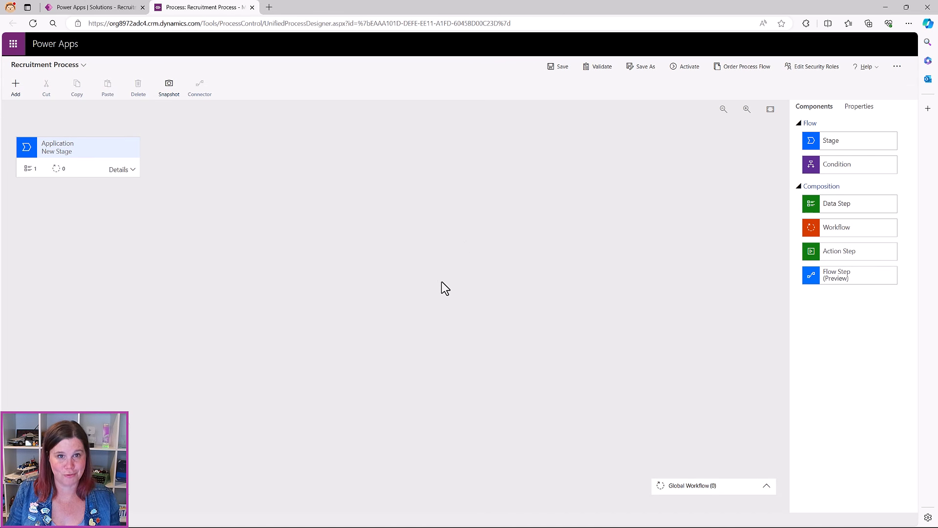
Zoom in and rename the first Application stage to Screening
key("ctrl+plus")
key("ctrl+plus")
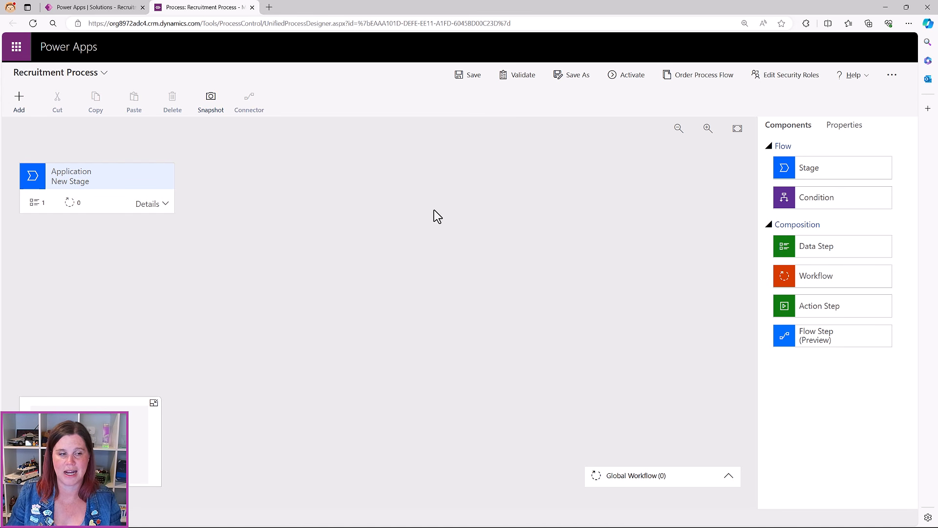
left_click(142, 198)
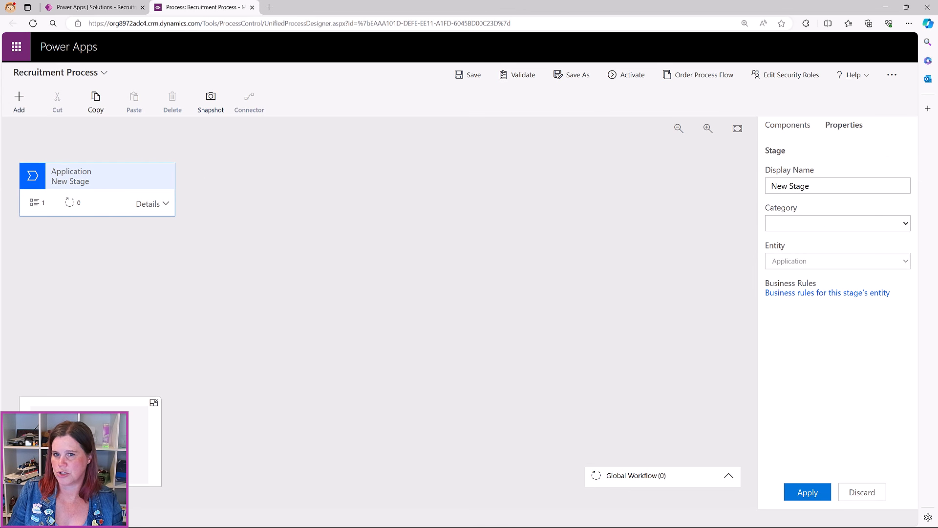
left_click_drag(812, 184, 767, 192)
type("Screening")
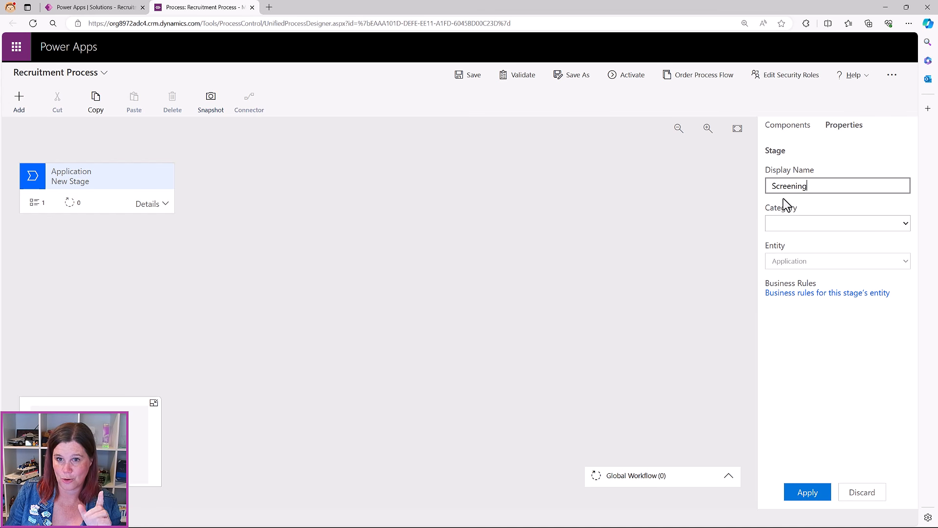
left_click(815, 495)
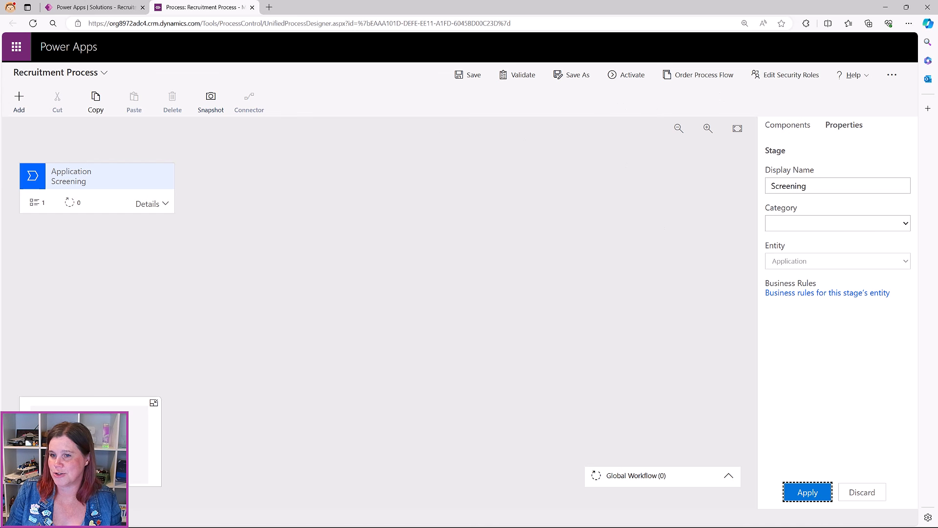
Expand the Screening stage to review its data step
left_click(140, 203)
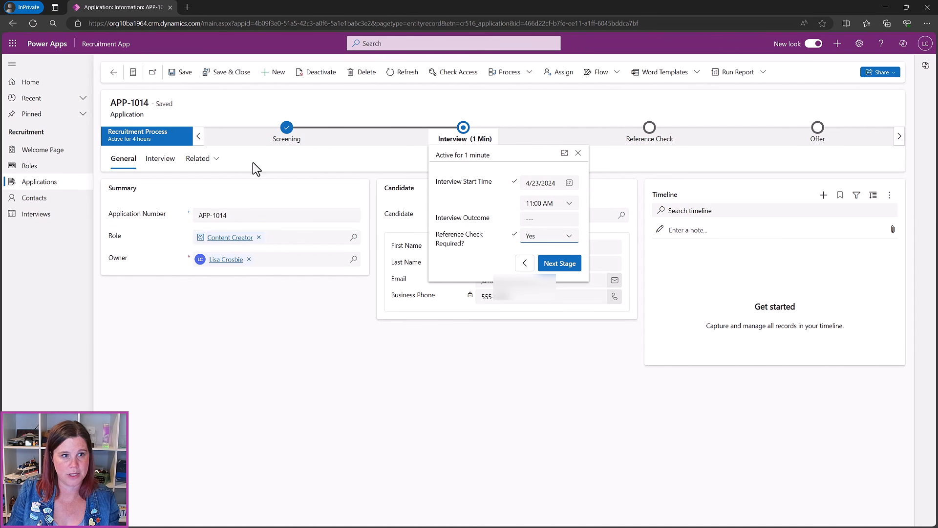
left_click(286, 128)
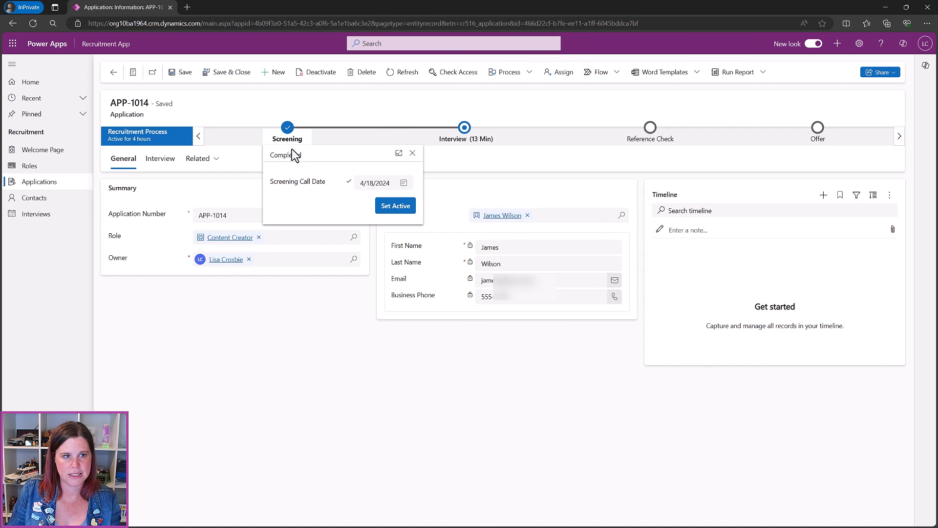
left_click(464, 129)
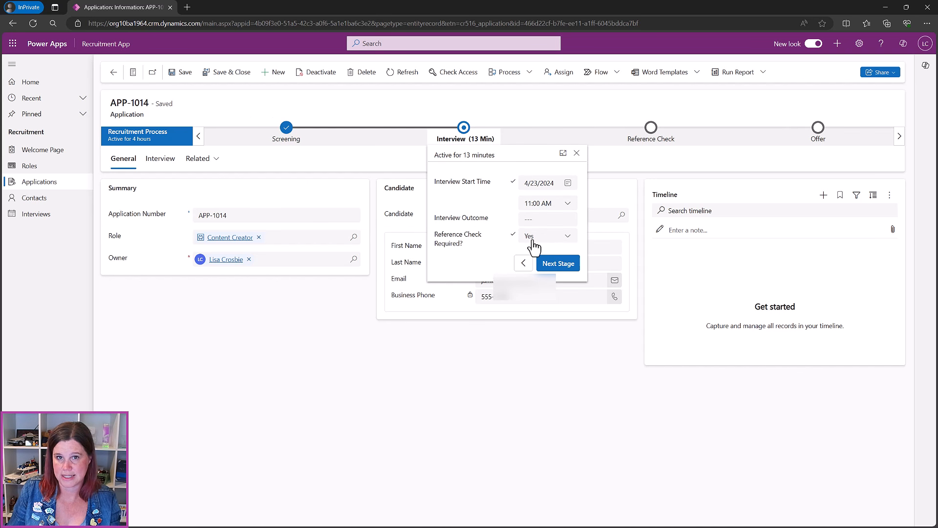
left_click(884, 6)
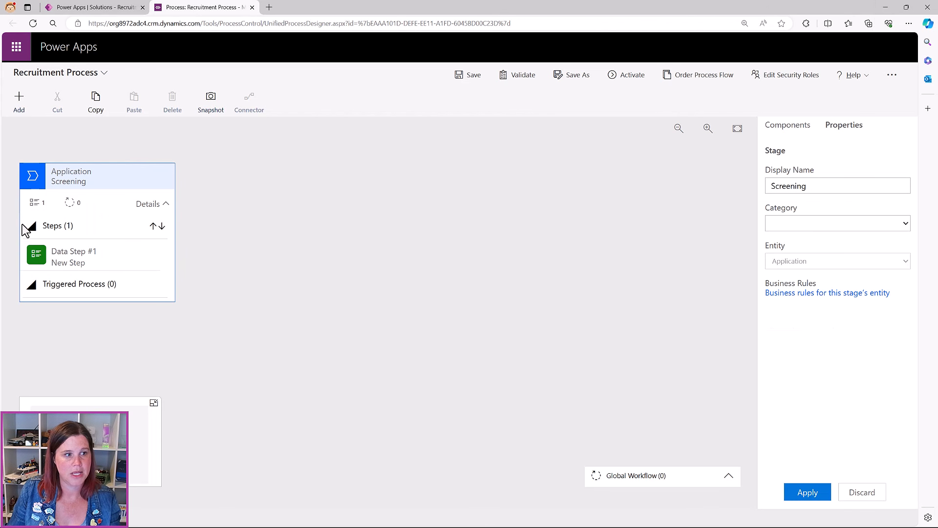
Set the Screening stage's Data Step #1 field to Screening Call Date
left_click(68, 262)
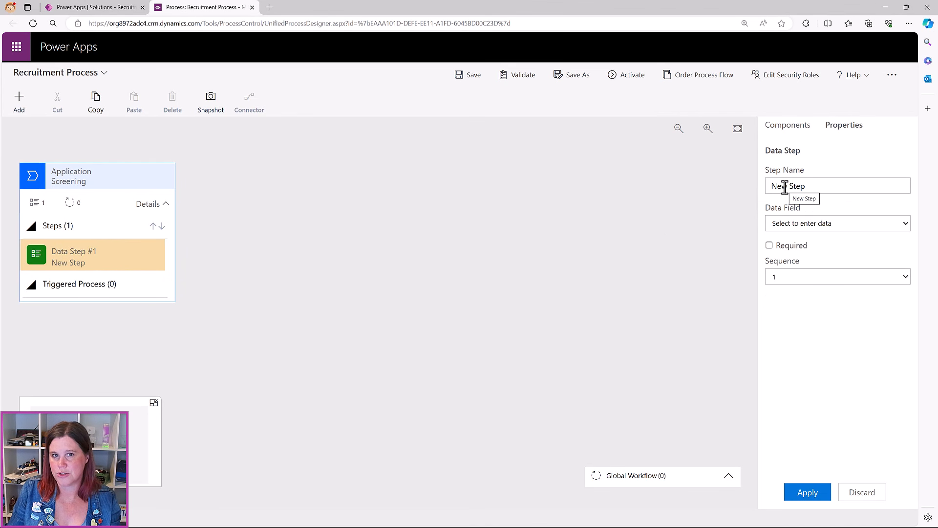
left_click(811, 223)
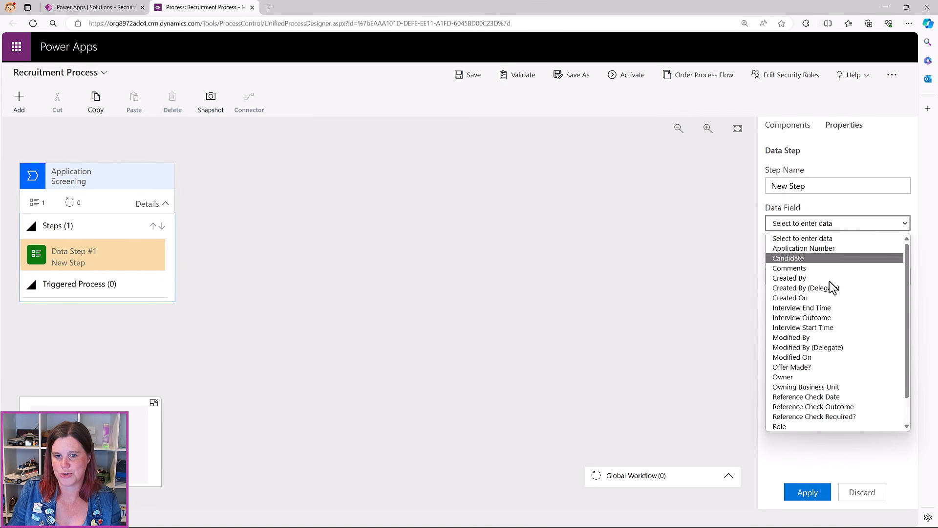
scroll(850, 353, "down", 1)
left_click(831, 407)
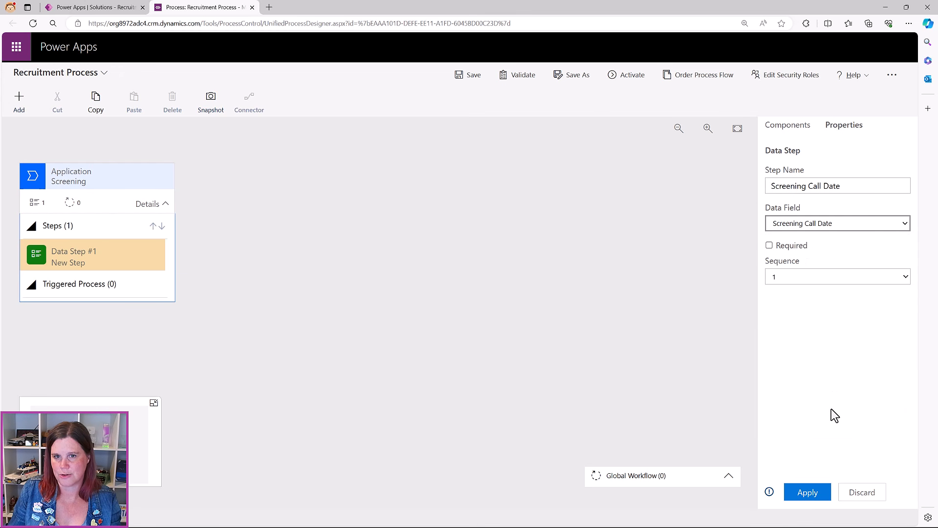
left_click(807, 492)
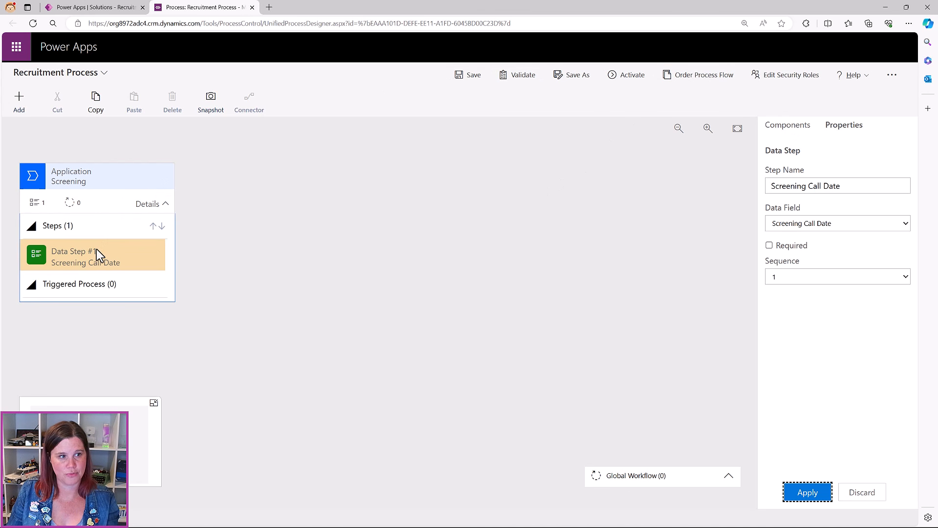
left_click(782, 127)
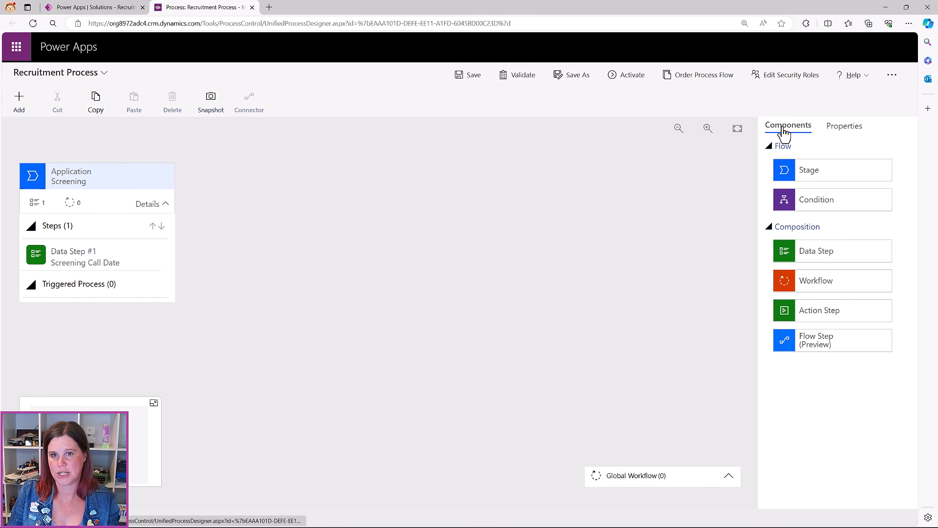
Add a second stage after Screening and name it Interview
left_click_drag(808, 178, 199, 191)
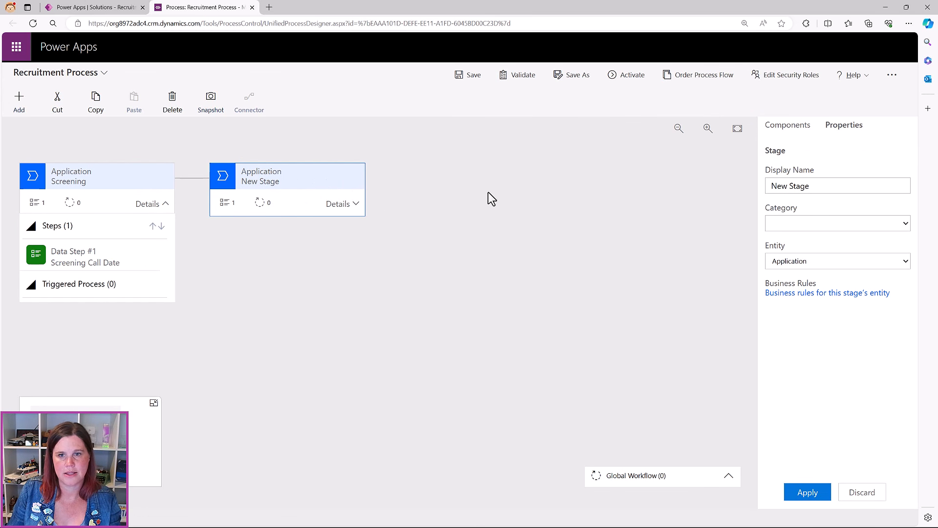
left_click_drag(813, 185, 767, 191)
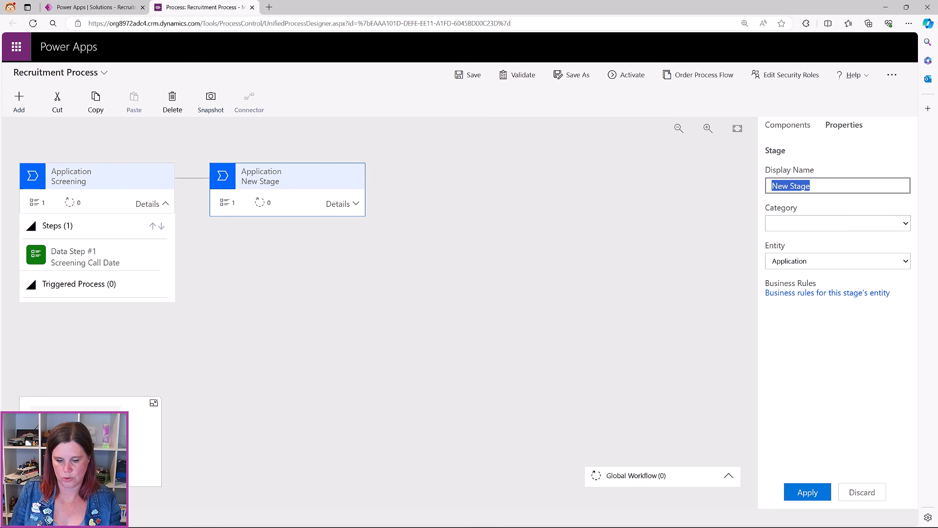
key("BackSpace")
type("Interview")
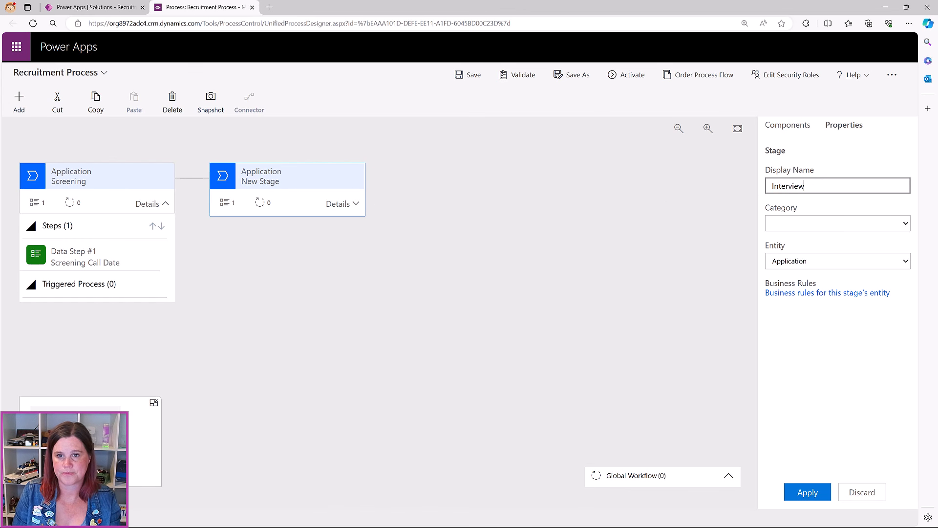
left_click(803, 493)
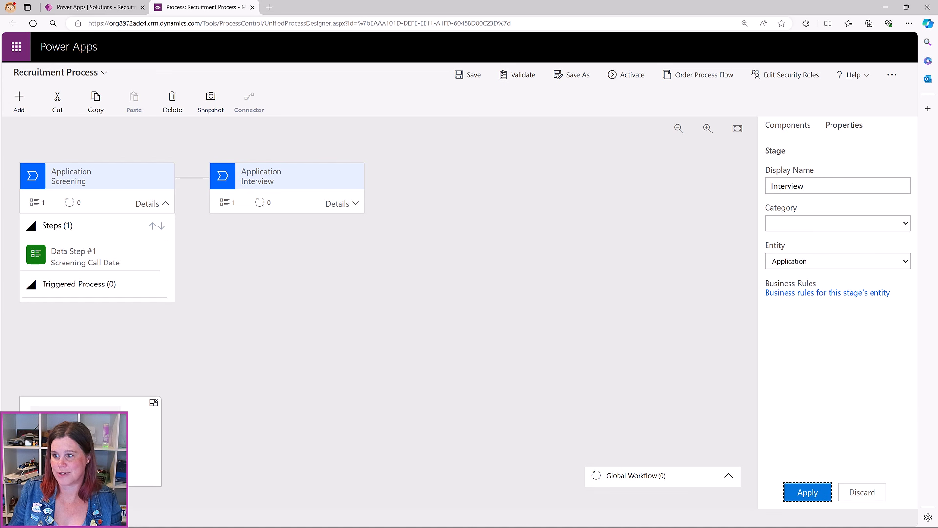
Set the Interview stage's Data Step #1 field to Reference Check Required?
left_click(342, 203)
left_click(258, 267)
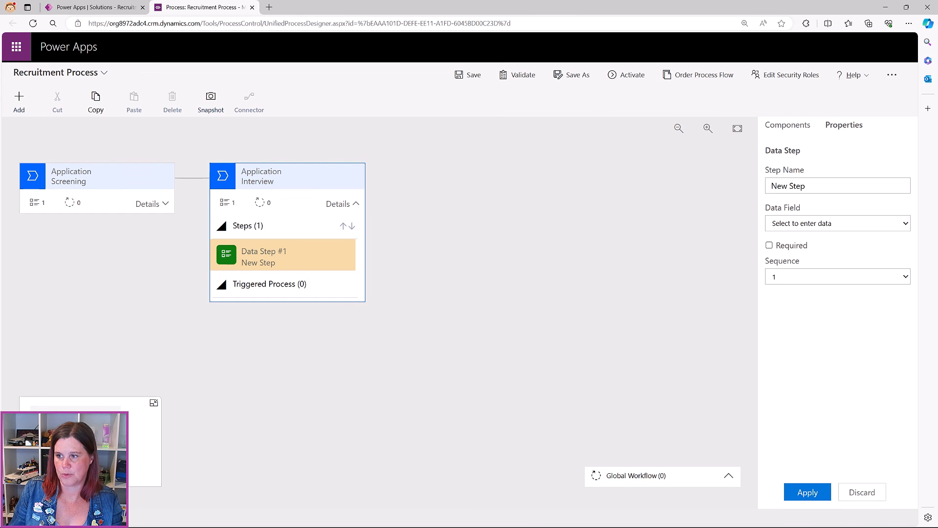
left_click(845, 230)
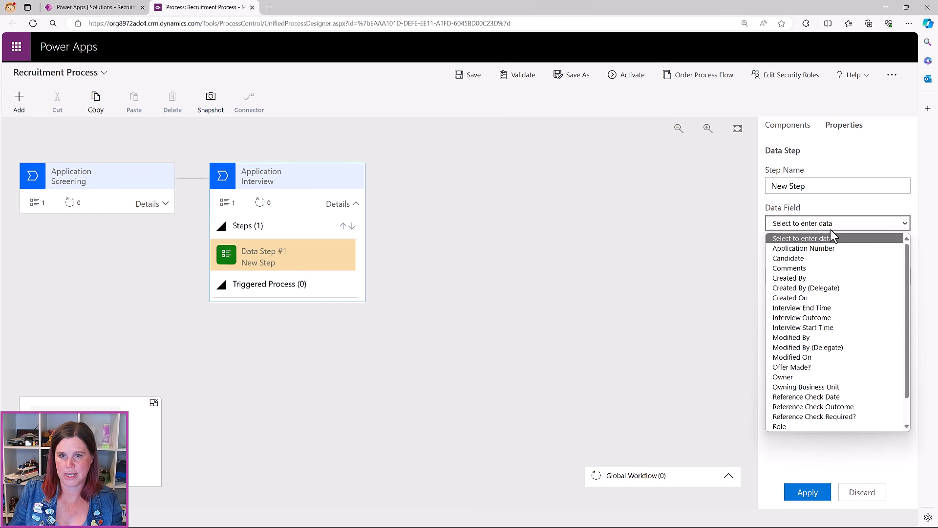
left_click(843, 419)
left_click(815, 491)
left_click(811, 493)
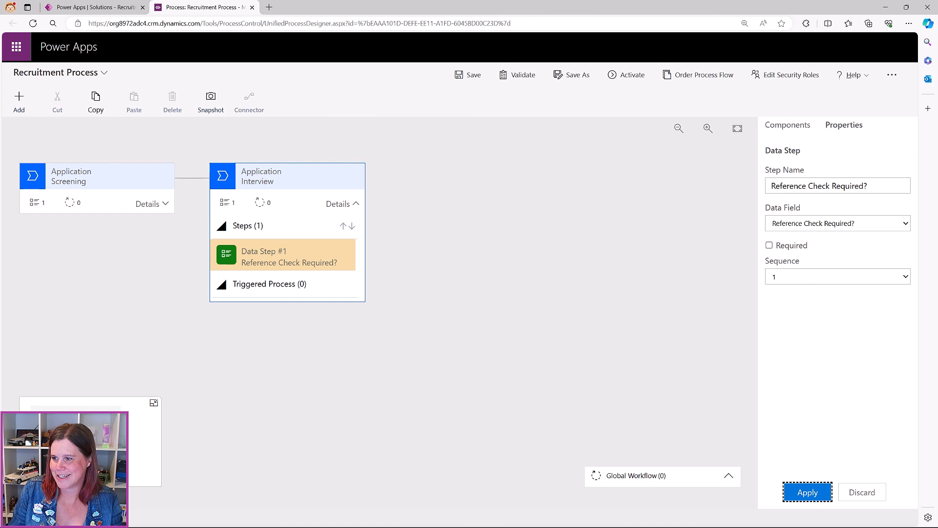
left_click(788, 126)
Add a new stage after Interview named Offer
left_click_drag(819, 175, 388, 187)
left_click(842, 186)
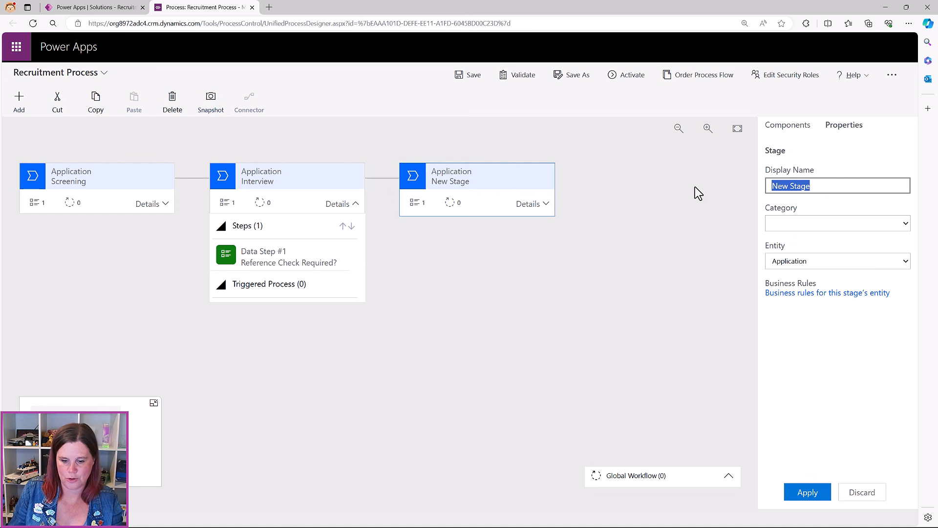
type("Offer")
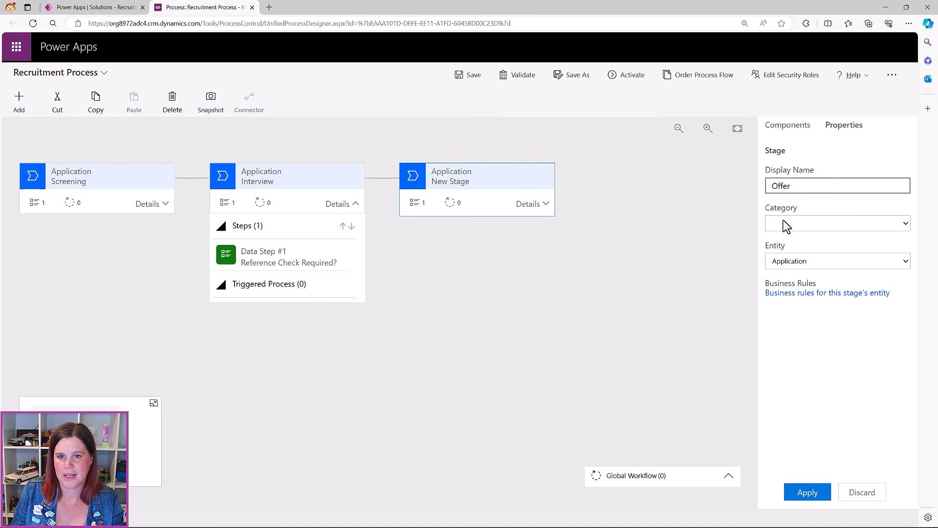
left_click(818, 493)
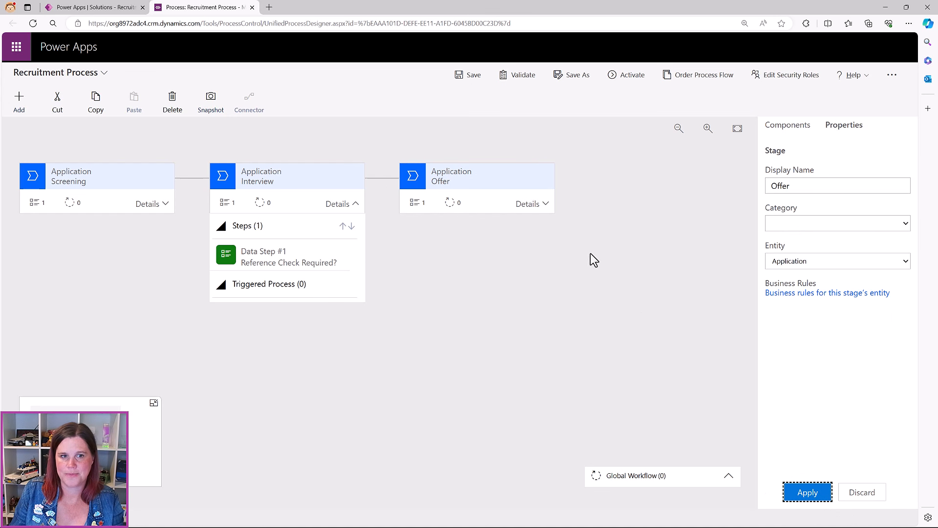
Set the Offer stage's Data Step #1 field to Offer Made?
left_click(546, 204)
left_click(452, 264)
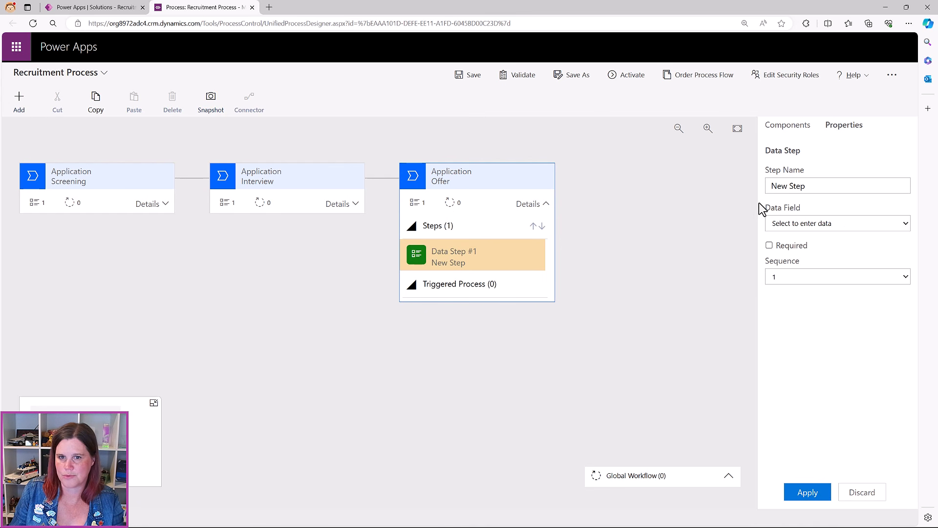
left_click(784, 223)
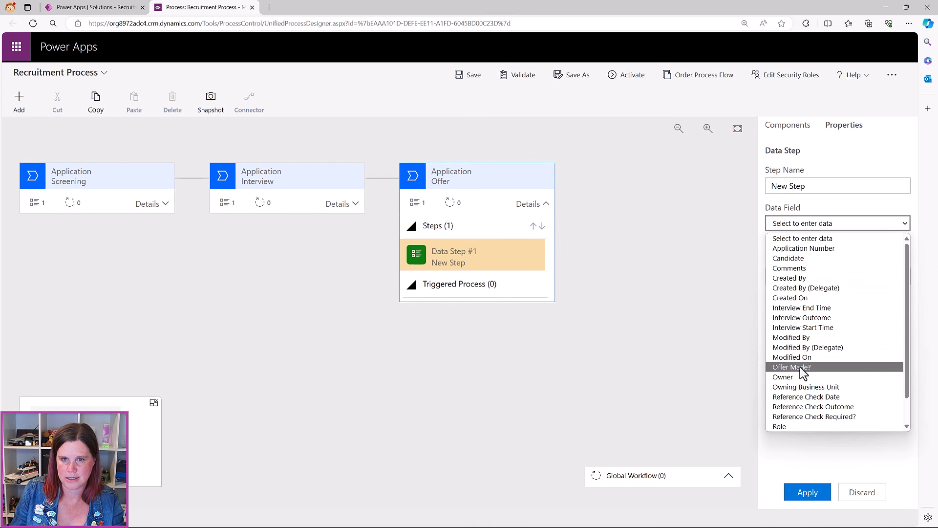
left_click(791, 367)
left_click(801, 493)
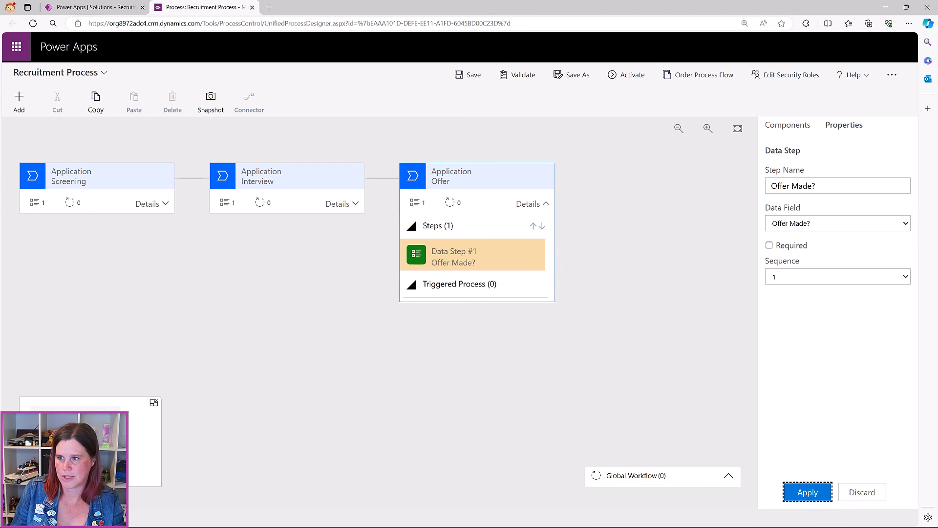
left_click(273, 183)
left_click(328, 205)
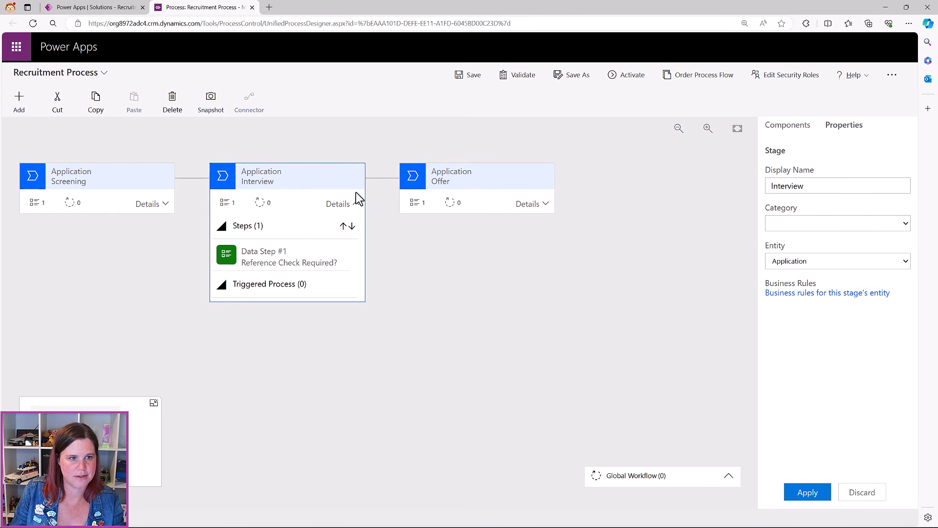
Add an Interview Start Time data step to the Interview stage
left_click(223, 257)
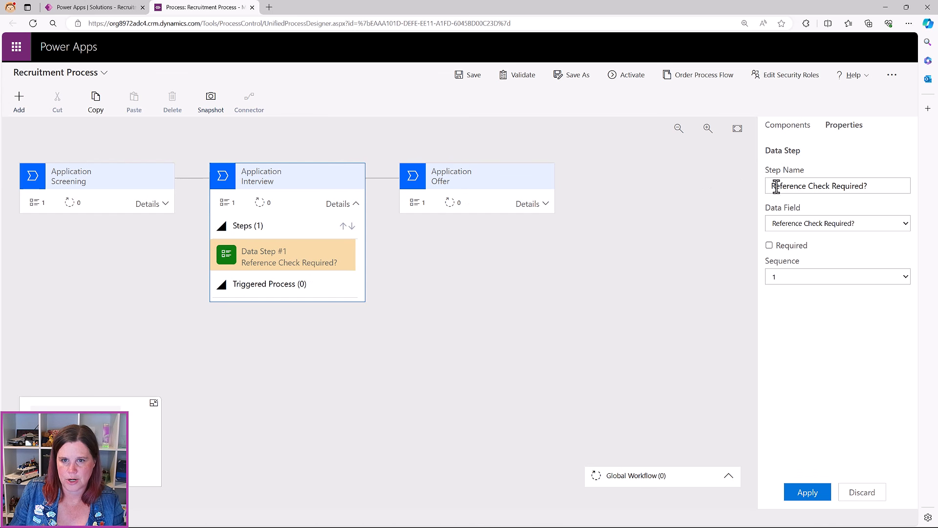
left_click(791, 128)
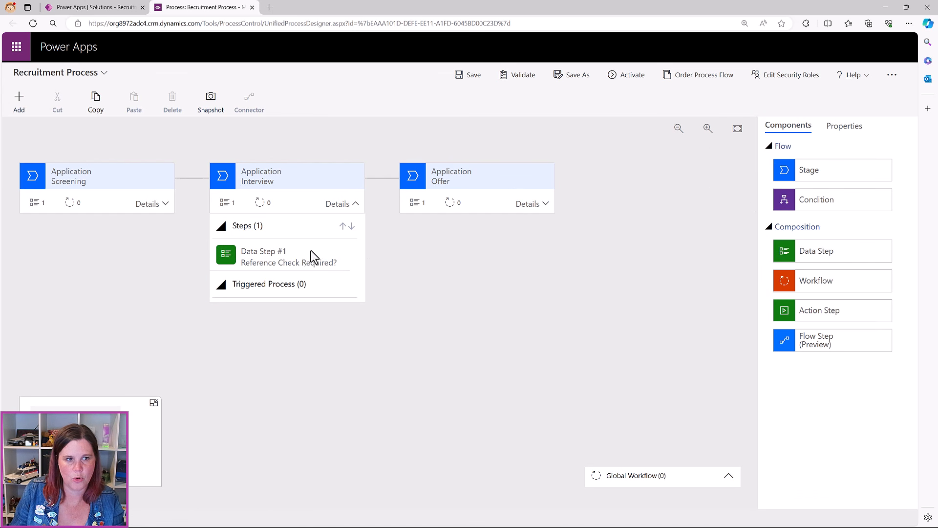
left_click(291, 255)
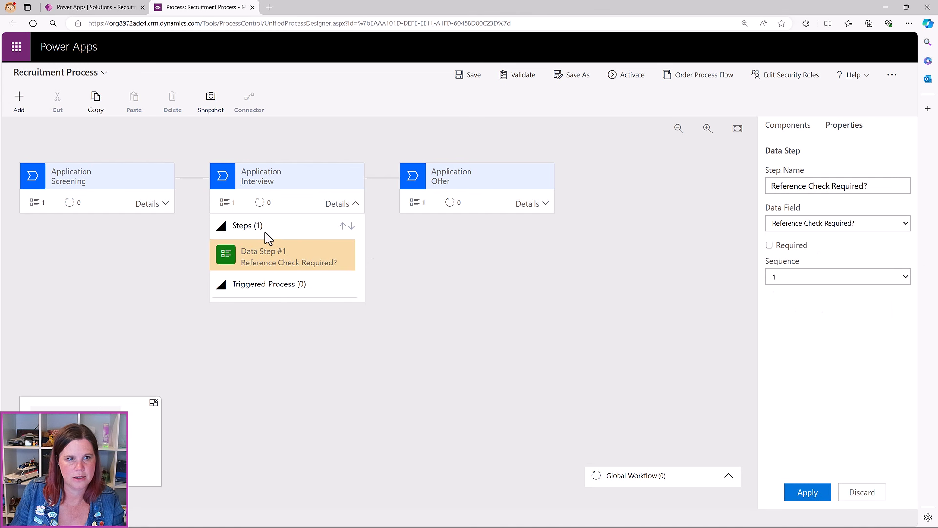
left_click(776, 130)
left_click_drag(808, 252, 276, 243)
left_click(819, 225)
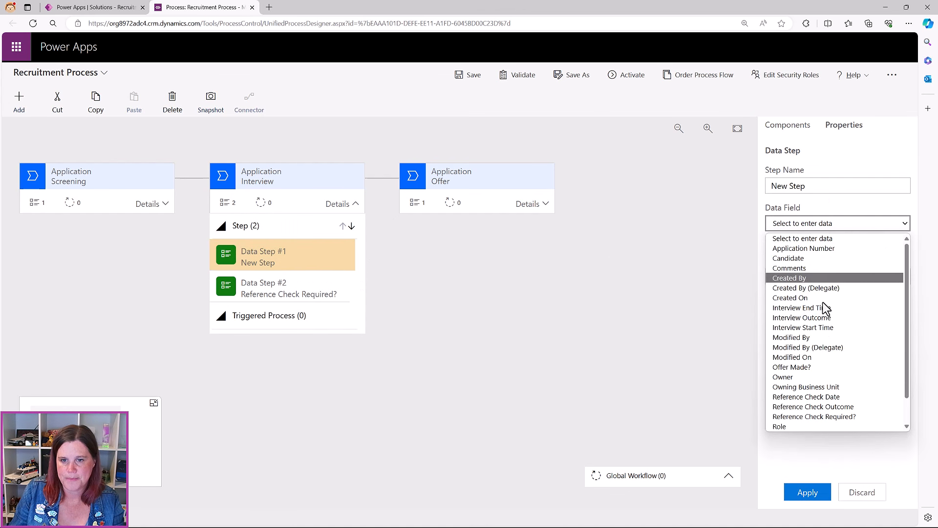
left_click(827, 328)
left_click(815, 495)
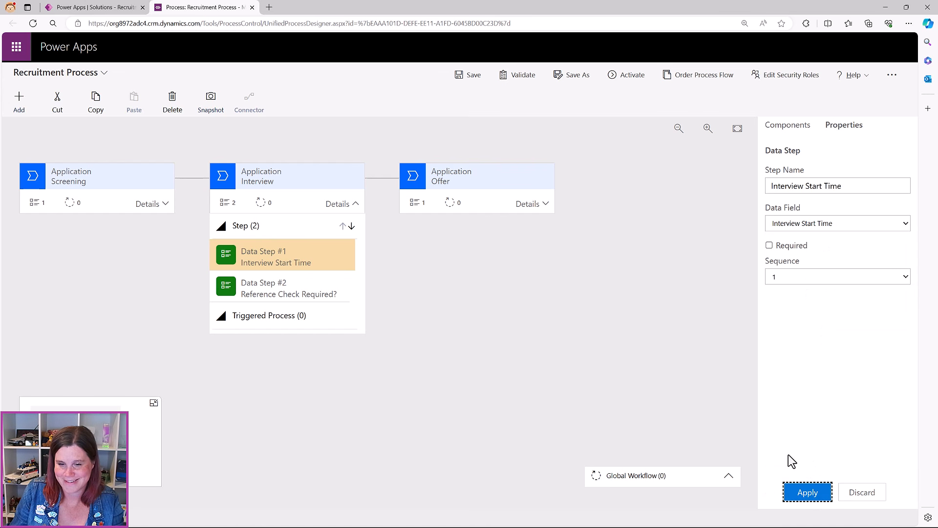
Add a second Interview data step capturing Interview Outcome
left_click(805, 128)
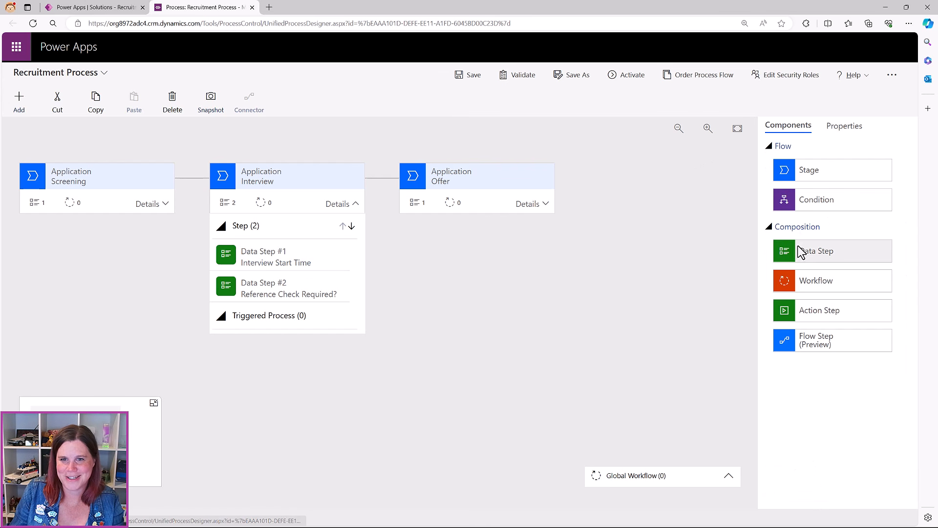
left_click_drag(802, 255, 285, 262)
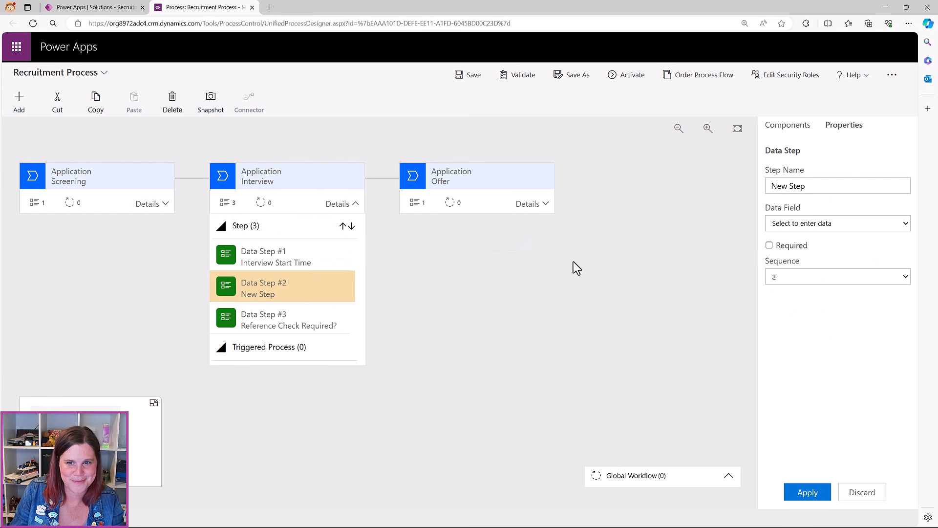
left_click(826, 225)
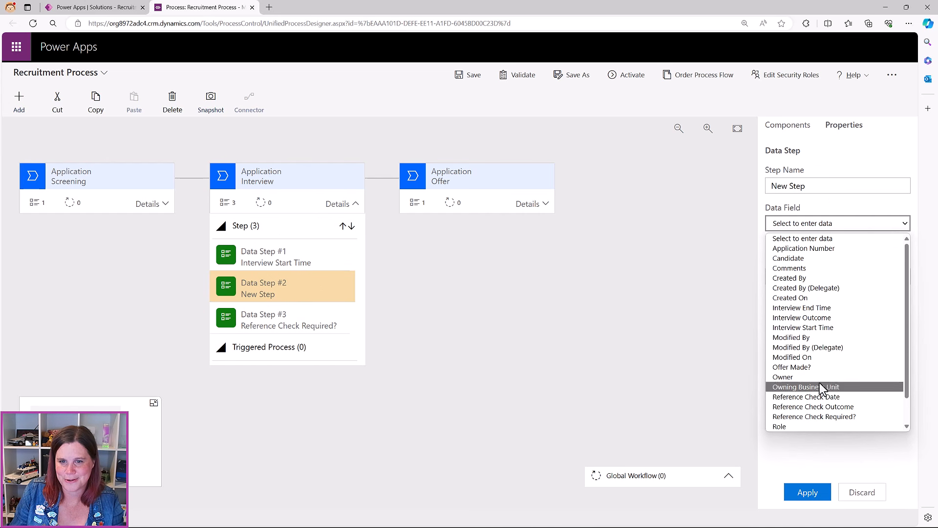
left_click(801, 318)
left_click(806, 492)
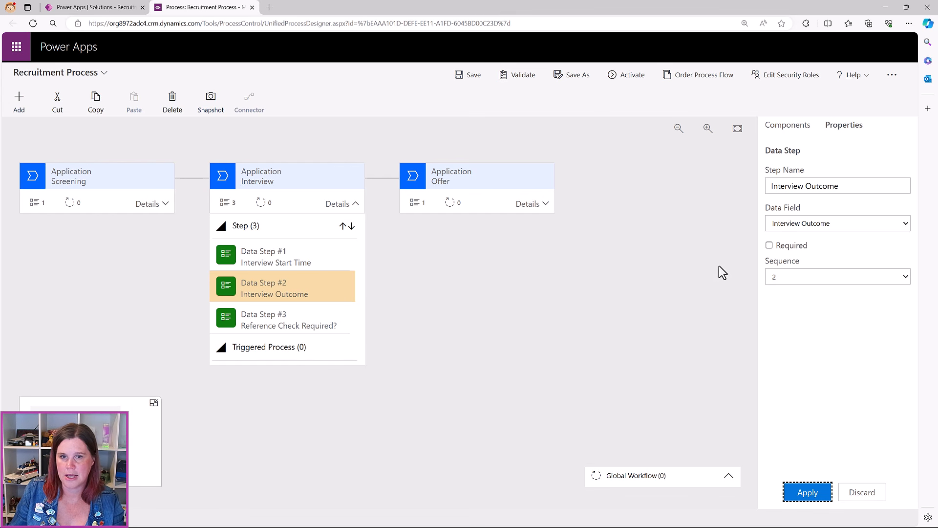
left_click(787, 125)
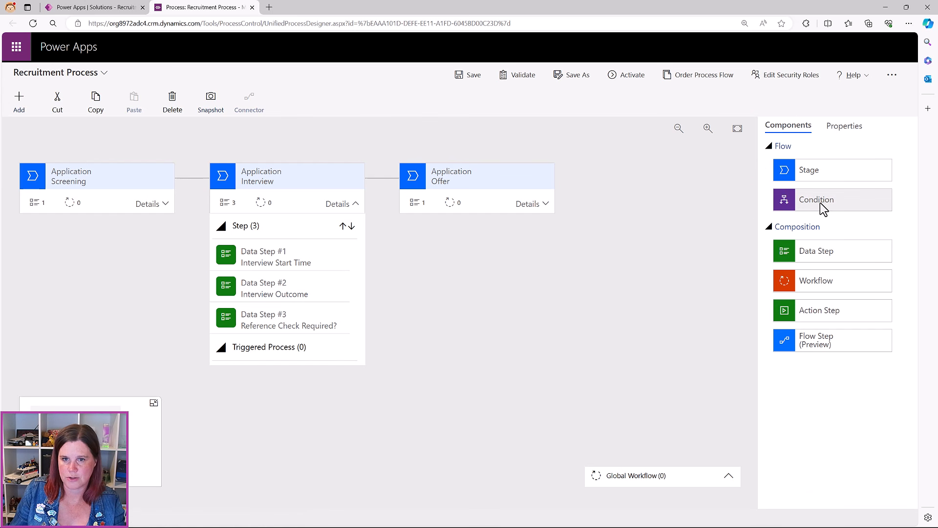
Insert a condition between Interview and Offer named Reference Check
left_click_drag(819, 202, 385, 206)
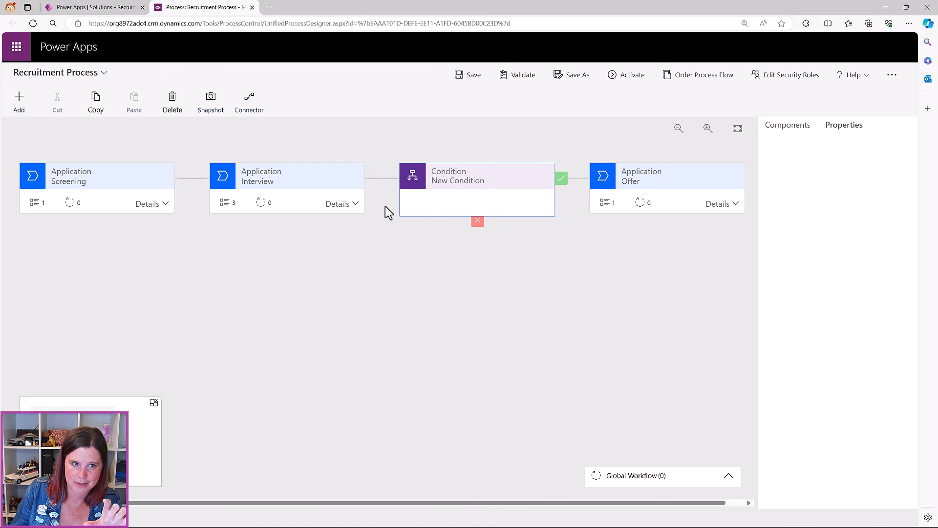
left_click(517, 176)
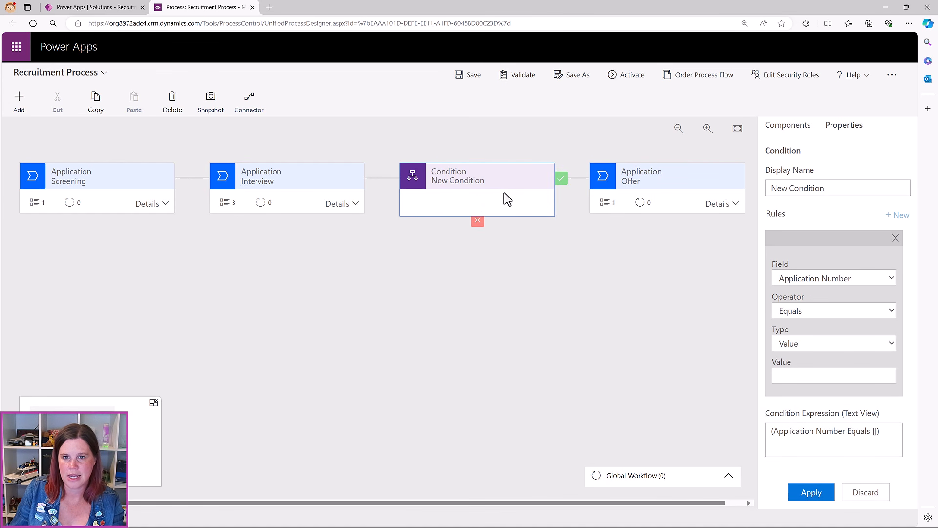
left_click_drag(831, 189, 765, 188)
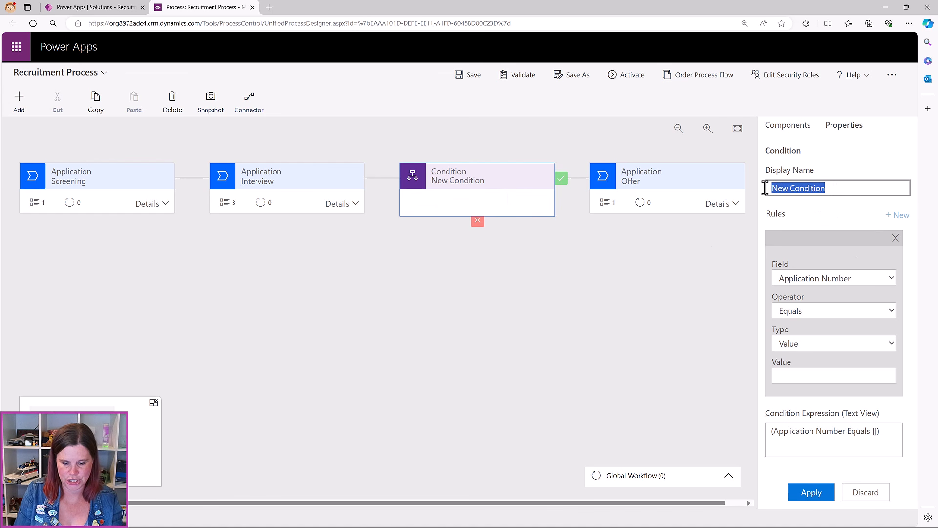
type("Reference Check")
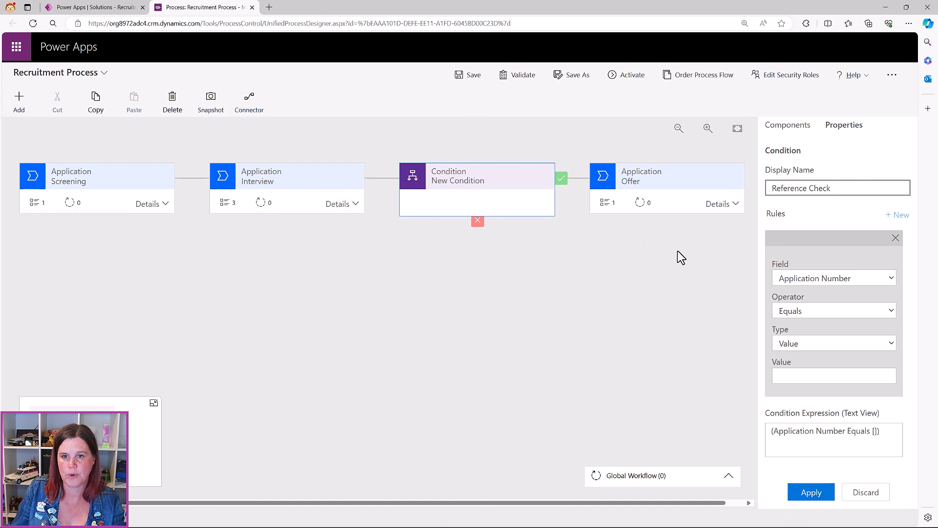
Set the condition rule to Reference Check Required? equals Yes and save the process
left_click(842, 278)
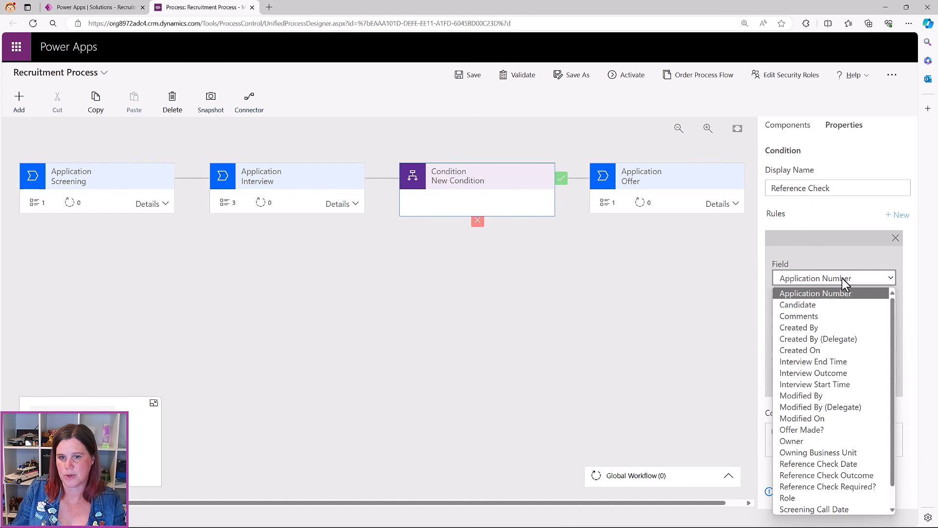
left_click(847, 491)
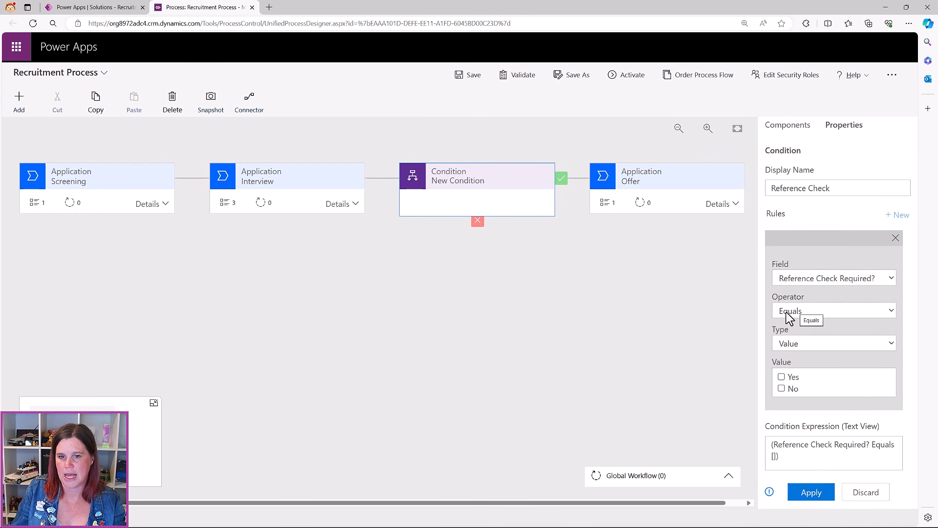
left_click(781, 377)
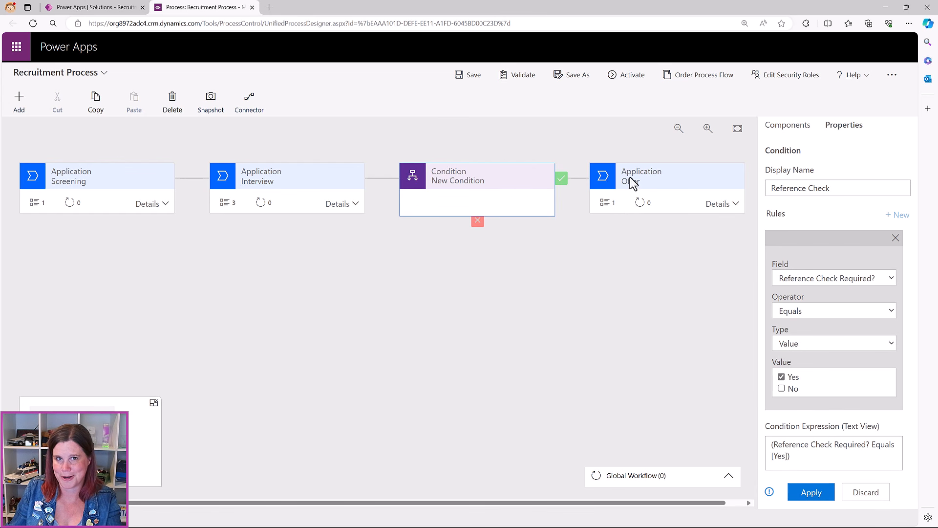
left_click(811, 492)
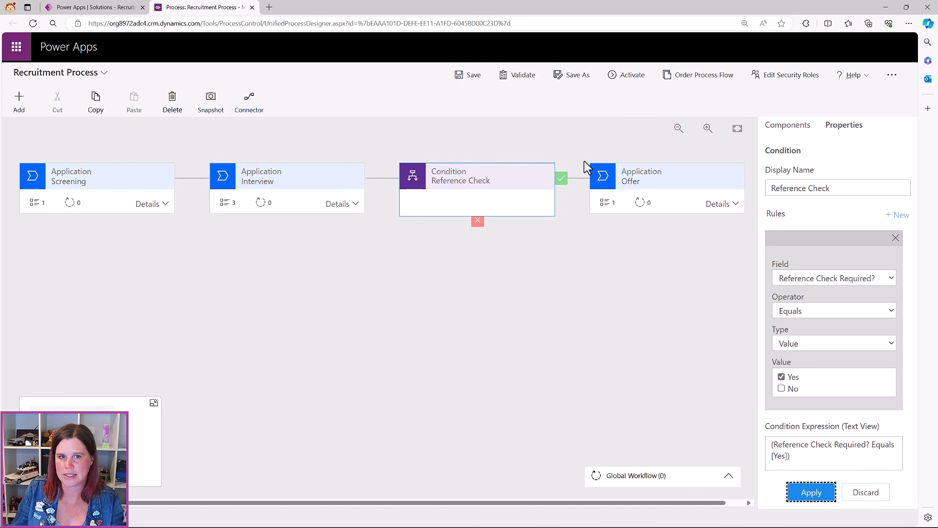
left_click(465, 75)
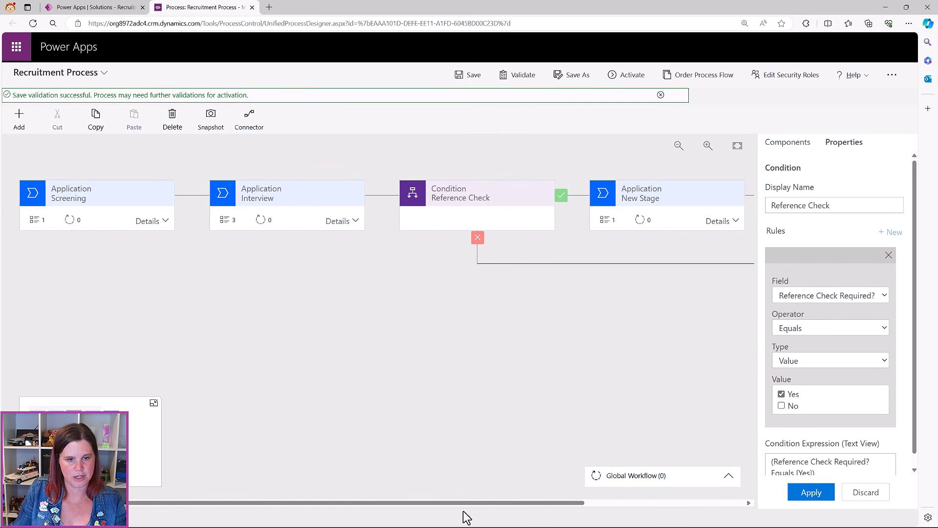
Rename the new stage on the Yes path to Reference Check
left_click_drag(473, 504, 569, 505)
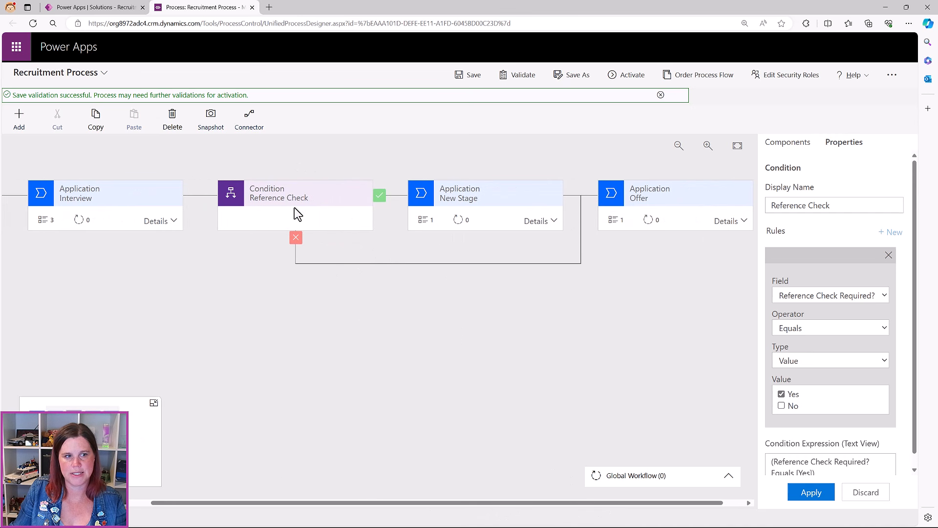
left_click(456, 201)
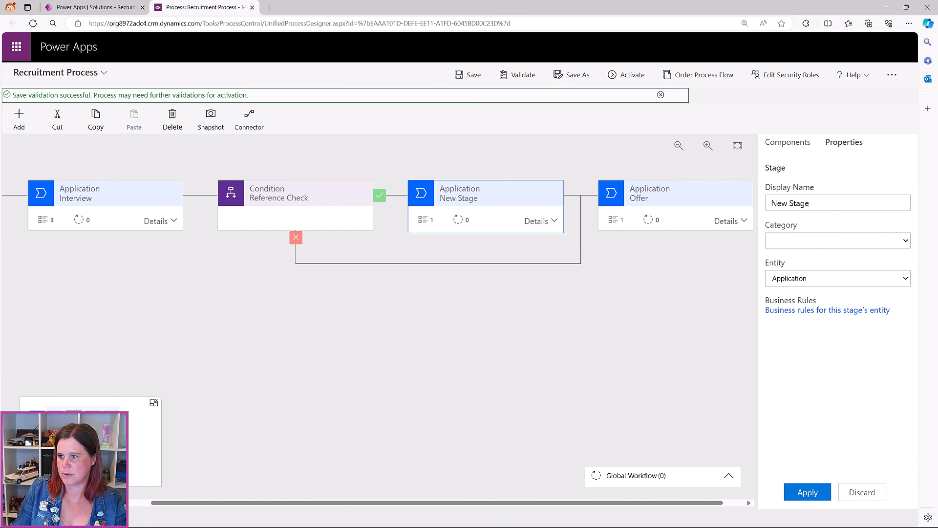
left_click_drag(814, 203, 747, 204)
type("Reference Check")
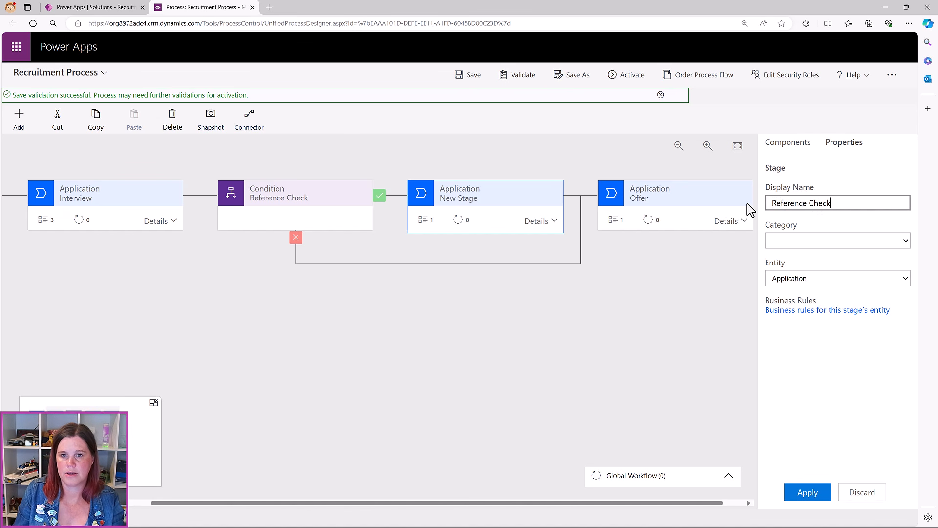
left_click(814, 494)
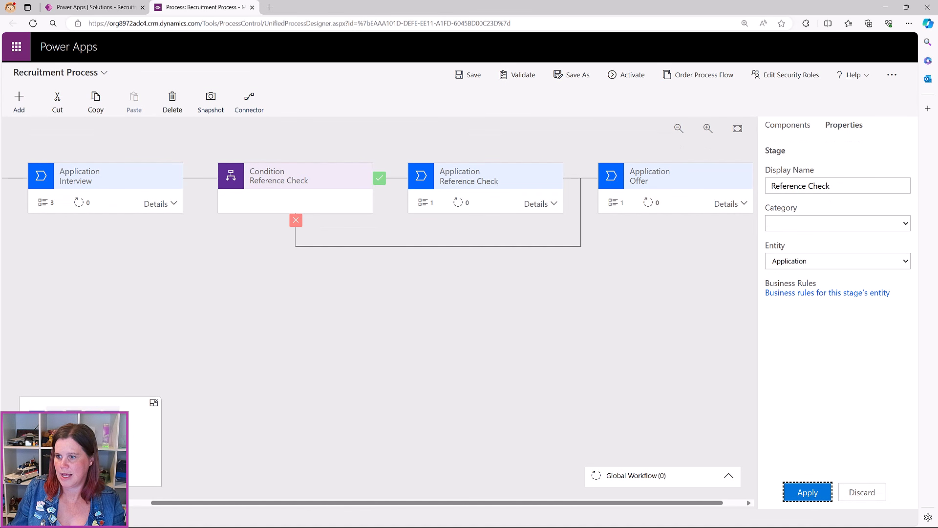
Set the Reference Check stage's Data Step #1 field to Reference Check Date
left_click(540, 206)
left_click(456, 255)
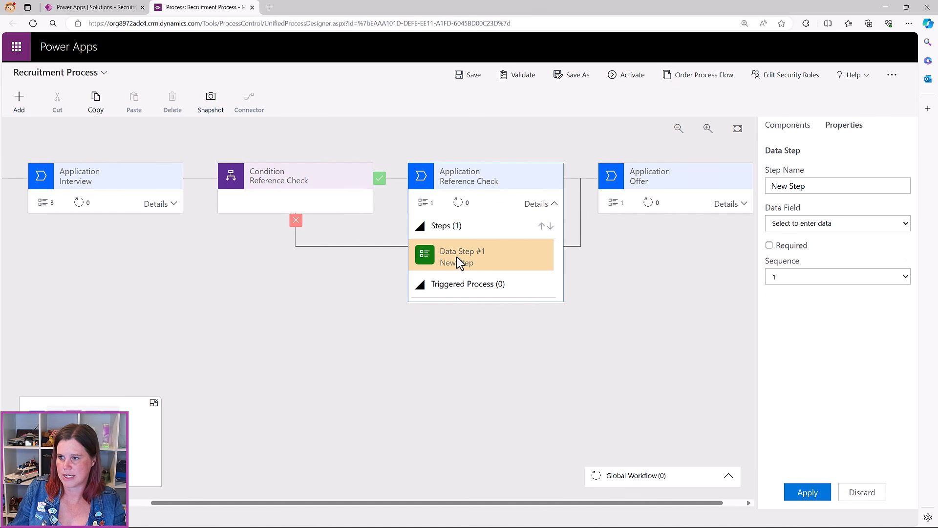
left_click(769, 223)
left_click(810, 396)
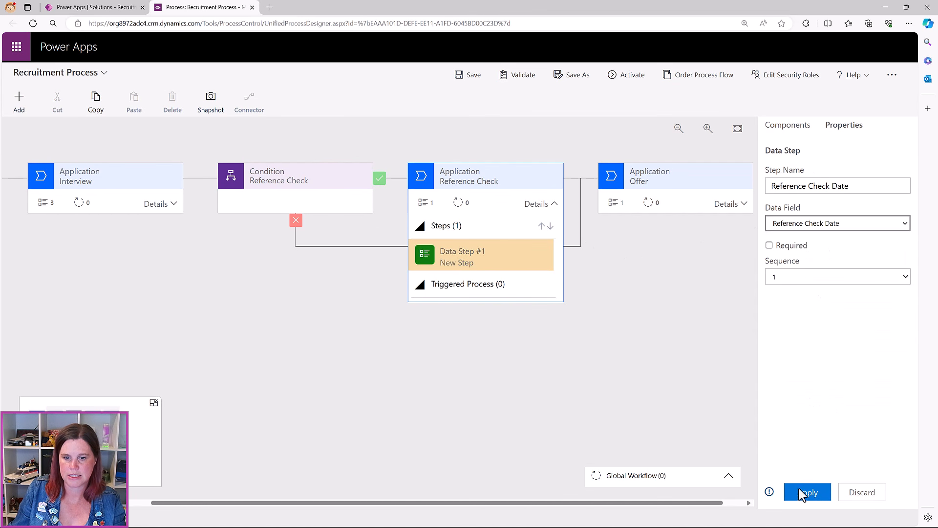
left_click(807, 493)
Add a Reference Check Outcome data step to the stage and save the process
left_click(782, 128)
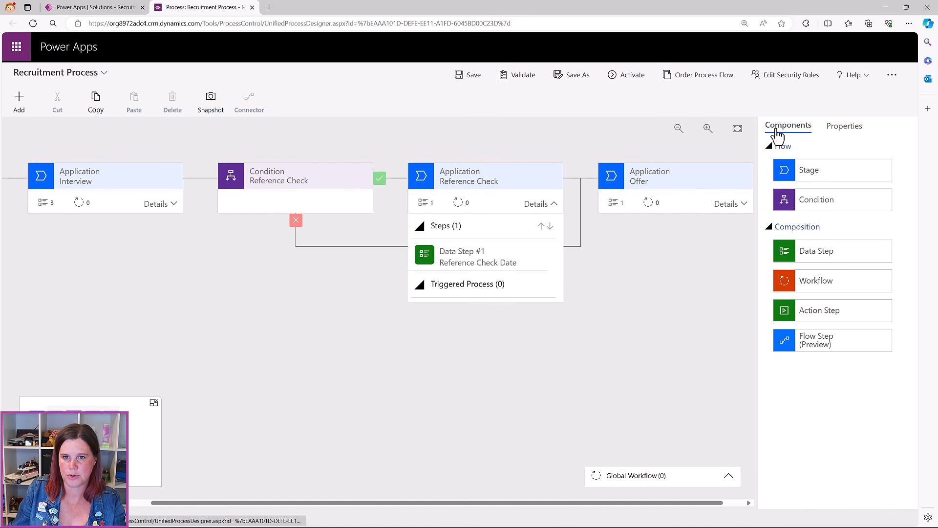
left_click_drag(802, 254, 481, 281)
left_click(787, 224)
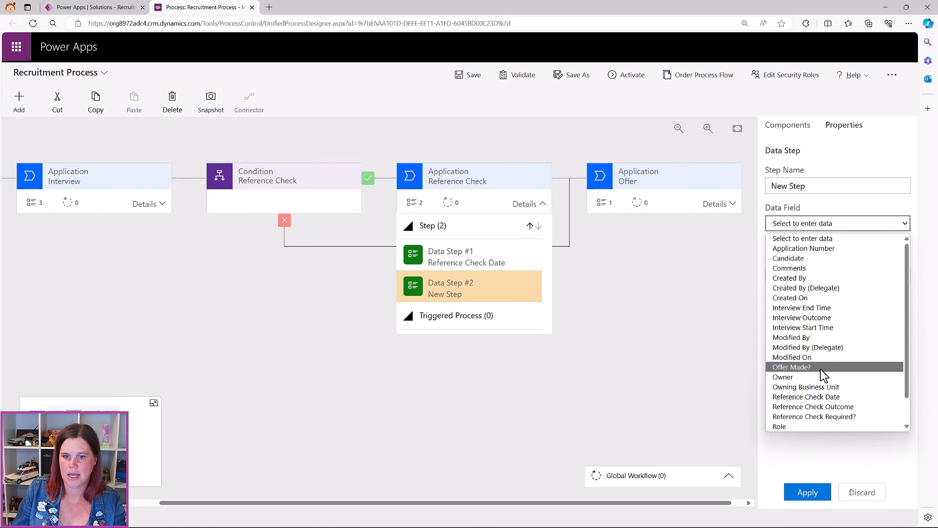
left_click(826, 406)
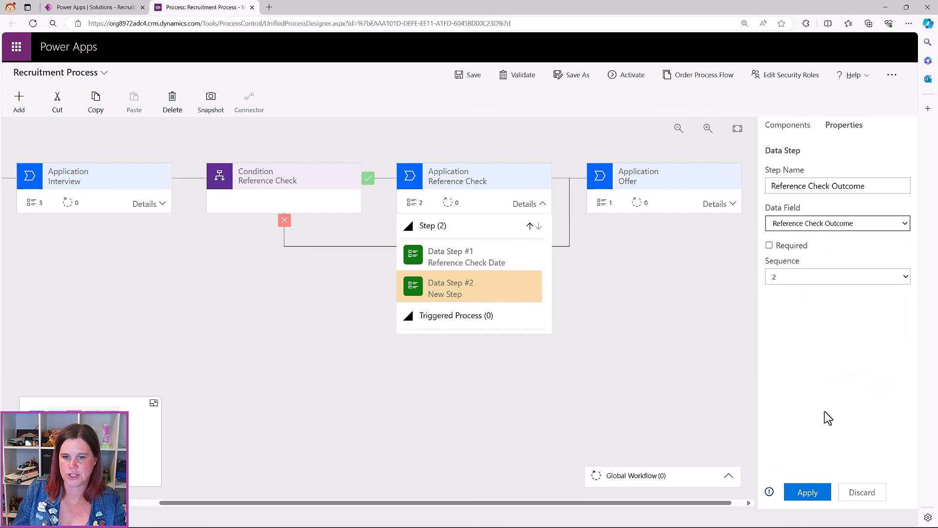
left_click(821, 494)
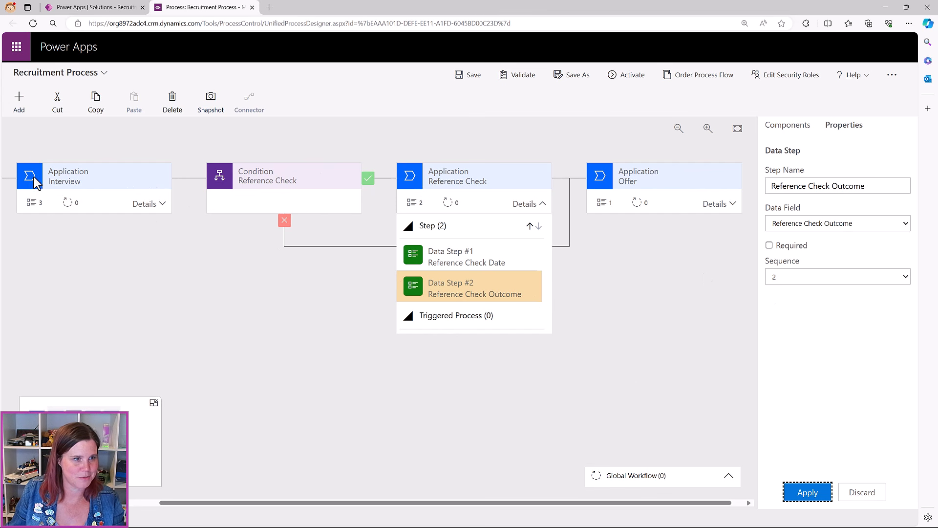
left_click_drag(263, 503, 285, 520)
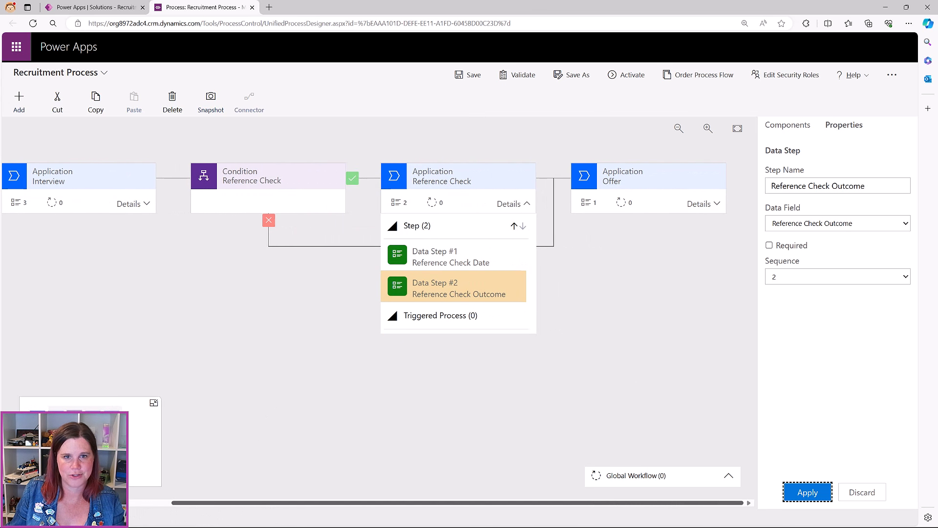
left_click(476, 75)
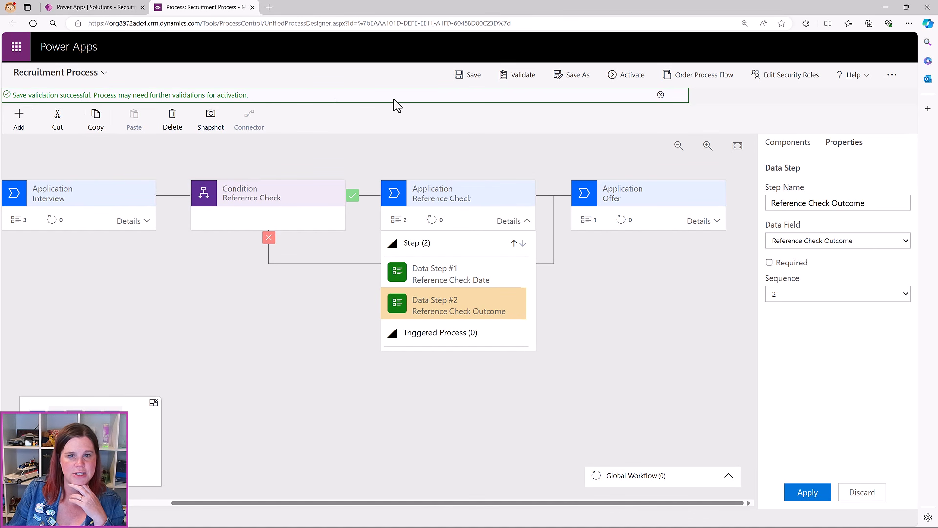
Activate the Recruitment Process flow, wait for activation to finish, and close the designer
left_click(629, 76)
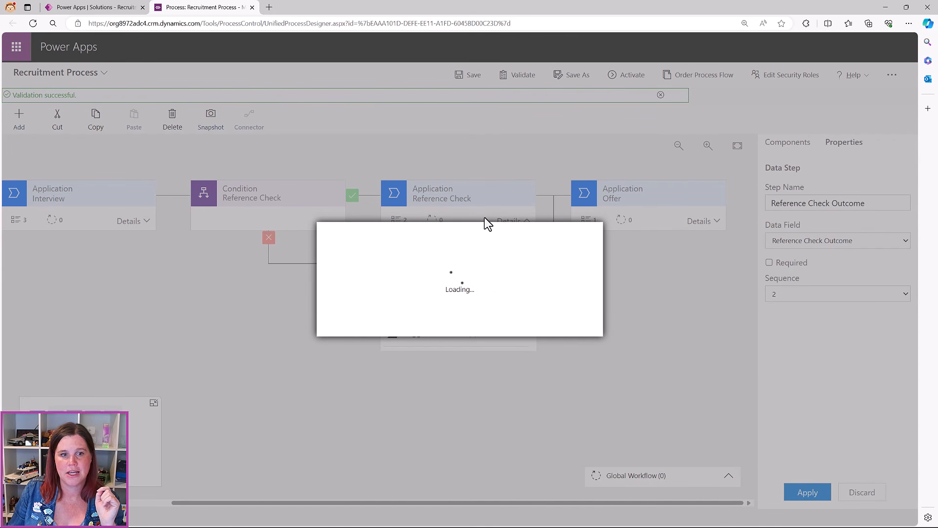
left_click(494, 325)
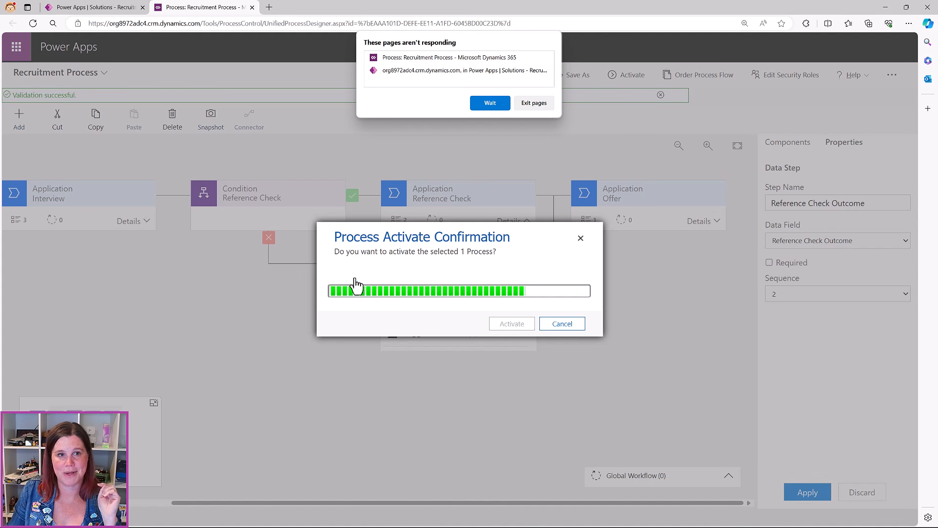
left_click(478, 105)
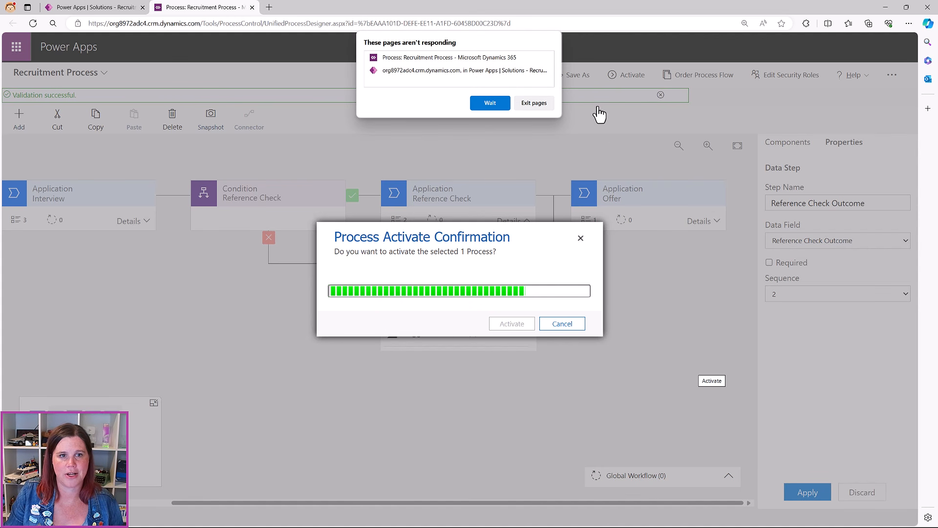
left_click(502, 101)
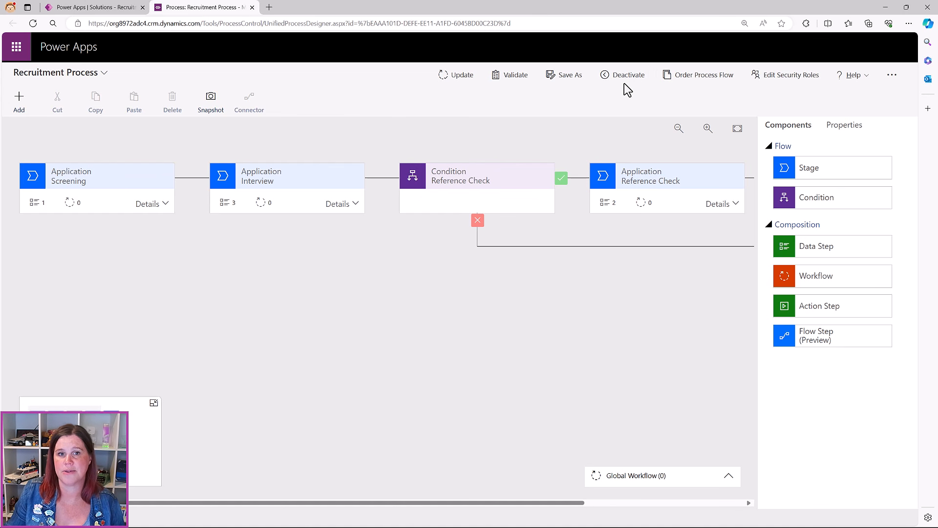
left_click(635, 77)
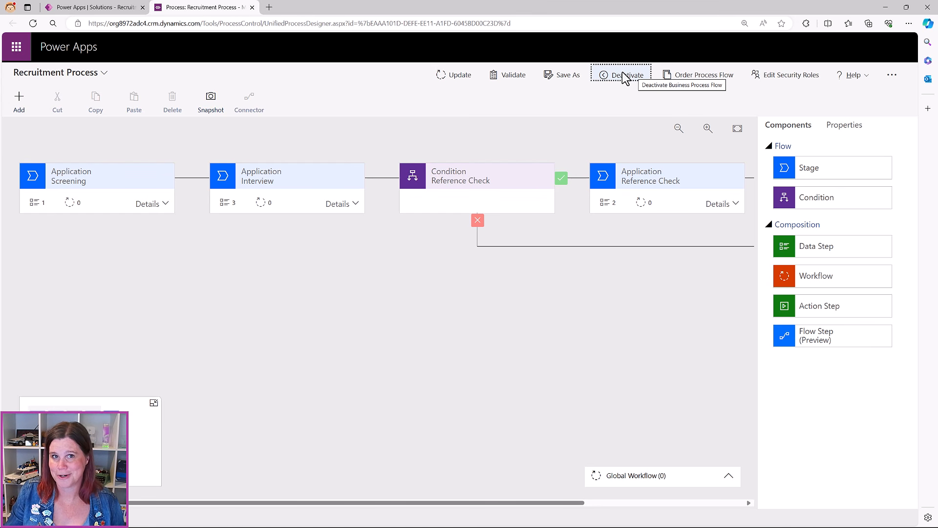
left_click(253, 8)
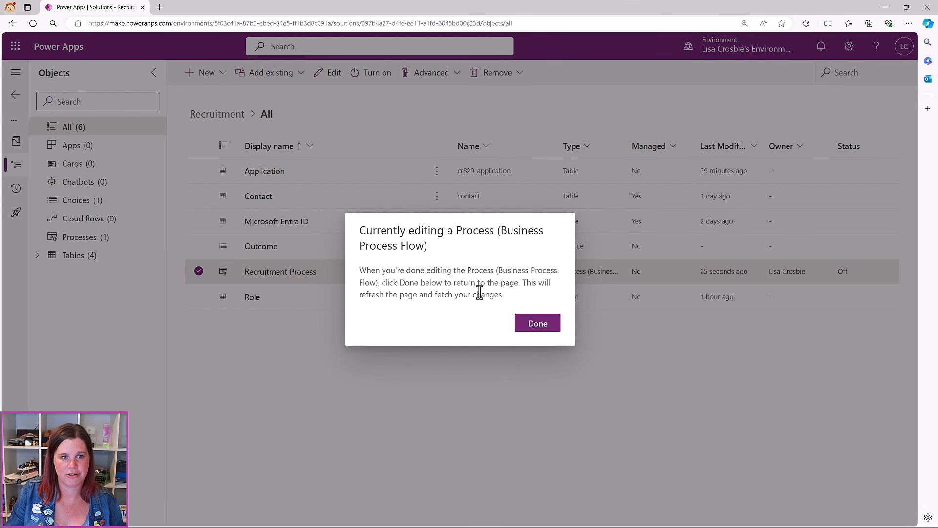
Click Done on the 'Currently editing a Process' notice
left_click(530, 330)
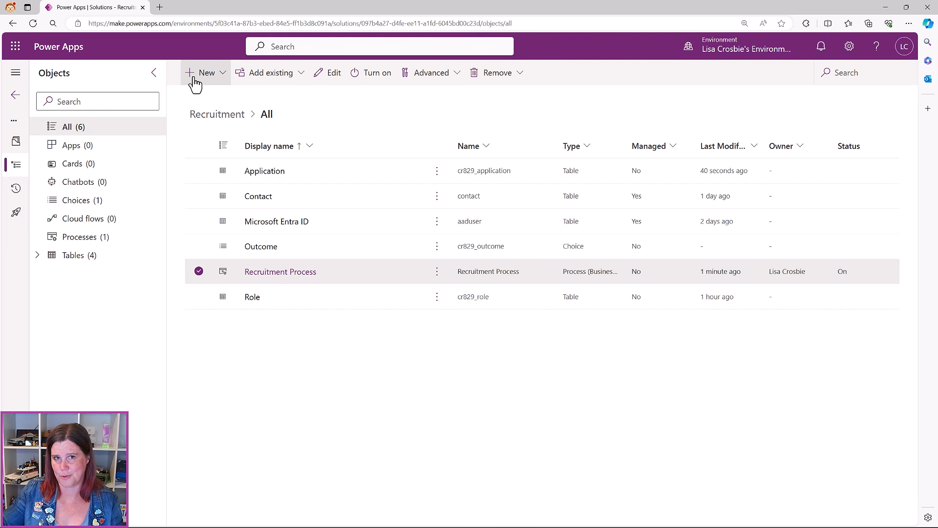
Add the existing Recruitment Process table, found by searching 'recr', with all objects included
left_click(259, 78)
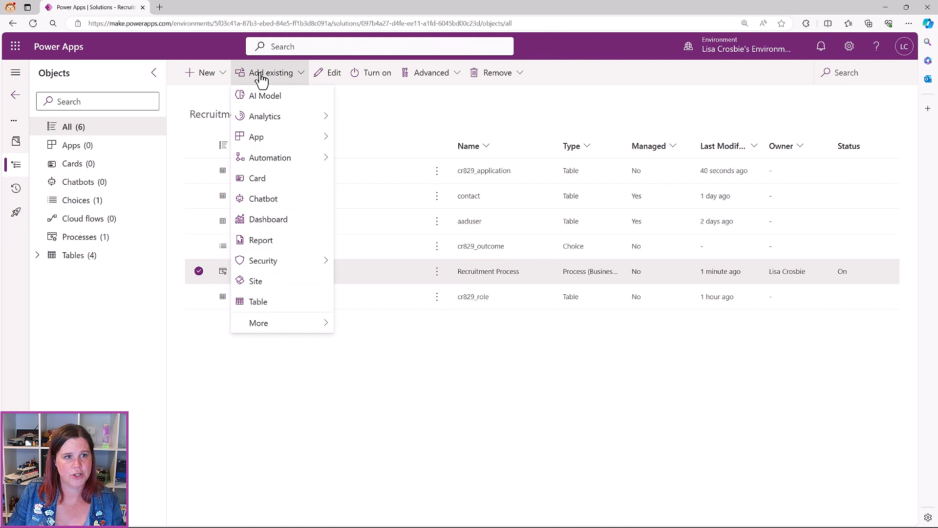
left_click(262, 303)
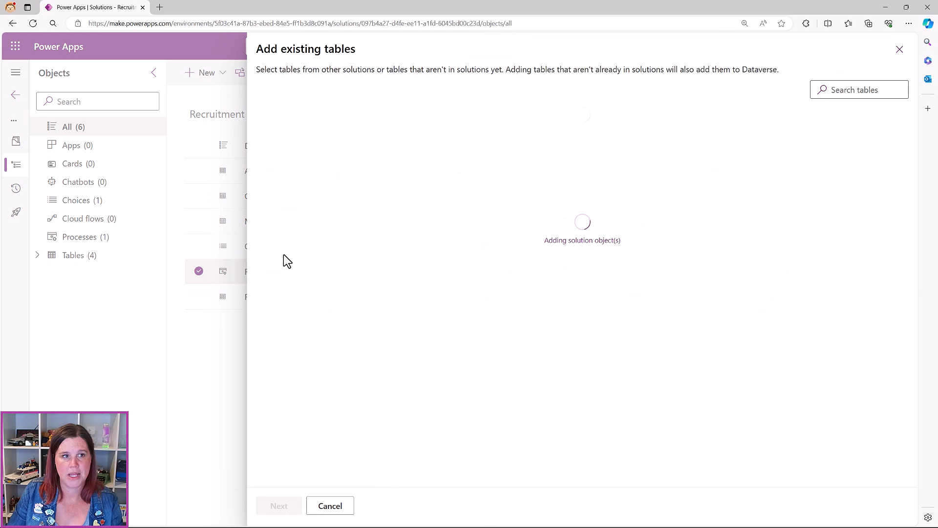
left_click(853, 92)
type("rece")
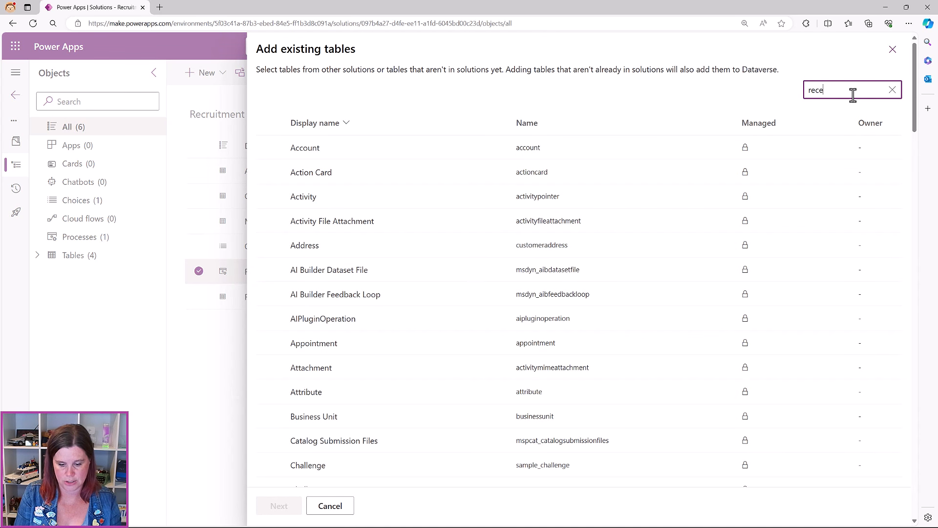
key("BackSpace")
type("r")
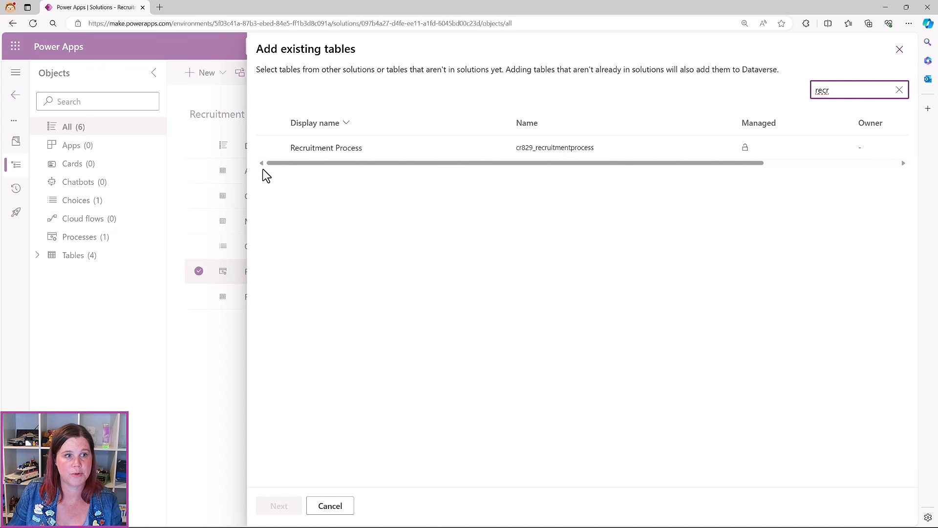
left_click(269, 148)
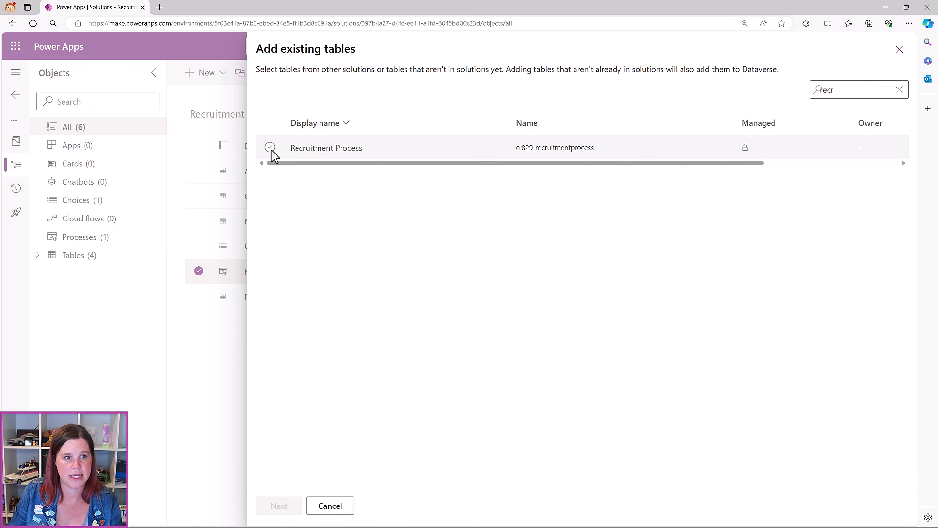
left_click(272, 513)
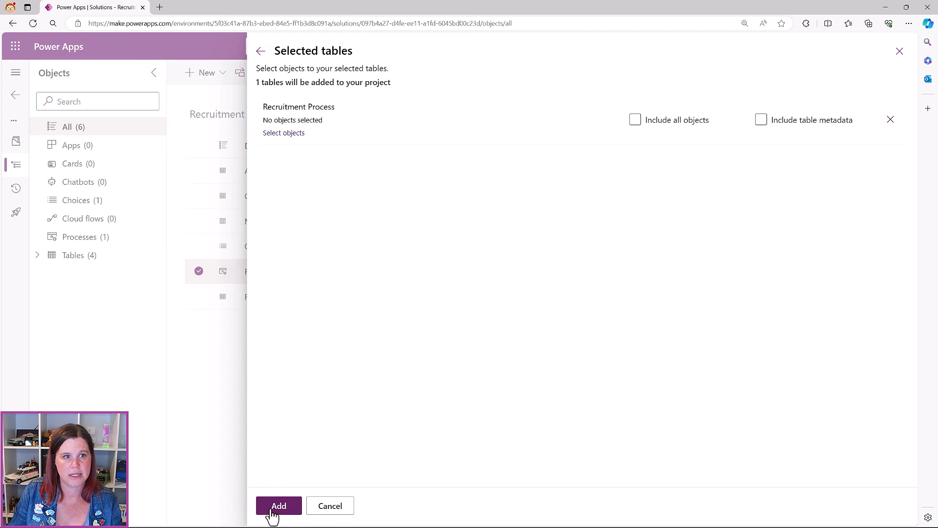
left_click(636, 120)
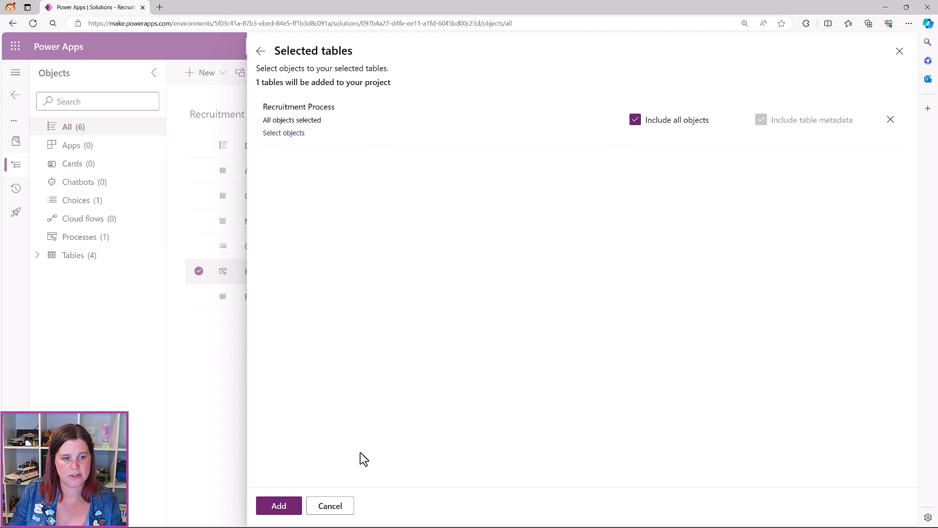
left_click(283, 511)
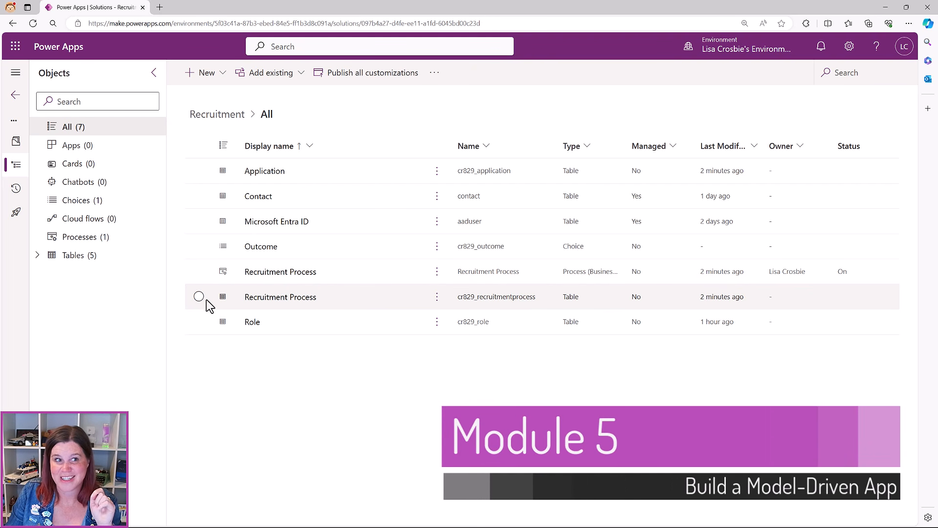
Publish all customizations in the Recruitment solution
left_click(347, 73)
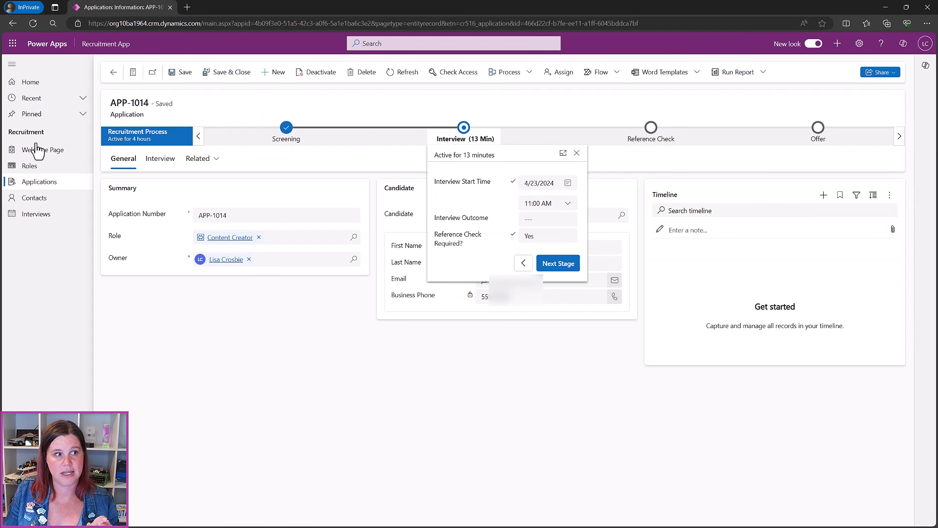
Browse the running app's Welcome page and Roles list, zooming the page to 110%
left_click(30, 152)
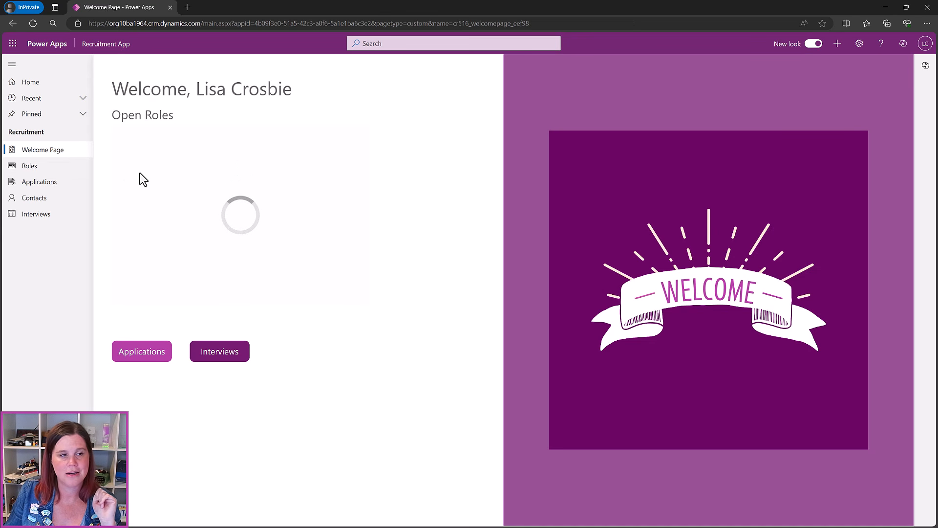
left_click(30, 168)
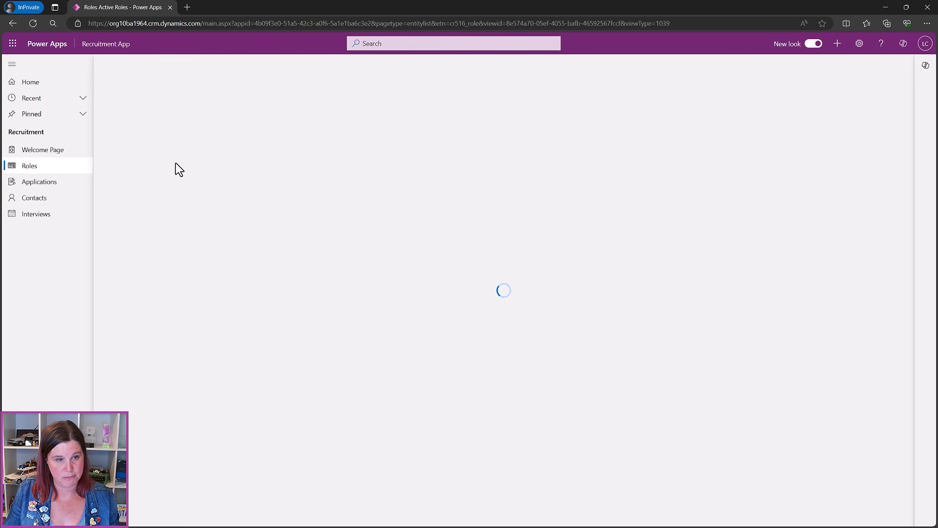
key("ctrl+plus")
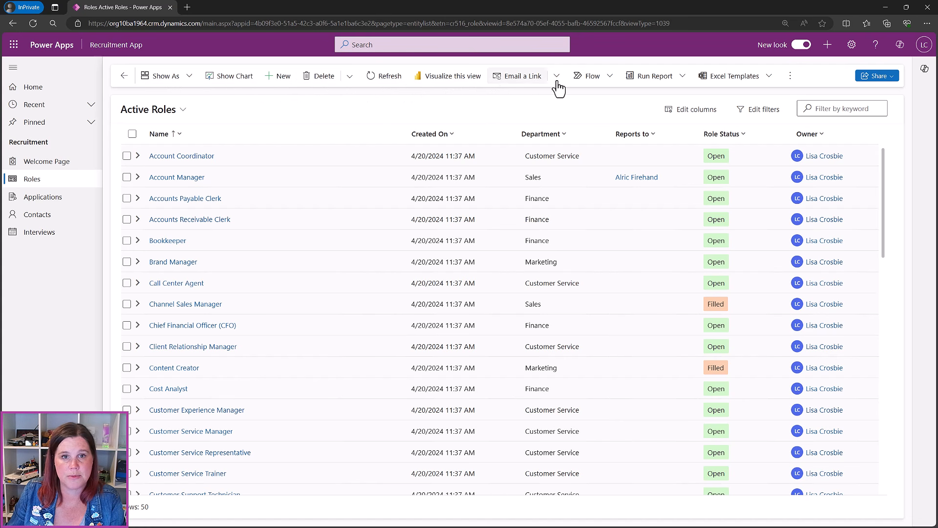
Check the Roles list's extra commands, then minimize the app to return to the solution
left_click(790, 76)
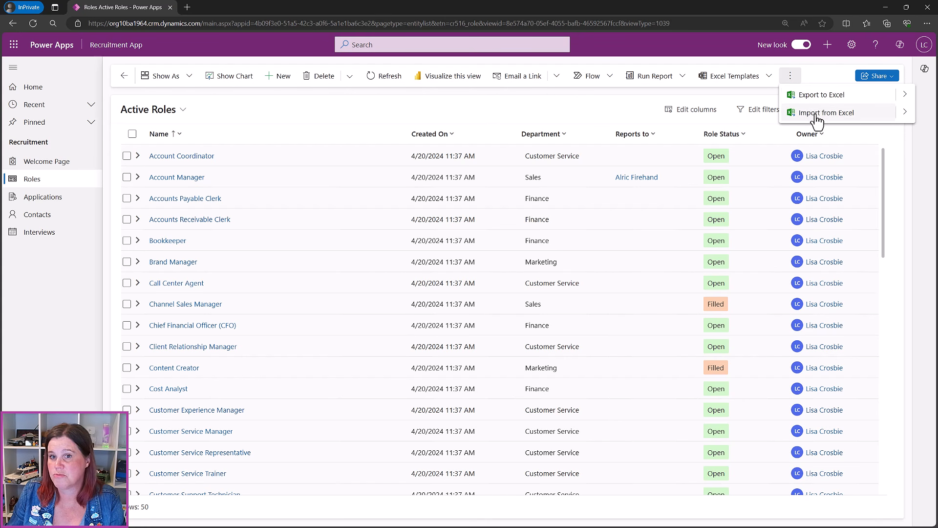
left_click(324, 112)
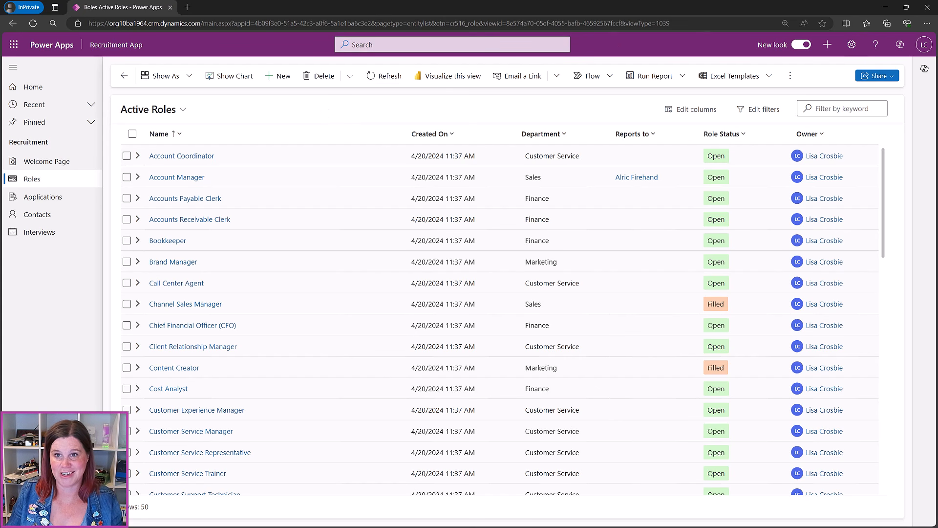
left_click(884, 7)
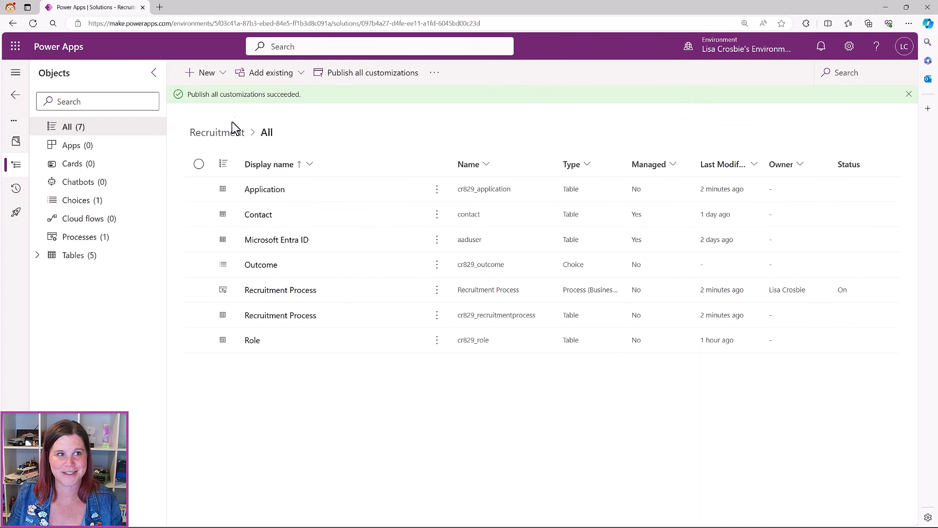
Create a new model-driven app named 'Recruitment App' in the solution
left_click(223, 72)
mouse_move(223, 97)
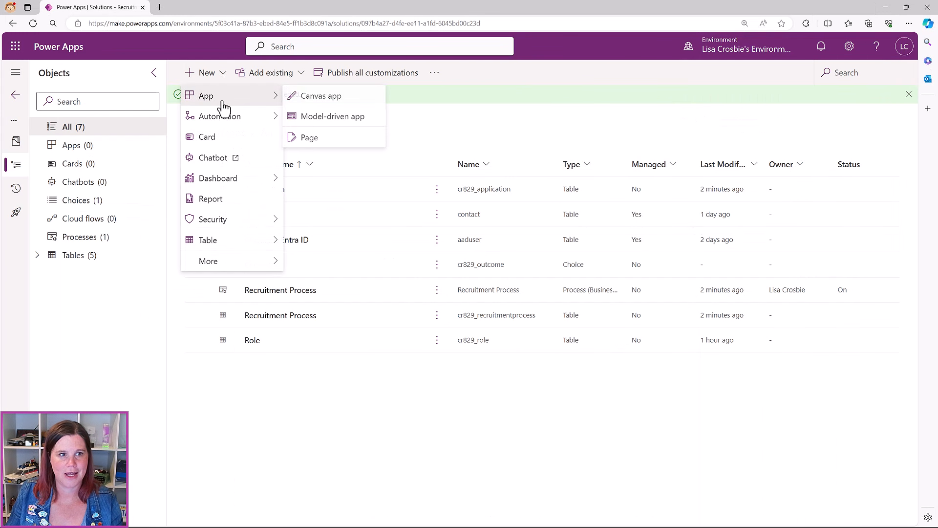
left_click(310, 117)
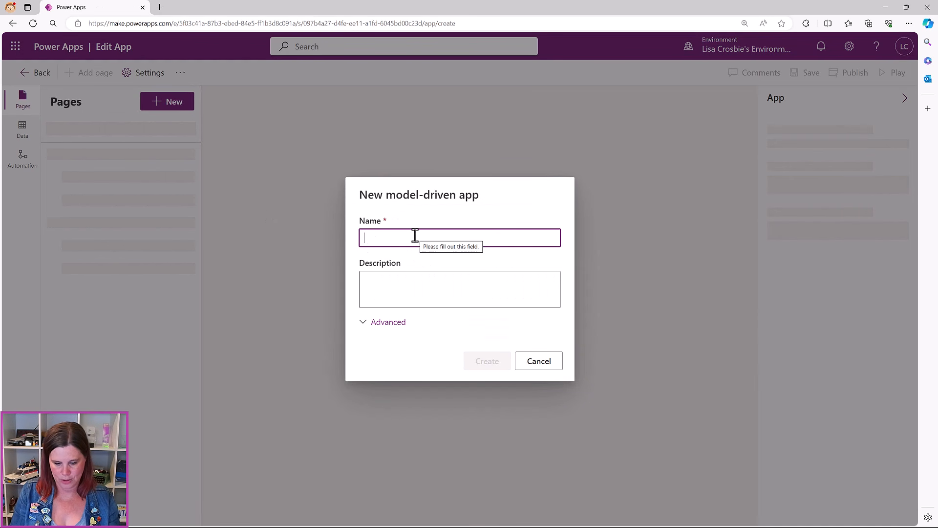
type("Recruitment App")
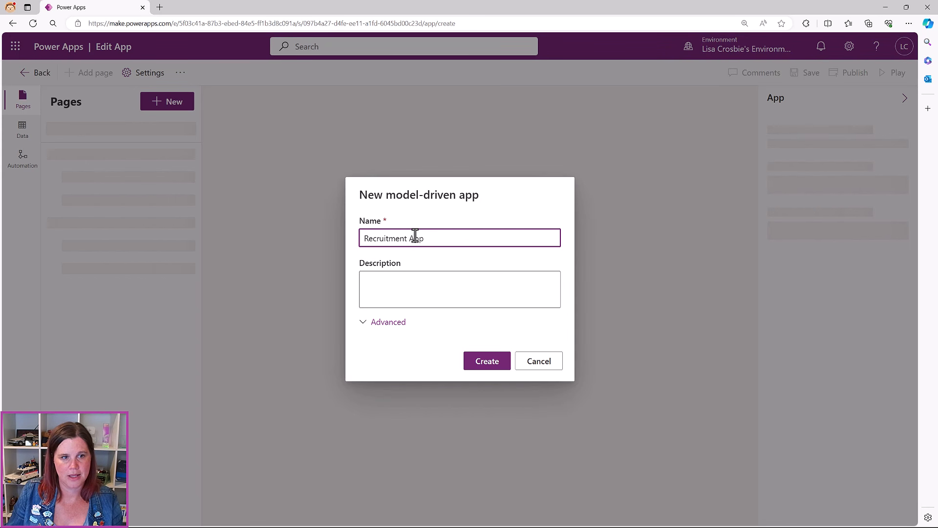
left_click(488, 366)
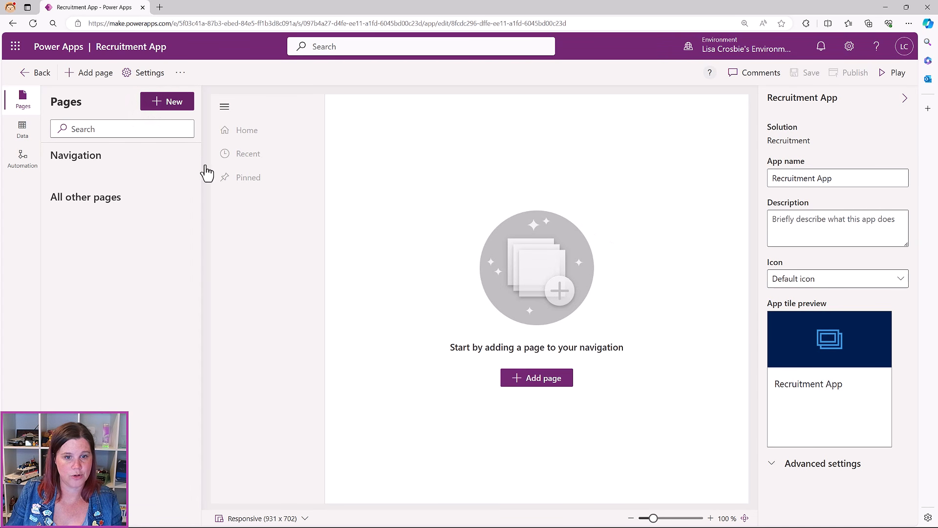
Start adding a Dataverse table page and tick the Application table
left_click(538, 381)
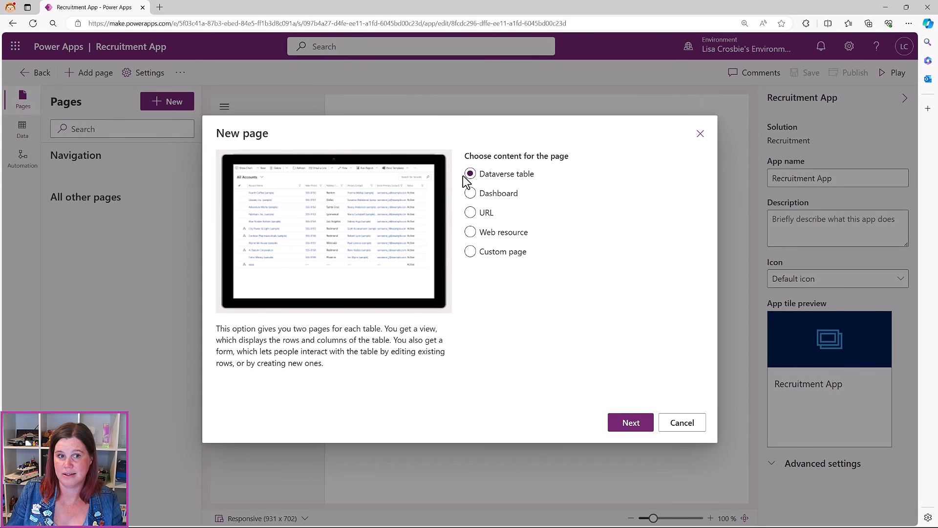
left_click(629, 423)
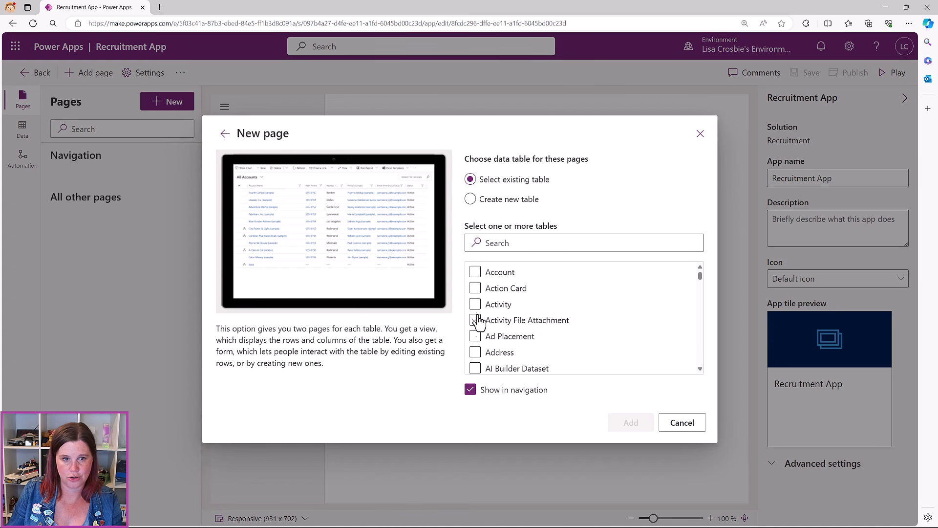
scroll(502, 329, "down", 6)
scroll(503, 328, "down", 5)
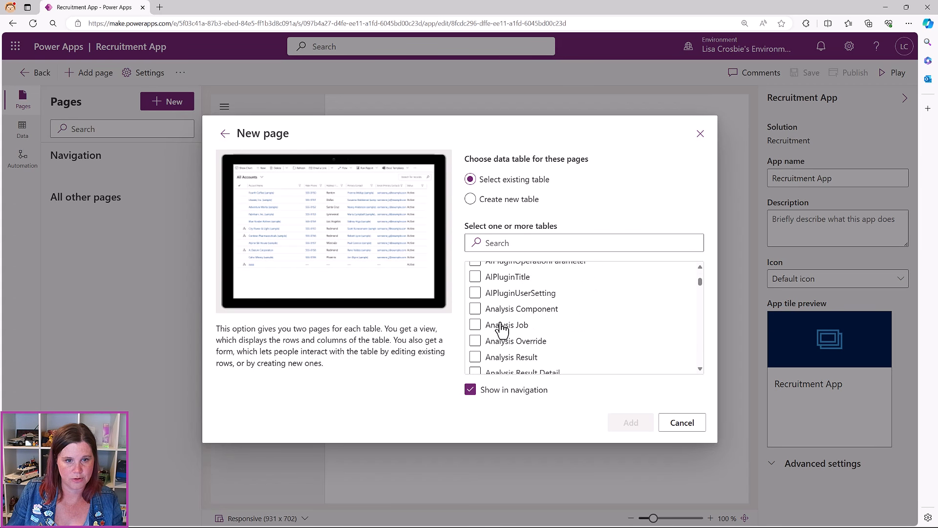
left_click(475, 289)
Tick the Contact and Role tables and add their view and form pages
scroll(479, 308, "down", 7)
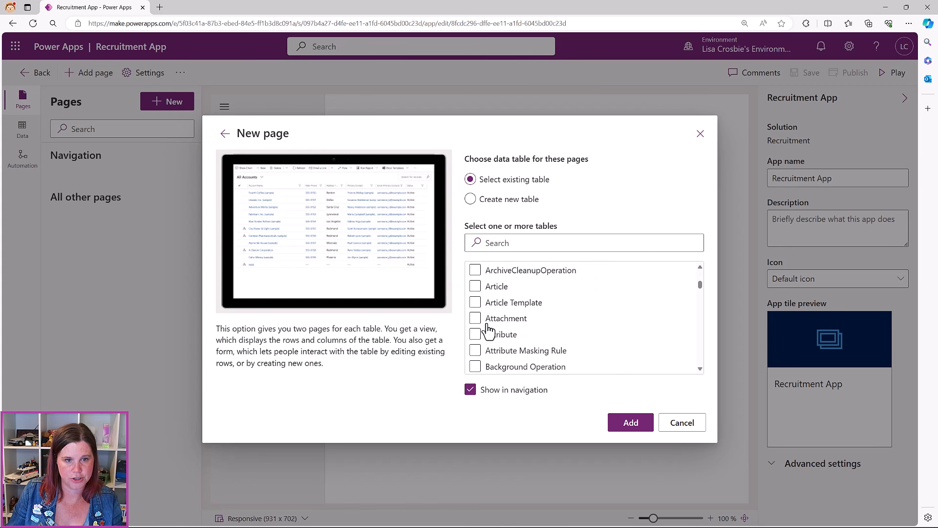
scroll(487, 330, "down", 8)
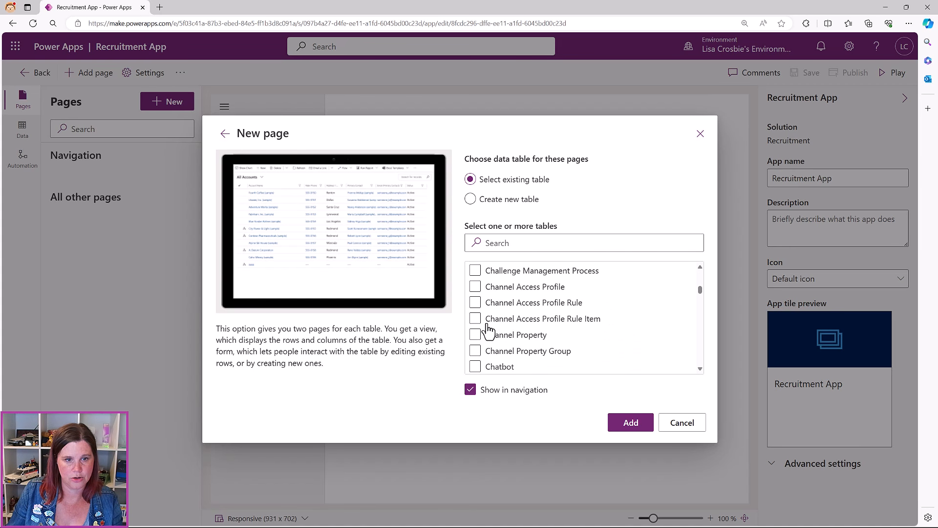
scroll(487, 331, "down", 3)
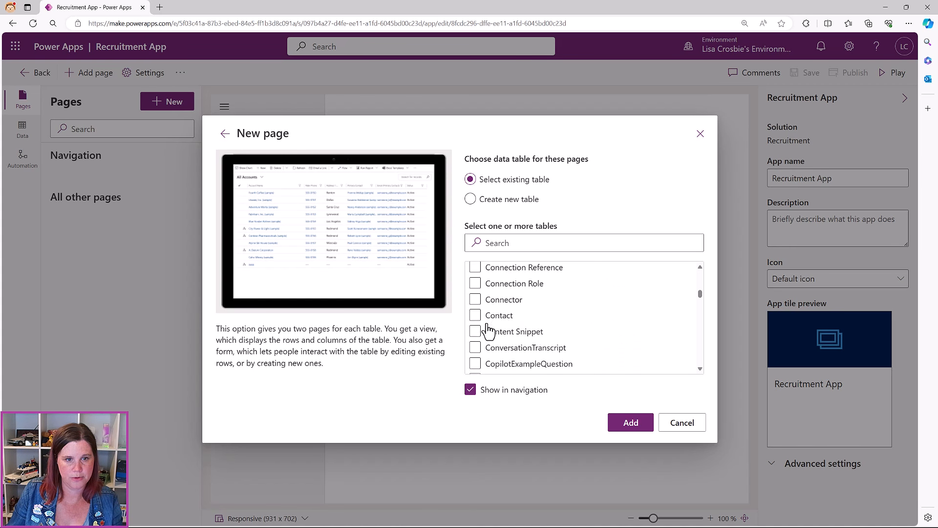
left_click(477, 313)
scroll(488, 341, "down", 6)
scroll(489, 341, "down", 12)
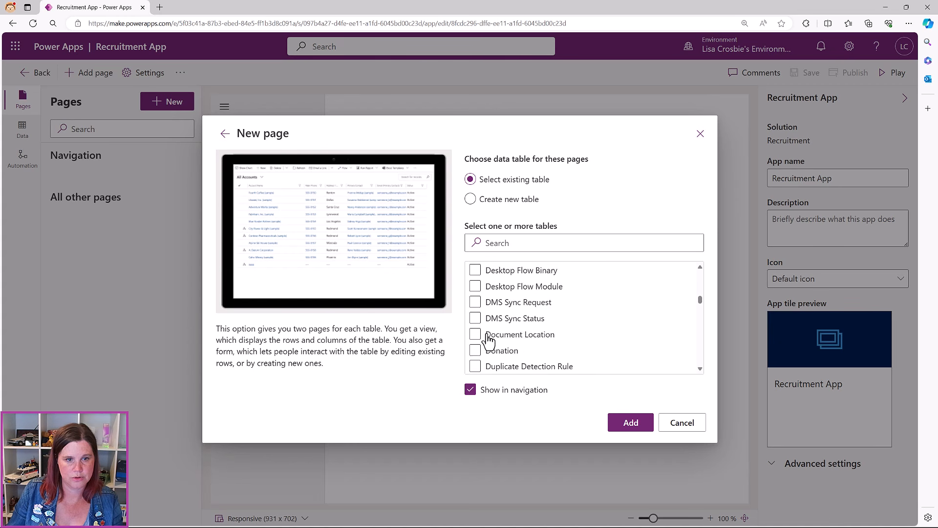
scroll(489, 341, "down", 15)
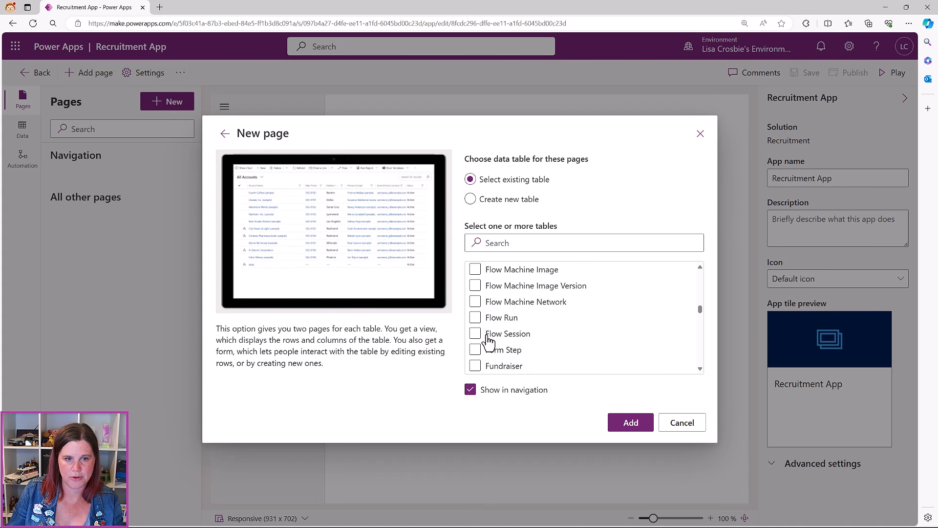
scroll(491, 337, "down", 15)
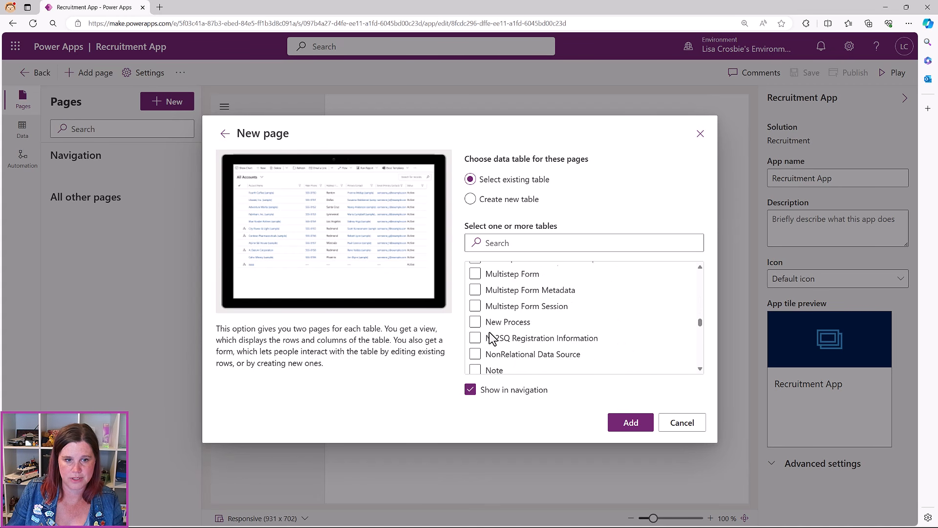
scroll(491, 337, "down", 10)
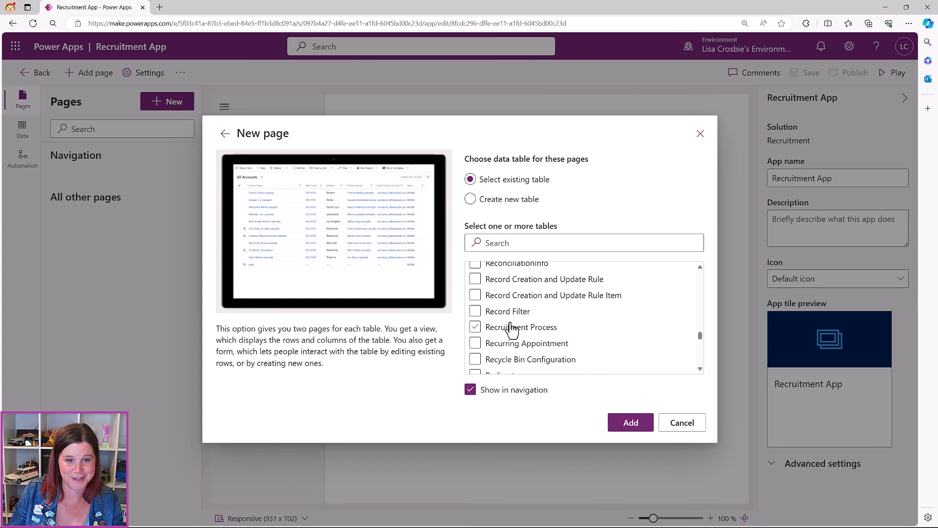
scroll(508, 325, "down", 5)
scroll(501, 315, "down", 10)
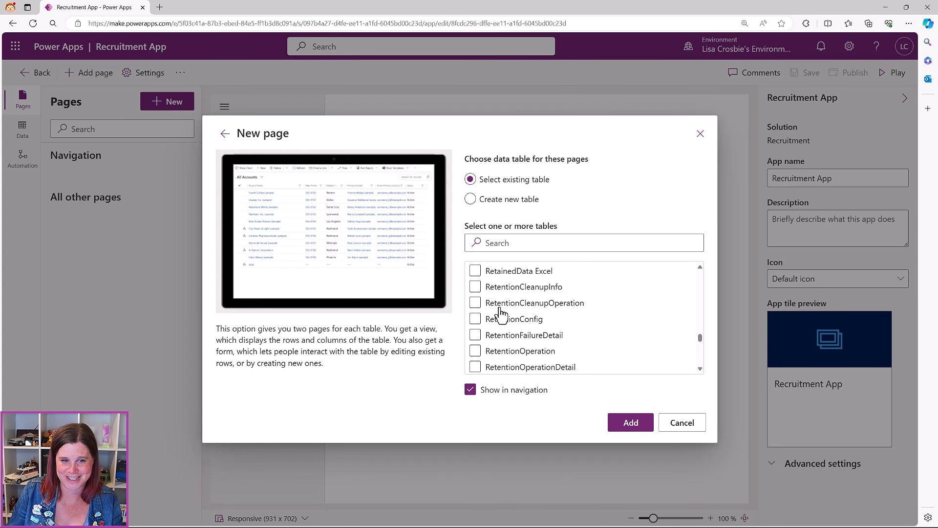
left_click(476, 297)
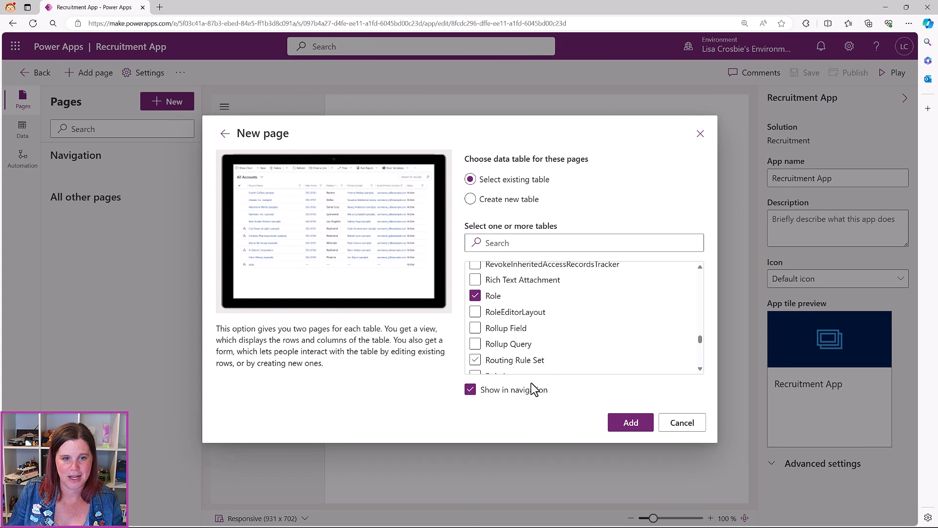
left_click(631, 422)
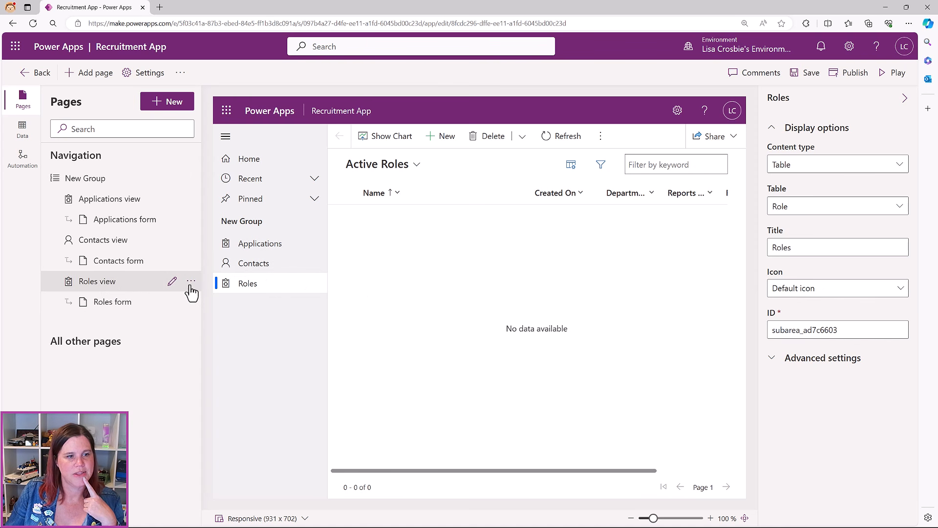
Move the Roles pages up twice, past Contacts and then Applications
left_click(190, 282)
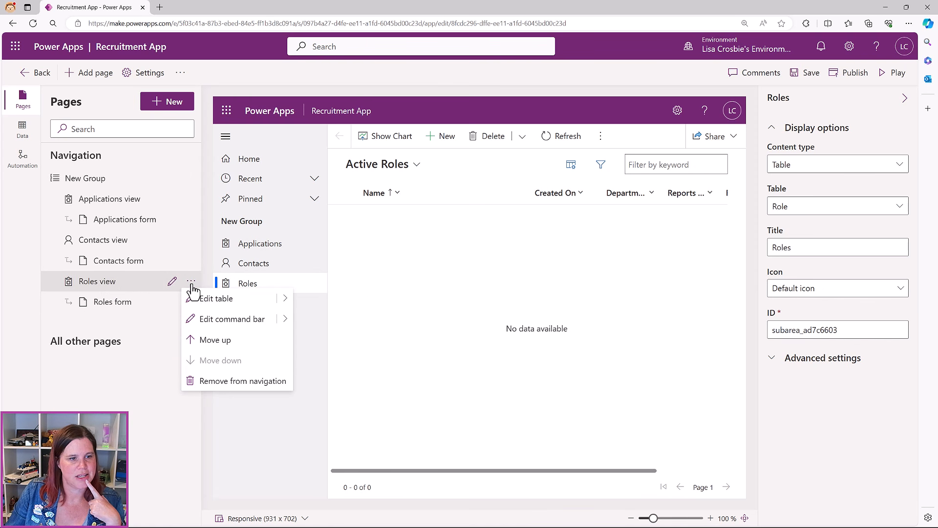
left_click(219, 341)
left_click(191, 239)
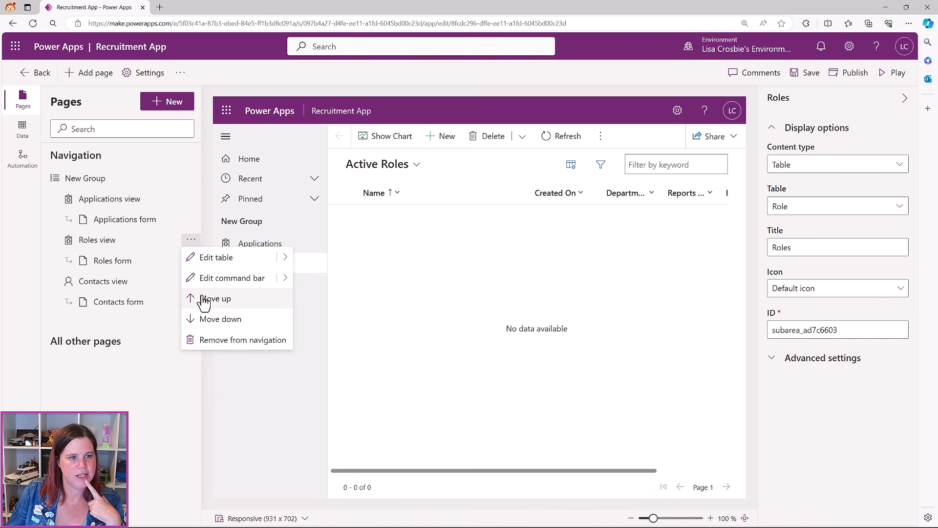
left_click(203, 300)
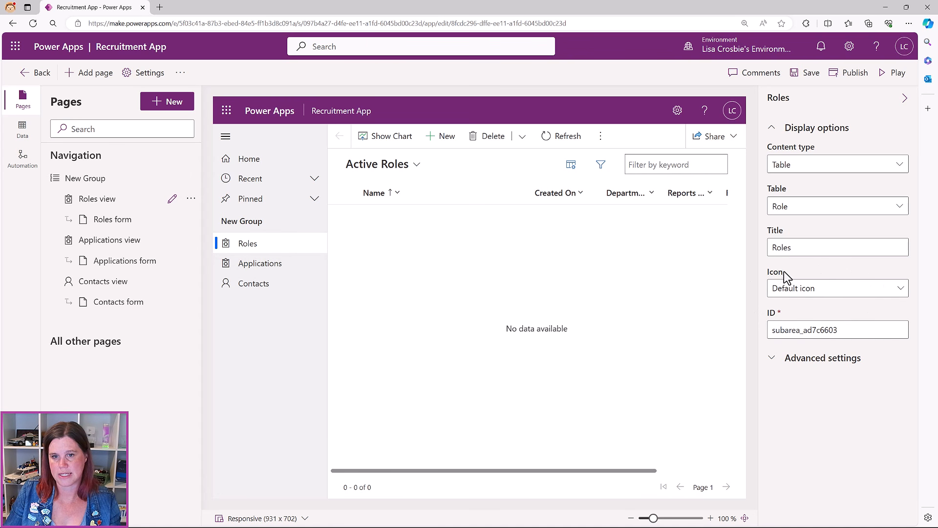
Give the Roles page the EmailTemplate_HighContrast.svg web resource icon, then select the Applications page
left_click(817, 293)
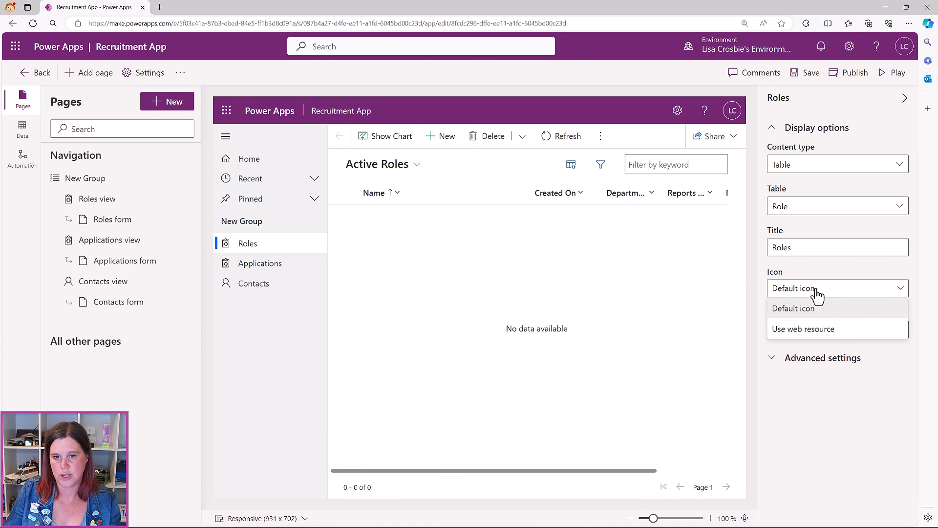
left_click(785, 329)
left_click(792, 325)
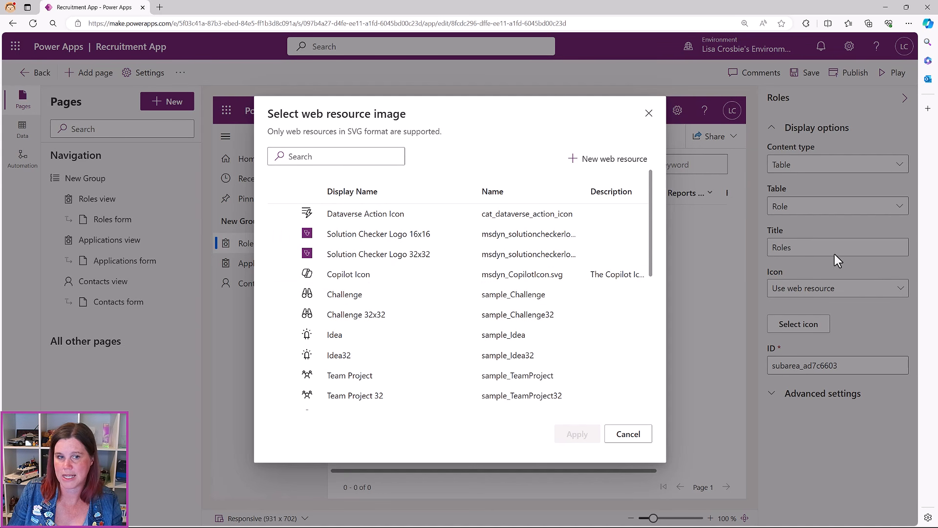
left_click(350, 150)
type("ema")
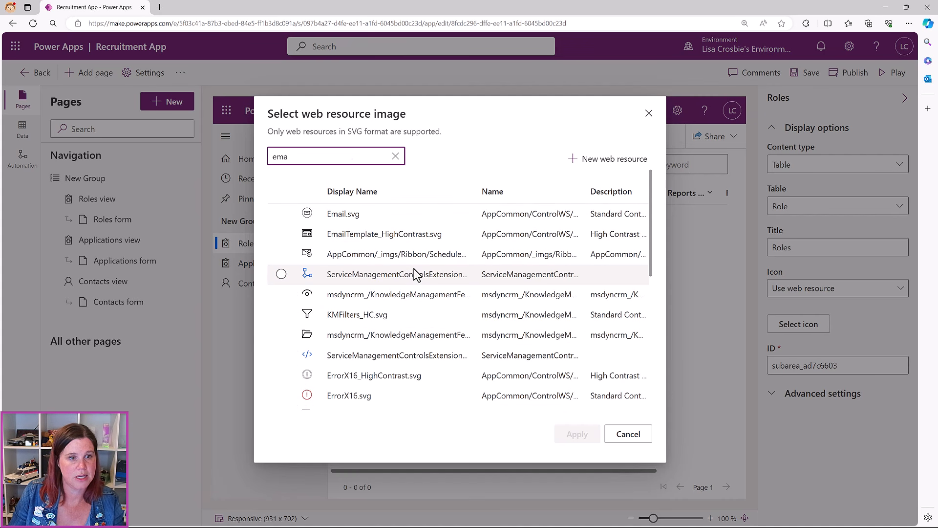
left_click(308, 236)
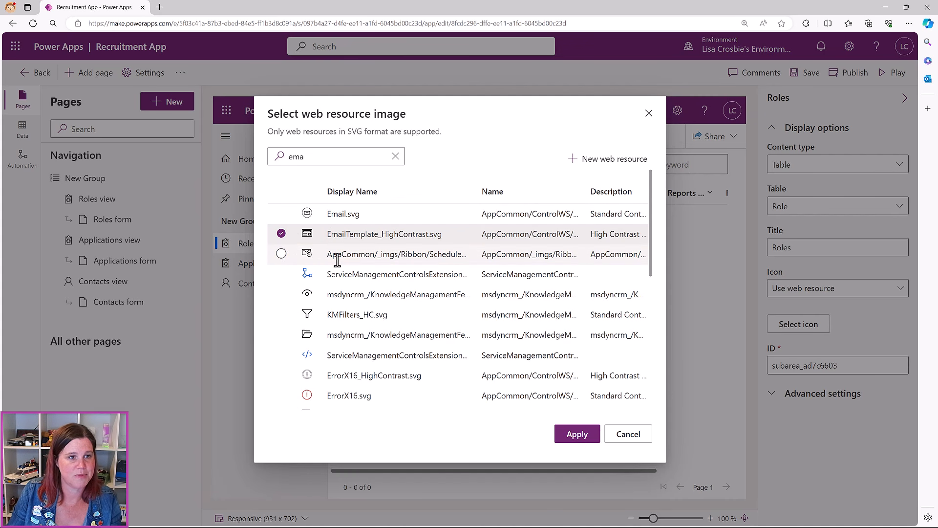
left_click(569, 436)
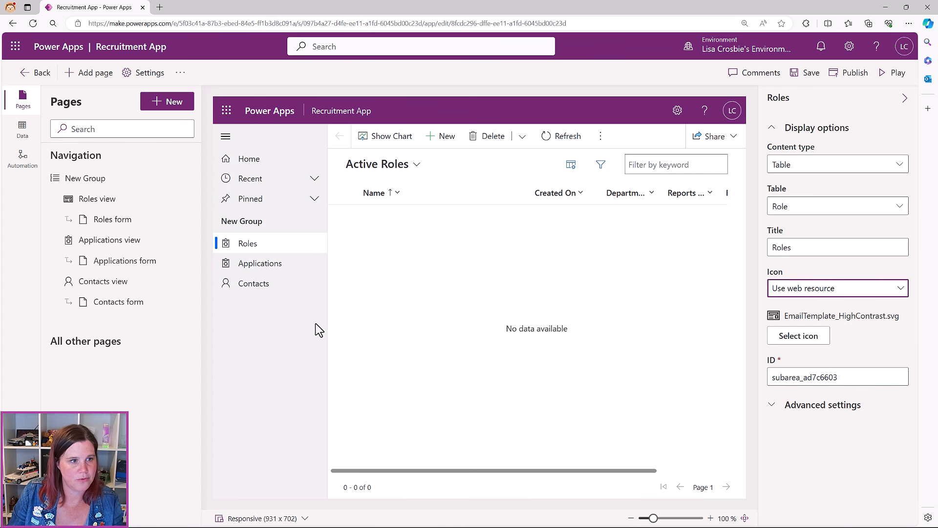
left_click(253, 270)
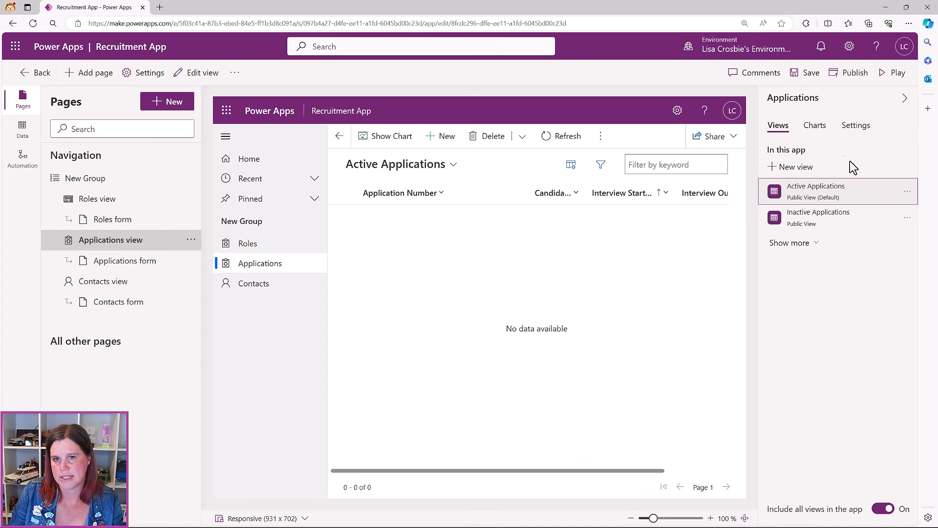
Set the Applications page icon to the AnalysisJob.svg web resource, found by searching 'ana'
left_click(864, 131)
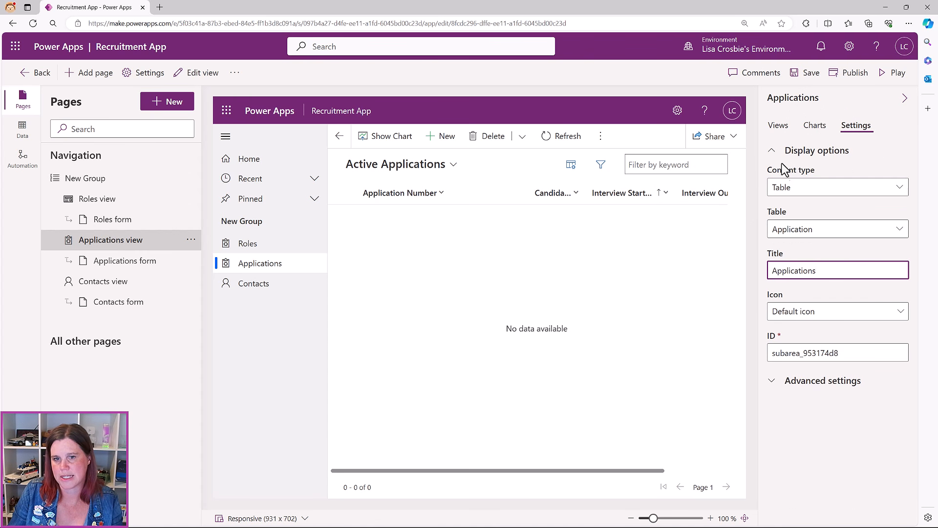
left_click(819, 316)
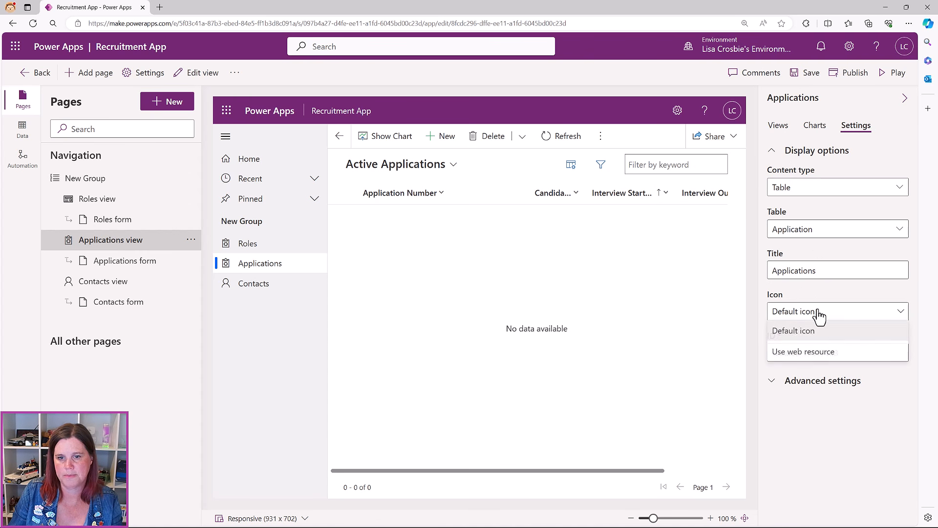
left_click(803, 351)
left_click(332, 156)
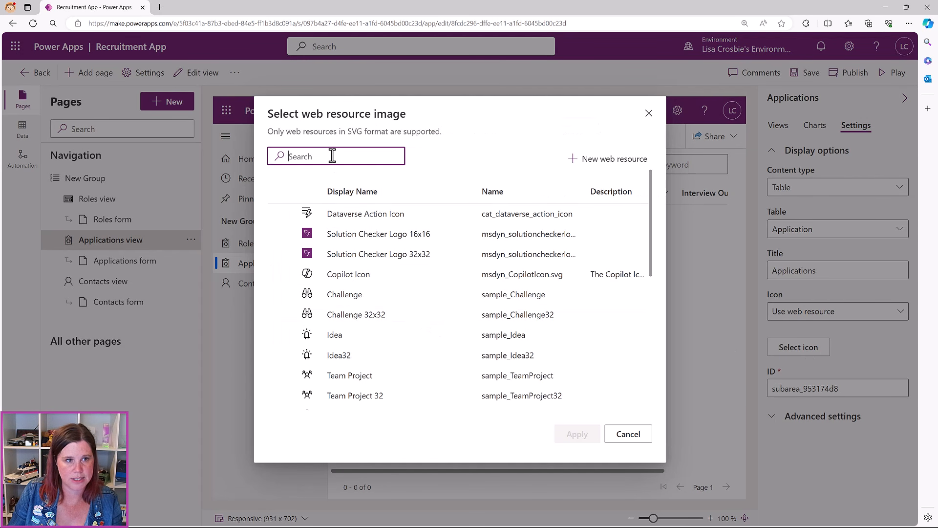
type("ana")
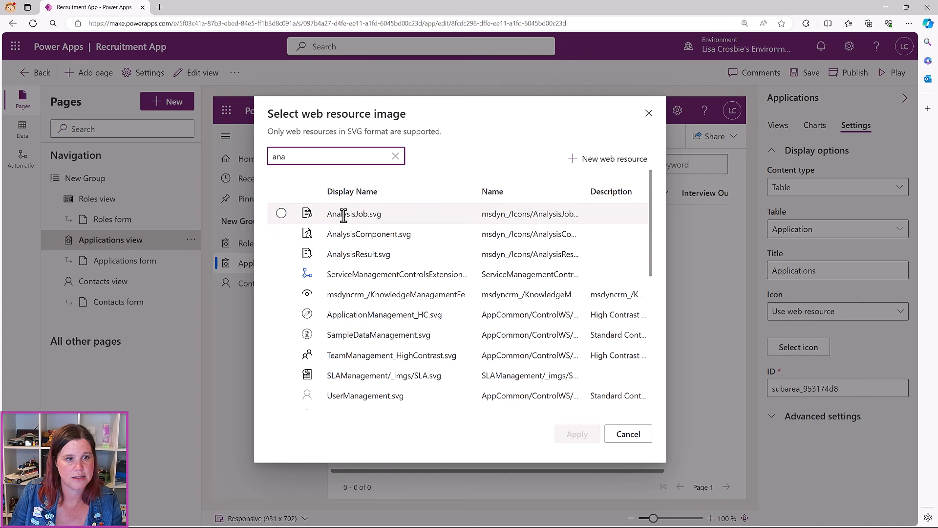
left_click(344, 215)
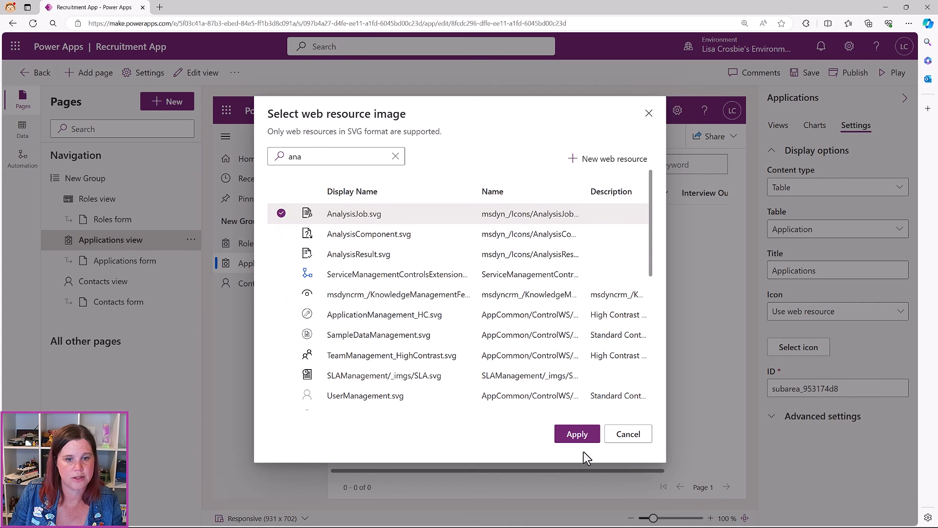
left_click(577, 433)
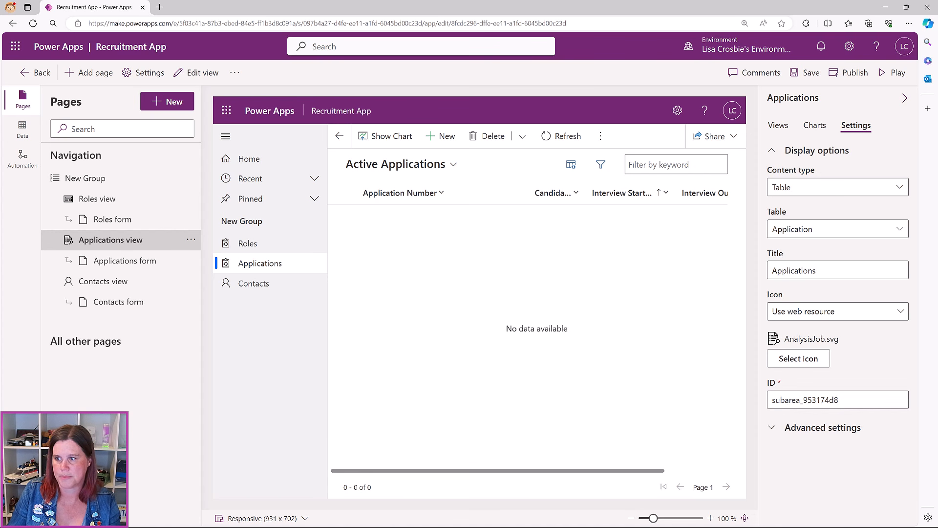
Retitle the navigation group from New Group to 'Recruitment'
left_click(86, 180)
left_click_drag(825, 165, 737, 165)
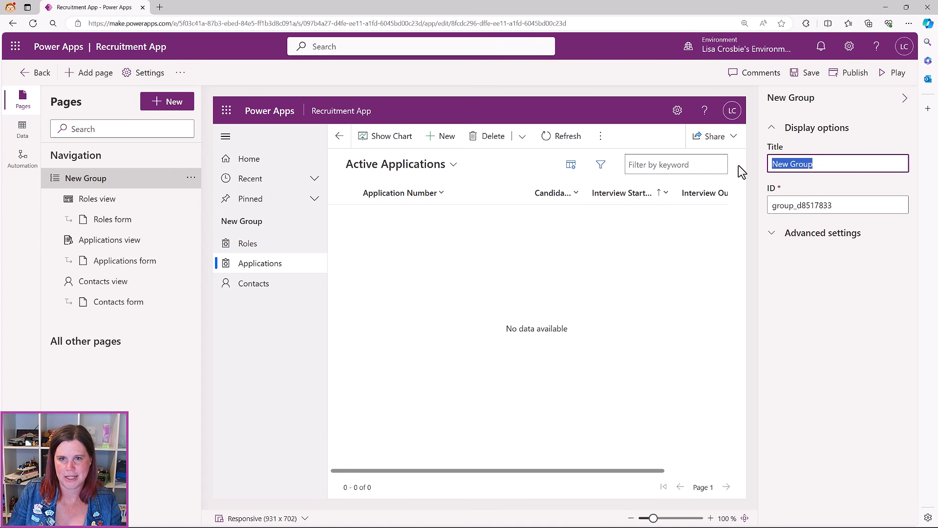
type("Rectr")
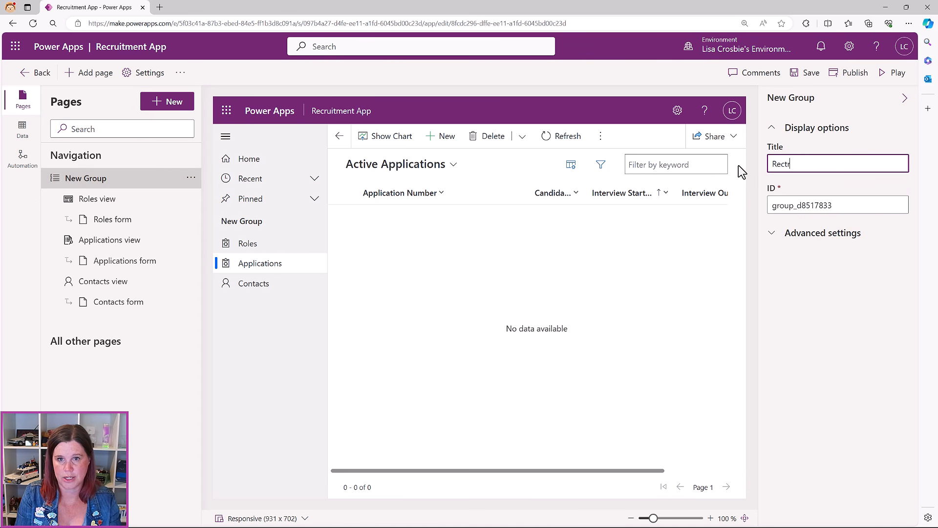
type("u")
key("BackSpace")
type("uitment")
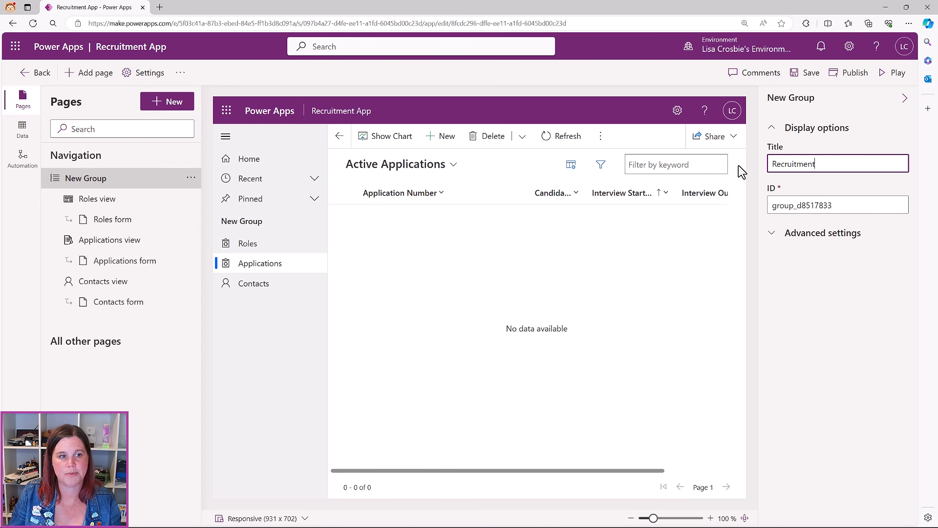
left_click(308, 322)
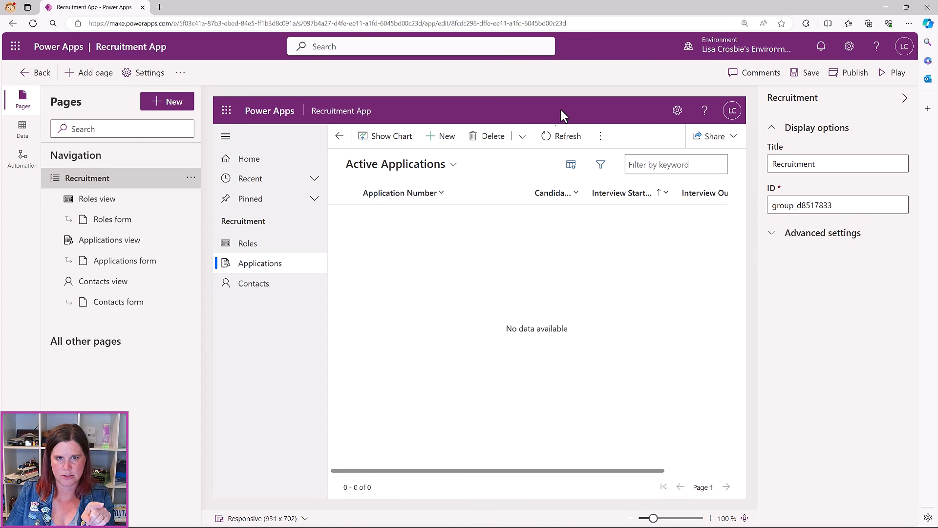
In the app's Features settings, set Enable offline classic to No and save
left_click(149, 73)
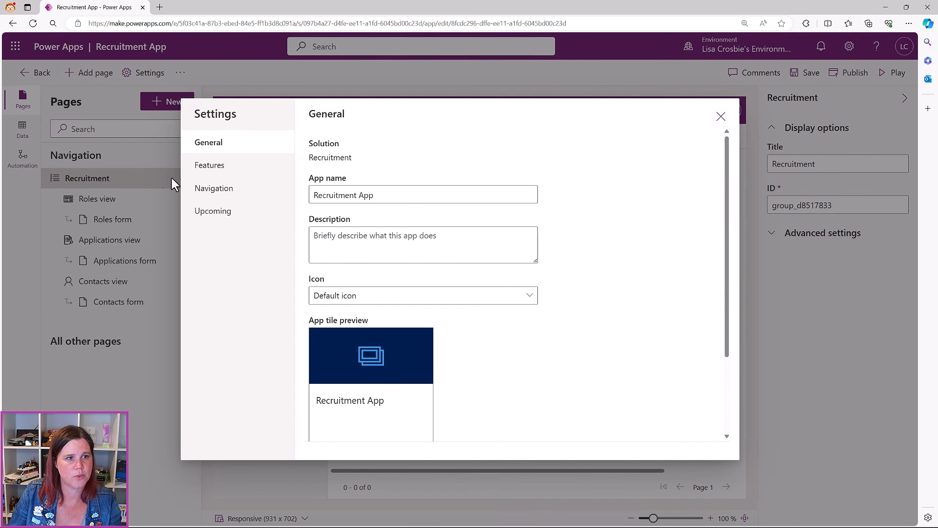
left_click(200, 167)
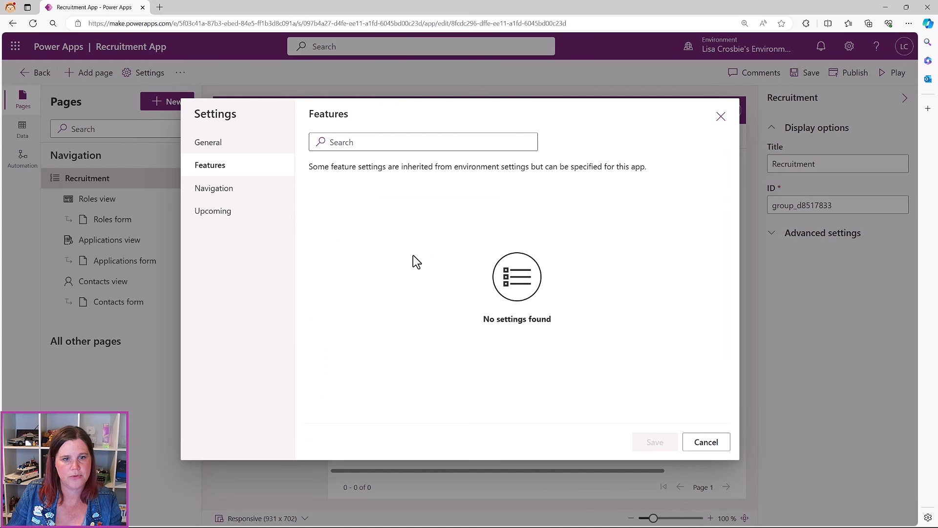
scroll(464, 239, "down", 2)
scroll(463, 239, "down", 10)
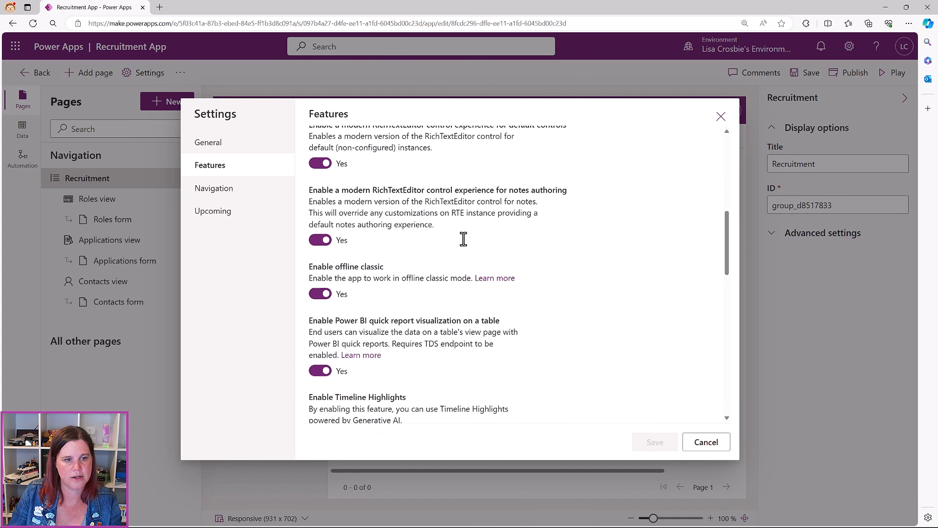
scroll(463, 239, "down", 5)
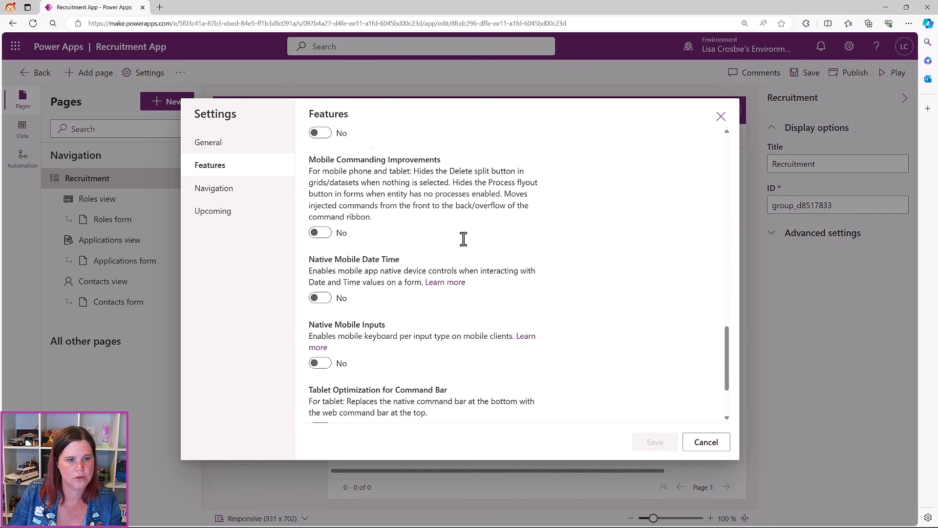
scroll(463, 239, "up", 3)
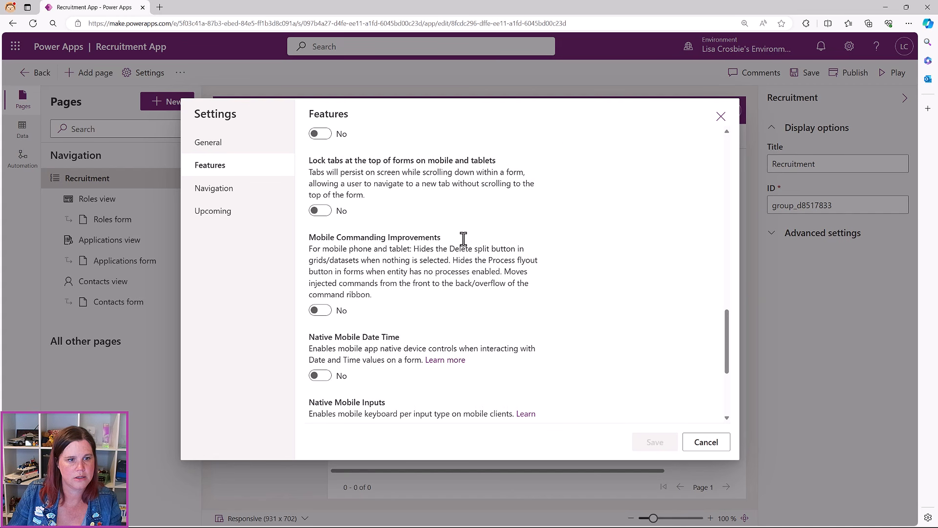
scroll(463, 240, "up", 8)
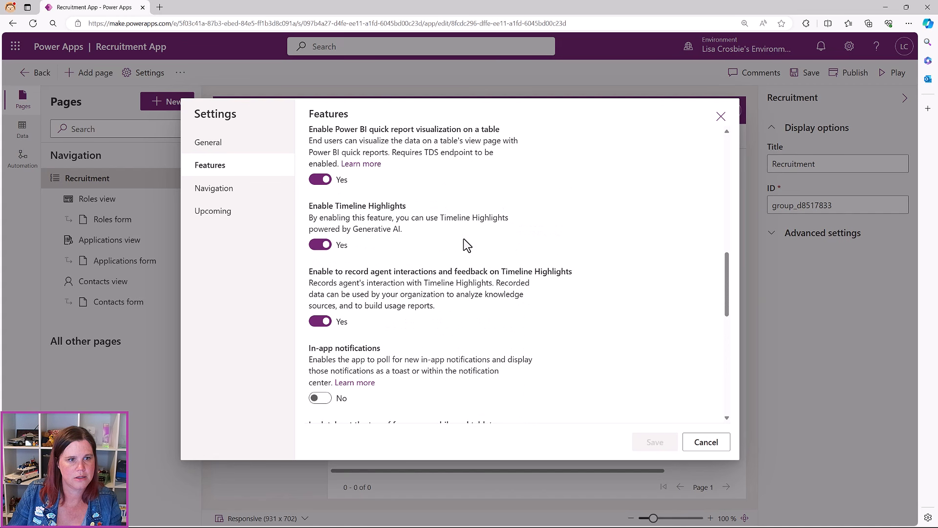
scroll(467, 244, "up", 3)
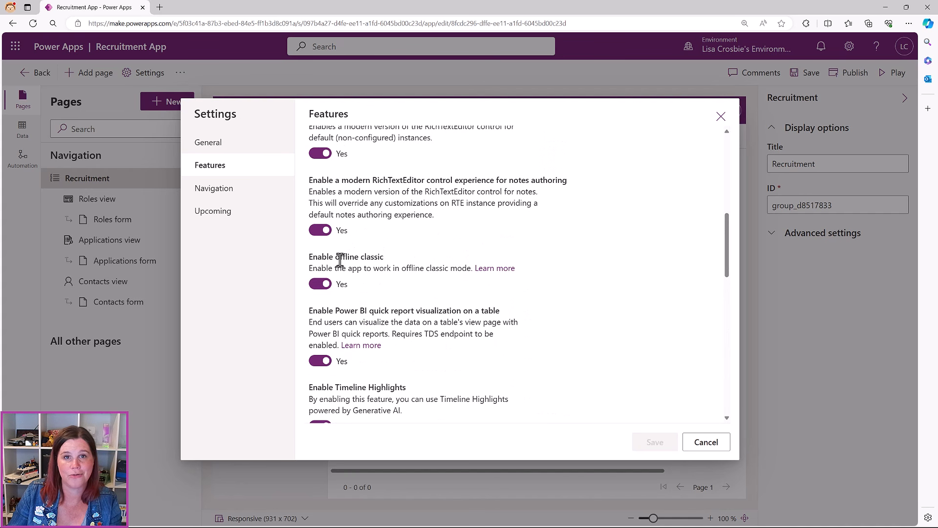
left_click(320, 284)
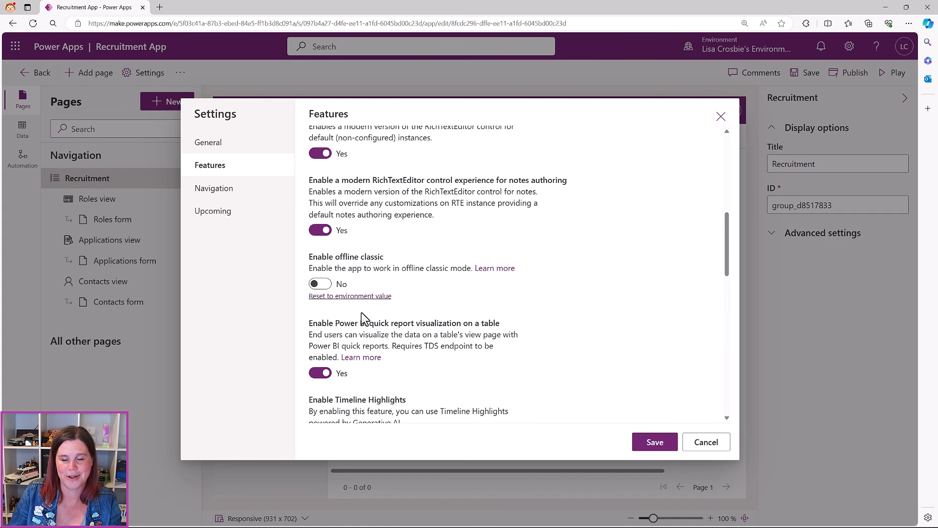
left_click(655, 441)
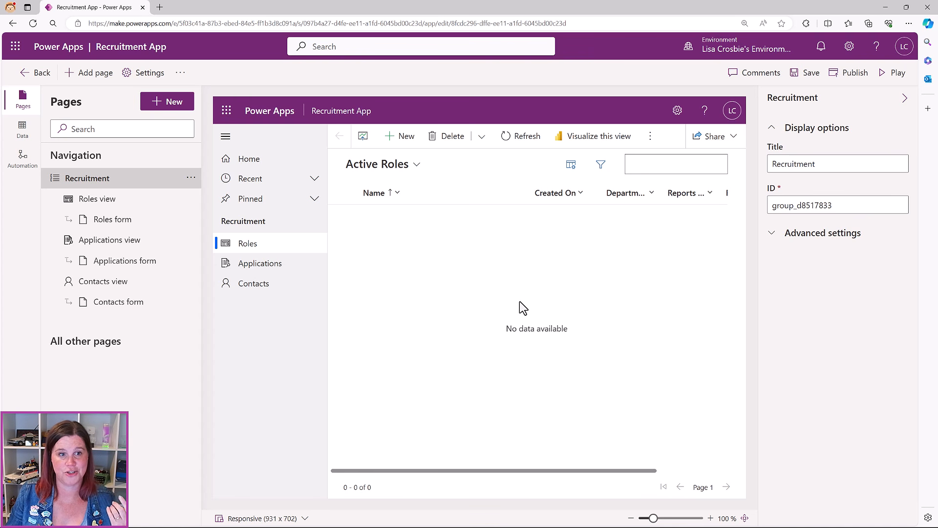
Save and publish the app, then preview the Roles view, Roles form and Applications form
left_click(805, 73)
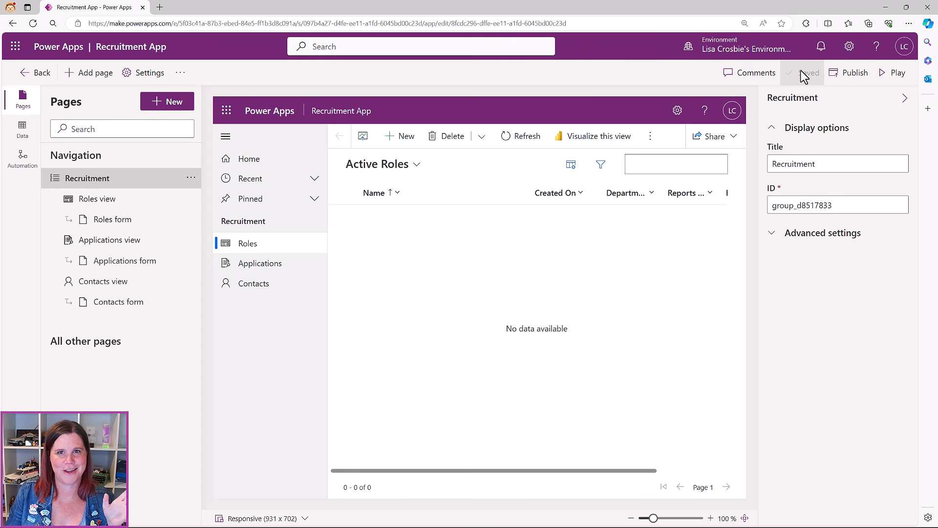
left_click(864, 73)
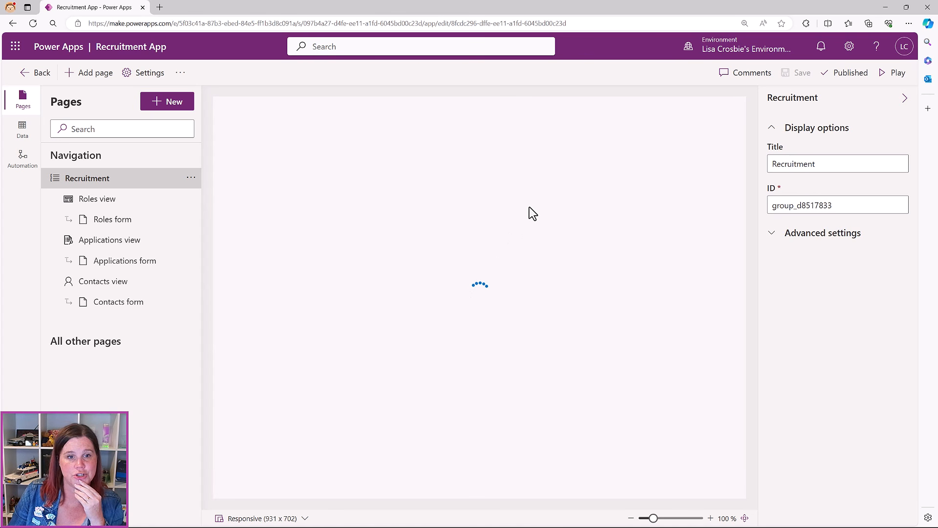
left_click(98, 200)
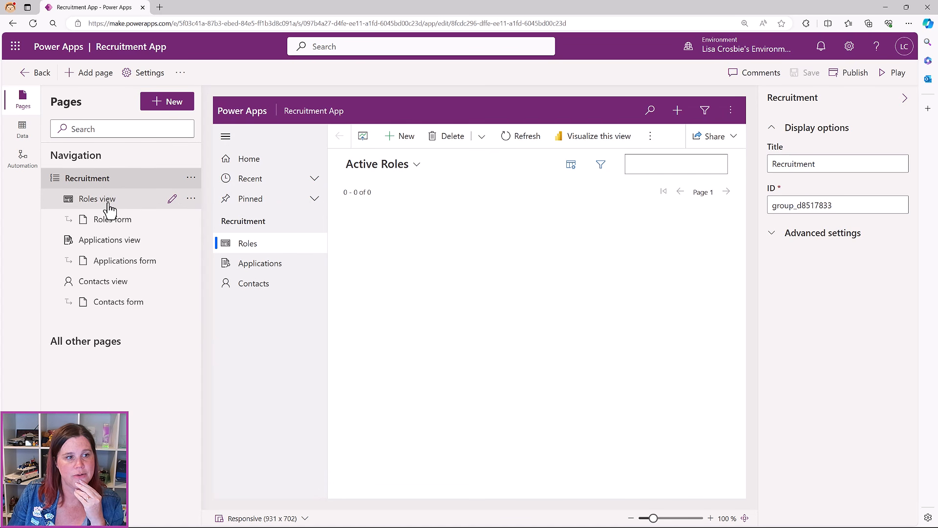
left_click(108, 207)
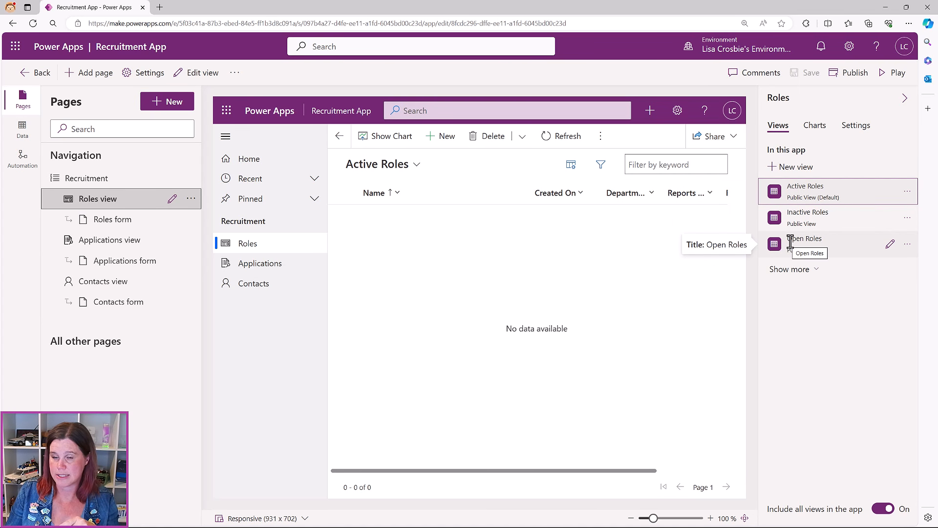
left_click(97, 226)
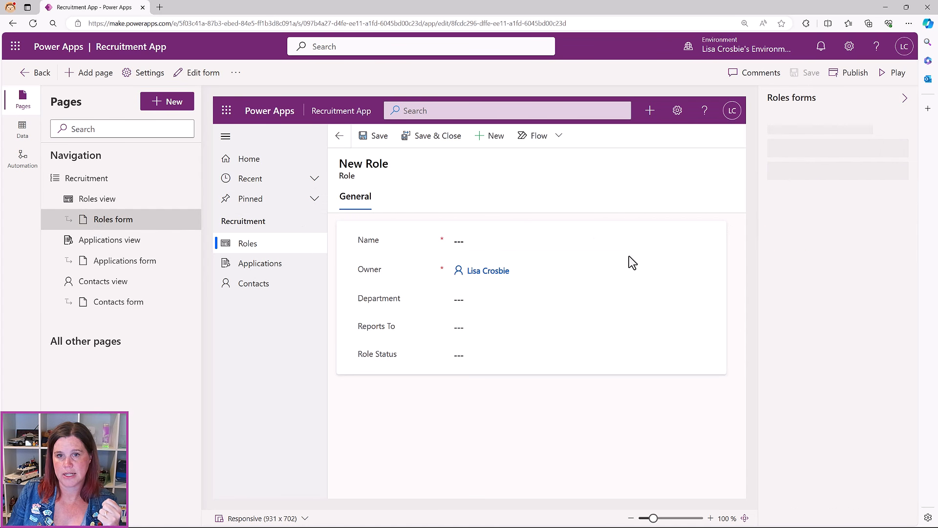
left_click(118, 267)
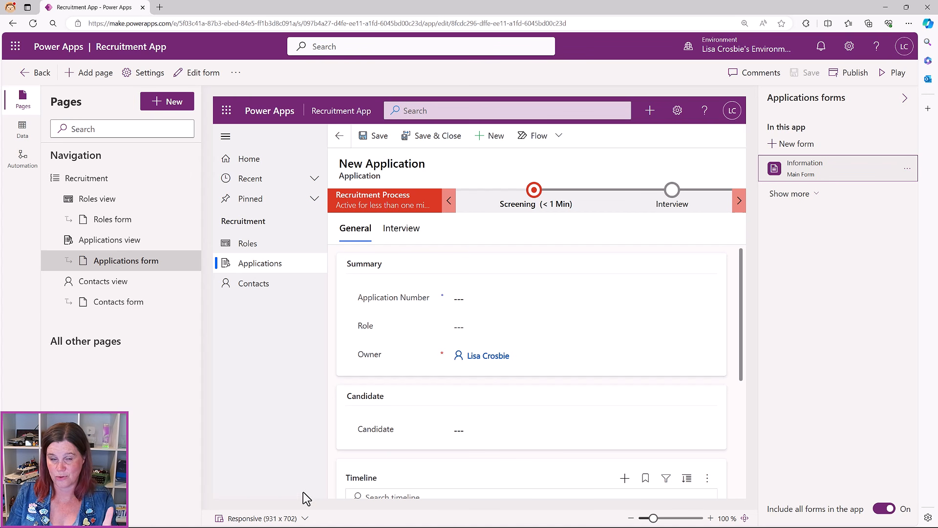
Switch the preview to desktop 1920 x 1080 and run the app in a new tab
left_click(257, 518)
left_click(247, 437)
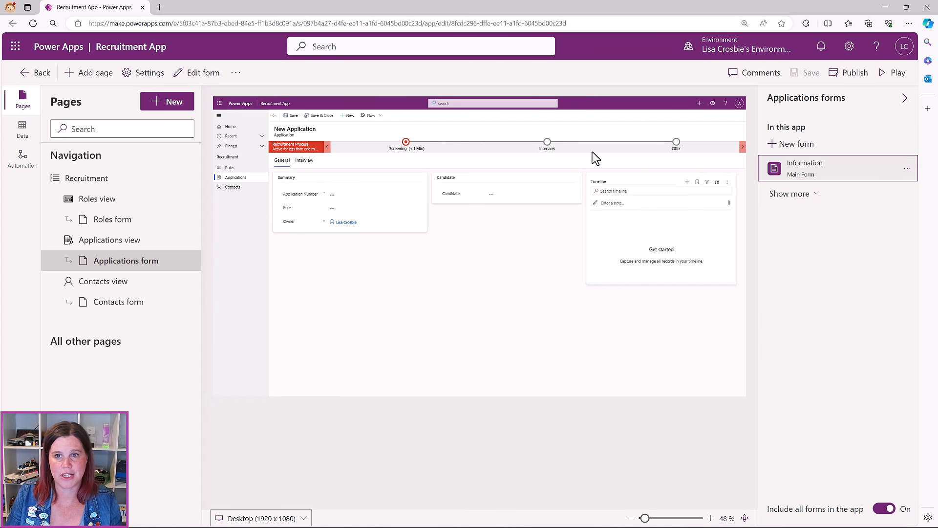
left_click(881, 83)
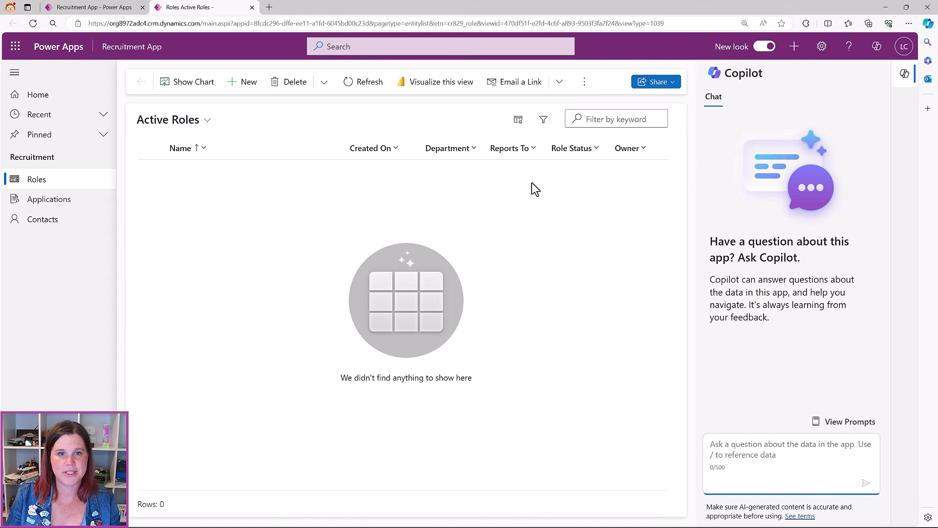
Close the Copilot chat and start a blank Role record from the Active Roles list
left_click(904, 74)
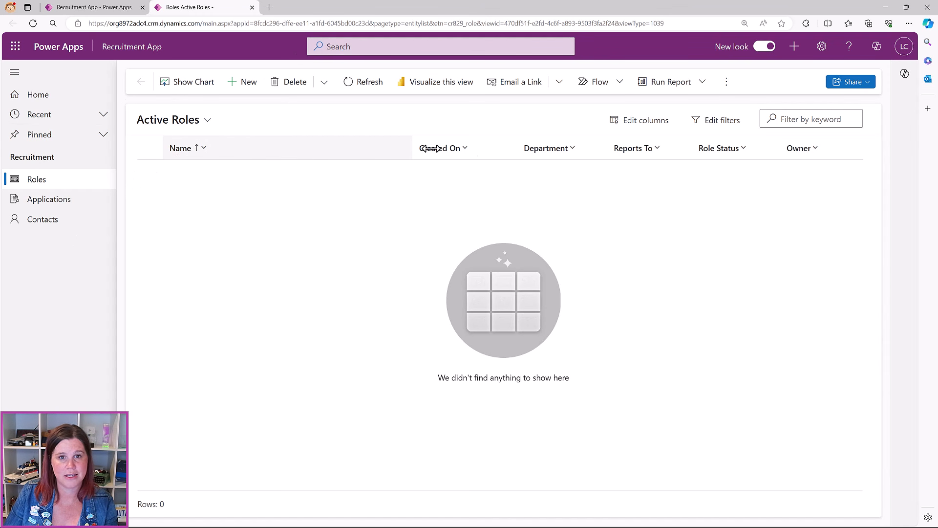
left_click(240, 84)
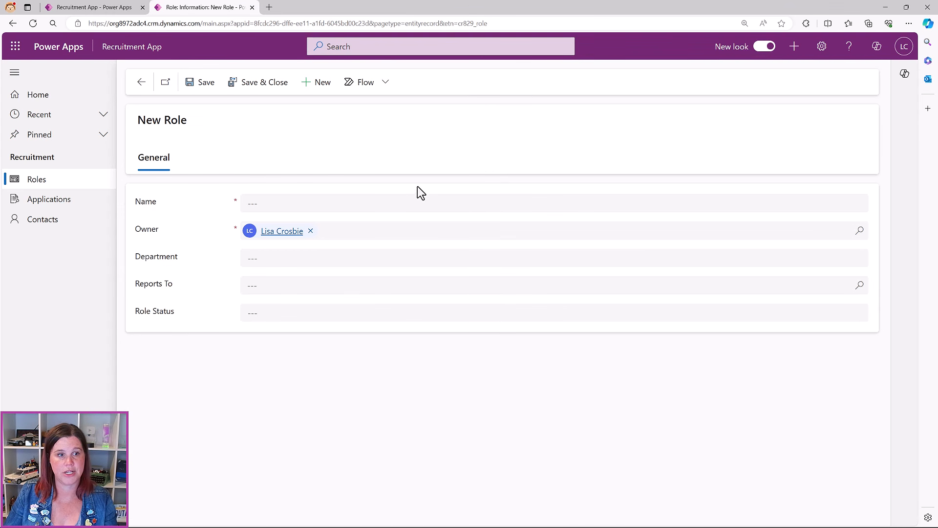
Name the new role 'Sales Manager'
left_click(358, 201)
left_click(422, 219)
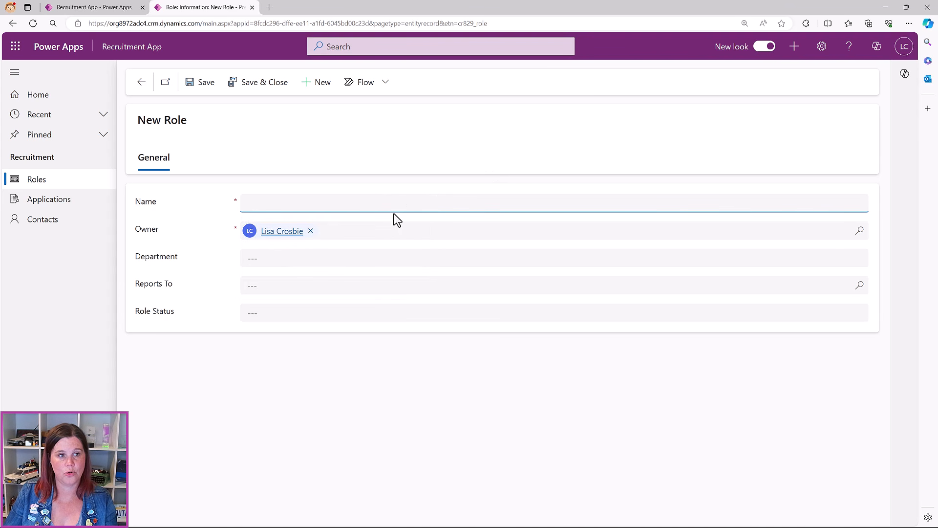
type("Sales ma")
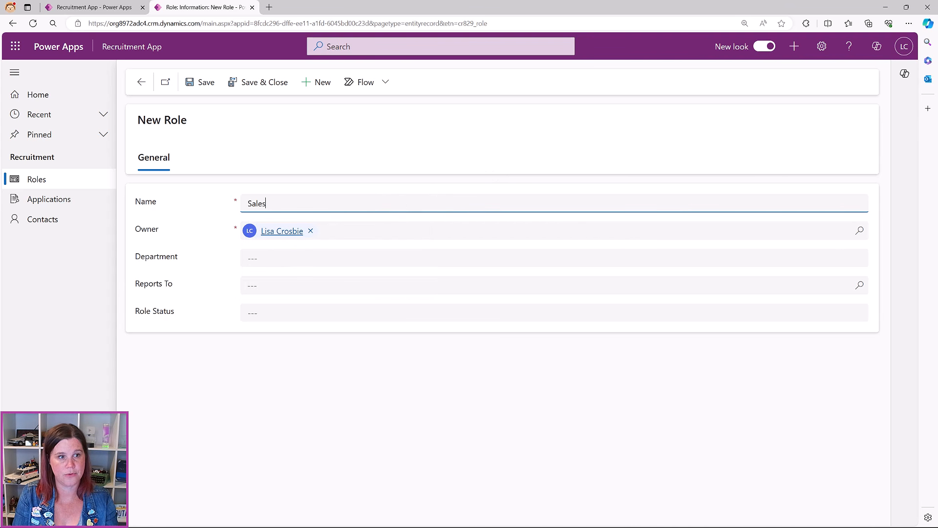
key("BackSpace")
key("BackSpace")
type("Manager")
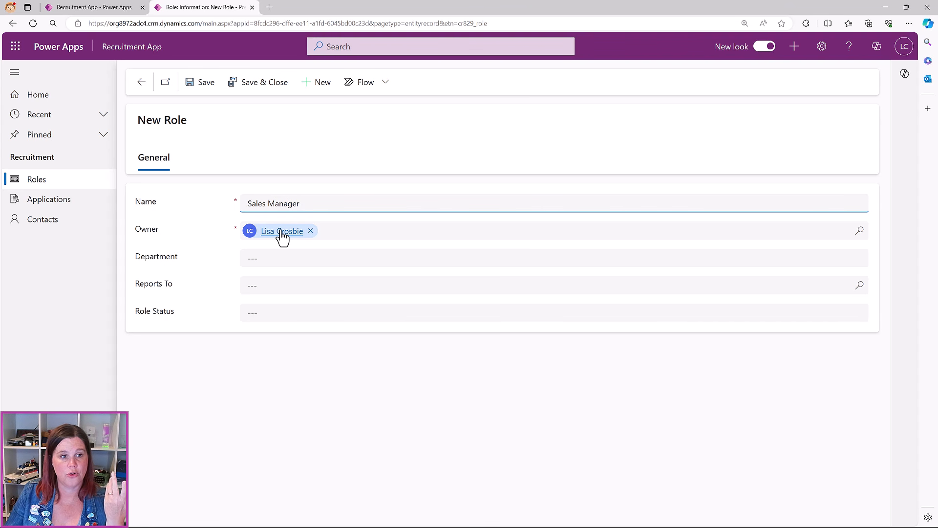
Set the role's Department to Sales and pick a Reports To manager
mouse_move(281, 236)
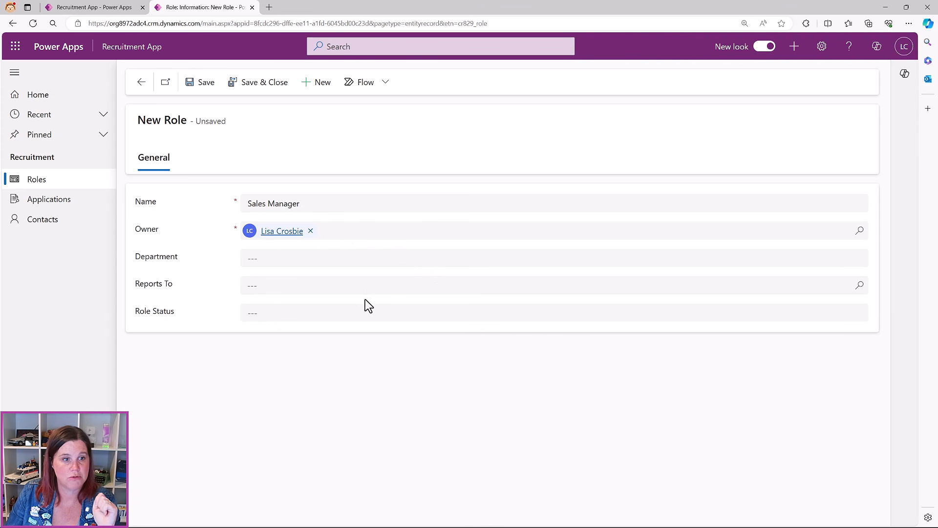
left_click(268, 261)
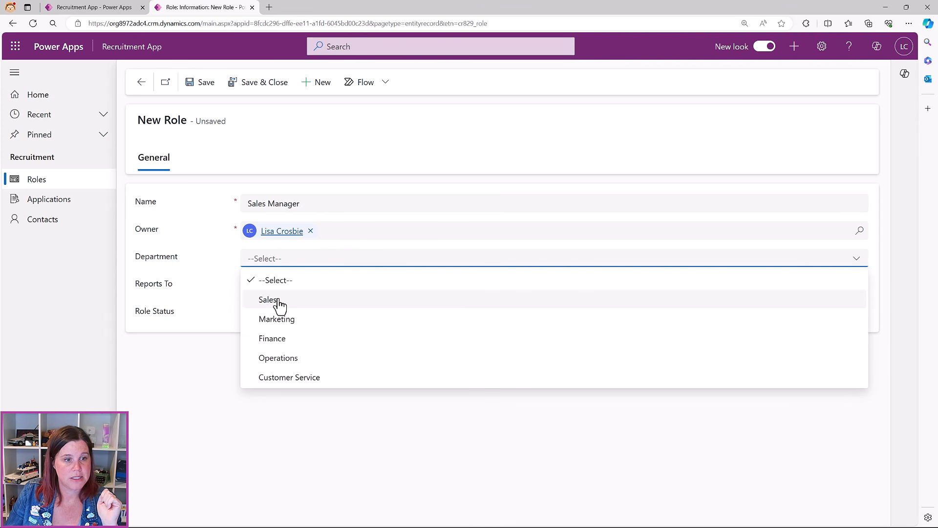
left_click(274, 300)
left_click(269, 285)
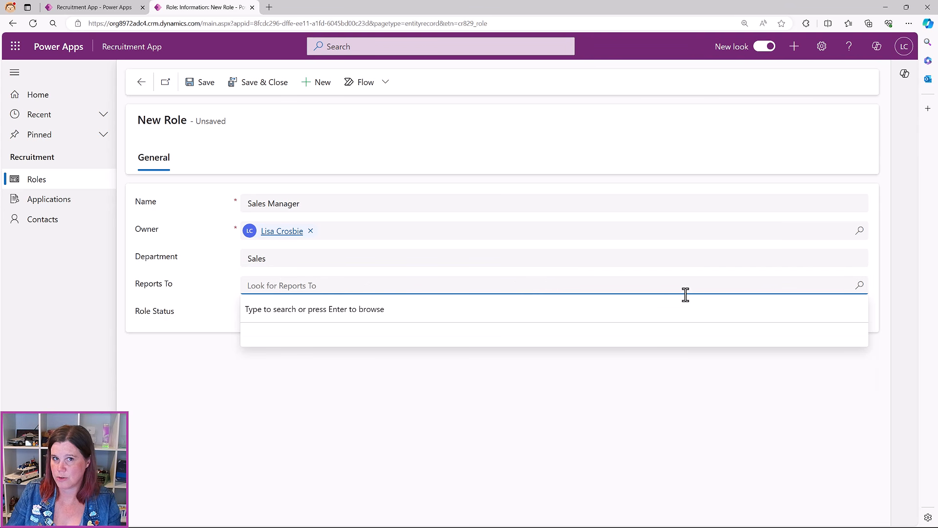
left_click(859, 287)
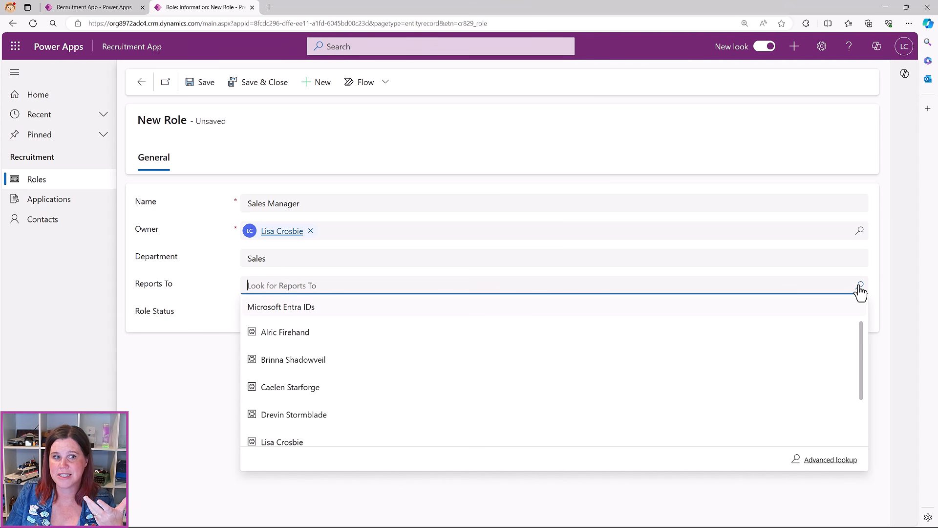
left_click(354, 417)
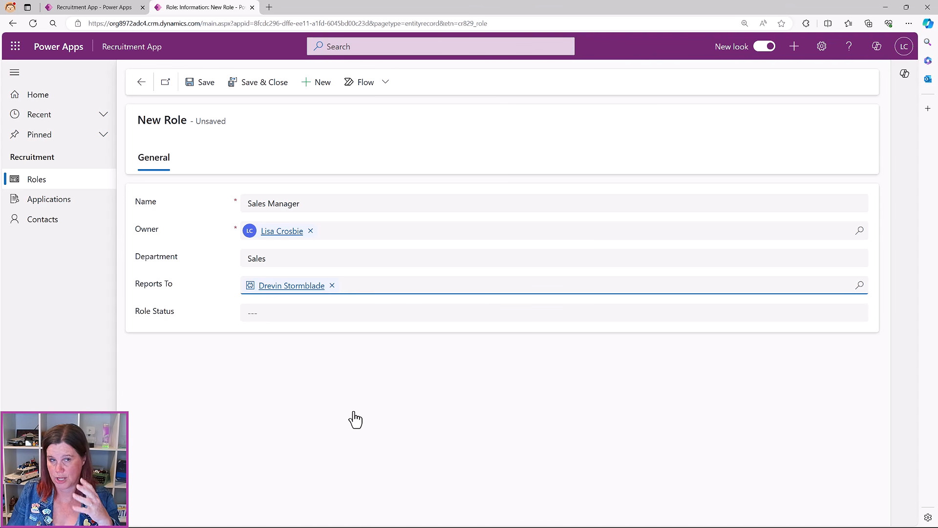
Set Role Status to Open, save and close the role, and return to Active Roles
left_click(287, 314)
left_click(284, 352)
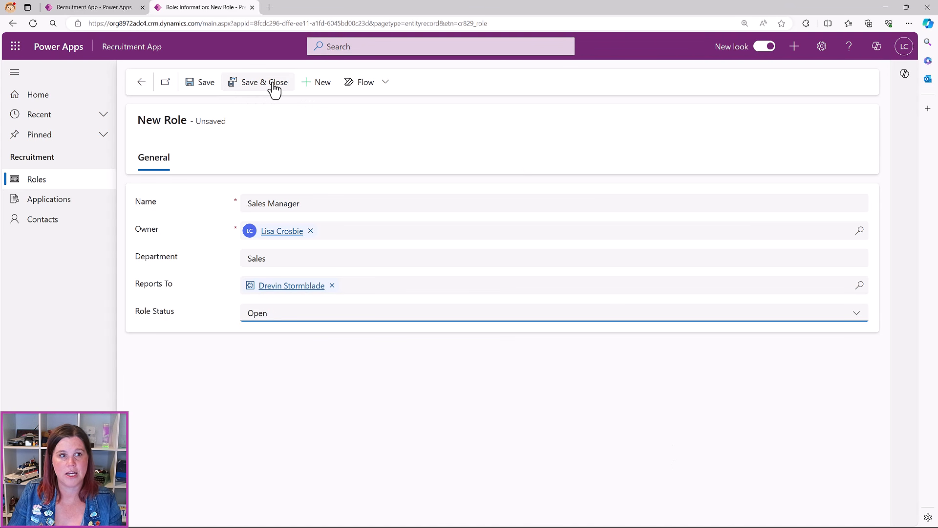
left_click(207, 84)
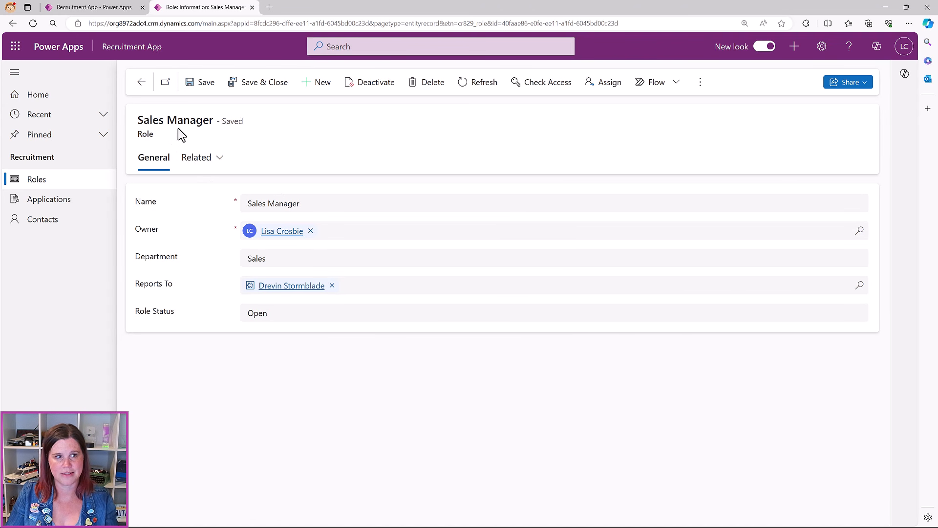
left_click(142, 82)
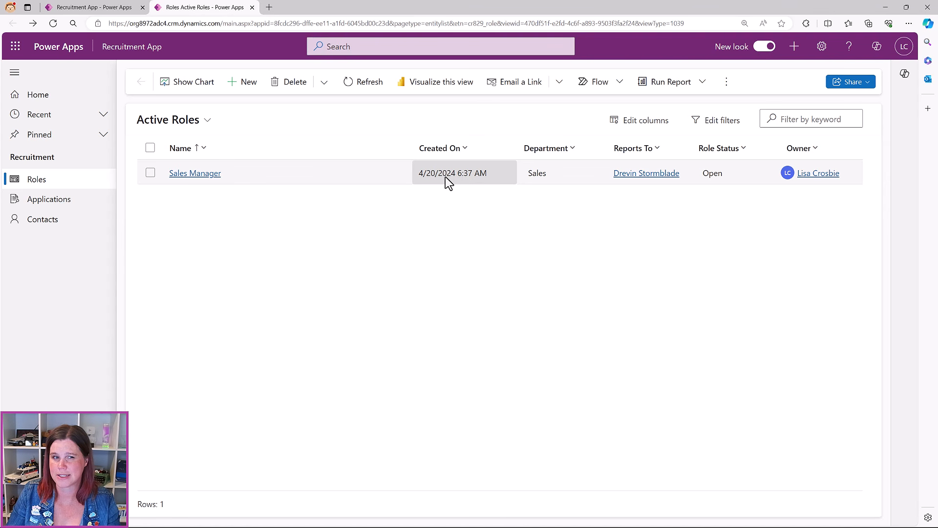
In Personalization Settings, set the time zone to (GMT+10:00) Canberra, Melbourne, Sydney
left_click(821, 47)
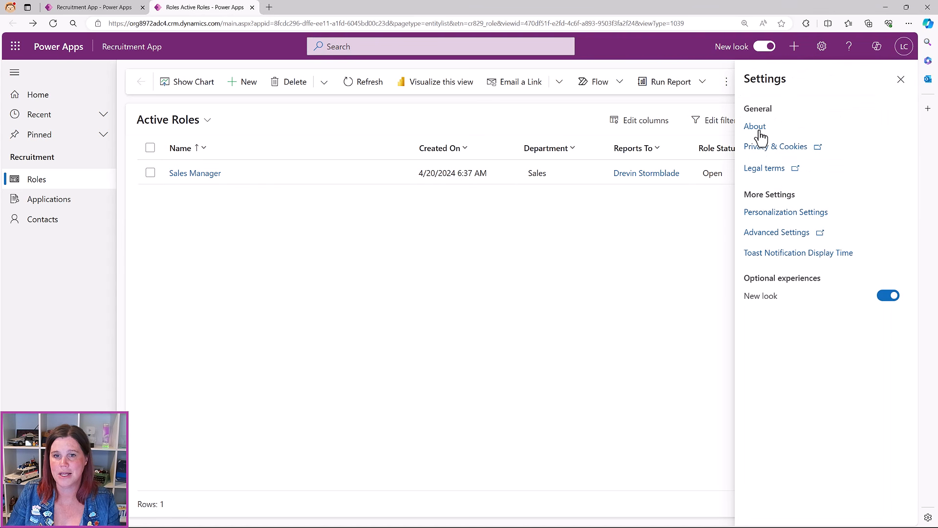
left_click(776, 213)
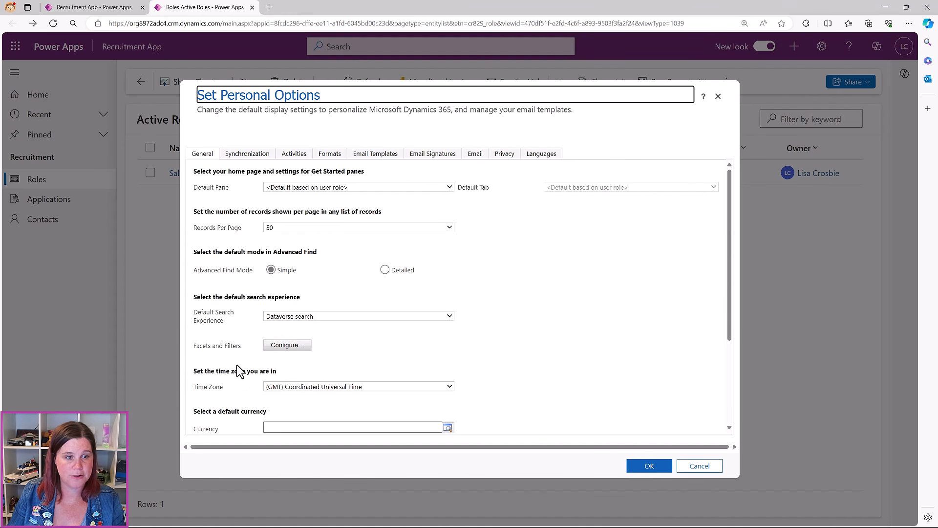
left_click(309, 387)
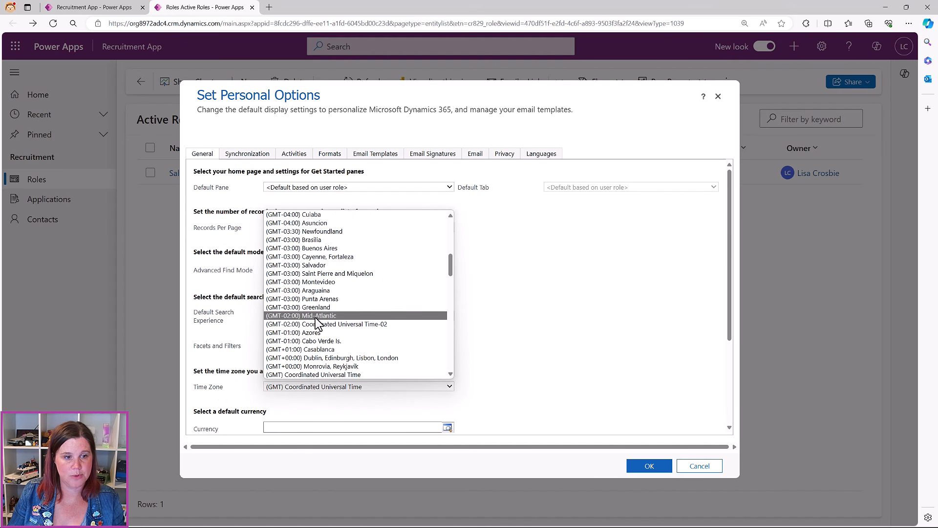
scroll(316, 320, "down", 6)
scroll(318, 330, "down", 10)
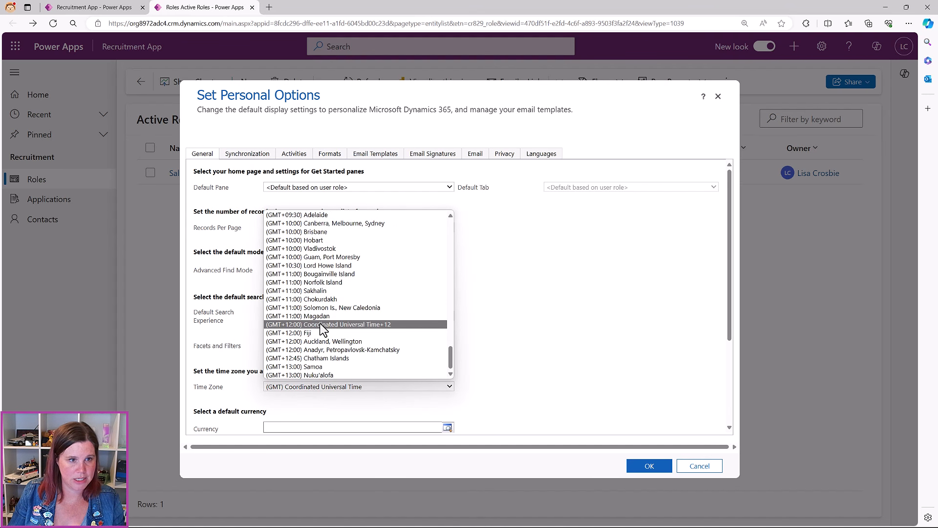
left_click(329, 225)
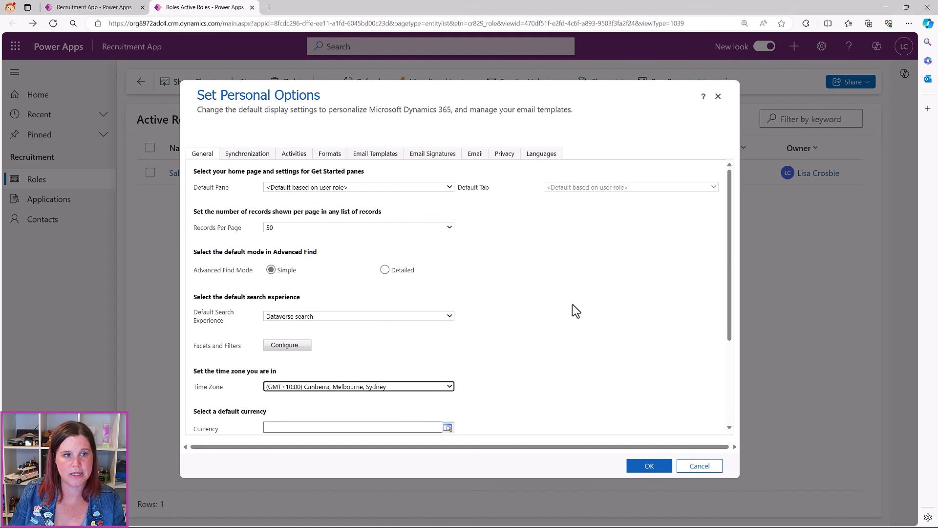
Check the Formats settings, keep the current format, and apply the personal options
left_click(334, 158)
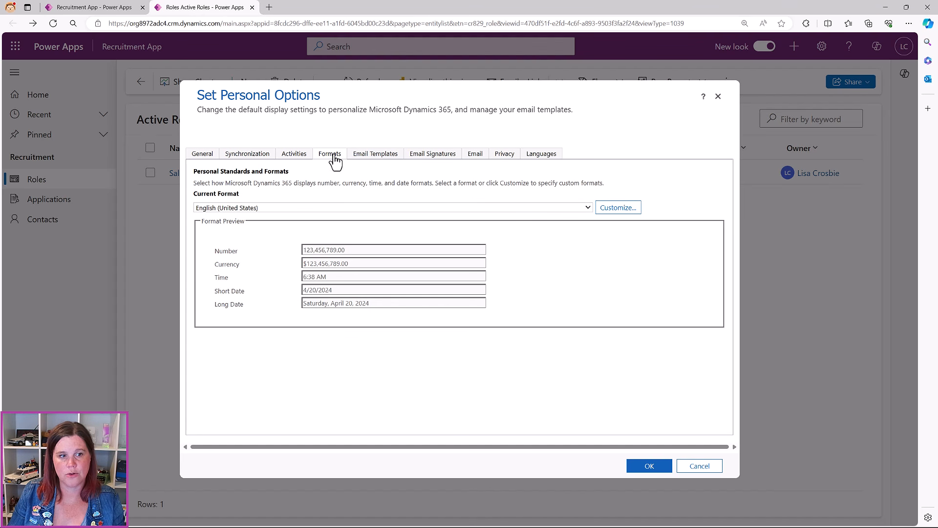
left_click(247, 210)
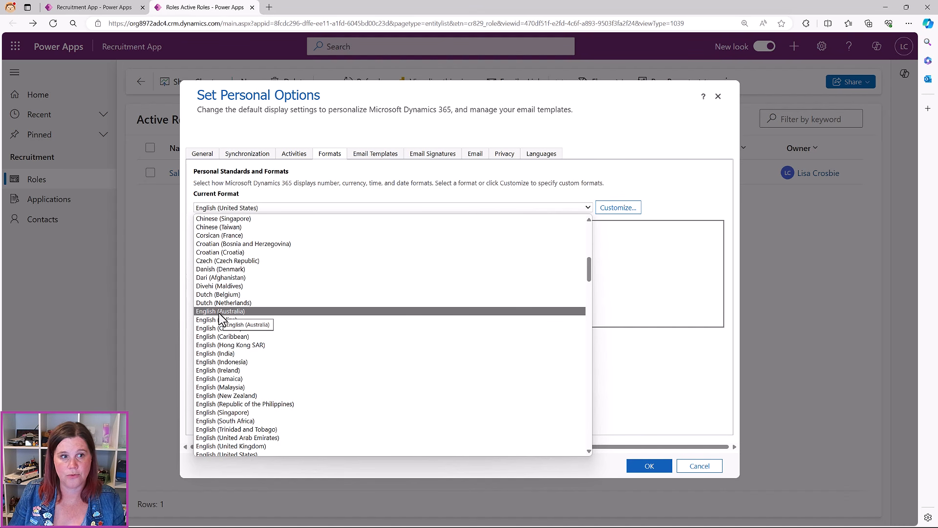
left_click(617, 125)
left_click(632, 473)
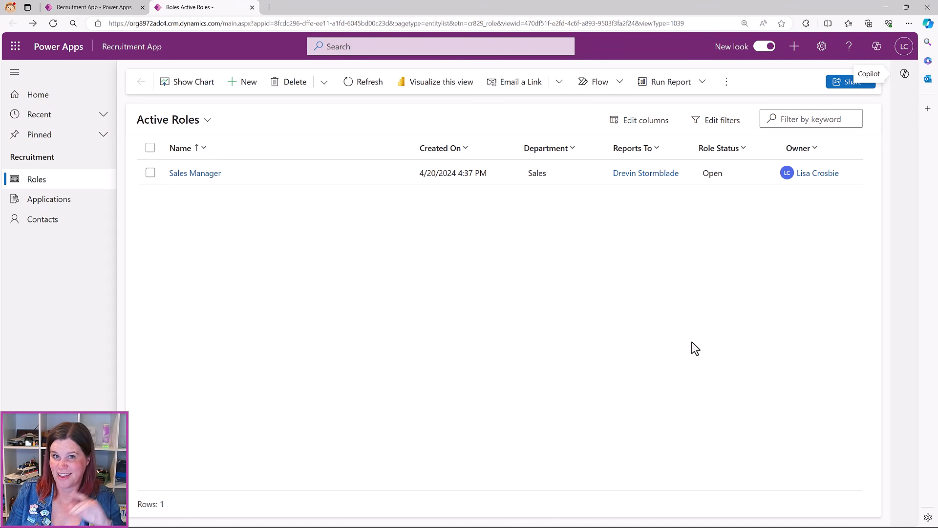
Switch Contacts to the Active Contacts view and start a new contact
left_click(24, 221)
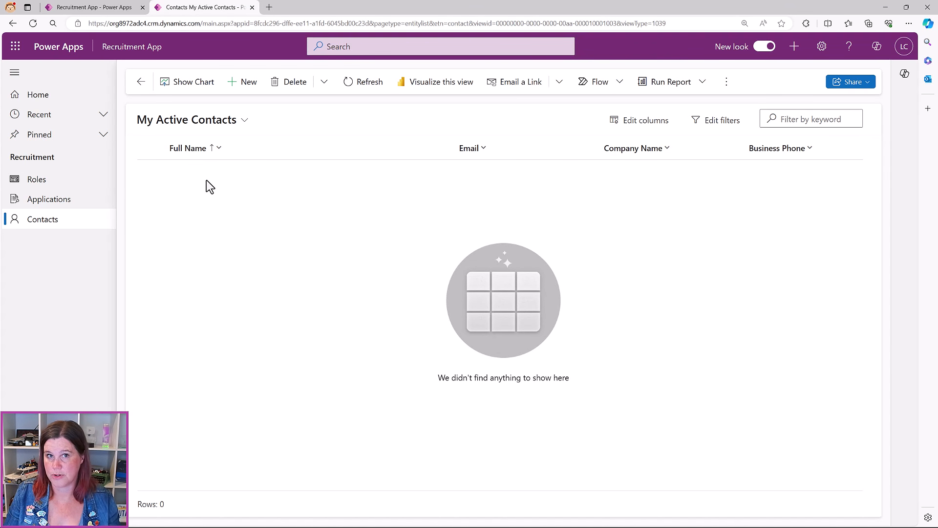
left_click(230, 122)
left_click(215, 171)
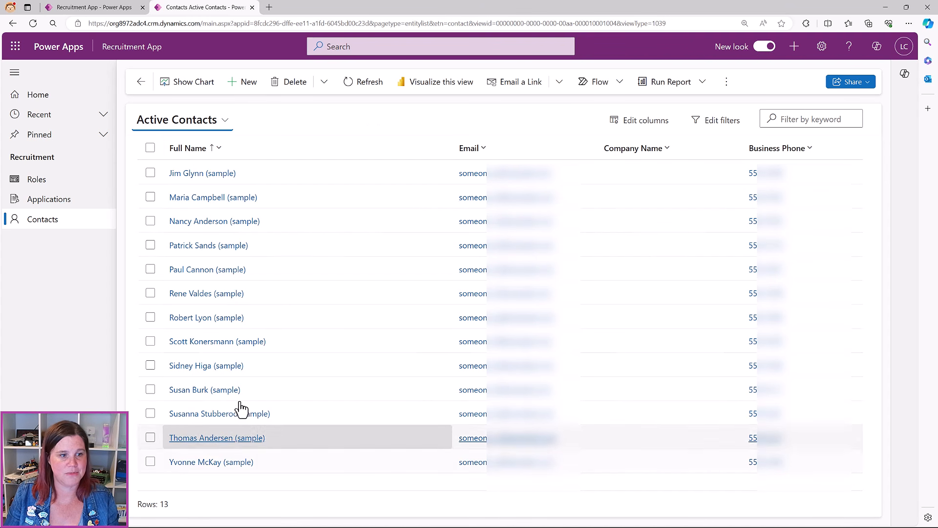
left_click(242, 82)
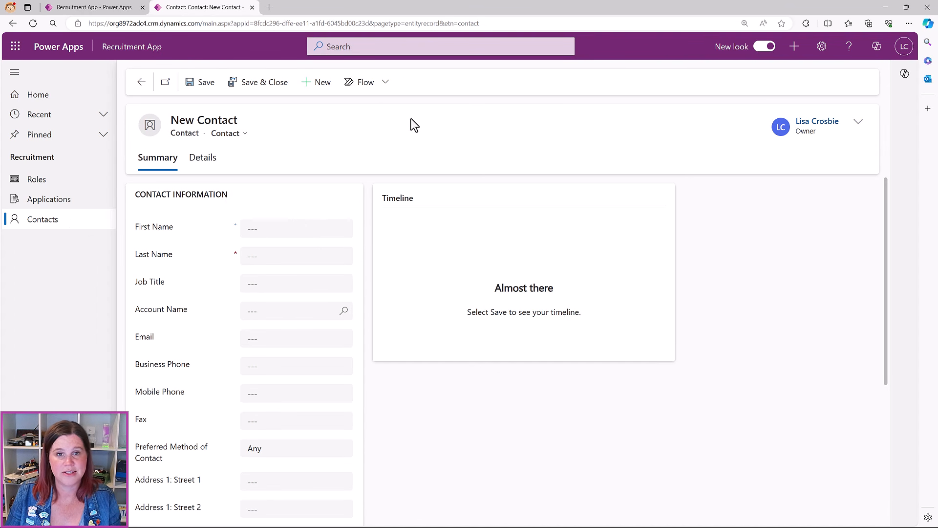
Enter the contact's first name and the required last name
left_click(274, 229)
left_click(385, 246)
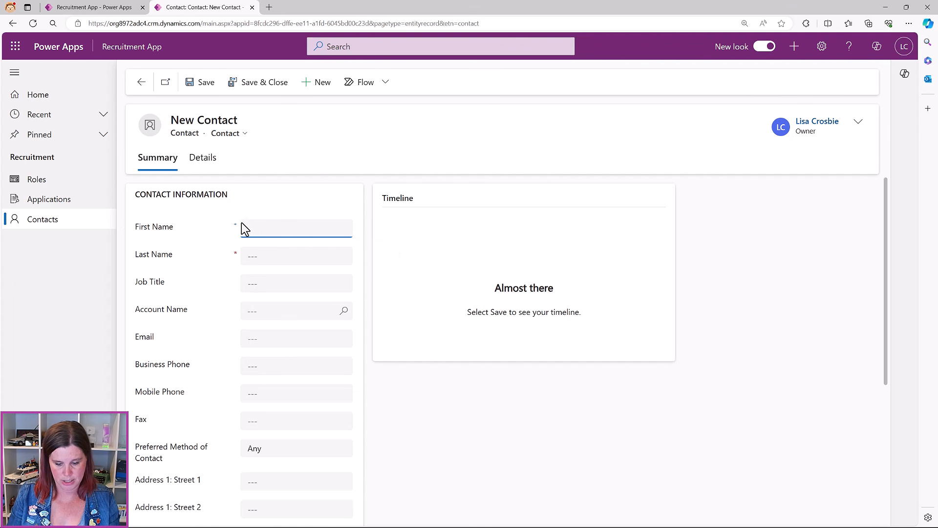
key("Tab")
key("Tab")
key("shift+Tab")
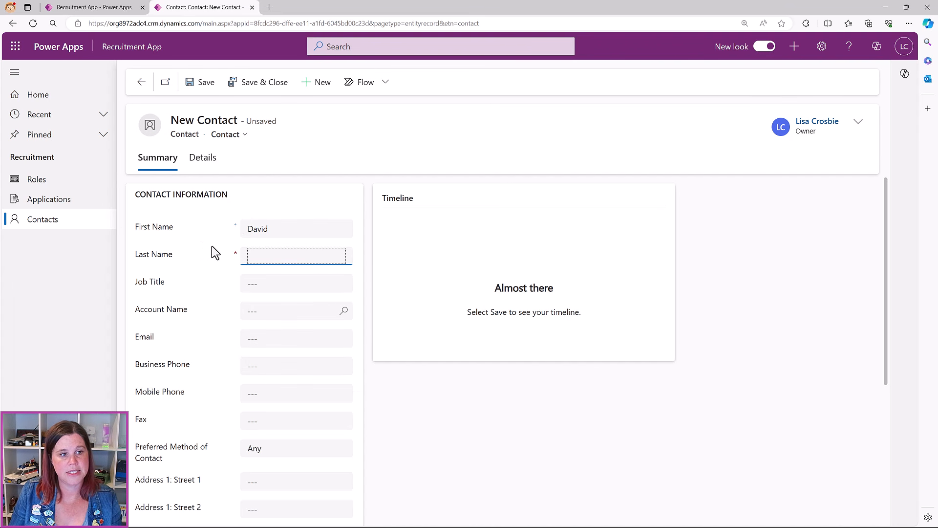
left_click(204, 85)
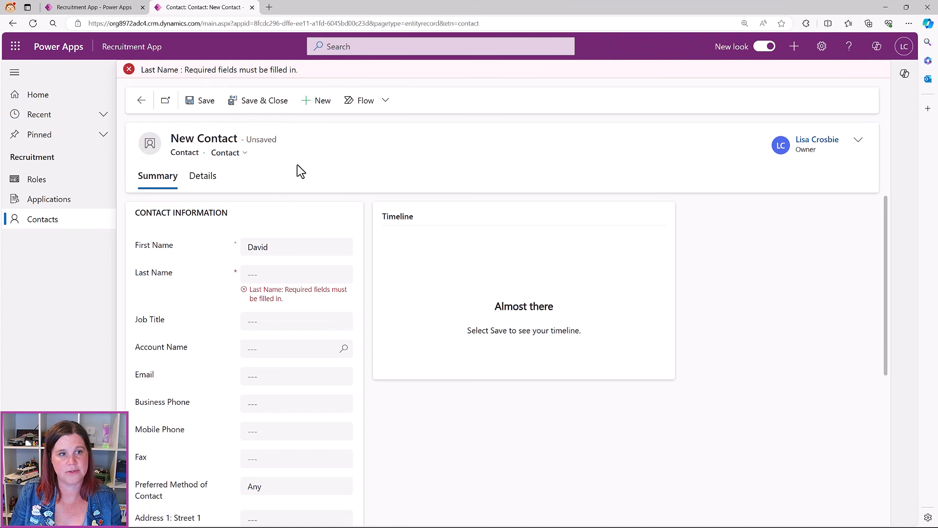
left_click(307, 278)
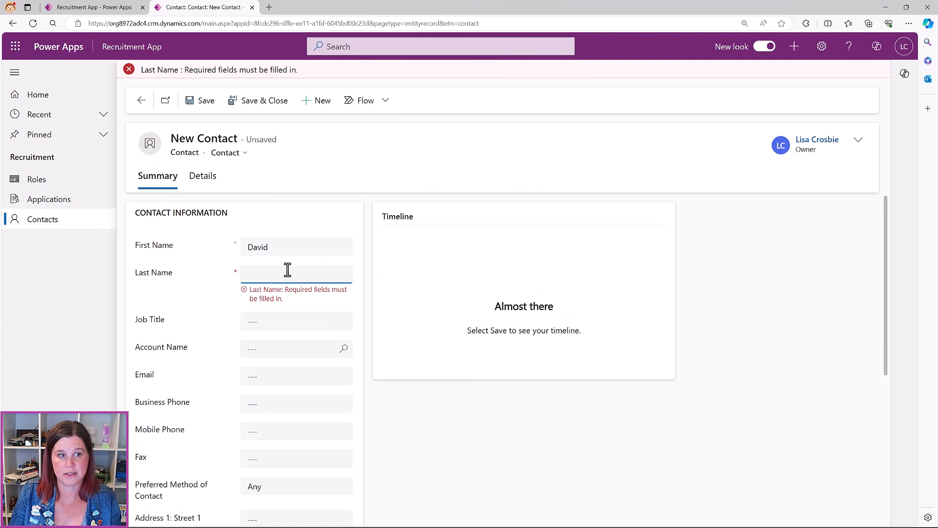
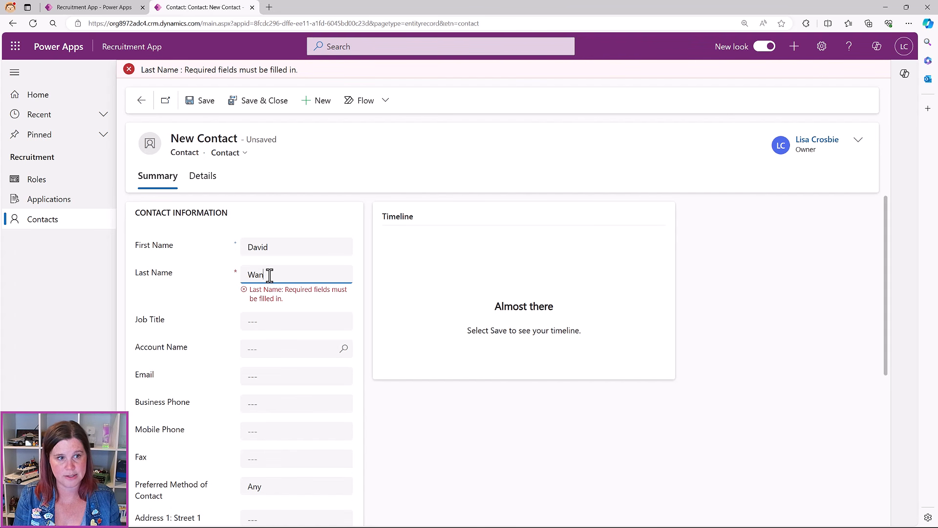
Fill in the contact's e-mail and business phone, then save the contact
key("Tab")
key("Tab")
key("Tab")
key("Tab")
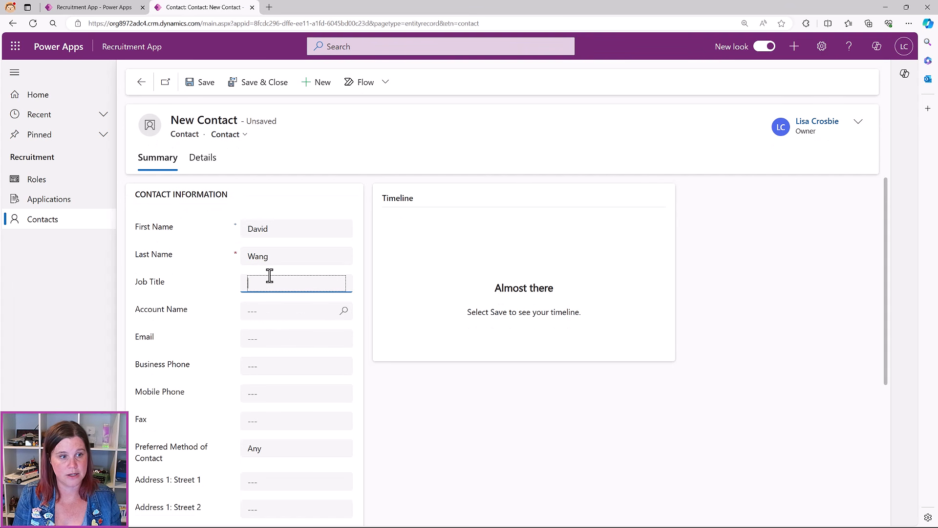
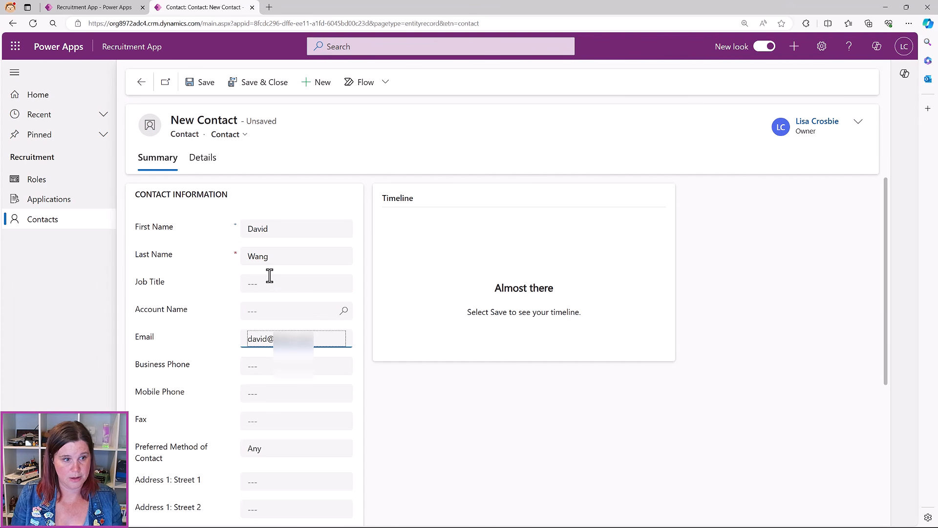
left_click(287, 367)
type("5")
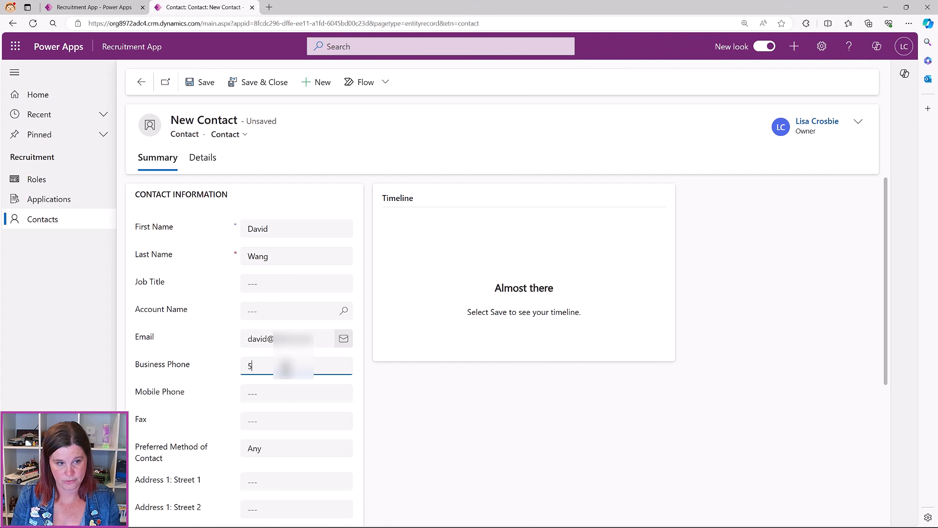
type("55 112")
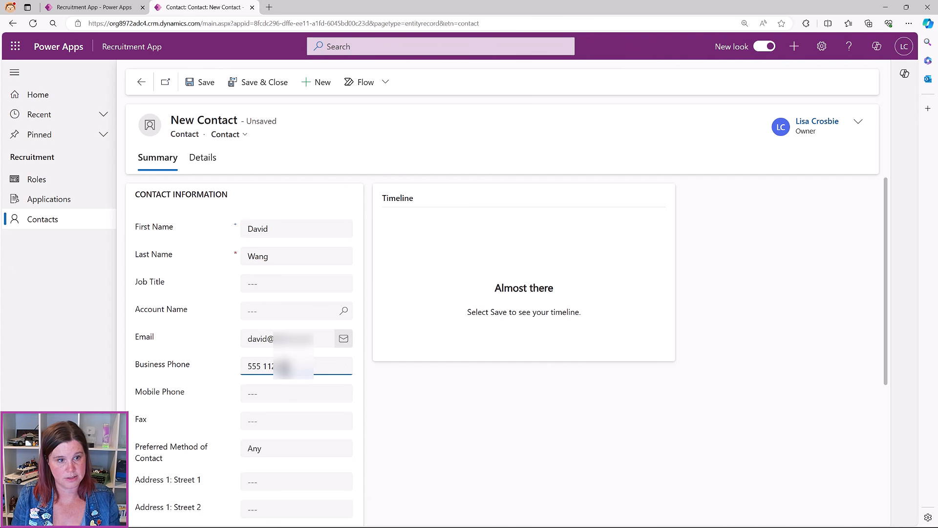
left_click(191, 83)
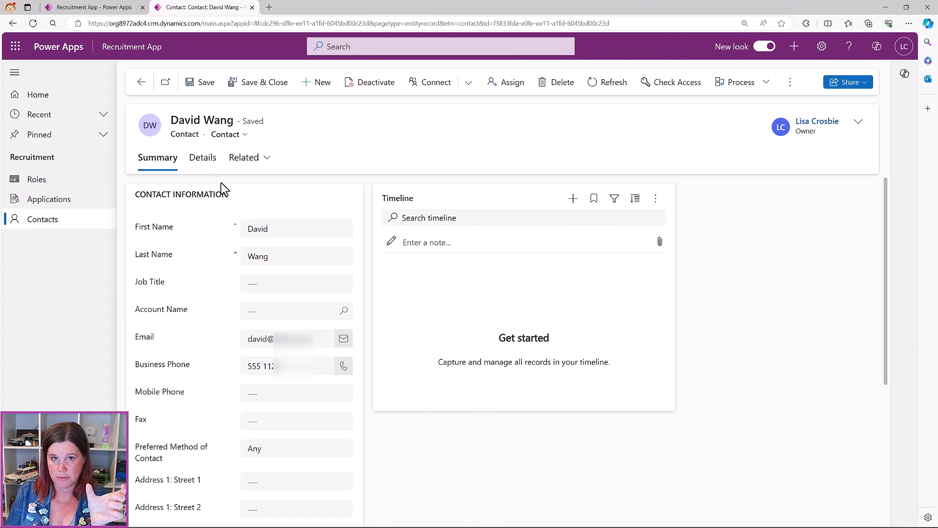
Go from Contacts to the Applications list and start a new application
left_click(142, 83)
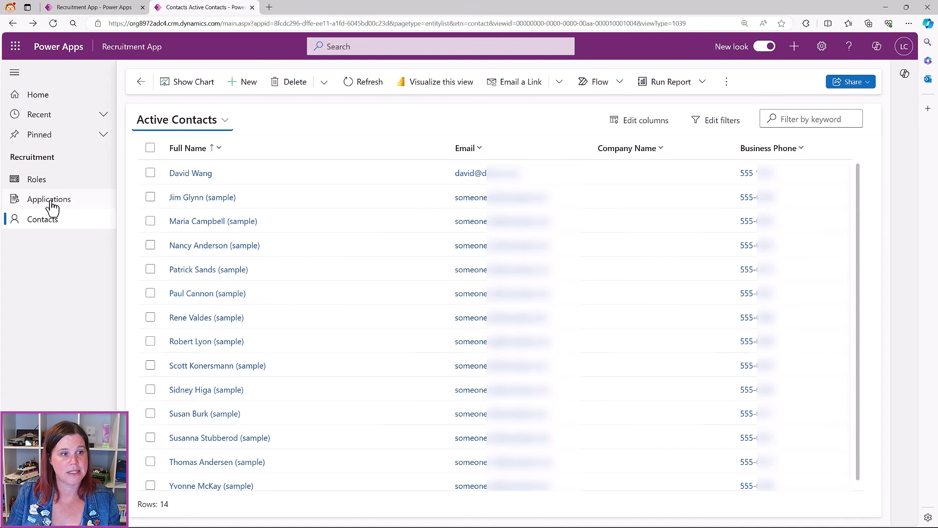
left_click(51, 205)
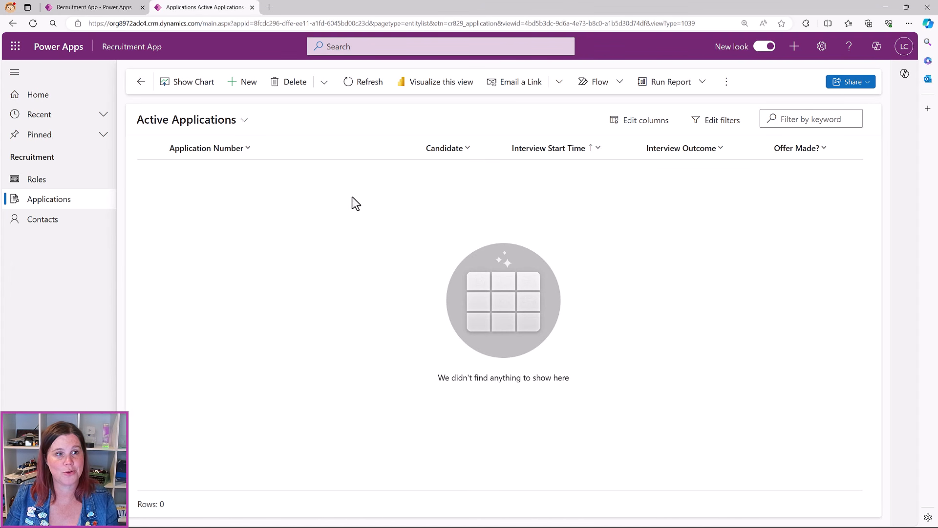
left_click(243, 82)
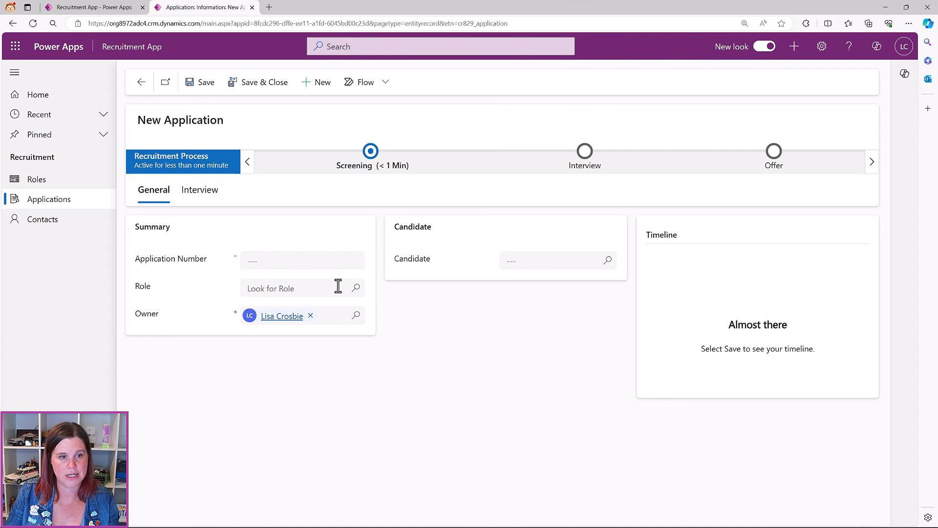
Set Role to Sales Manager and Candidate to the new contact, then save as APP-1000
left_click(356, 290)
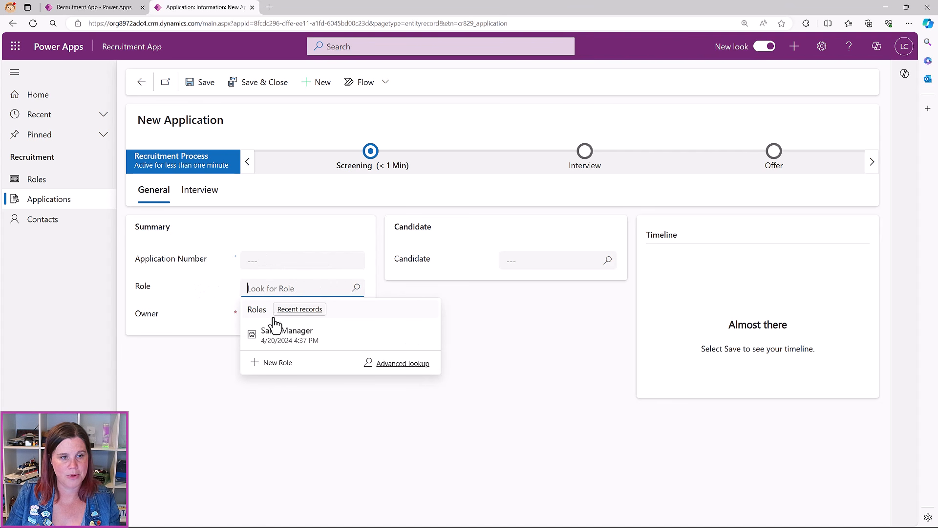
left_click(273, 336)
left_click(606, 263)
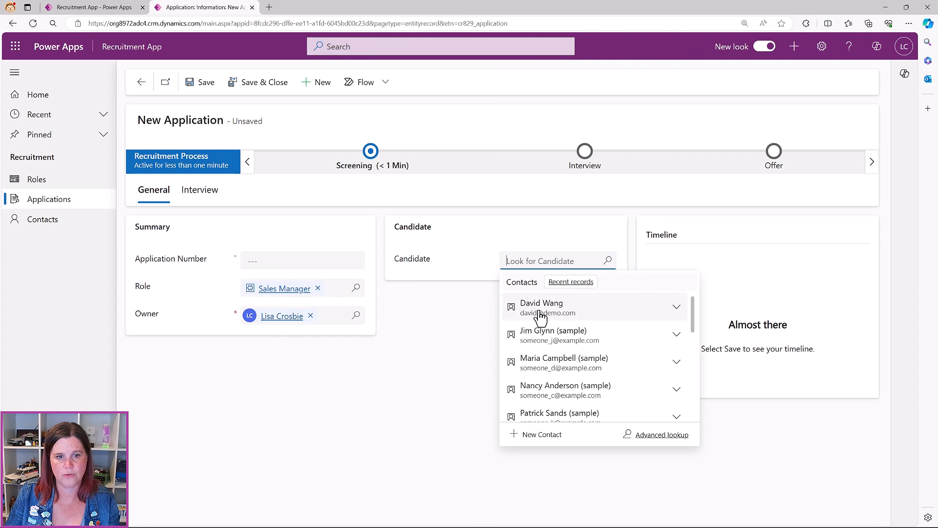
left_click(538, 309)
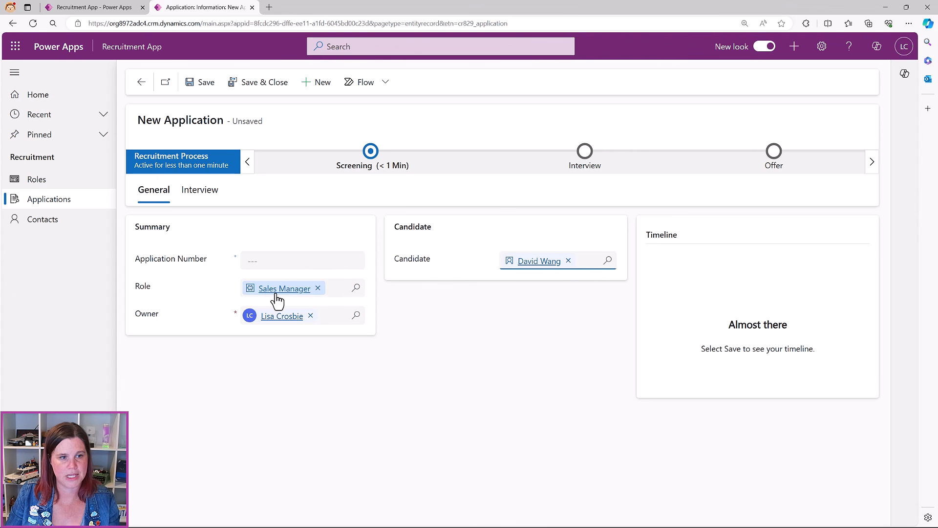
left_click(201, 83)
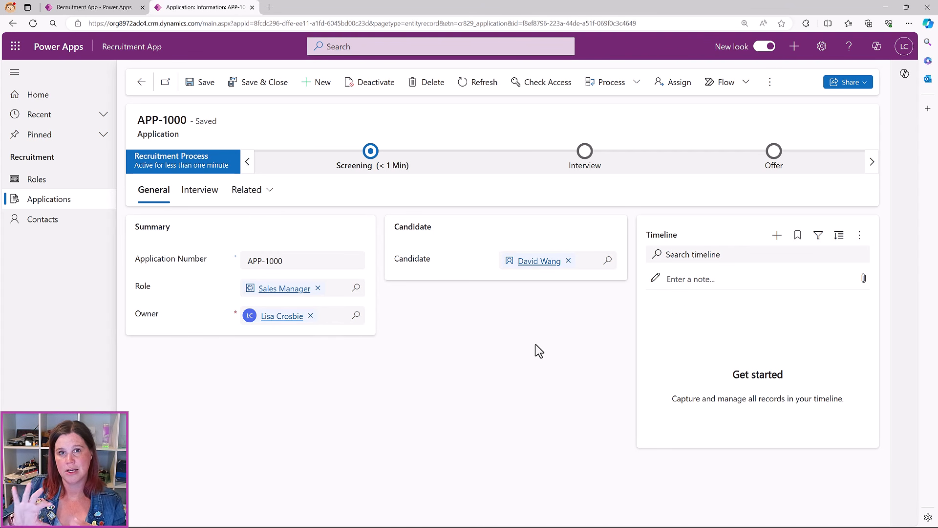
Add a phone call to the application's timeline with subject 'Salary expectations'
left_click(777, 236)
left_click(811, 320)
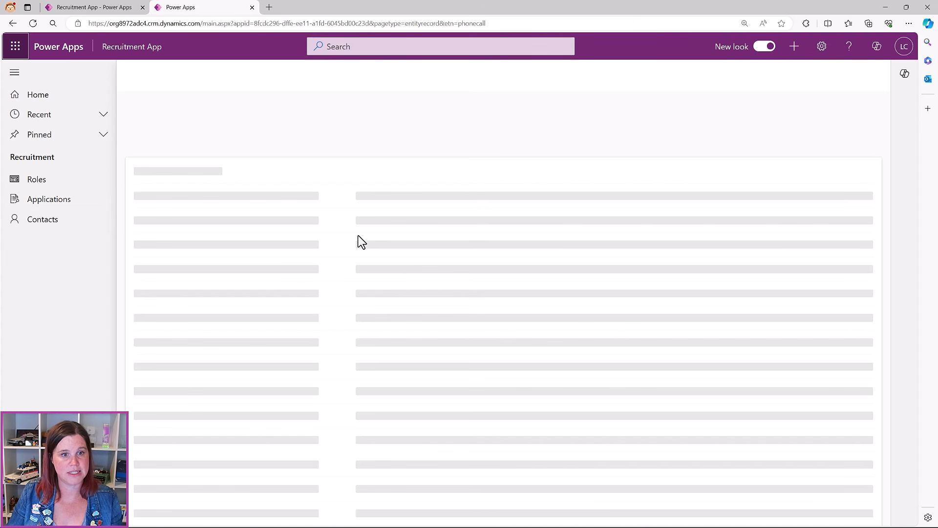
left_click(262, 202)
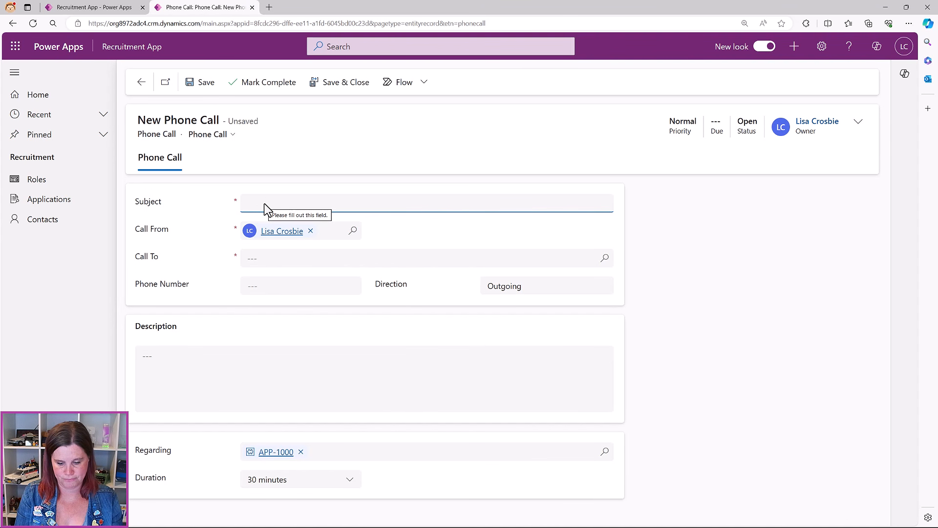
type("Sa")
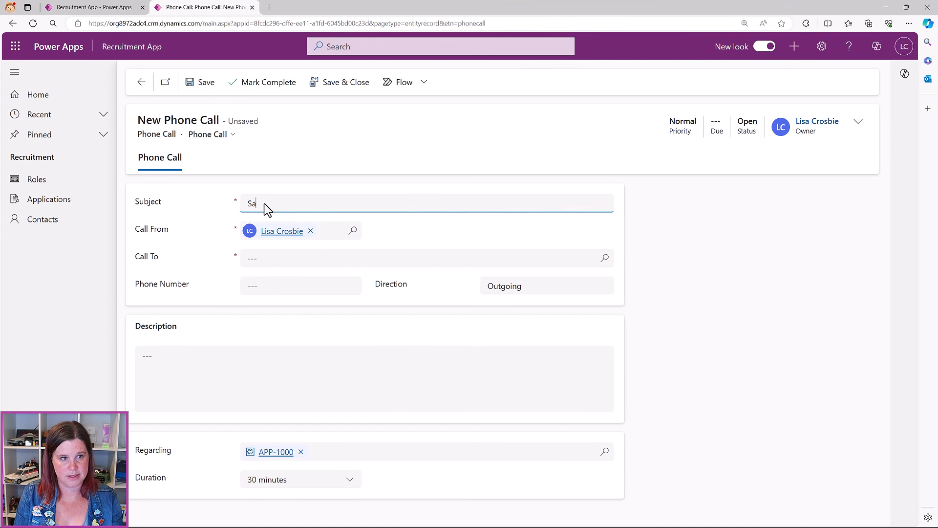
type("lary expectations")
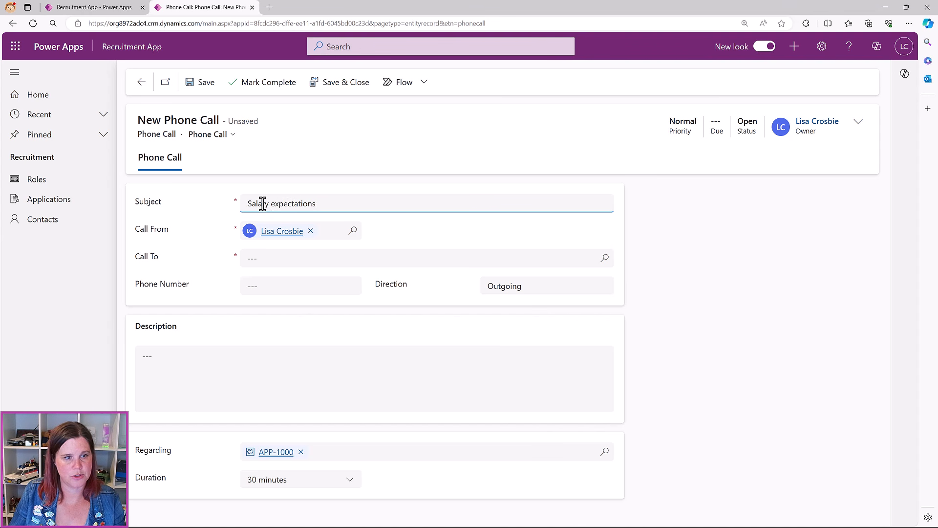
Set Call To the candidate, save the phone call, and go back to APP-1000
left_click(263, 257)
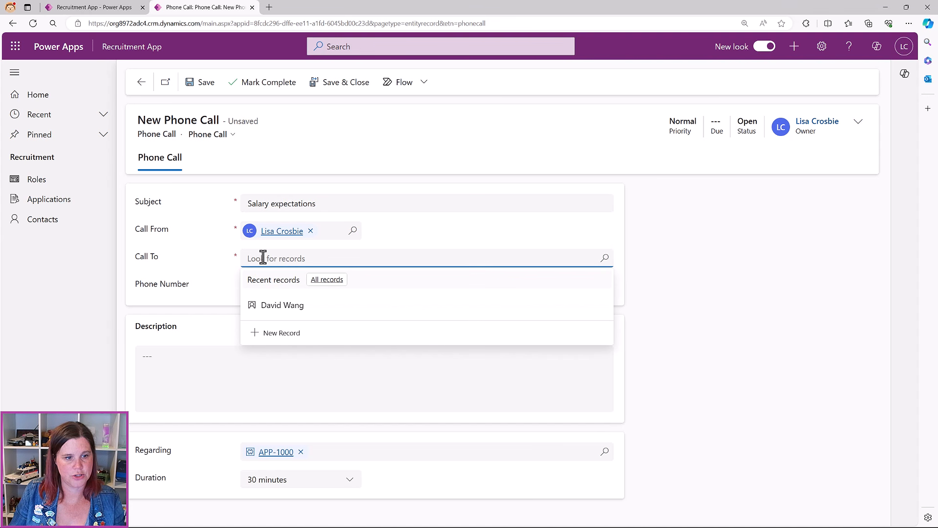
left_click(272, 301)
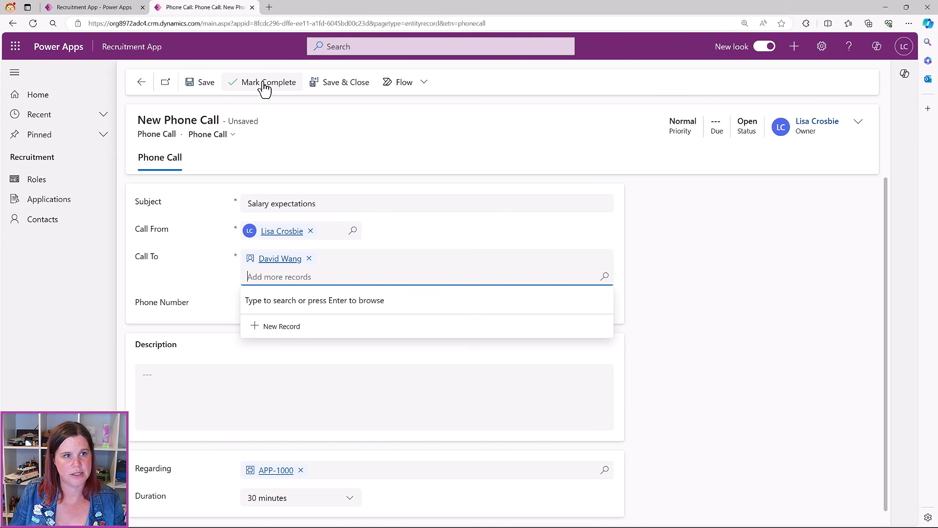
left_click(196, 87)
left_click(196, 87)
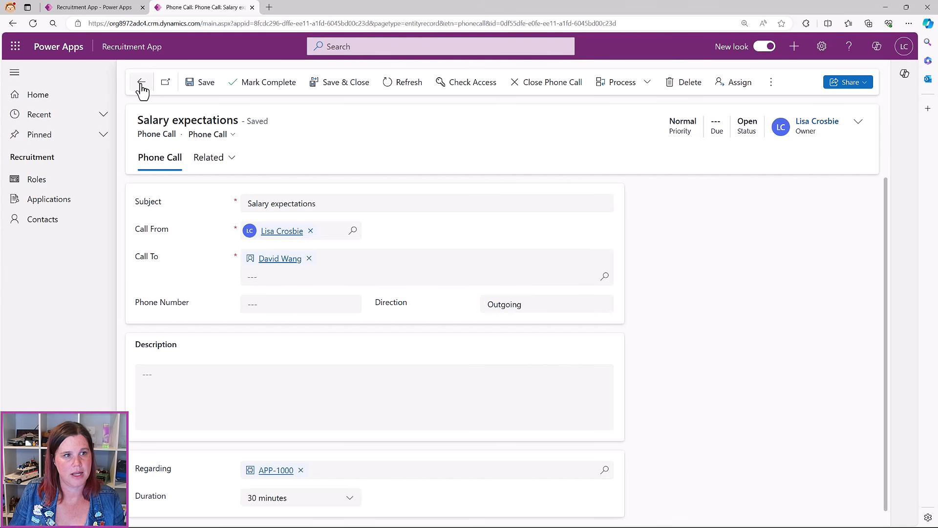
left_click(141, 82)
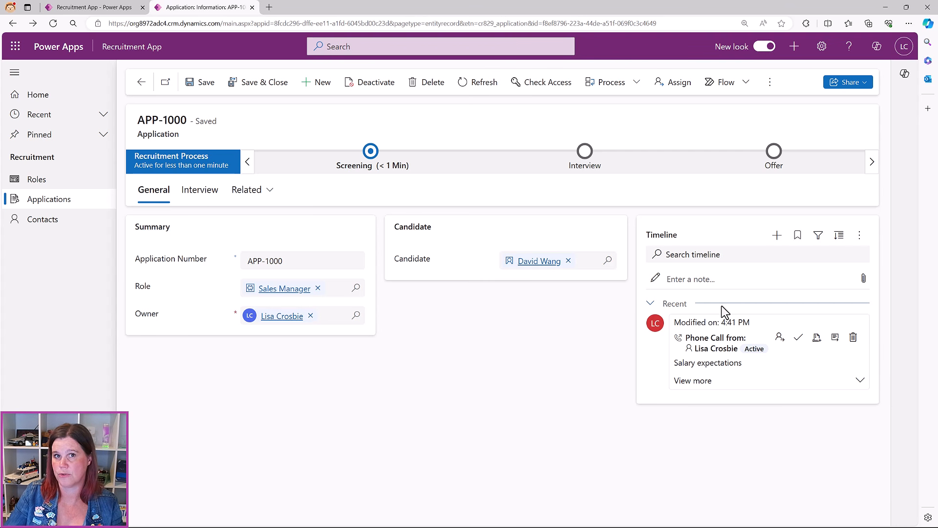
left_click(776, 236)
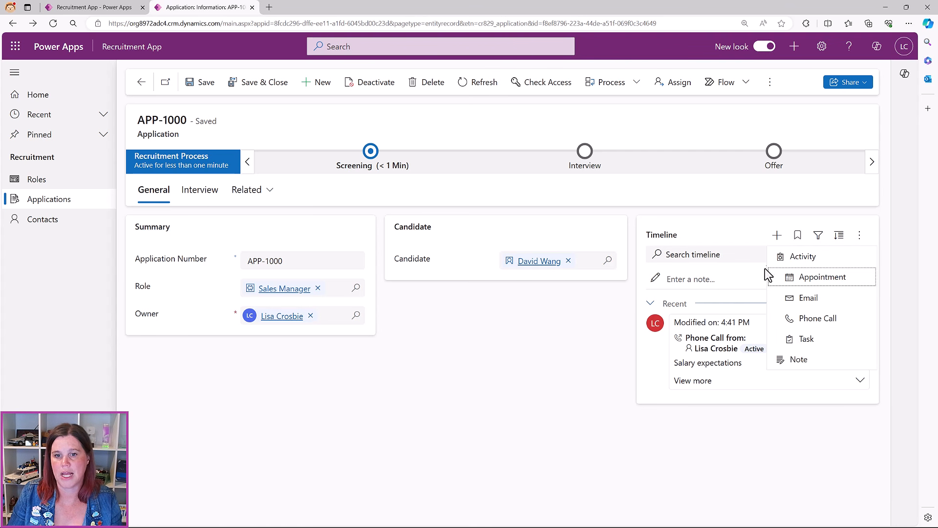
left_click(805, 359)
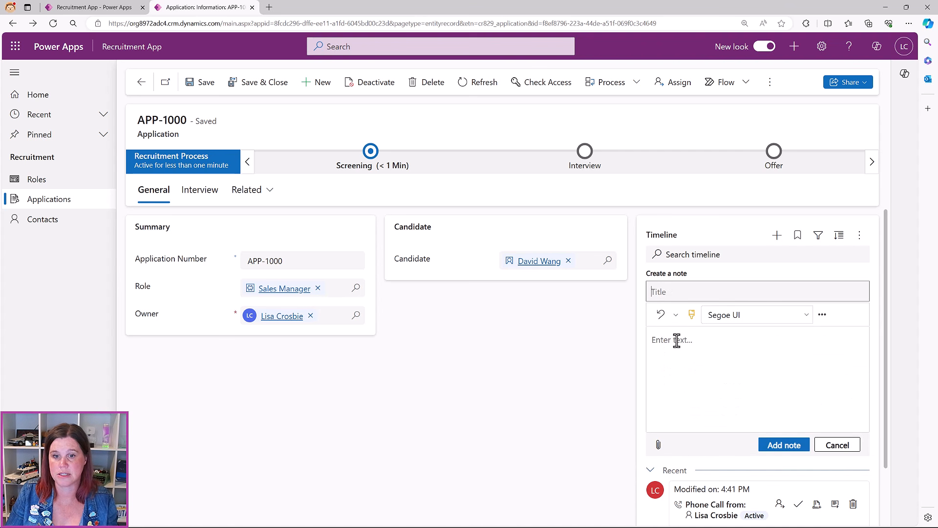
left_click(836, 445)
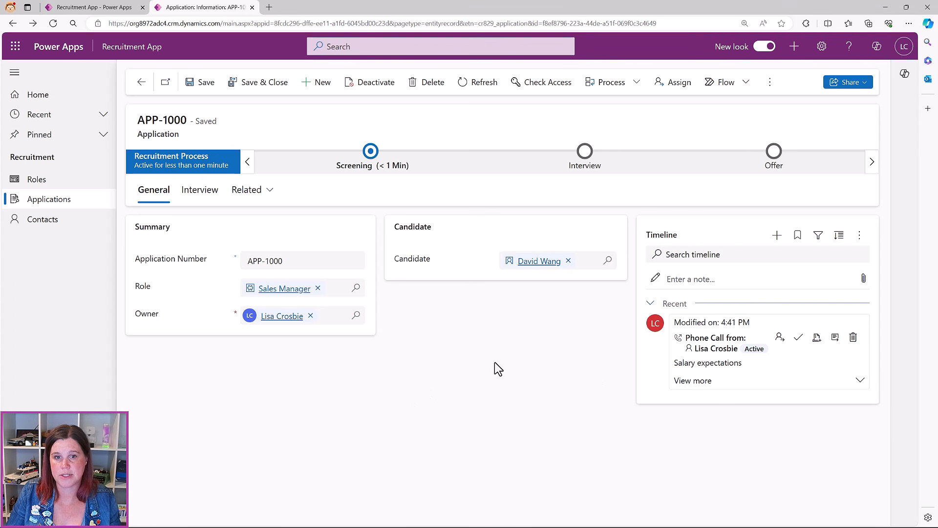
key("ctrl+plus")
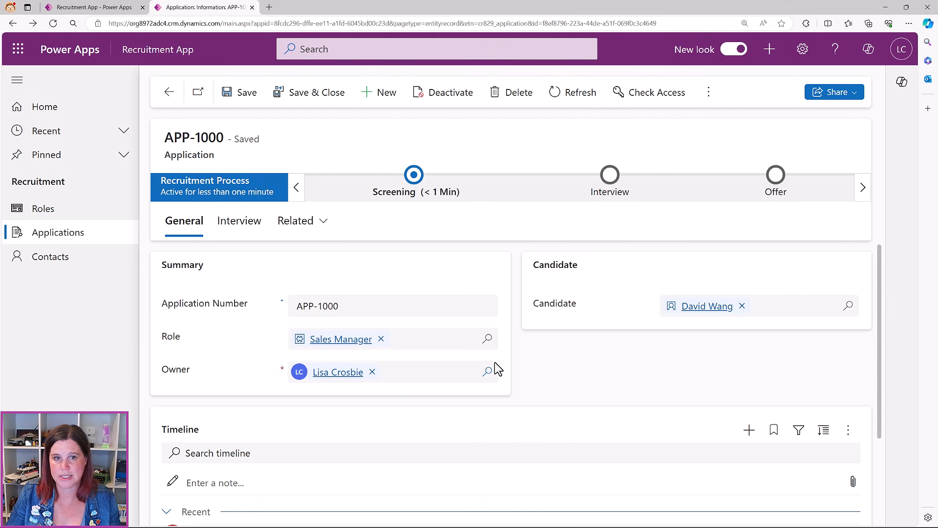
key("ctrl+plus")
key("ctrl+plus")
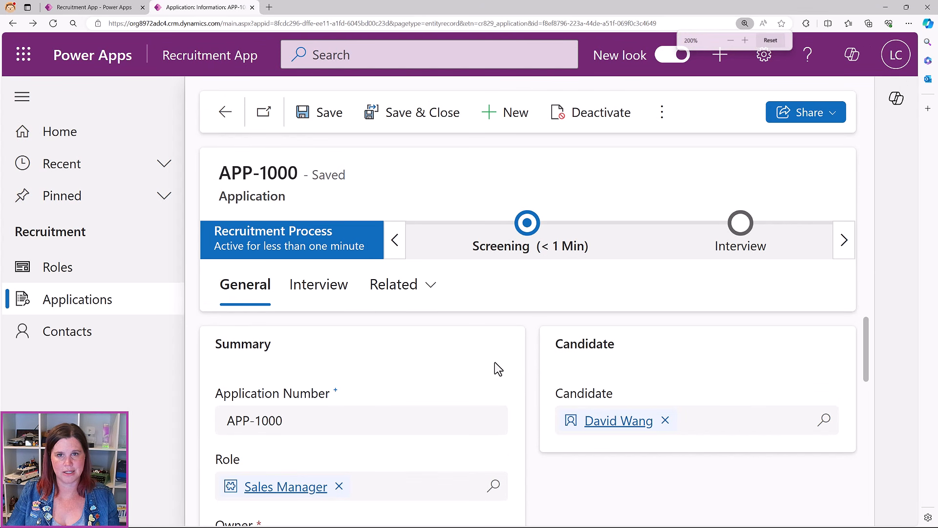
key("ctrl+minus")
key("ctrl+minus")
key("ctrl+minus")
key("ctrl+minus")
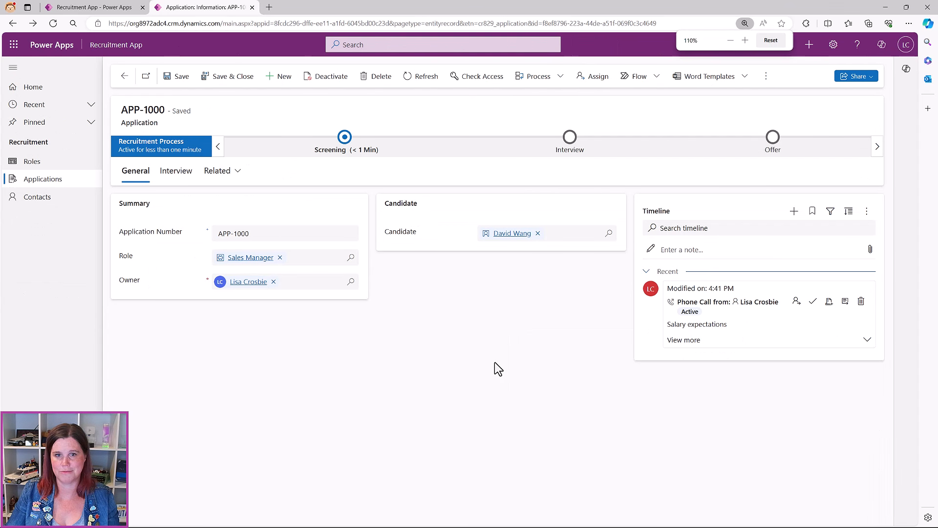
key("ctrl+minus")
key("ctrl+minus")
key("ctrl+minus")
key("ctrl+minus")
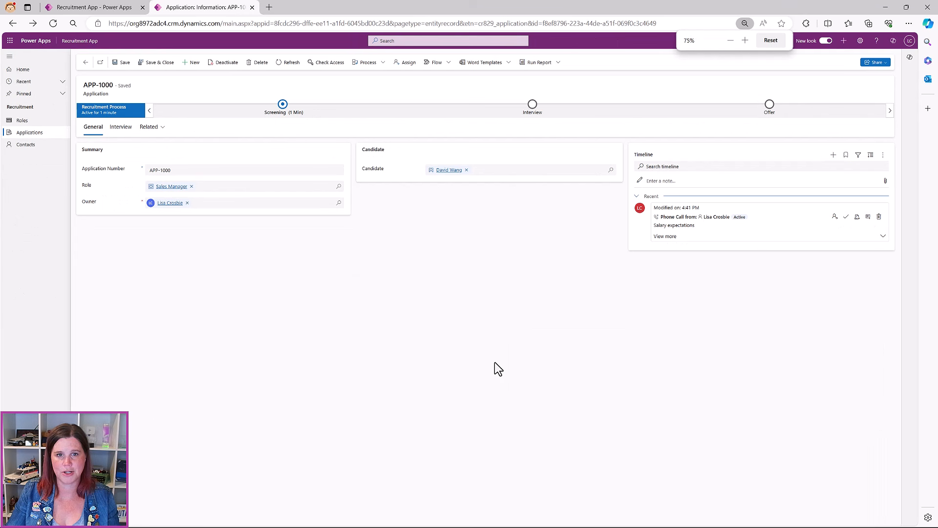
key("ctrl+plus")
key("ctrl+plus")
key("ctrl+plus")
key("ctrl+plus")
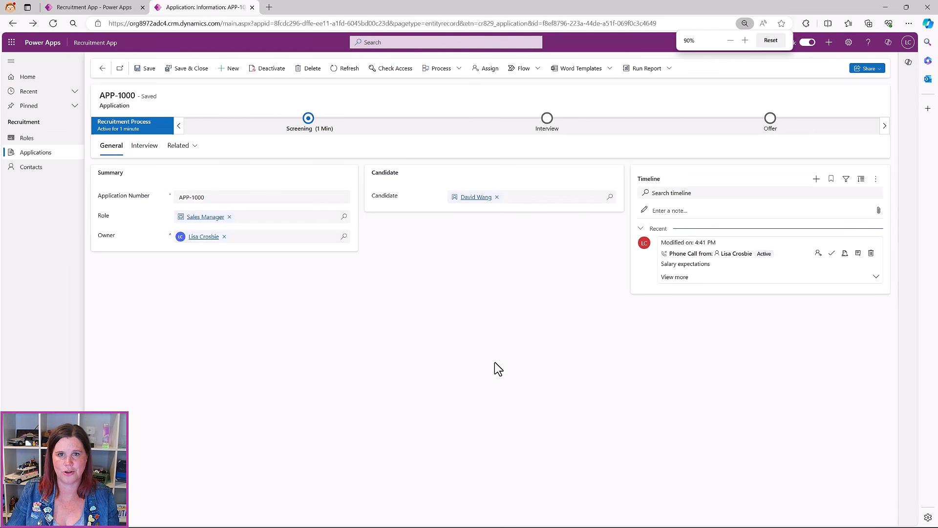
key("ctrl+plus")
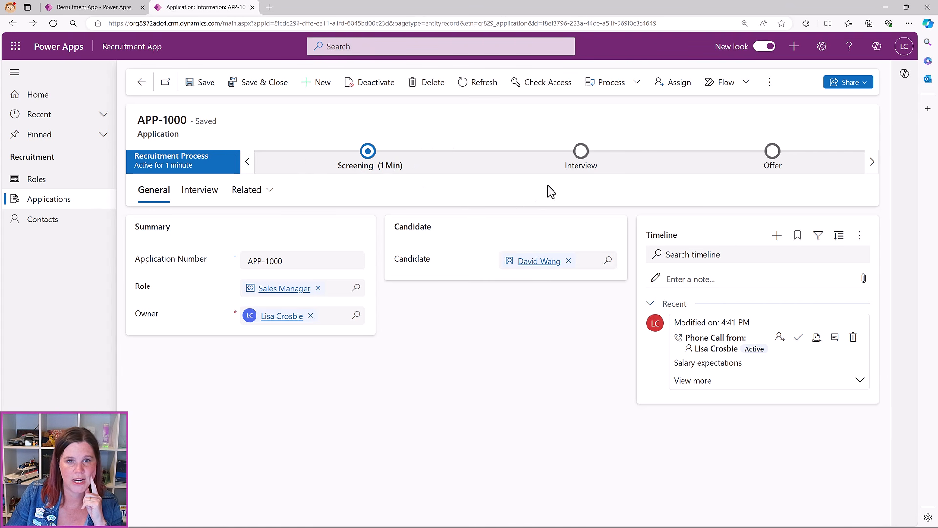
Set the Screening Call Date to 4/19/2024 and advance to the Interview stage
left_click(370, 155)
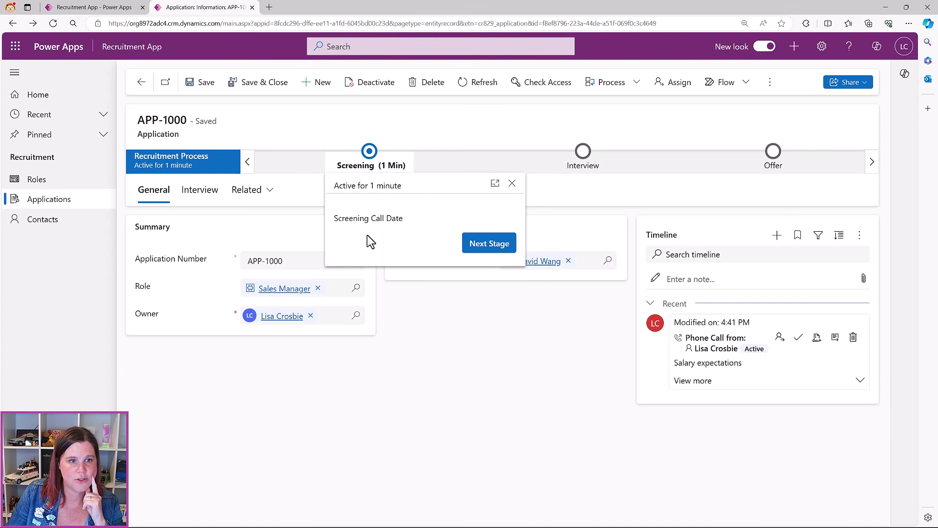
left_click(500, 219)
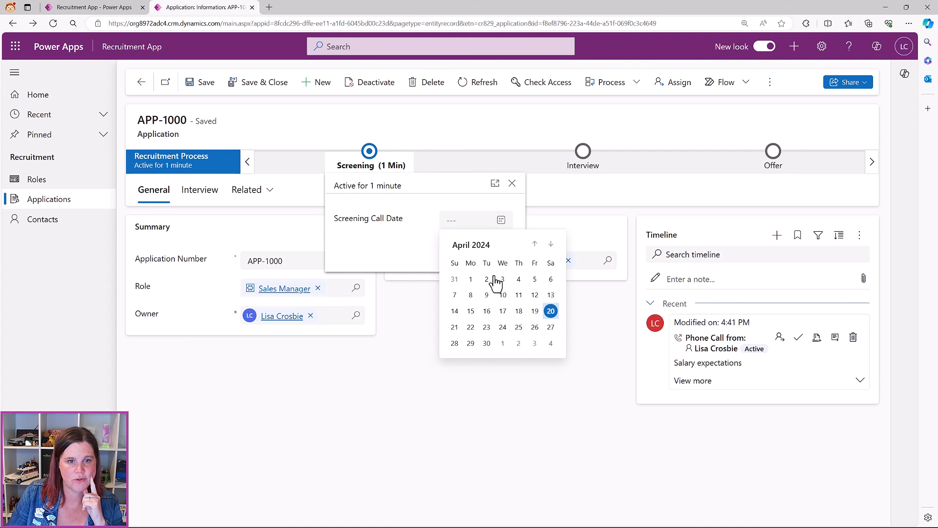
left_click(516, 311)
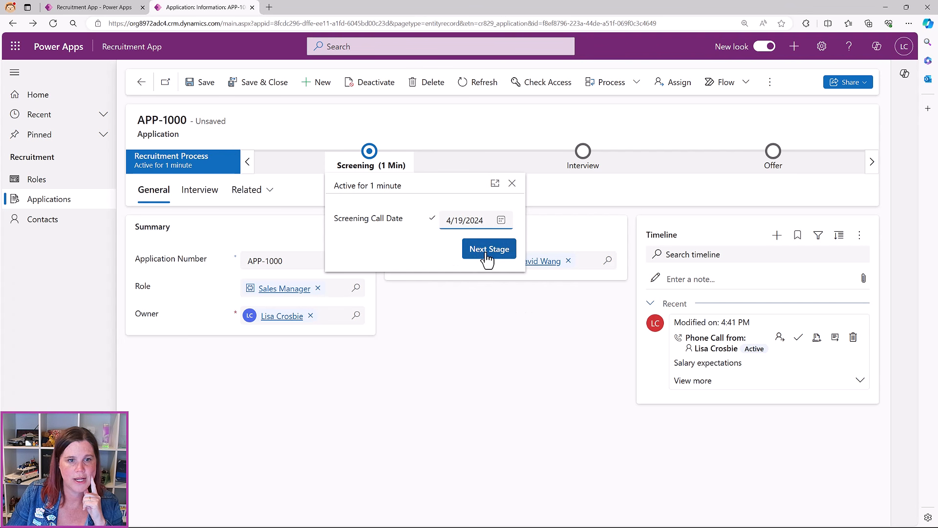
left_click(487, 255)
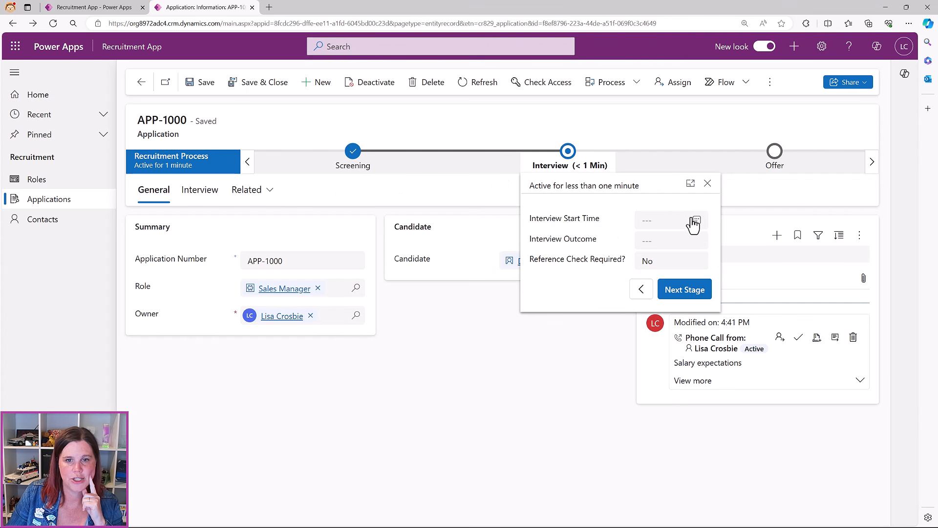
Set Interview Start Time 4/24/2024 12:00 PM, Reference Check Required Yes, and advance to Reference Check
left_click(696, 220)
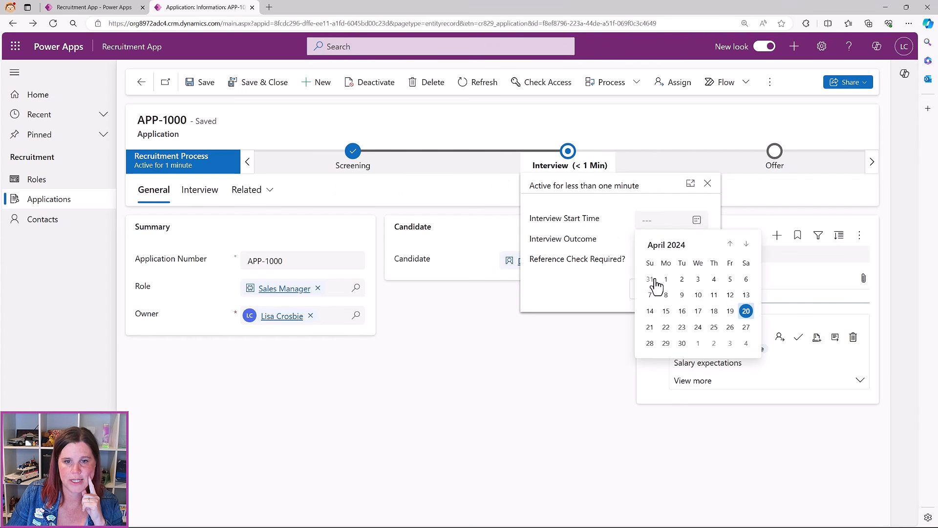
left_click(698, 327)
left_click(697, 247)
scroll(684, 332, "down", 5)
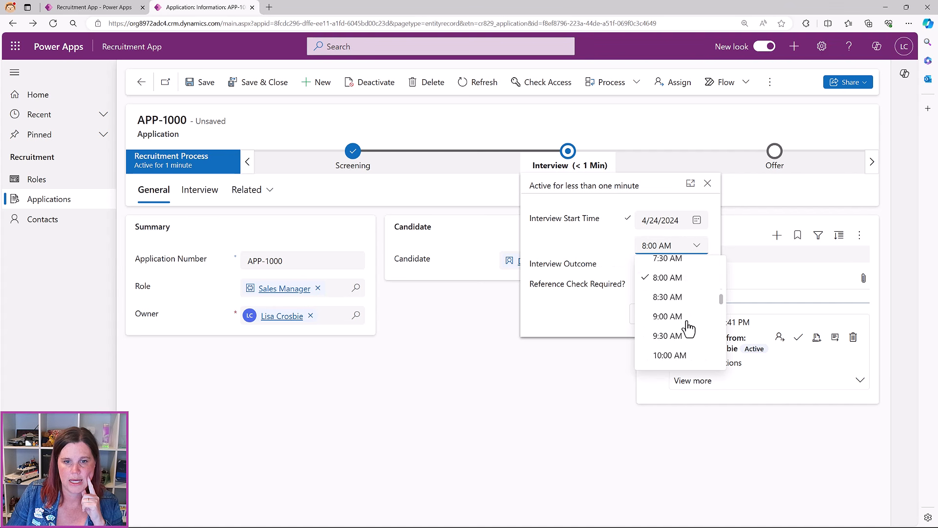
left_click(671, 308)
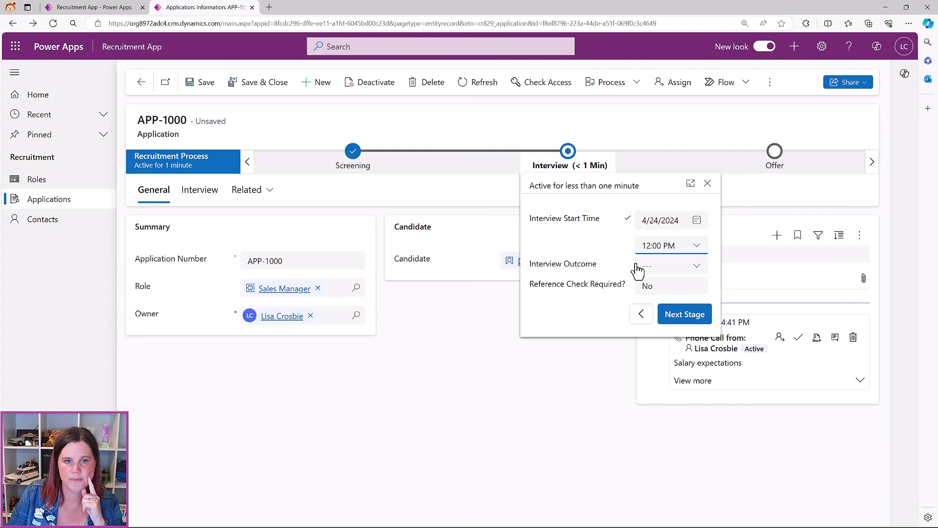
left_click(684, 292)
left_click(662, 326)
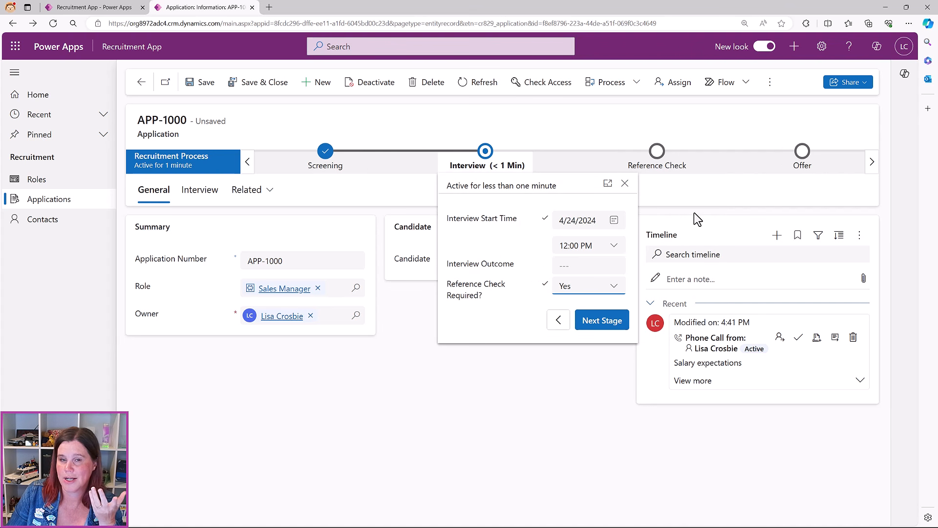
left_click(602, 321)
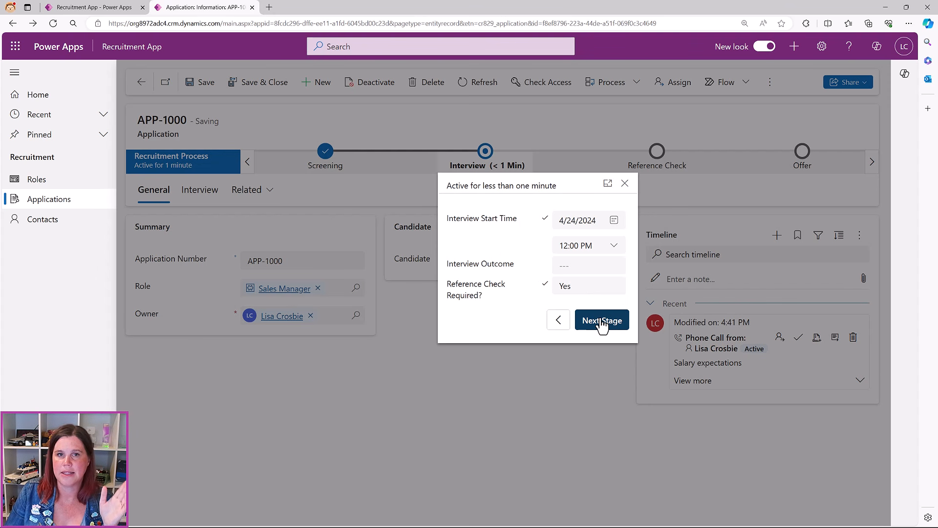
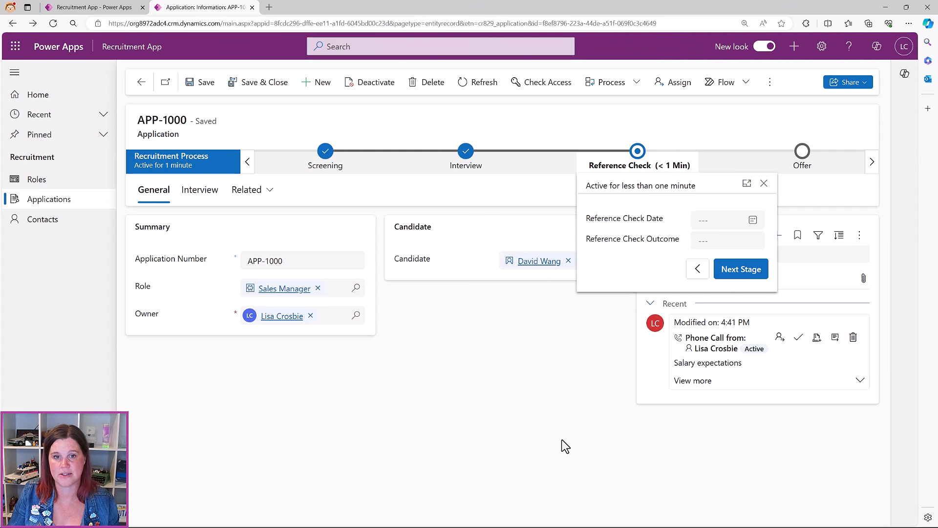
Dismiss the Reference Check stage flyout on APP-1000 to reveal the full form and timeline
left_click(561, 419)
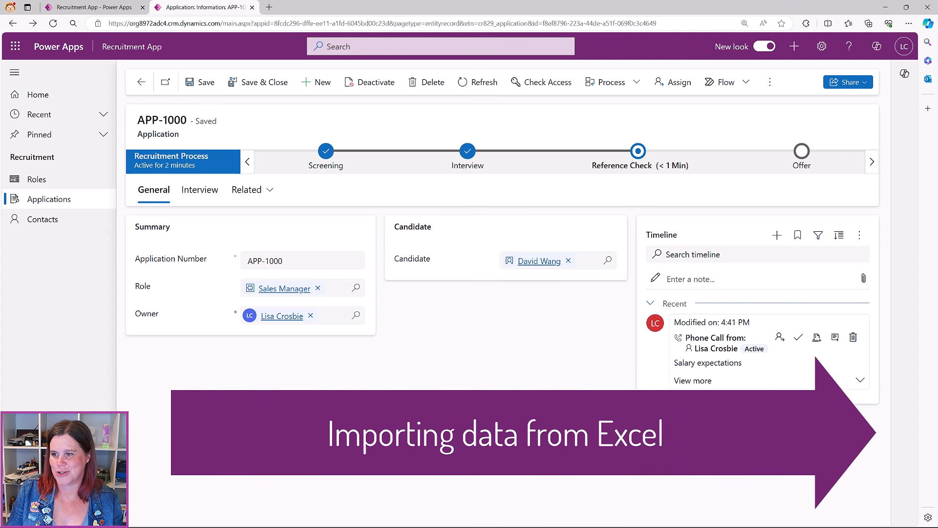
Open the Active Roles list and adjust the page zoom
left_click(19, 180)
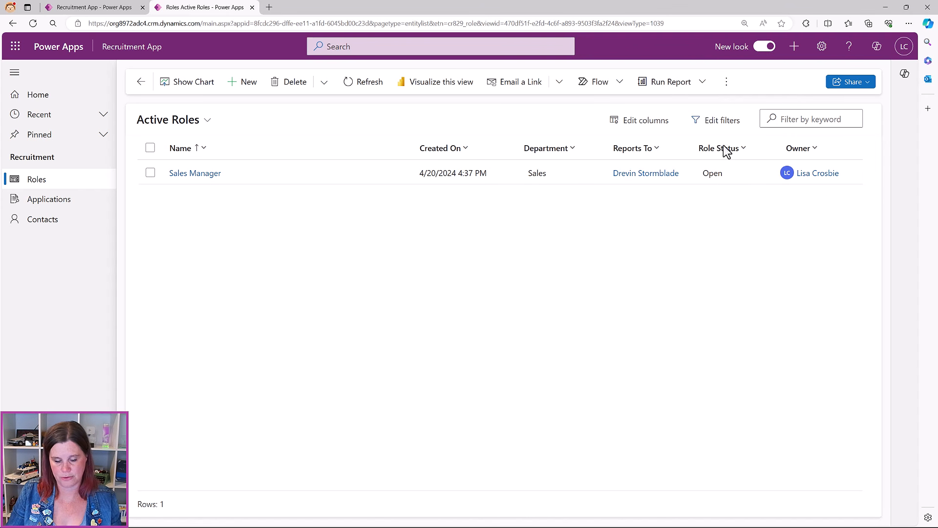
key("ctrl+minus")
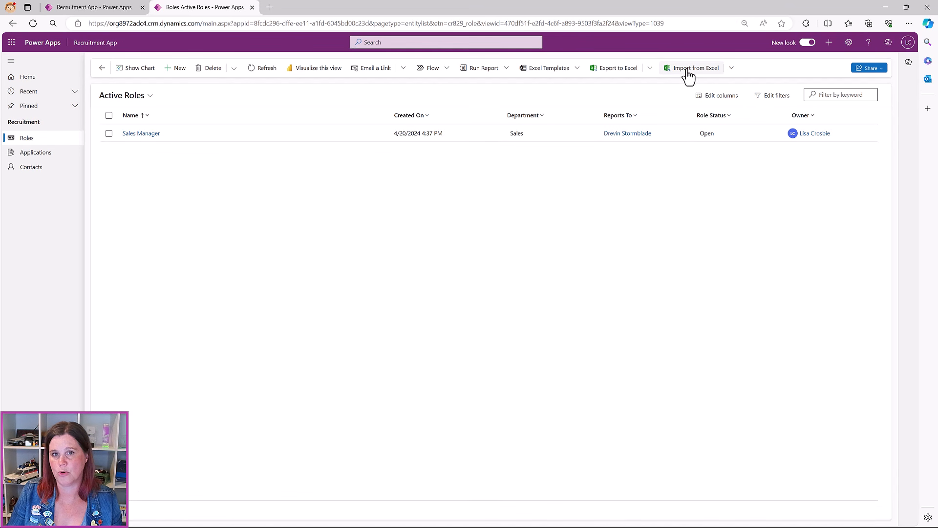
key("ctrl+plus")
key("ctrl+plus")
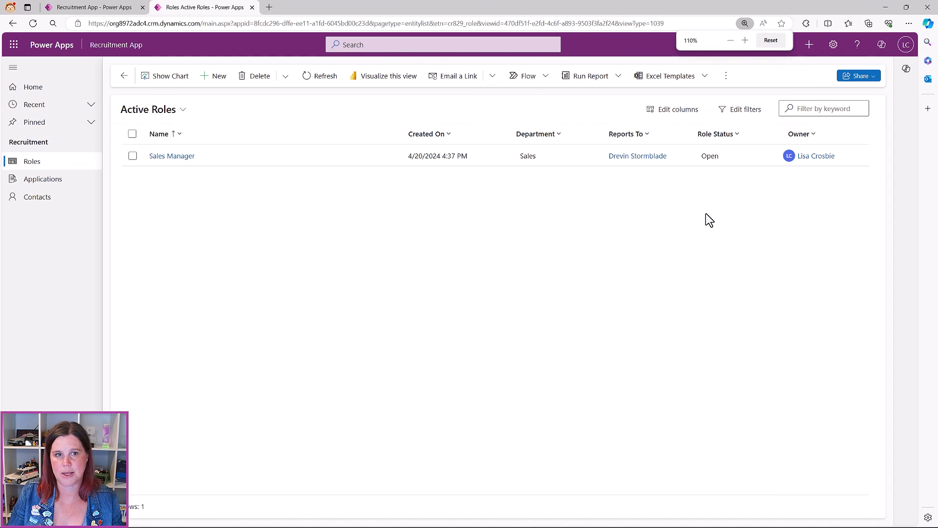
key("ctrl+plus")
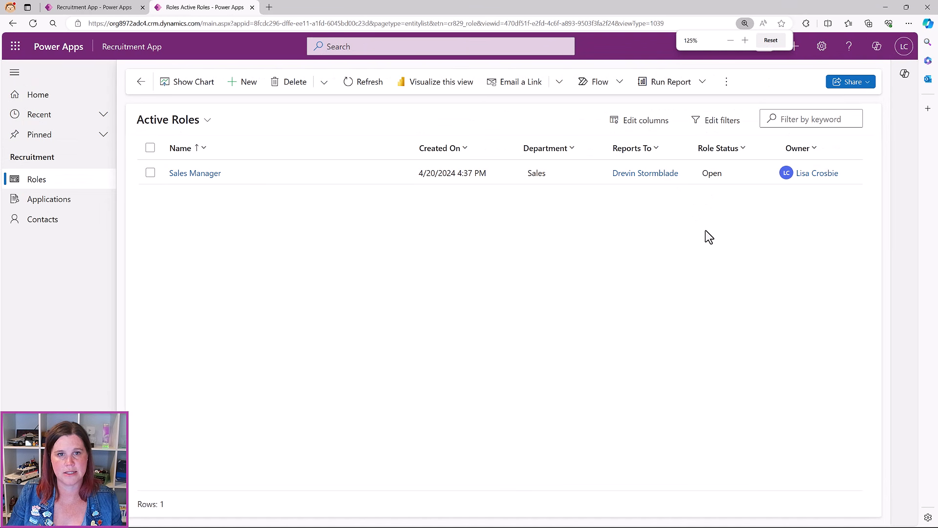
Start an Import from CSV on the Active Roles list
left_click(726, 84)
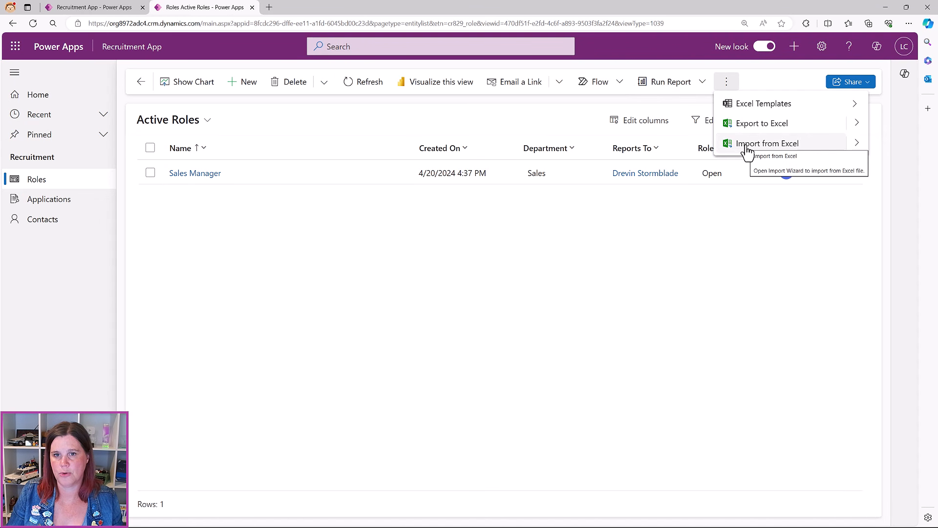
left_click(853, 151)
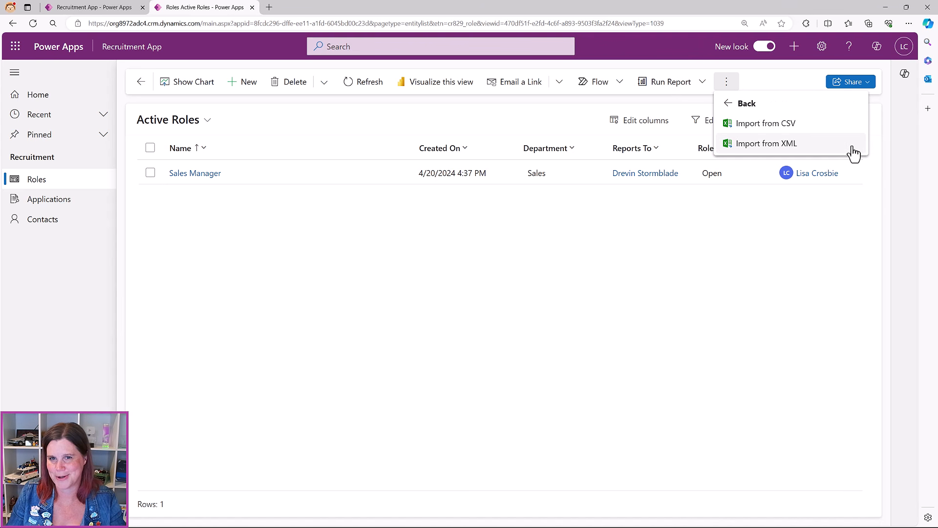
left_click(767, 128)
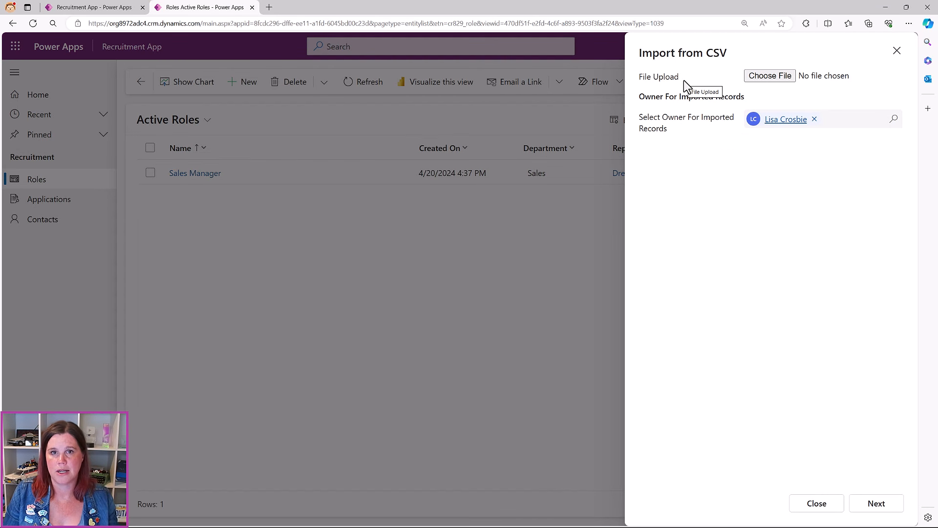
Upload Roles.csv, accept the delimiter settings, and open Review Mapping
left_click(771, 76)
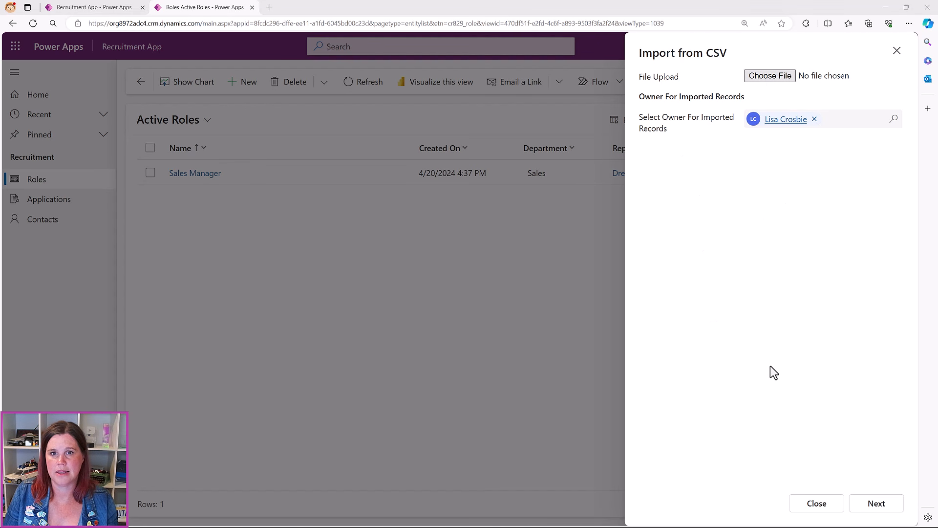
left_click(769, 365)
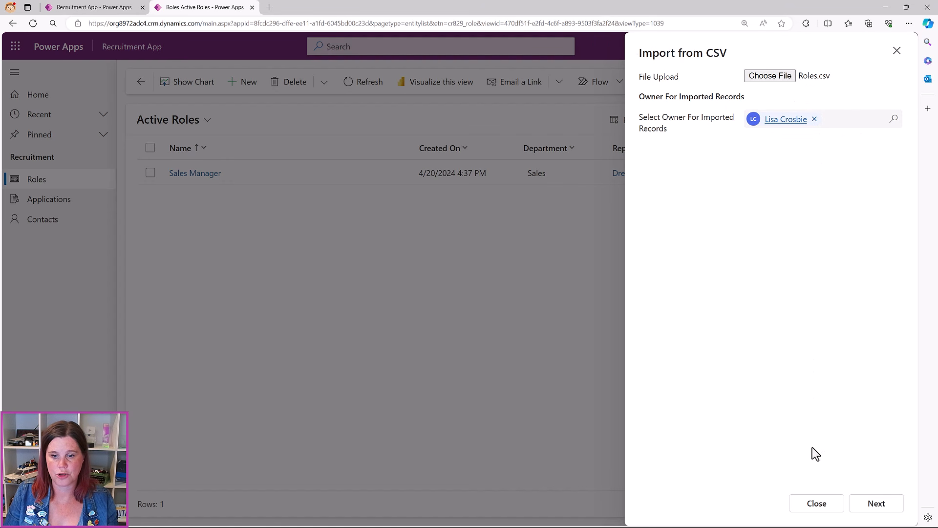
left_click(872, 506)
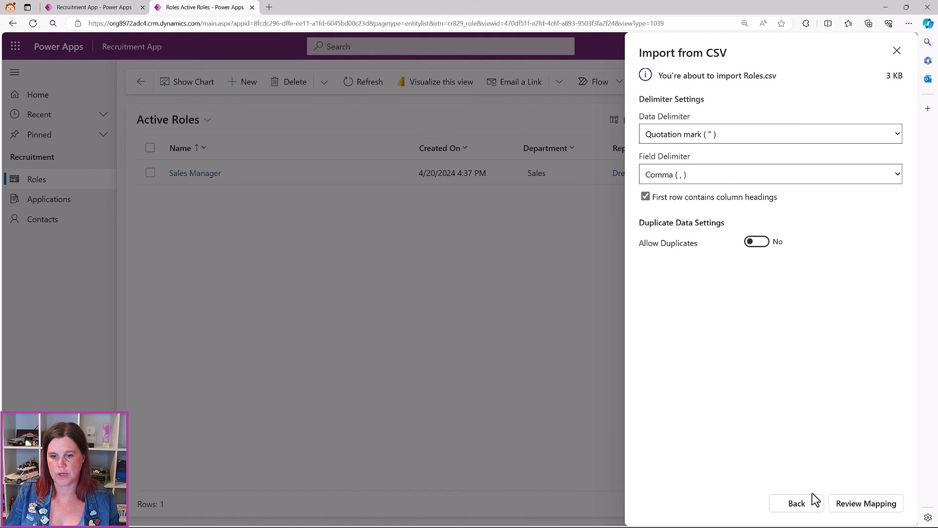
left_click(859, 504)
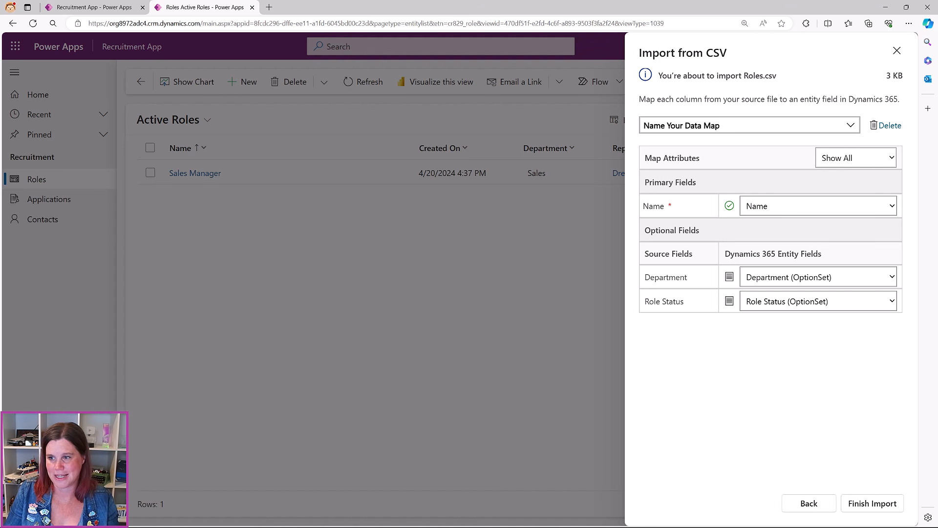
Check the Roles workbook's columns beside the import page, then close it
key("alt+Tab")
left_click_drag(790, 123, 399, 87)
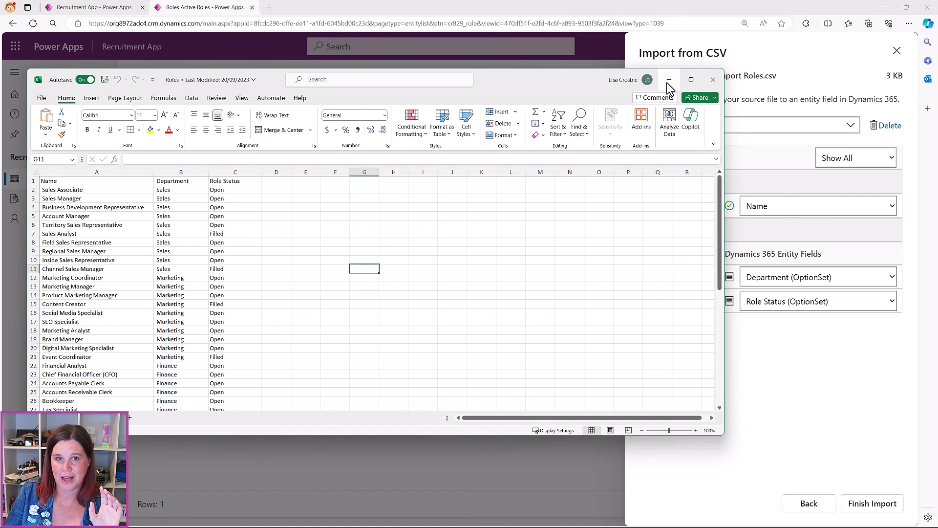
left_click(713, 79)
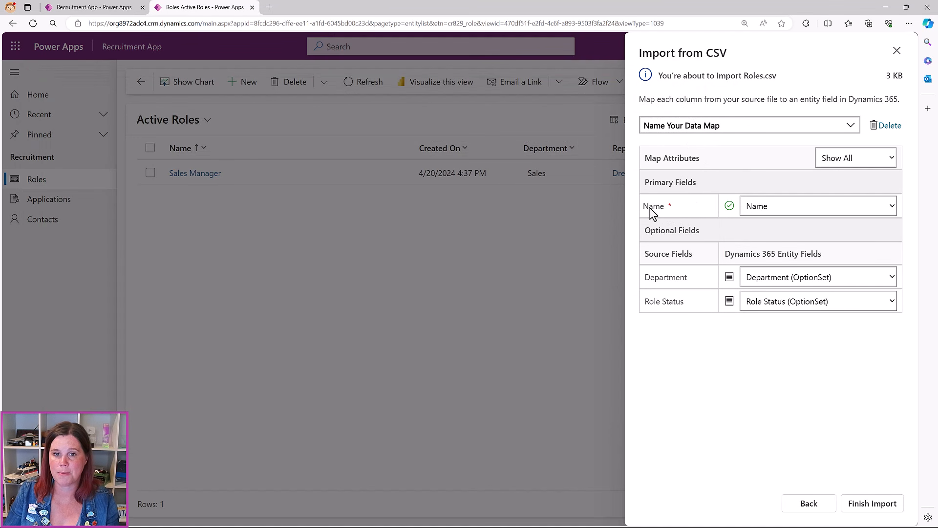
Keep Name mapped, accept Department and Role Status value mappings, and finish the import
left_click(779, 208)
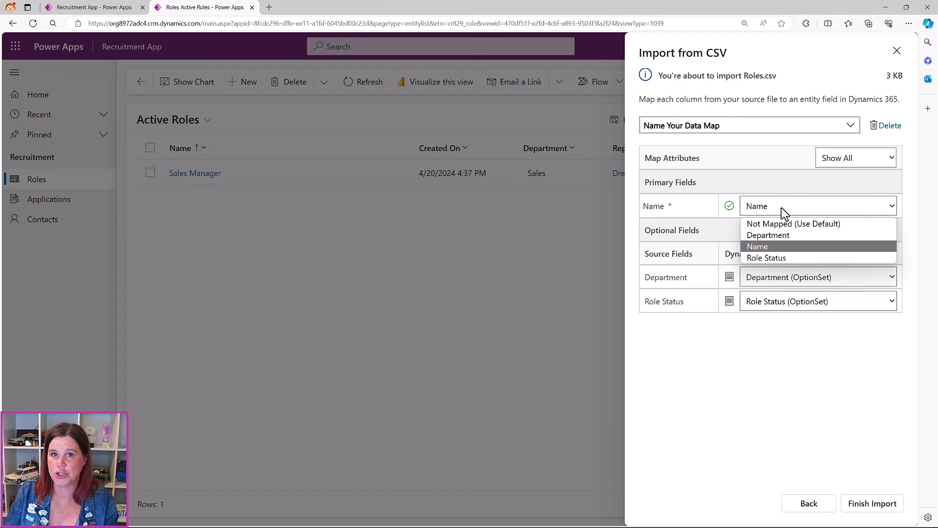
left_click(682, 206)
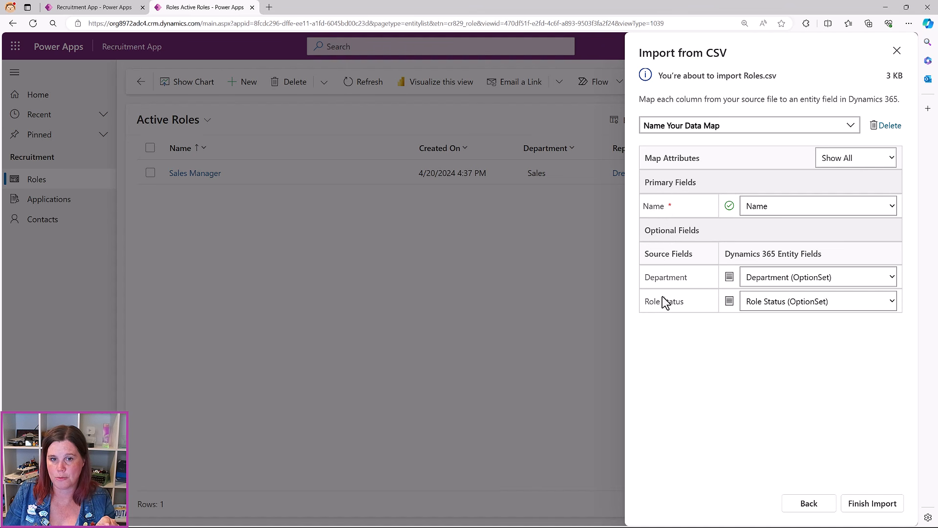
left_click(730, 278)
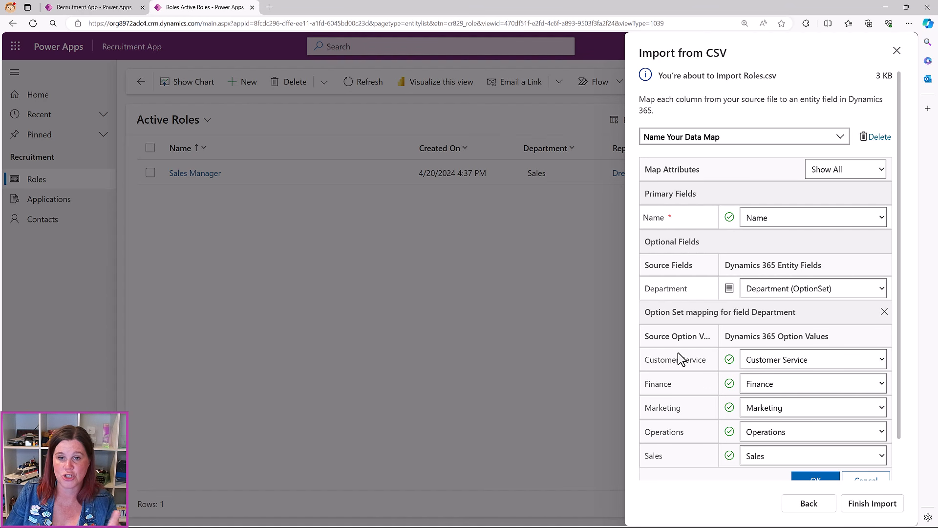
left_click(813, 477)
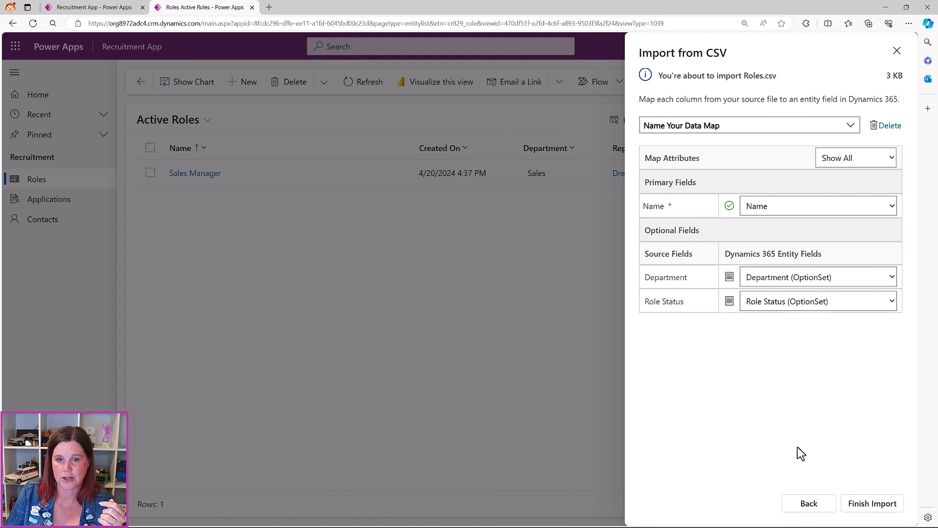
left_click(729, 302)
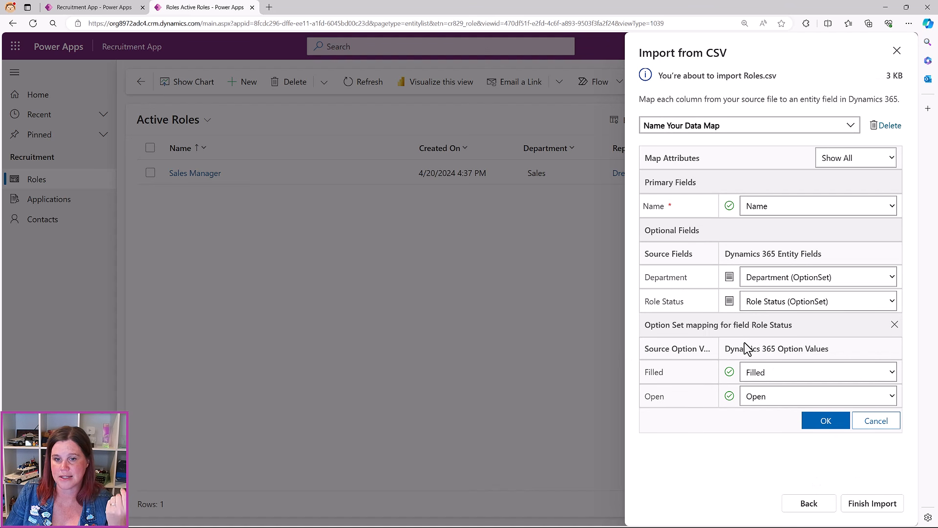
left_click(816, 424)
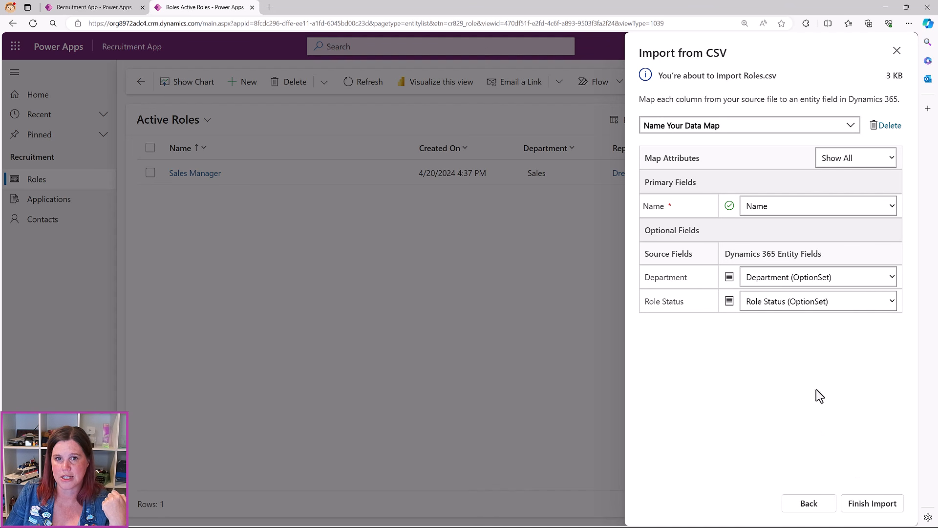
left_click(725, 126)
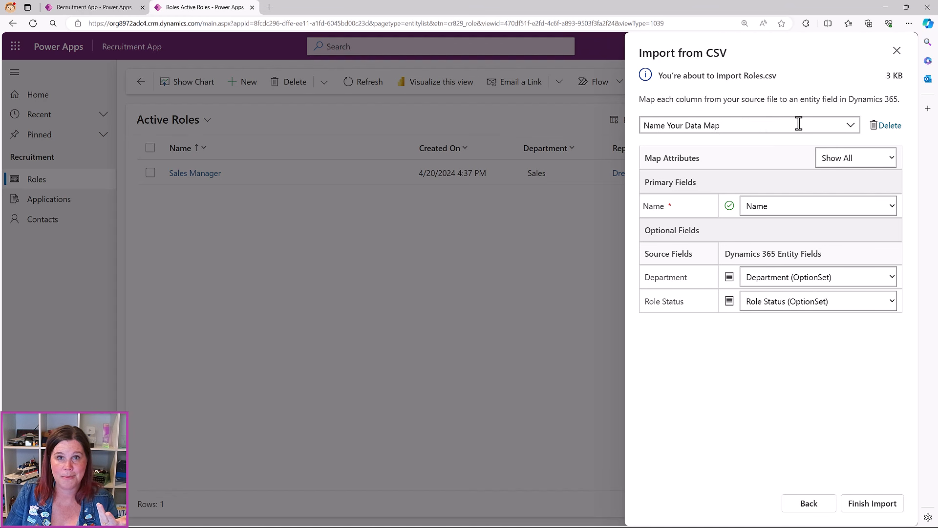
left_click(865, 505)
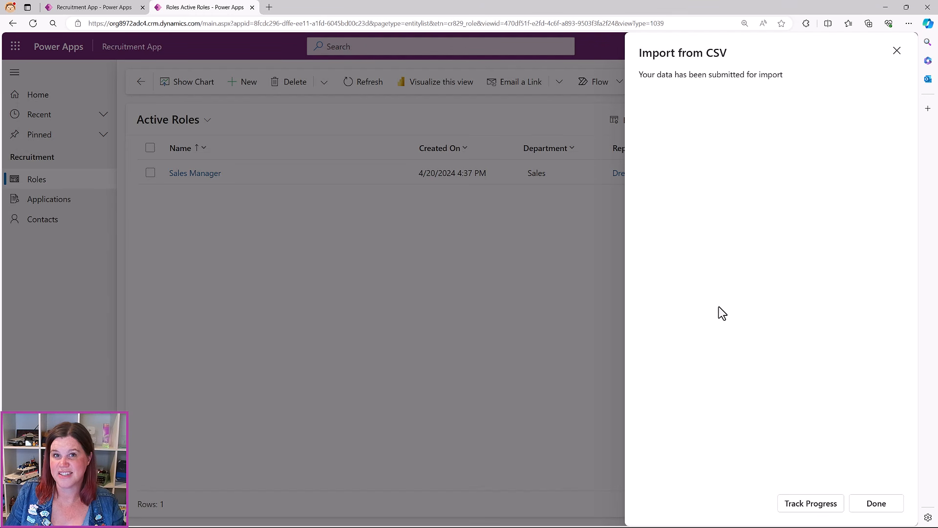
Track the roles import progress, then close the progress tab and import panel
left_click(798, 508)
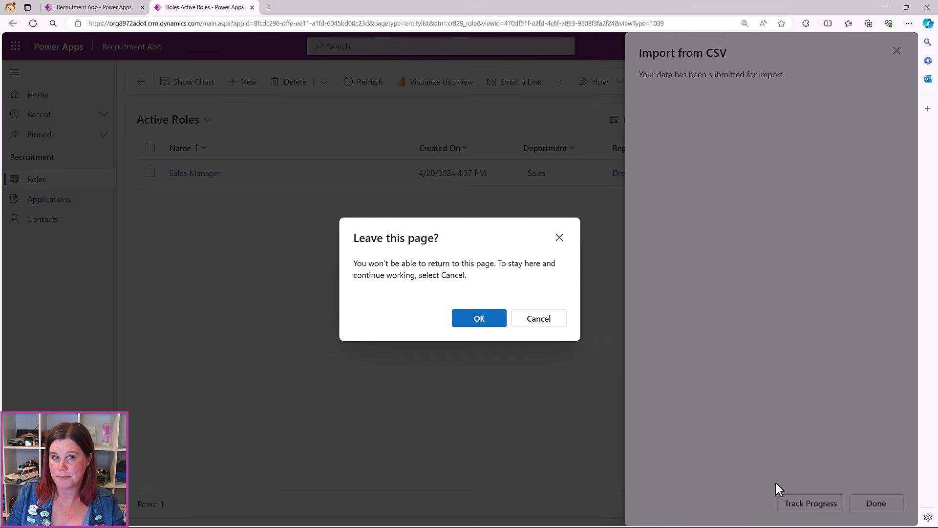
left_click(483, 324)
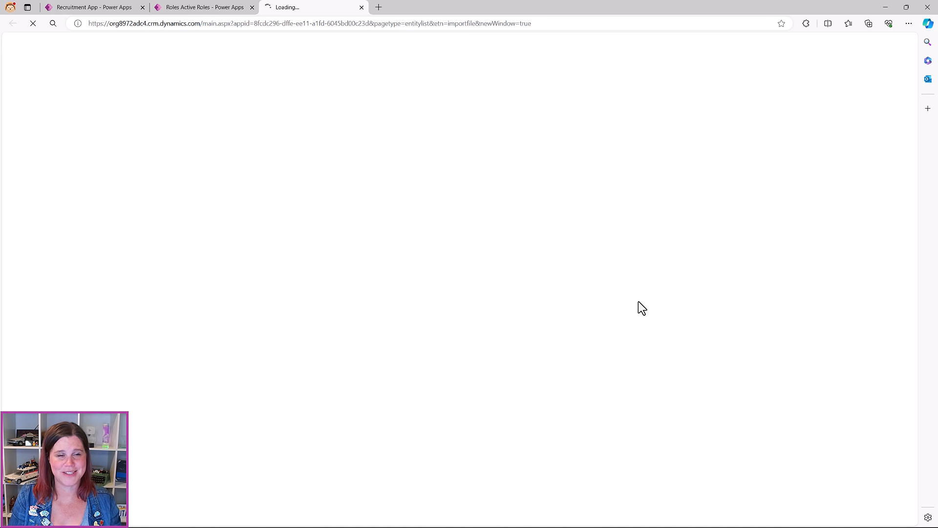
left_click(362, 7)
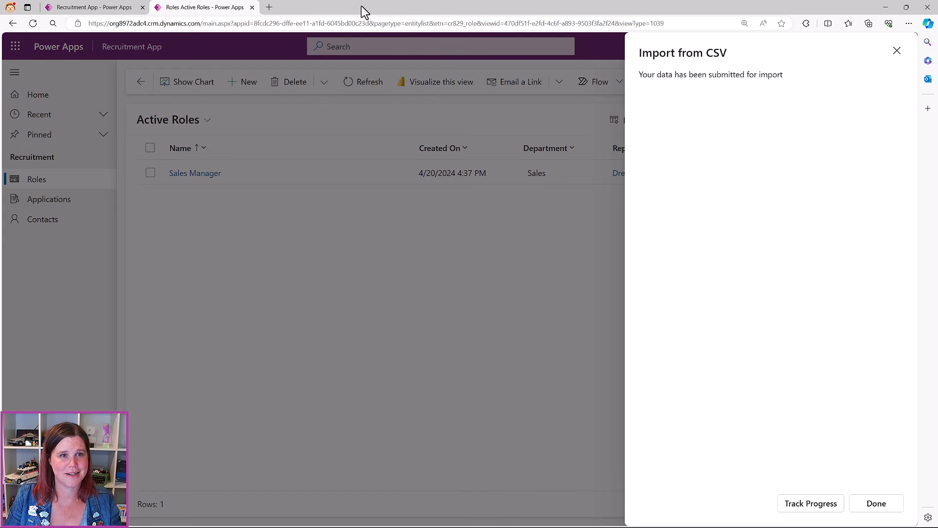
left_click(876, 505)
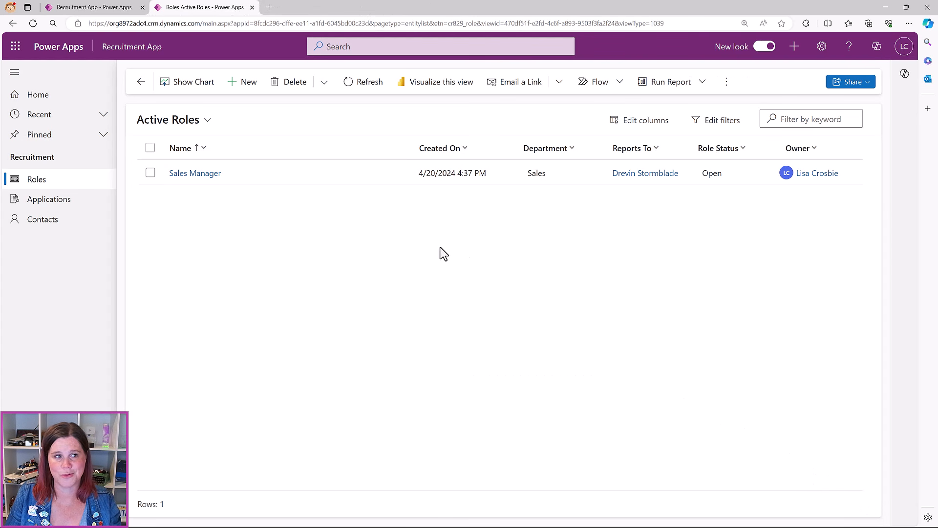
Refresh Active Roles and scroll through the 51 imported roles
left_click(367, 84)
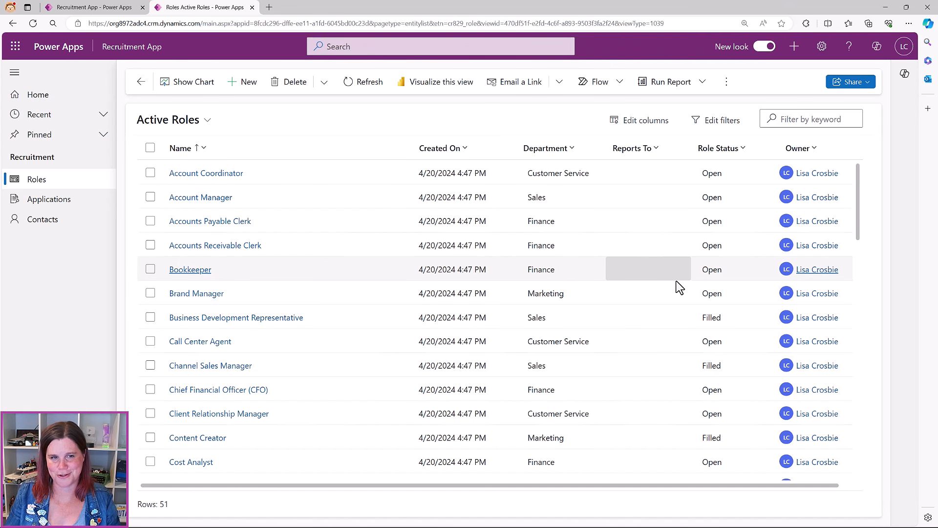
scroll(270, 217, "down", 6)
scroll(268, 212, "down", 3)
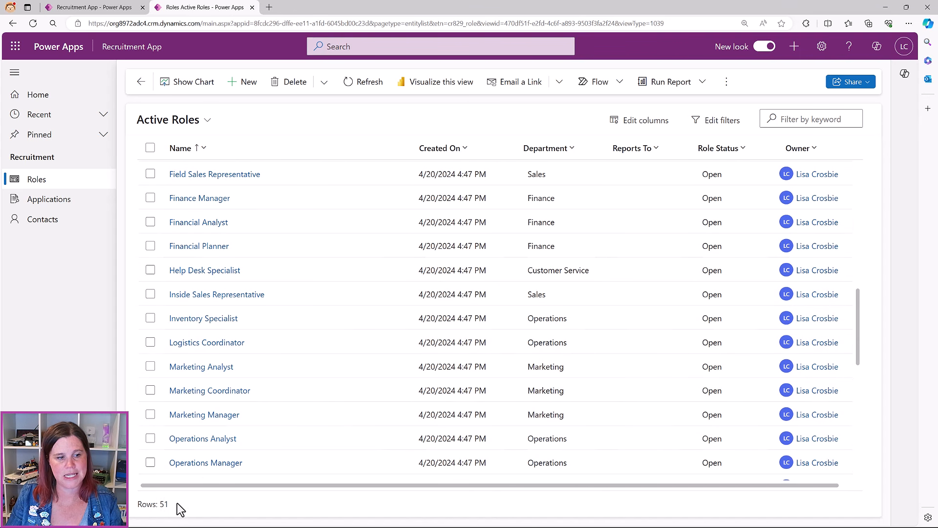
scroll(304, 327, "up", 10)
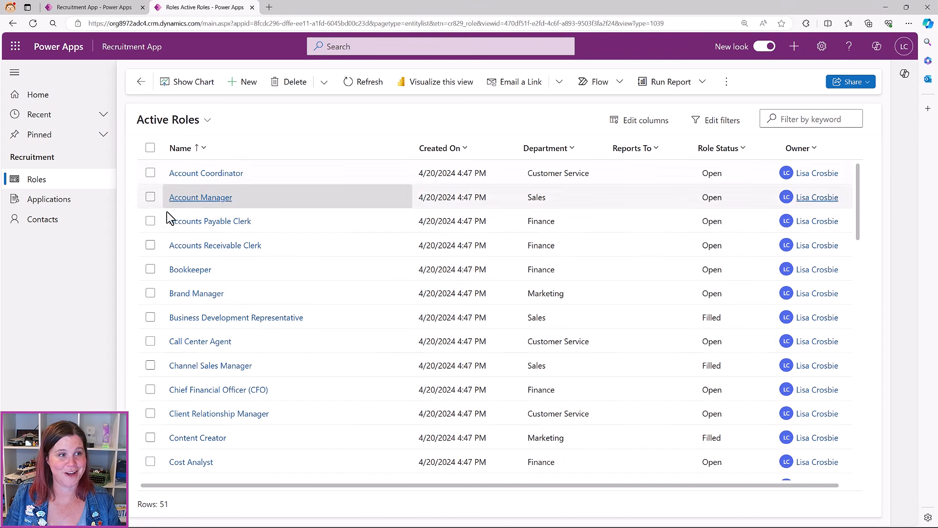
Open the Contacts list and start an Import from CSV
left_click(37, 223)
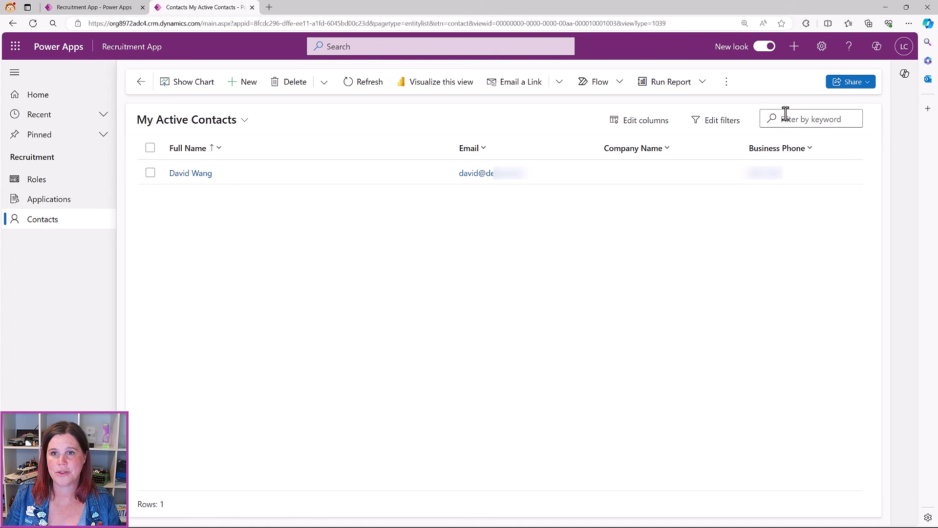
left_click(727, 83)
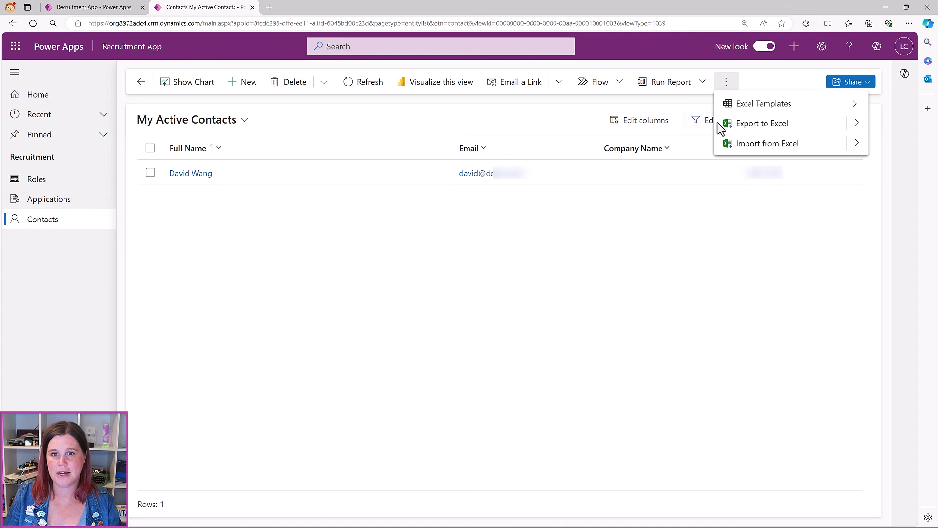
left_click(860, 147)
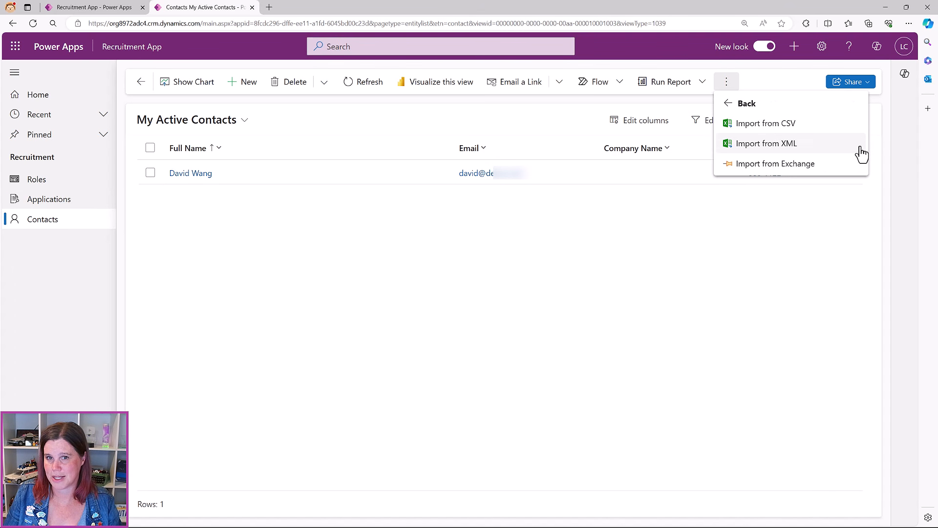
left_click(765, 124)
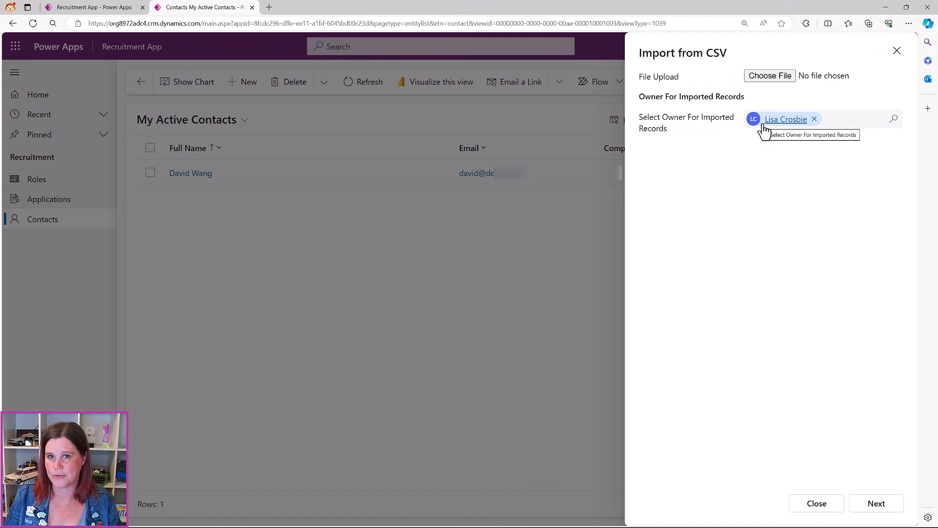
Upload Contacts.csv, submit it with the default mapping, and open the progress tracker
left_click(771, 77)
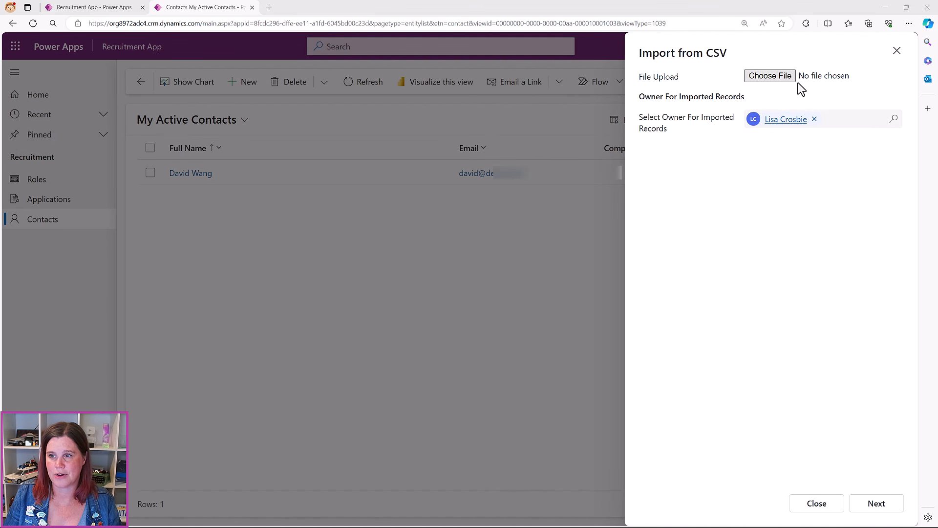
key("Return")
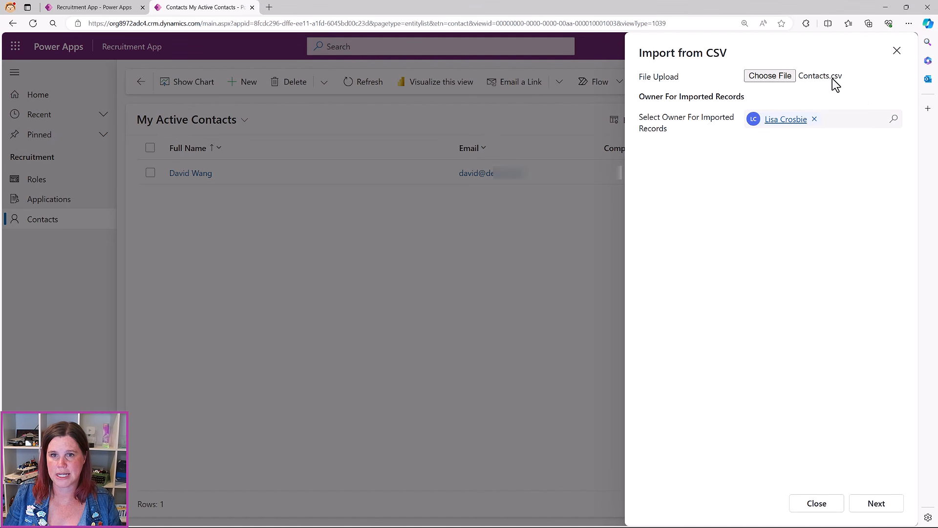
left_click(874, 505)
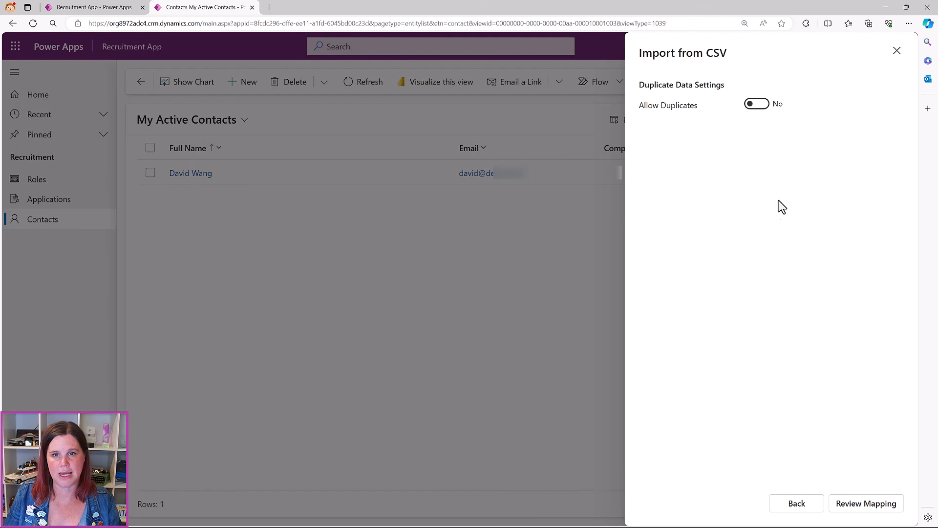
left_click(878, 511)
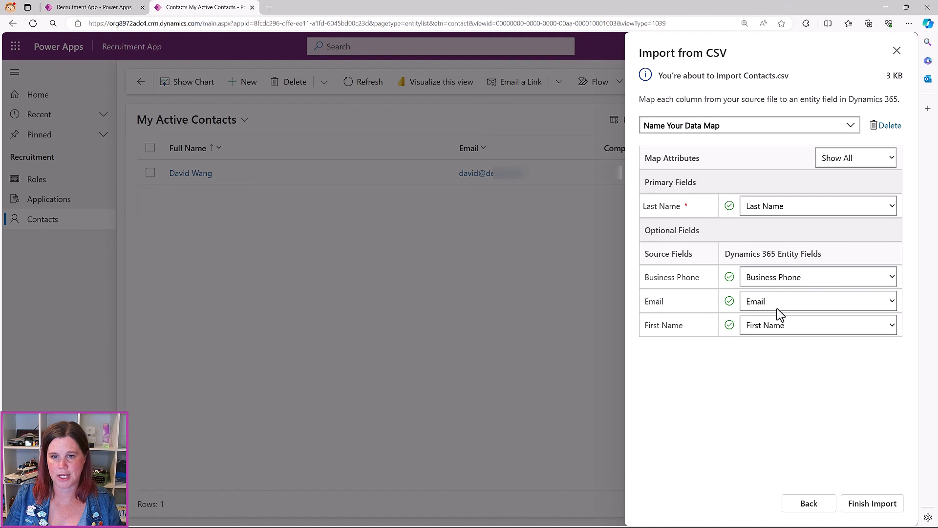
left_click(872, 508)
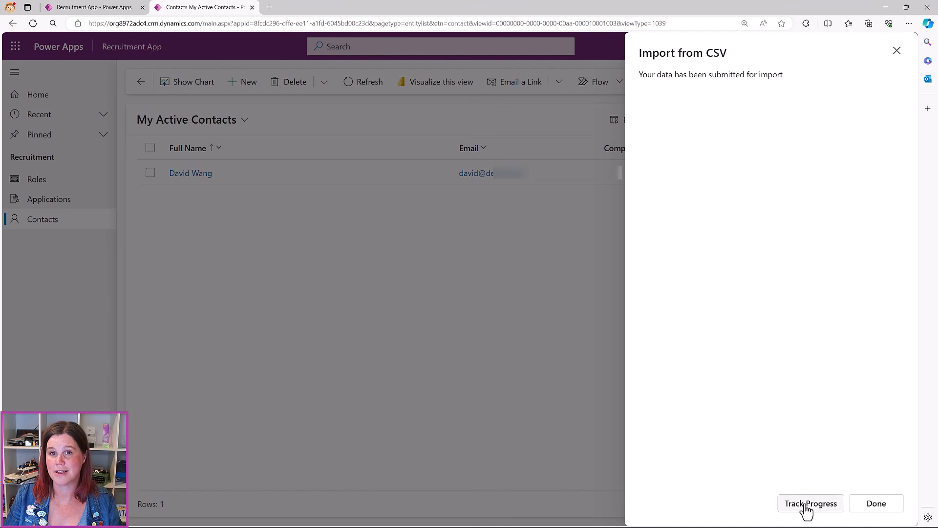
left_click(806, 508)
left_click(479, 320)
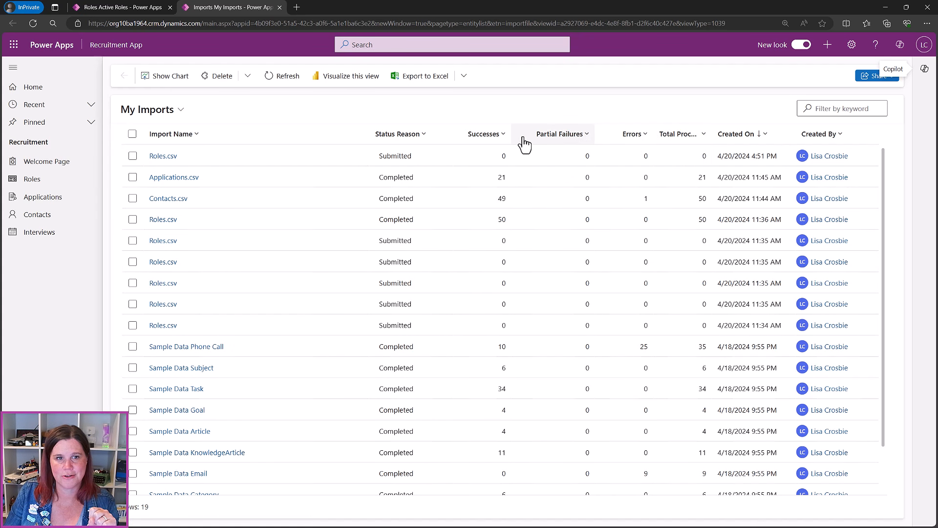
Refresh My Imports repeatedly to check Roles.csv and Contacts.csv status, then close the tab
left_click(280, 75)
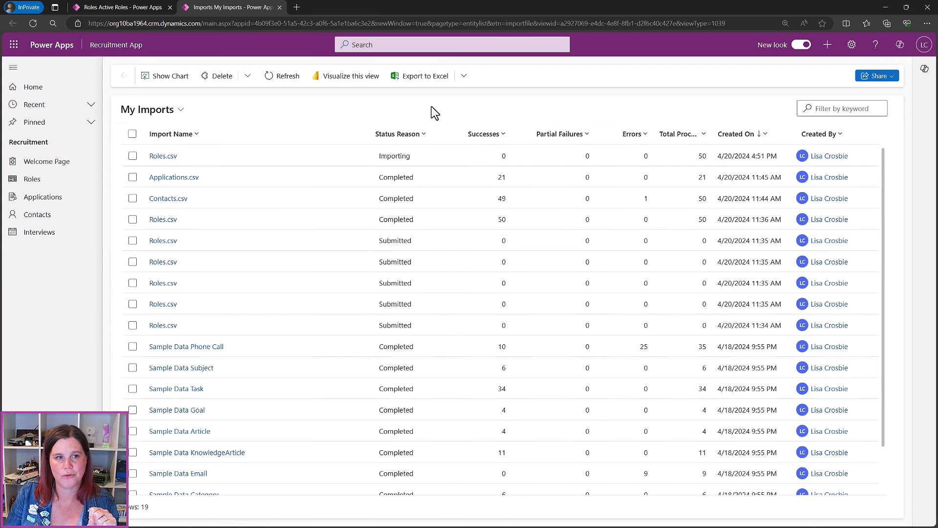
left_click(286, 79)
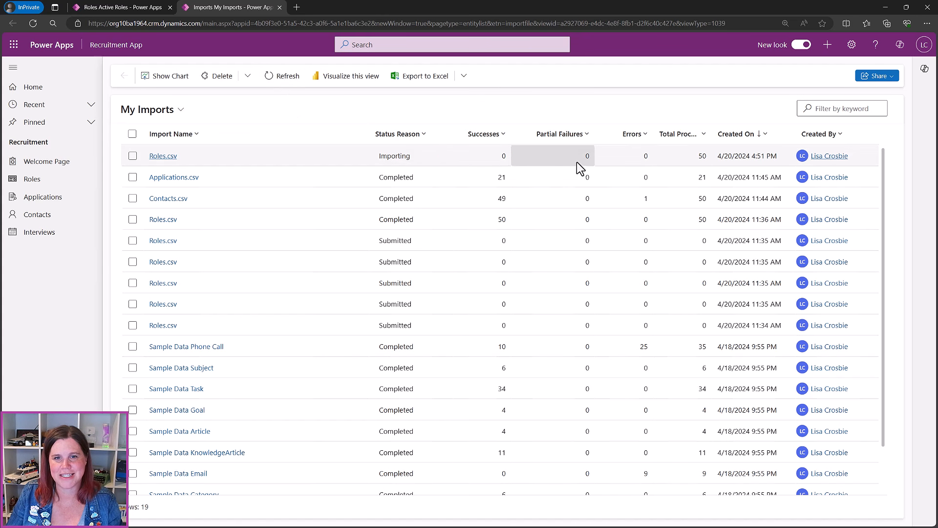
left_click(271, 78)
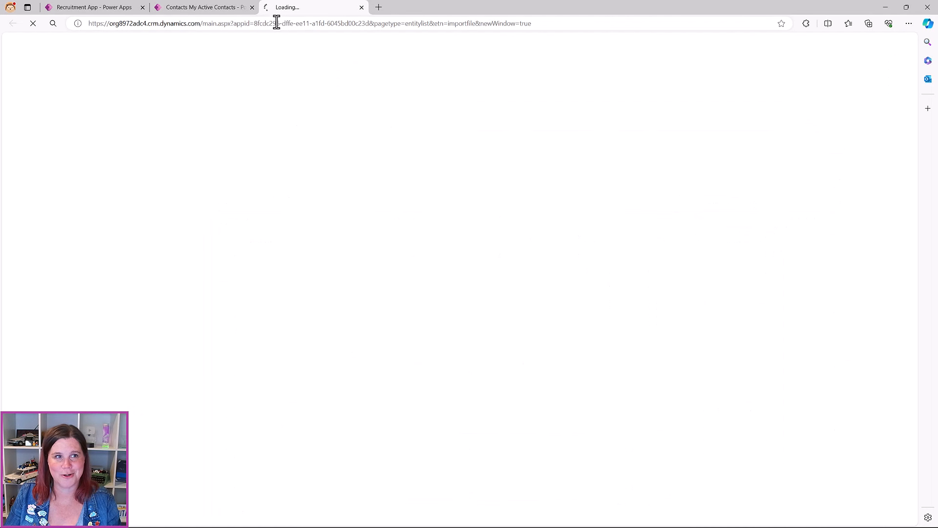
left_click(361, 7)
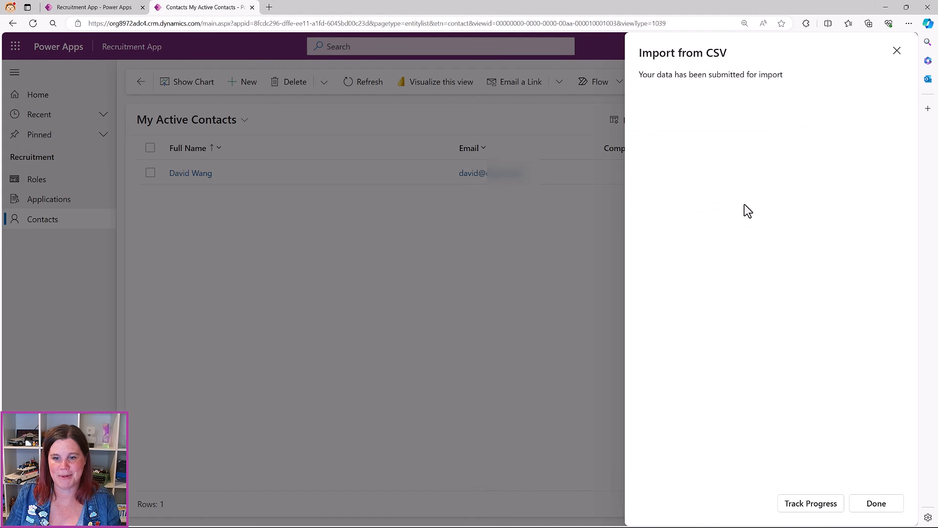
Close the import panel, refresh contacts to show the 50 imported records, and go to Applications
left_click(886, 508)
left_click(350, 86)
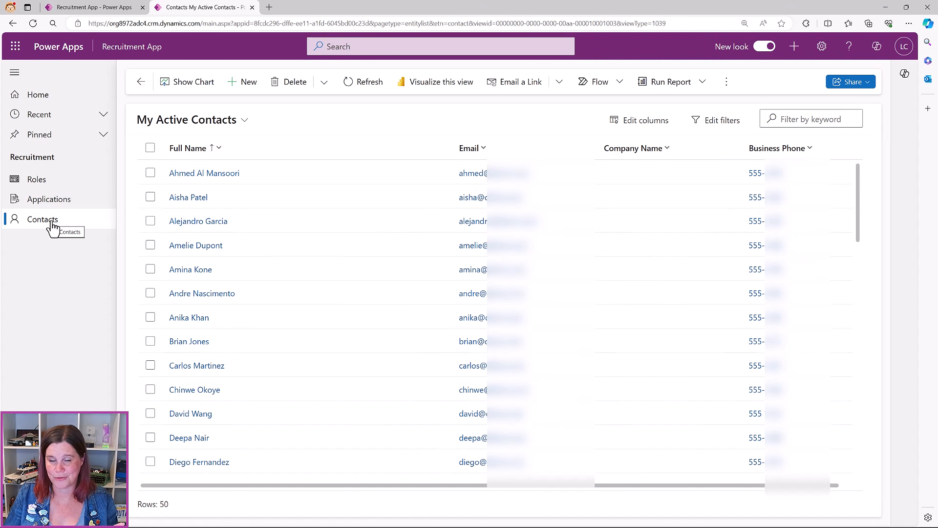
left_click(58, 203)
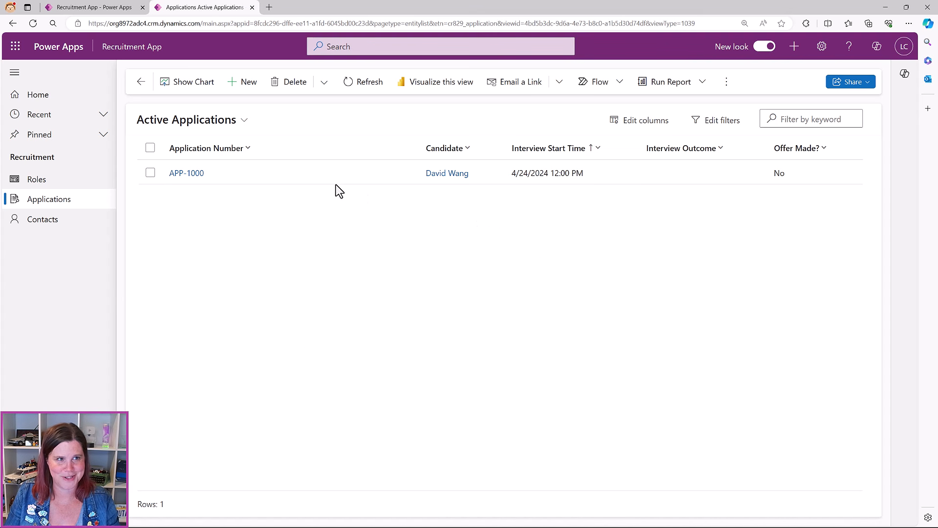
Start an Import from CSV for Applications and upload Applications.csv
left_click(726, 82)
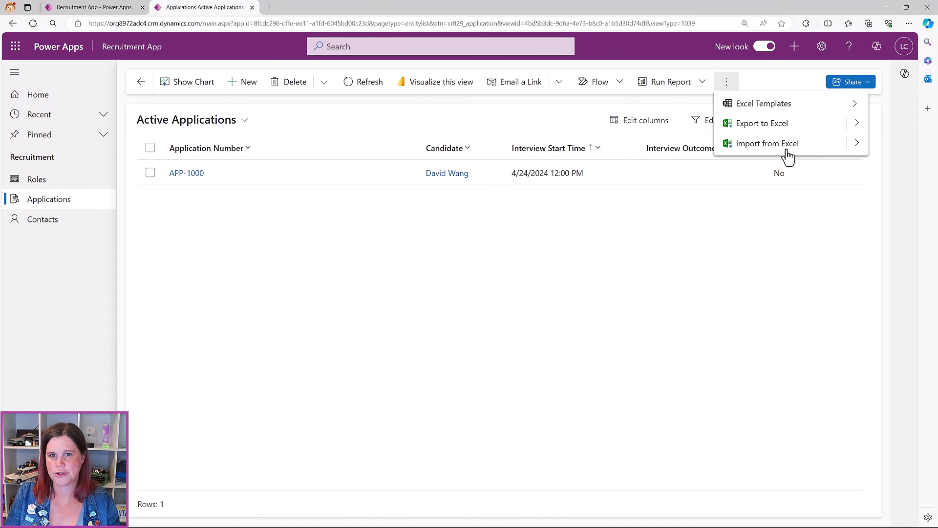
left_click(853, 147)
left_click(774, 124)
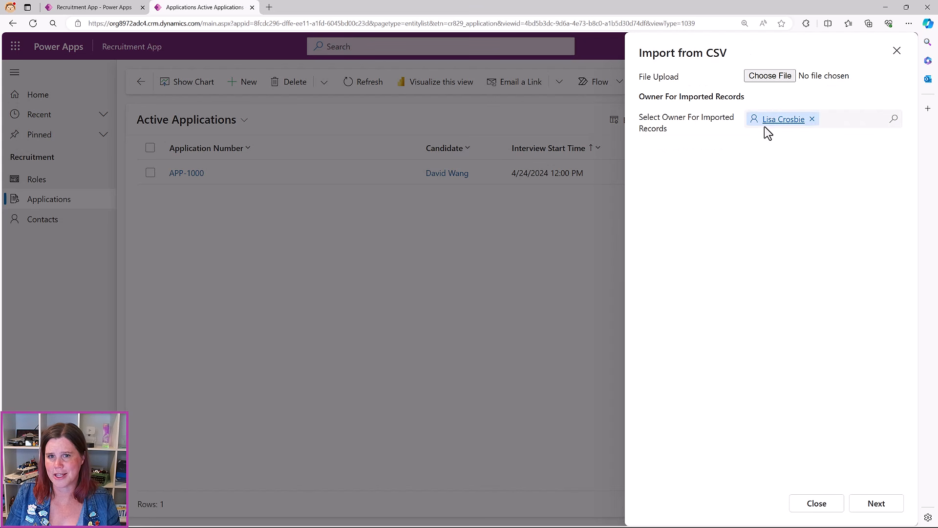
left_click(767, 77)
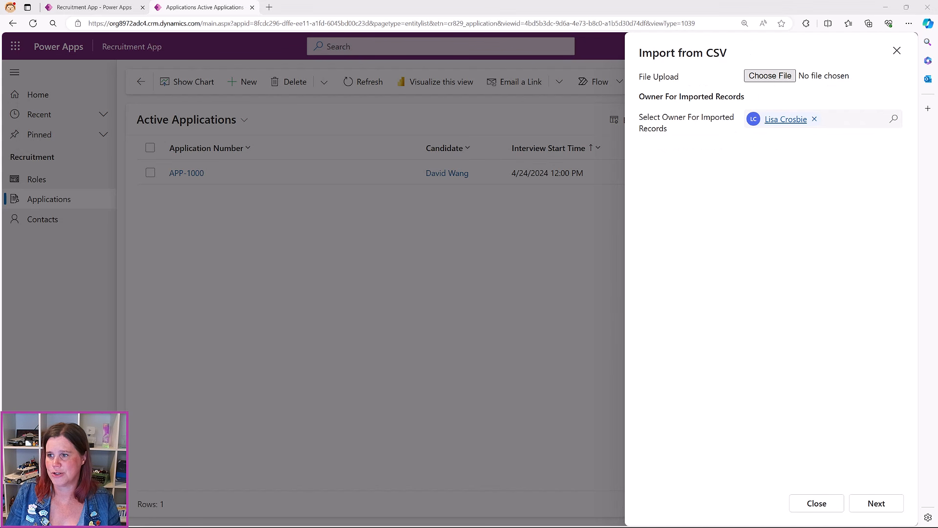
key("Return")
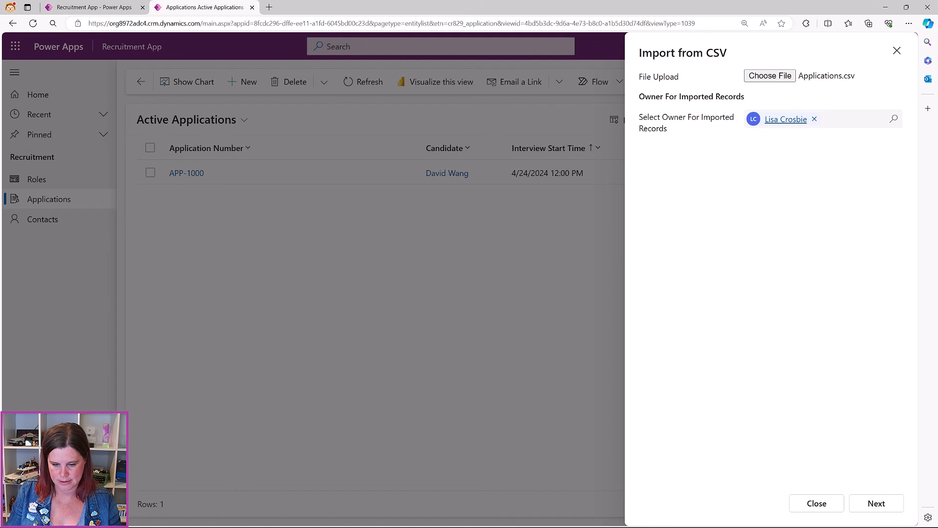
Preview Applications.csv in Excel, close it, and continue to delimiter settings
key("alt+Tab")
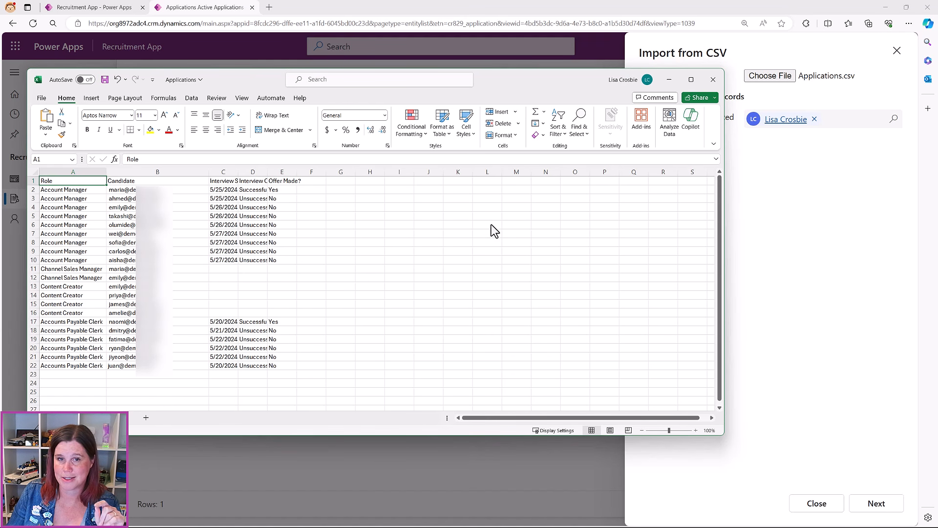
left_click(669, 80)
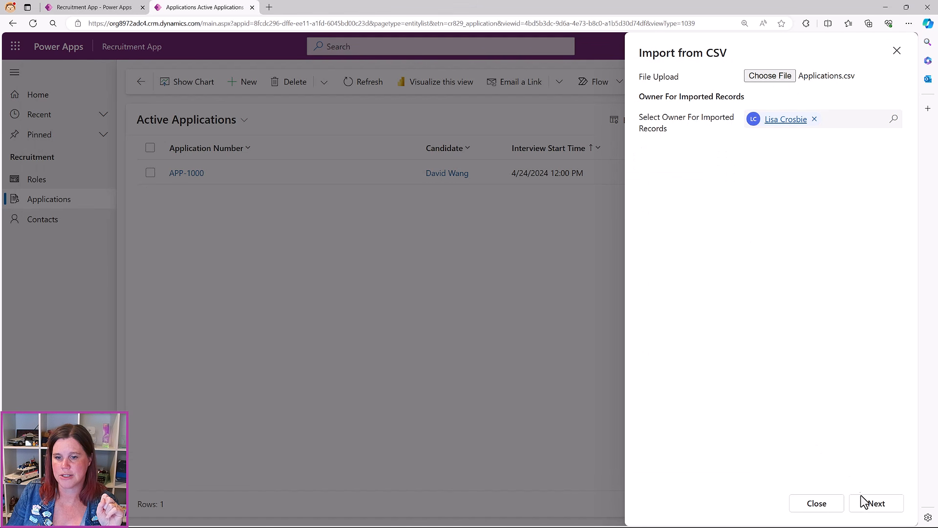
left_click(867, 508)
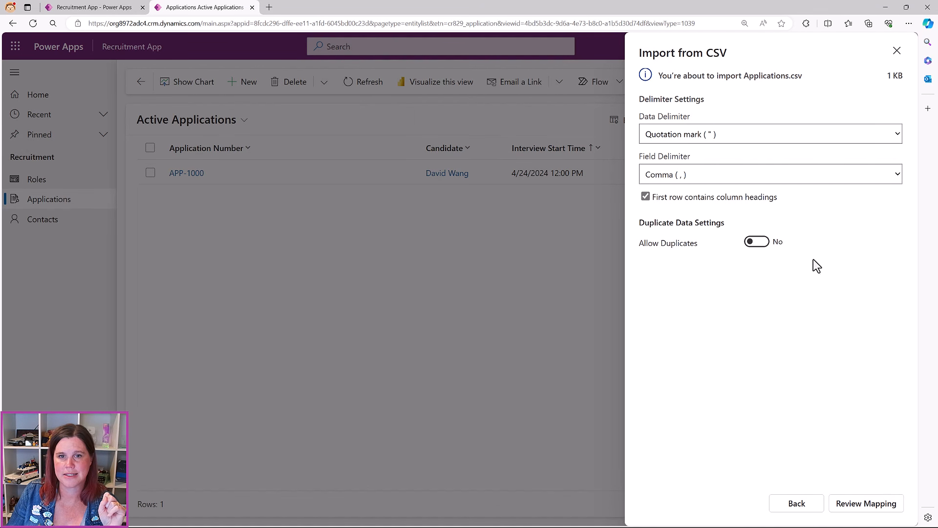
Accept the Interview Outcome and Offer Made? value mappings and check Role is looked up by Name
left_click(860, 508)
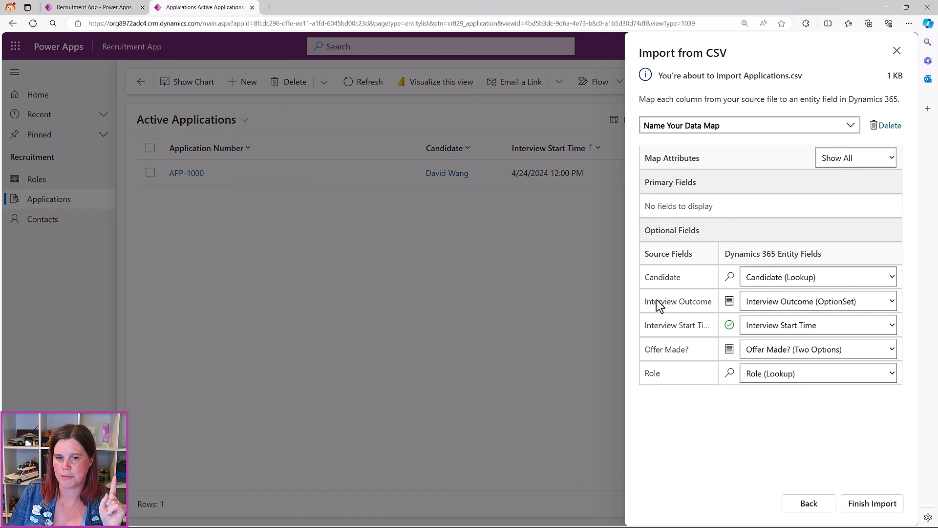
left_click(730, 305)
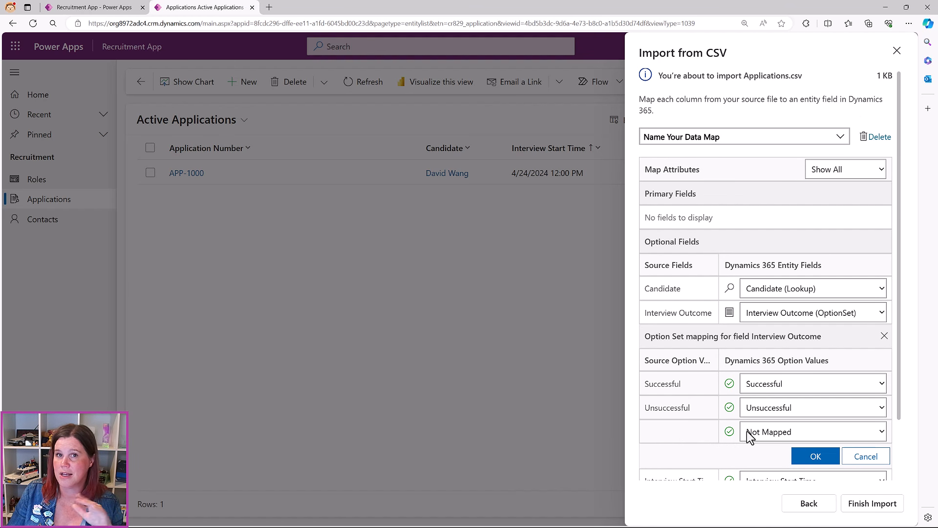
left_click(814, 458)
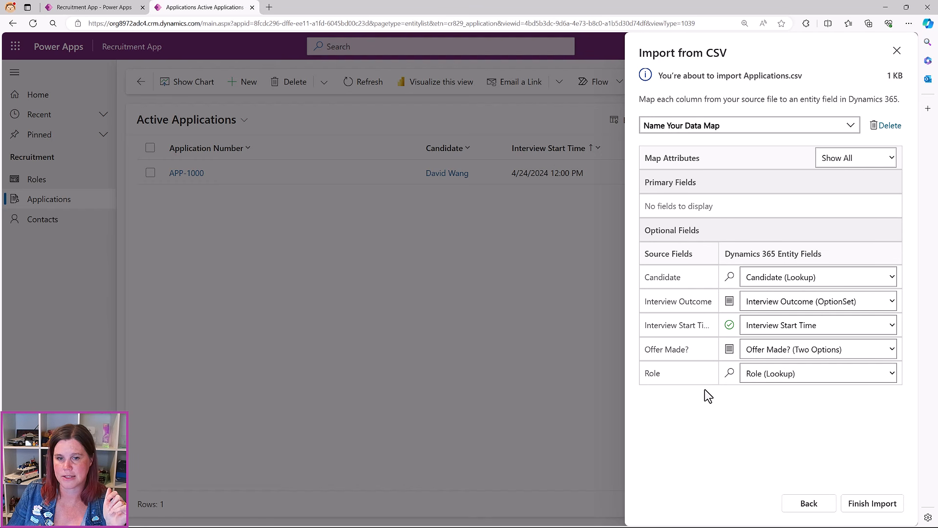
left_click(728, 351)
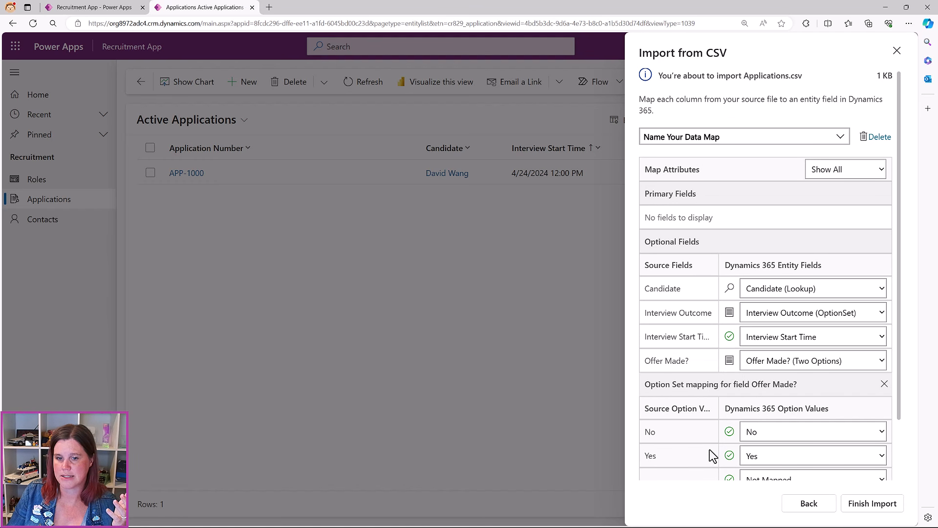
scroll(734, 439, "down", 2)
left_click(814, 437)
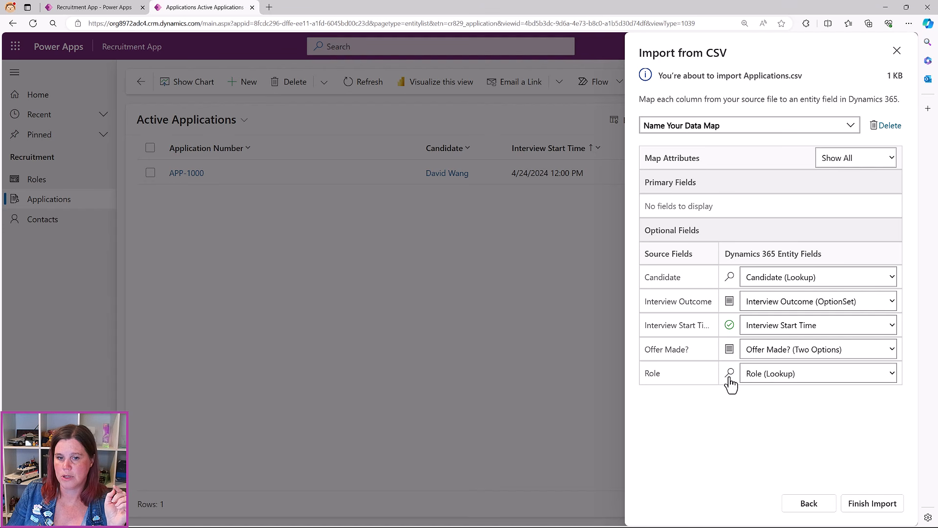
left_click(730, 374)
scroll(713, 391, "down", 1)
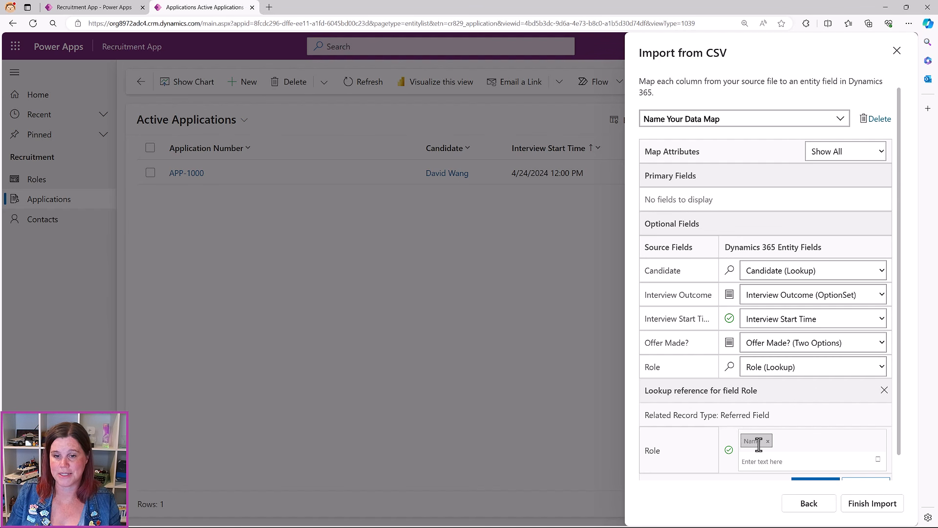
Match the Candidate lookup to contacts by Email instead of Full Name, then finish the Applications.csv import
left_click(729, 271)
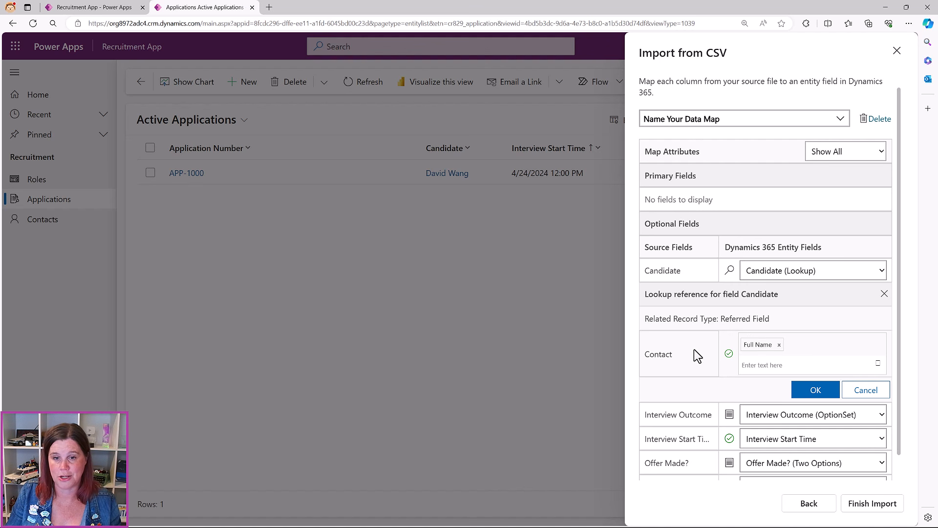
left_click(777, 345)
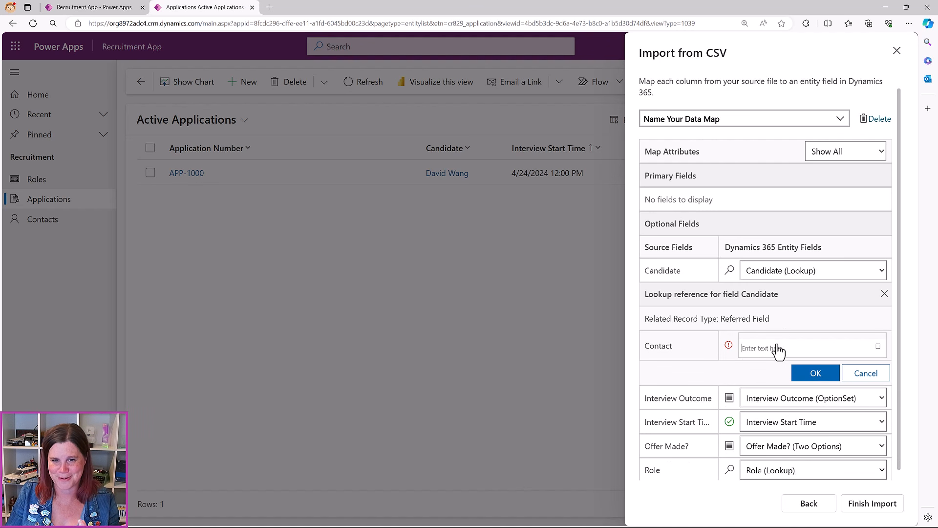
left_click(763, 345)
type("emai")
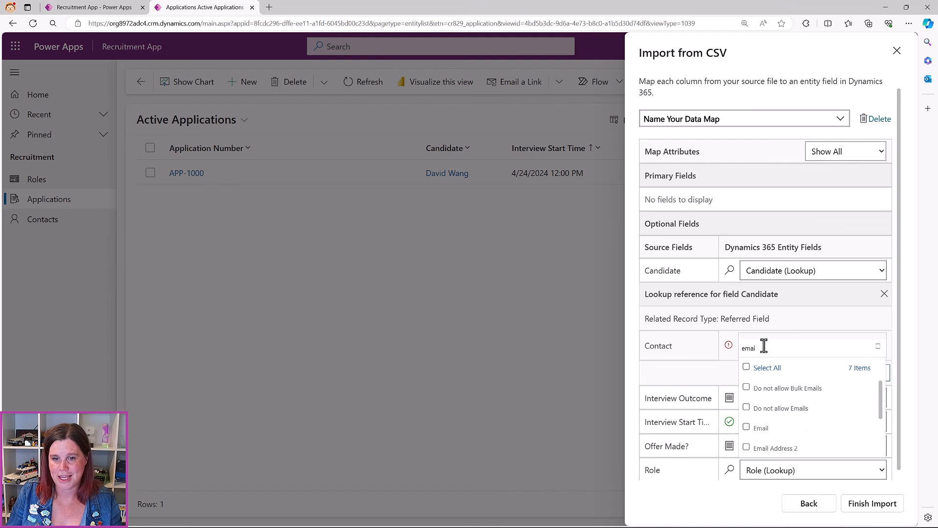
left_click(746, 426)
left_click(708, 401)
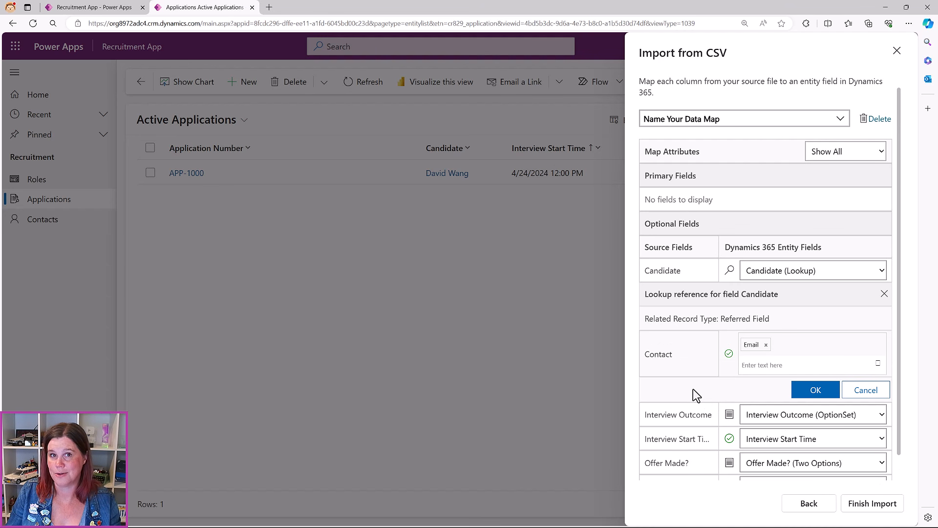
left_click(804, 392)
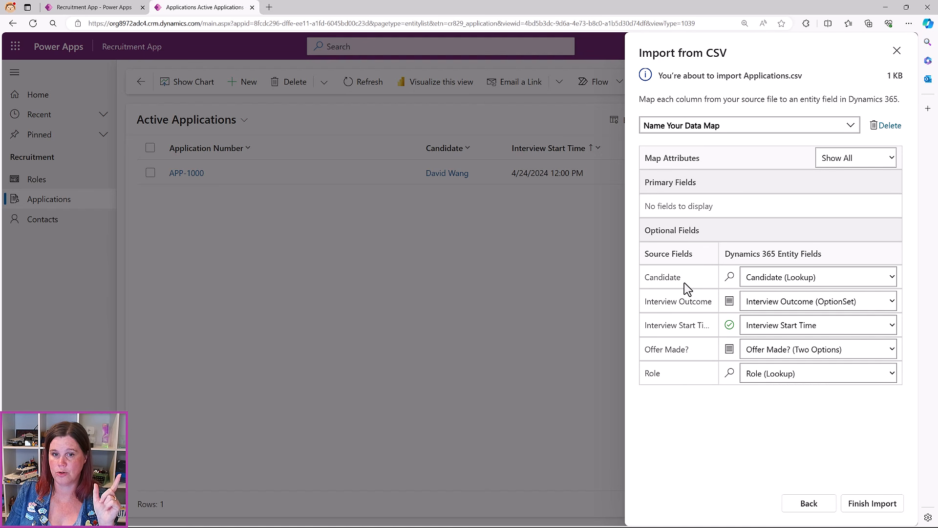
left_click(869, 503)
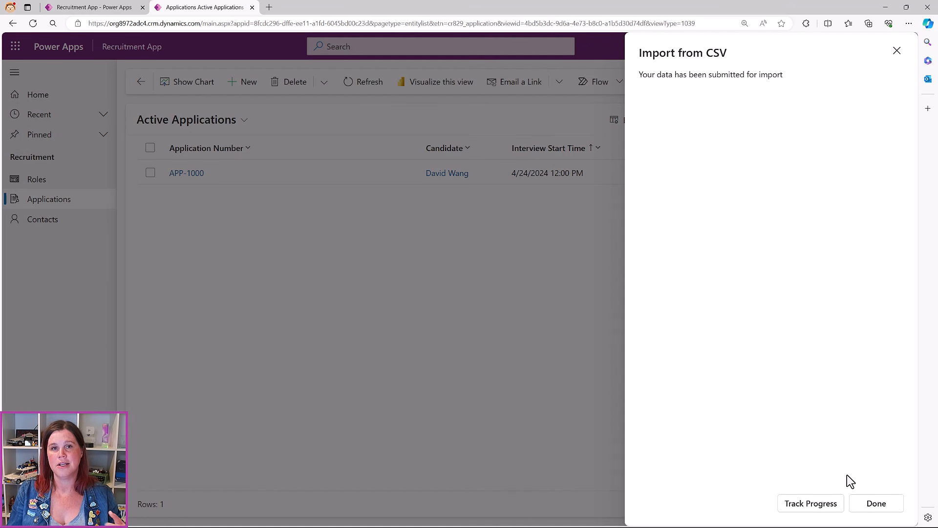
Close the import panel and refresh Active Applications until all 22 rows, including APP-1010 to APP-1021, appear
left_click(876, 504)
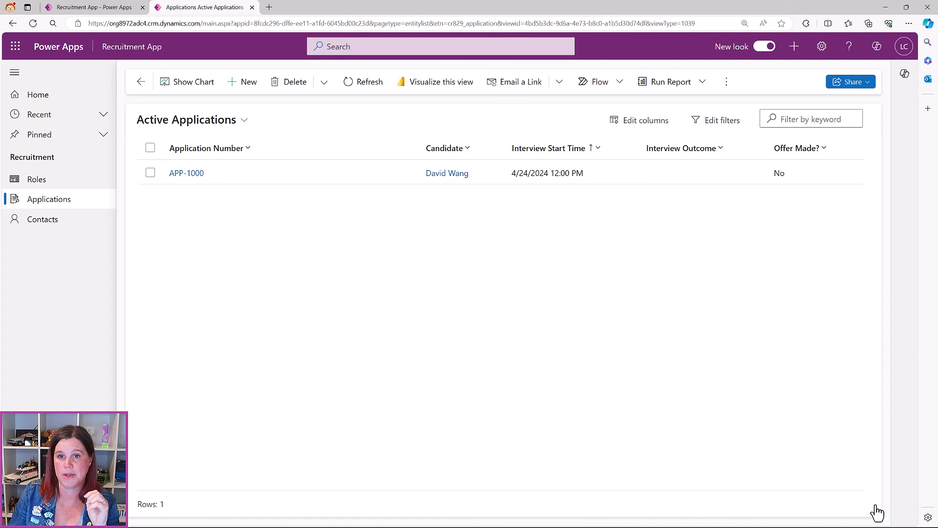
left_click(360, 82)
left_click(366, 82)
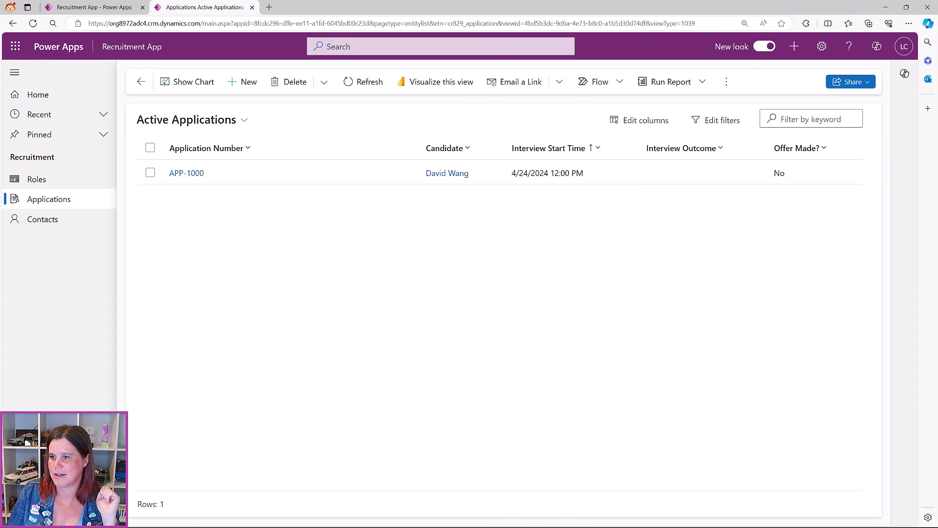
left_click(359, 84)
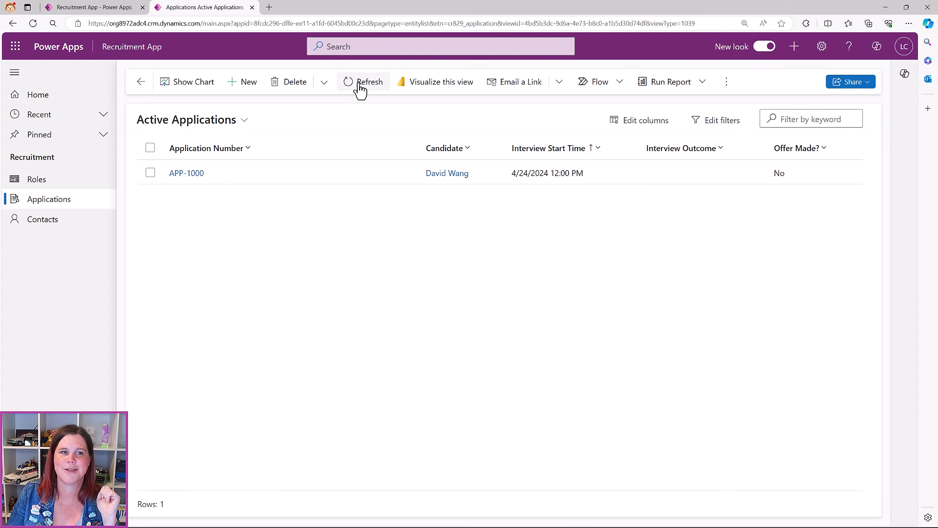
left_click(350, 86)
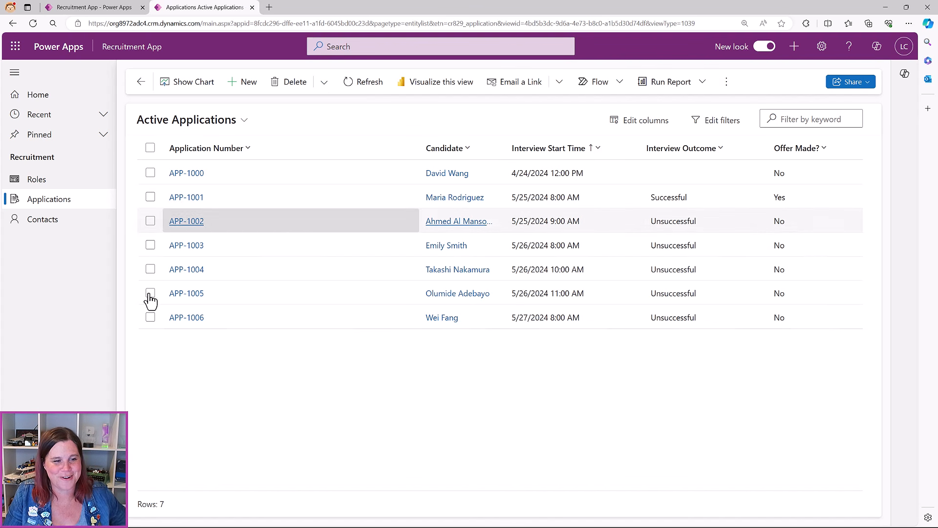
left_click(355, 82)
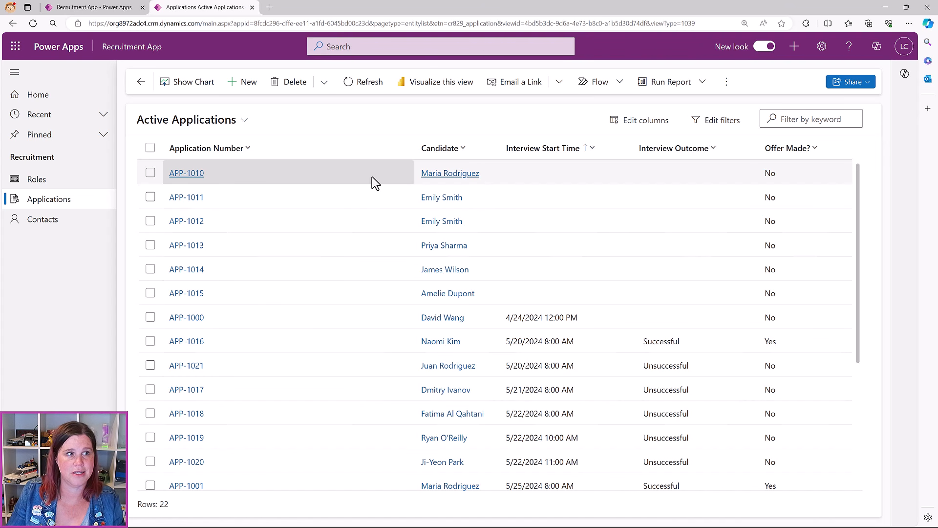
Open the Application table's Active Applications view in the solution's view editor
left_click(92, 7)
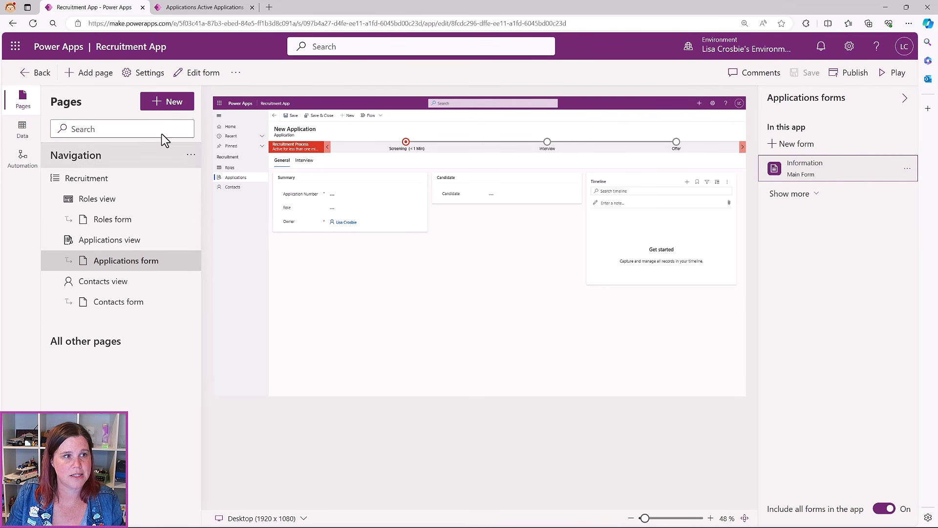
left_click(37, 73)
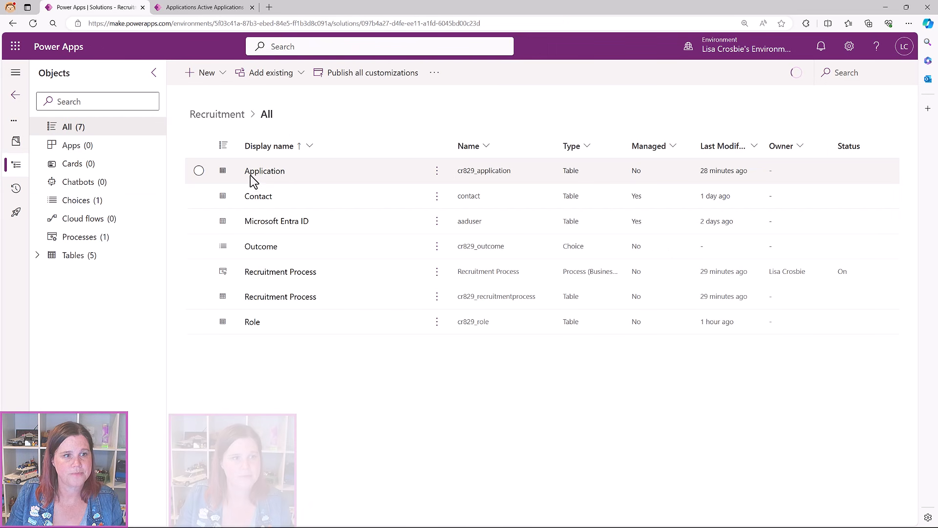
left_click(251, 177)
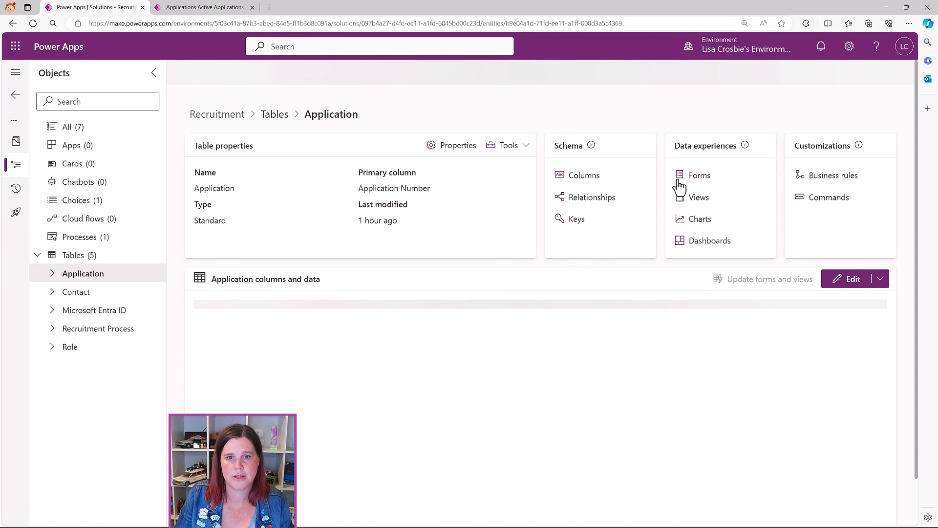
left_click(699, 198)
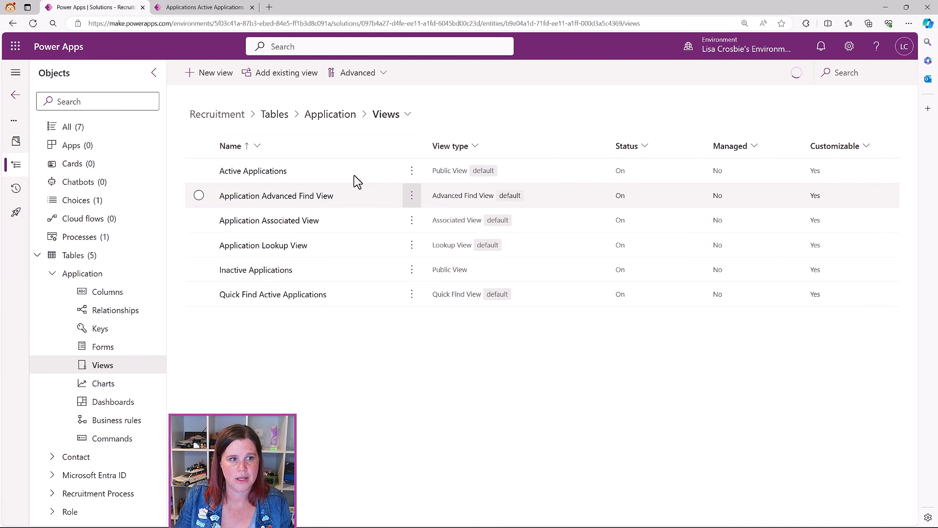
left_click(256, 172)
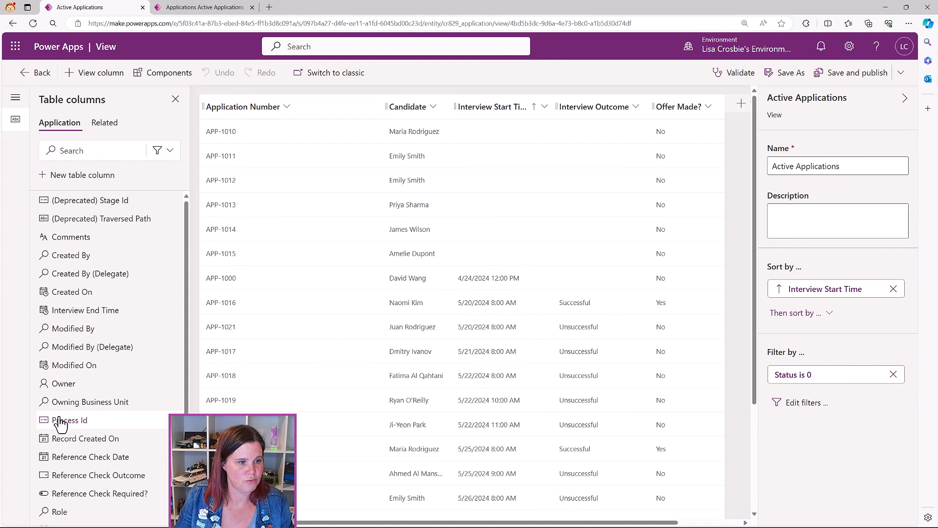
Add a wide Role column after a narrowed Application Number column, then save and publish the view
left_click_drag(61, 510, 355, 102)
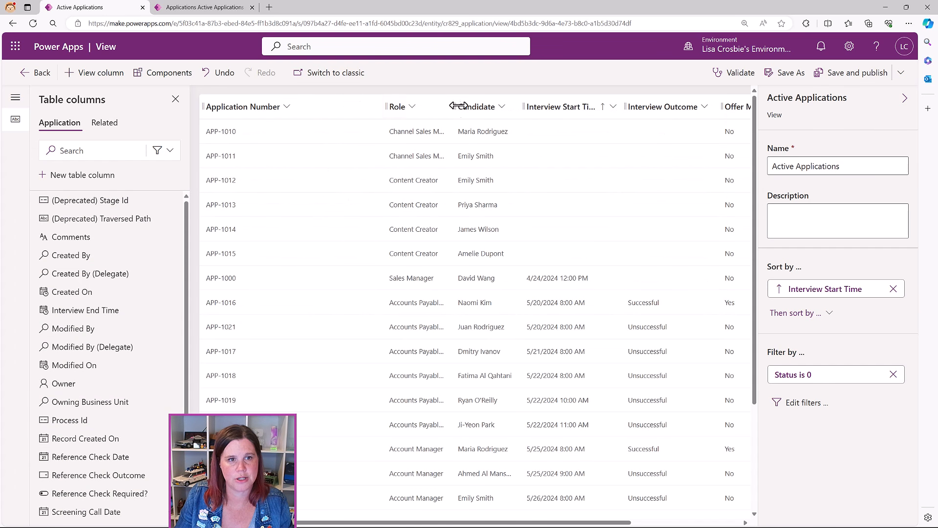
left_click_drag(385, 107, 325, 105)
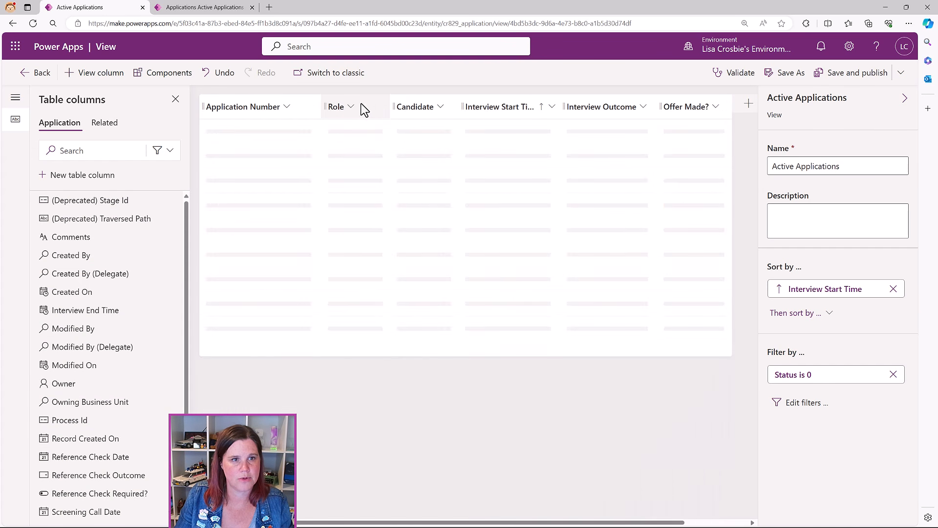
left_click_drag(389, 103, 444, 104)
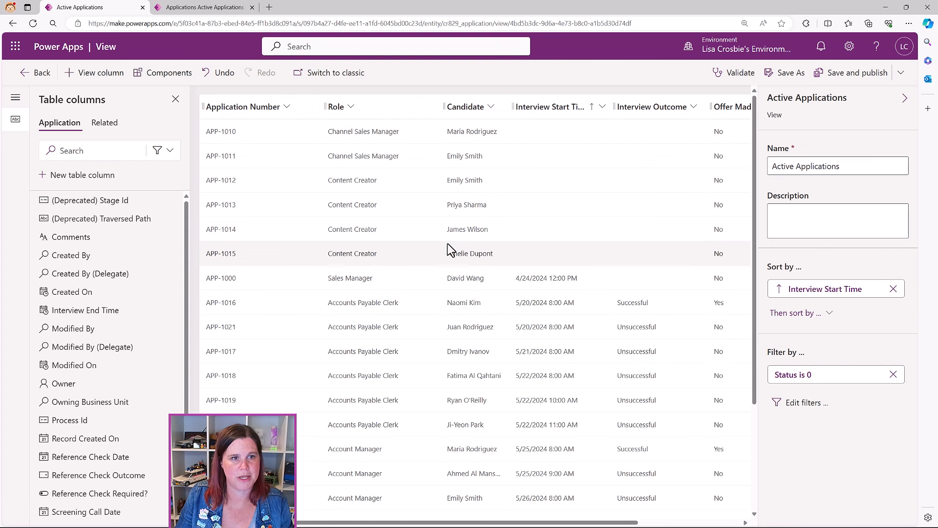
left_click(856, 73)
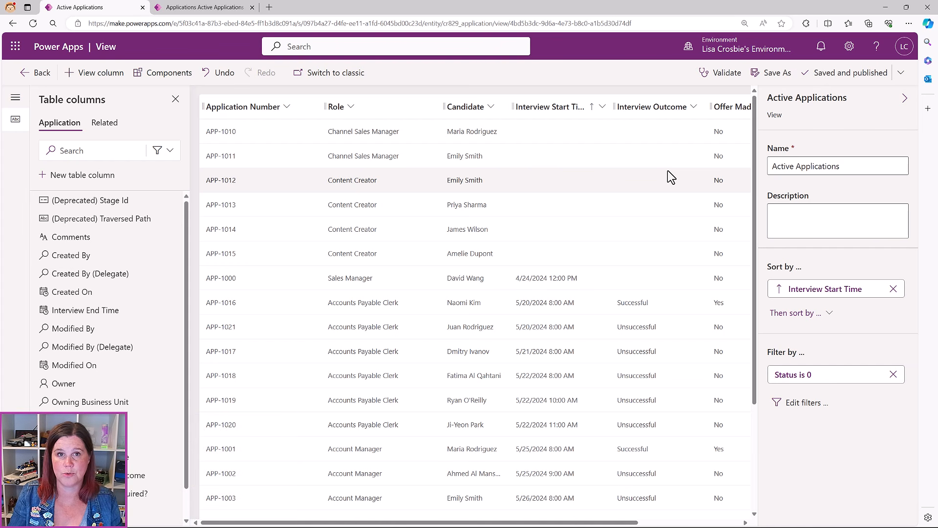
left_click(193, 7)
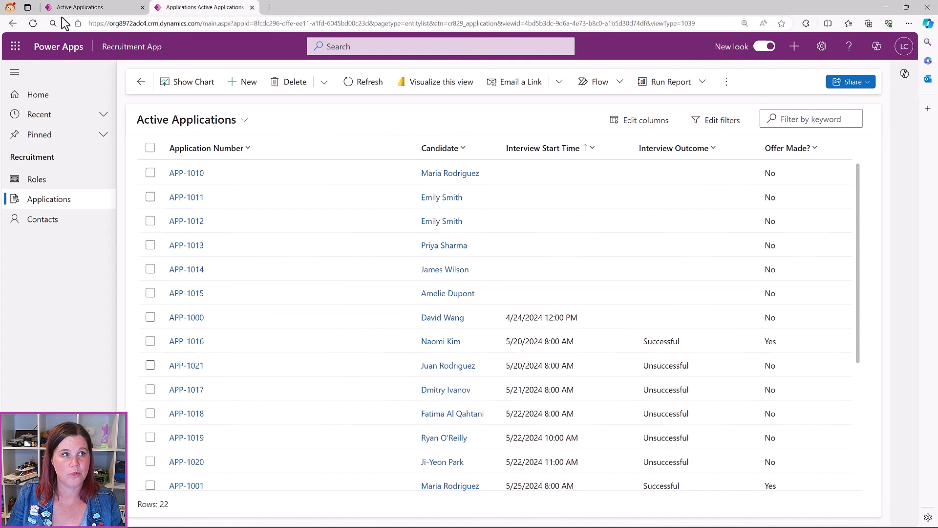
Reload the running Recruitment App so Active Applications shows the published Role column
left_click(33, 23)
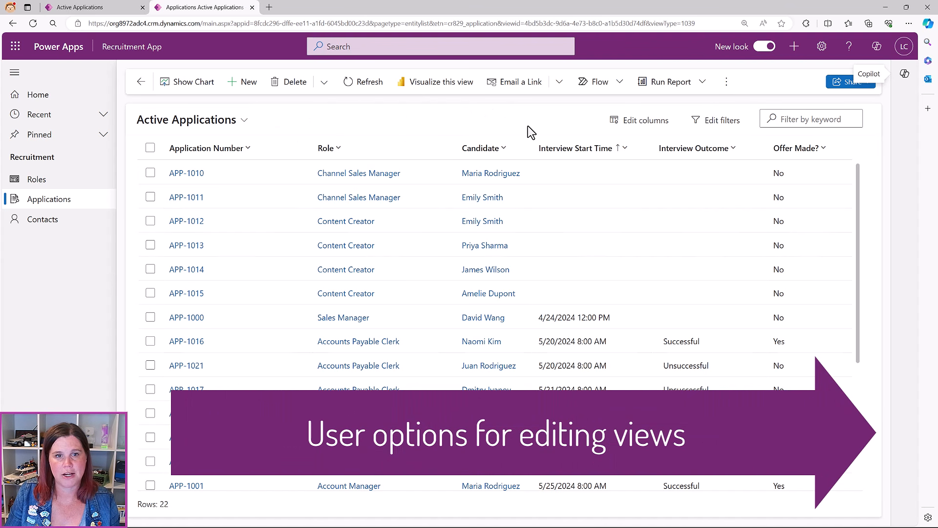
Sort applications newest interview first and filter Interview Outcome to Successful
left_click(564, 156)
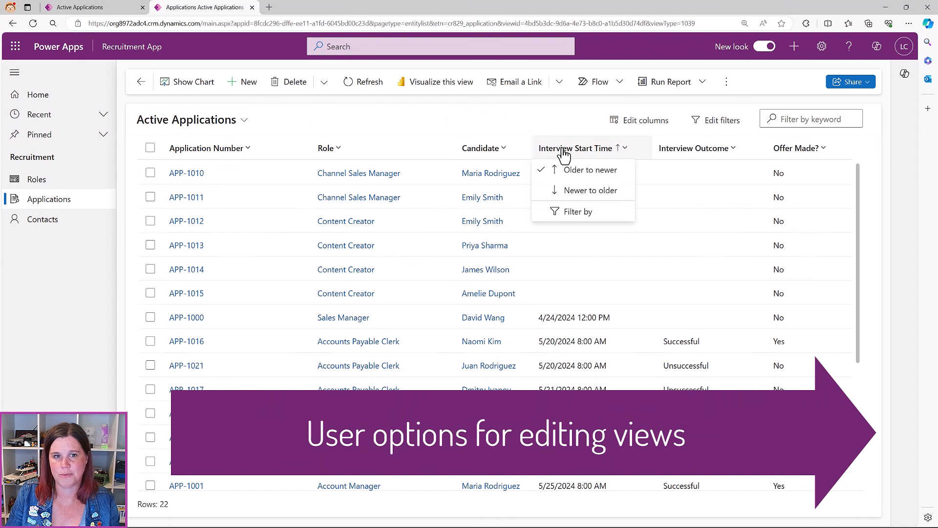
left_click(571, 188)
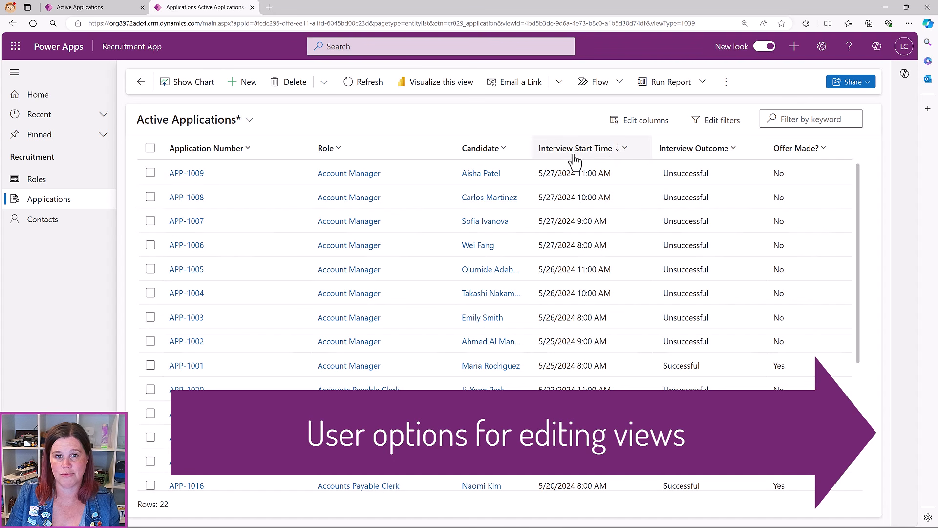
left_click(697, 150)
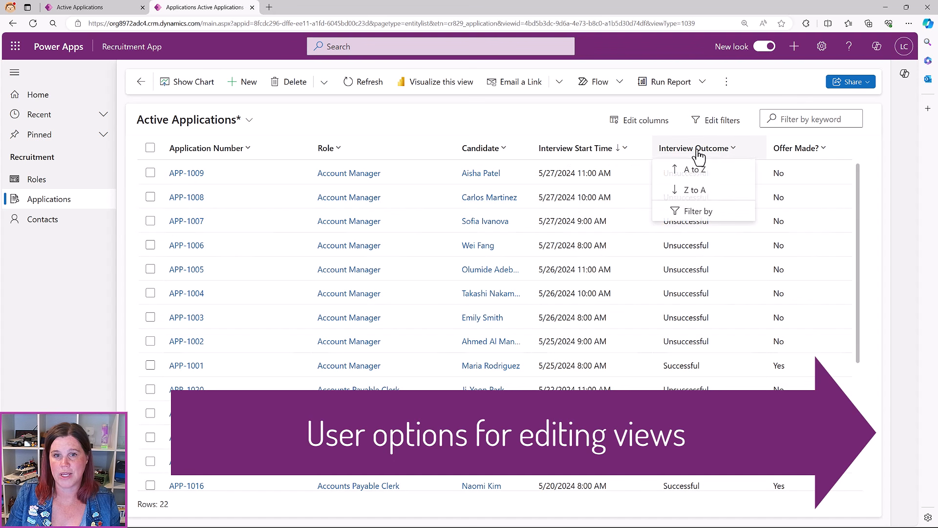
left_click(699, 211)
left_click(700, 232)
left_click(674, 250)
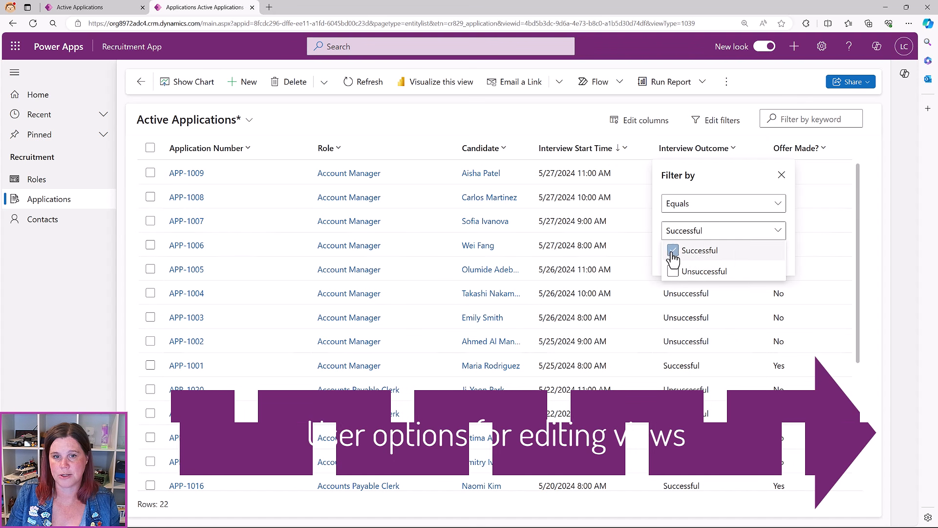
left_click(656, 256)
left_click(756, 268)
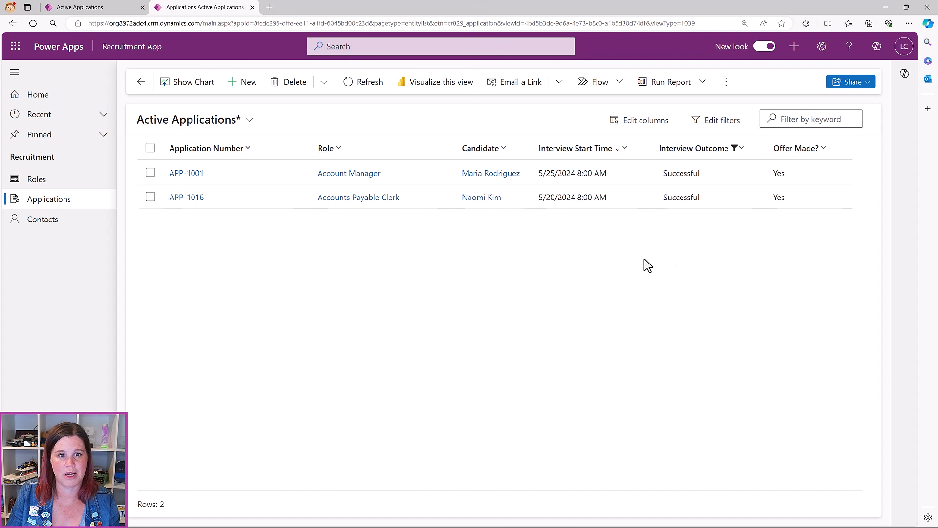
Re-sort by oldest interview first, clear the outcome filter, and go to the Roles list
left_click(600, 151)
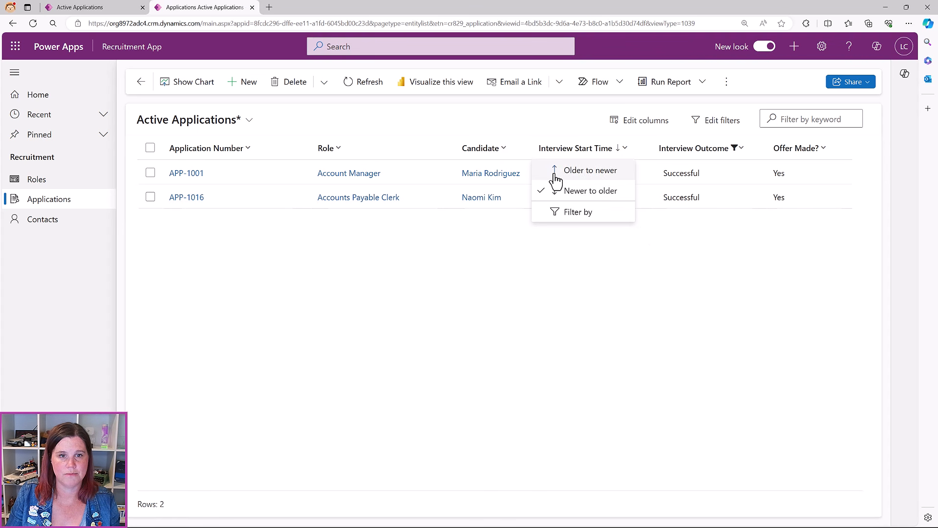
left_click(558, 169)
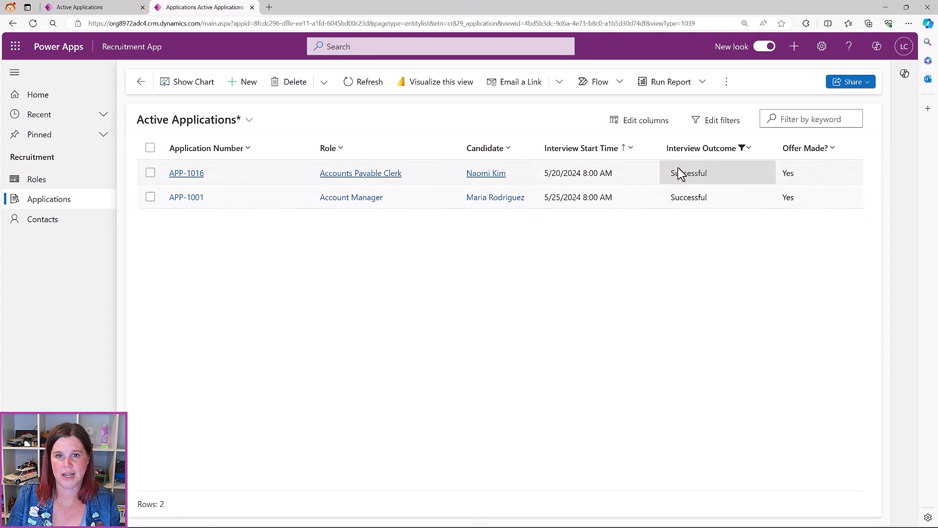
left_click(743, 152)
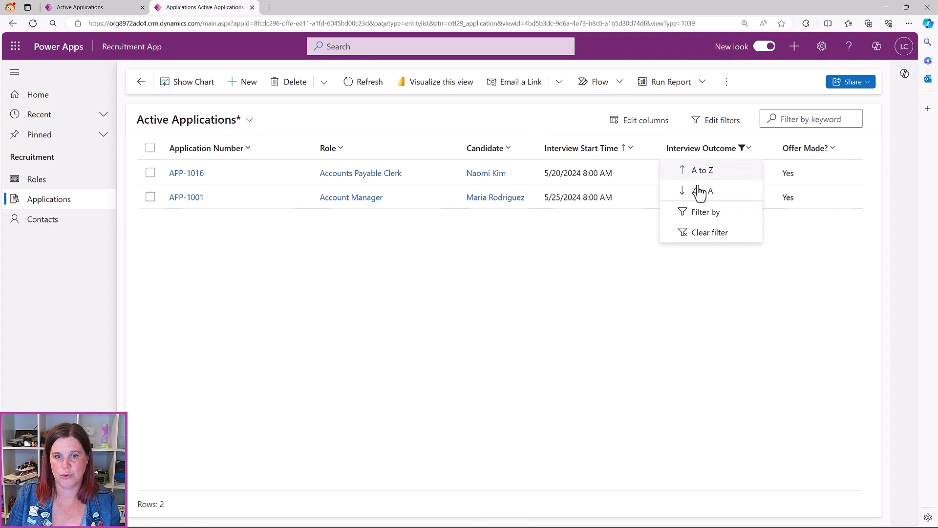
left_click(704, 236)
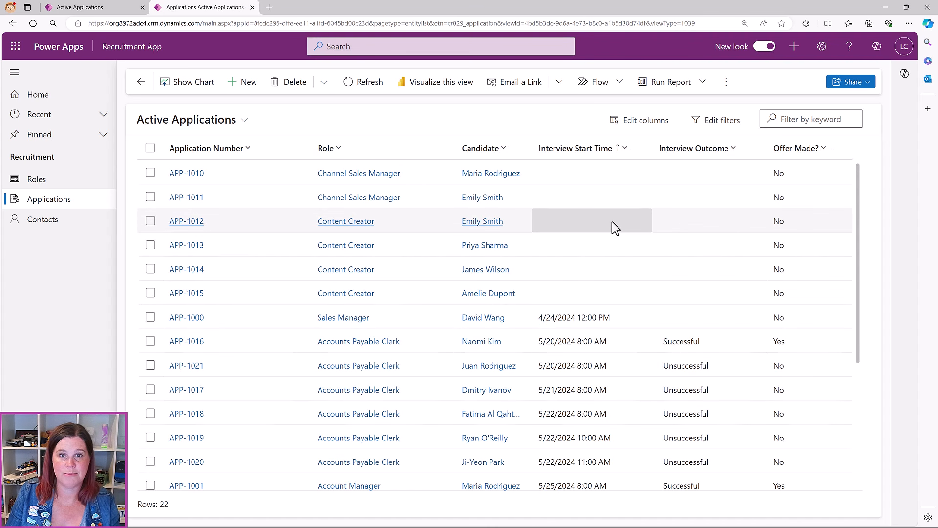
left_click(39, 180)
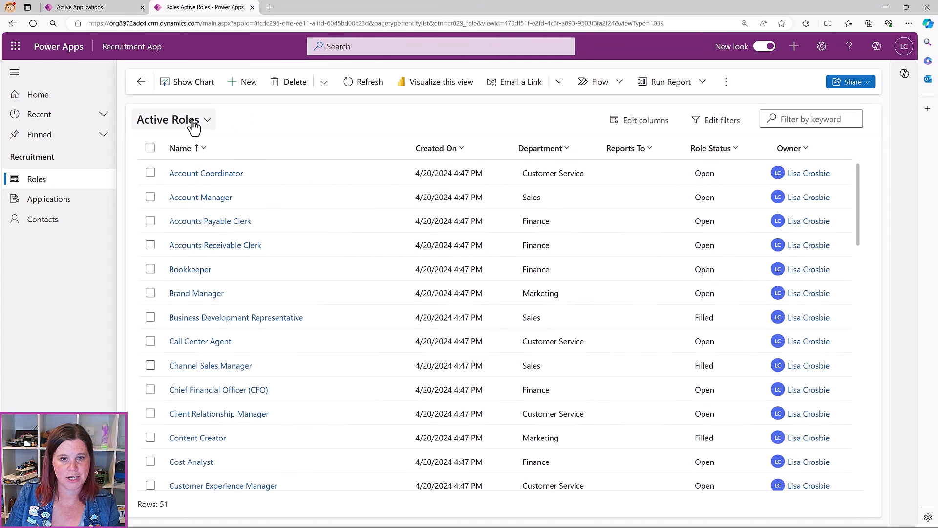
Keep the Active Roles view and remove the Reports To and Created On columns
left_click(189, 128)
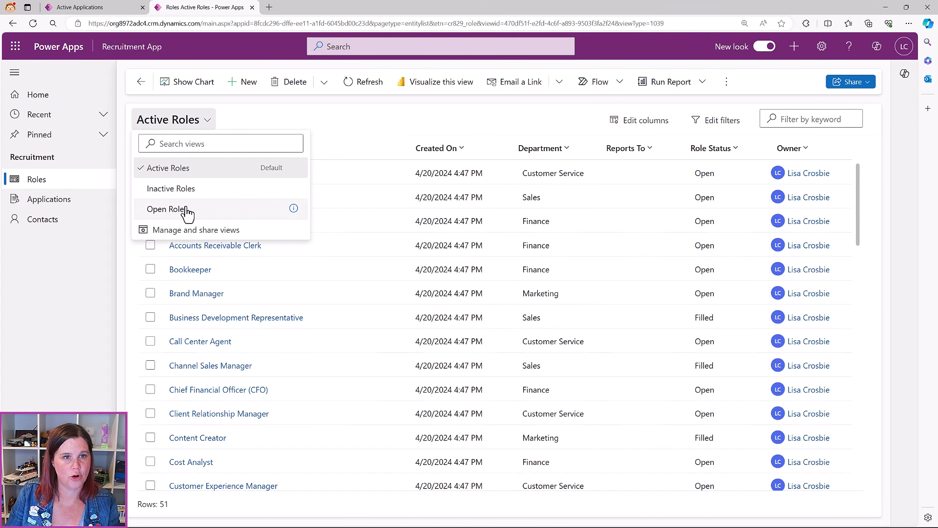
left_click(300, 126)
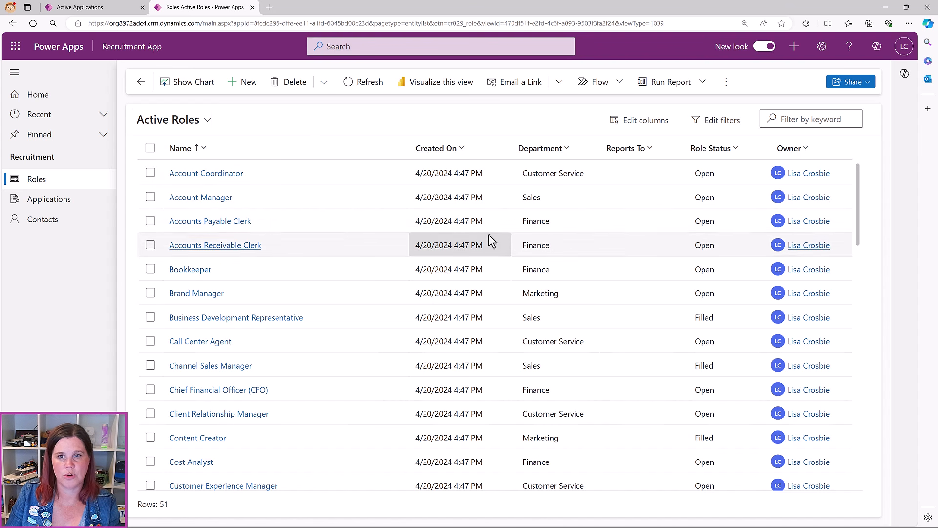
left_click(639, 125)
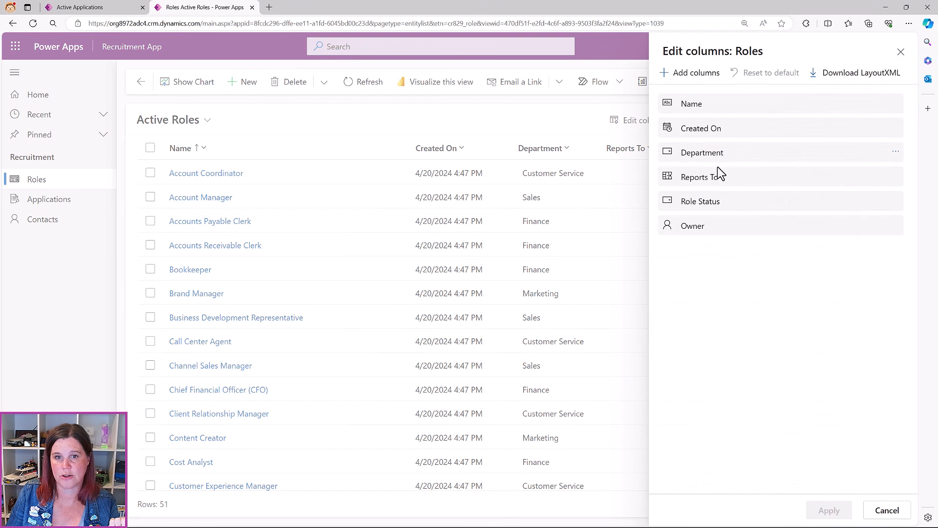
left_click(895, 179)
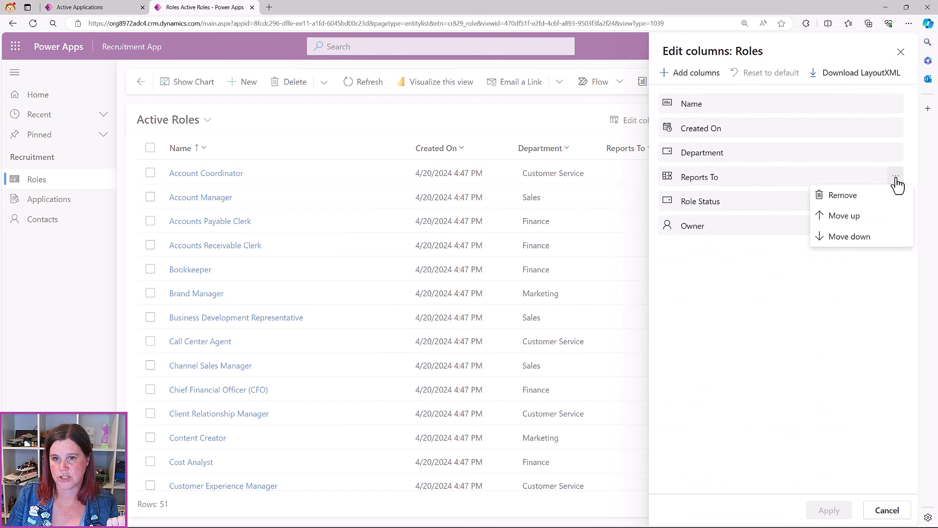
left_click(869, 198)
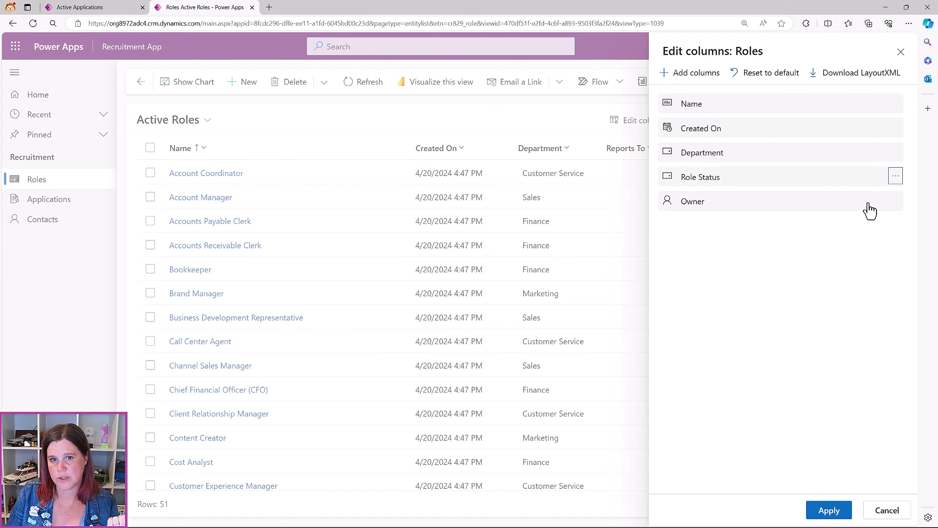
left_click(895, 128)
left_click(845, 148)
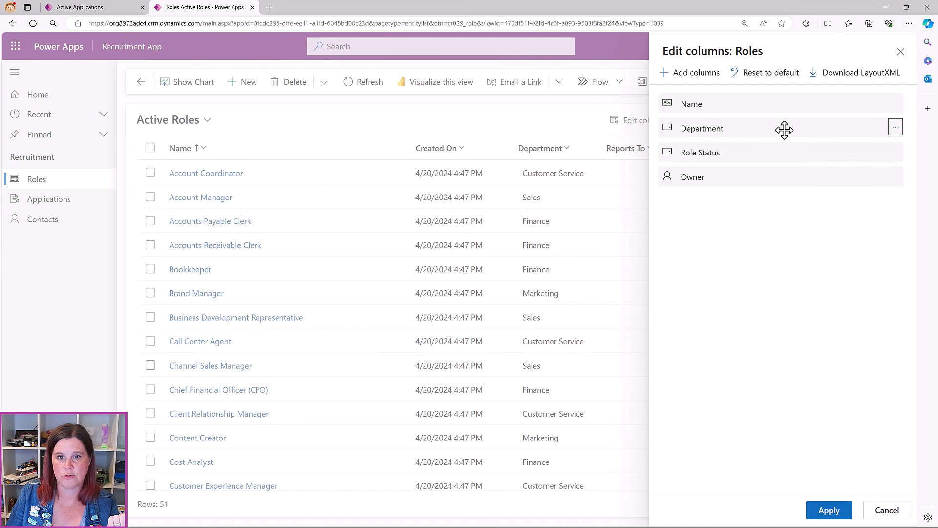
Add the Created By column and apply the column changes to the roles grid
left_click(693, 72)
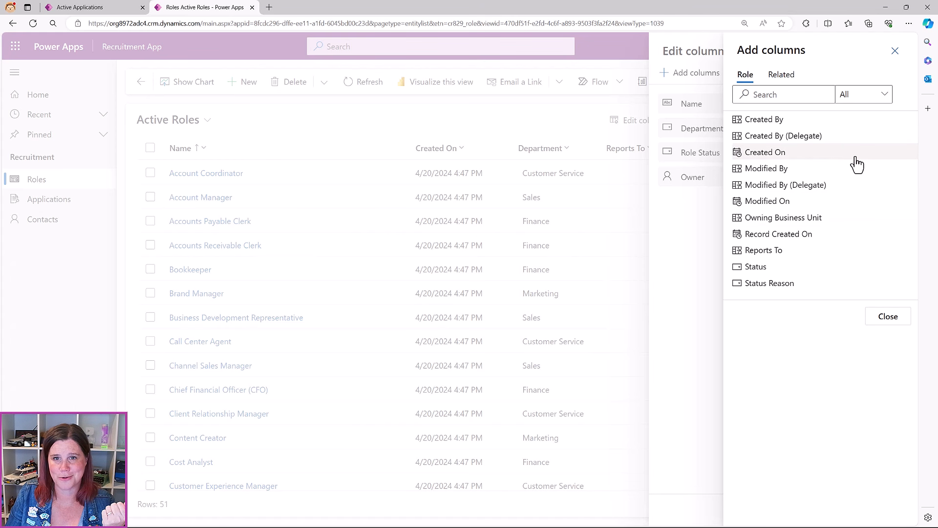
left_click(849, 123)
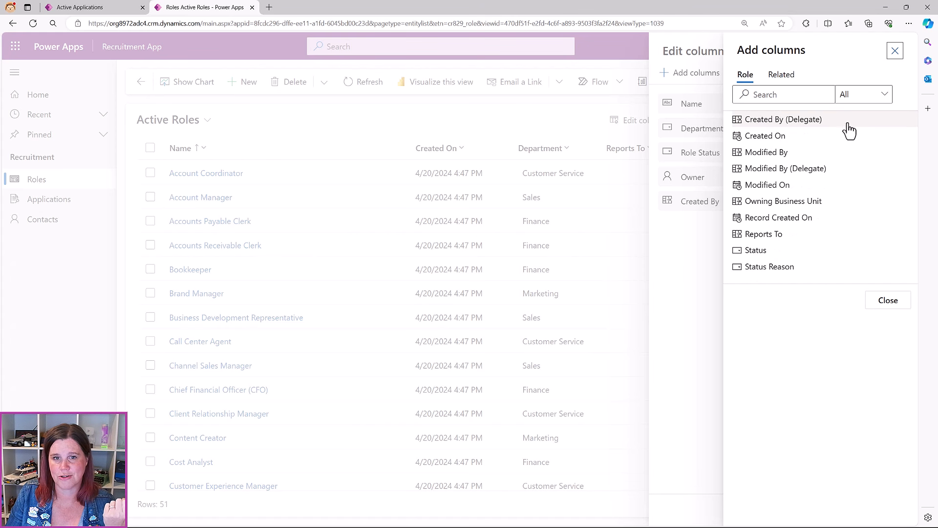
left_click(887, 303)
left_click(833, 511)
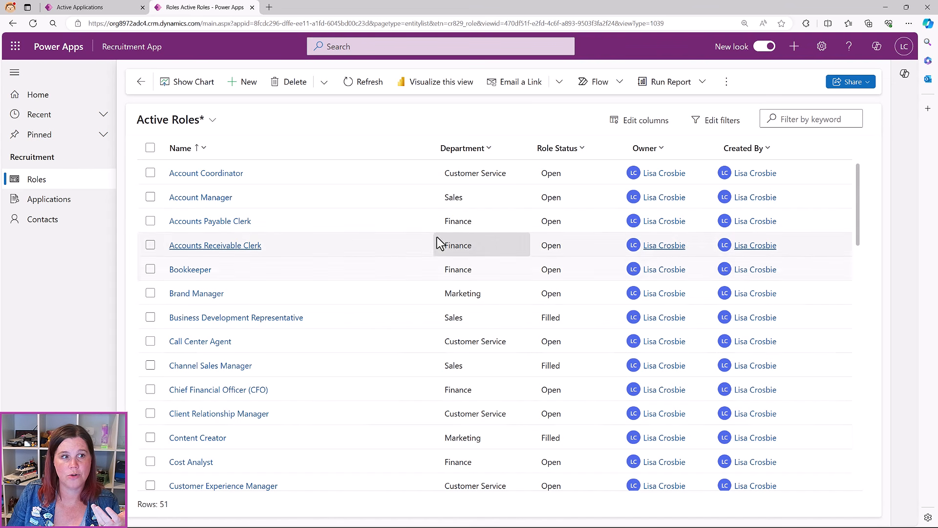
left_click(212, 121)
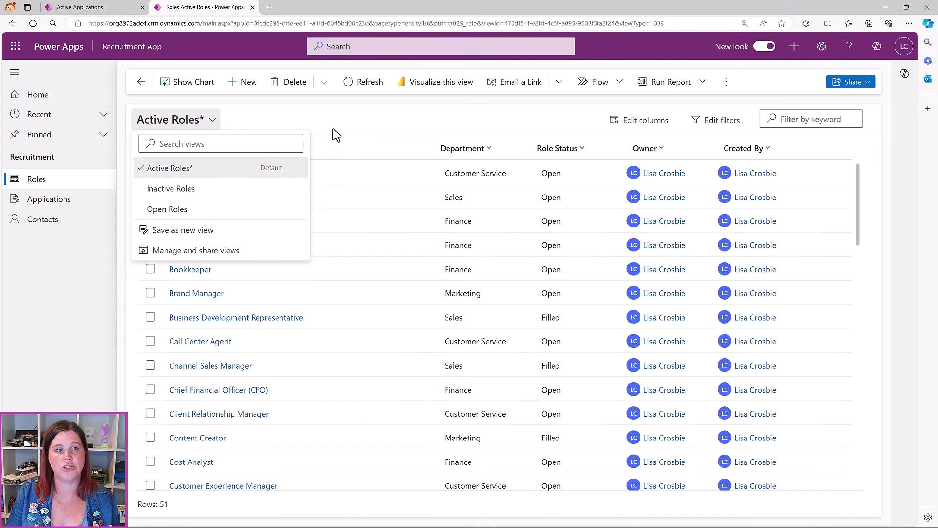
left_click(388, 119)
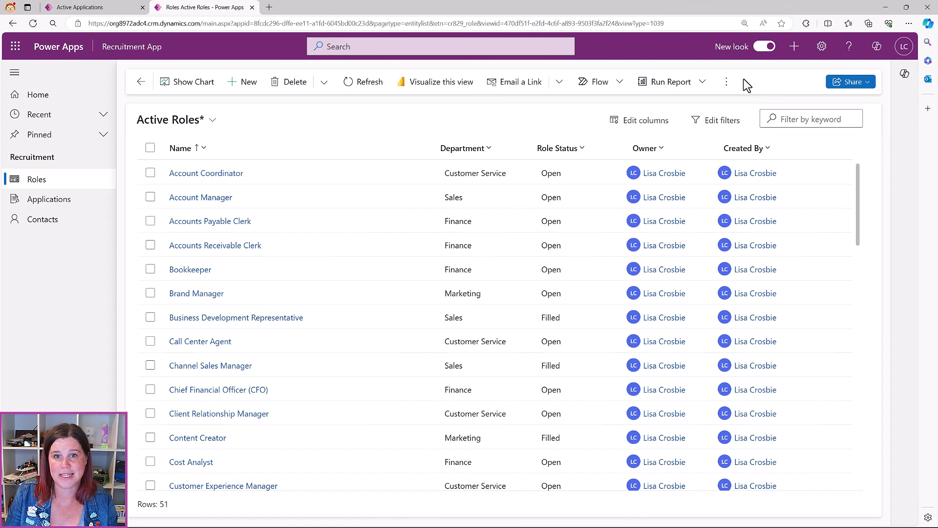
left_click(727, 83)
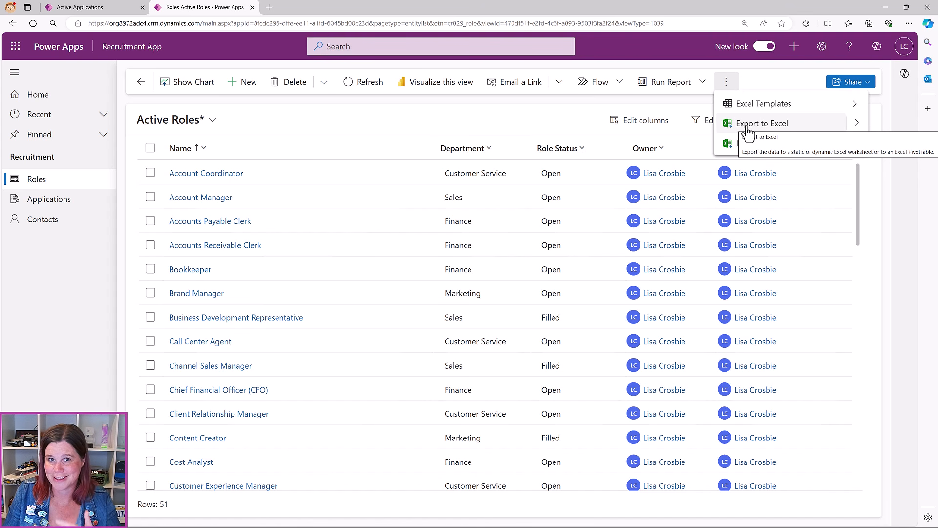
left_click(393, 126)
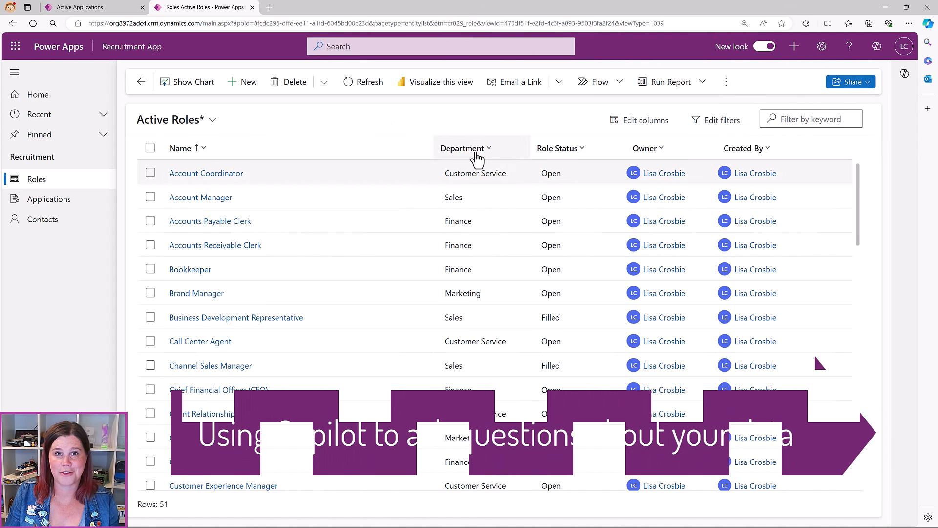
Ask Copilot "How many roles do we have in the Sales Department" by pasting the question into the chat
left_click(904, 73)
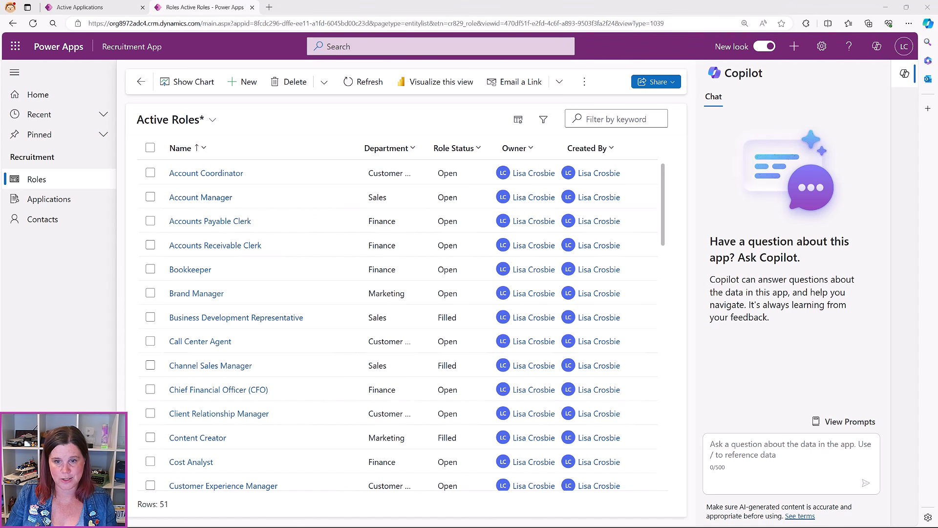
left_click(808, 450)
type("How many roles do we have in the Sales Department")
key("BackSpace")
key("BackSpace")
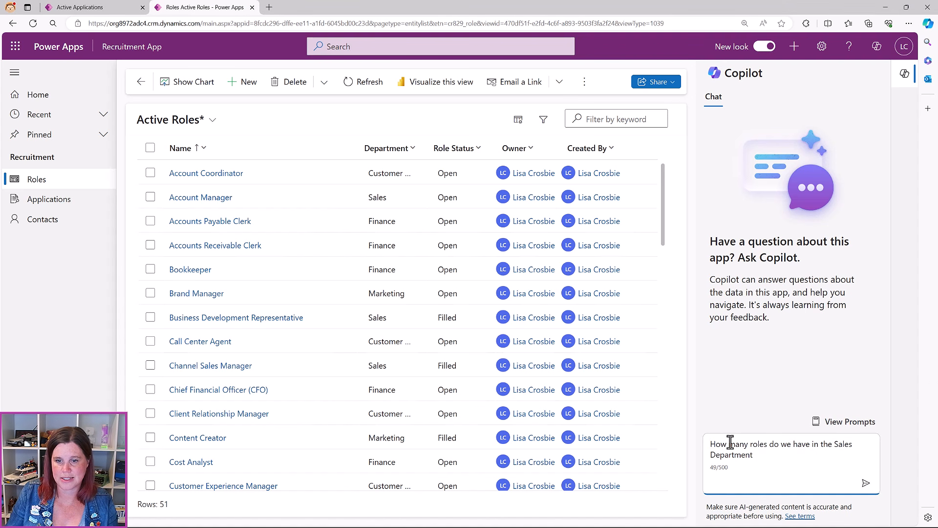
left_click(866, 482)
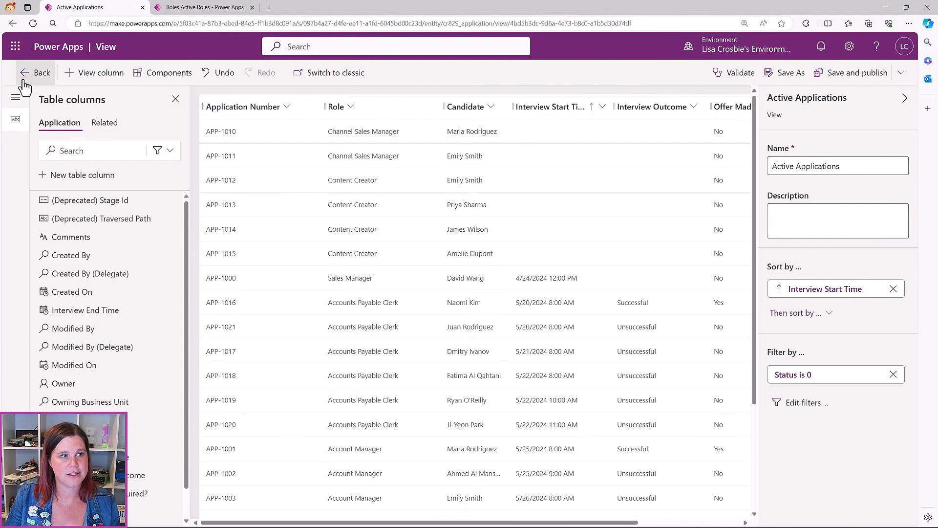
Return to the Application table's Views list
left_click(26, 72)
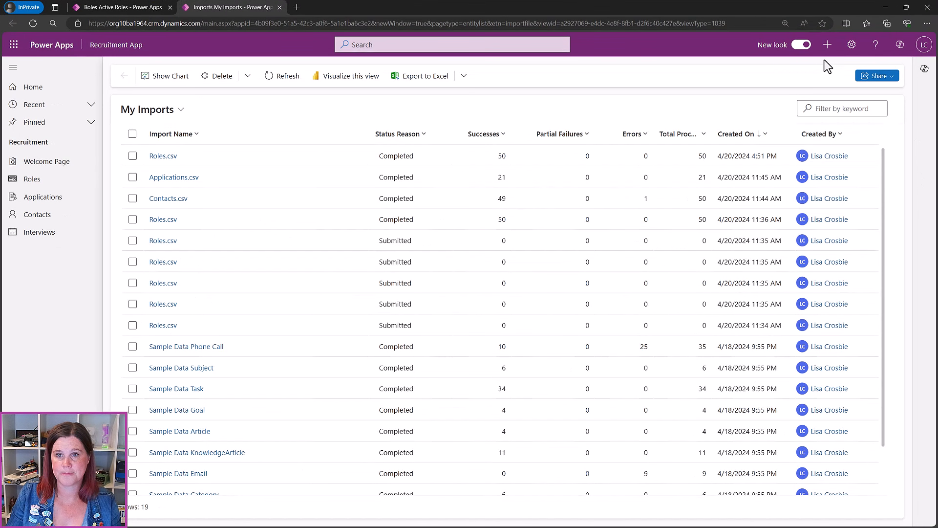
left_click(827, 46)
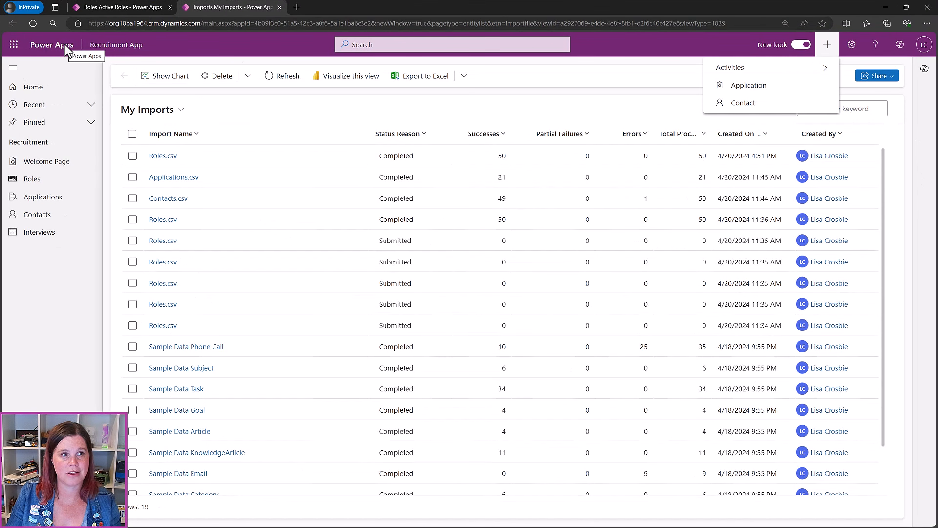
left_click(747, 89)
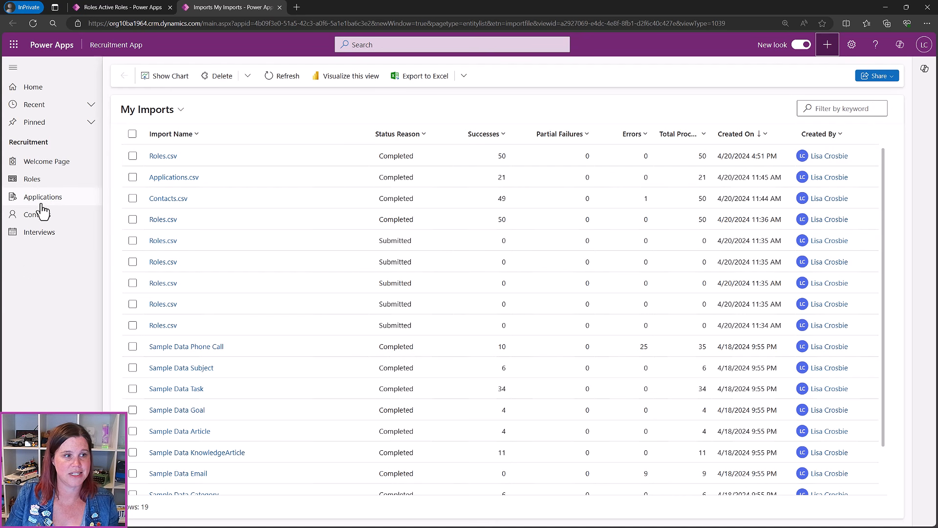
Try a quick-create Application record with Account Manager as Role, then cancel and discard it
left_click(826, 49)
left_click(745, 87)
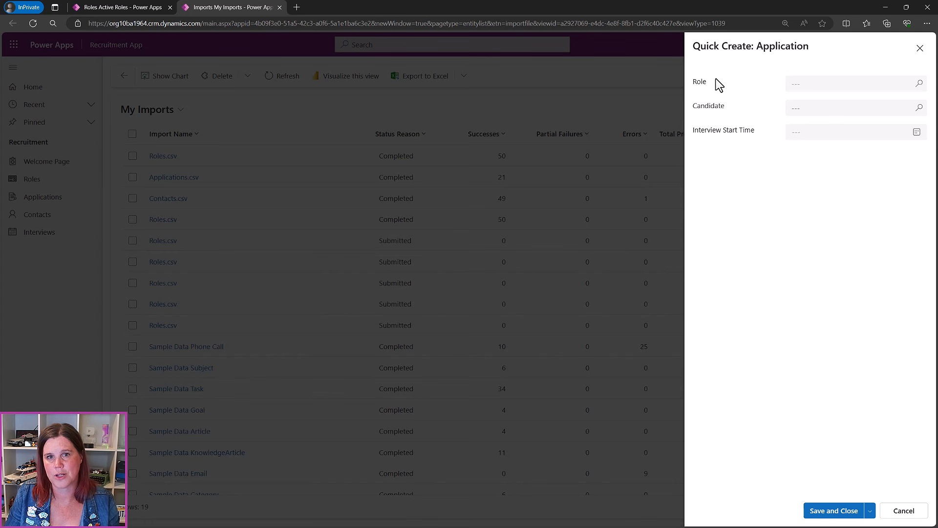
left_click(814, 84)
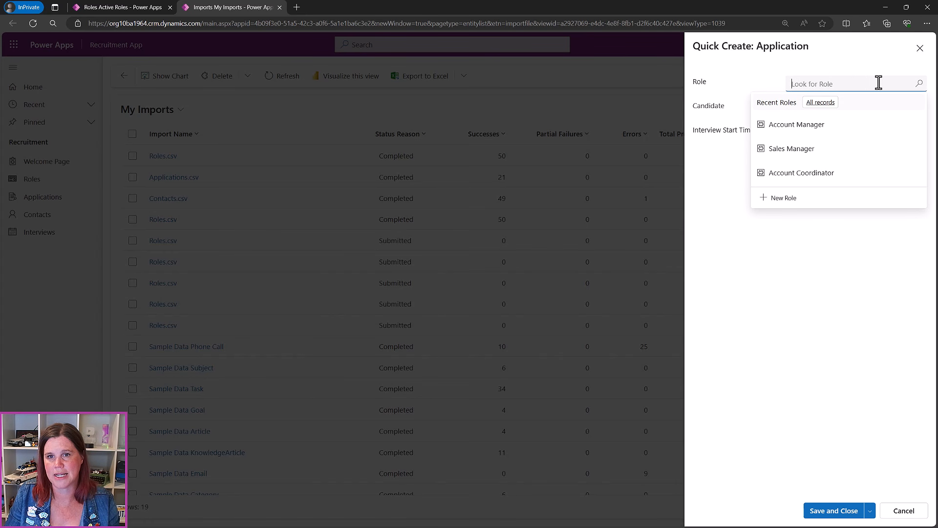
left_click(806, 125)
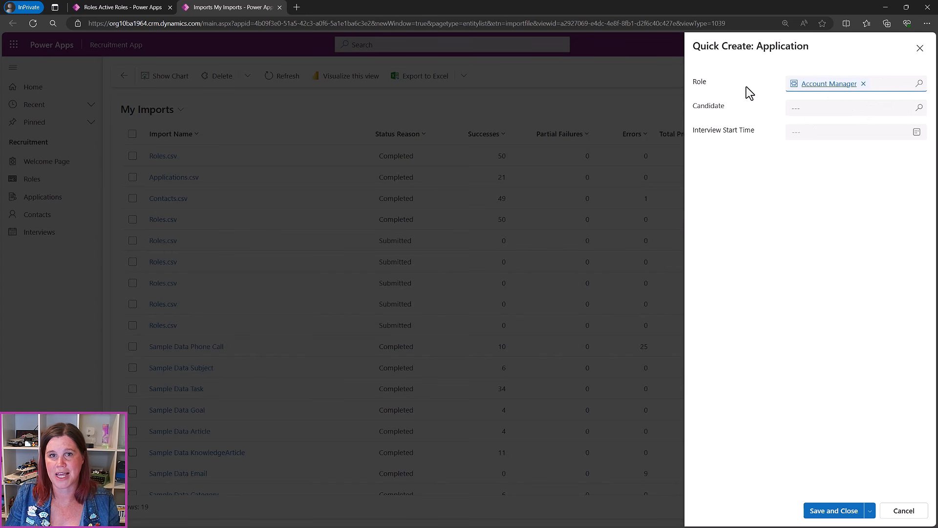
left_click(901, 512)
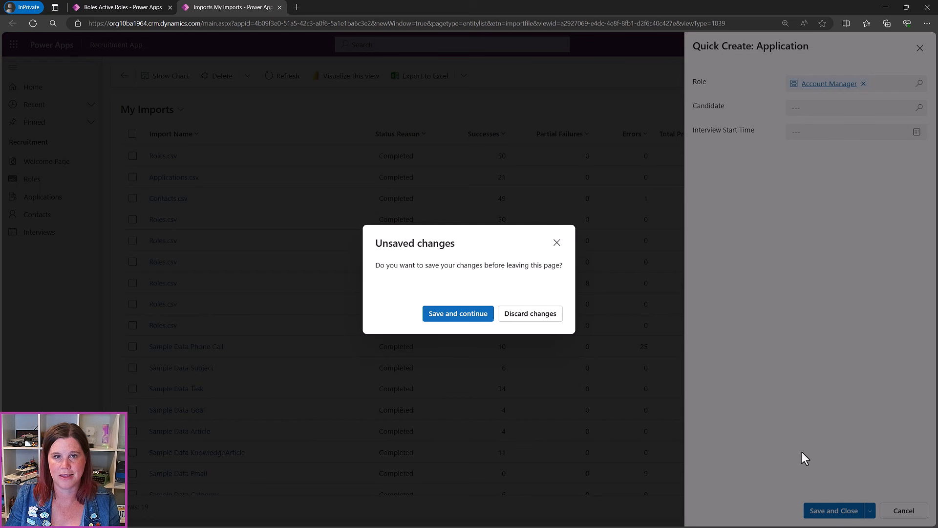
left_click(528, 319)
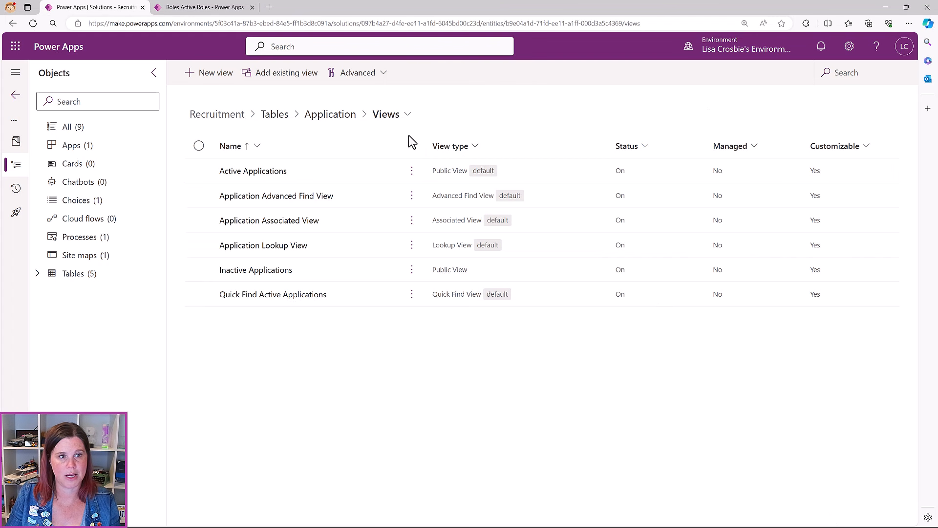
From the Application table overview, create a new Quick Create Form
left_click(335, 117)
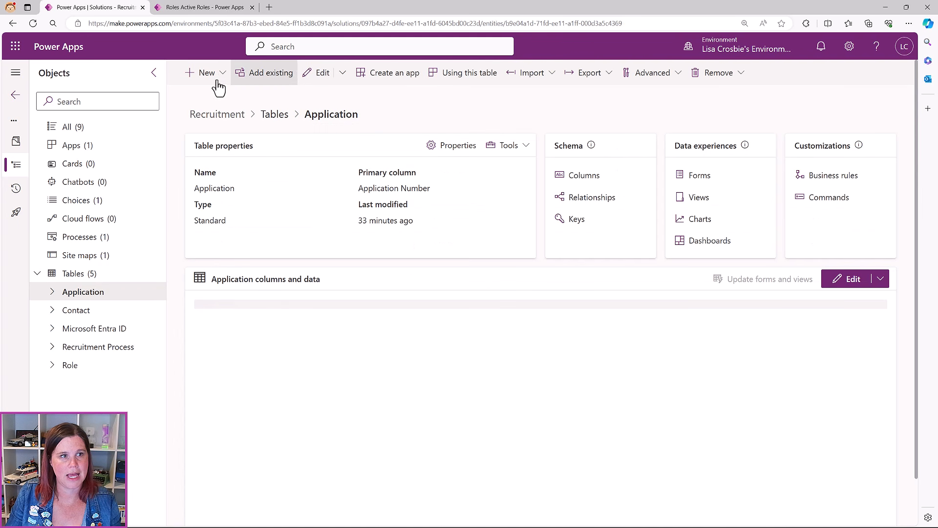
left_click(217, 76)
mouse_move(222, 203)
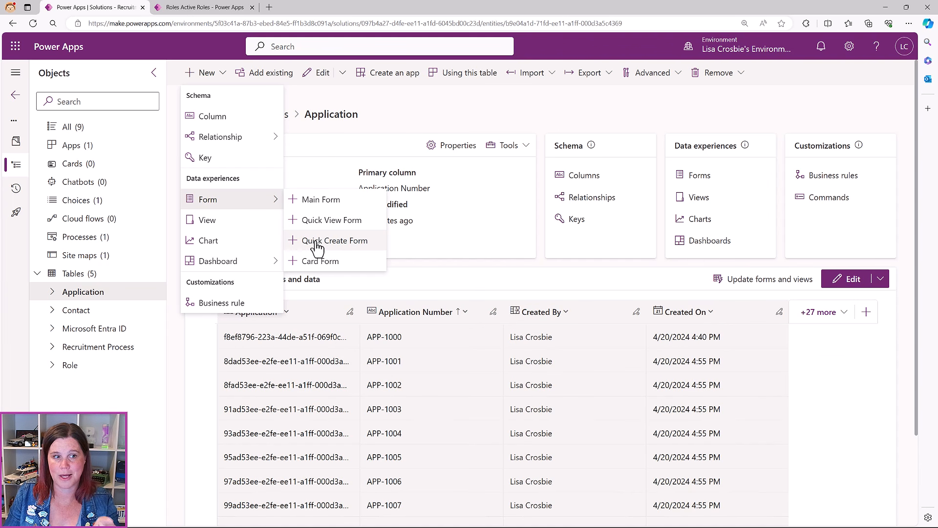
left_click(317, 249)
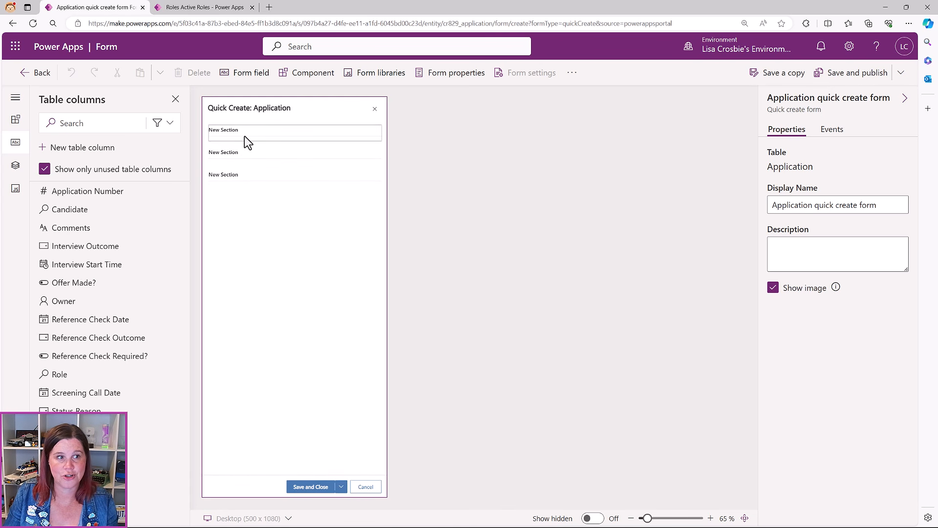
Add the Role, Candidate and Interview Start Time fields to the quick create form
left_click(246, 133)
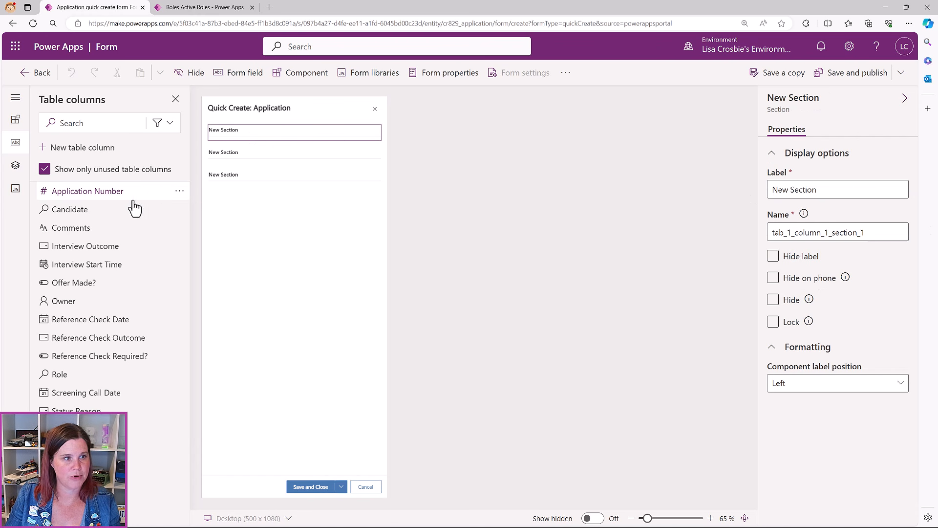
left_click(58, 375)
left_click(81, 210)
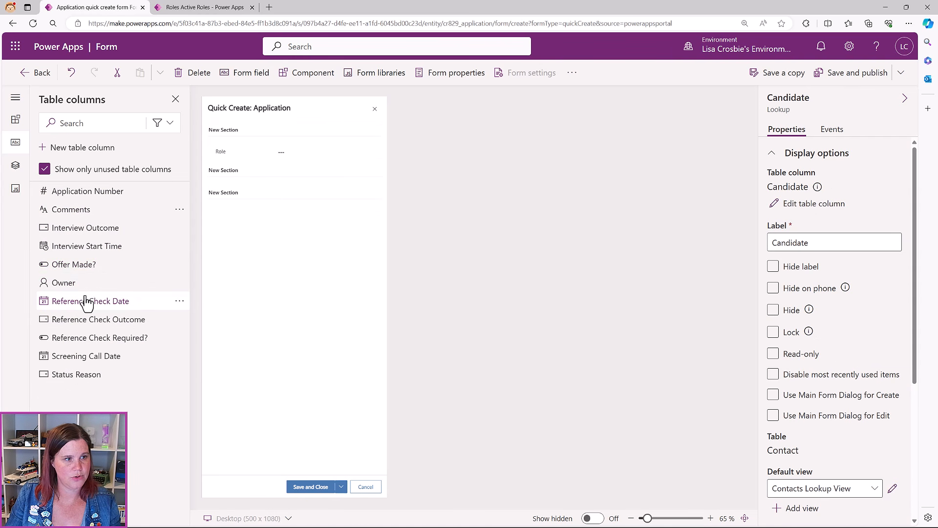
left_click(85, 246)
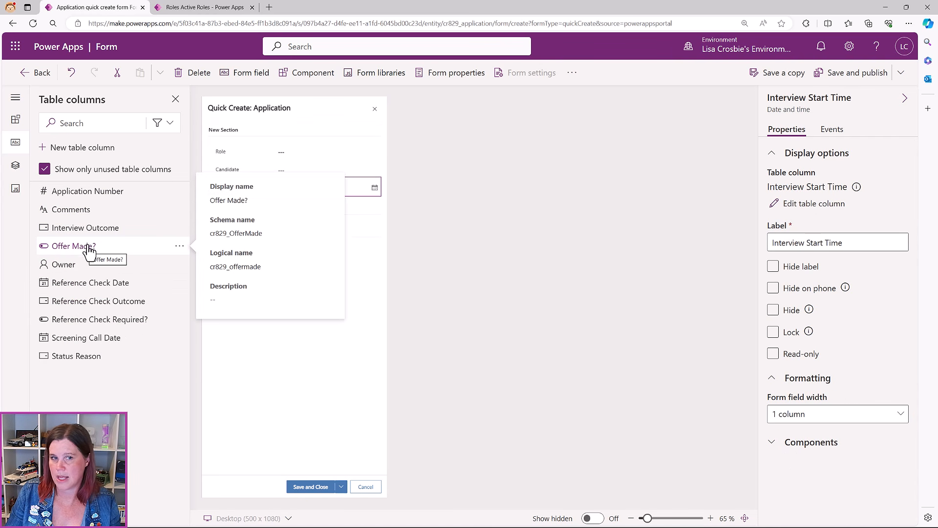
Hide the headings of the form's three sections
left_click(206, 140)
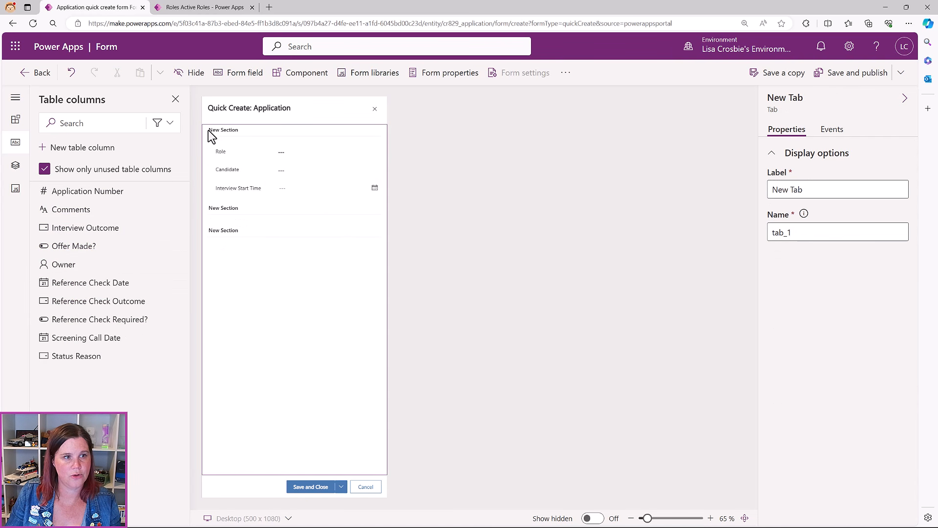
left_click(208, 148)
left_click(208, 134)
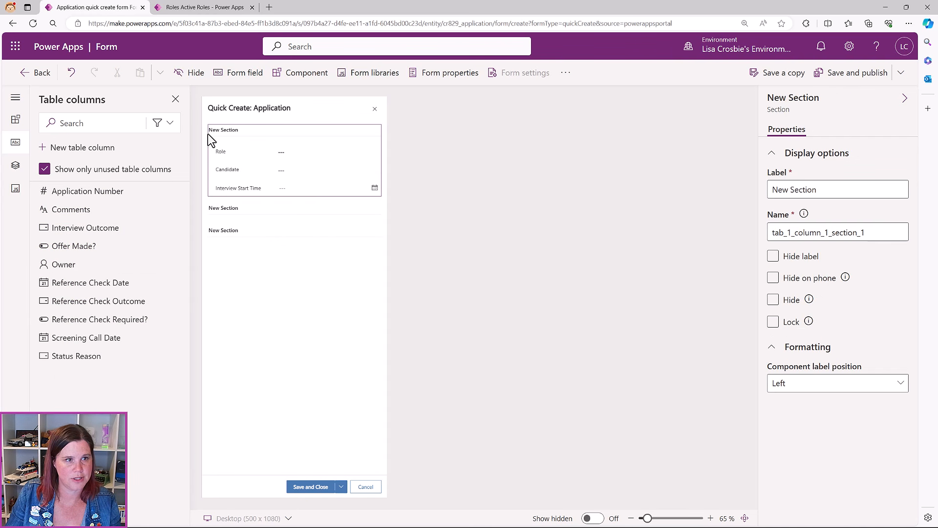
left_click(772, 255)
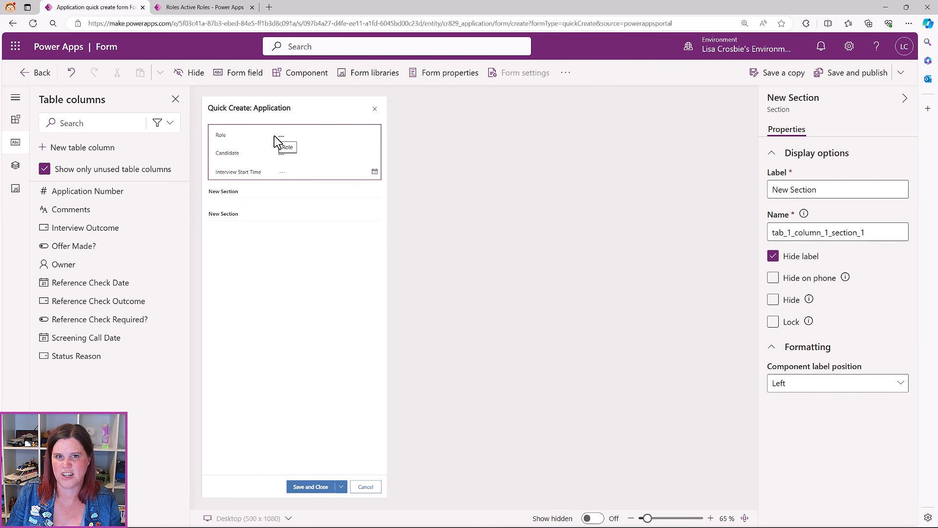
left_click(239, 192)
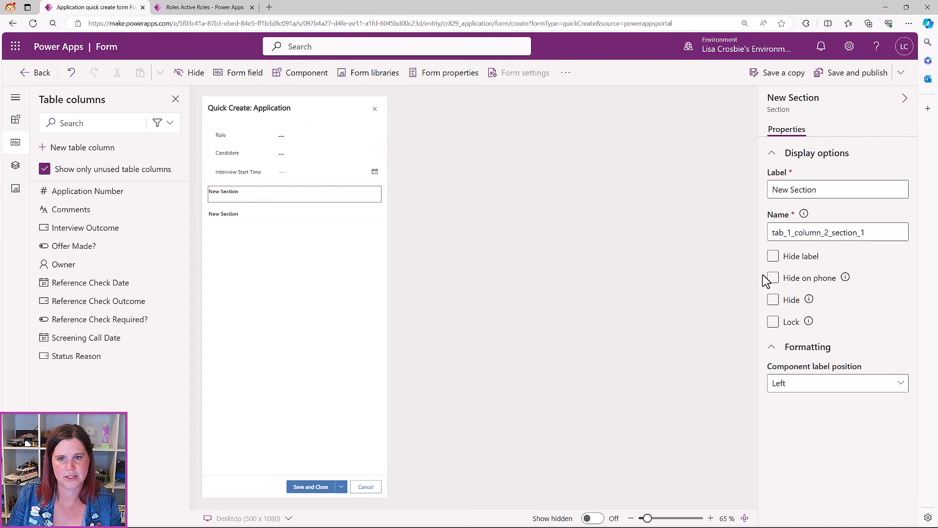
left_click(774, 259)
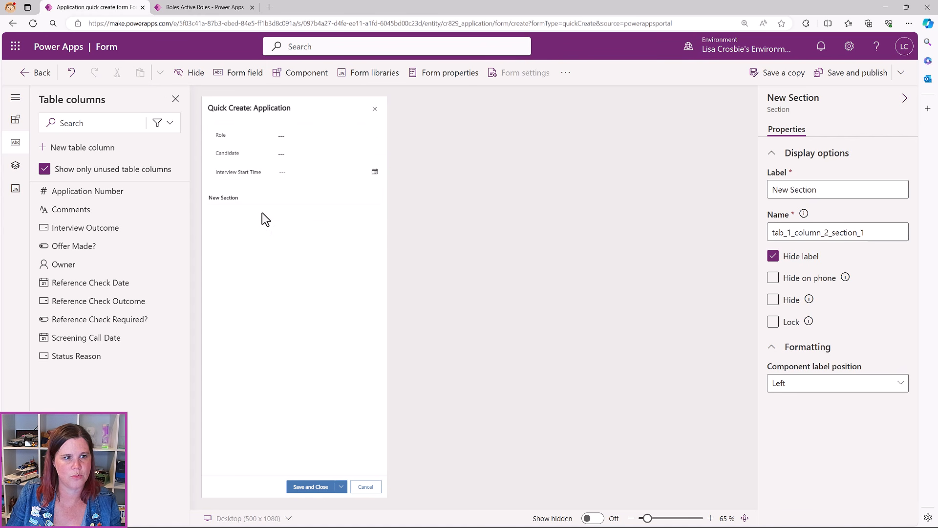
left_click(260, 205)
left_click(773, 256)
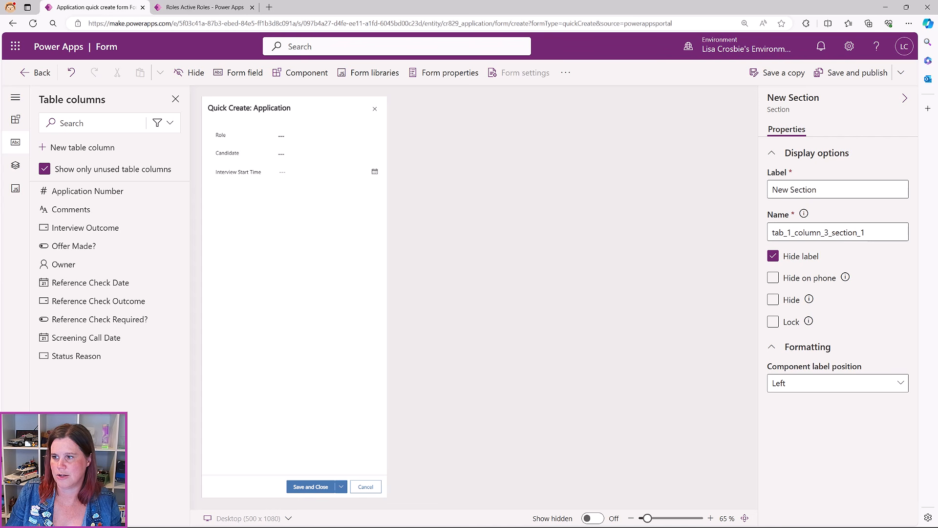
Save and publish the quick create form, then cancel the open Application quick-create panel
left_click(856, 73)
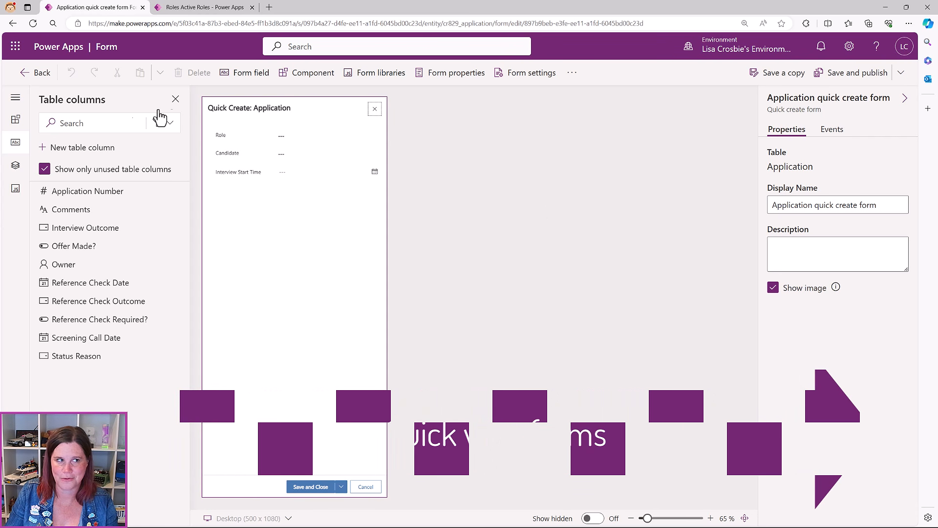
left_click(34, 73)
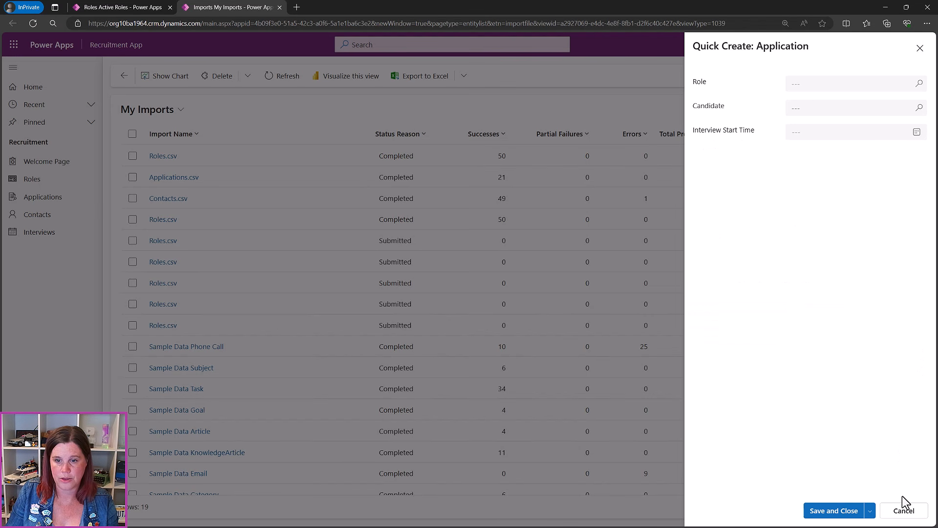
left_click(903, 511)
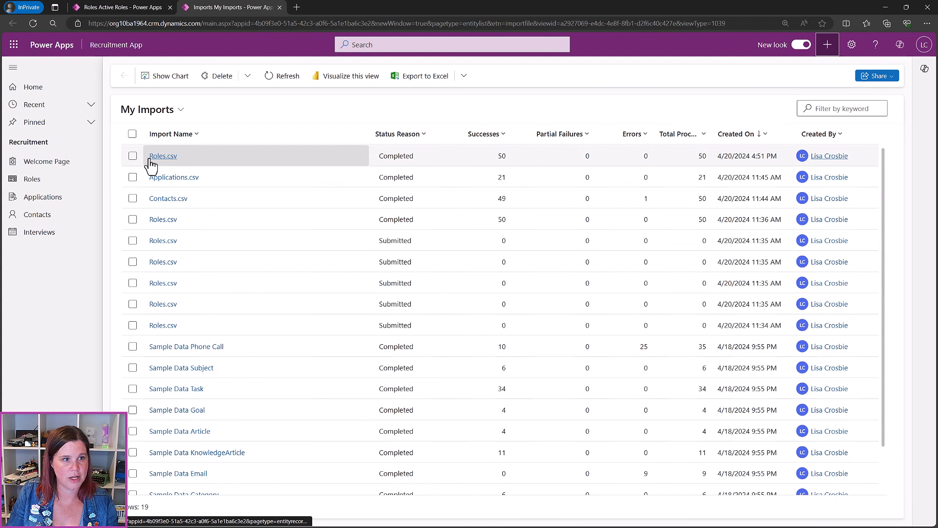
Check application APP-1015 in the Applications list, then minimize the app to return to the Application table
left_click(44, 197)
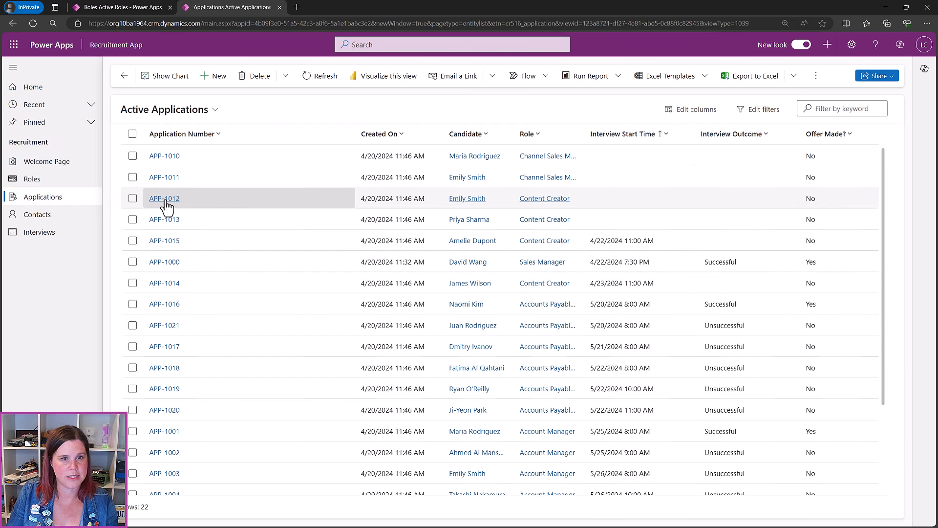
left_click(165, 242)
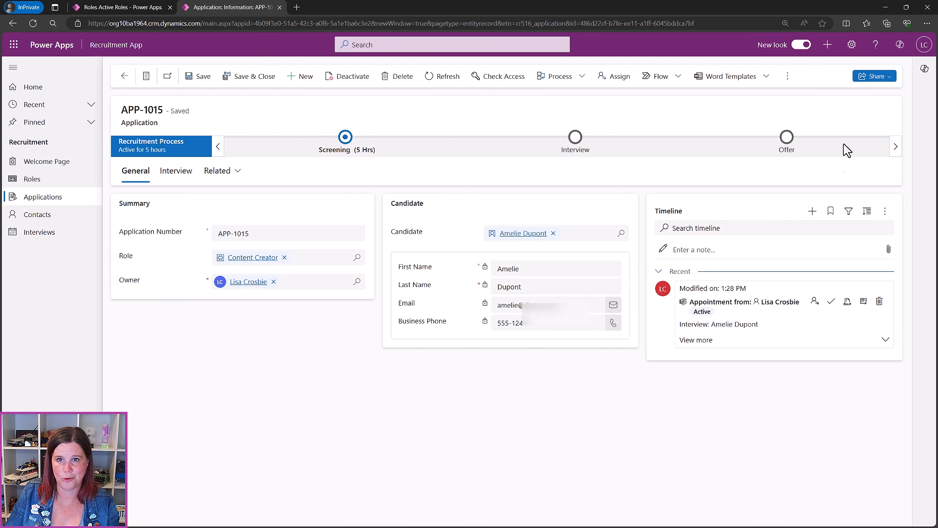
left_click(885, 6)
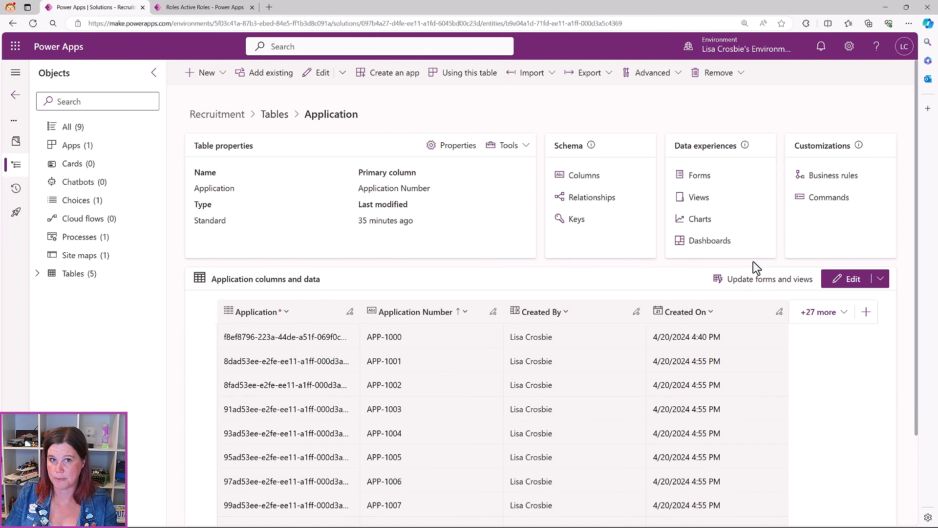
From the solution's Contact table, create a new Quick View Form
left_click(275, 117)
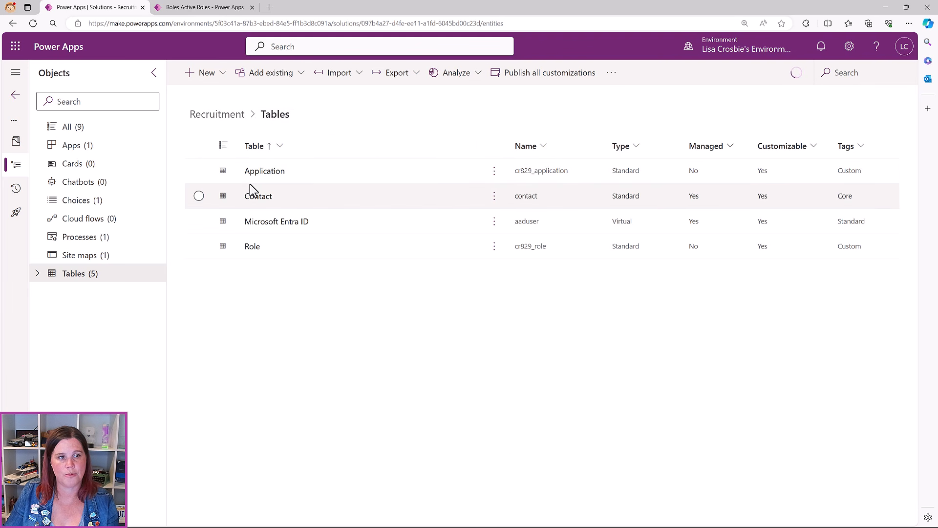
left_click(251, 196)
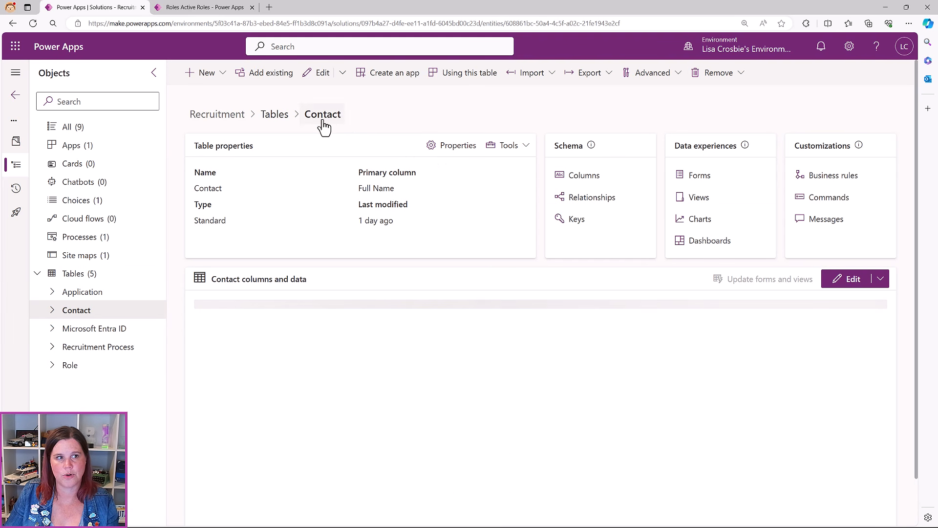
left_click(223, 77)
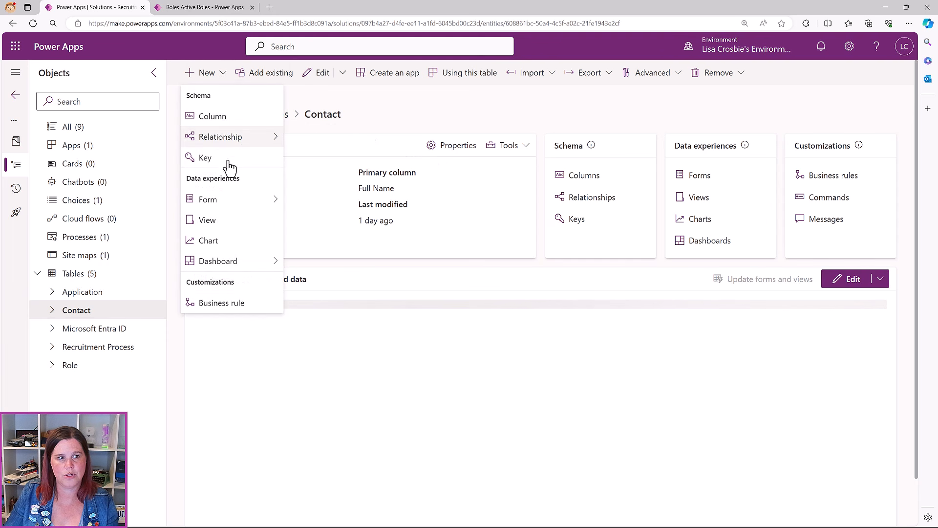
mouse_move(232, 208)
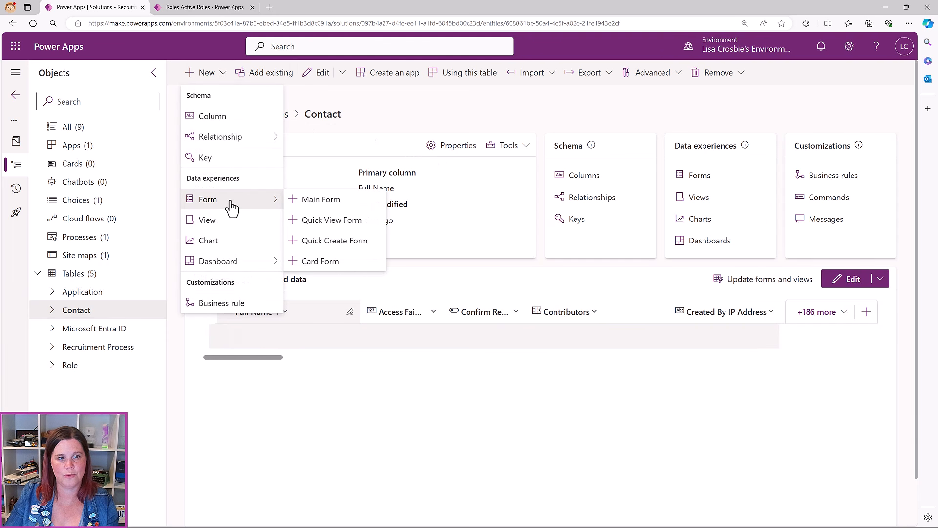
left_click(332, 220)
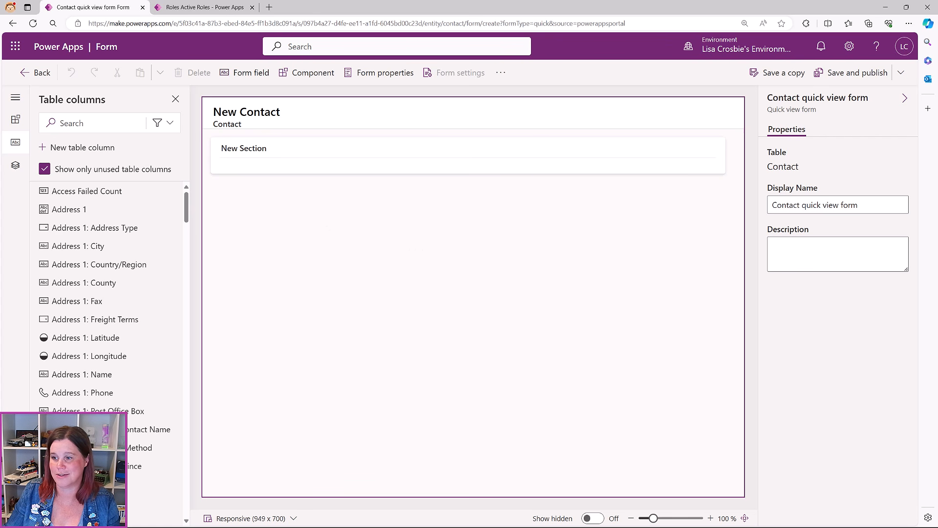
Hide the label of the form's empty New Section
left_click(271, 168)
left_click(773, 259)
mouse_move(108, 210)
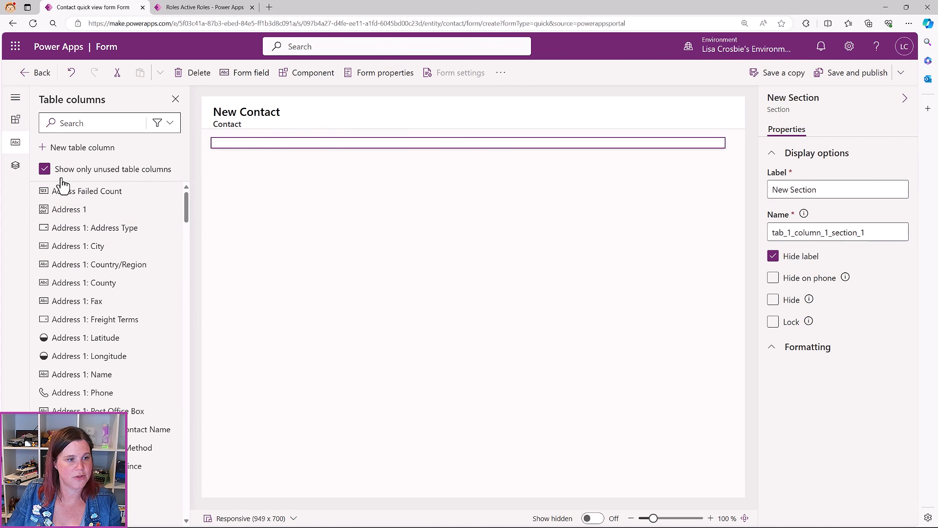
scroll(98, 296, "down", 10)
scroll(98, 295, "down", 10)
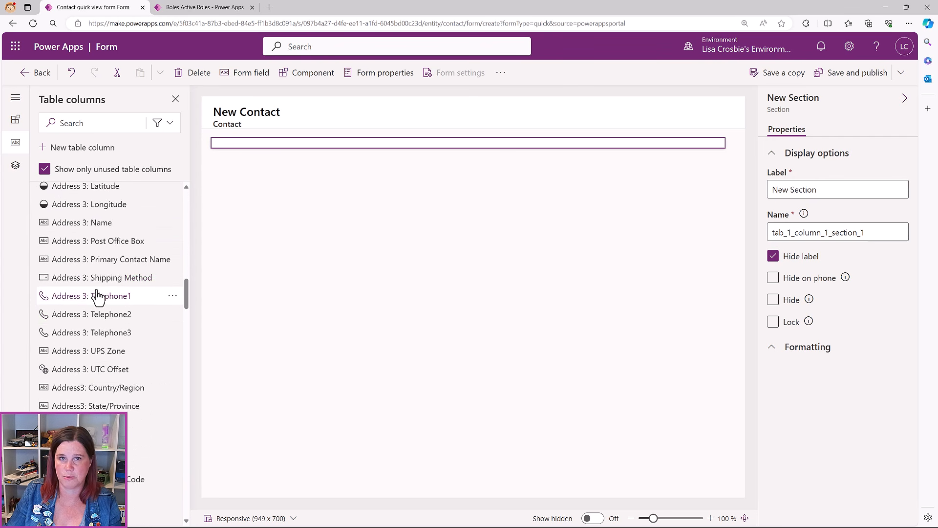
Add the First Name and Last Name columns to the quick view form
left_click(67, 125)
type("fir")
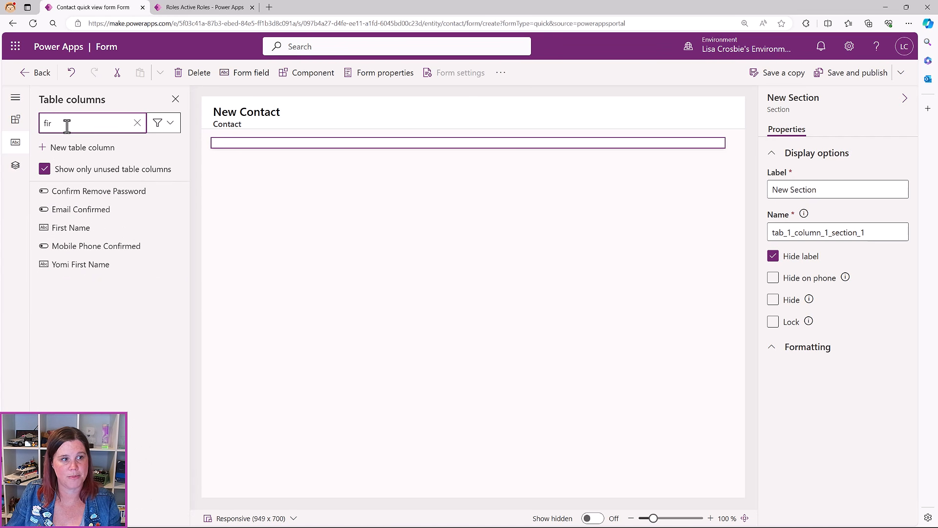
left_click(77, 227)
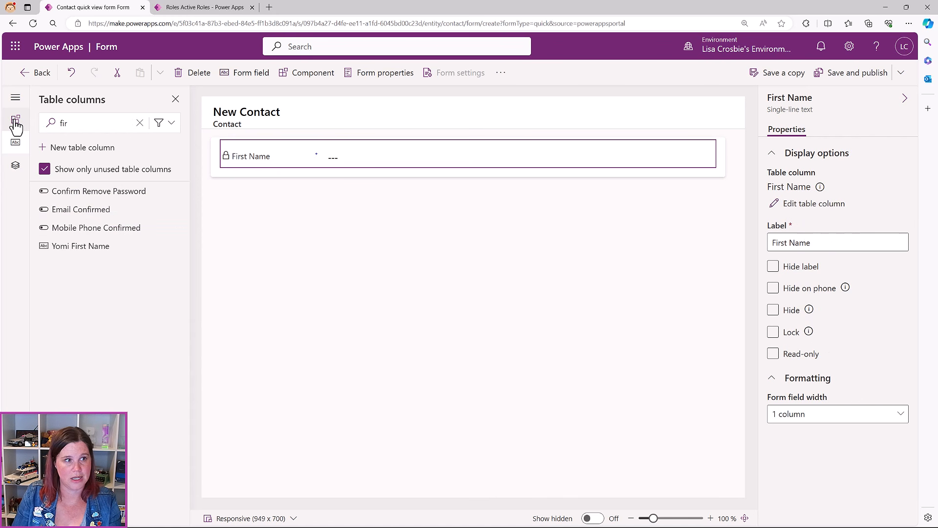
left_click(78, 123)
key("ctrl+a")
type("last")
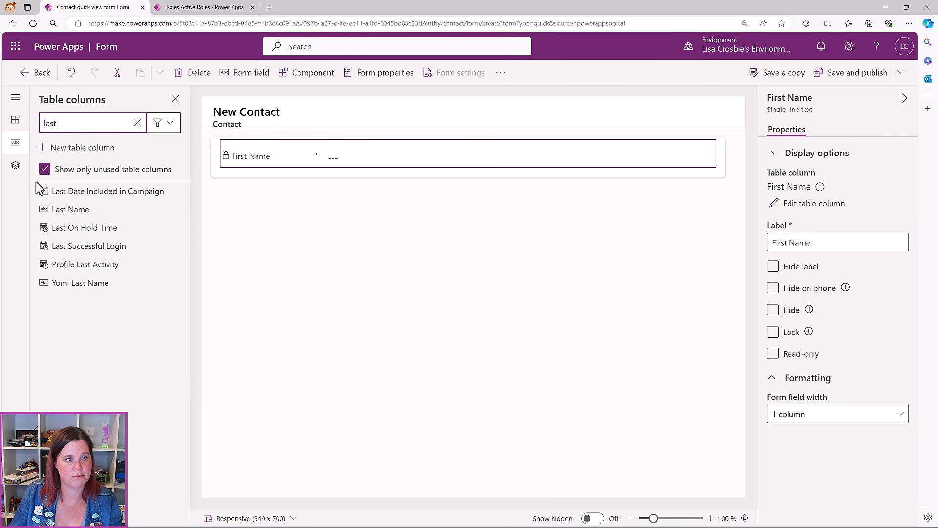
left_click(69, 209)
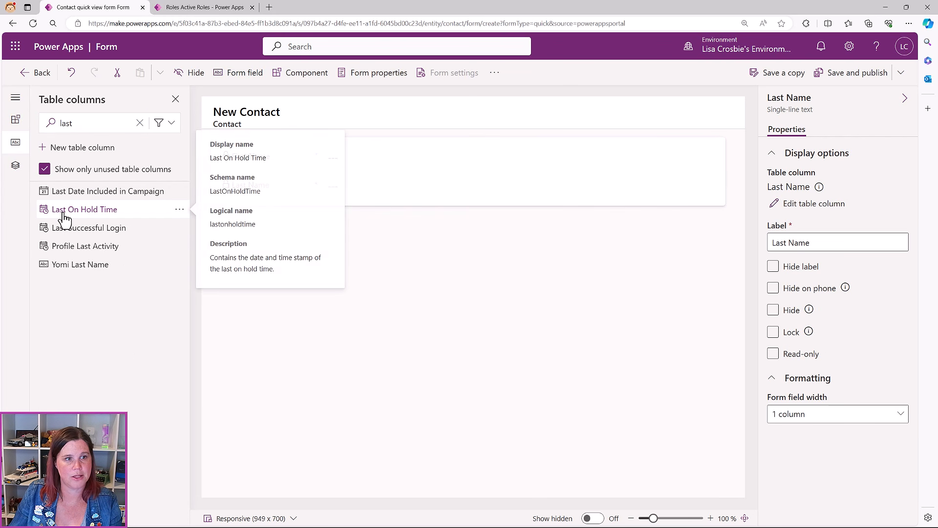
Add the Mobile Phone and Business Phone columns to the form
double_click(75, 121)
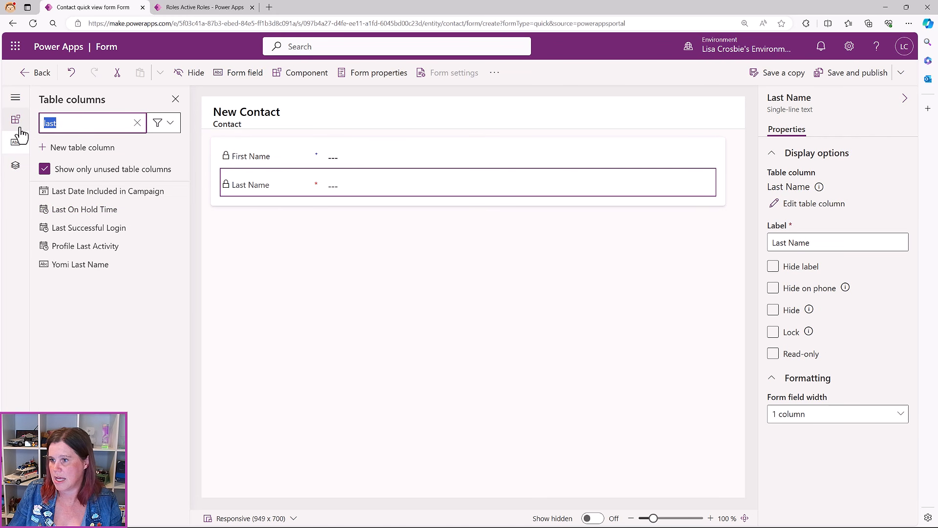
type("mob")
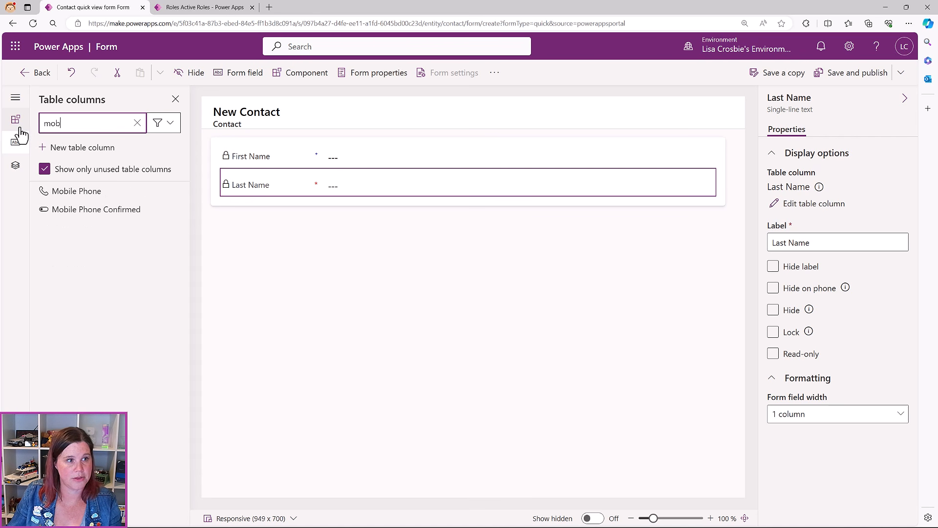
left_click(59, 196)
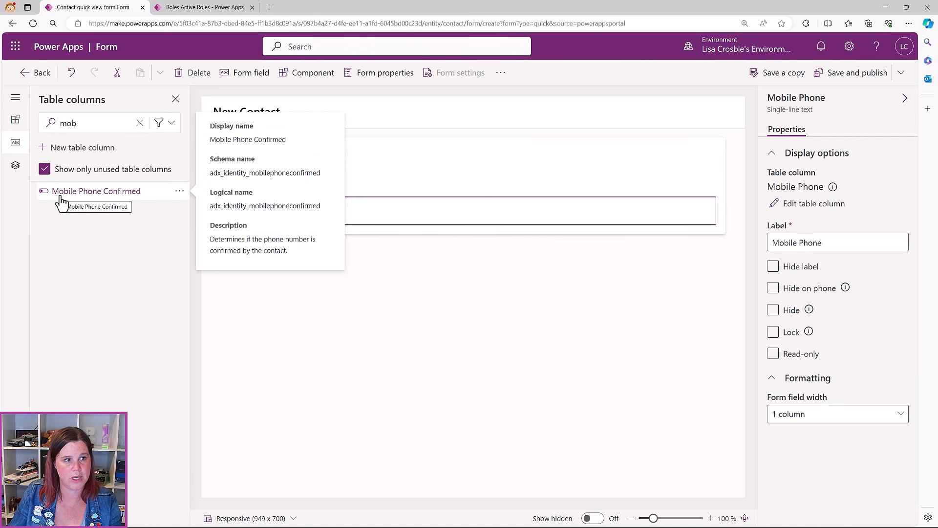
double_click(75, 124)
left_click(772, 288)
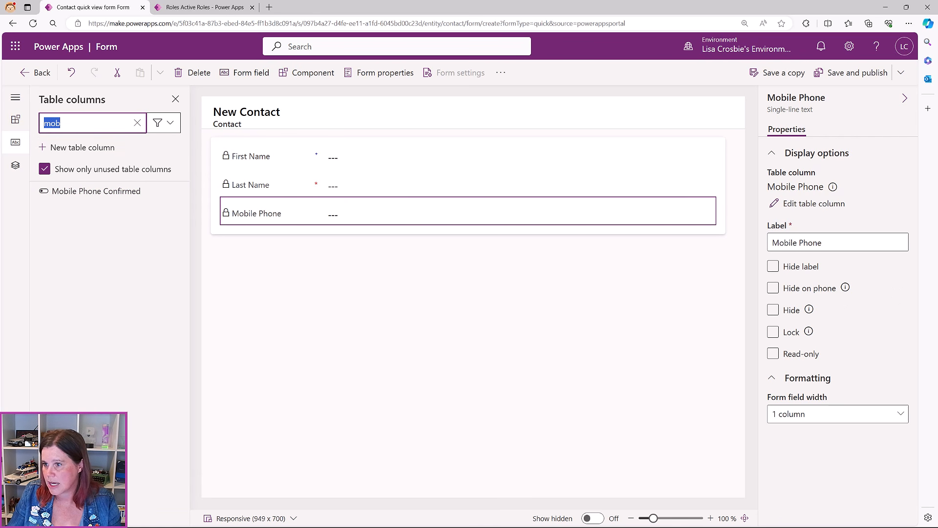
type("bu")
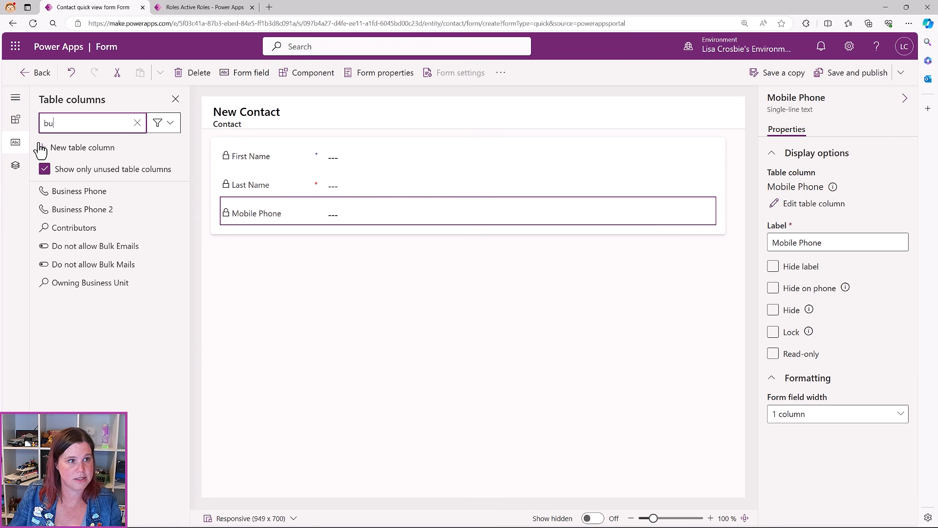
left_click(66, 190)
Remove Mobile Phone, save and publish the form, and return to the Contact table
left_click(263, 215)
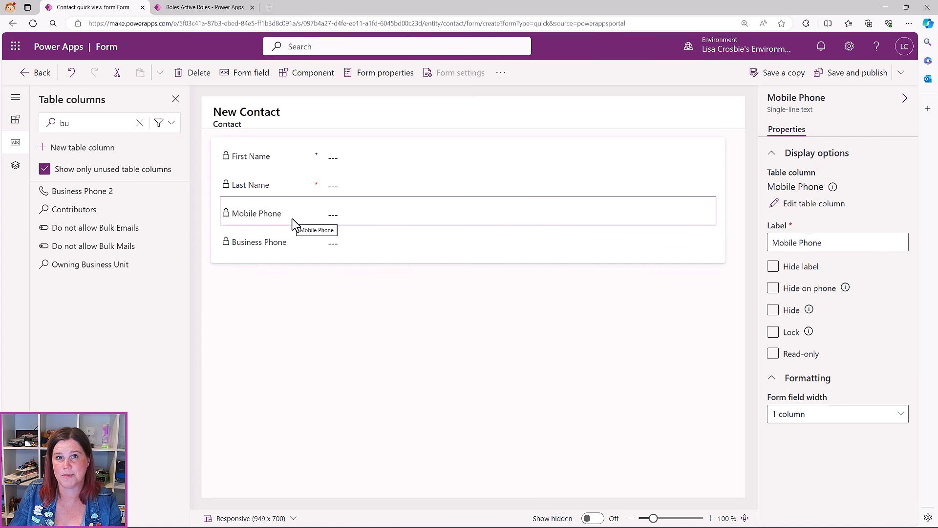
left_click(198, 76)
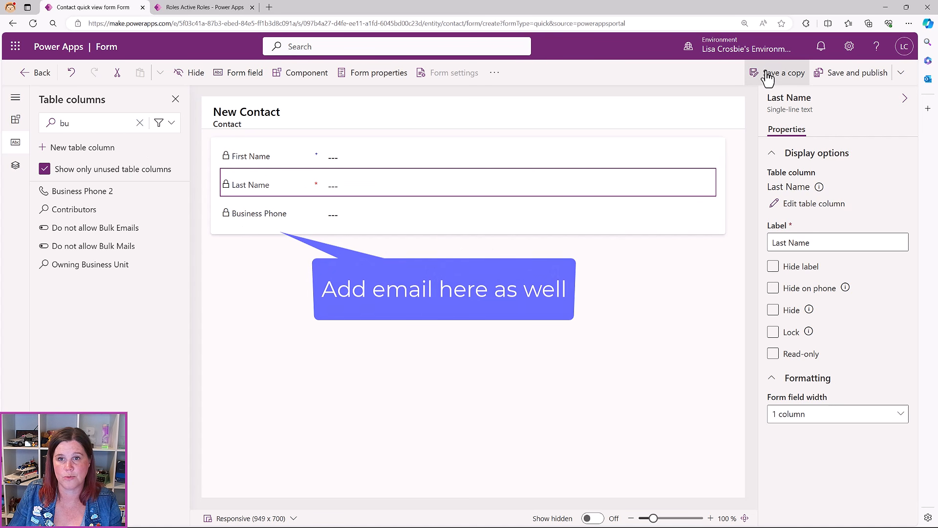
left_click(860, 74)
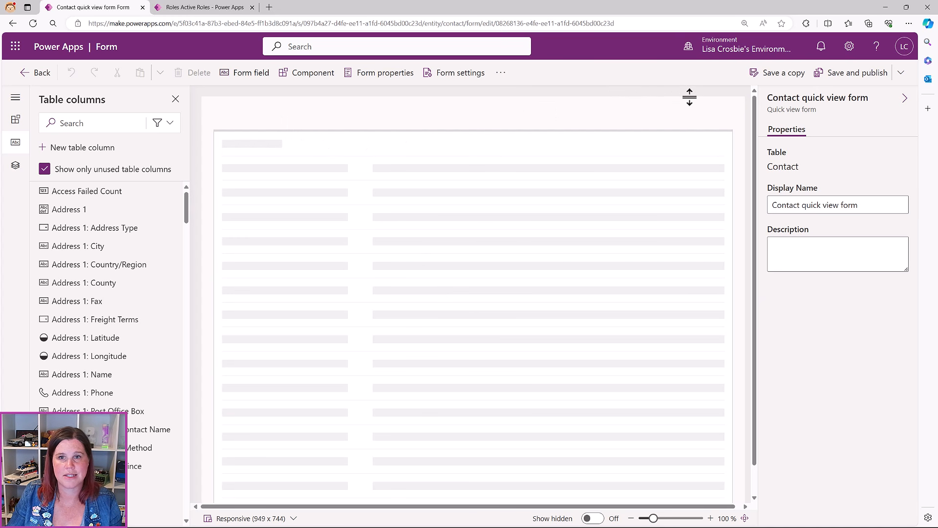
left_click(42, 72)
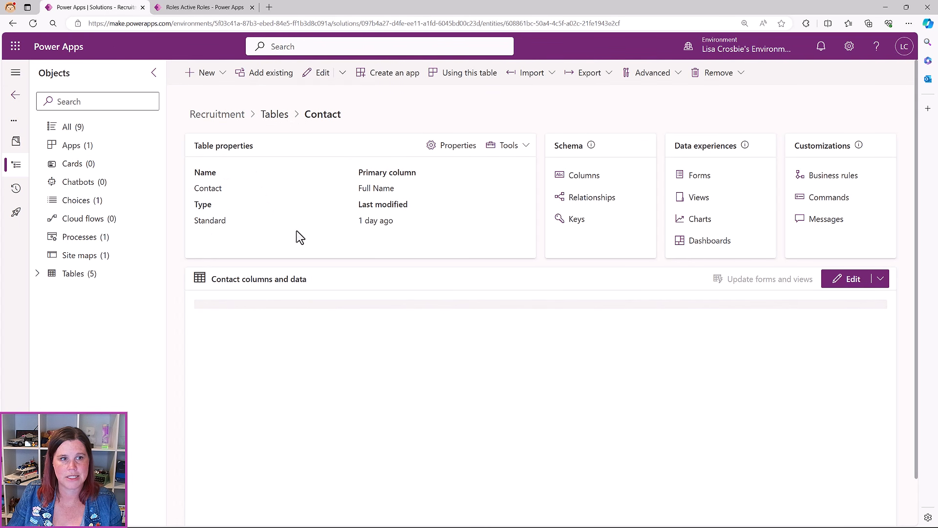
Open the Application table's Main Information form, select the Candidate field, and show Components
left_click(275, 117)
left_click(255, 172)
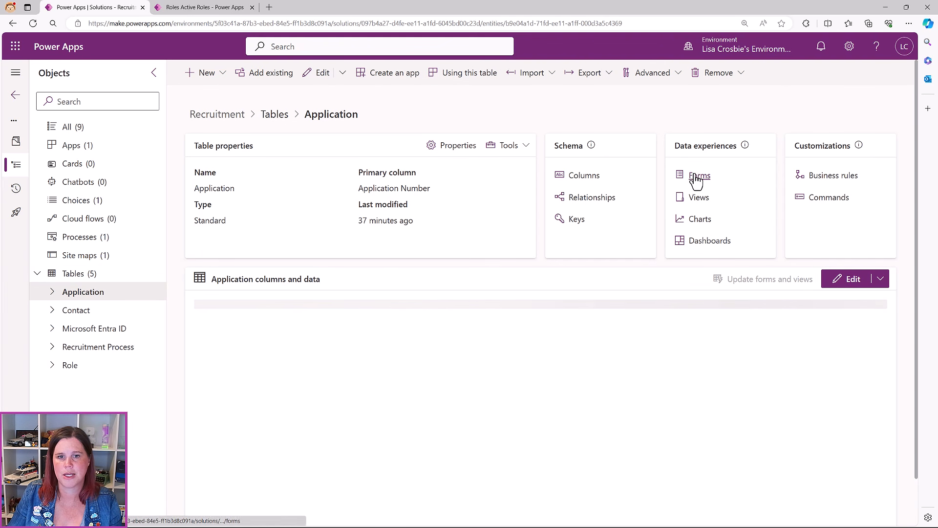
left_click(698, 176)
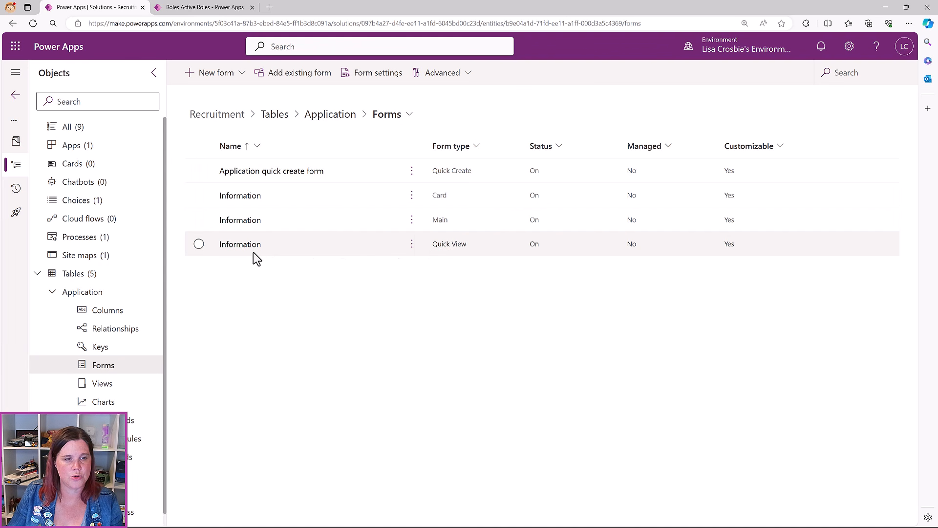
left_click(252, 222)
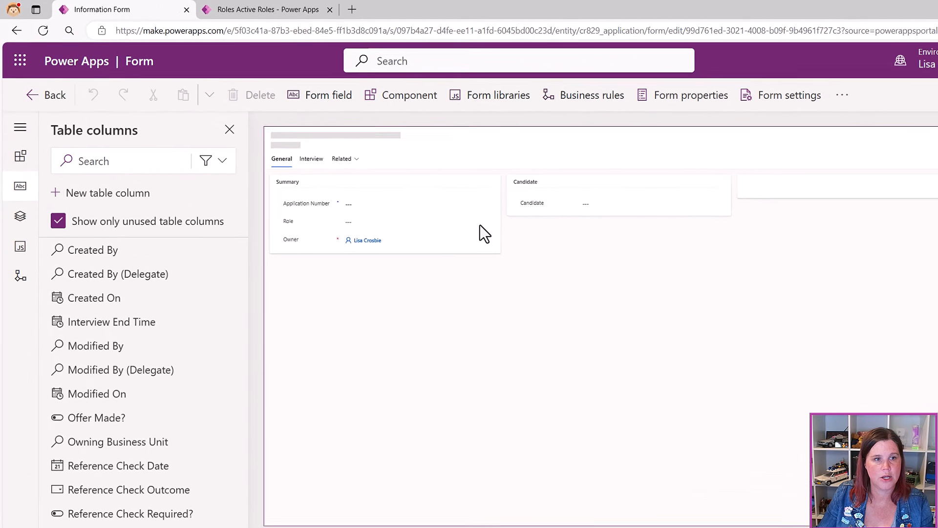
left_click(517, 211)
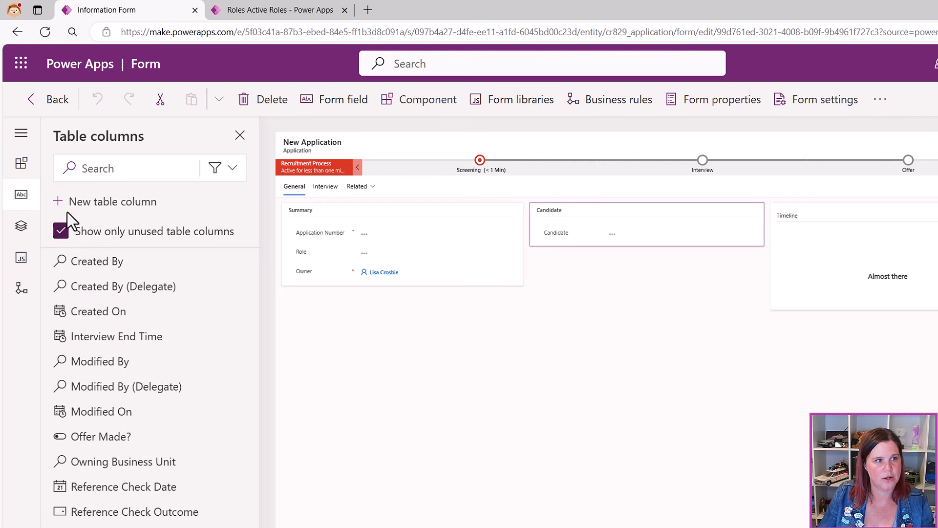
left_click(566, 235)
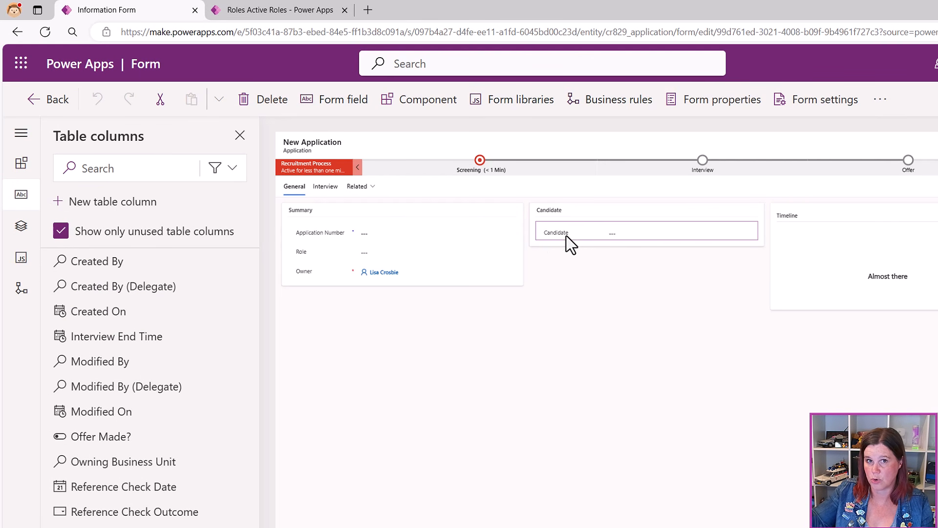
left_click(22, 165)
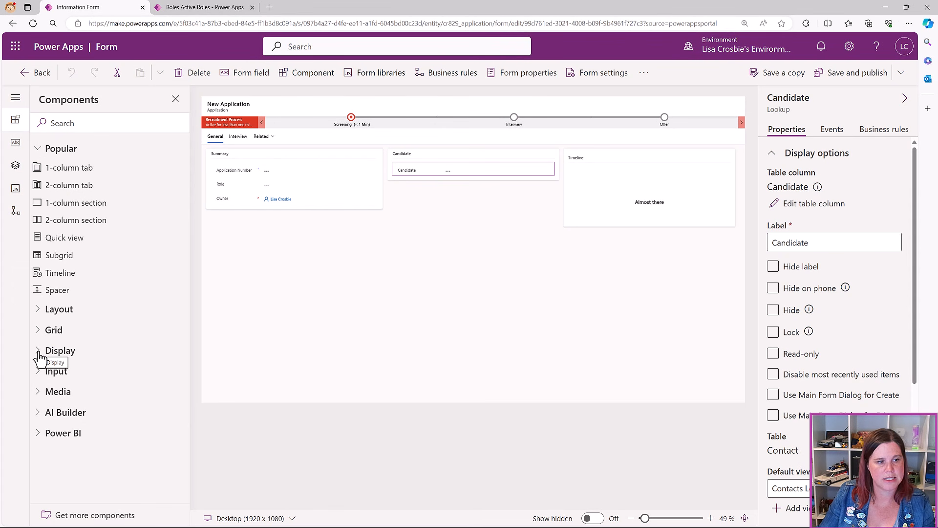
Add a Quick view component for the Candidate lookup using 'Contact quick view form'
left_click(39, 355)
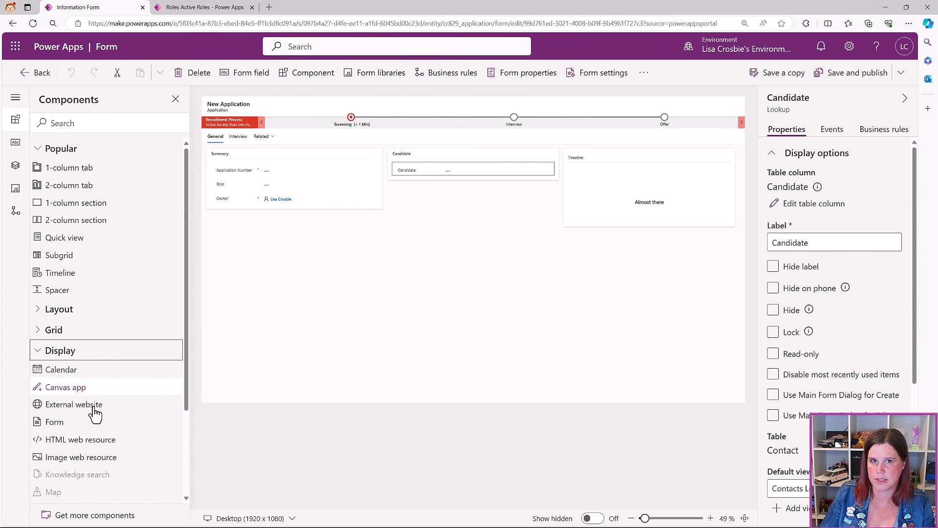
scroll(82, 337, "down", 2)
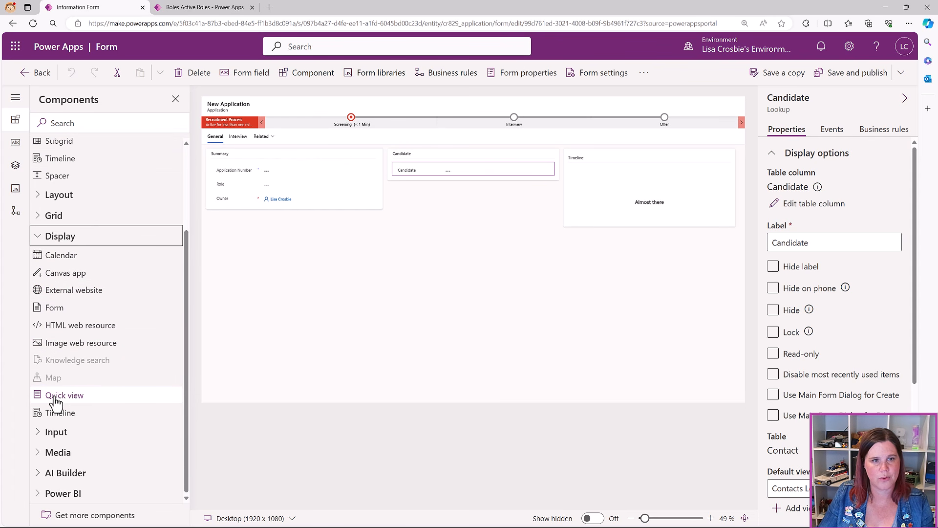
left_click(54, 398)
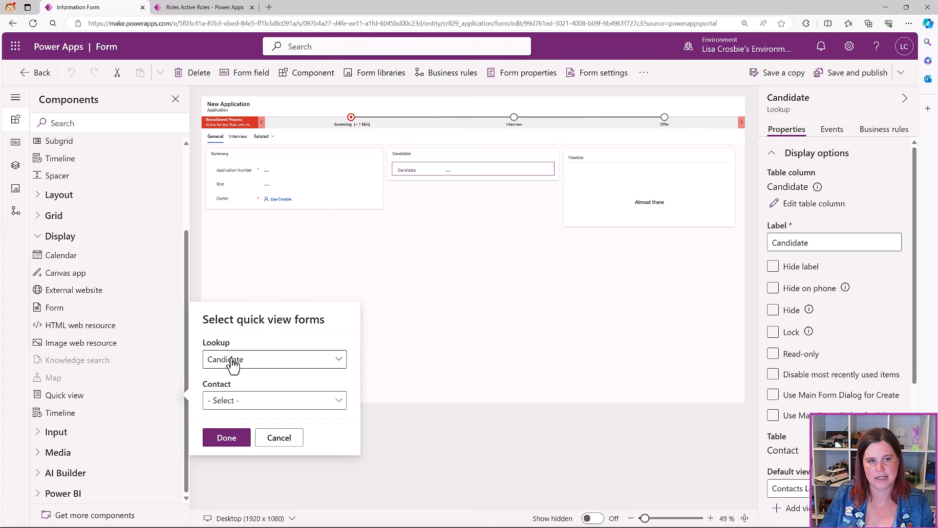
left_click(236, 405)
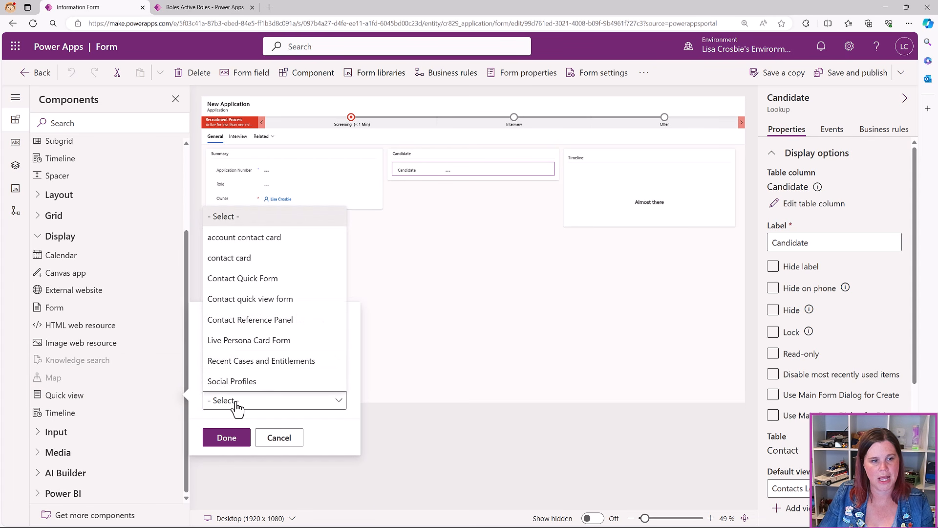
left_click(241, 298)
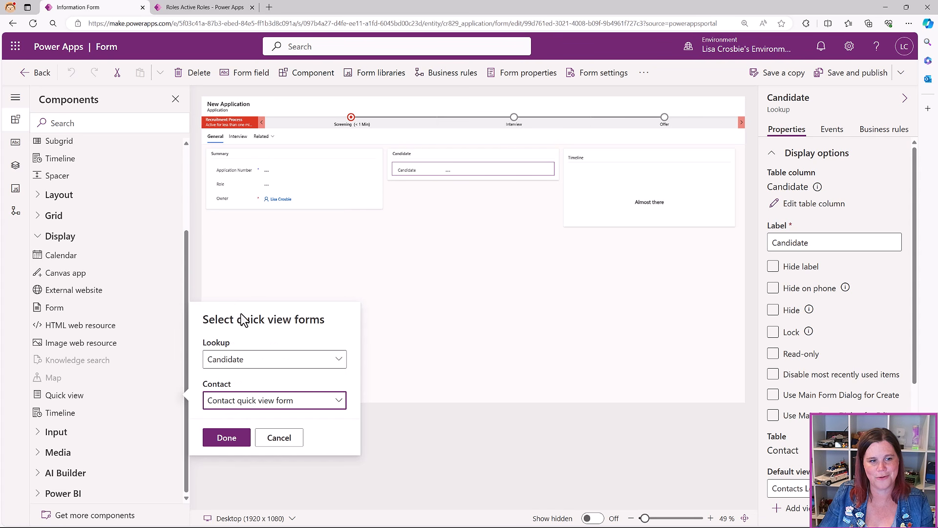
left_click(226, 438)
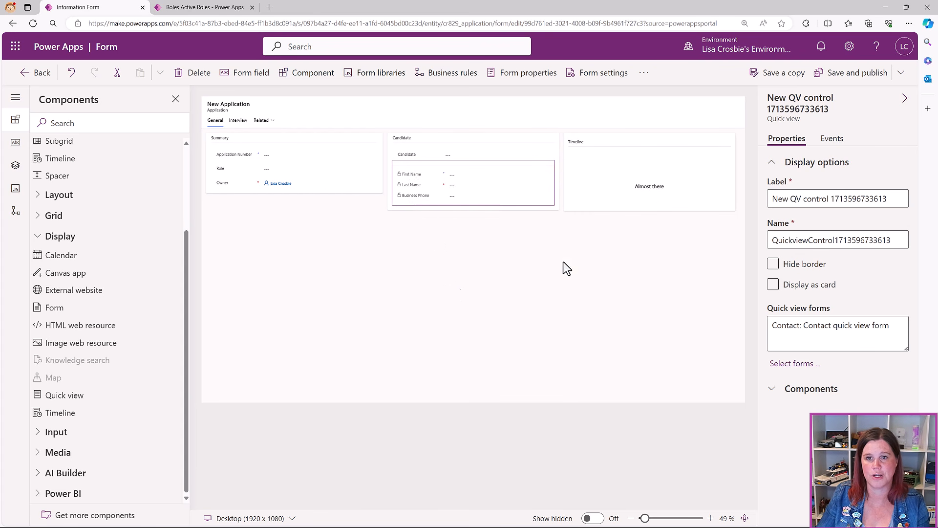
Save and publish the Application form, then clear APP-1015's Role and type 'c' in the lookup
left_click(842, 79)
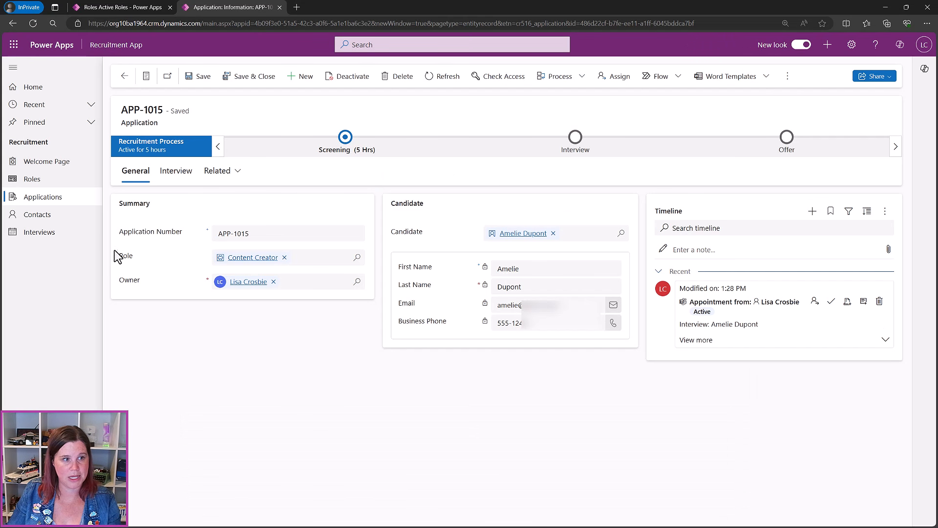
left_click(284, 258)
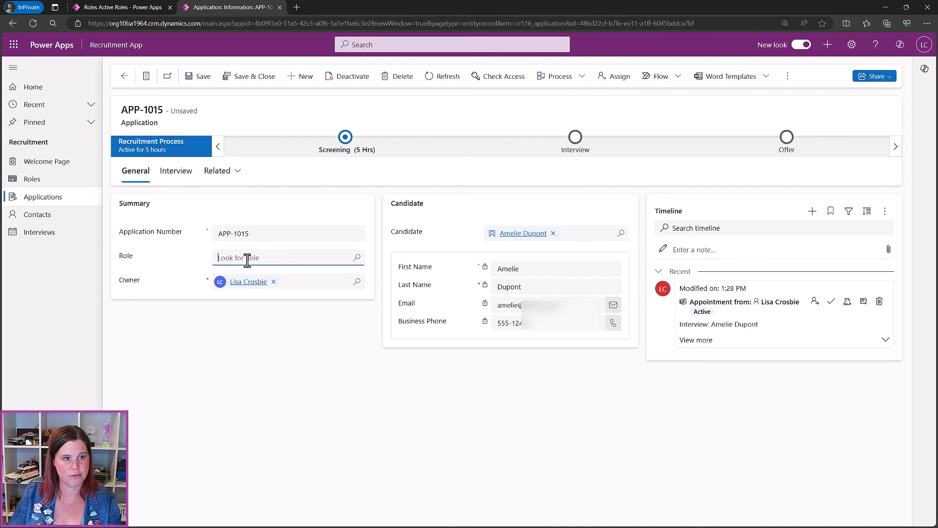
left_click(358, 259)
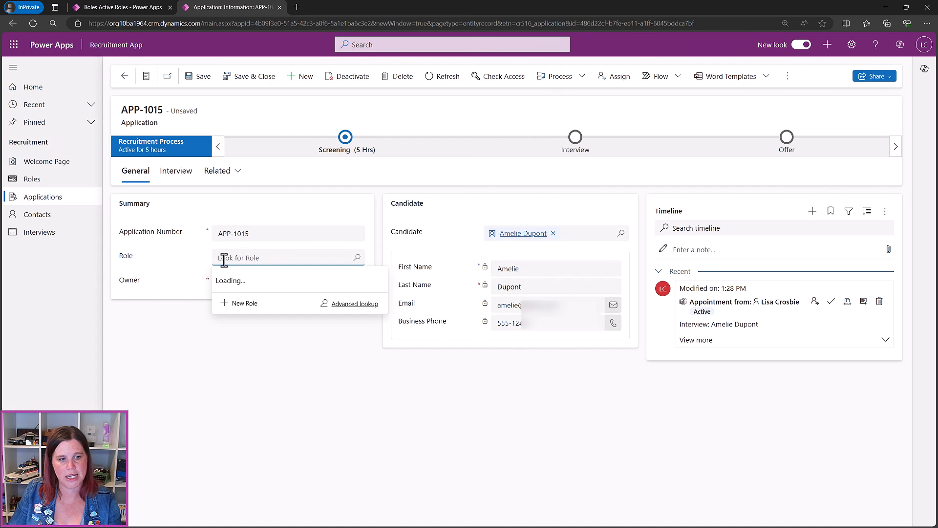
type("c")
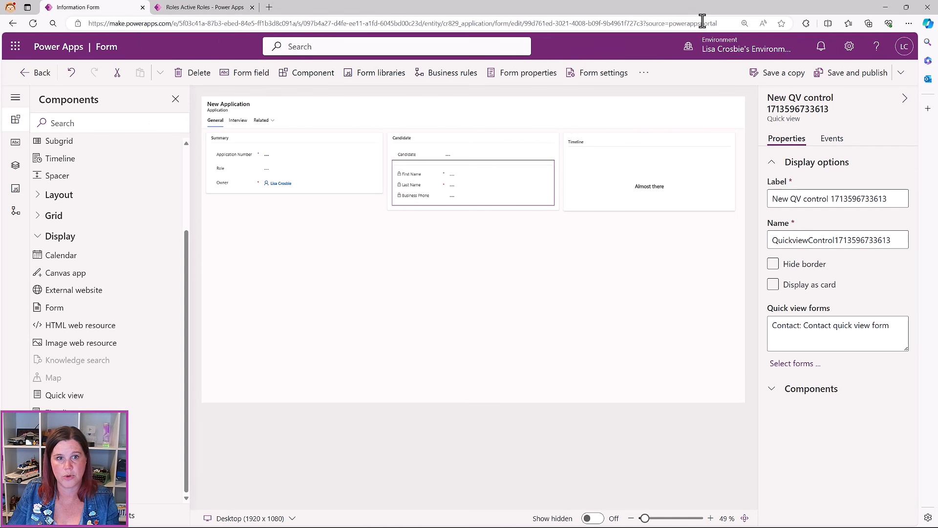
Open the Role table's Role Lookup View for editing
left_click(22, 73)
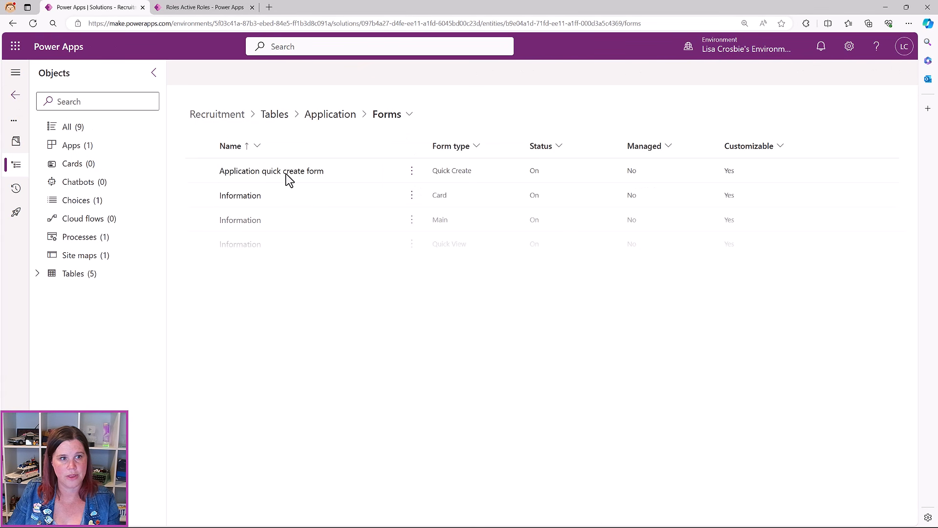
left_click(275, 115)
left_click(253, 272)
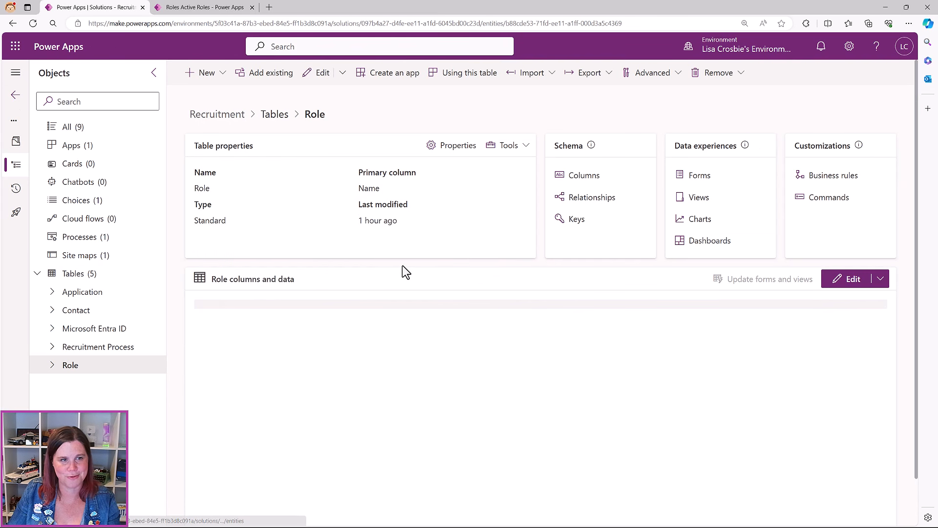
left_click(699, 199)
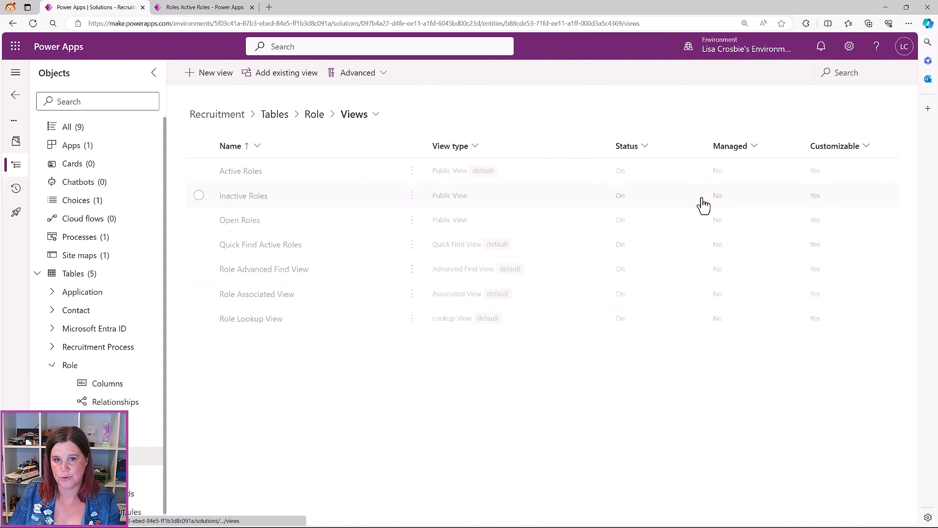
left_click(253, 320)
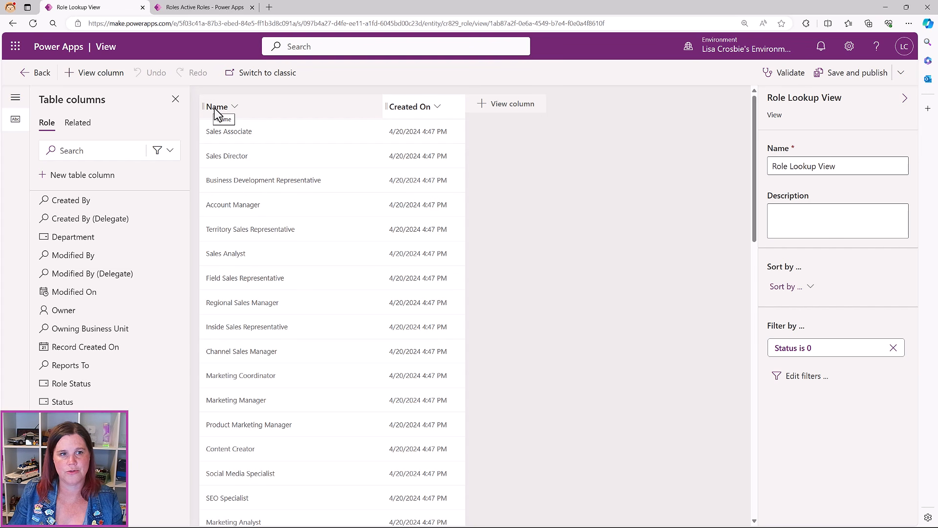
Replace the Created On column with Department and Reports To, then save and publish the view
left_click(437, 114)
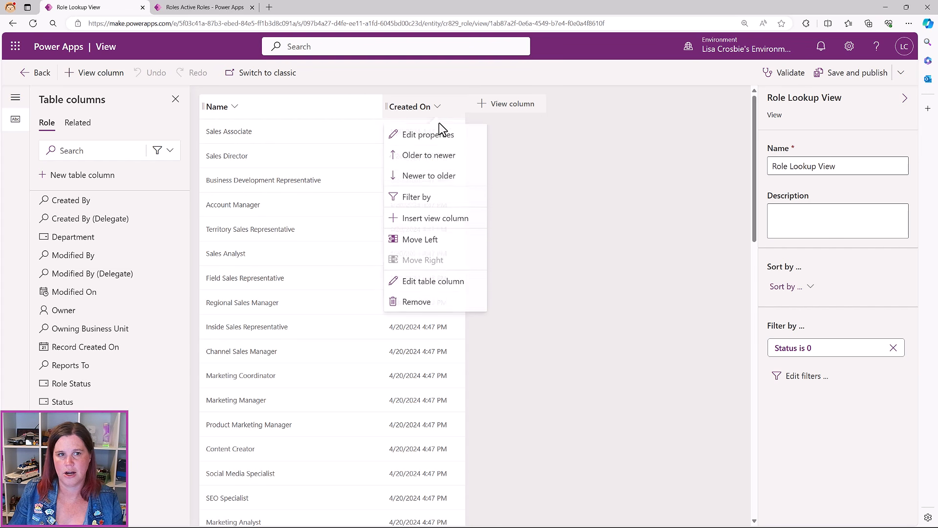
left_click(430, 305)
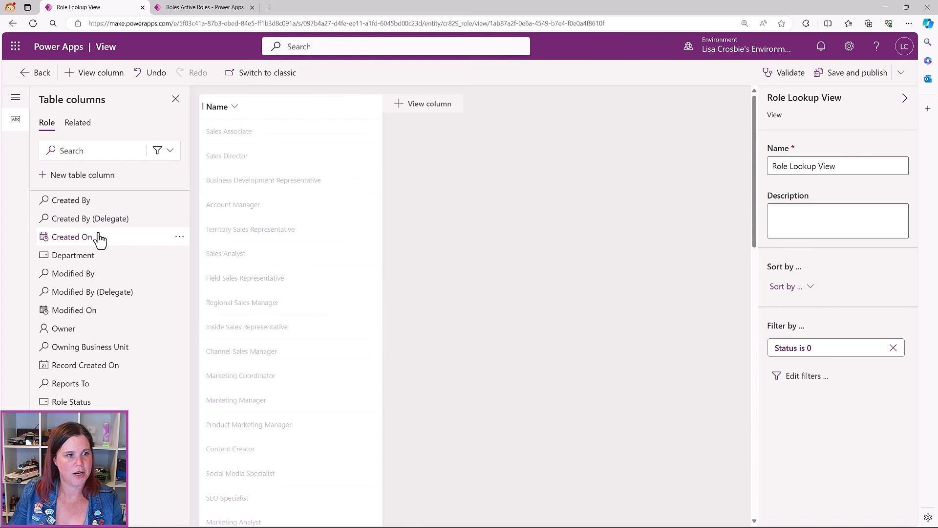
left_click(70, 255)
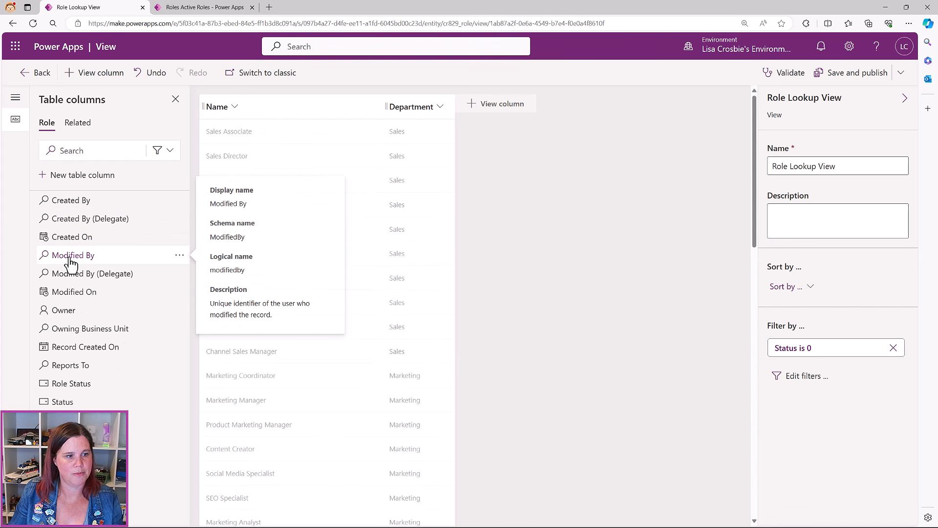
left_click(68, 366)
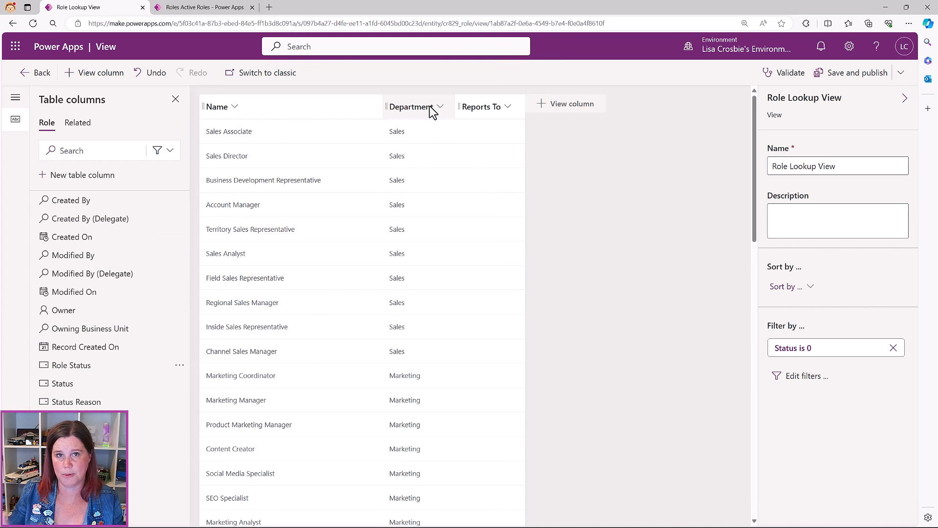
left_click(870, 75)
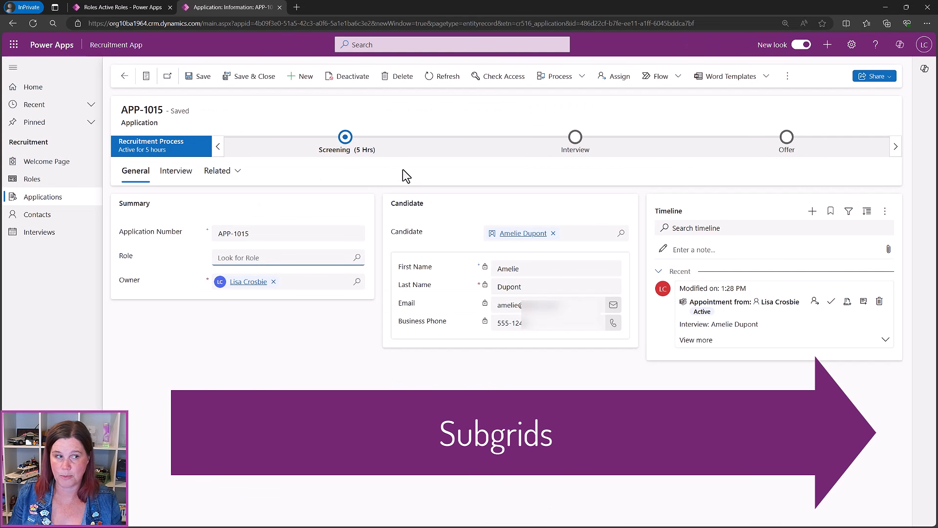
left_click(31, 183)
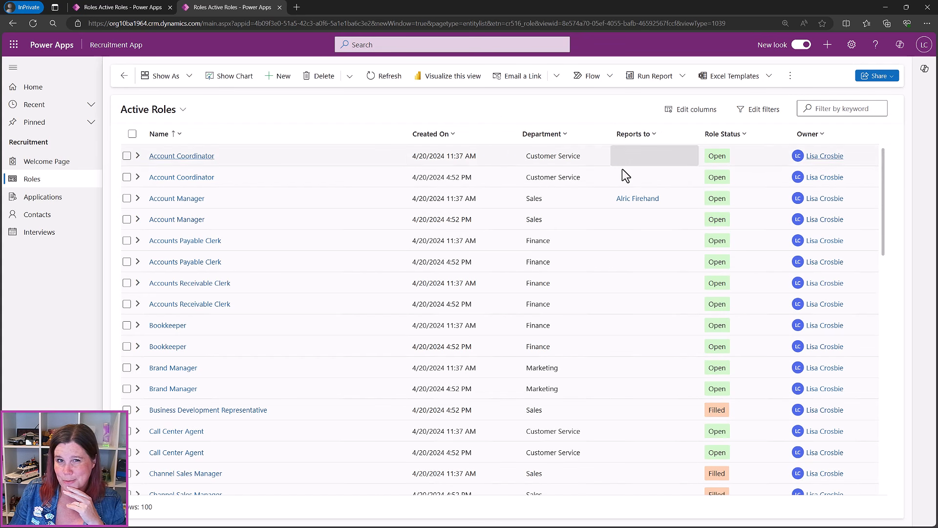
left_click(156, 199)
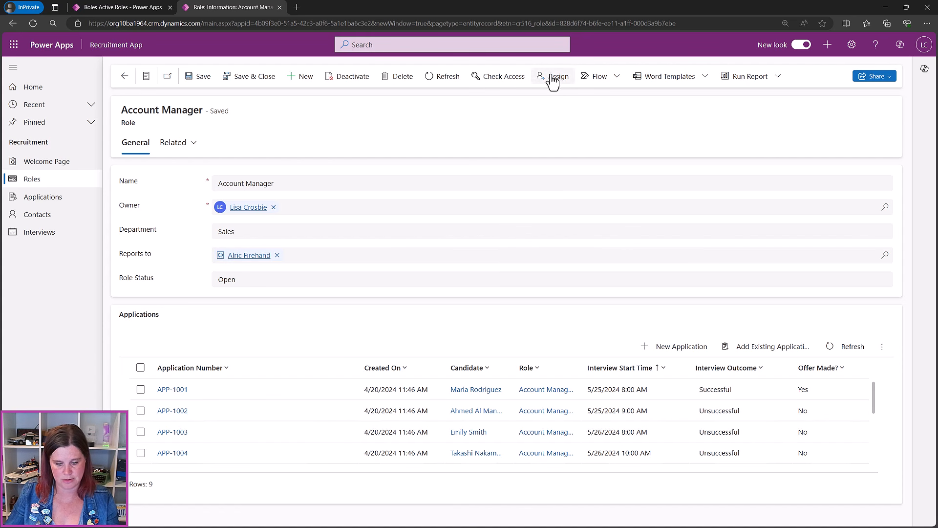
left_click(886, 9)
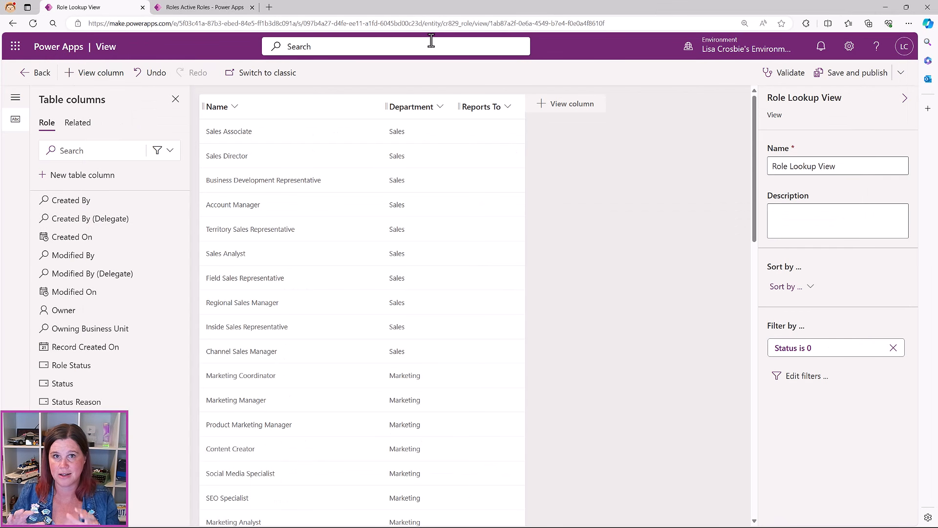
Leave the view editor and open the Role table's Main 'Information' form
left_click(32, 75)
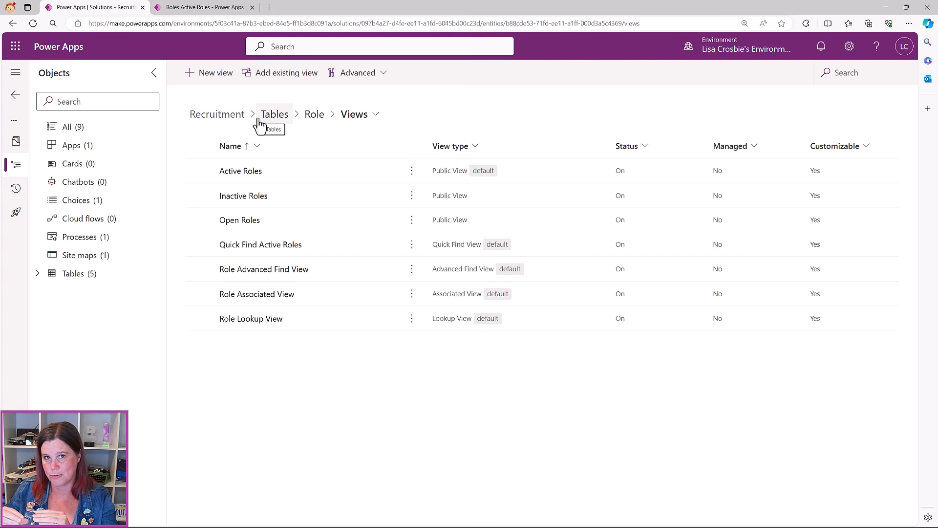
left_click(314, 119)
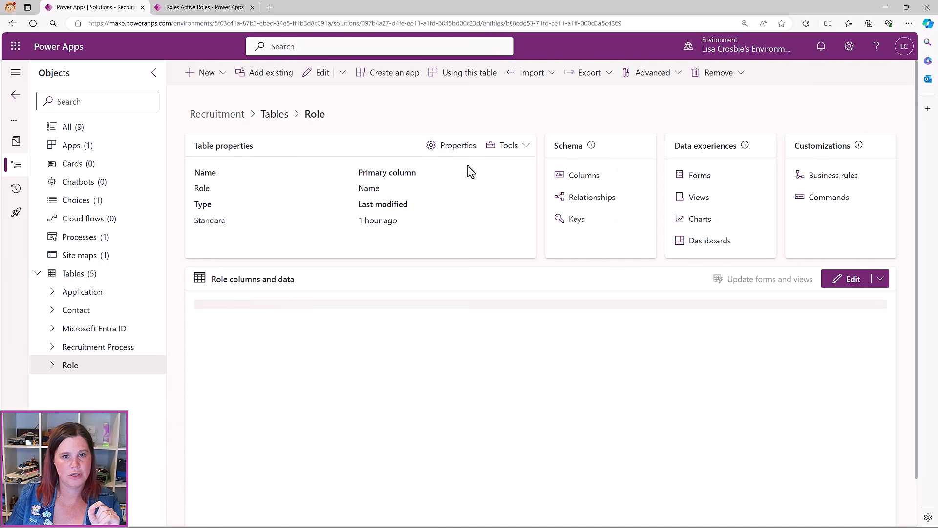
left_click(699, 175)
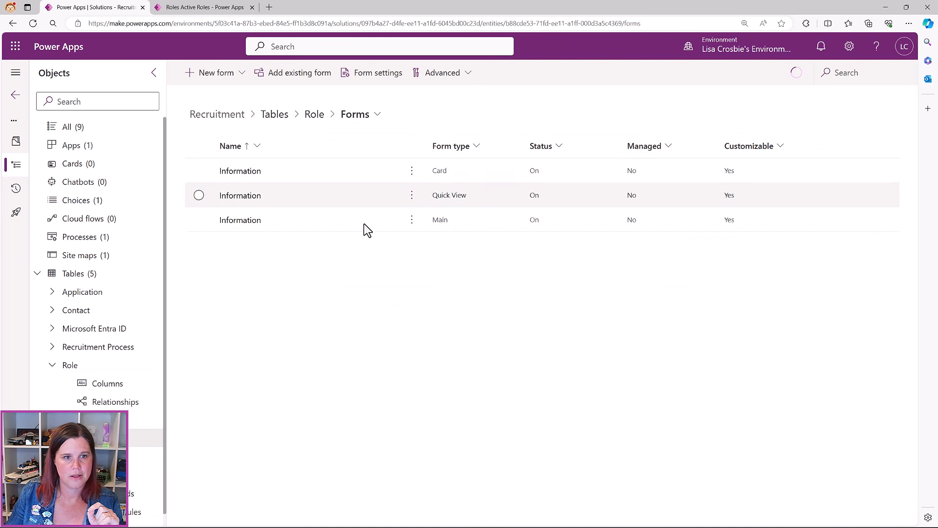
left_click(235, 219)
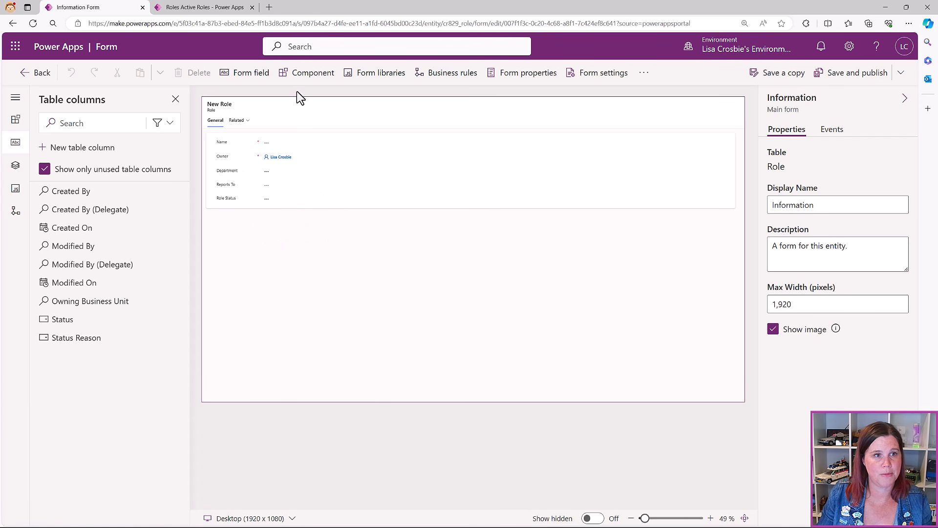
Add a 1-column section to the Role form and label it 'Application'
left_click(313, 73)
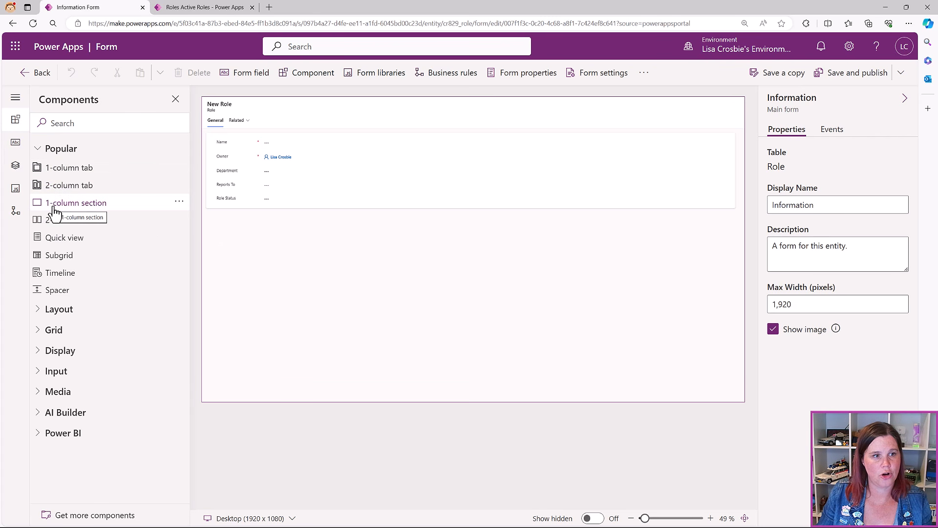
left_click(75, 202)
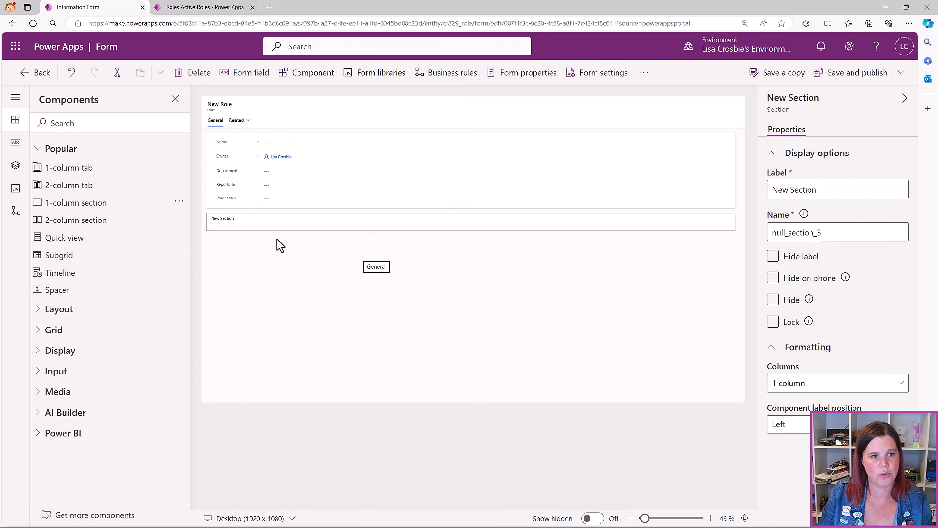
left_click_drag(843, 191, 748, 190)
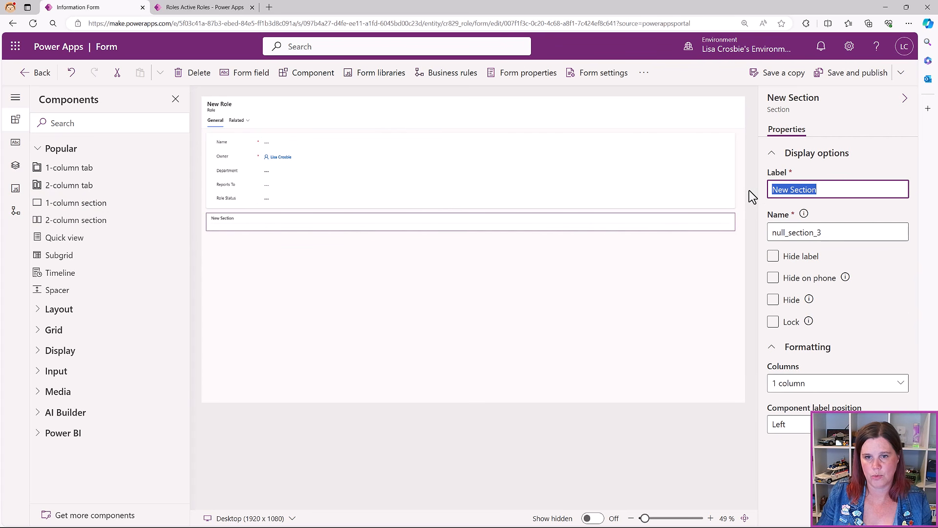
type("Application")
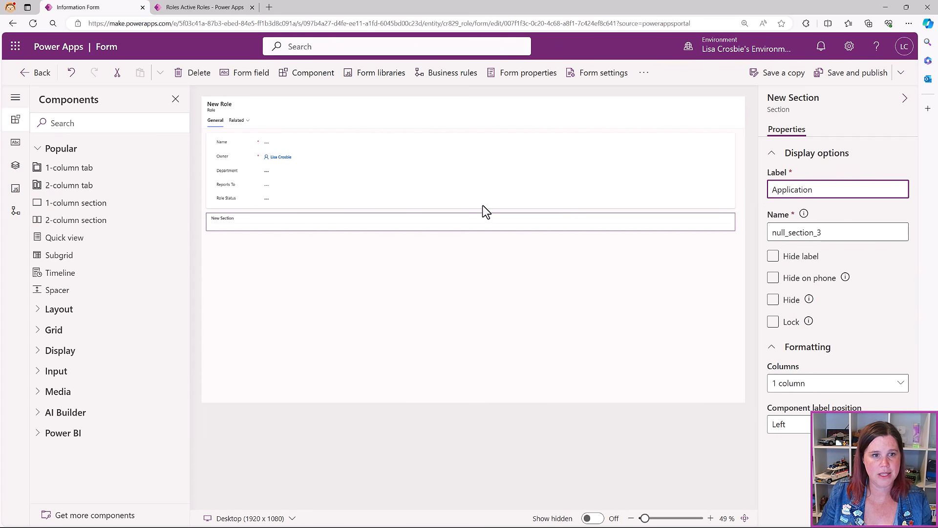
left_click(438, 224)
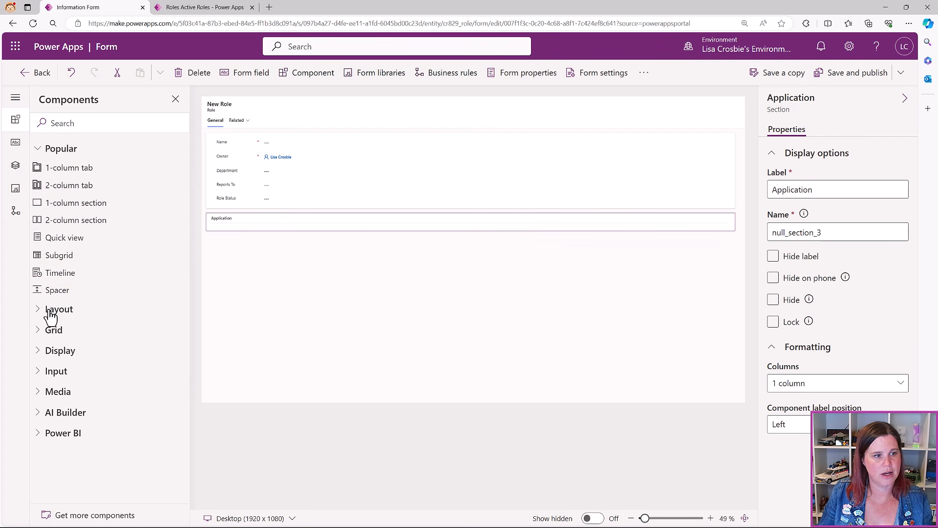
Insert a Subgrid component into the Application section
left_click(39, 332)
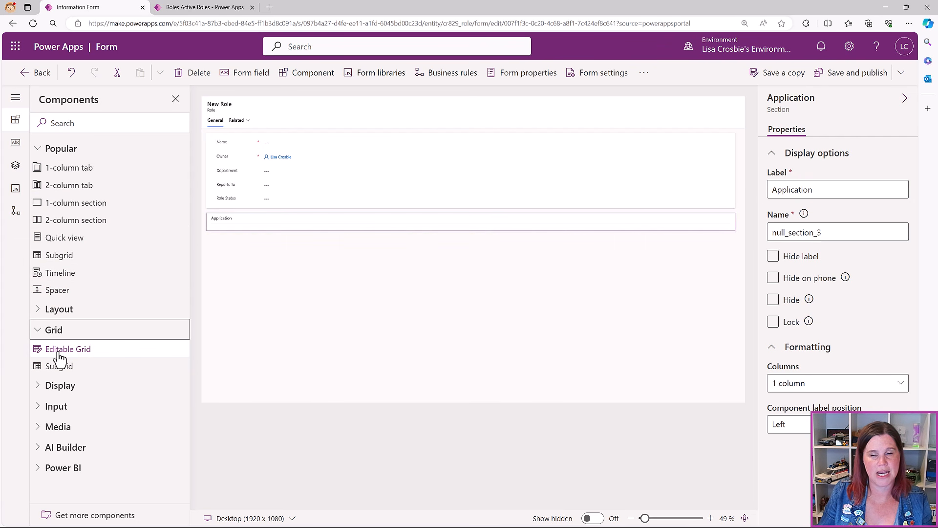
mouse_move(58, 356)
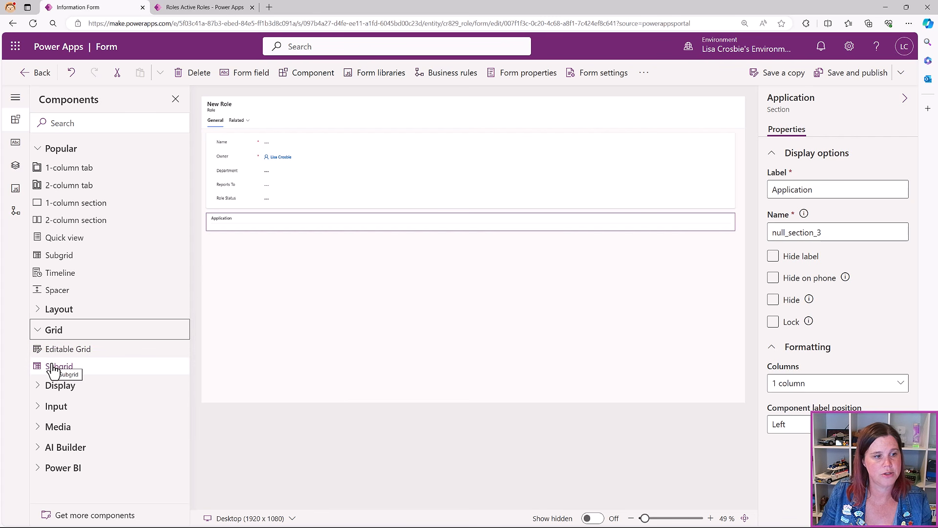
left_click(58, 367)
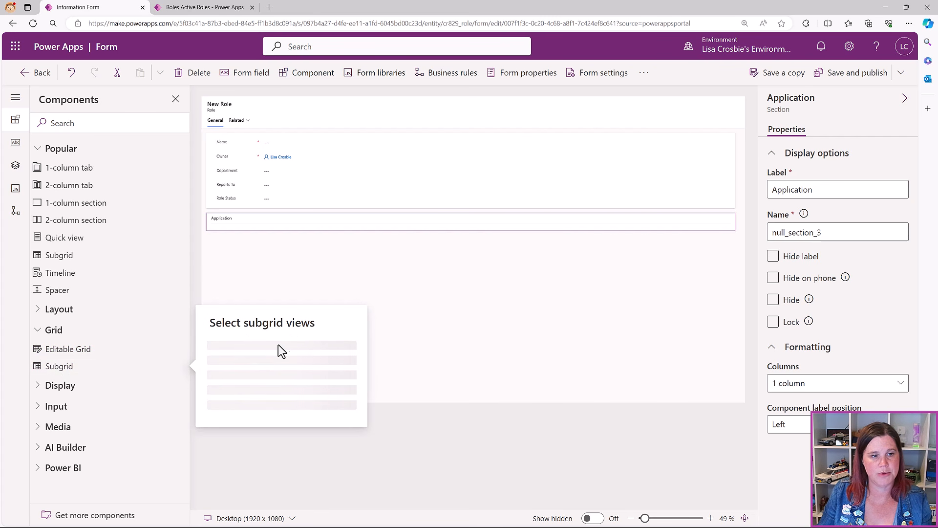
Set the subgrid to show related Applications (Role) records with the Active Applications default view
left_click(267, 268)
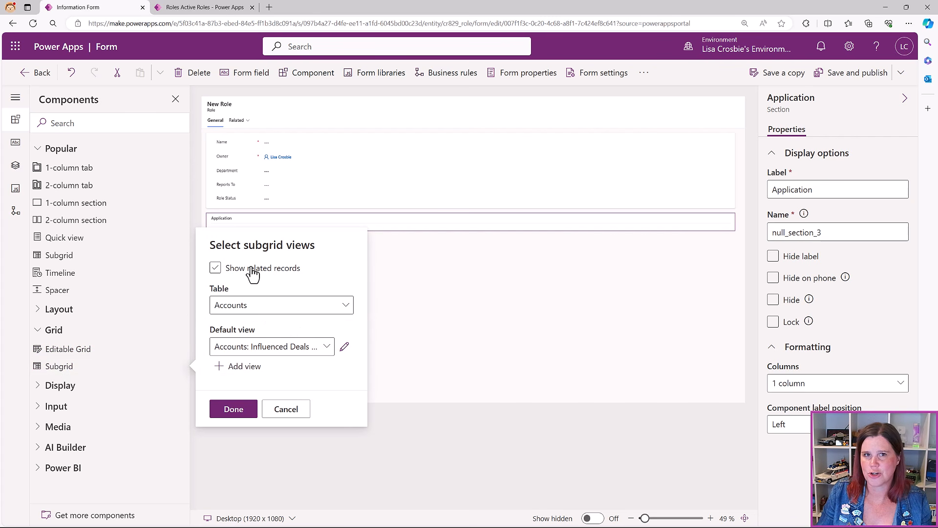
left_click(214, 270)
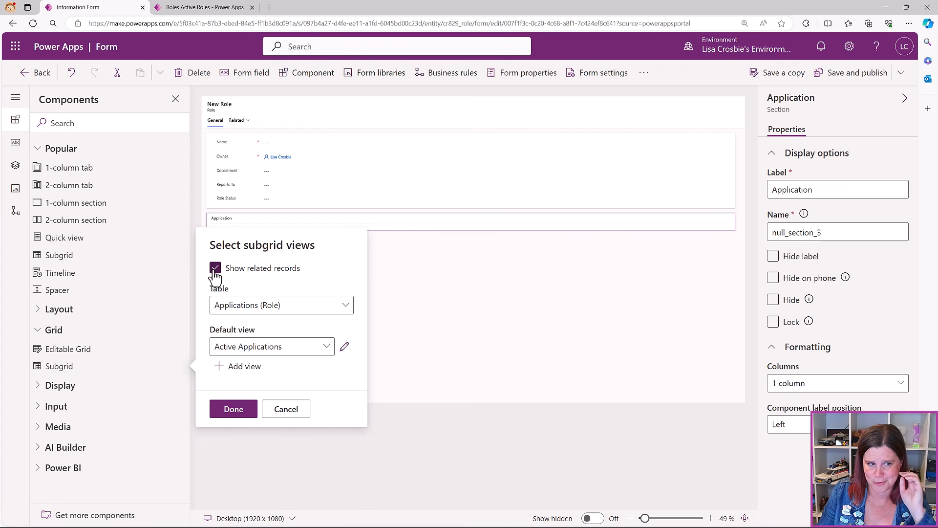
left_click(229, 308)
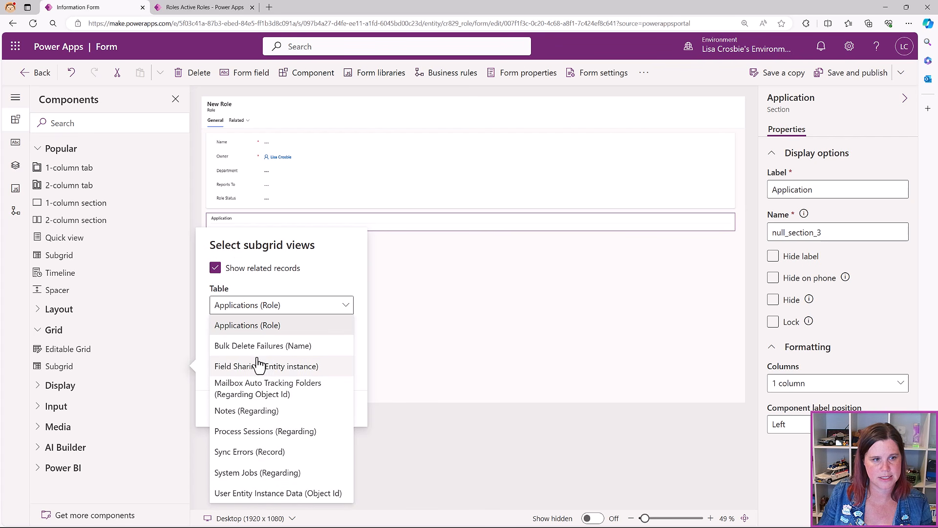
left_click(256, 326)
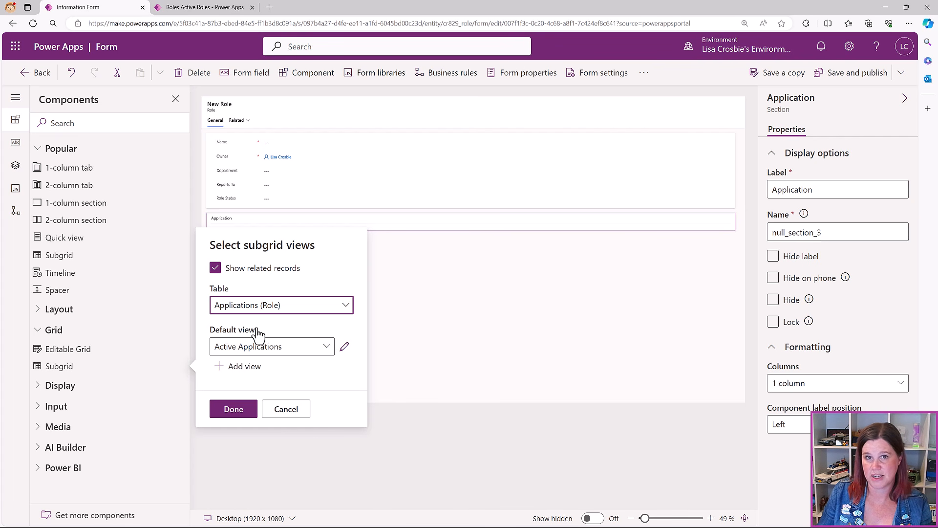
left_click(224, 348)
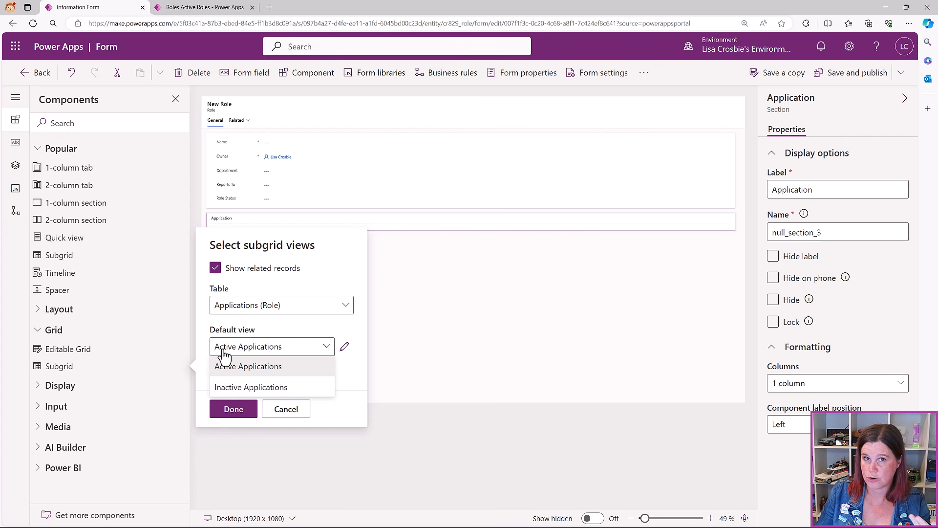
left_click(229, 409)
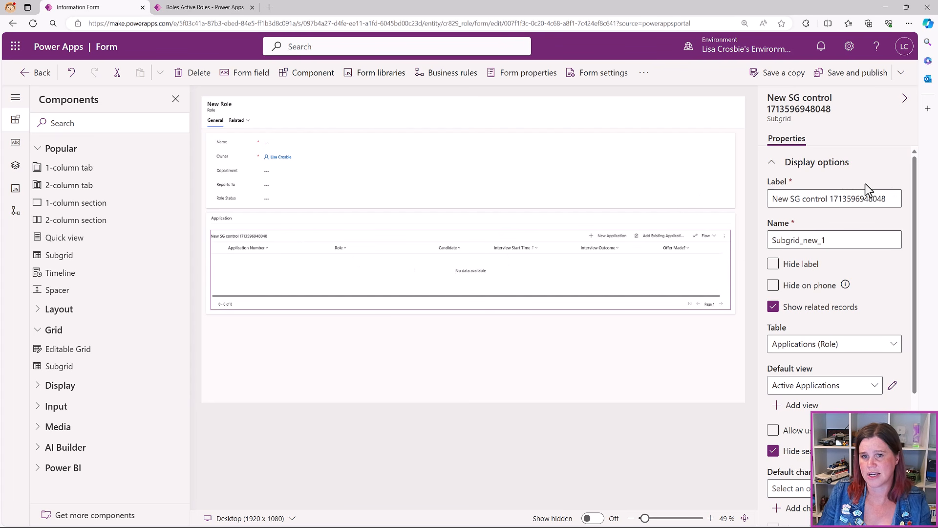
Hide the Applications subgrid label, save and publish the Role form, then return to Active Roles
left_click(773, 263)
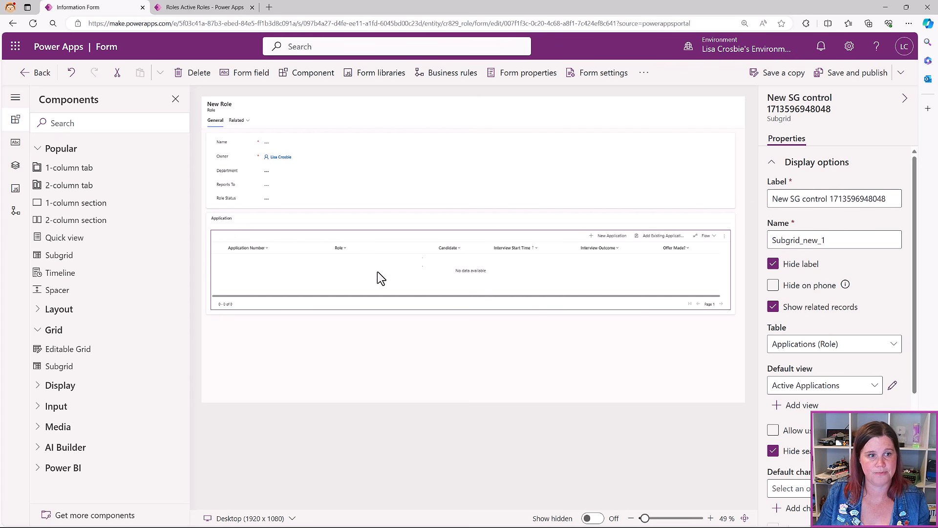
left_click(850, 73)
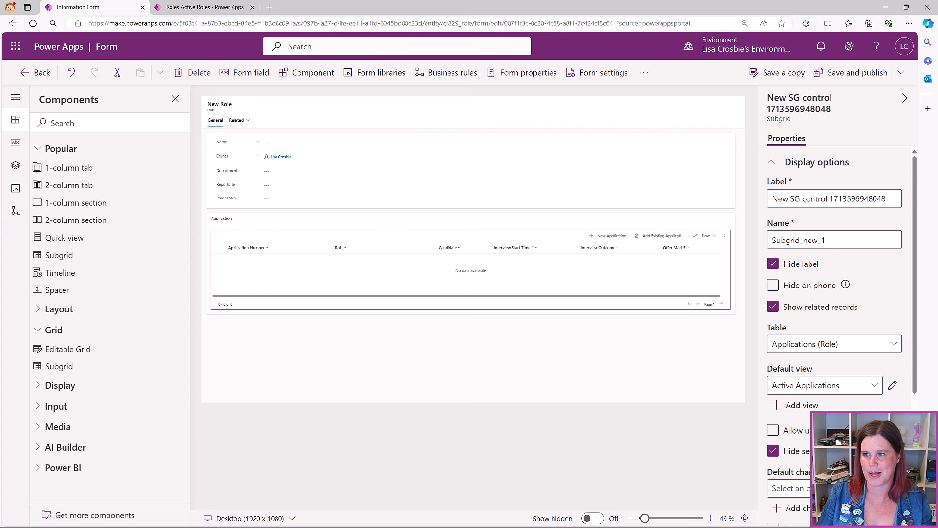
left_click(860, 77)
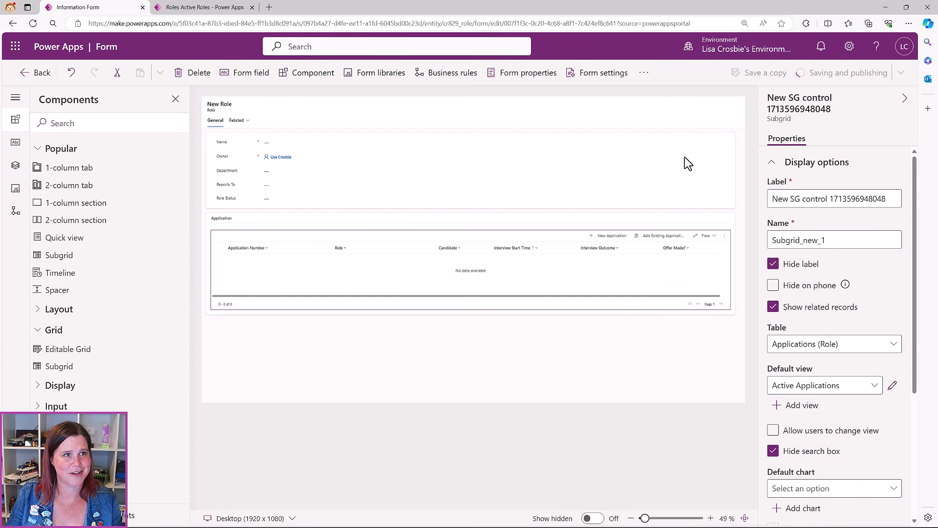
left_click(196, 10)
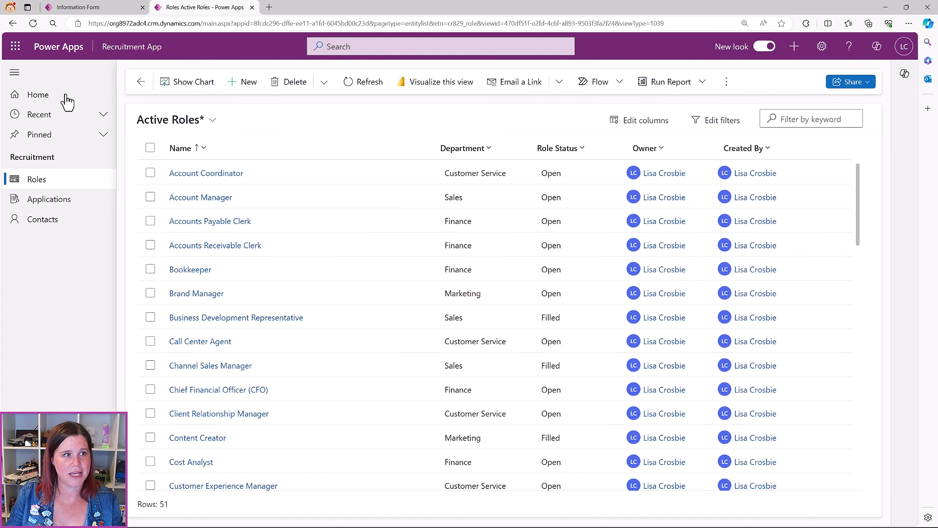
Try quick-creating an Application with a Role lookup, cancel it, then open the Account Manager role
left_click(33, 23)
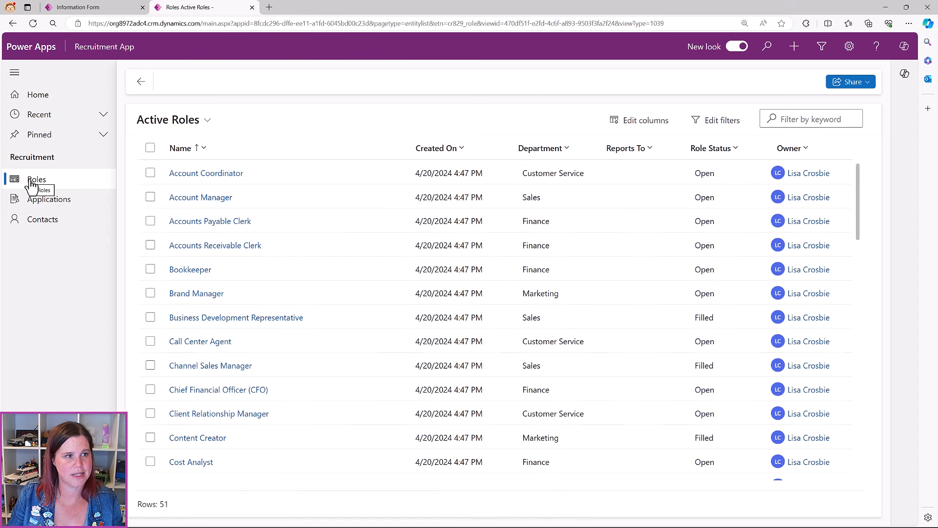
left_click(795, 49)
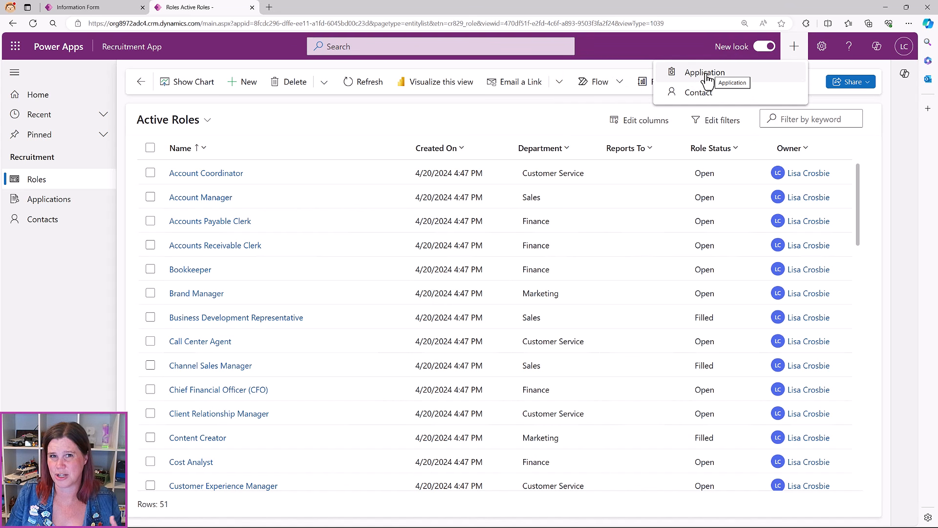
left_click(706, 78)
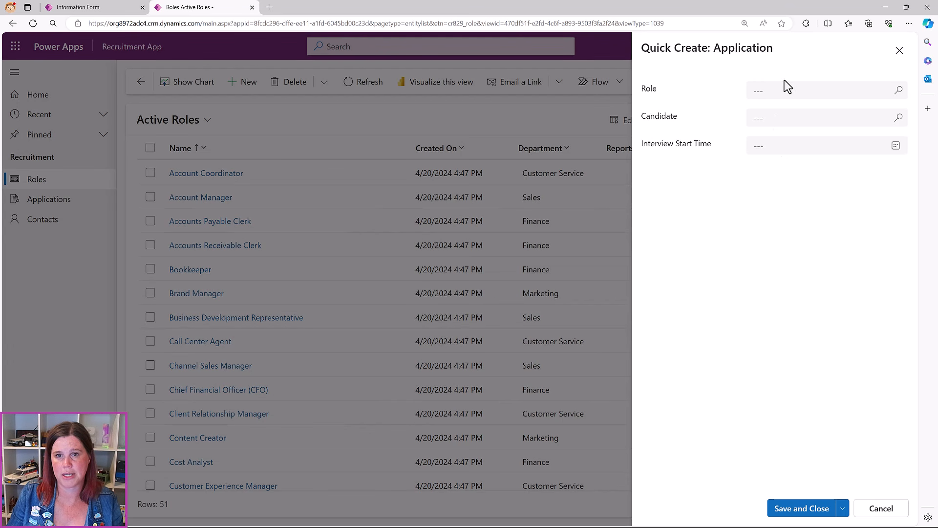
left_click(898, 91)
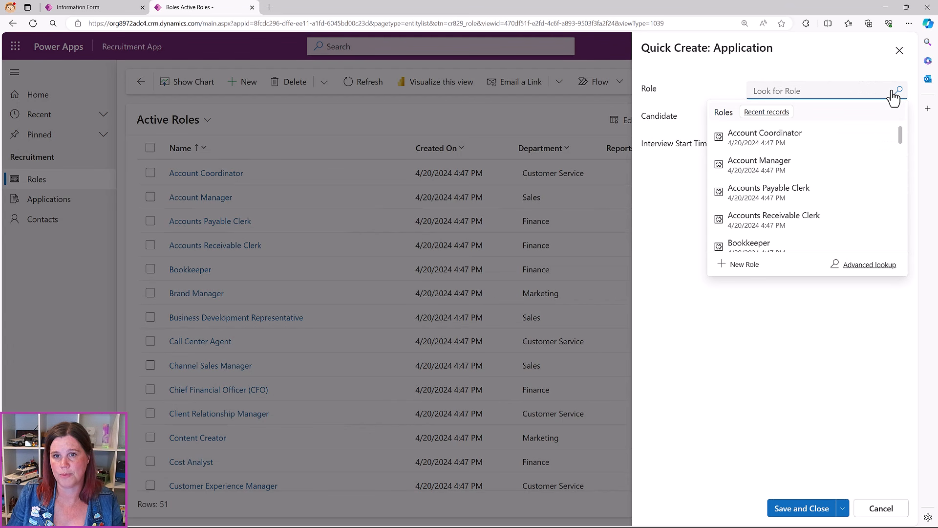
left_click(714, 79)
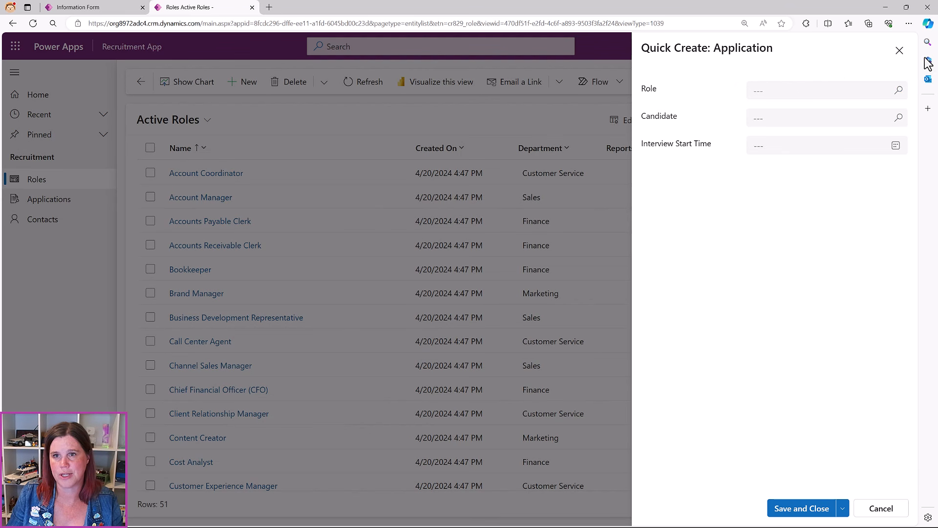
left_click(899, 51)
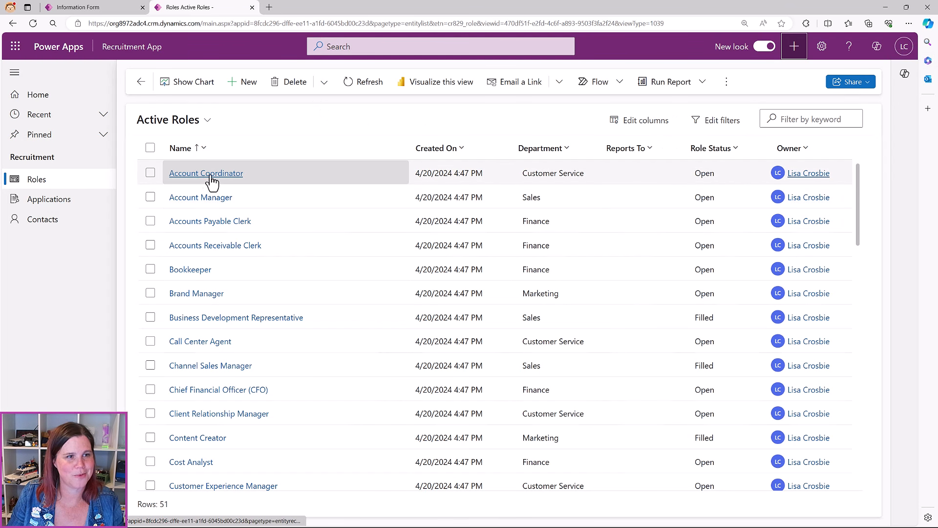
left_click(175, 195)
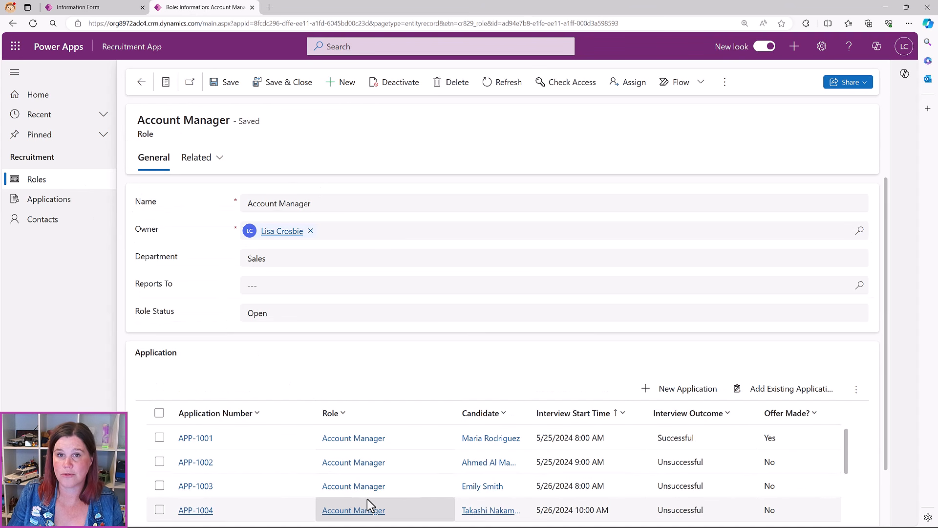
Open application APP-1000 from the Applications list, then go back to Active Applications
left_click(55, 202)
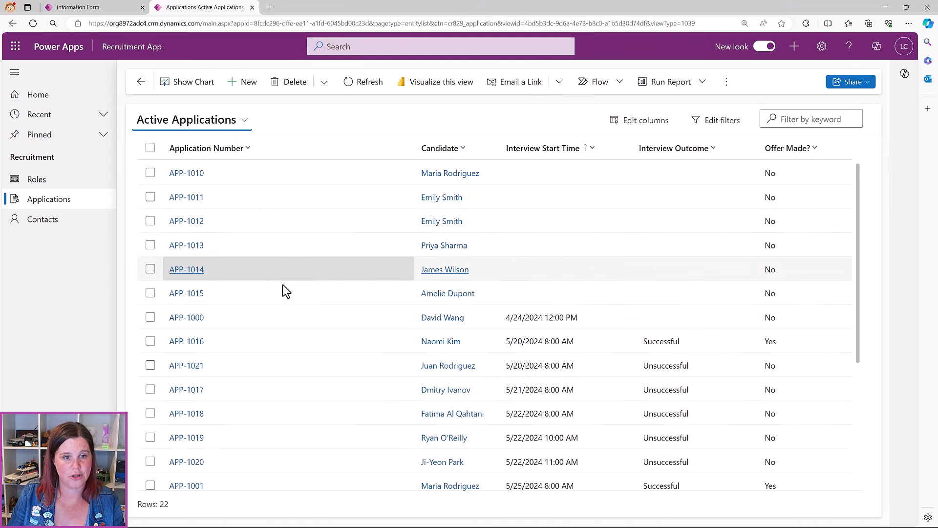
left_click(201, 318)
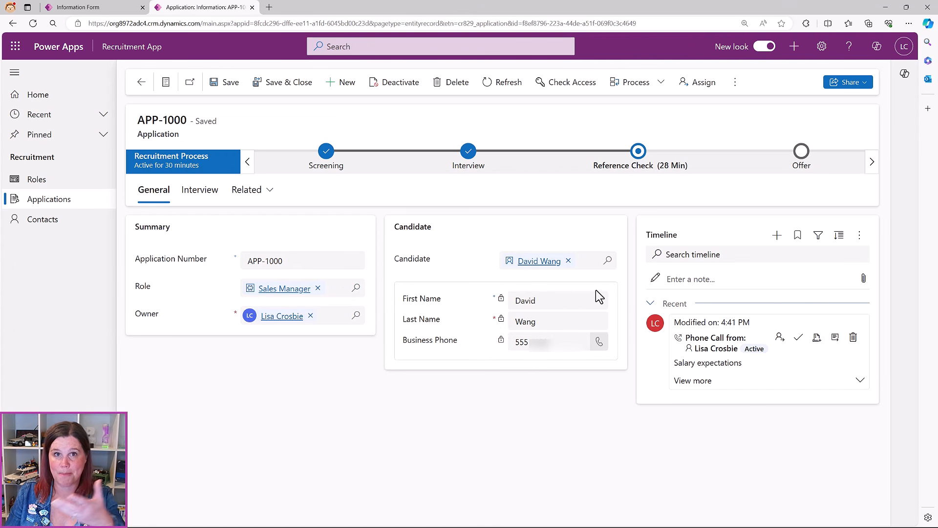
left_click(140, 83)
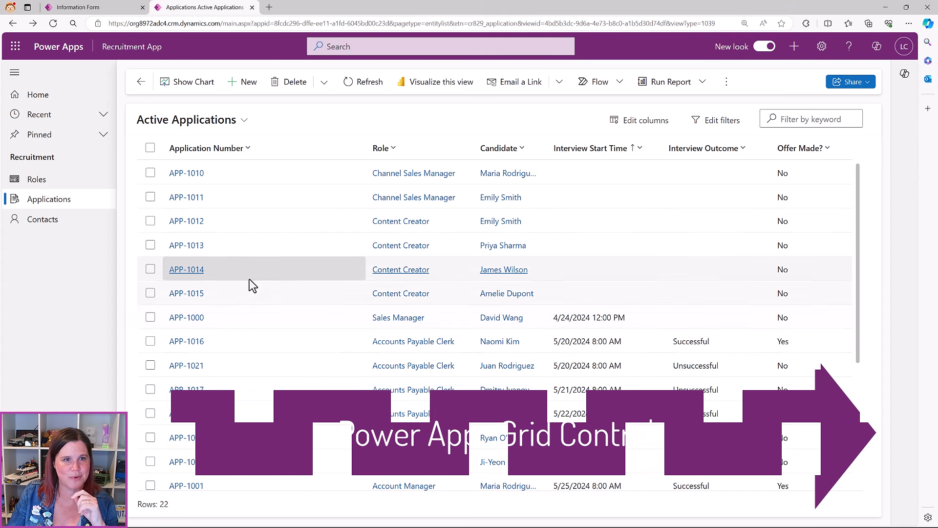
Exit the form designer to the Role forms list and reopen the app's Active Roles list
left_click(106, 7)
left_click(32, 73)
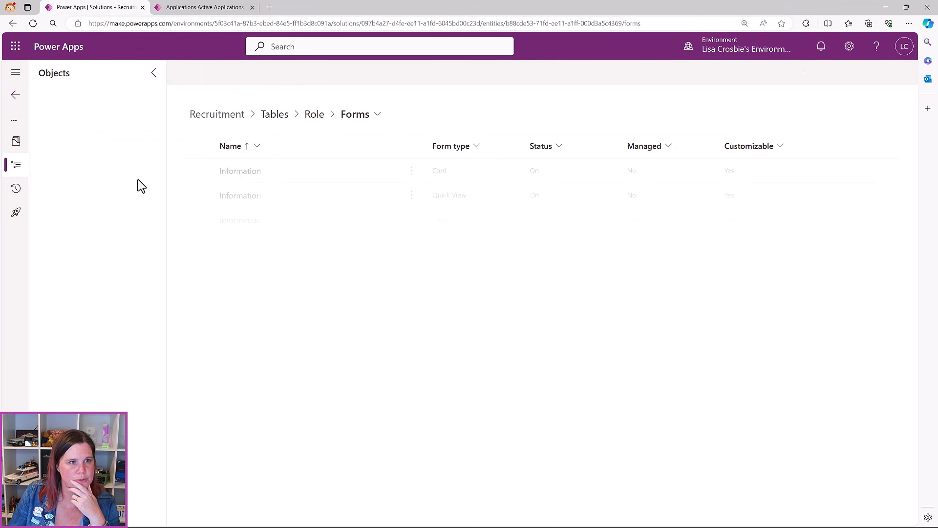
left_click(178, 8)
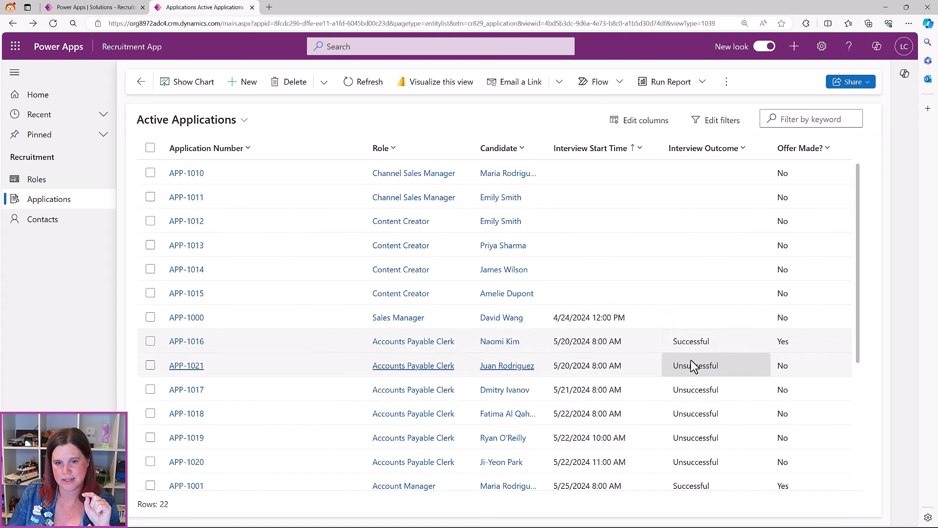
left_click(37, 180)
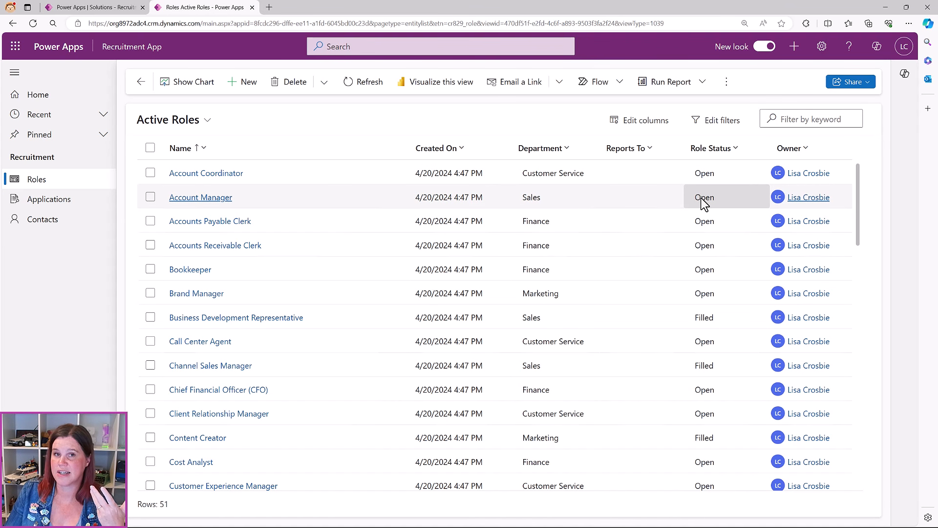
Open the Role table's Active Roles view and browse all available components to add
left_click(110, 7)
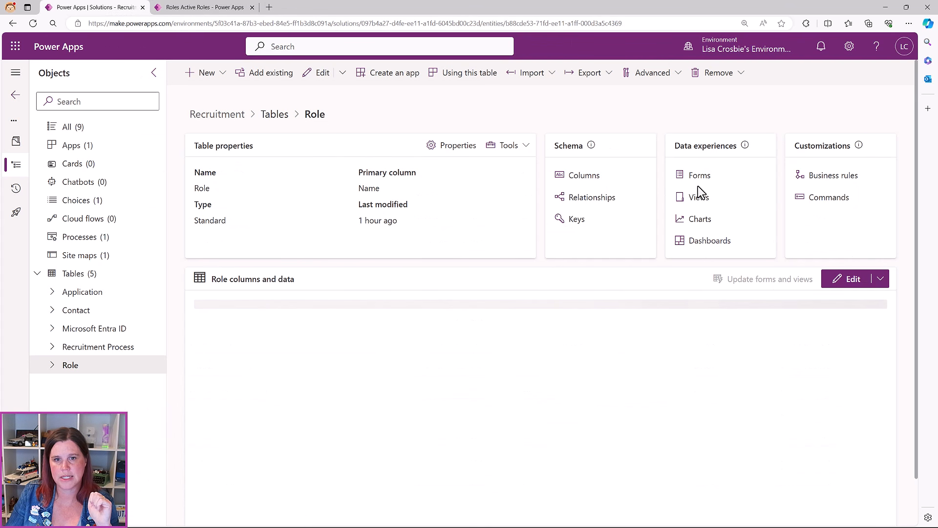
left_click(699, 198)
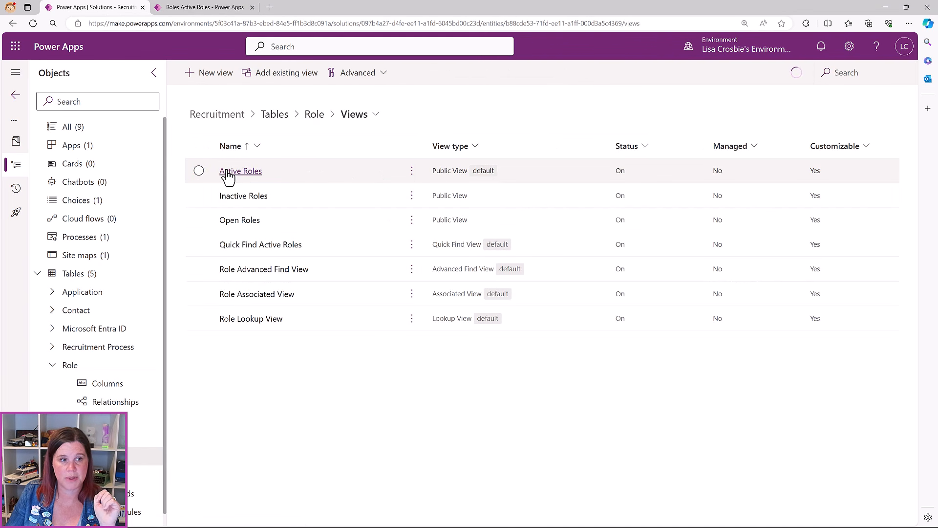
left_click(227, 171)
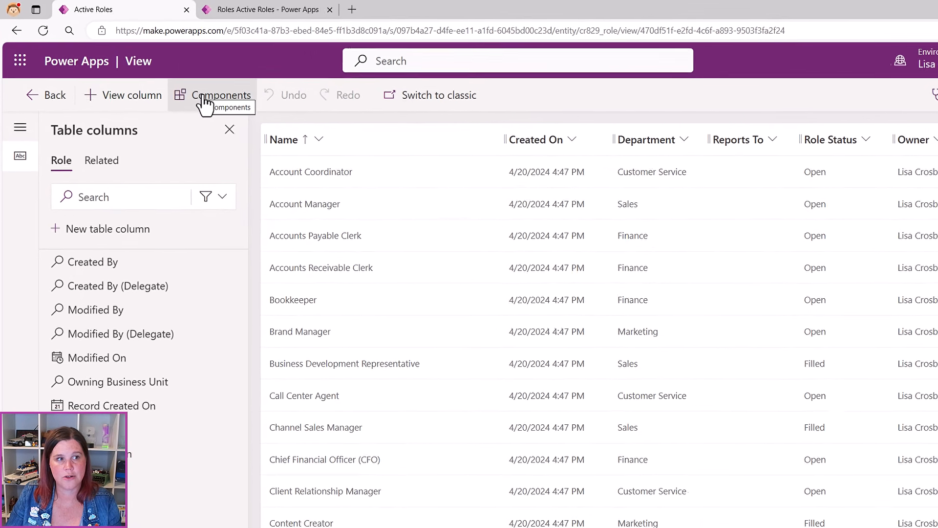
left_click(210, 104)
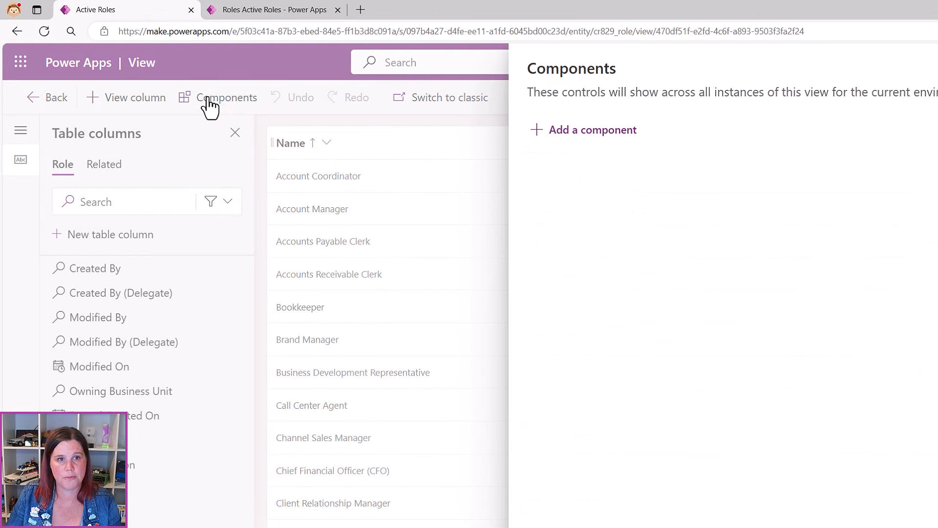
left_click(619, 145)
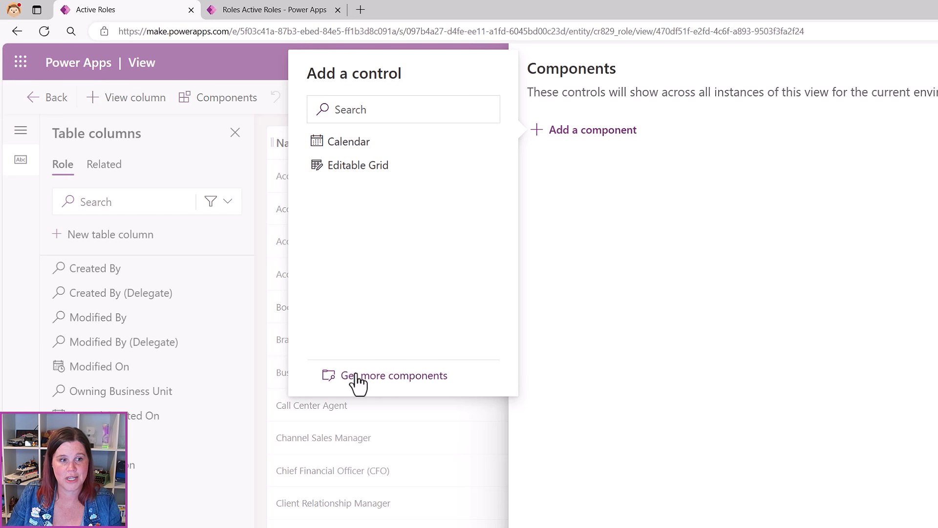
left_click(383, 383)
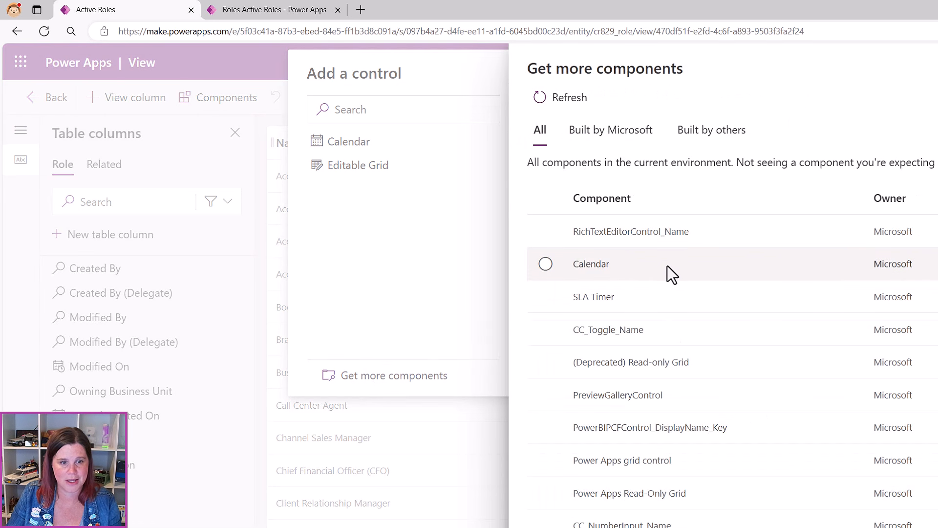
Add the Power Apps grid control from Get more components and pick it for the Active Roles view
mouse_move(630, 464)
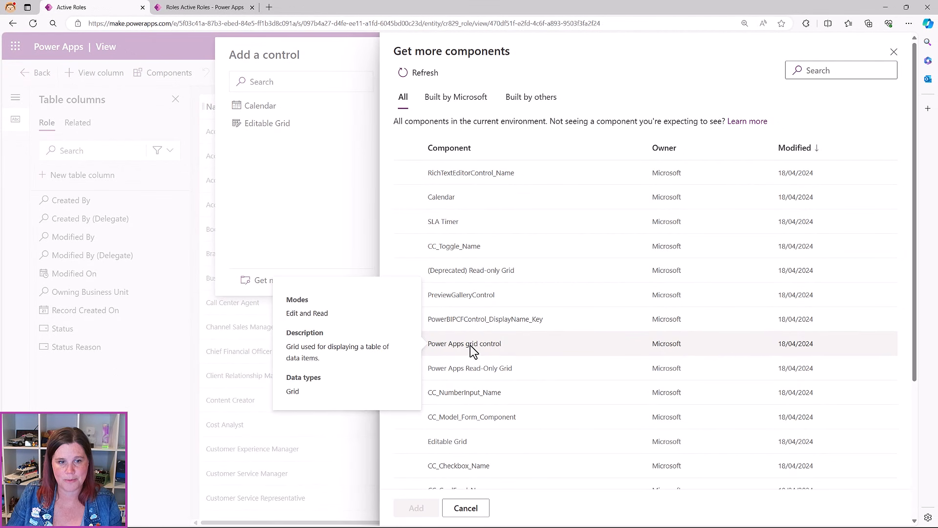
left_click(467, 348)
left_click(417, 508)
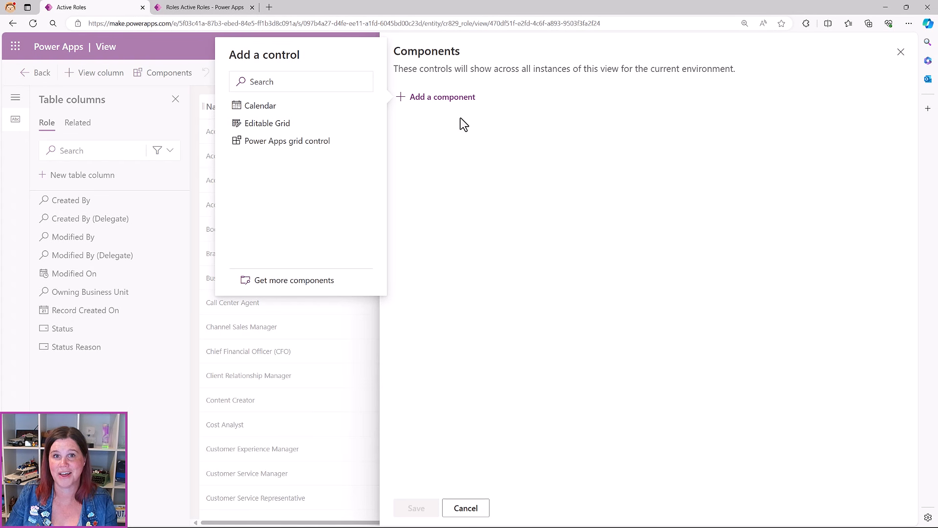
left_click(292, 143)
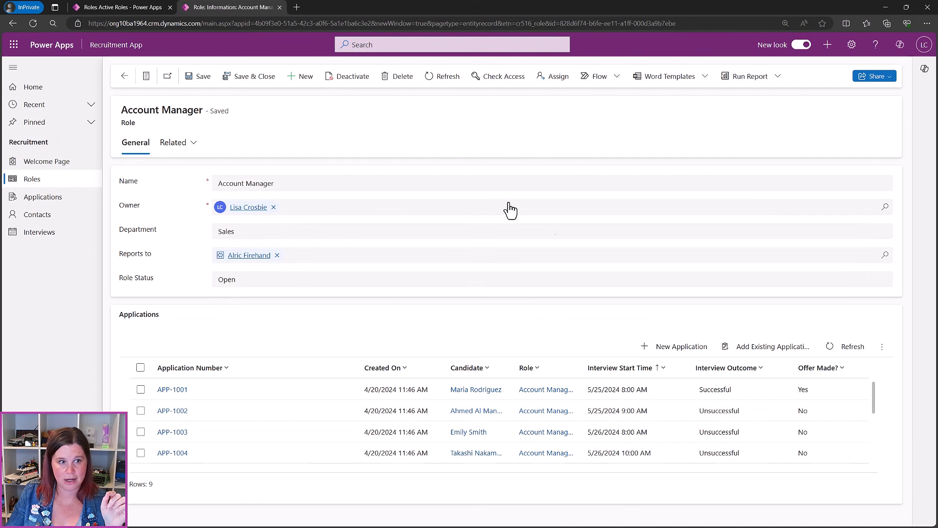
Open Roles, toggle Account Coordinator's empty applications, and expand Account Manager's Applications child rows
left_click(40, 181)
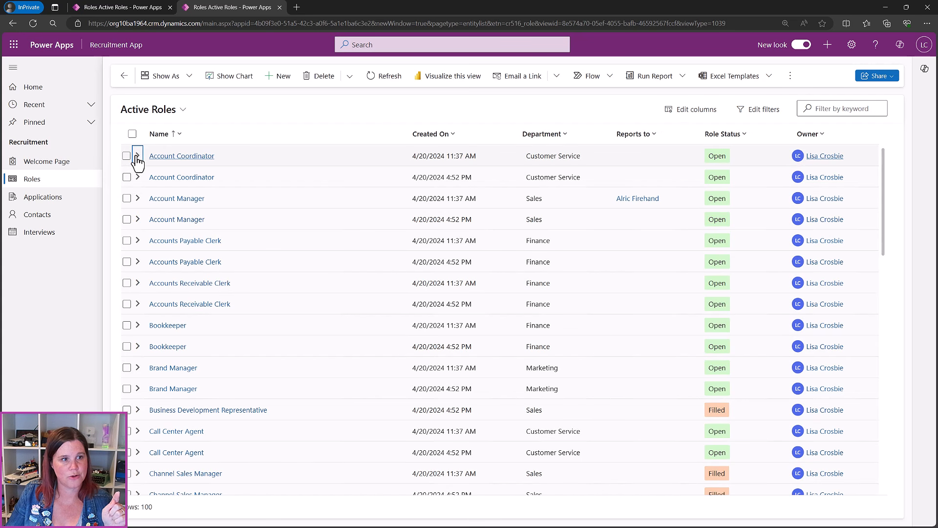
left_click(137, 155)
left_click(137, 156)
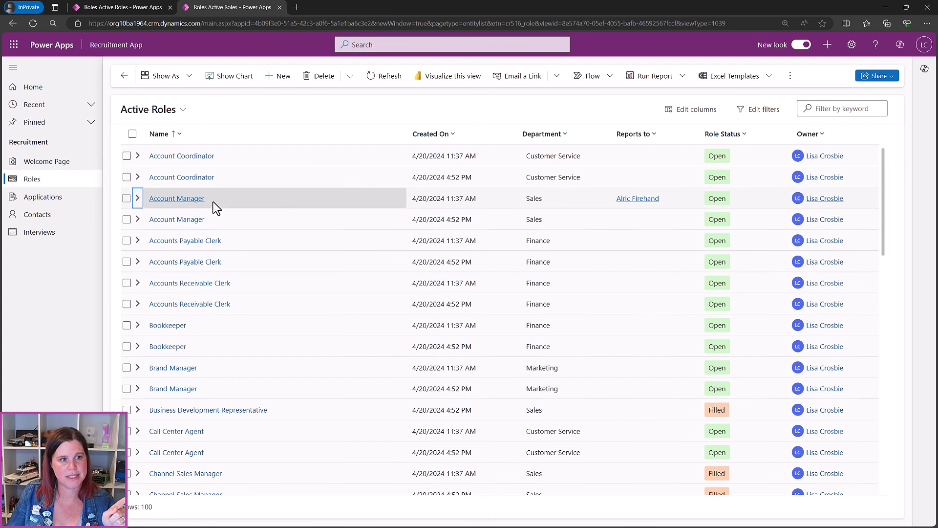
left_click(139, 198)
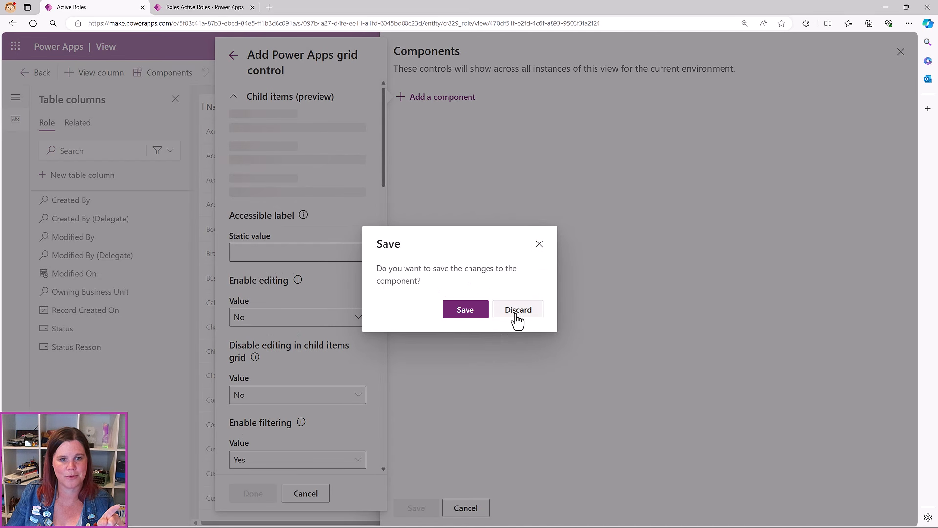
Discard changes, add the Power Apps grid control with Applications as child items table, and save
left_click(517, 313)
left_click(426, 100)
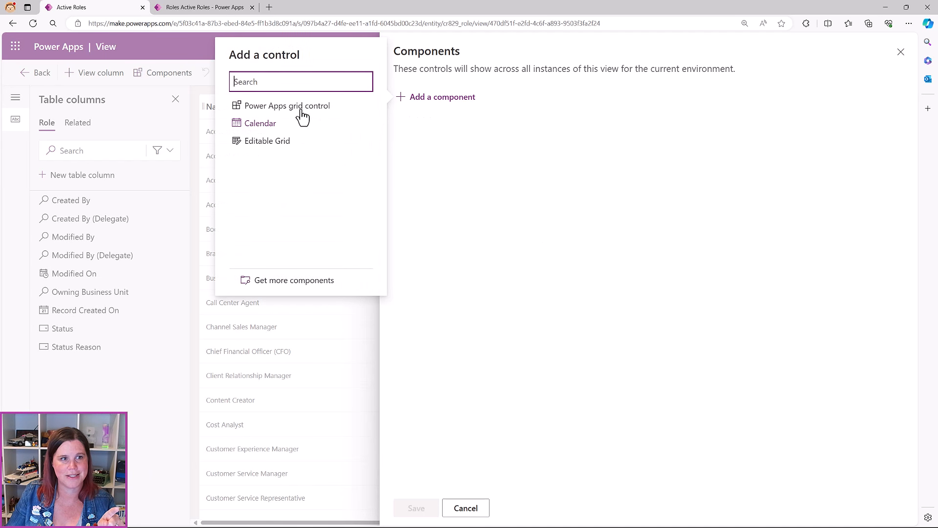
left_click(261, 104)
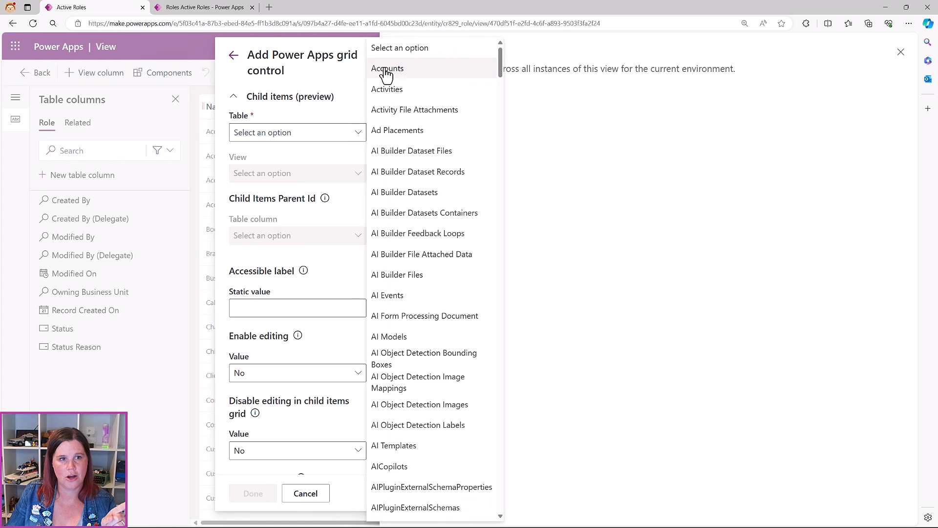
scroll(425, 413, "down", 9)
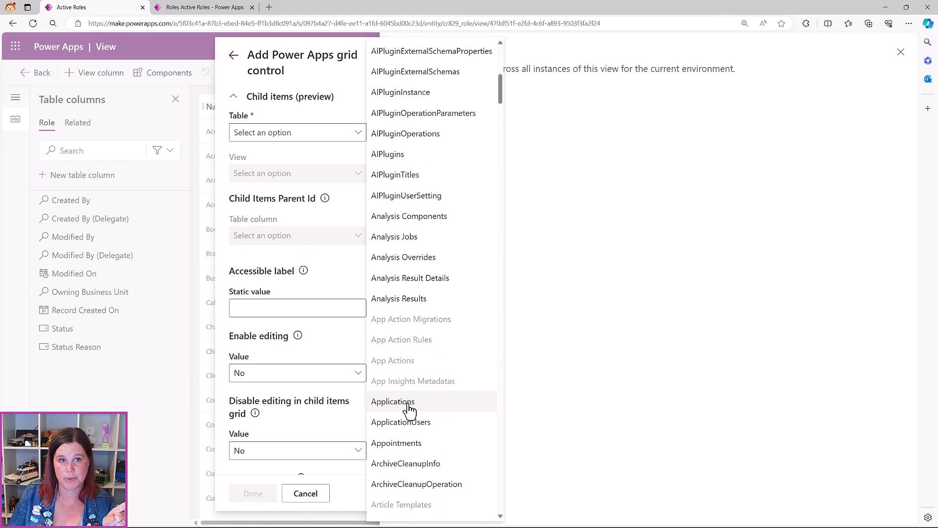
left_click(407, 404)
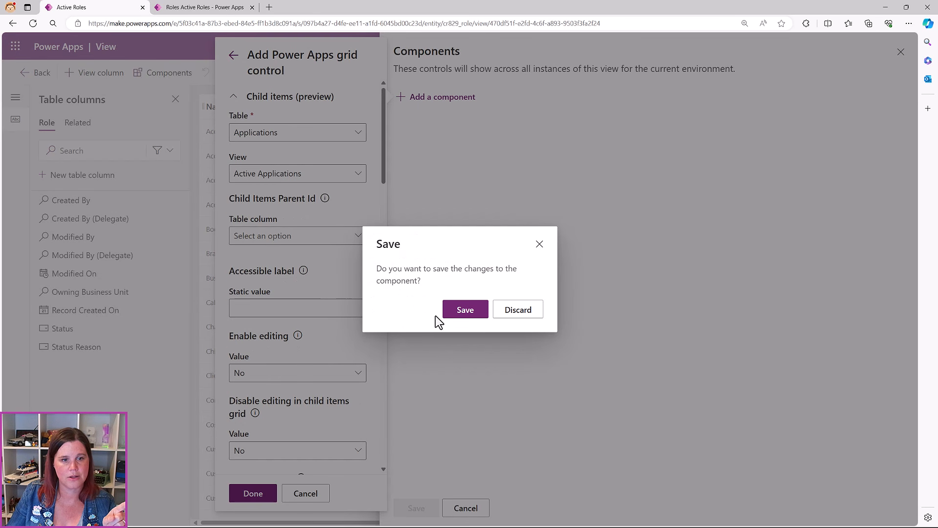
left_click(468, 313)
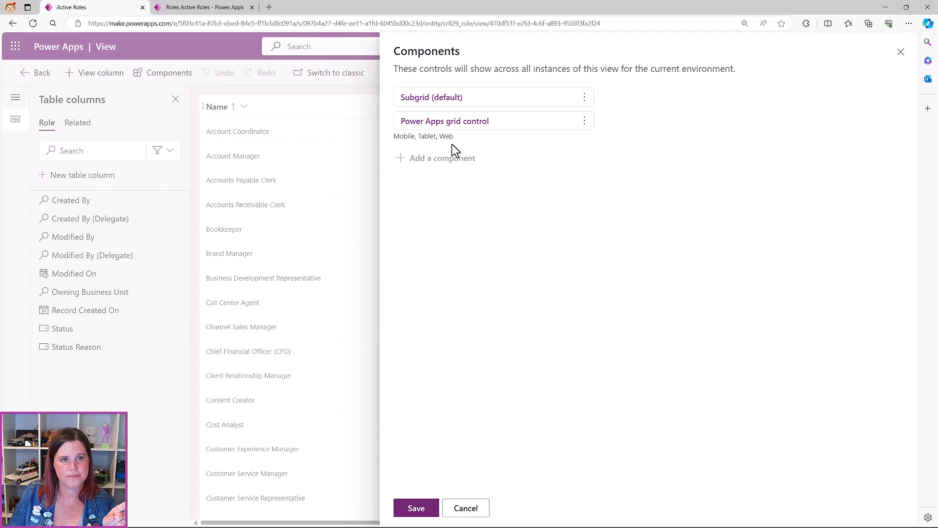
left_click(427, 122)
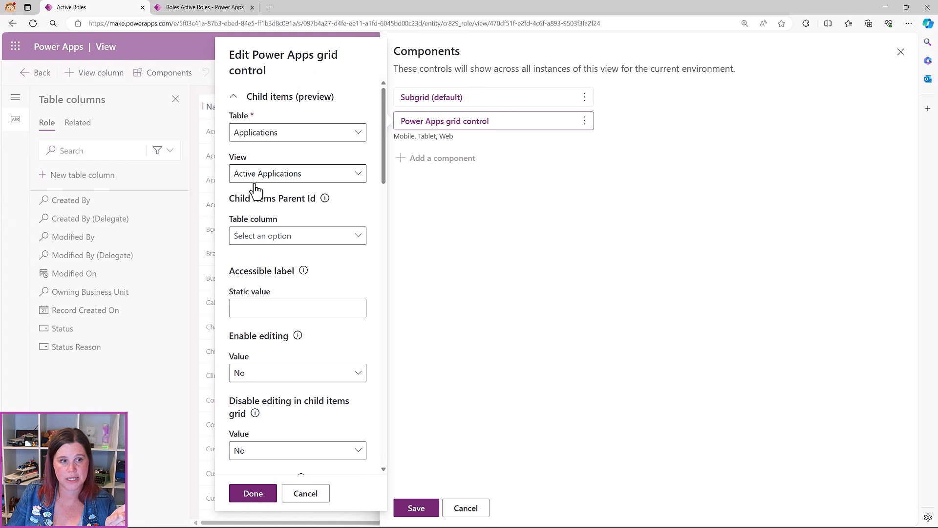
Link child rows through the Role (Lookup) column and set Enable OptionSet colors to Yes
left_click(285, 239)
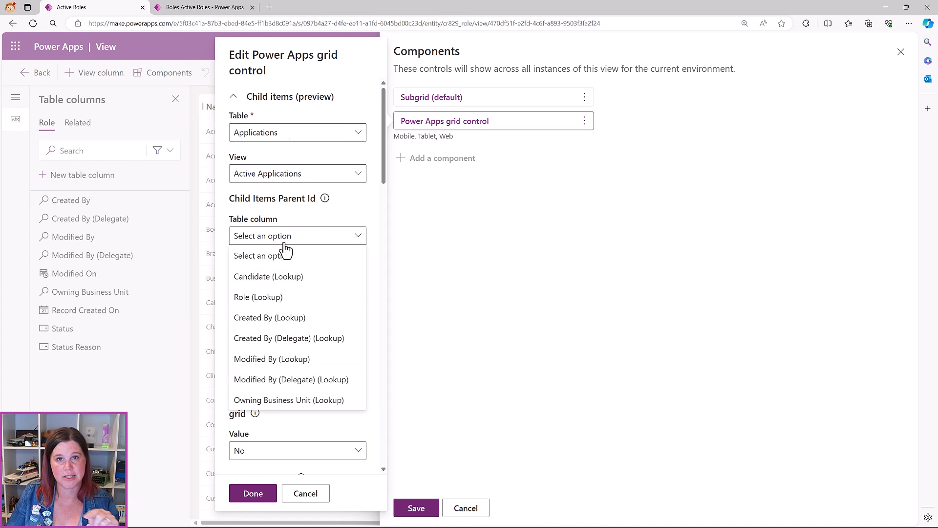
left_click(261, 302)
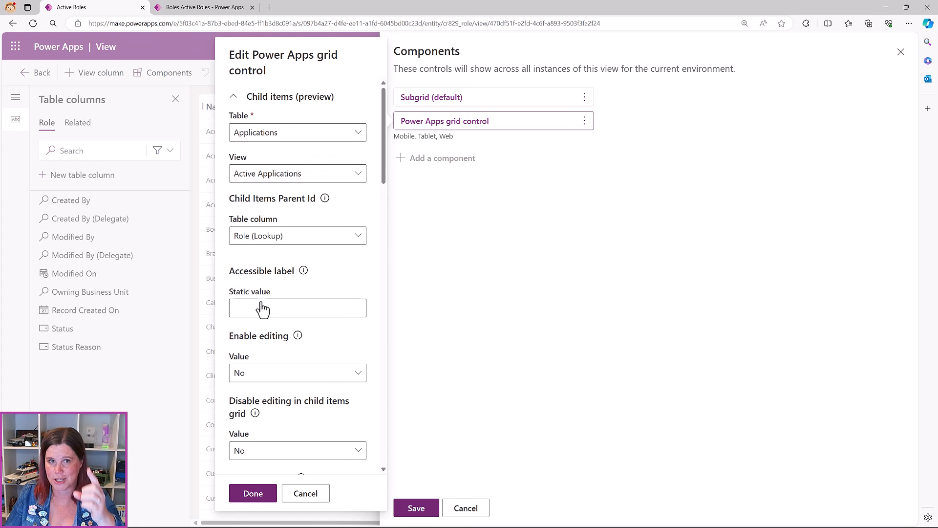
scroll(285, 268, "down", 3)
scroll(284, 265, "down", 5)
scroll(282, 263, "down", 5)
scroll(282, 264, "down", 5)
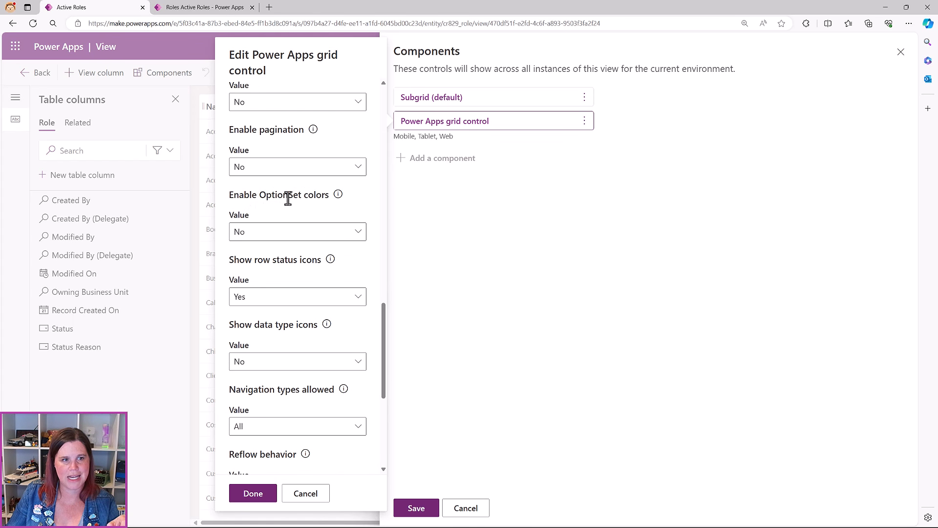
left_click(355, 236)
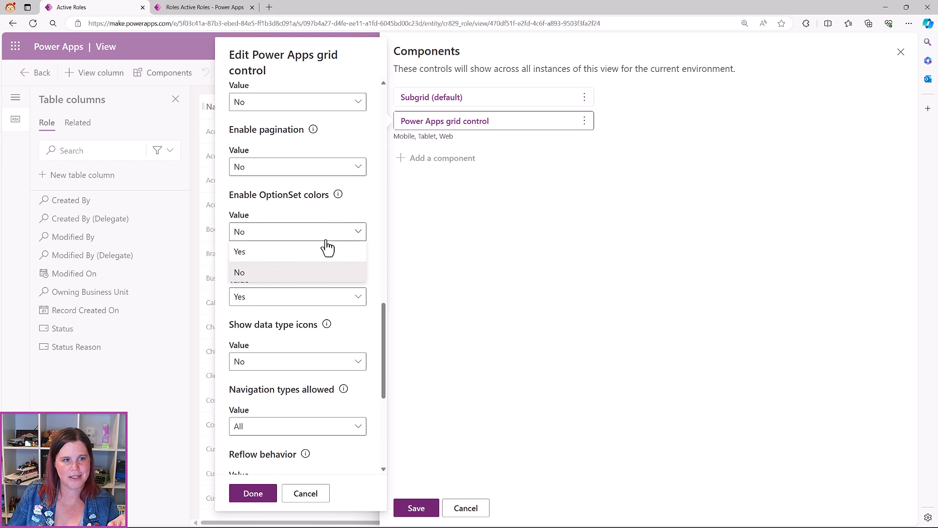
left_click(304, 253)
Save and publish the Active Roles view, then switch to the running Recruitment App
left_click(259, 492)
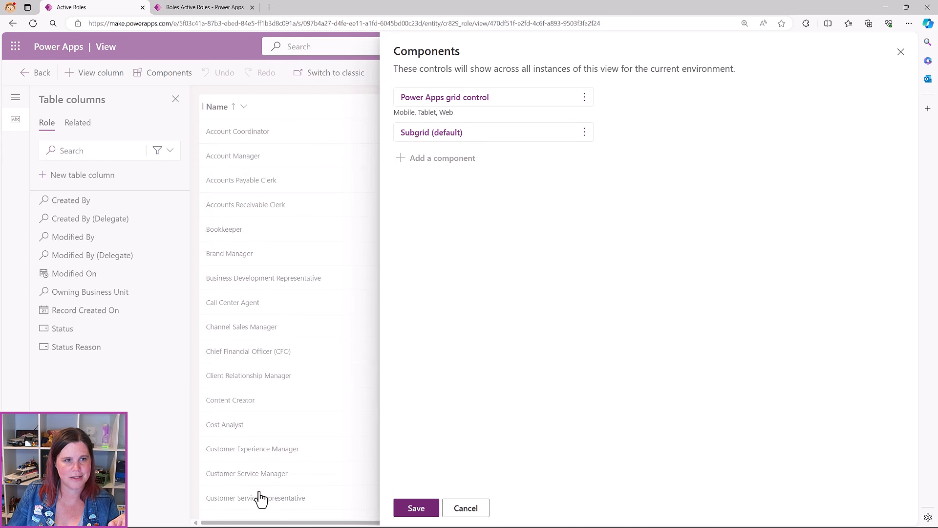
left_click(417, 508)
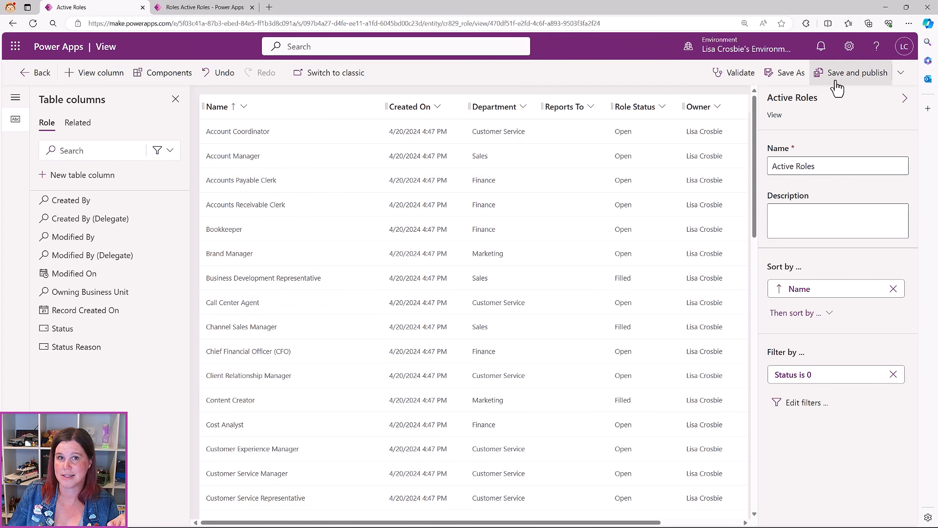
left_click(836, 73)
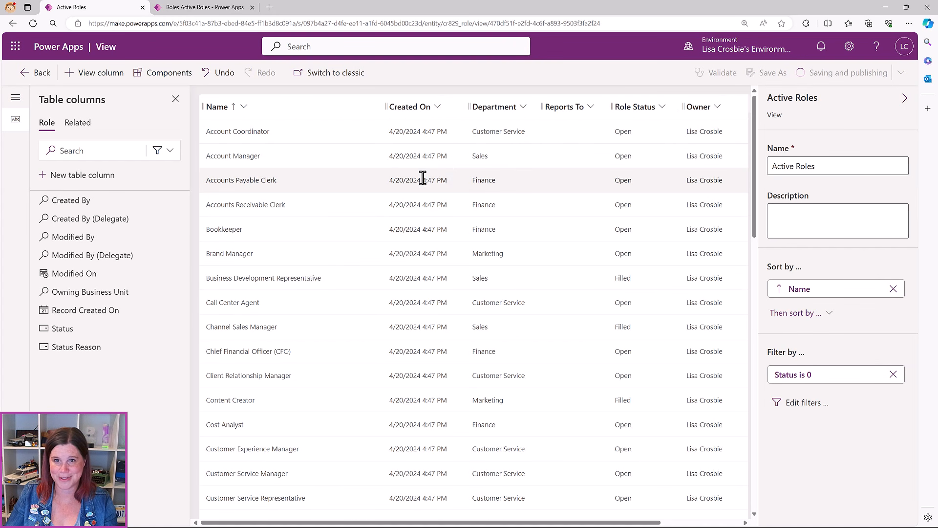
left_click(205, 10)
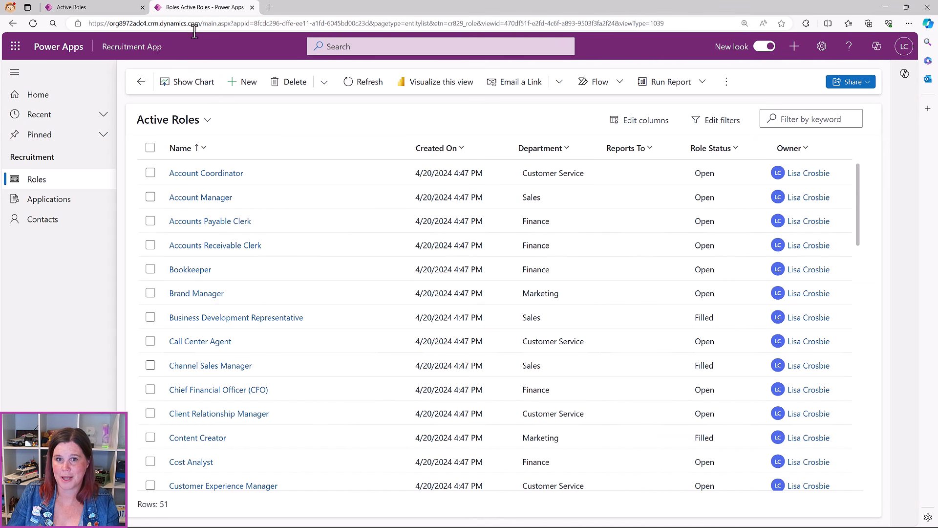
Reload the app, expand and collapse Account Manager's application rows, then open the Welcome Page
left_click(34, 24)
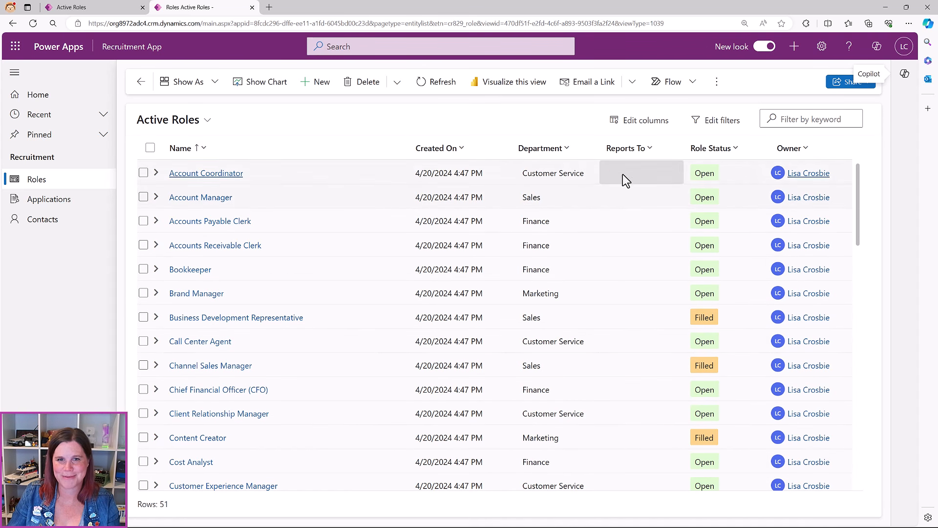
left_click(156, 197)
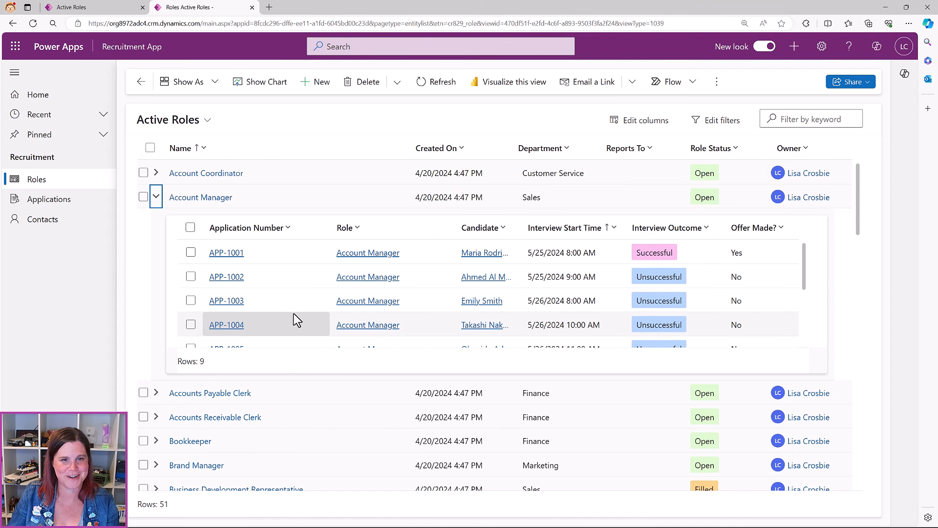
left_click(156, 197)
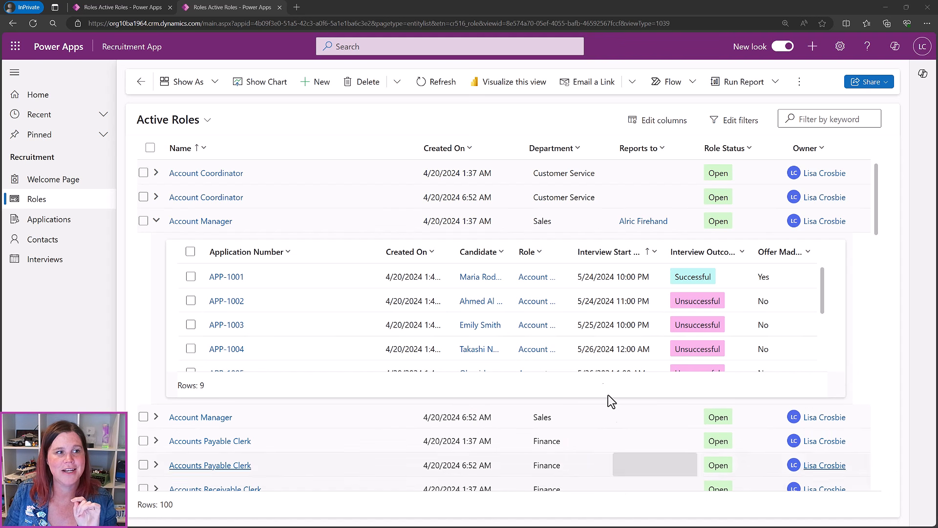
left_click(67, 185)
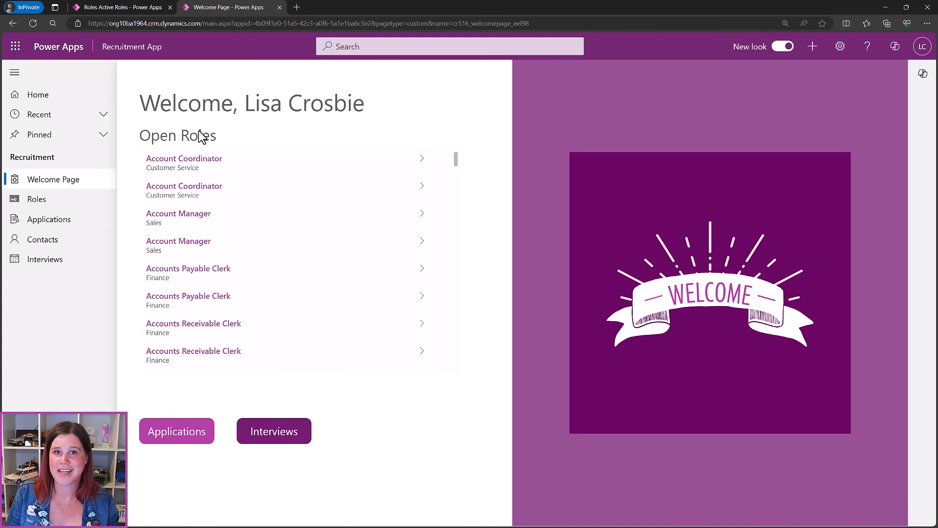
View the Account Coordinator role from Open Roles, go back, then try the Applications shortcut
scroll(309, 264, "down", 5)
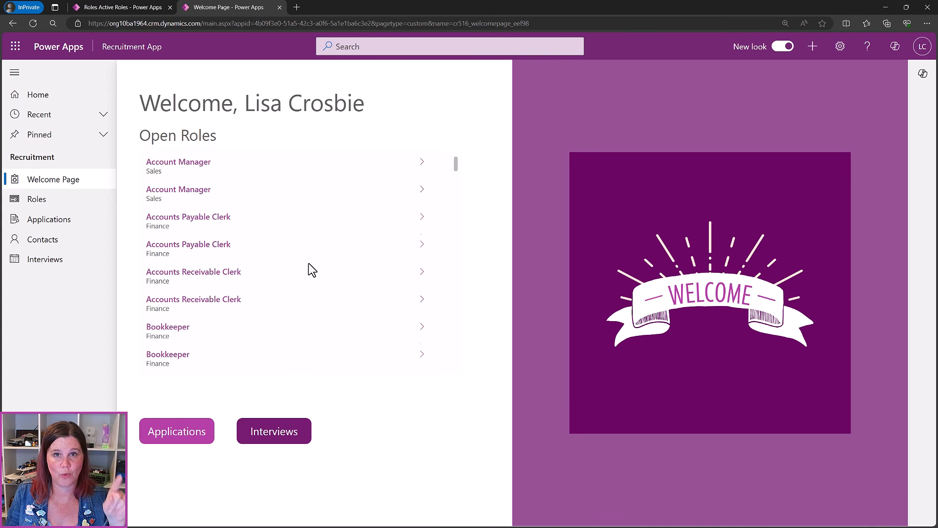
scroll(309, 263, "up", 5)
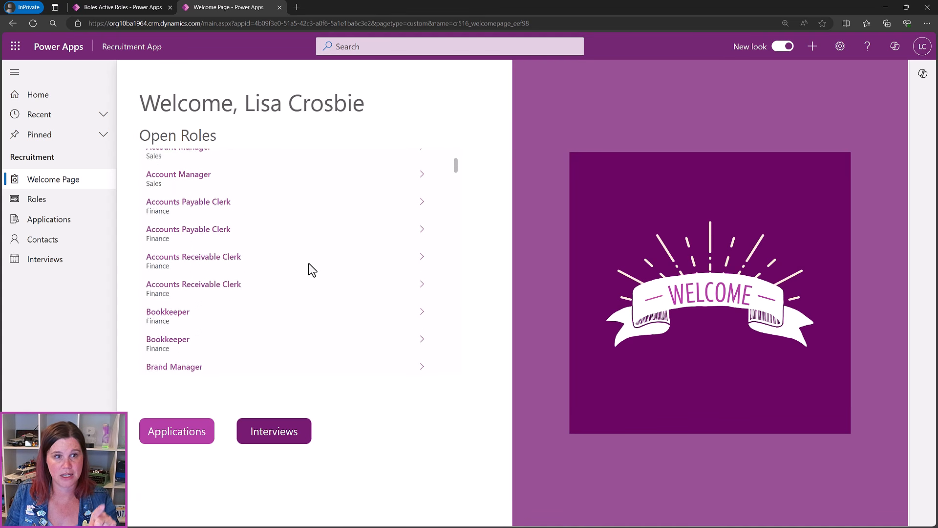
left_click(423, 158)
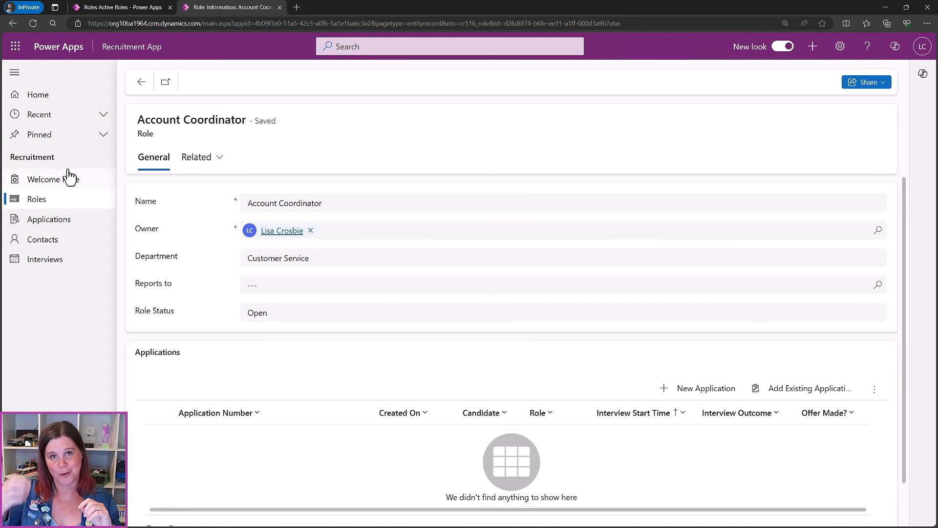
left_click(146, 83)
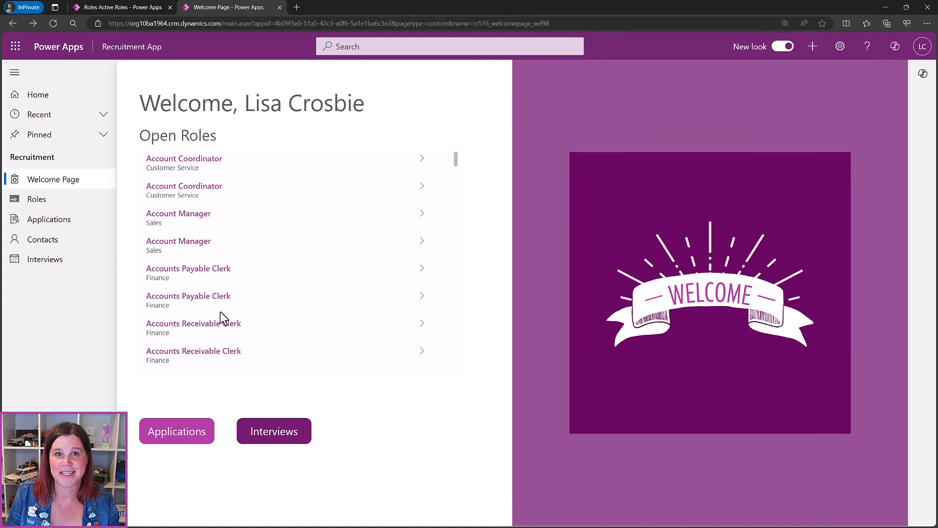
left_click(182, 441)
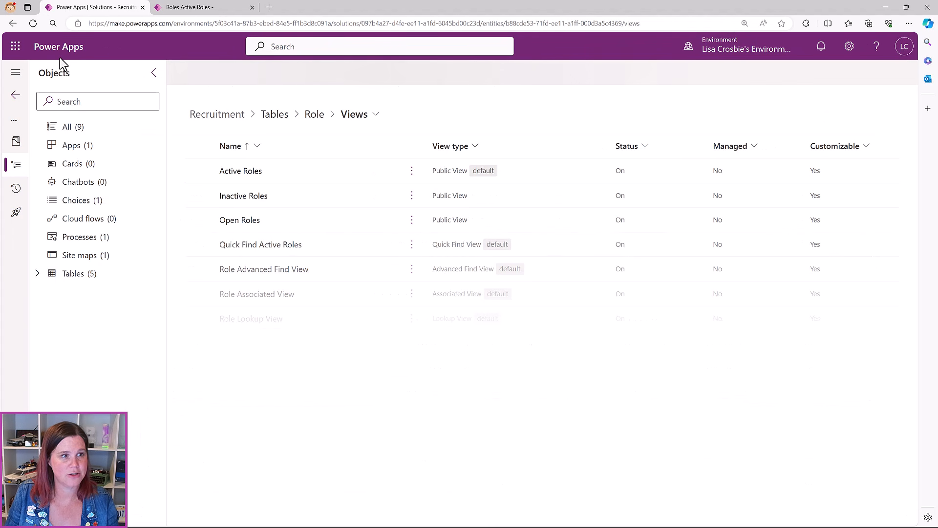
From the Recruitment solution's All objects list, create a new custom page via New > App > Page
left_click(73, 128)
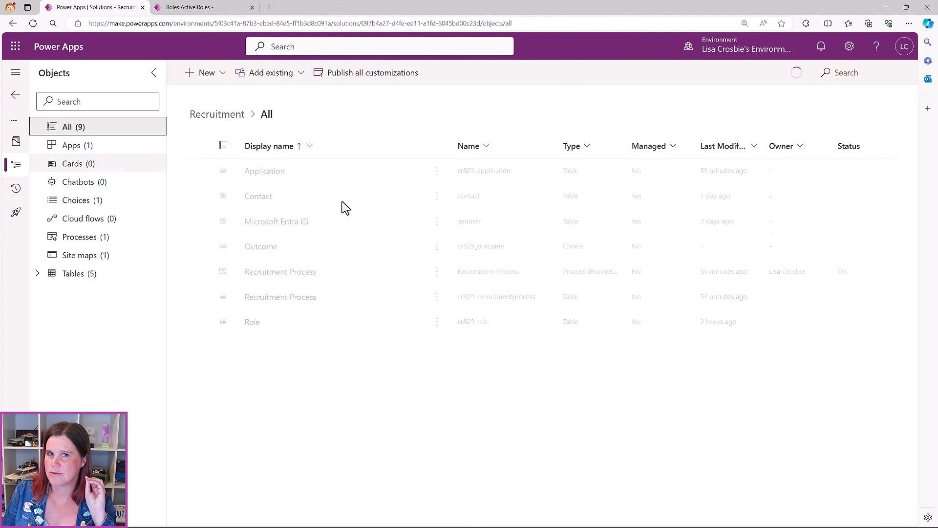
left_click(226, 89)
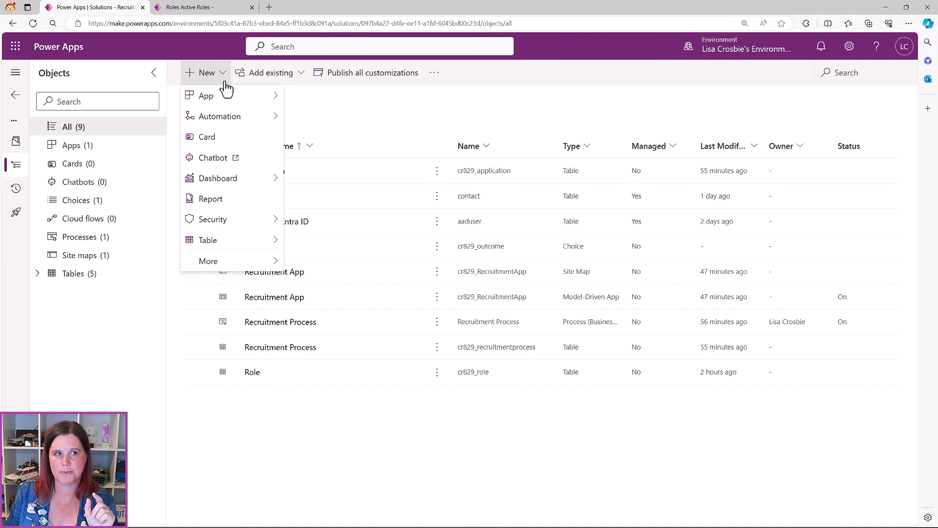
mouse_move(227, 98)
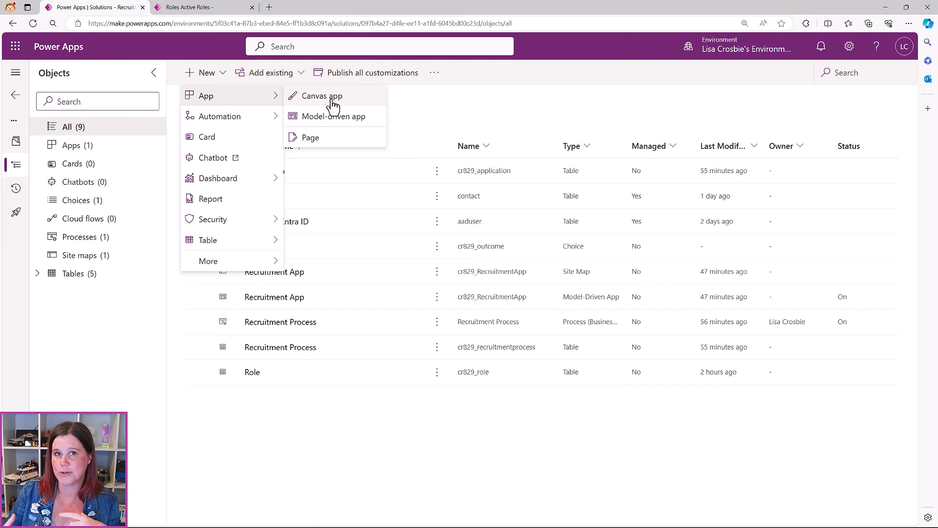
left_click(328, 141)
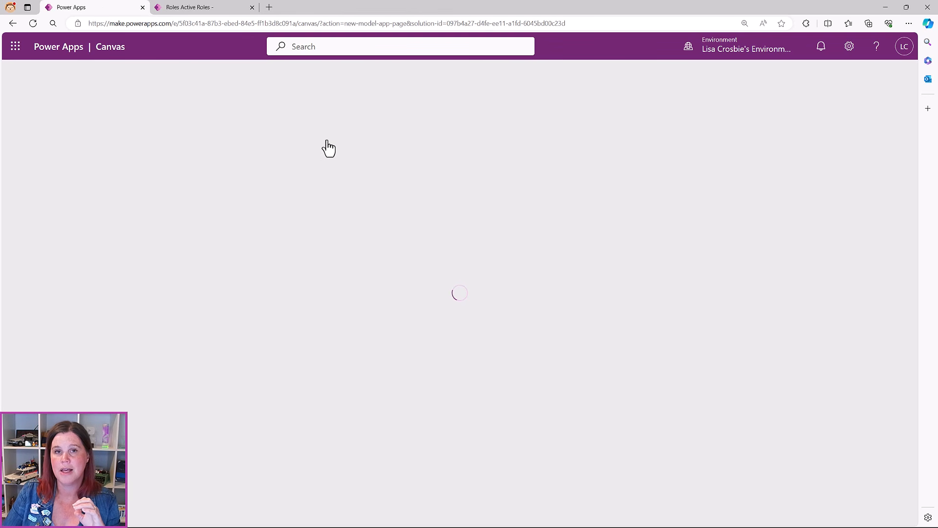
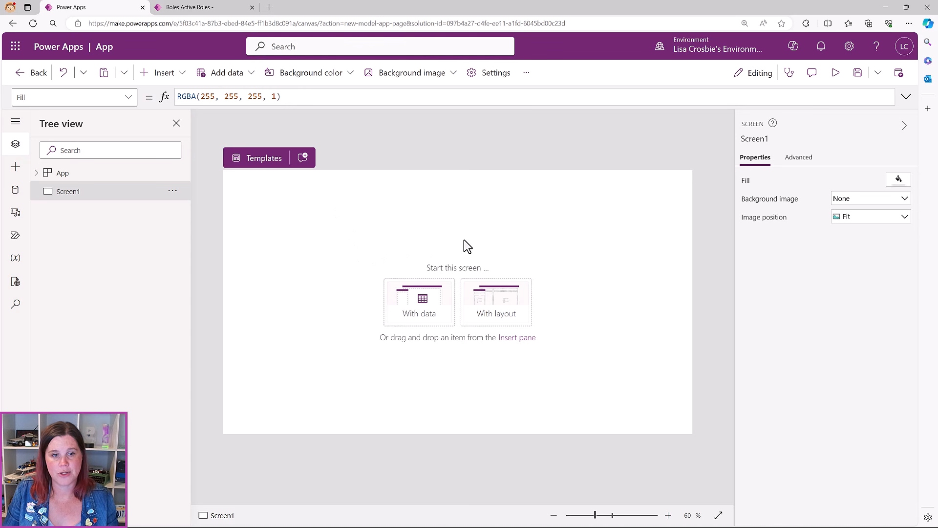
Apply the Tutorial template from the 'With layout' screen layouts to Screen1
scroll(466, 246, "up", 1)
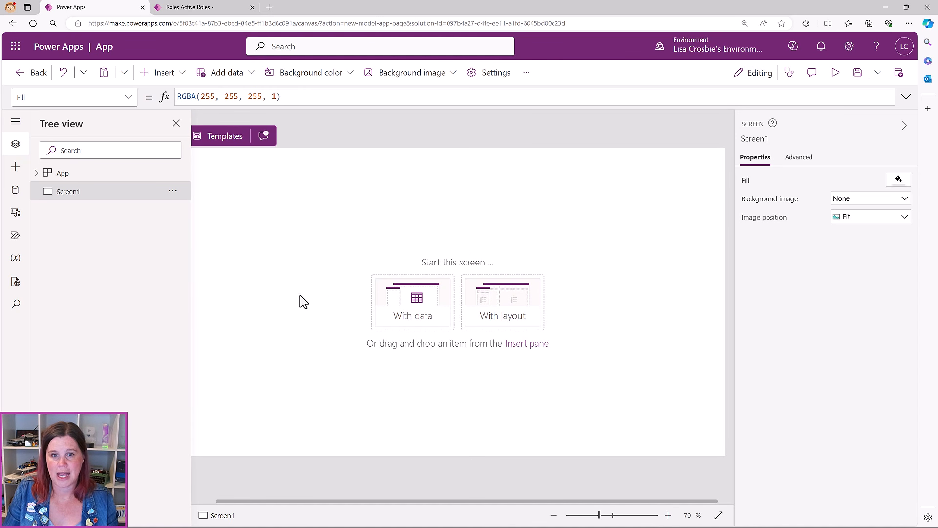
left_click(497, 330)
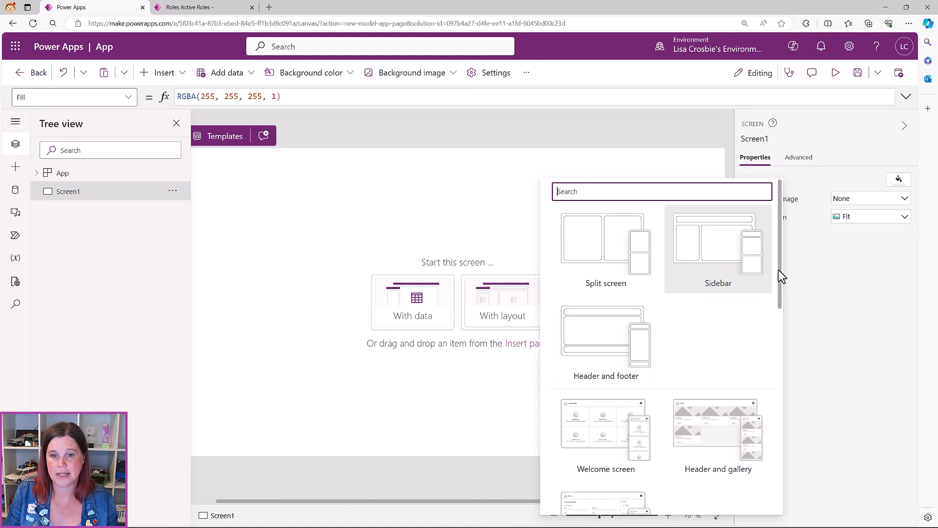
scroll(690, 307, "down", 4)
scroll(693, 310, "down", 4)
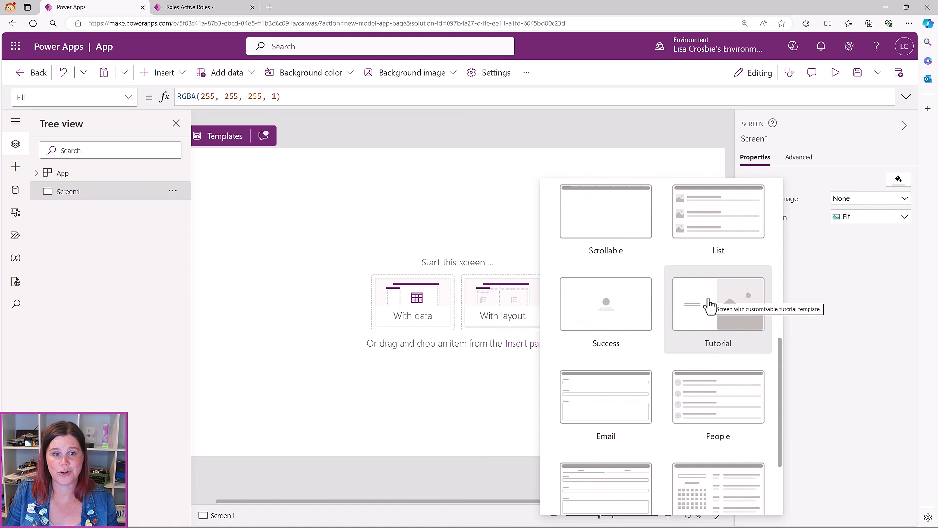
left_click(709, 305)
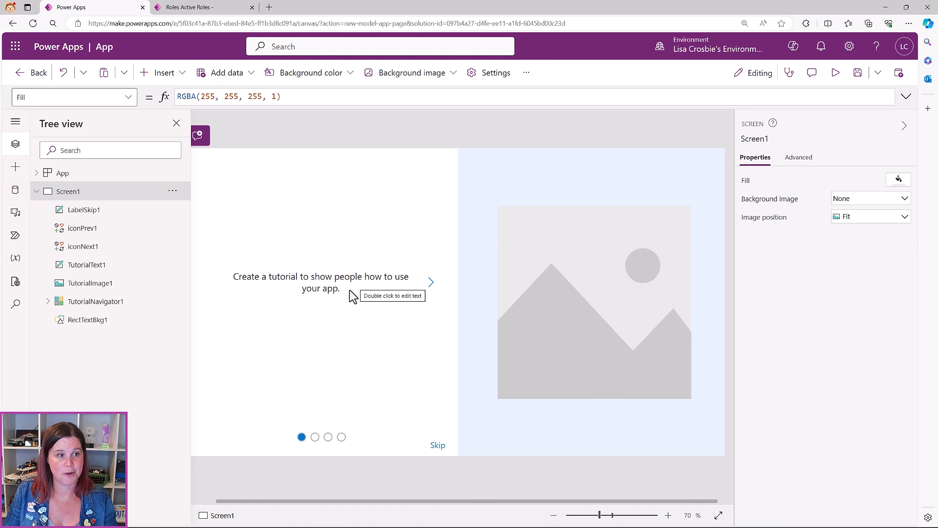
Delete LabelSkip1, iconPrev1, iconNext1, TutorialText1 and TutorialNavigator1 from the tutorial screen
left_click(296, 305)
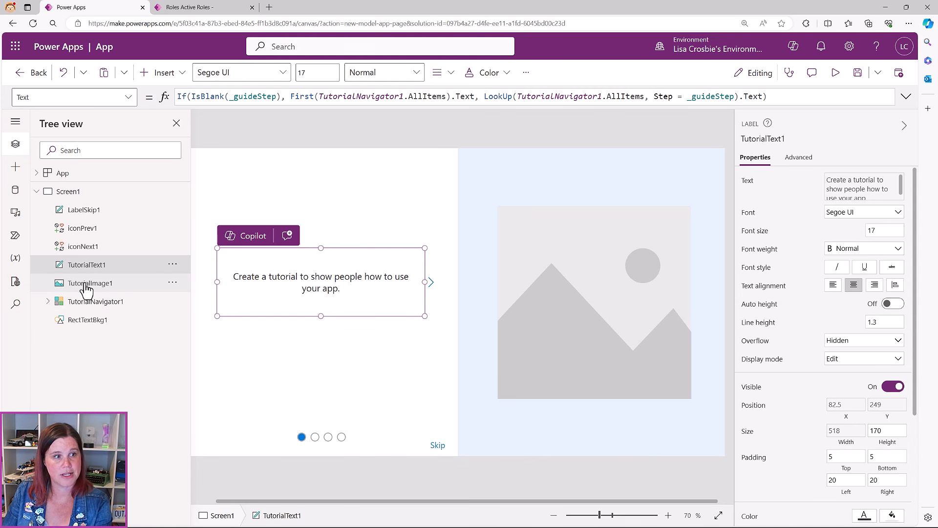
left_click(87, 210)
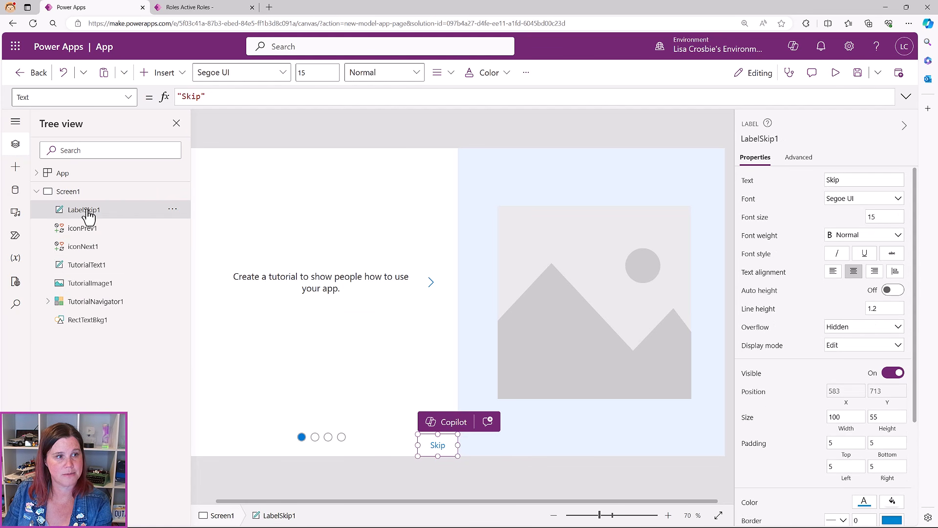
key("Delete")
left_click(87, 210)
key("Delete")
left_click(87, 211)
key("Delete")
left_click(87, 211)
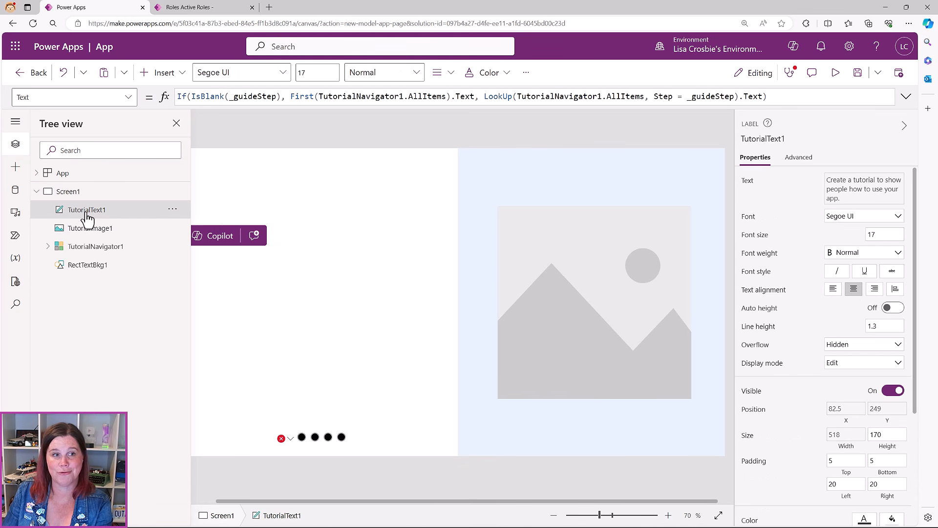
key("Delete")
left_click(88, 228)
key("Delete")
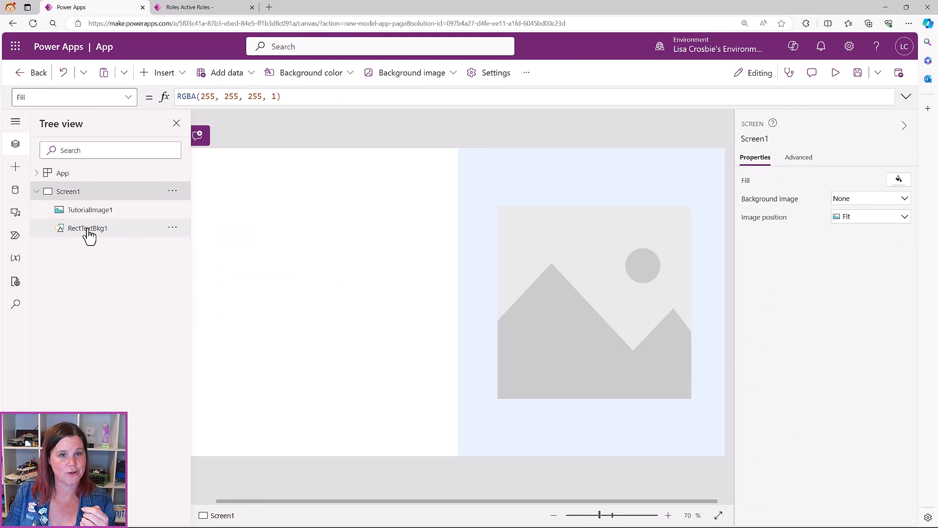
Clear TutorialImage1's broken Image formula so the error disappears
left_click(88, 225)
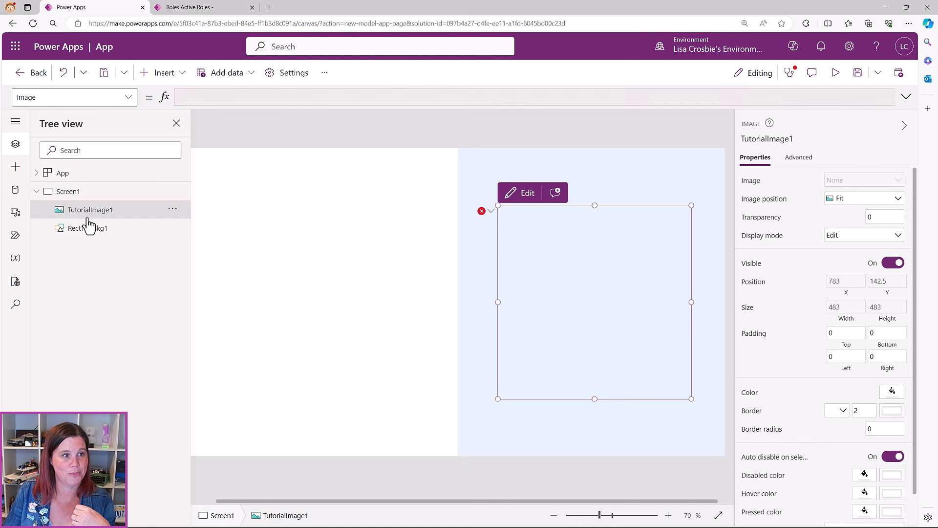
left_click(88, 229)
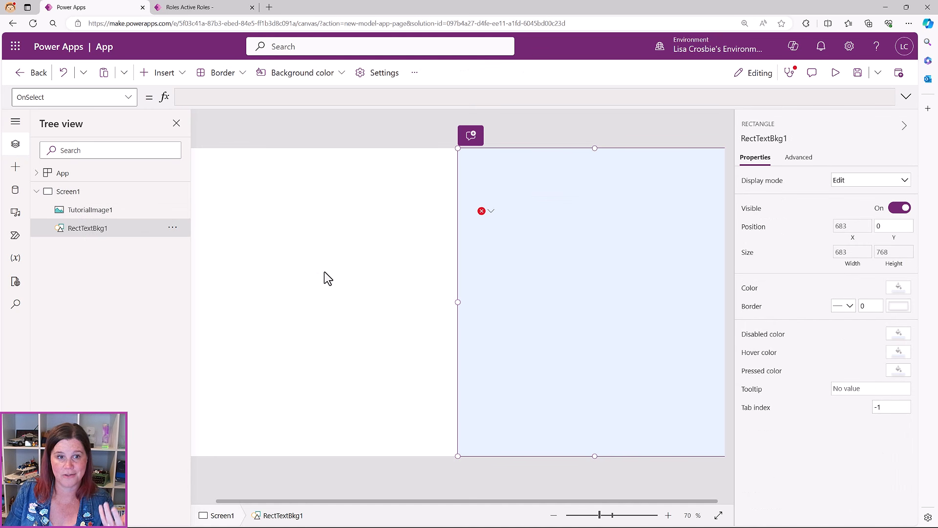
mouse_move(495, 218)
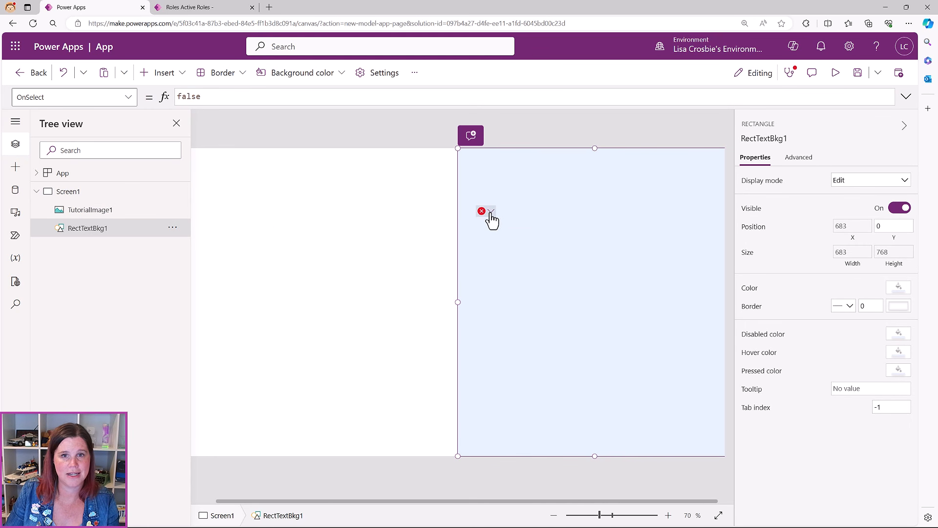
left_click(492, 218)
left_click(502, 230)
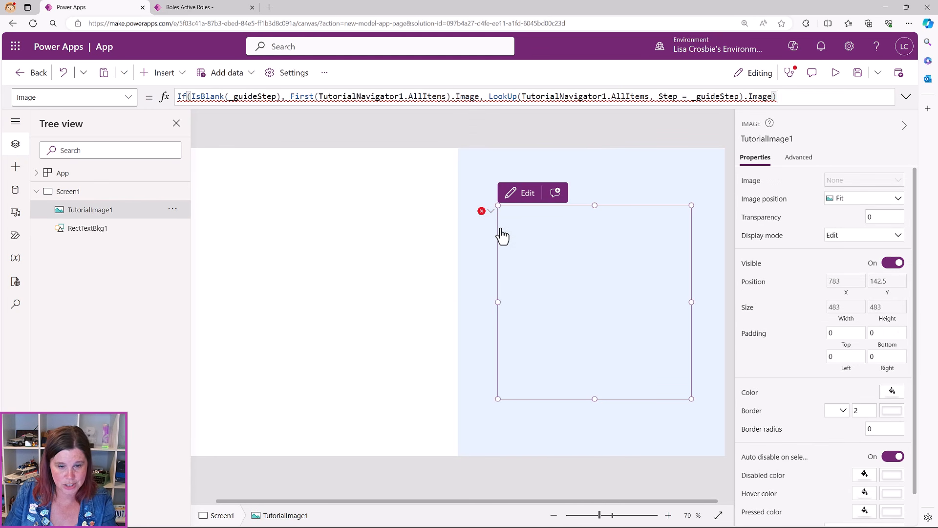
left_click_drag(784, 97, 148, 95)
key("BackSpace")
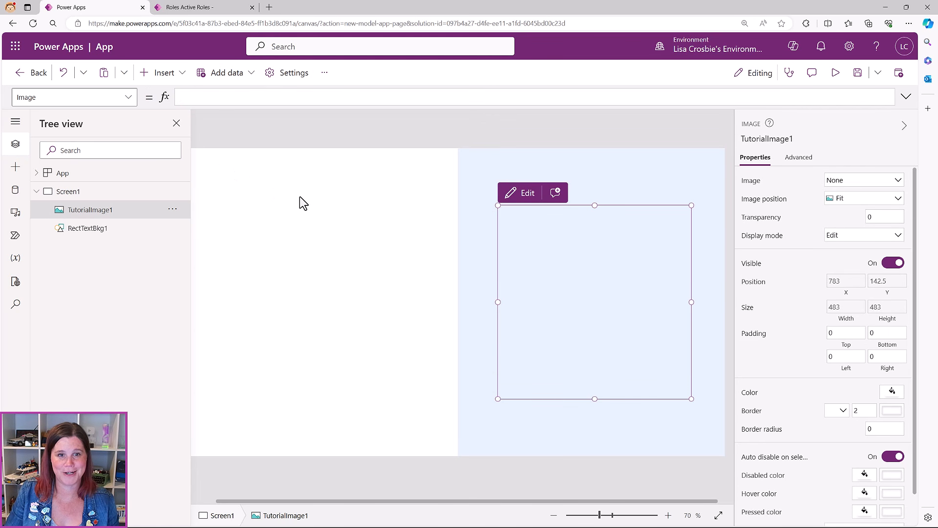
left_click(300, 196)
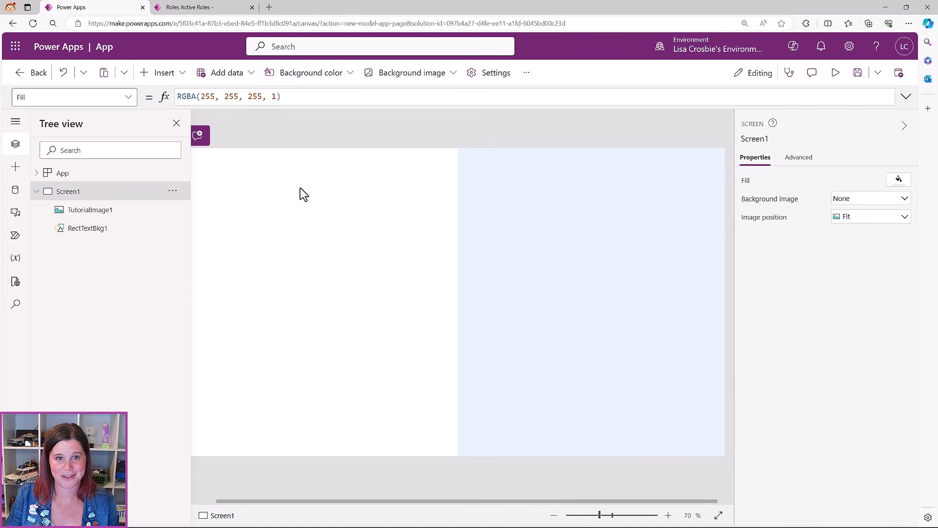
Upload the Welcome image file into the app's media library via Add media > Upload
left_click(545, 244)
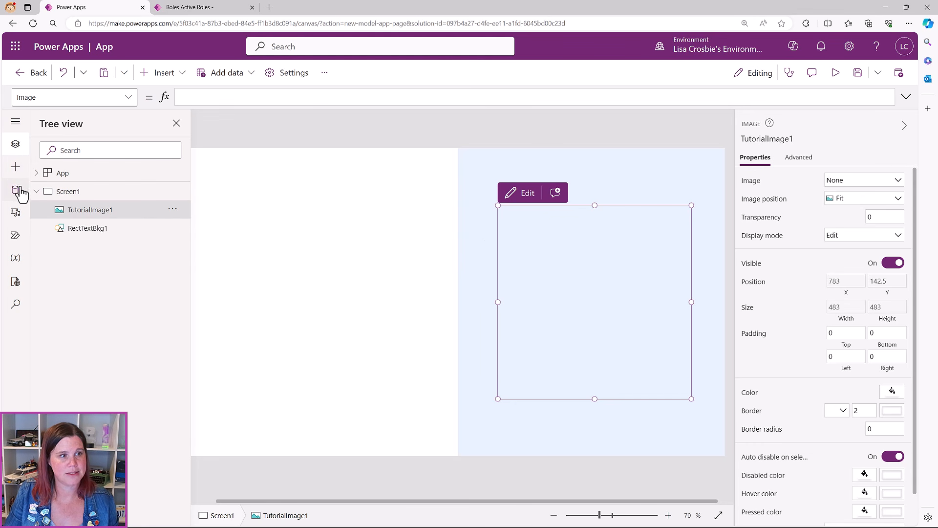
left_click(17, 215)
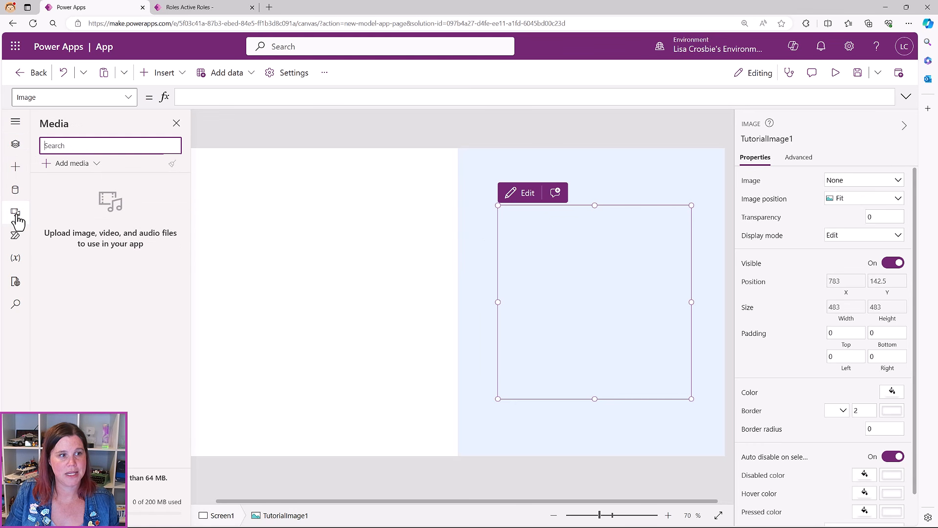
left_click(87, 166)
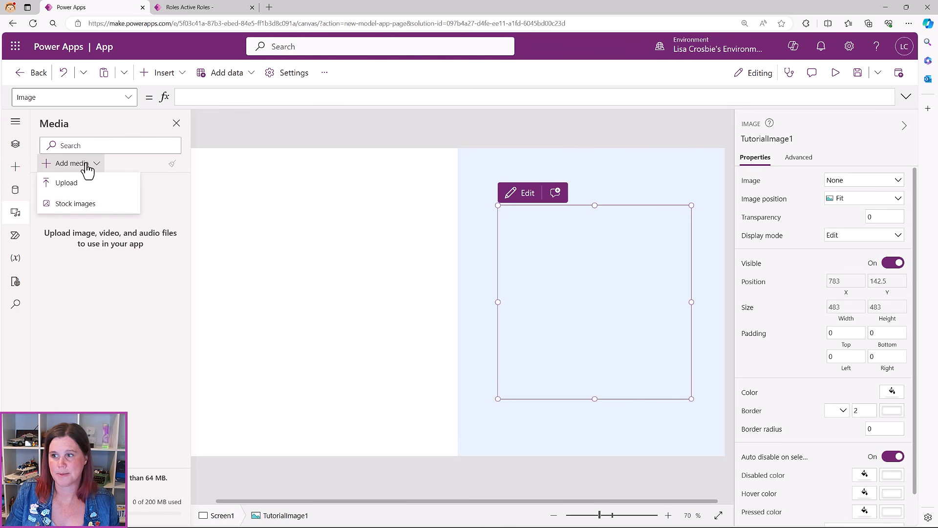
left_click(69, 184)
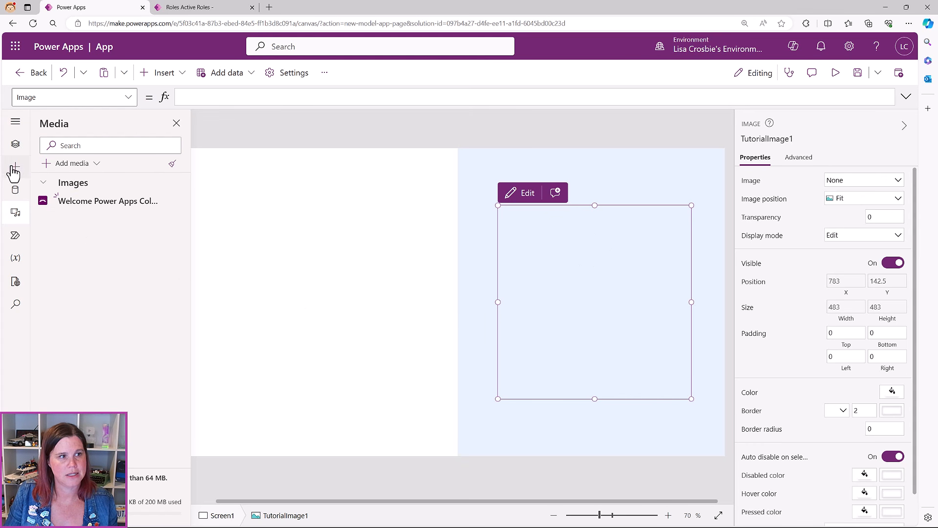
left_click(16, 126)
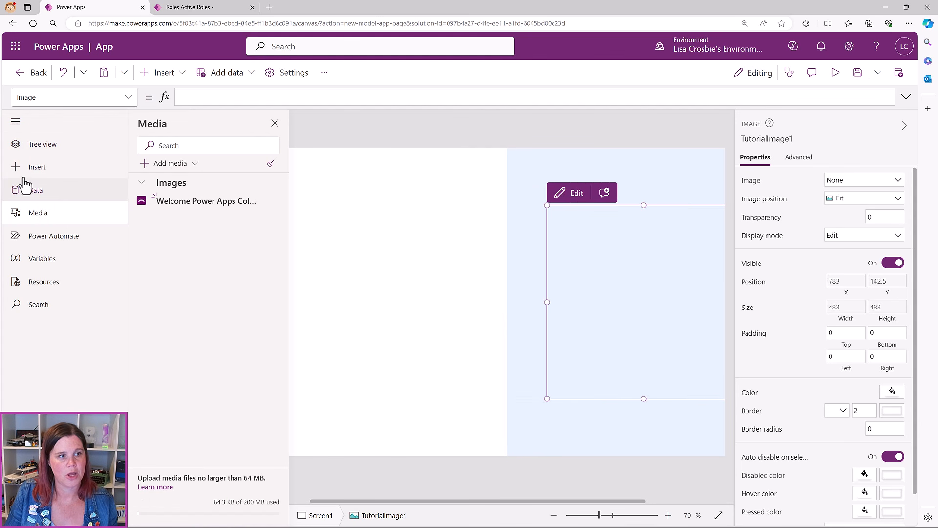
left_click(16, 126)
left_click(16, 143)
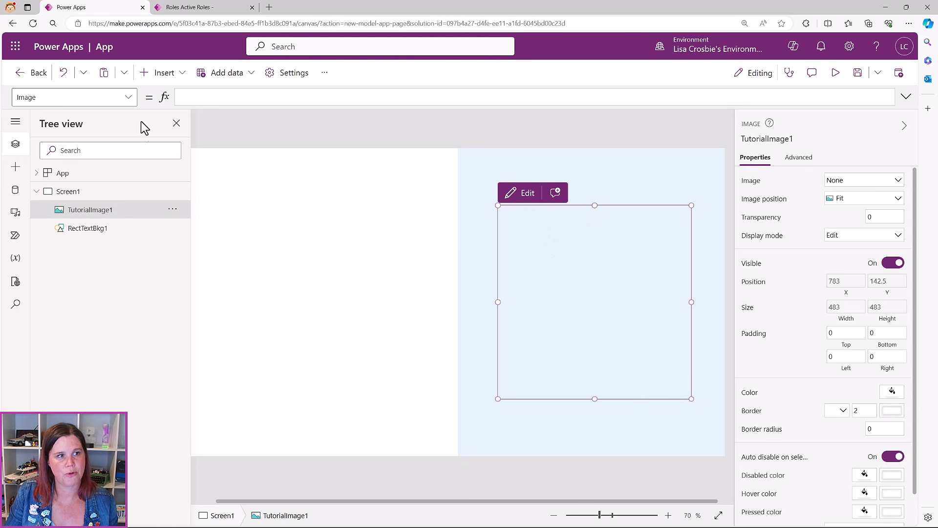
Set TutorialImage1's Image property to 'Welcome Power Apps Color' using autocomplete
left_click(128, 98)
scroll(113, 241, "down", 7)
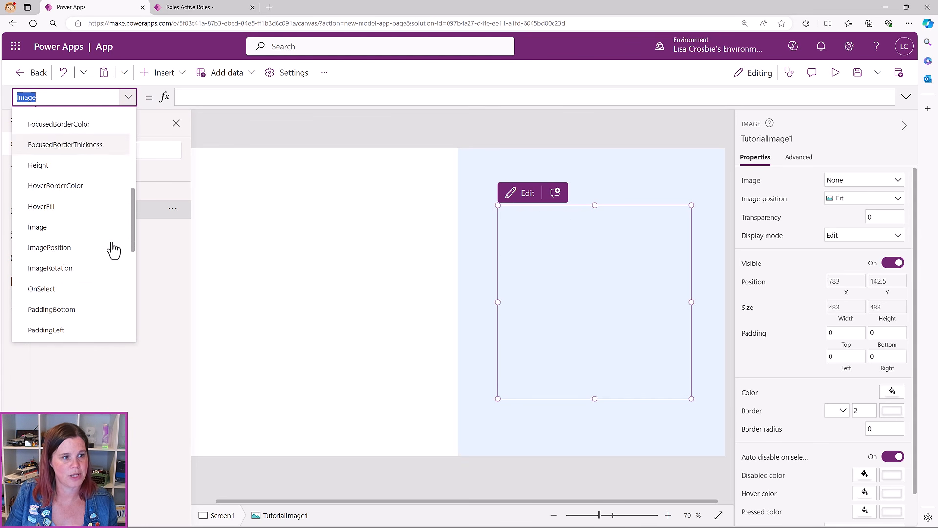
scroll(112, 247, "down", 1)
scroll(112, 247, "up", 10)
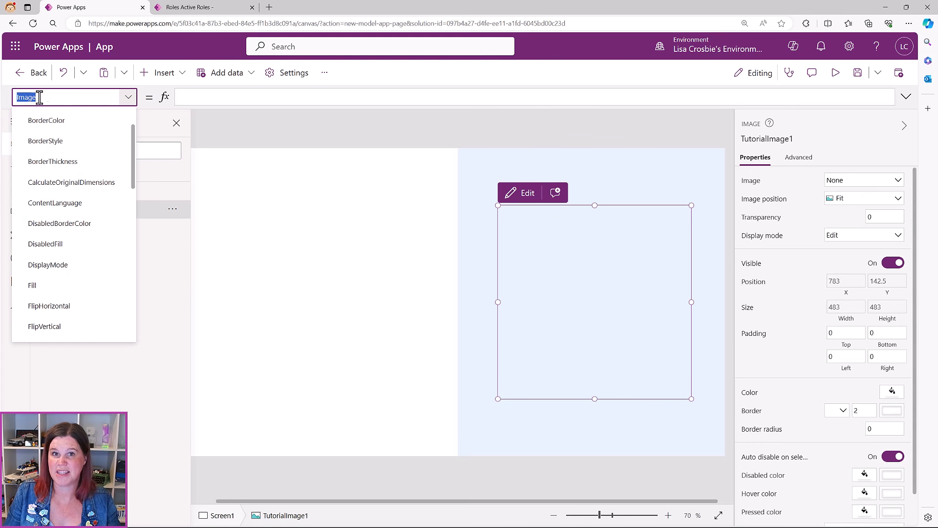
left_click(202, 97)
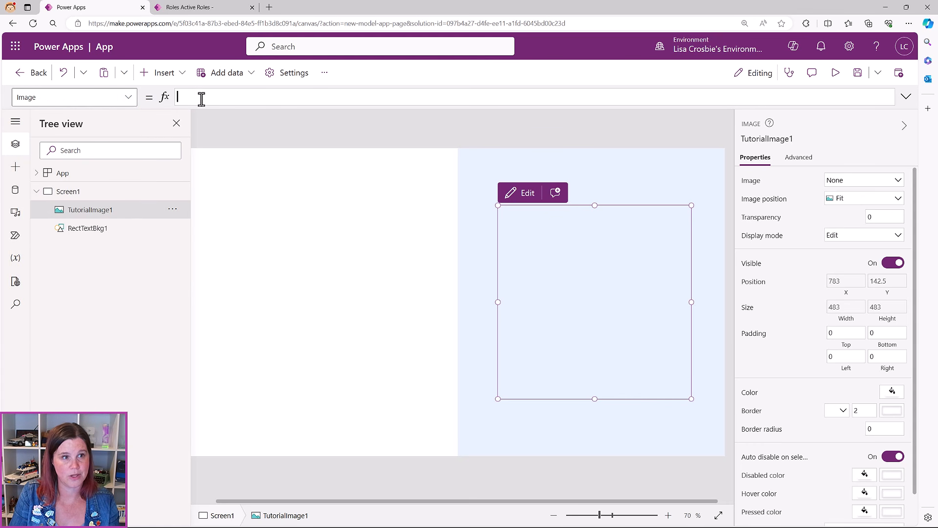
type("wel")
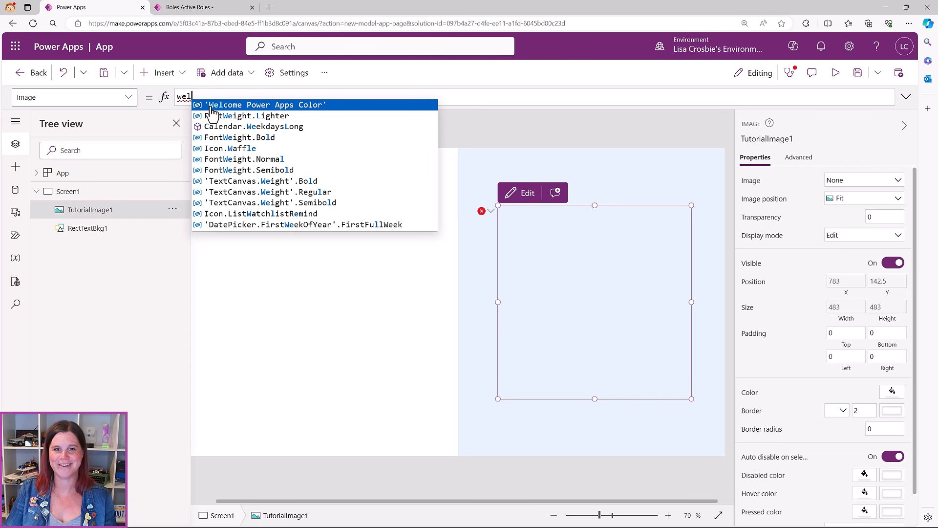
left_click(210, 104)
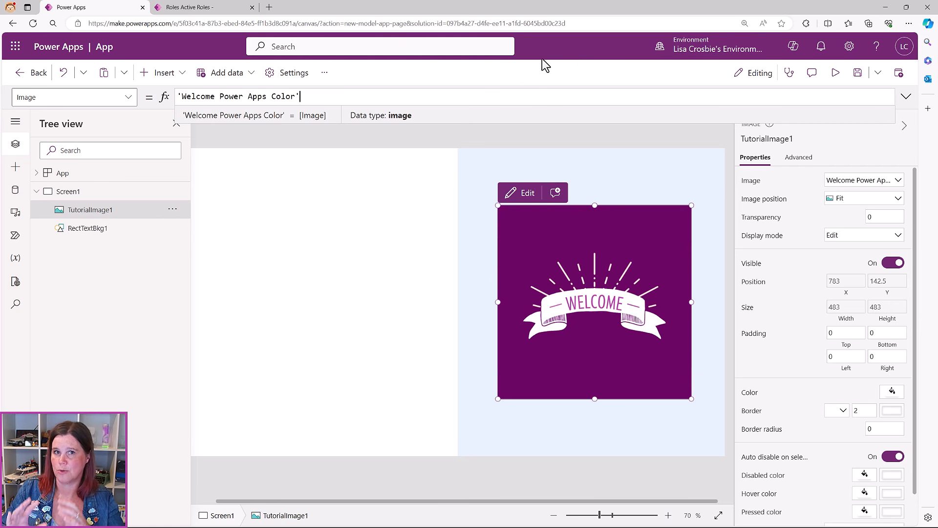
left_click(474, 166)
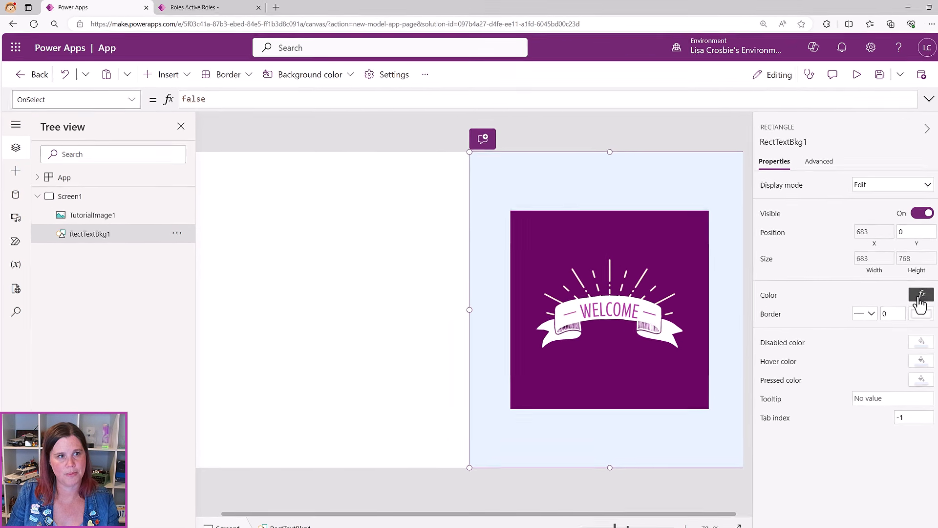
Set RectTextBkg1's Fill to ColorFade(RGBA(107,7,101,1), 30%), after briefly trying 70%
left_click(921, 295)
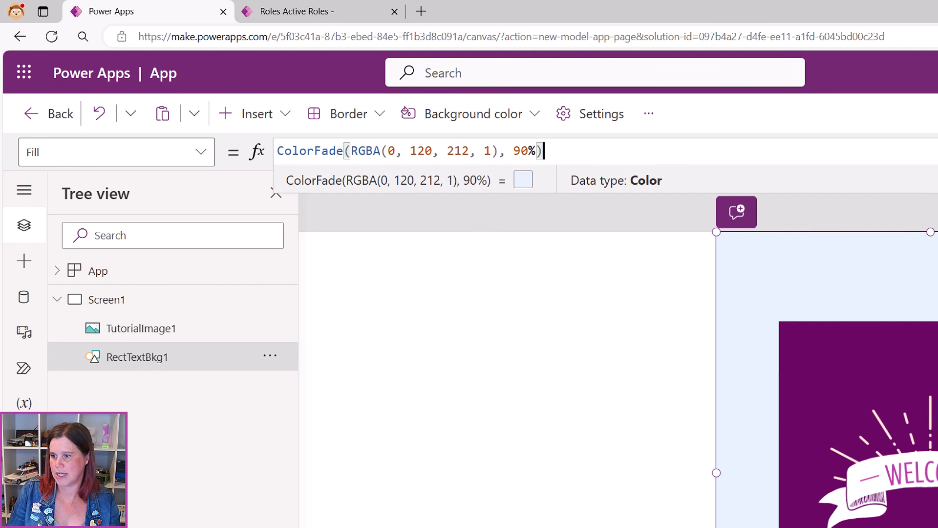
key("alt+Tab")
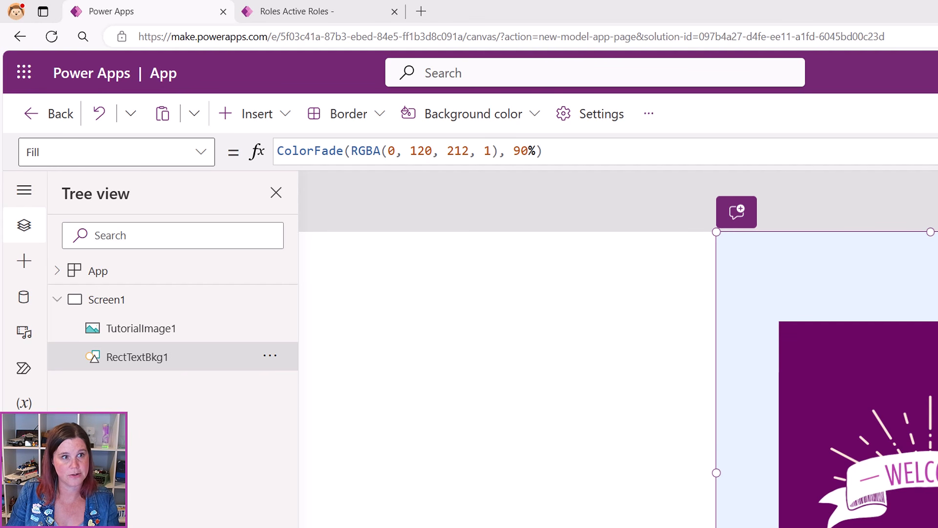
left_click_drag(542, 151, 216, 159)
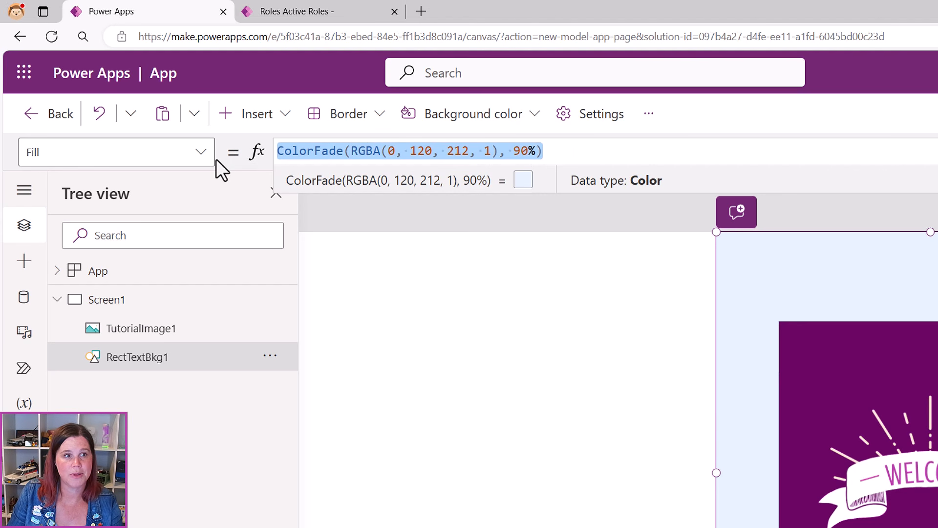
type("ColorFade(RGBA(107, 7, 101, 1),30%)")
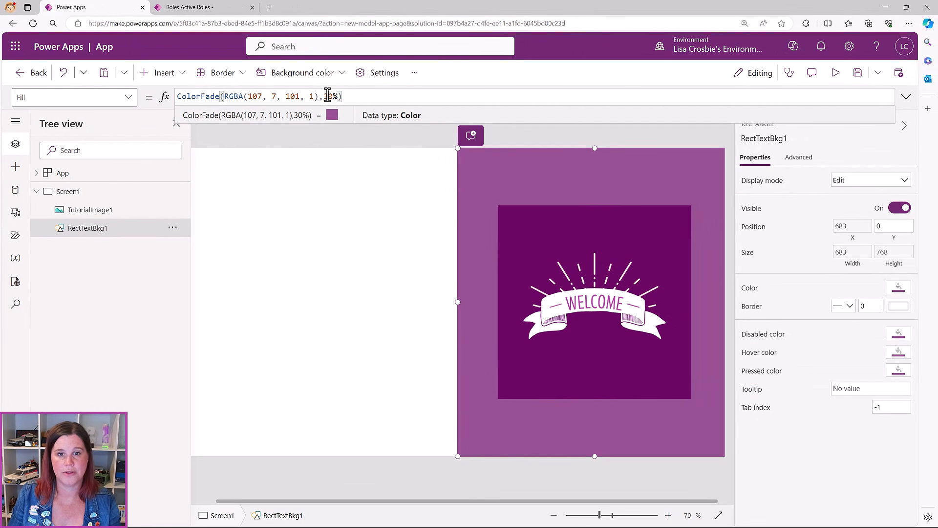
left_click(327, 95)
key("BackSpace")
type("7")
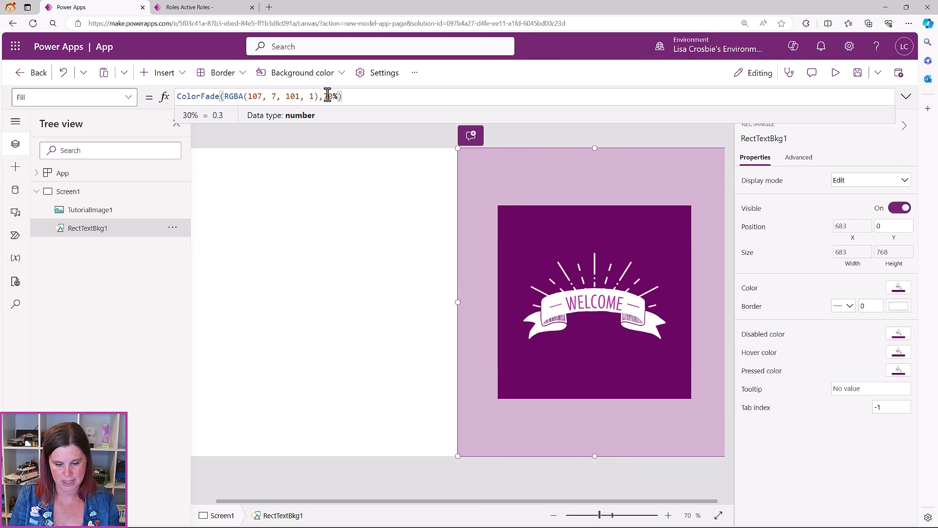
key("BackSpace")
type("3")
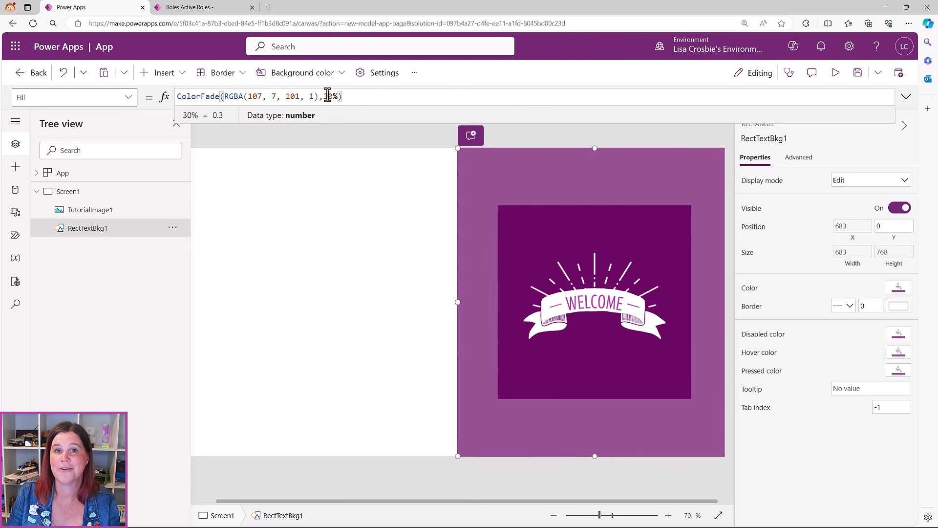
left_click(360, 212)
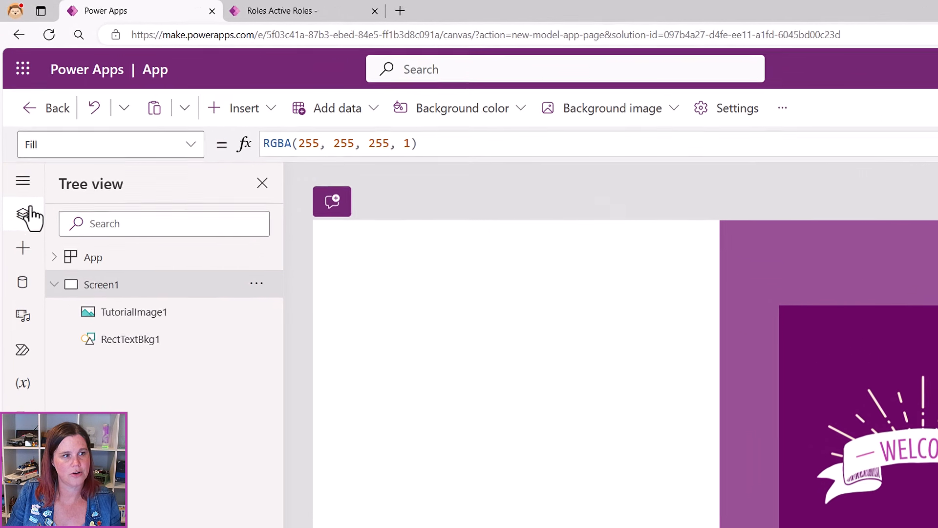
Insert a label with text "Welcome, "&User().FullName at font size 20
left_click(22, 254)
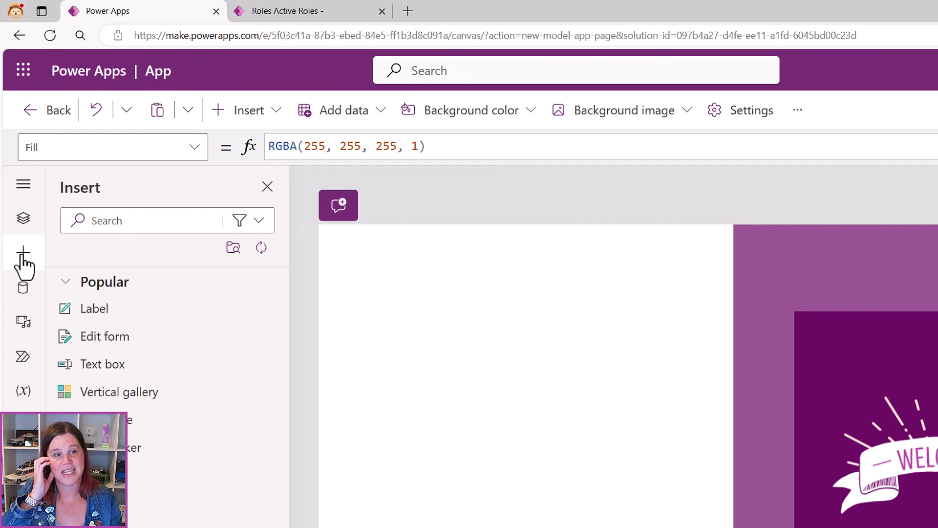
left_click(87, 306)
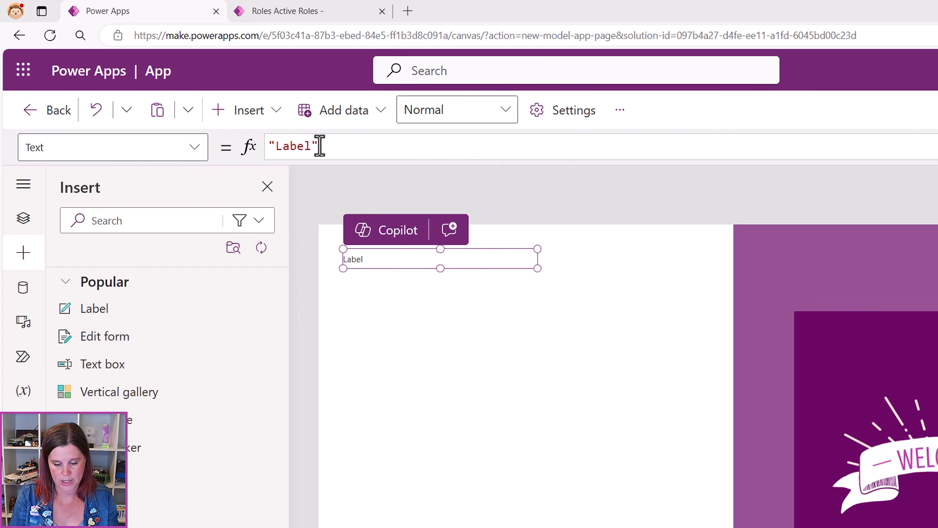
left_click_drag(319, 146, 206, 149)
key("BackSpace")
type("\"Welcome, \"&User().FullName")
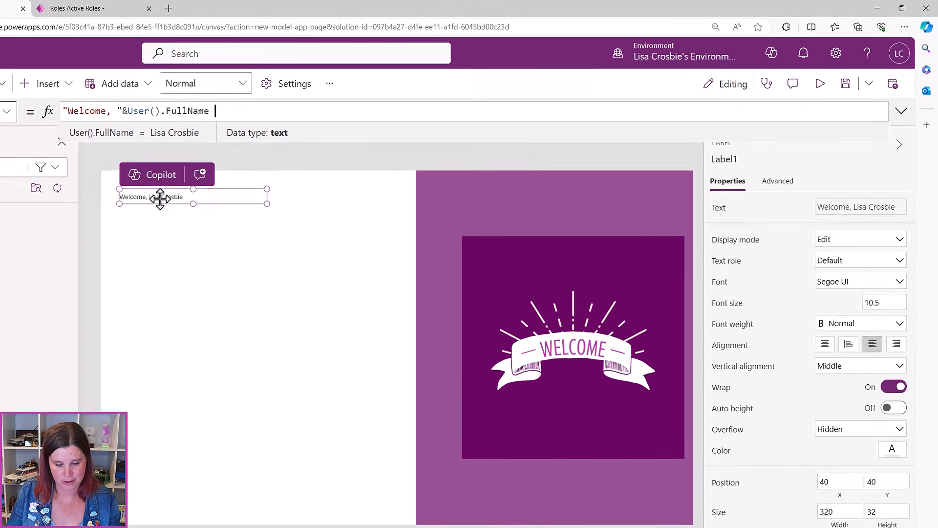
left_click_drag(900, 301, 837, 304)
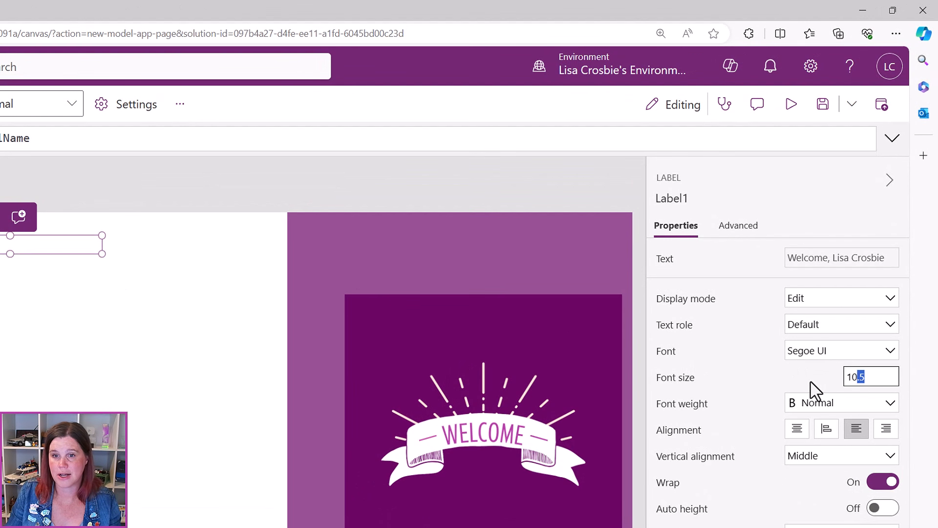
left_click_drag(810, 383, 807, 380)
type("20")
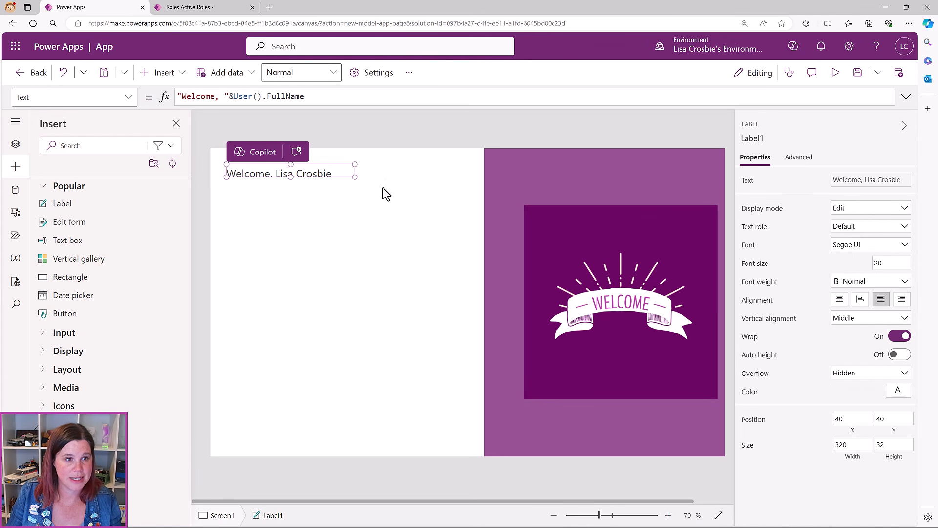
left_click_drag(354, 177, 389, 188)
left_click(404, 254)
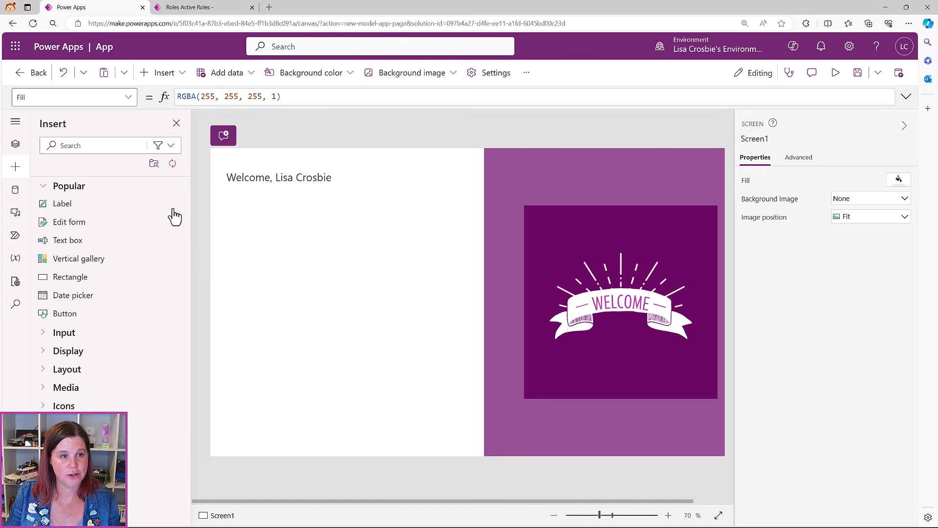
Add an 'Open Roles' label at font size 15 just below the welcome text
left_click(48, 203)
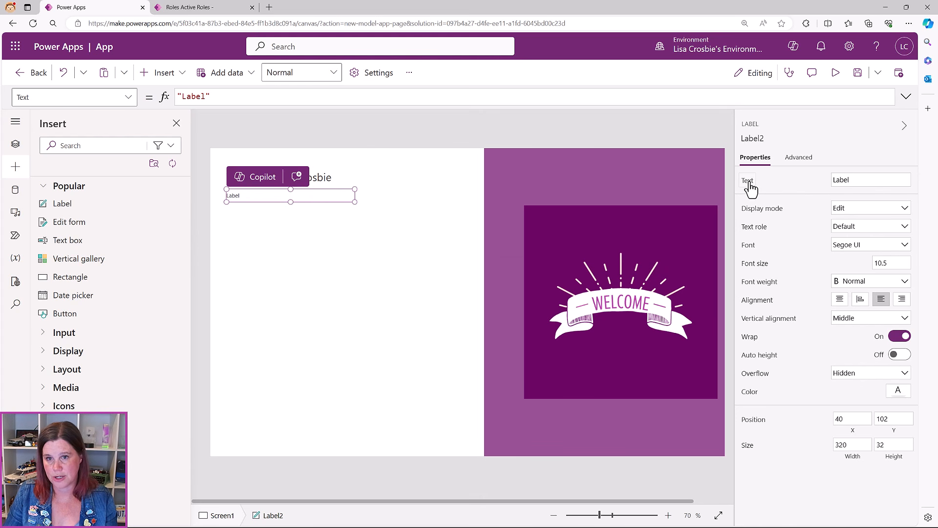
left_click(863, 179)
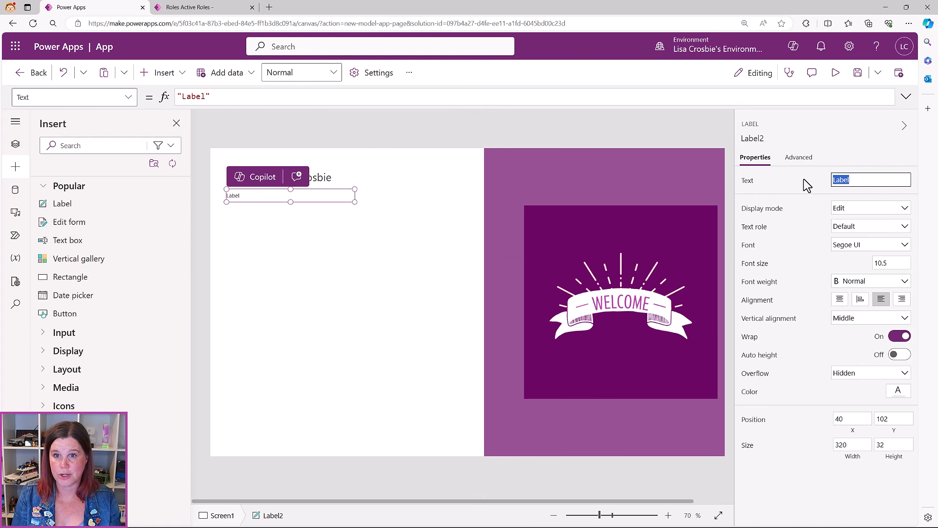
type("P")
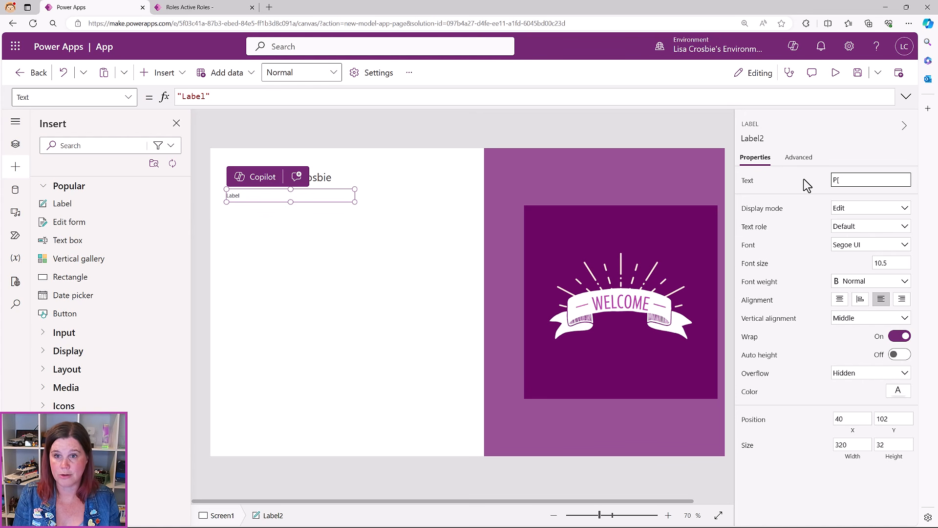
key("BackSpace")
type("Ope")
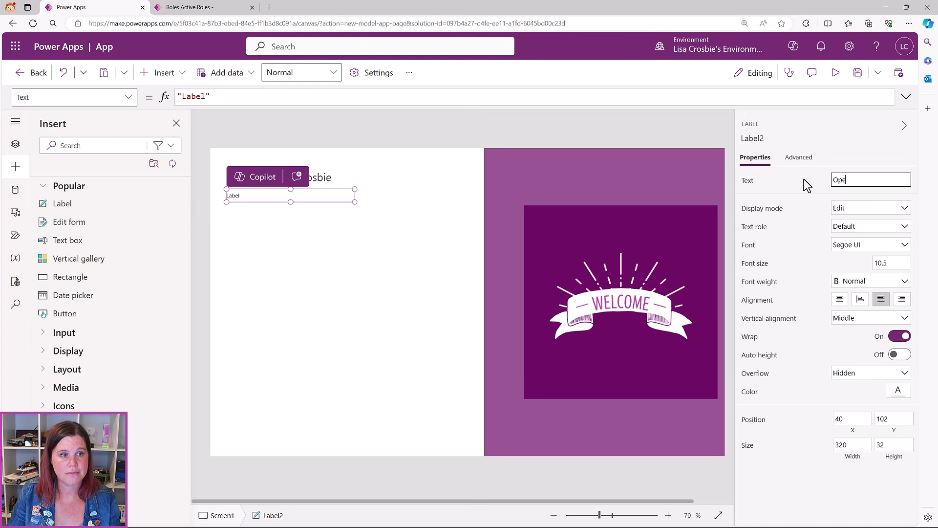
type("n Roles")
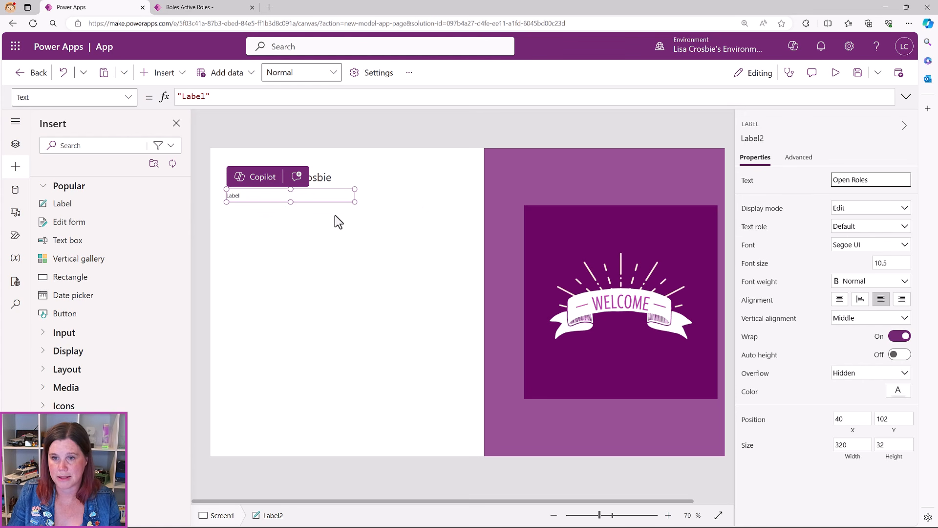
left_click(334, 215)
left_click(247, 198)
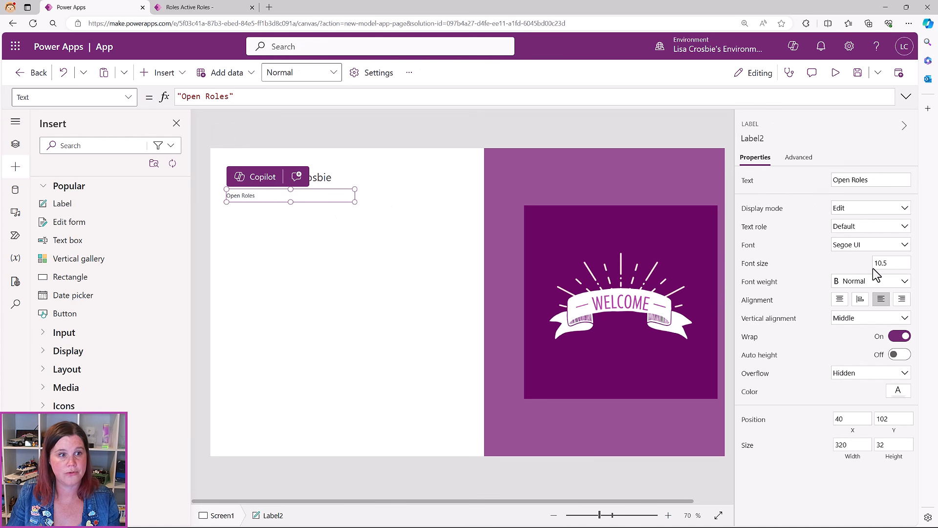
left_click(887, 262)
key("Return")
left_click(362, 269)
left_click(264, 195)
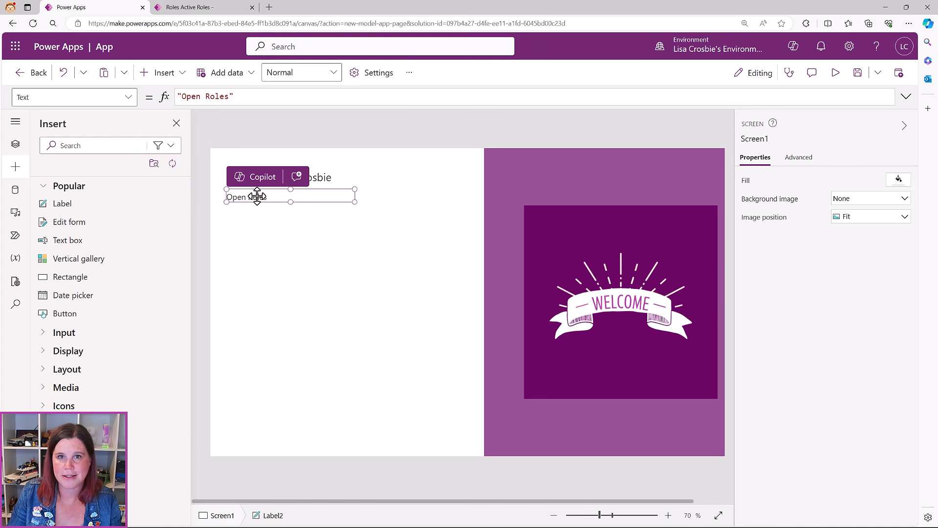
mouse_move(268, 196)
left_mouse_down()
mouse_move(302, 236)
mouse_move(335, 245)
mouse_move(553, 193)
mouse_move(611, 163)
mouse_move(379, 227)
mouse_move(263, 196)
left_mouse_up()
left_click(318, 254)
Make the welcome label's font weight Bold
left_click(271, 175)
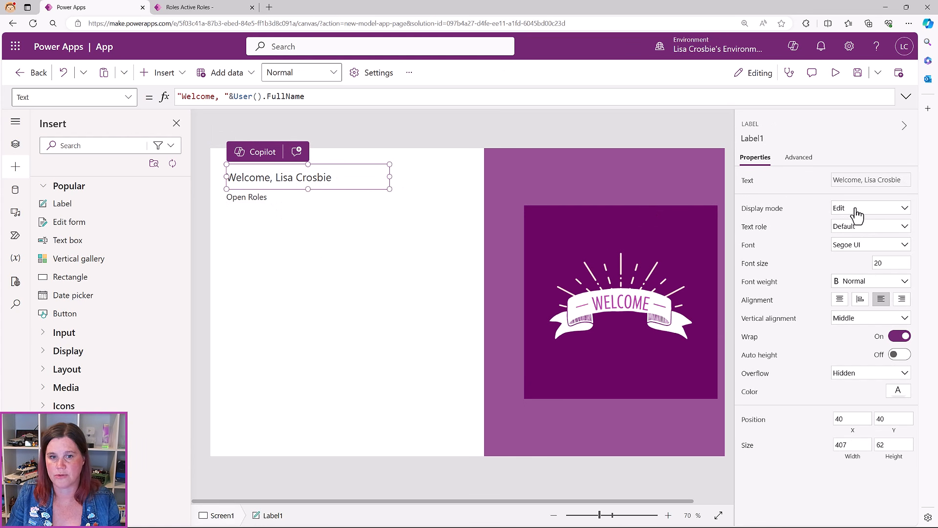
left_click(852, 282)
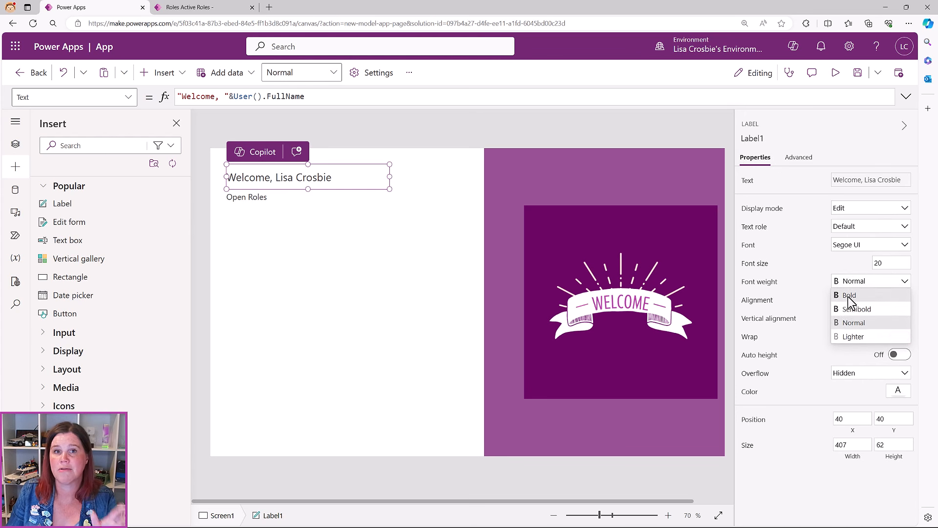
left_click(849, 297)
left_click(340, 279)
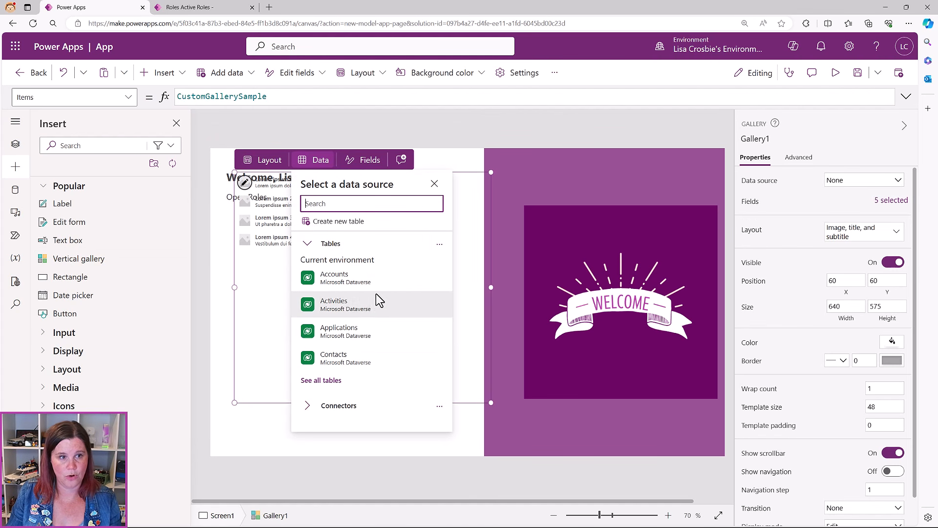
Bind the new vertical gallery to the Roles Dataverse table
type("role")
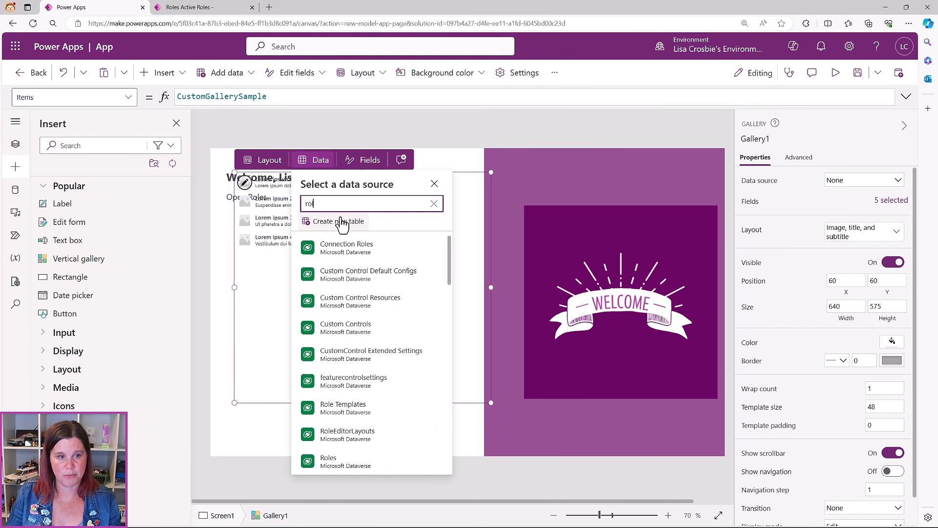
mouse_move(345, 327)
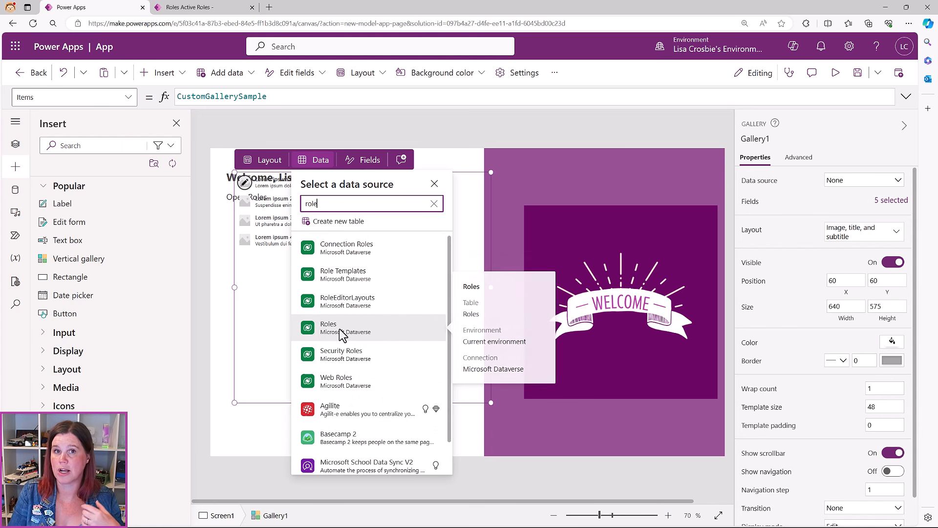
mouse_move(346, 441)
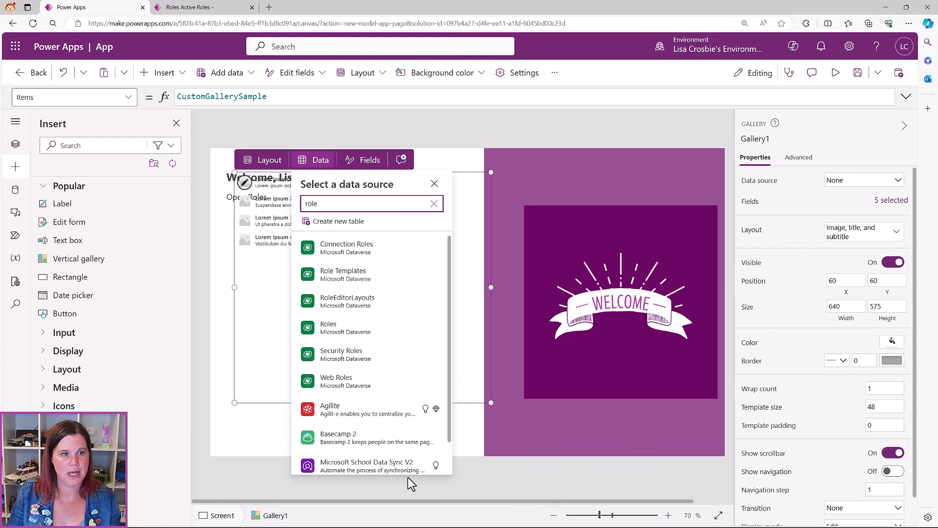
left_click(349, 333)
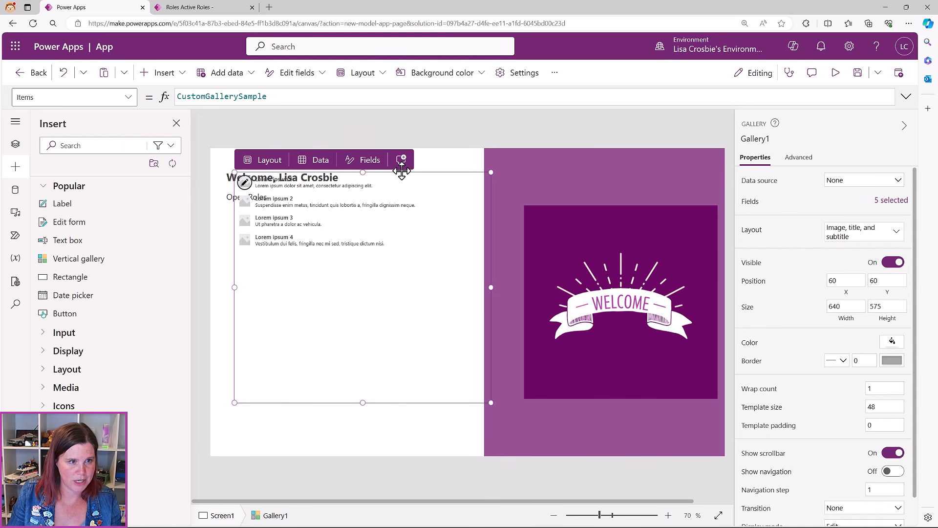
Move the gallery under Open Roles and resize it to fit the screen's left half
left_click_drag(401, 171, 395, 211)
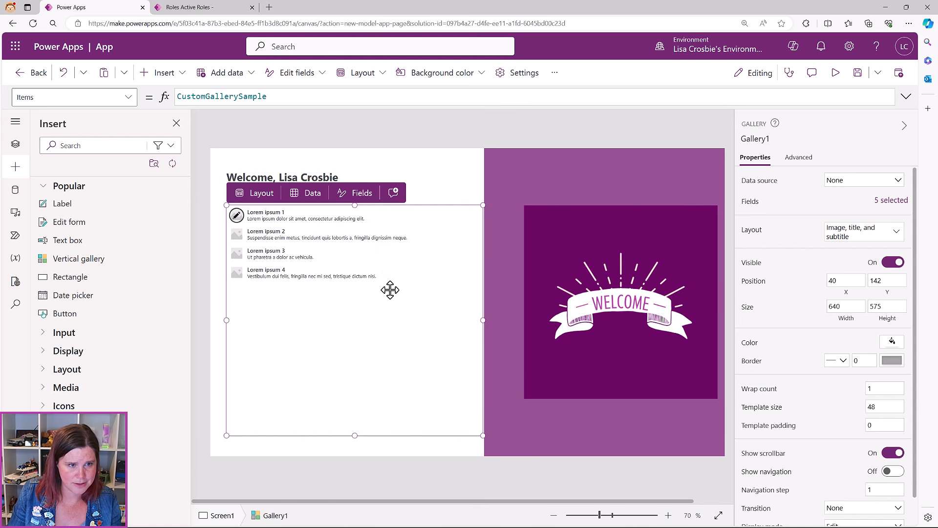
left_click_drag(482, 321, 428, 319)
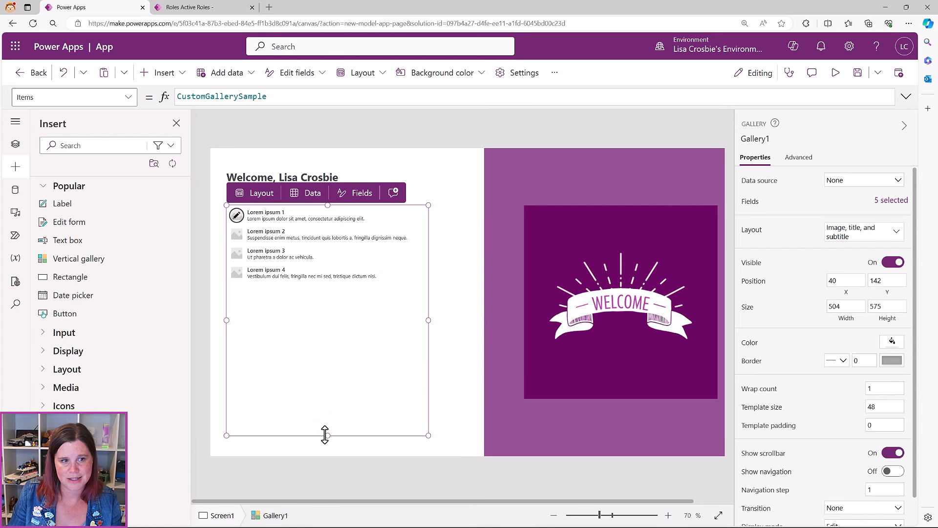
left_click_drag(327, 435, 329, 358)
left_click_drag(328, 435, 331, 356)
left_click(439, 288)
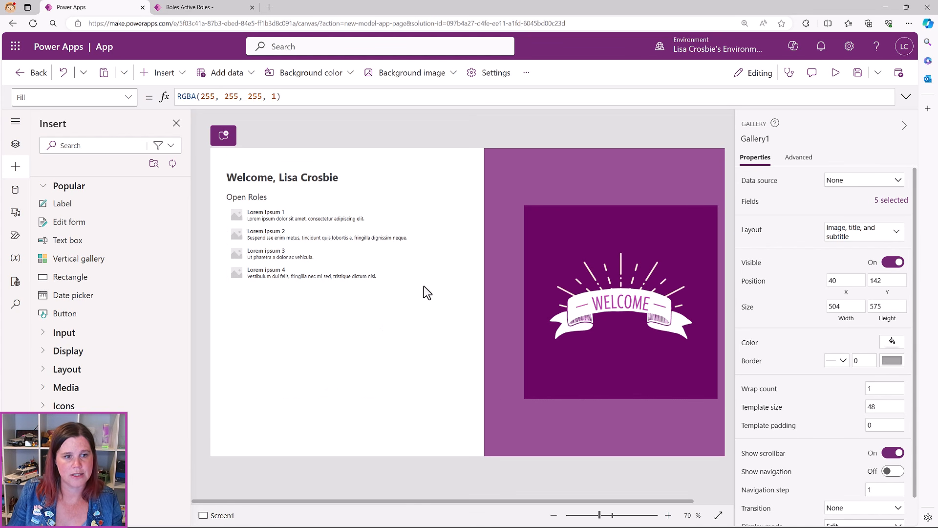
left_click(320, 242)
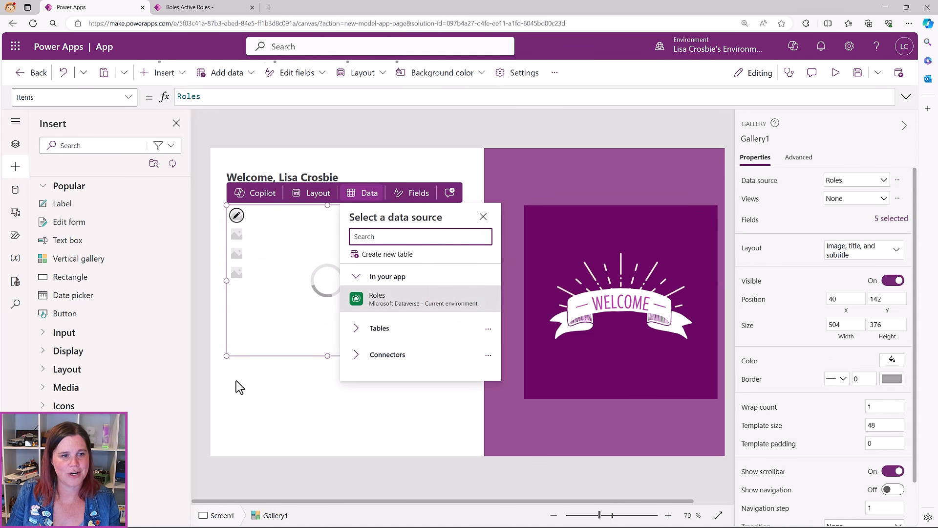
left_click(236, 380)
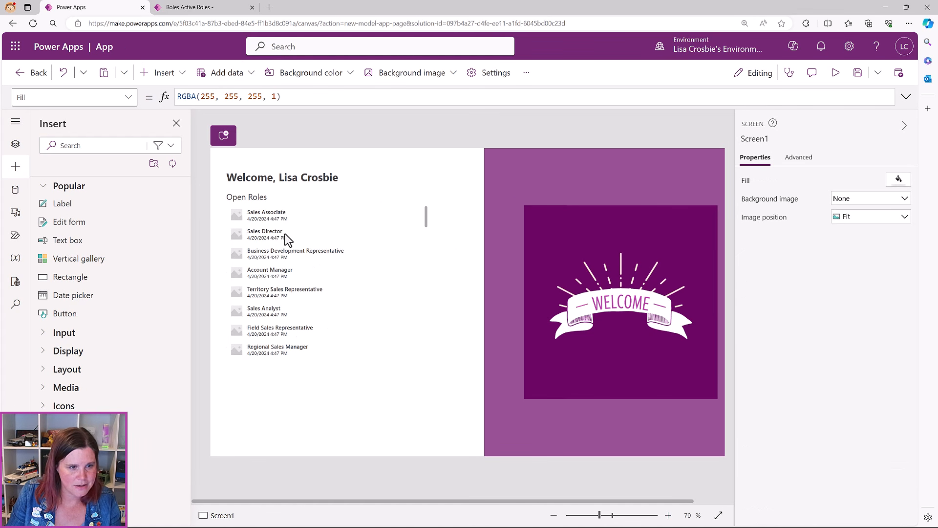
left_click(293, 311)
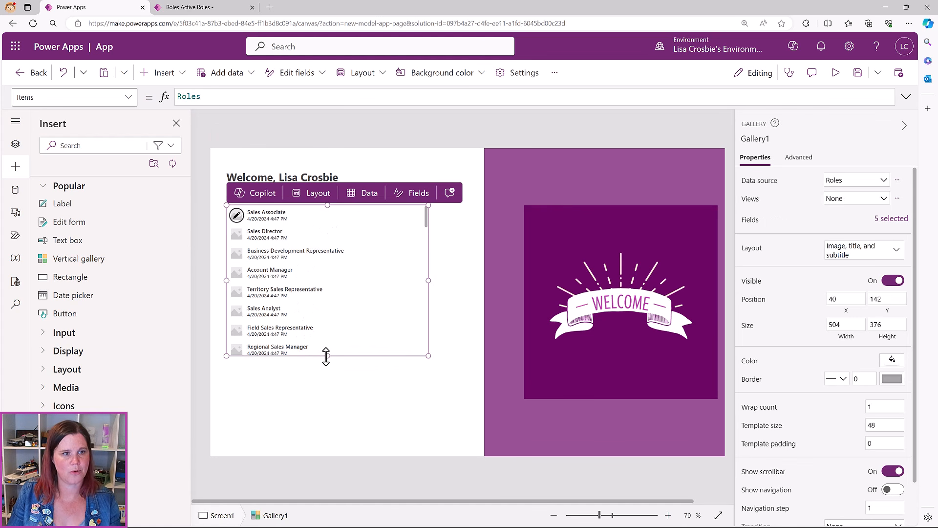
Filter the gallery to the Roles table's 'Open Roles' view
left_click_drag(325, 357, 326, 362)
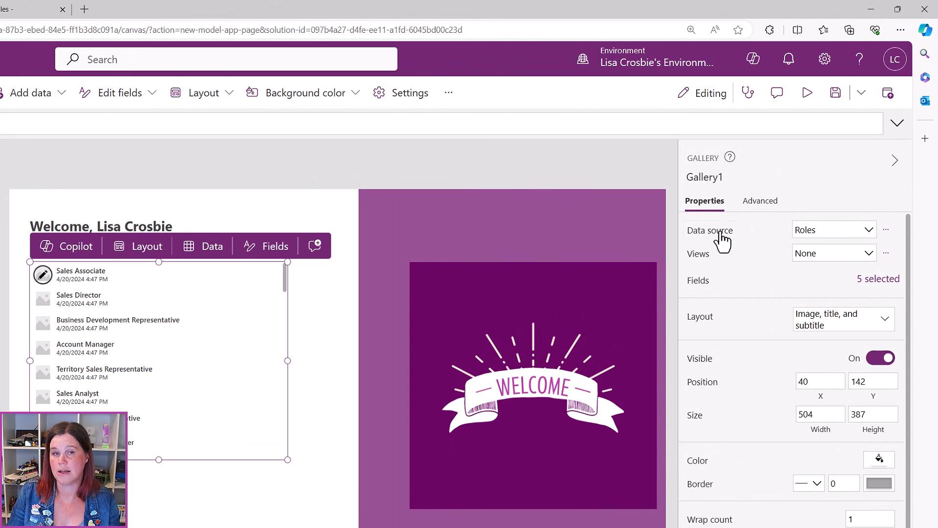
left_click(821, 254)
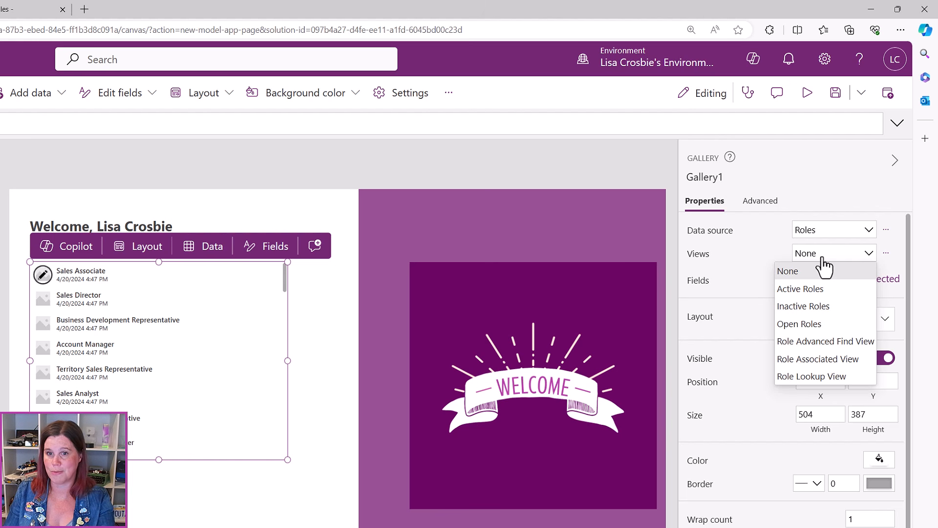
left_click(812, 327)
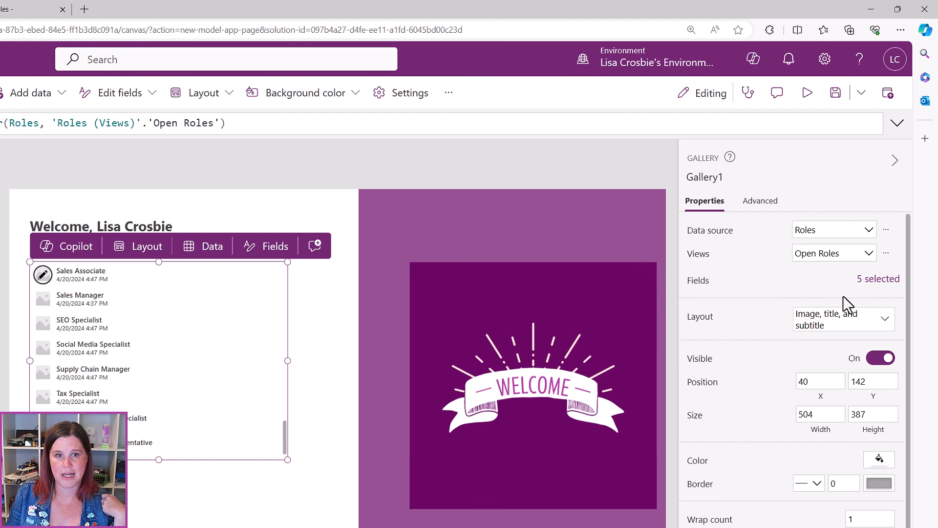
left_click(879, 286)
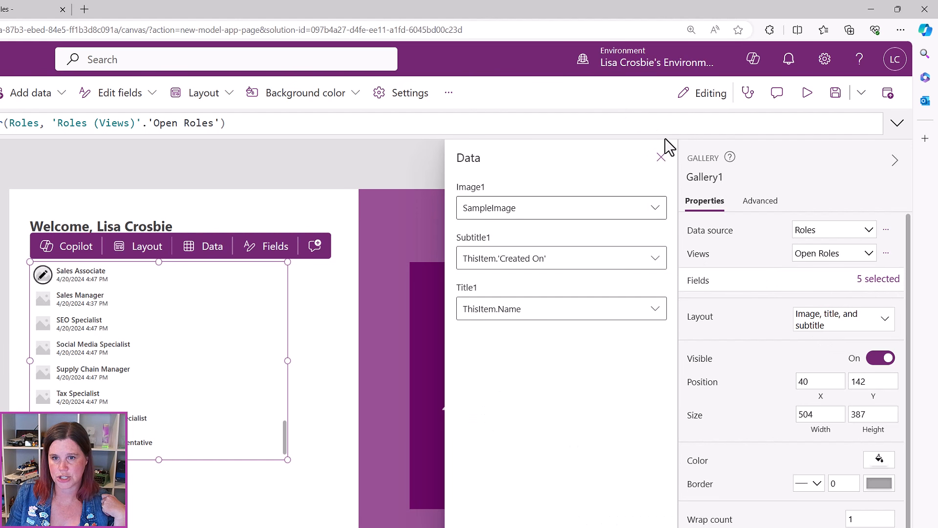
left_click(661, 157)
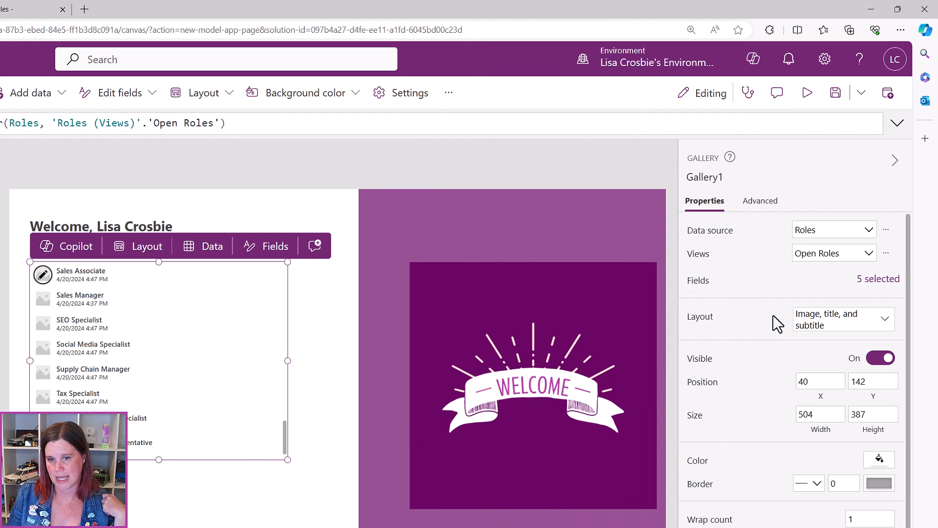
Switch the gallery to 'Title and subtitle' layout with Department as the subtitle field
left_click(850, 326)
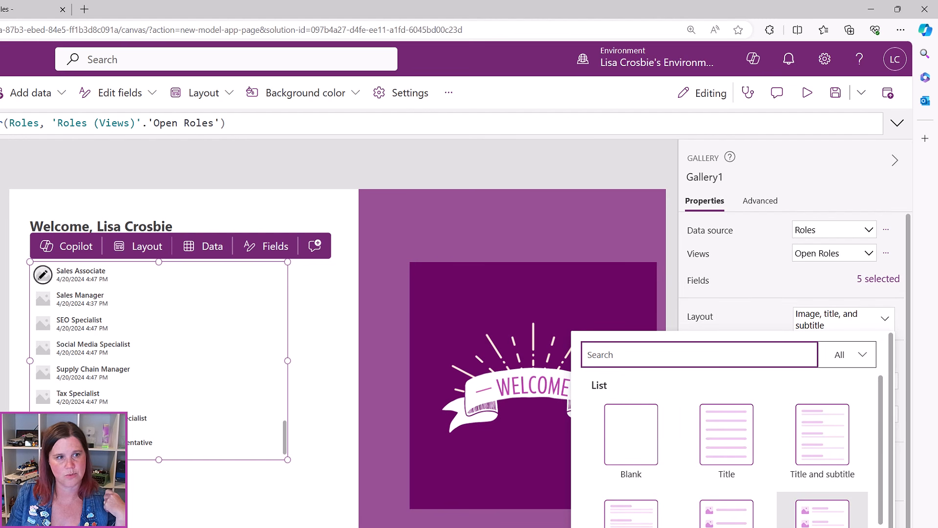
left_click(819, 428)
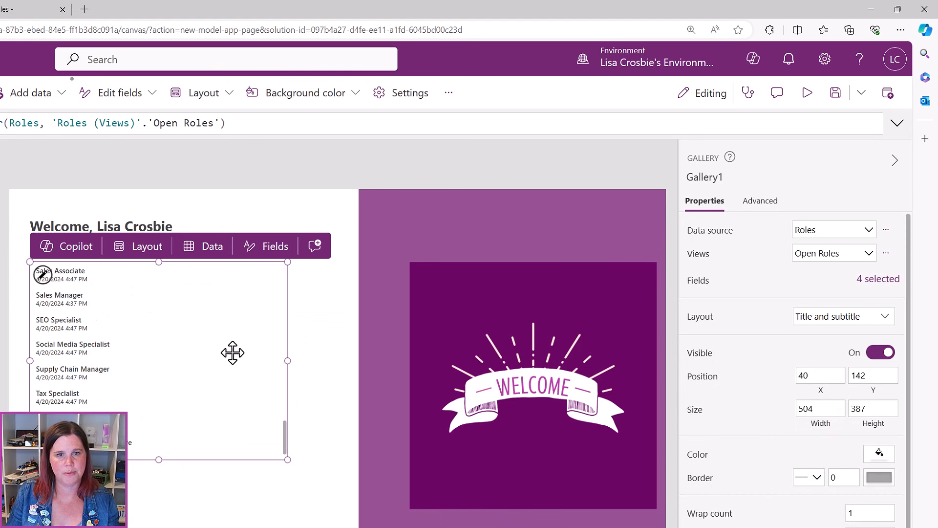
left_click(879, 287)
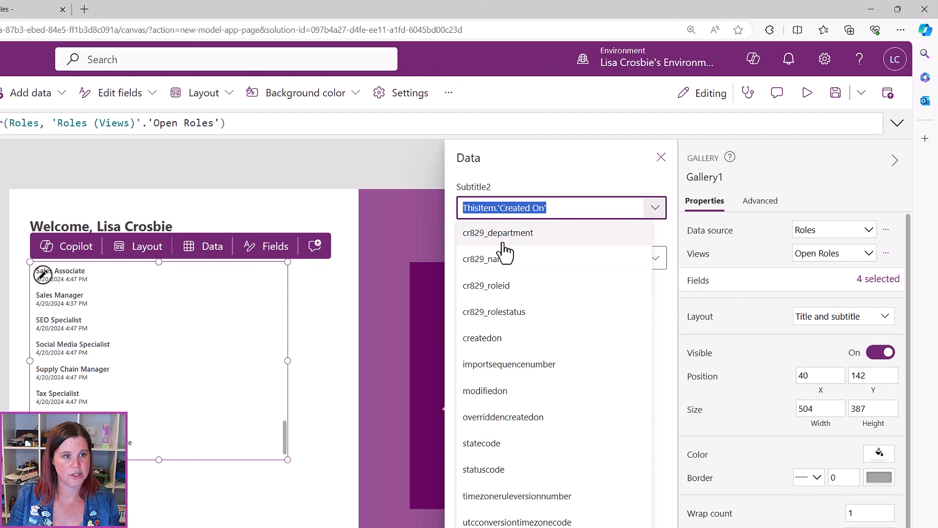
left_click(515, 236)
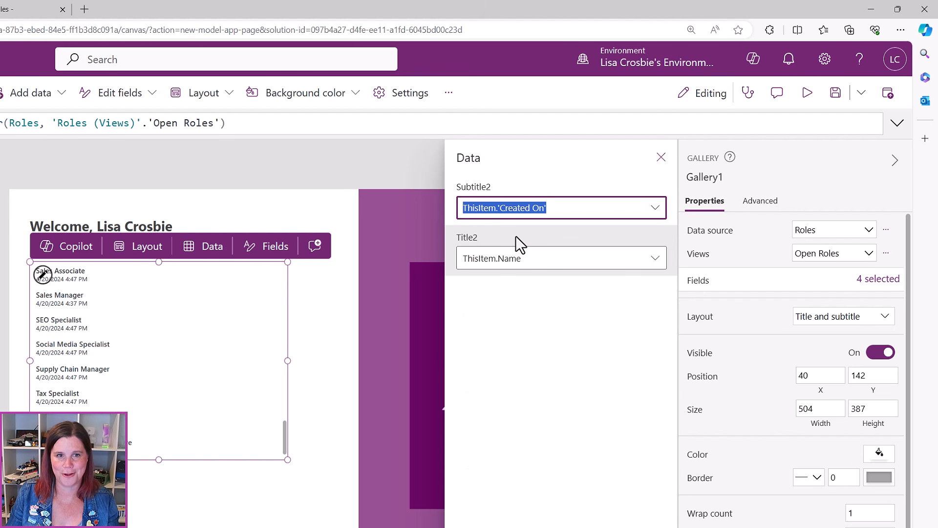
left_click(661, 157)
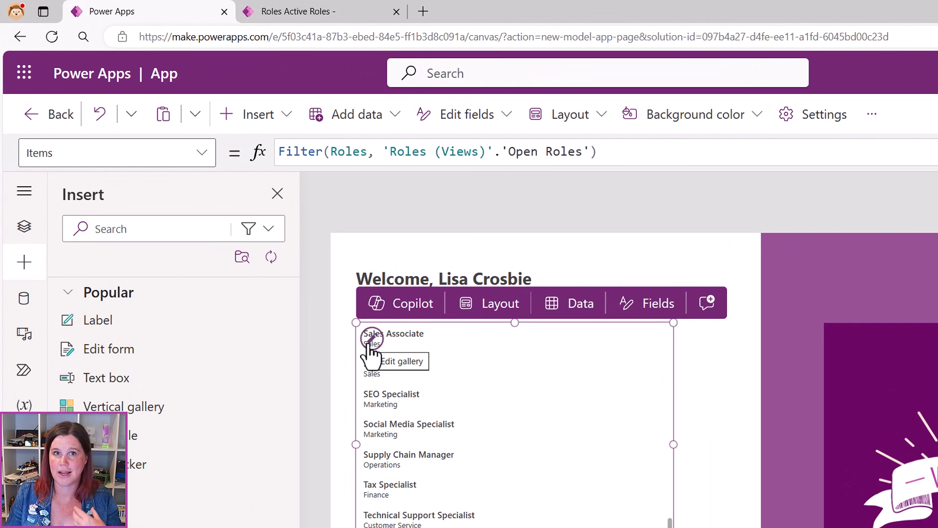
left_click(371, 339)
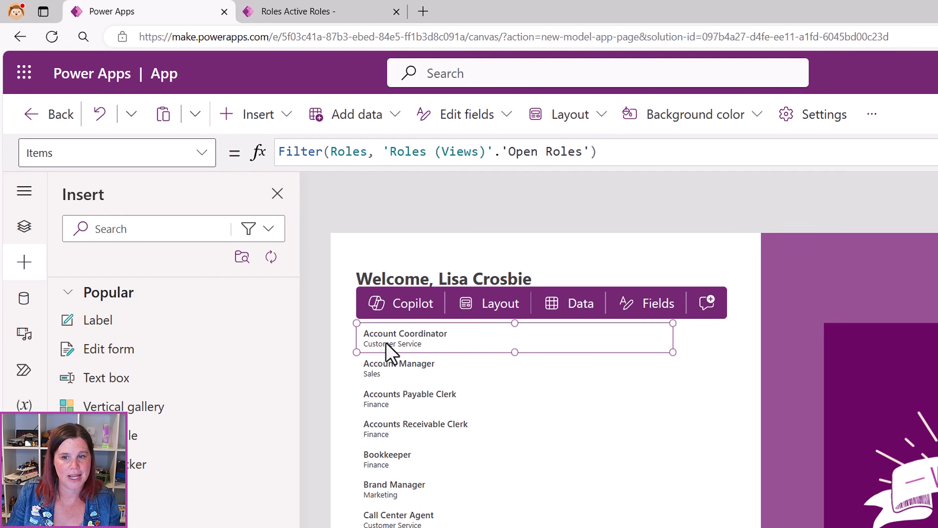
left_click(367, 333)
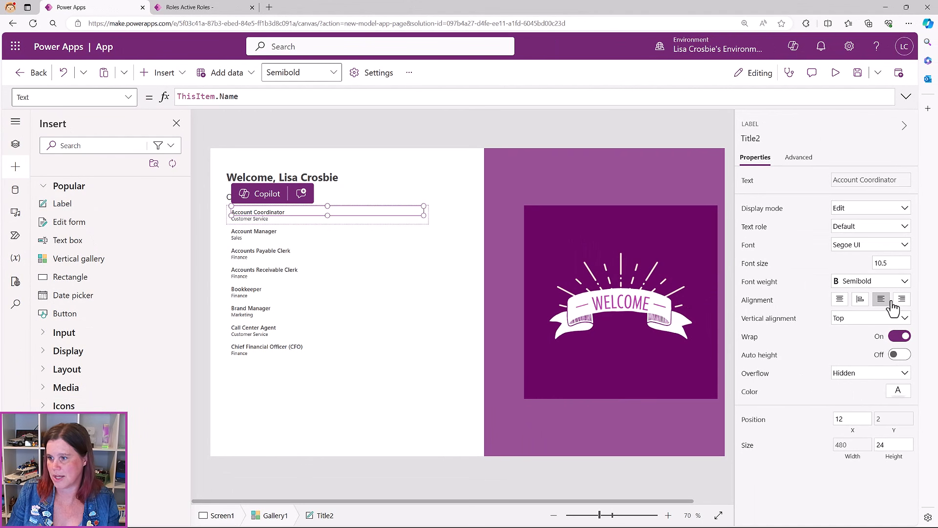
Colour the gallery's Title2 role labels with custom hex A24B97
left_click(898, 394)
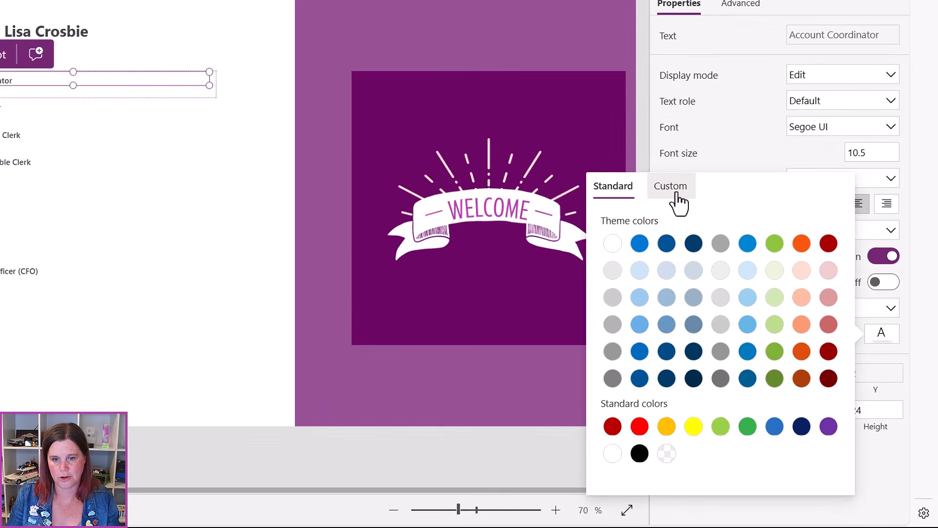
left_click(676, 200)
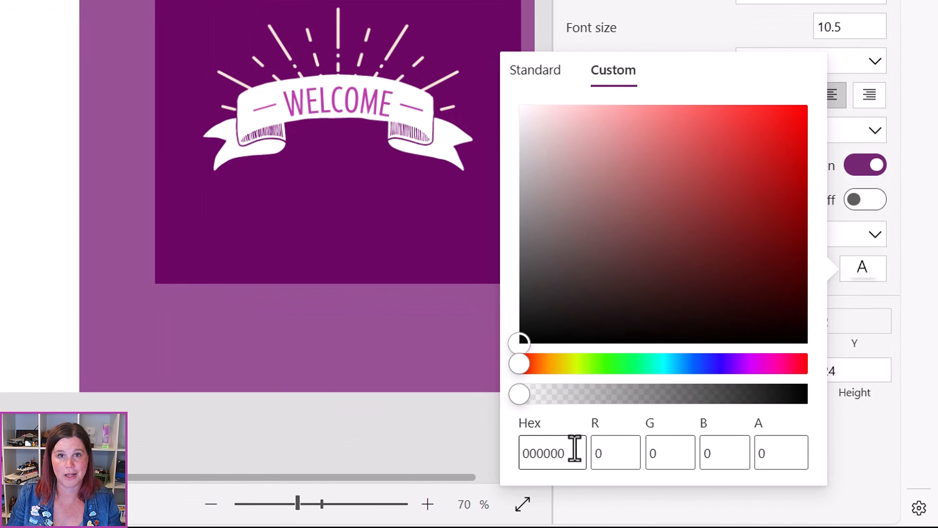
left_click_drag(640, 465, 602, 466)
type("A24B97")
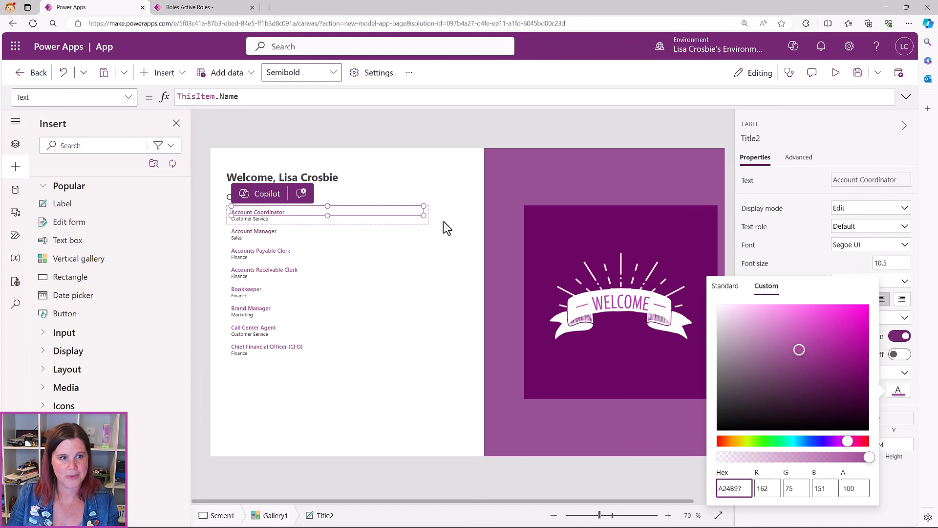
left_click(448, 439)
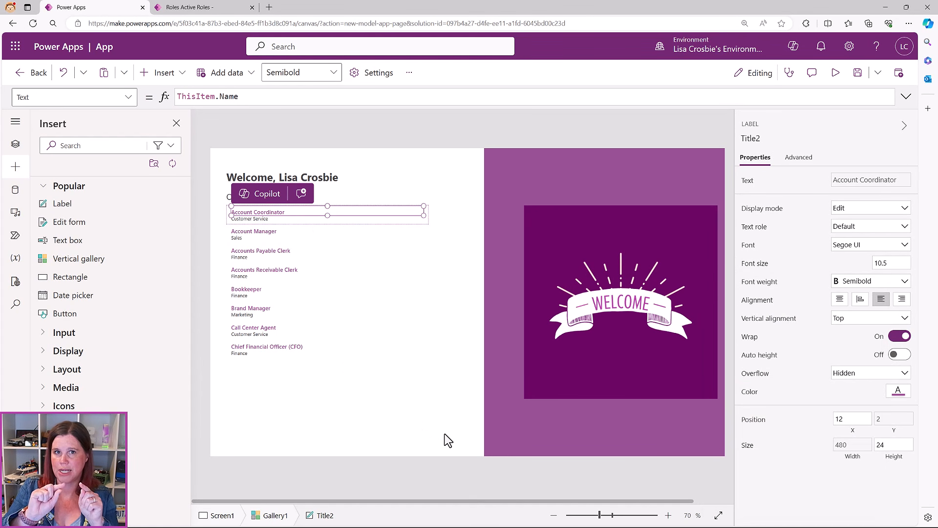
left_click(477, 406)
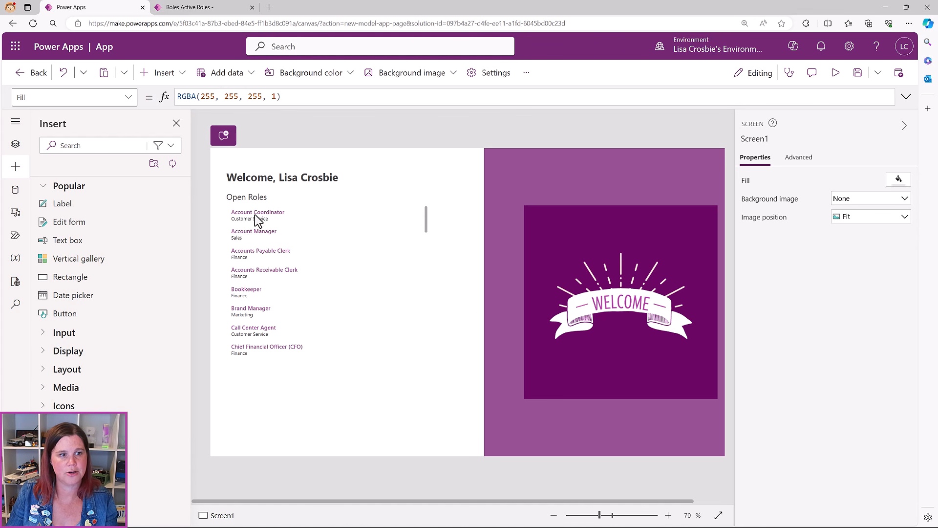
left_click(300, 242)
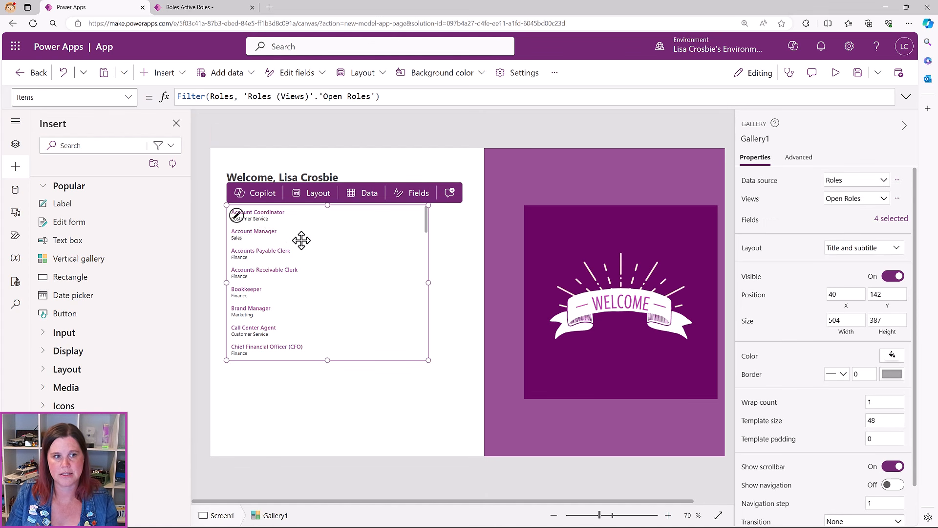
left_click(237, 215)
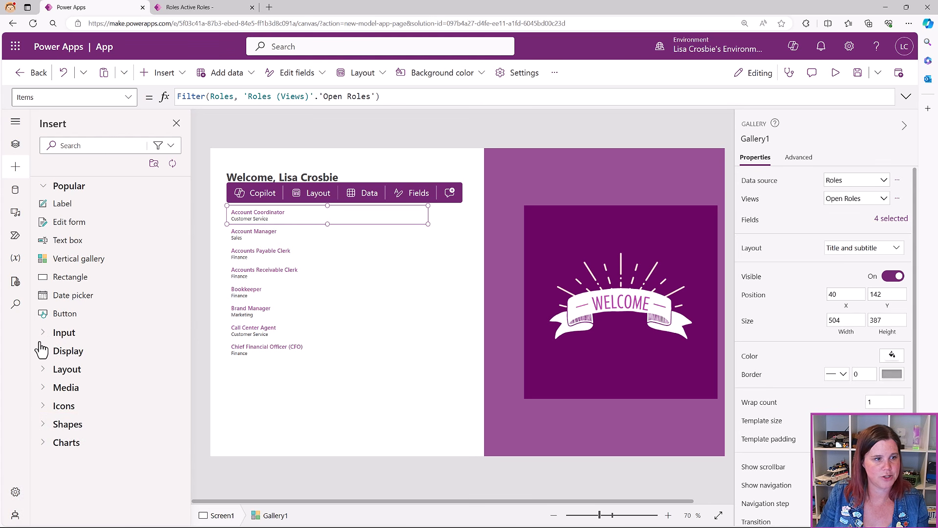
Insert a Right chevron icon into the gallery template at the row's right edge, resized
left_click(45, 409)
scroll(69, 385, "down", 15)
scroll(71, 380, "down", 20)
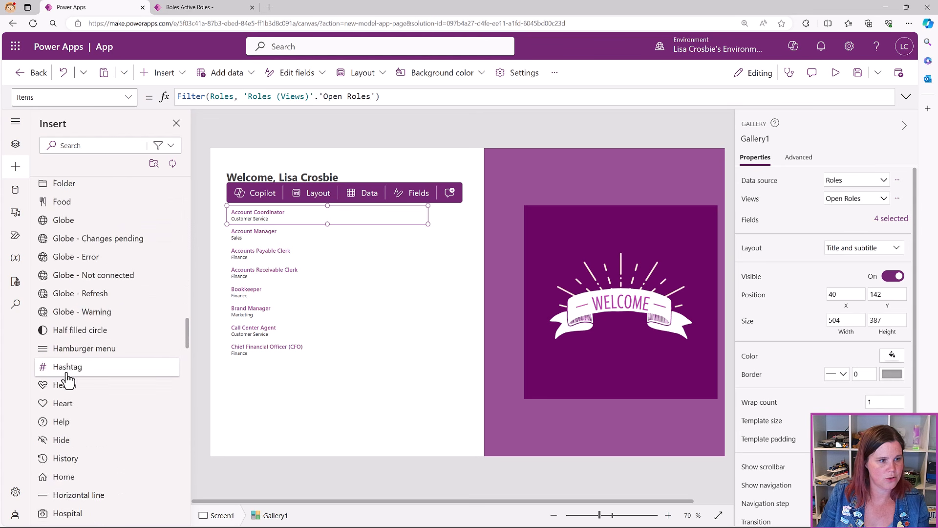
scroll(69, 380, "down", 1)
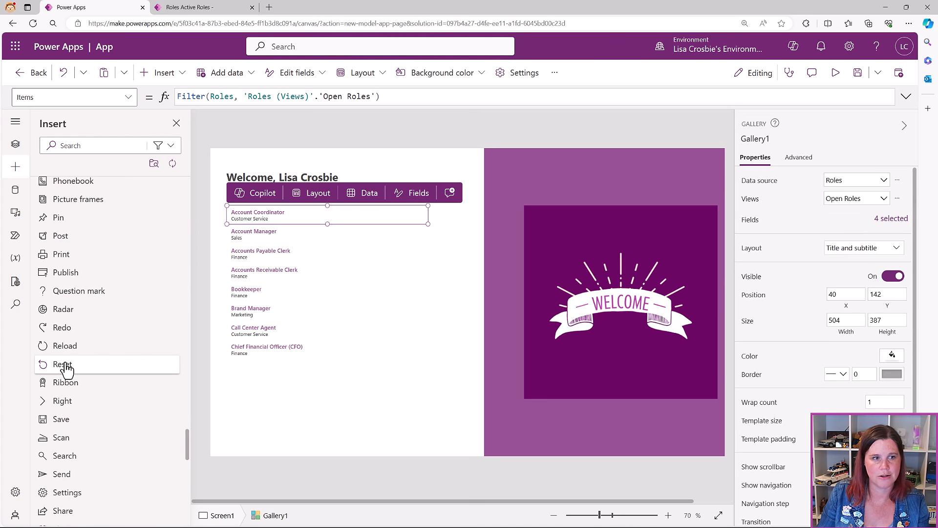
left_click(62, 402)
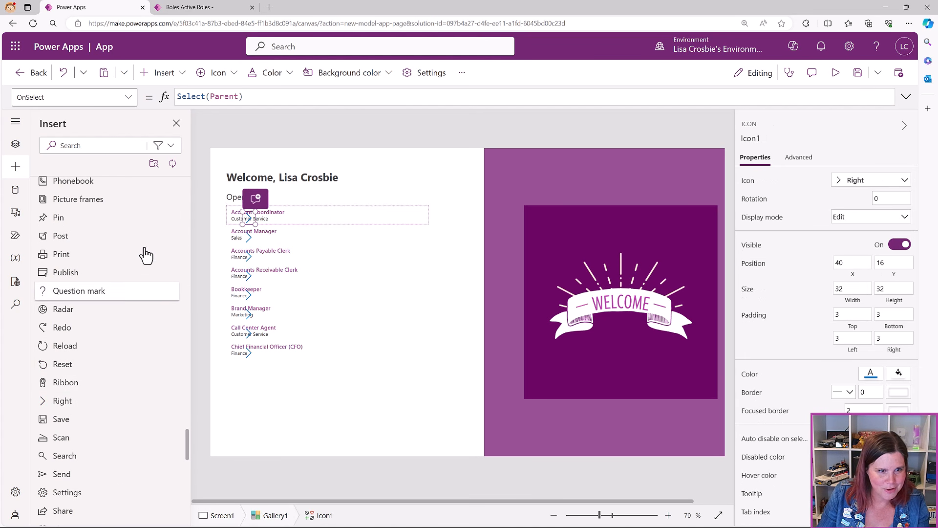
left_click_drag(250, 220, 362, 215)
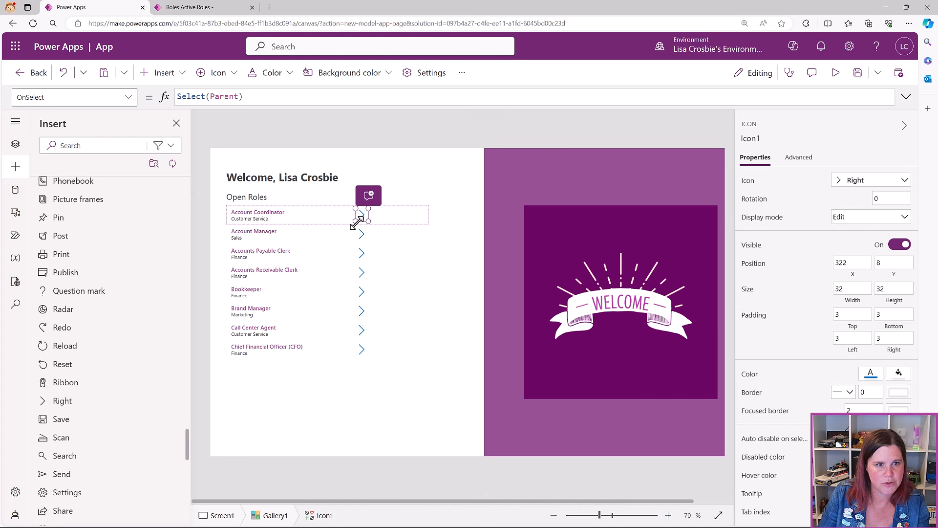
left_click_drag(355, 222, 357, 221)
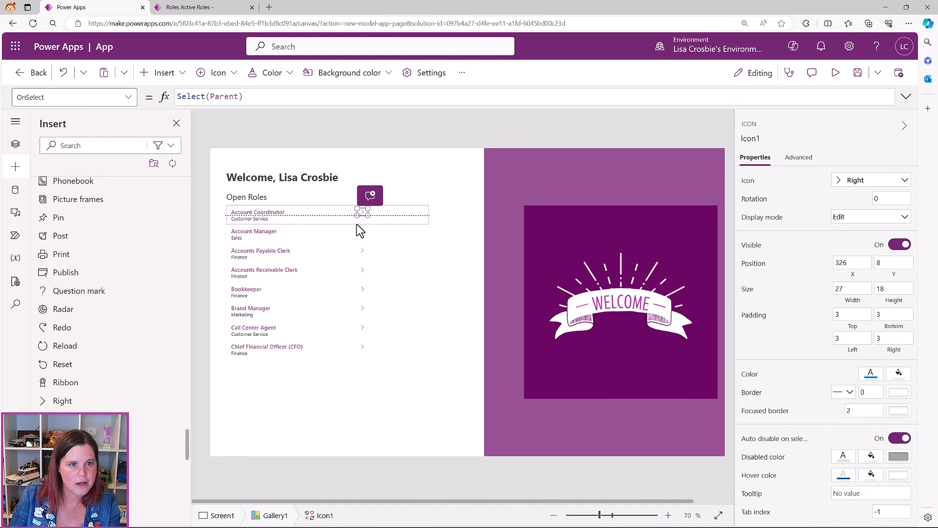
left_click_drag(356, 220, 357, 219)
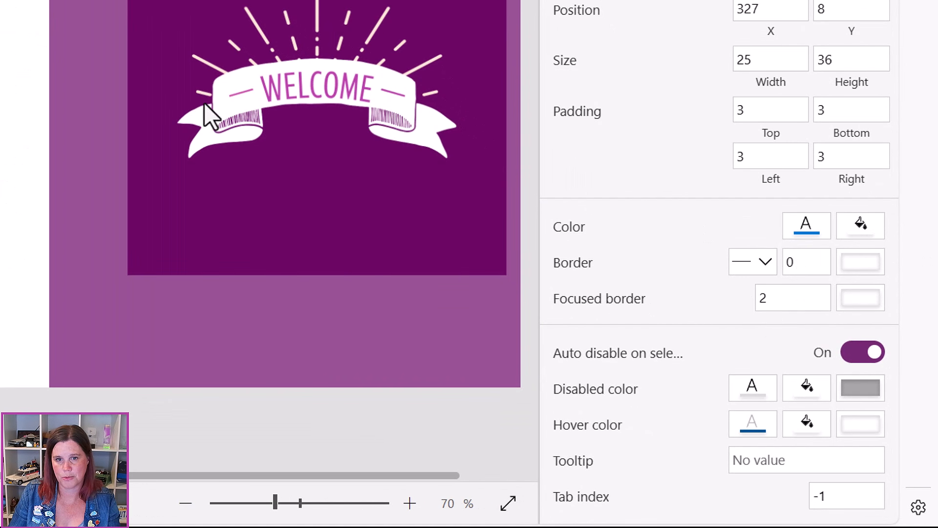
Set the chevron's colour to custom hex B43EA6
left_click(808, 230)
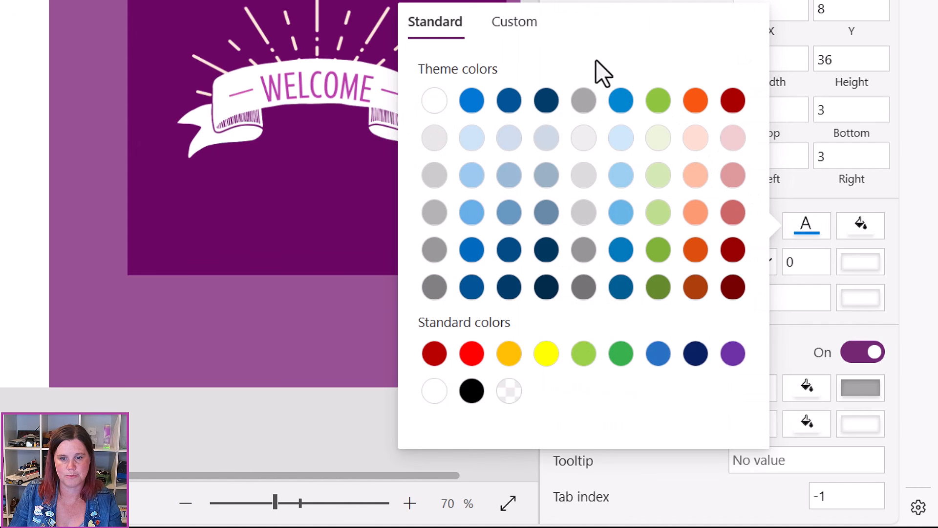
left_click(526, 22)
double_click(514, 421)
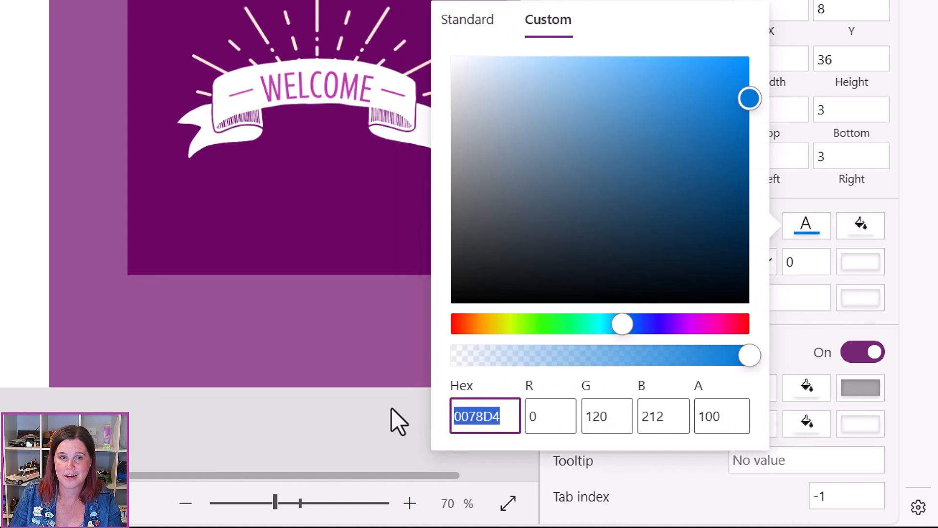
type("B43EA6")
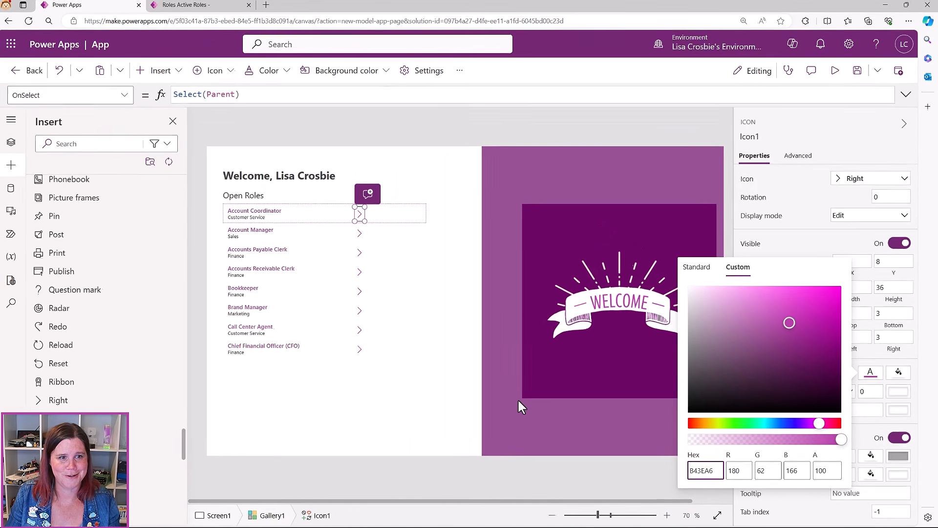
left_click(429, 310)
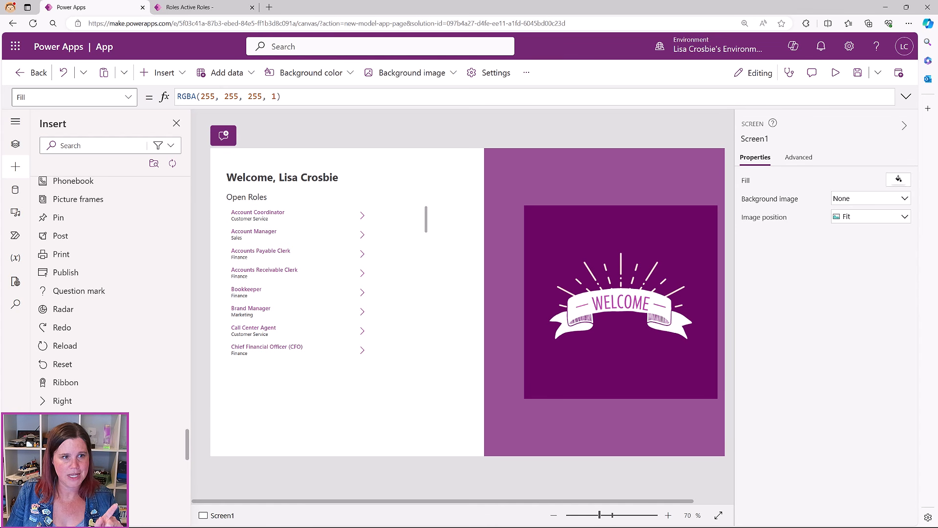
left_click(251, 222)
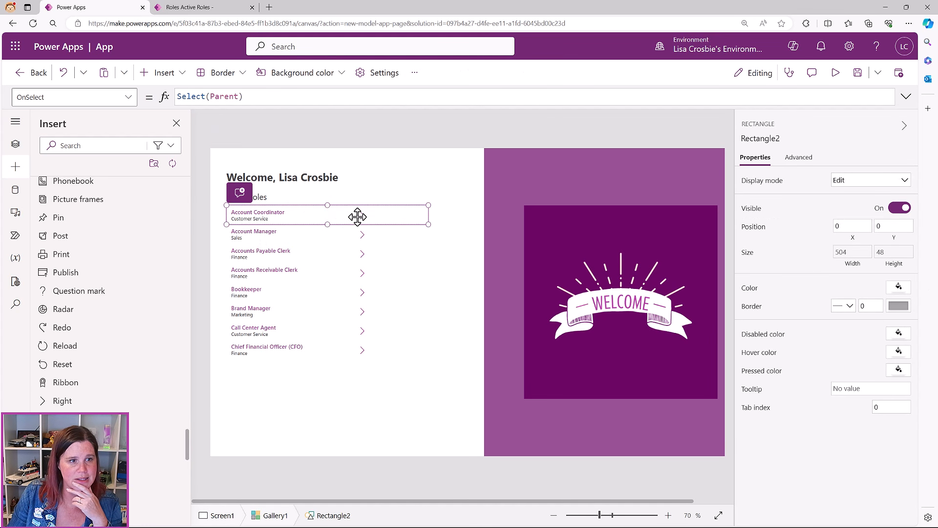
left_click(392, 370)
left_click(306, 326)
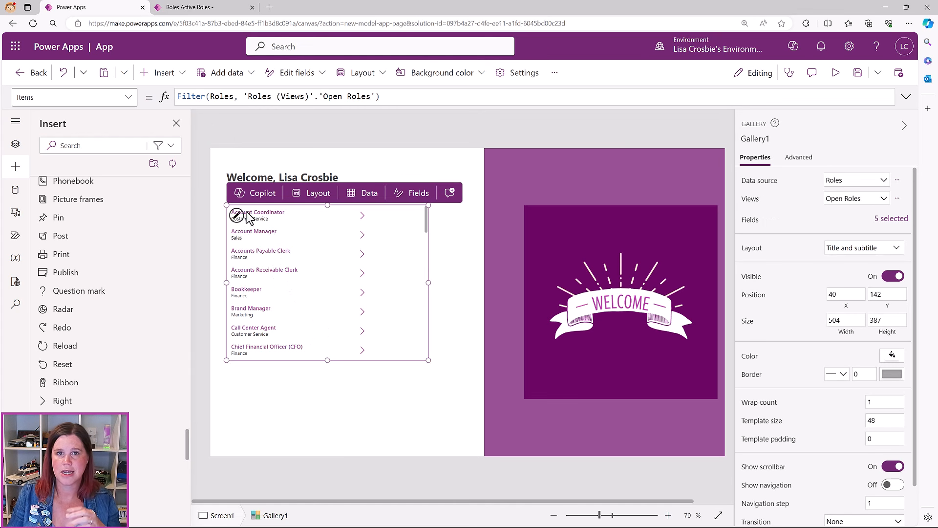
left_click(362, 216)
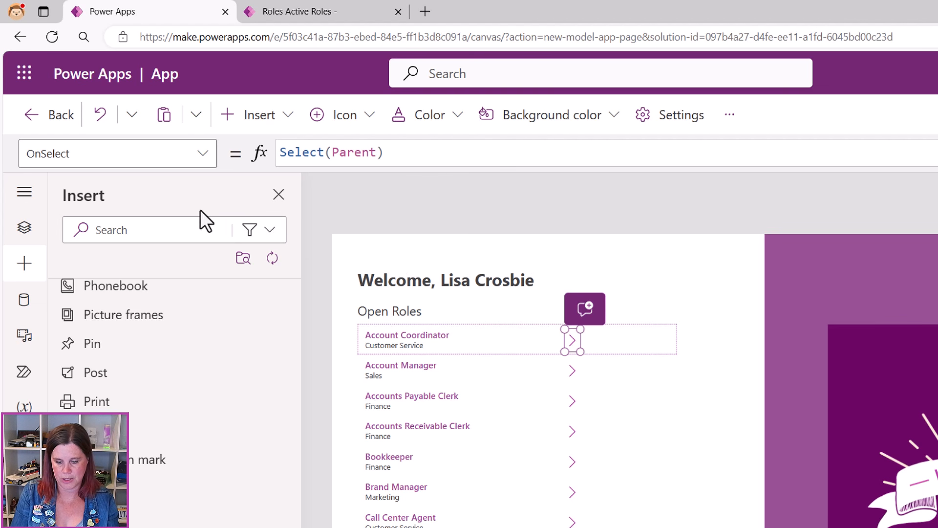
Replace the gallery chevron's Select(Parent) action with Navigate(Gallery1.Selected)
left_click_drag(411, 153, 278, 149)
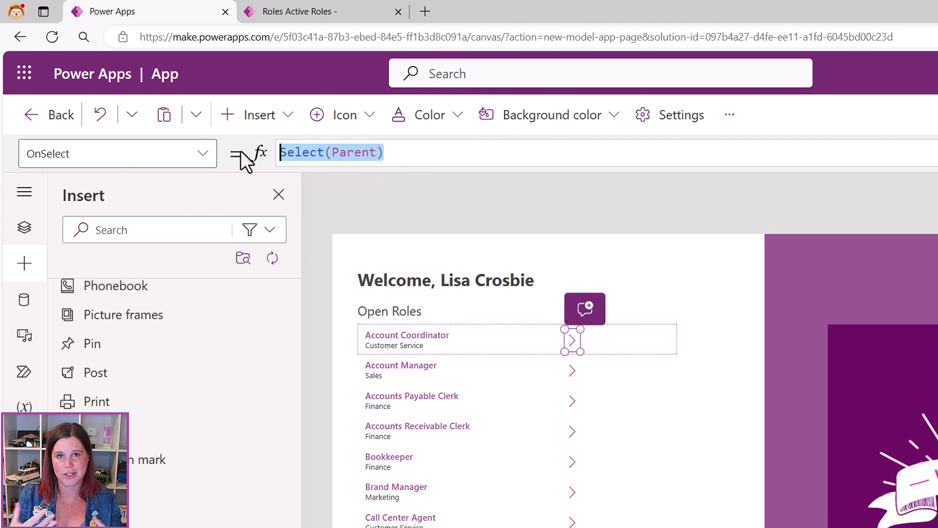
key("BackSpace")
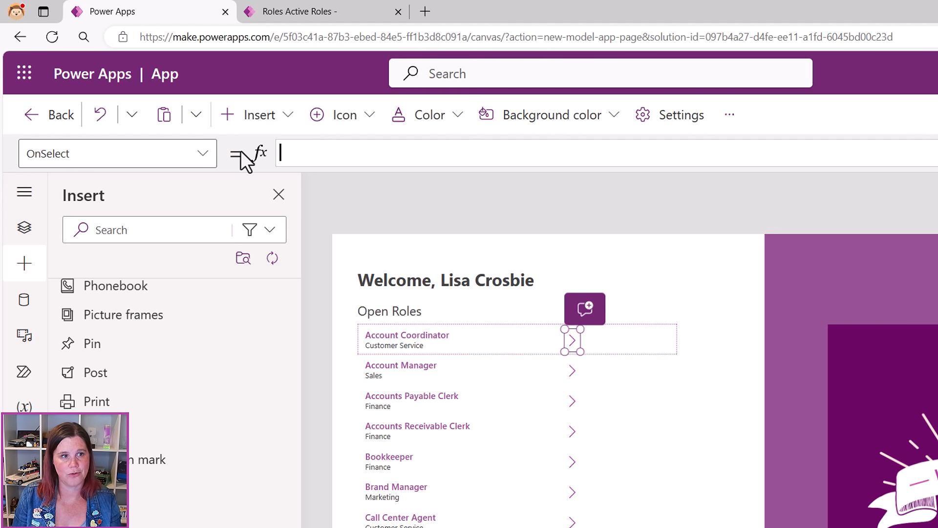
type("nav")
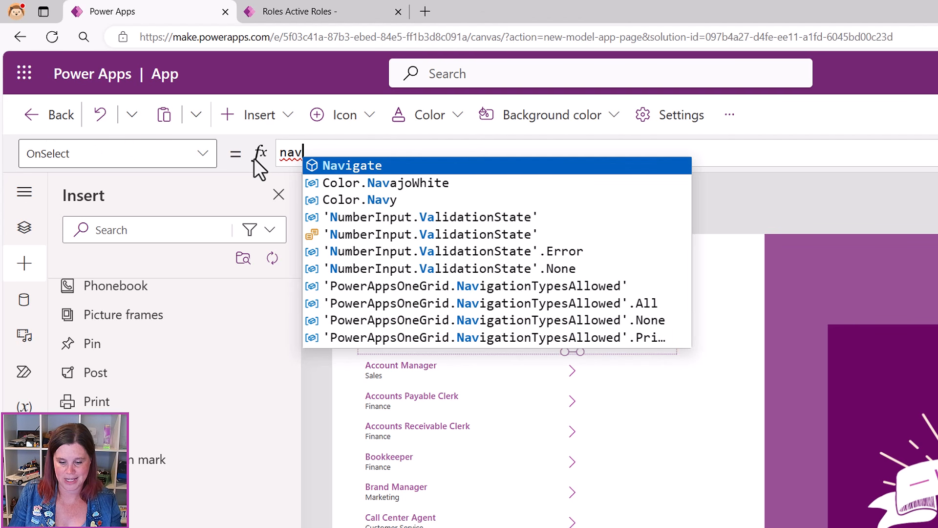
left_click(334, 165)
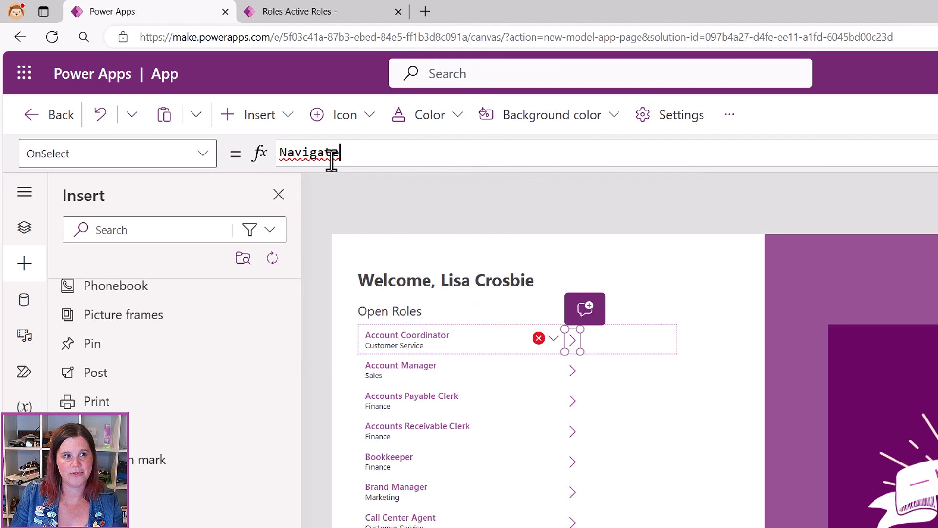
type("(")
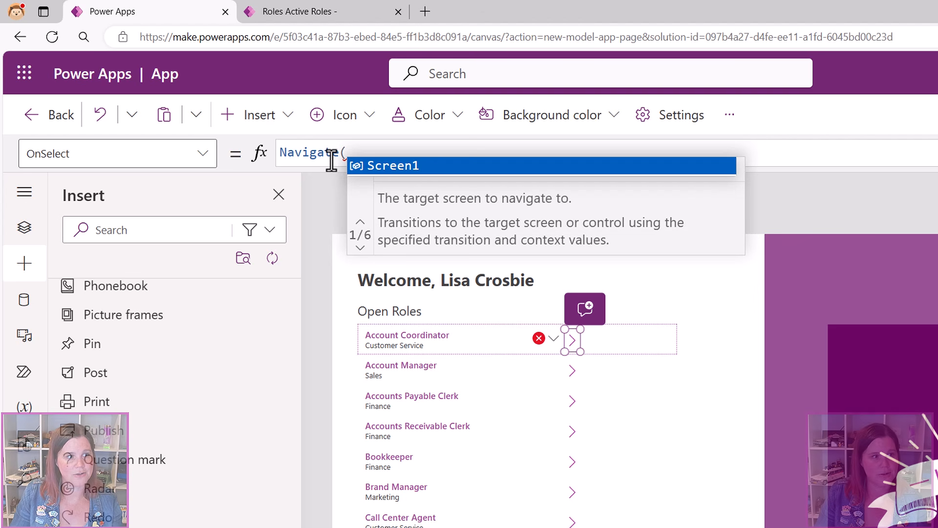
type("ga")
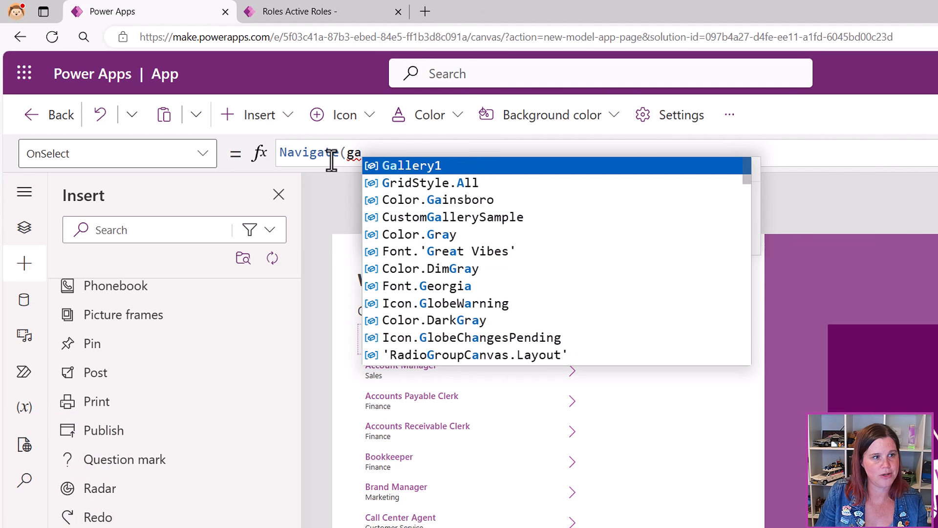
left_click(25, 230)
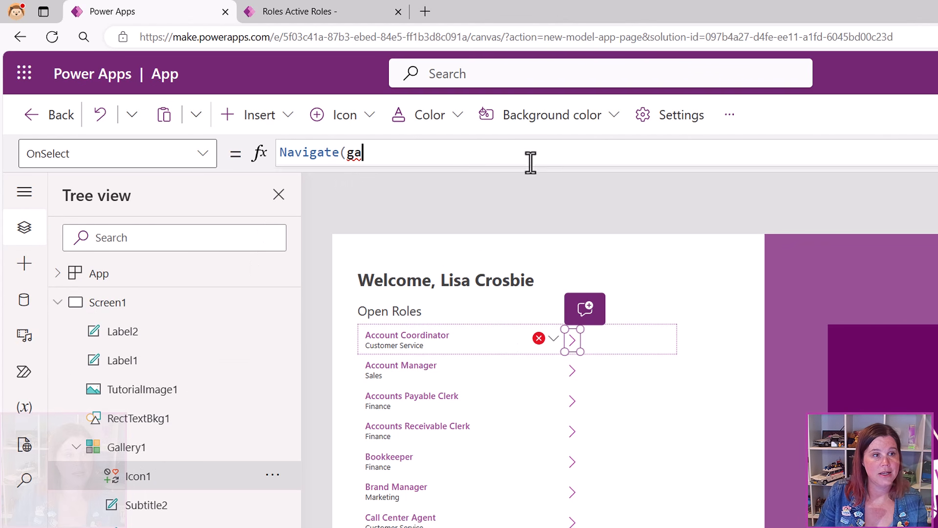
type("l")
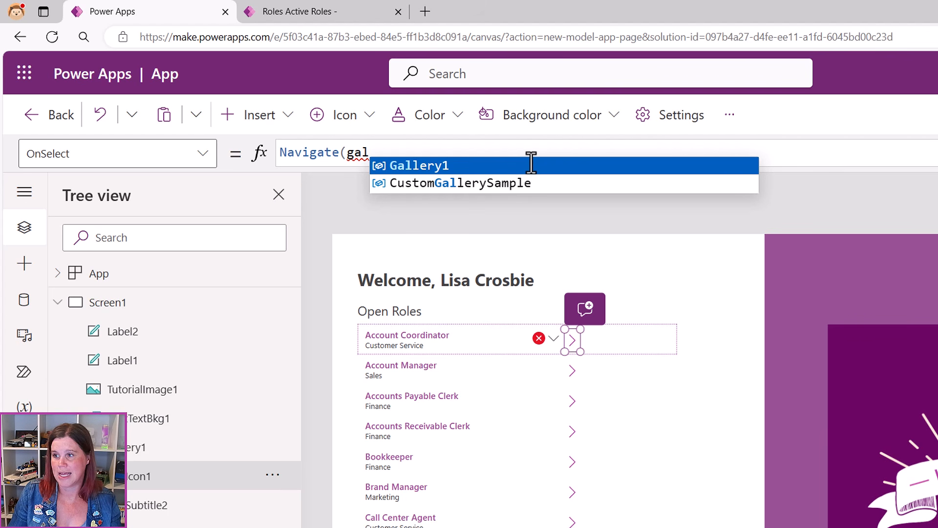
key("Tab")
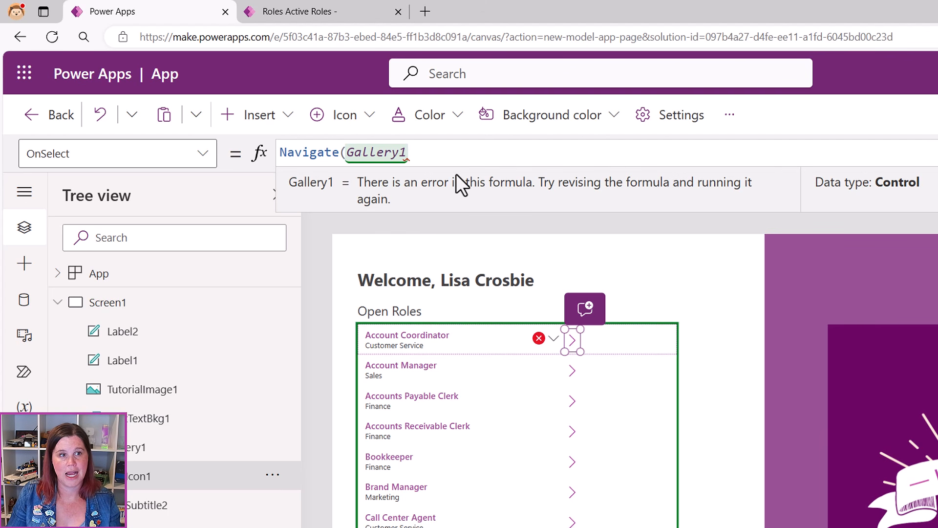
type(".se")
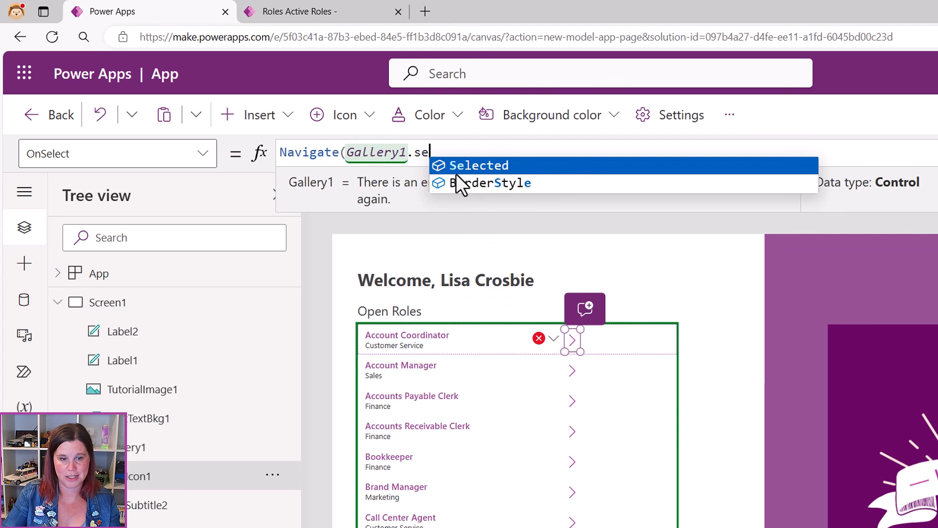
key("Tab")
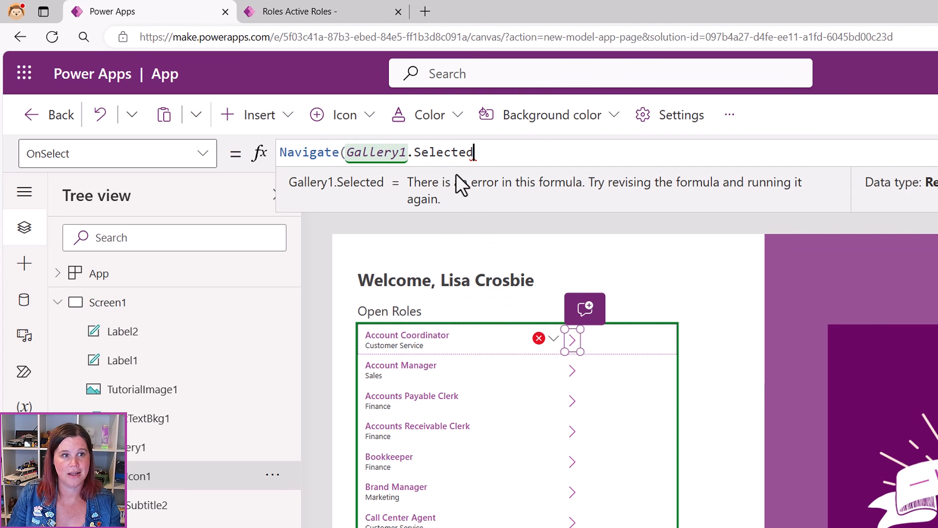
type(")")
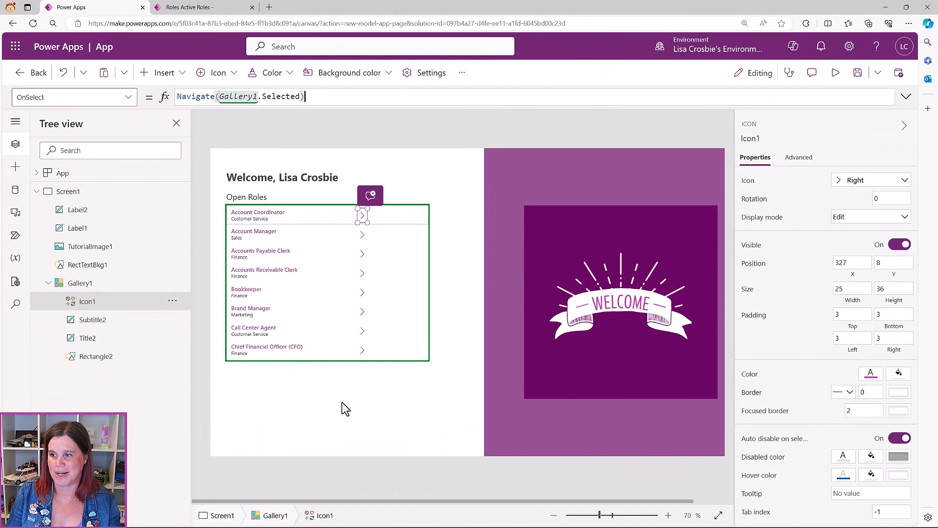
left_click(277, 399)
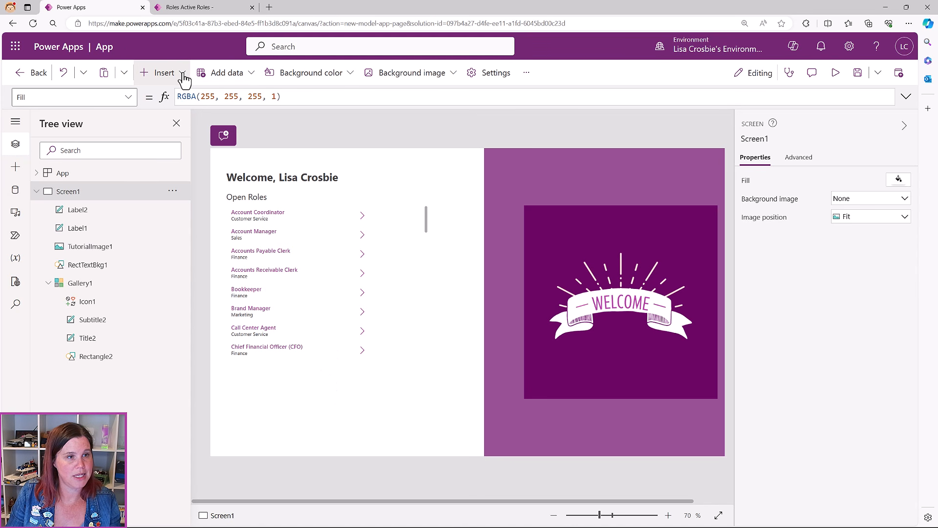
Insert a new button and place it below the Open Roles list
left_click(15, 168)
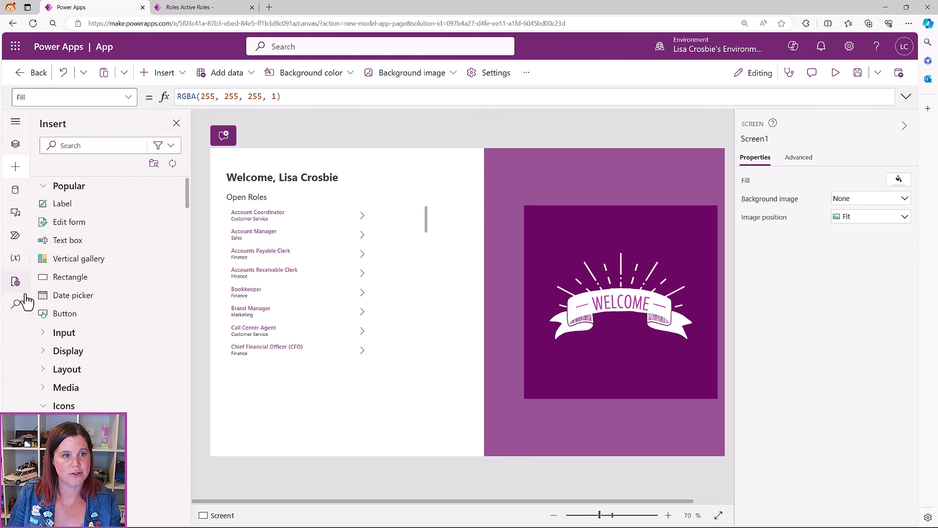
left_click(65, 317)
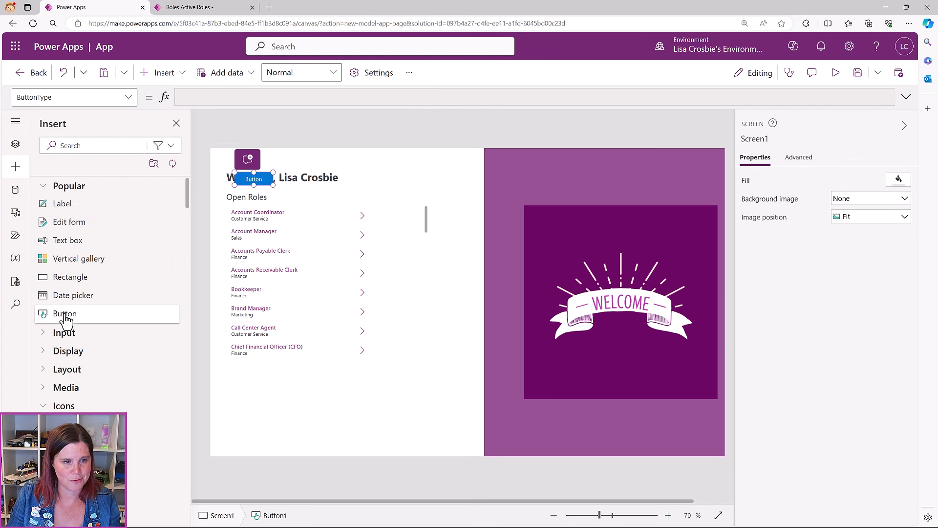
left_click_drag(264, 179, 283, 416)
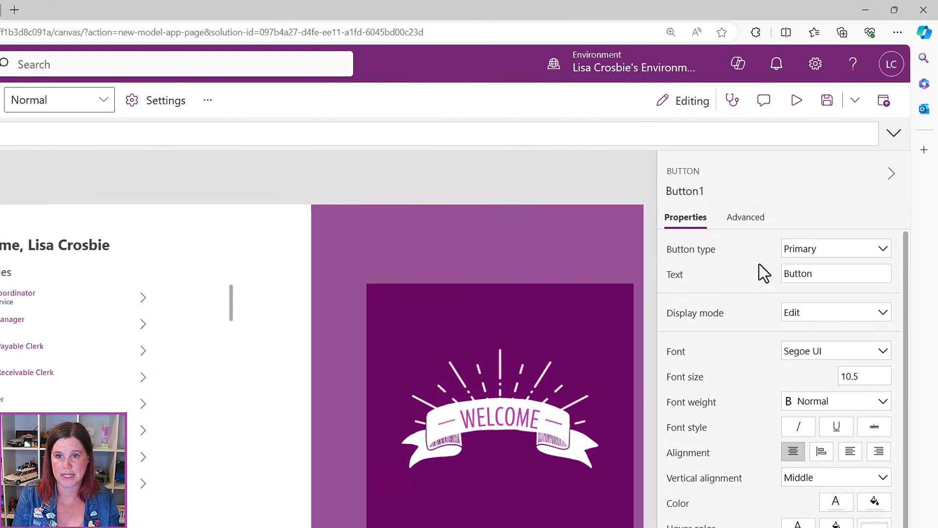
Label the button 'Applications' and change its font size from 10.5 to 14
left_click(807, 274)
double_click(807, 274)
type("Applications")
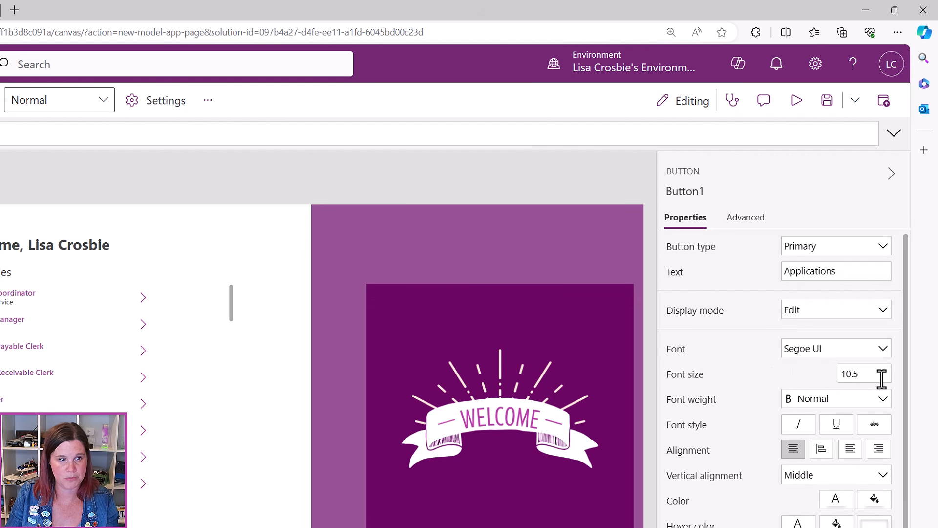
left_click_drag(869, 376, 832, 377)
type("14")
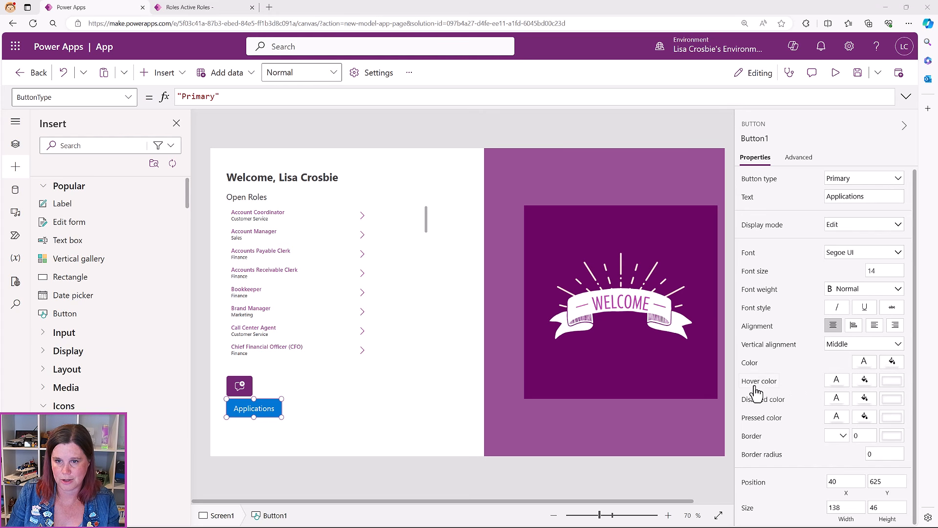
Fill the Applications button with custom hex colour B43EA6, then select its corner radius setting
left_click(896, 367)
left_click(743, 260)
left_click_drag(734, 459, 690, 465)
type("B43EA6")
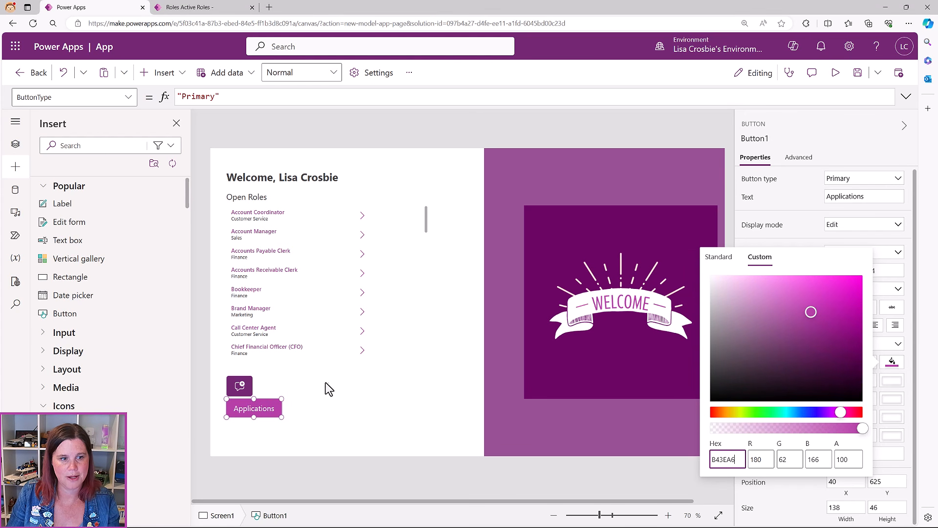
left_click(424, 263)
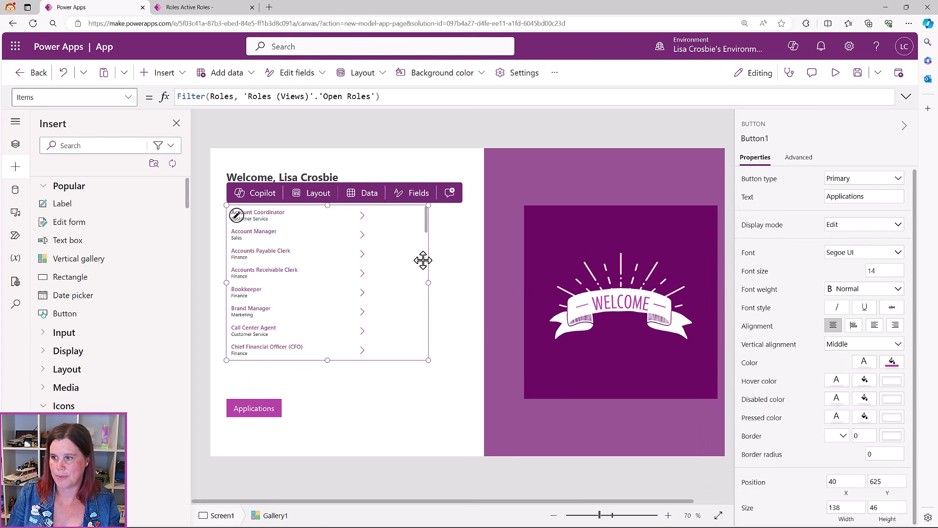
left_click(261, 406)
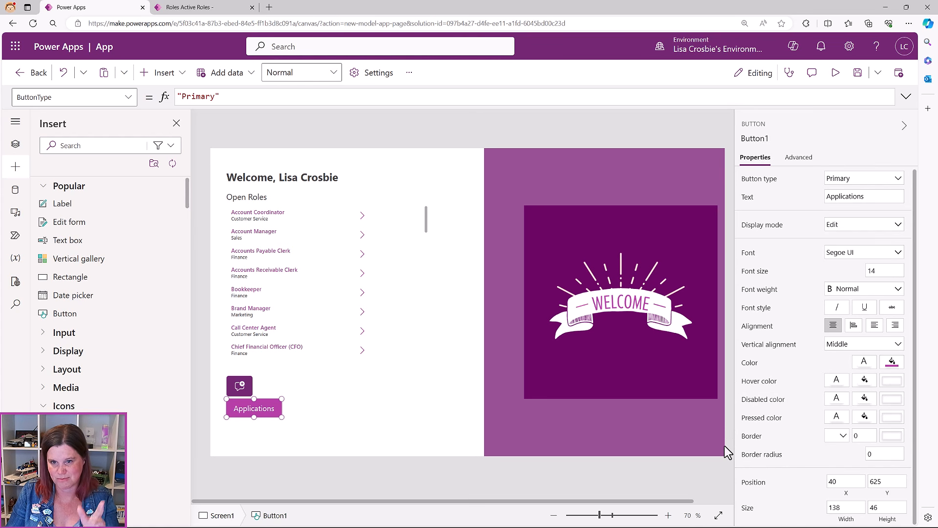
left_click(867, 454)
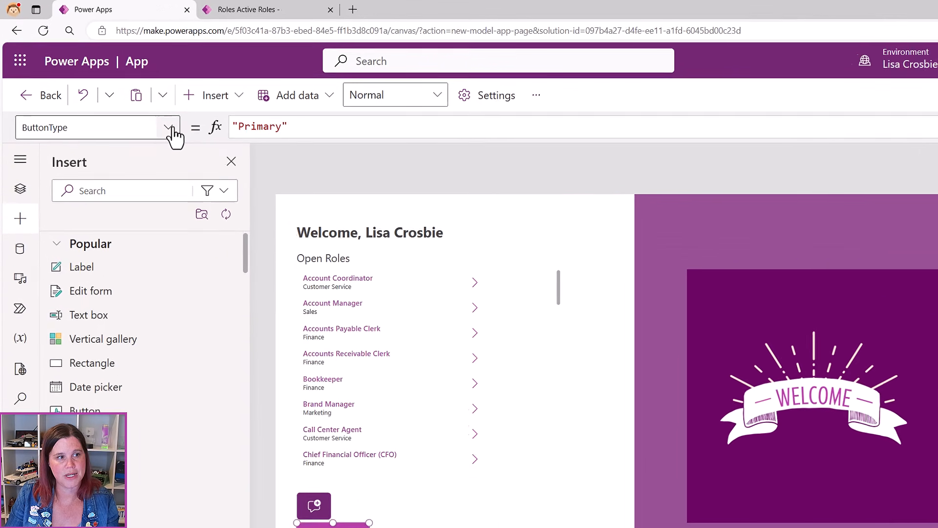
Choose the Applications button's OnSelect property in the property list
left_click(167, 127)
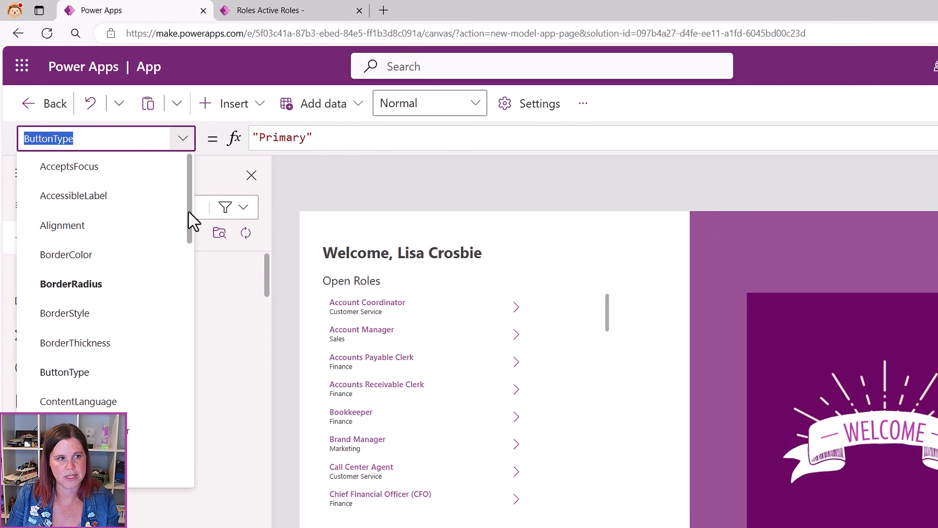
left_click_drag(189, 211, 191, 384)
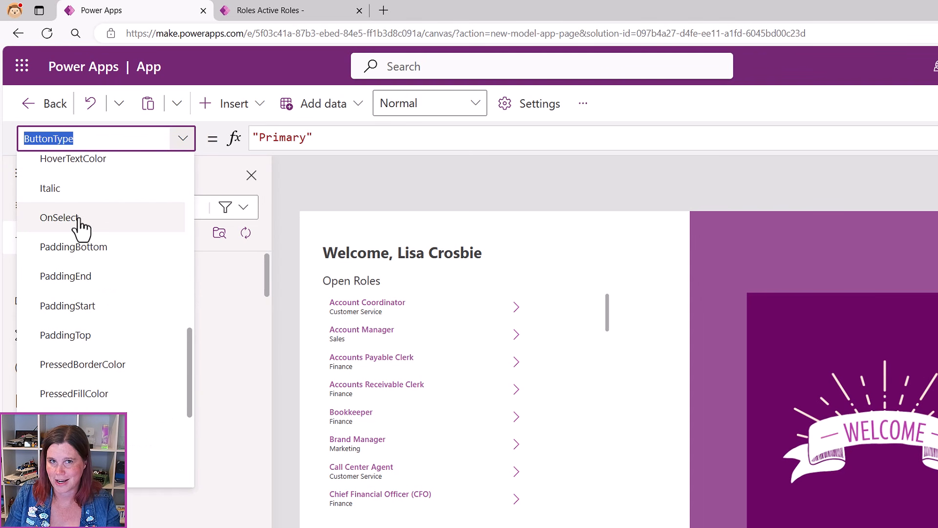
left_click(59, 217)
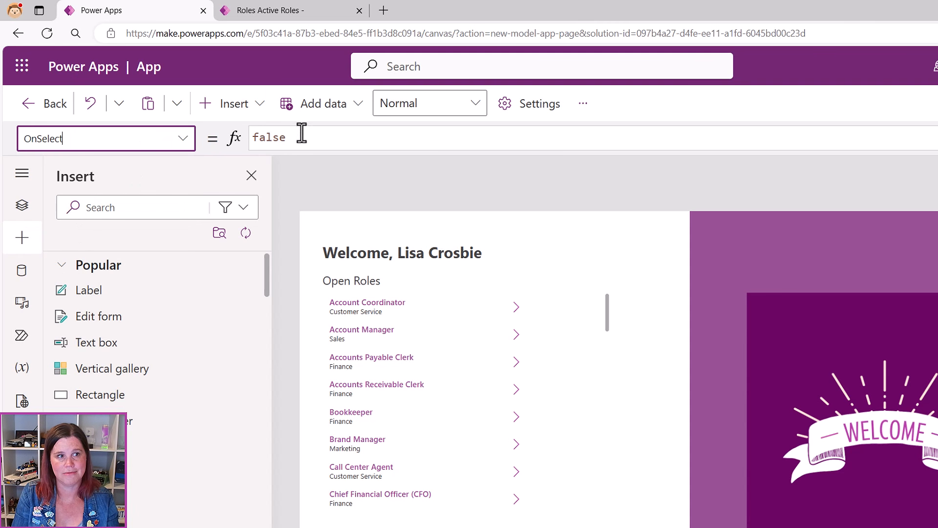
Replace false with a partial Navigate(applications formula, then delete it, leaving OnSelect empty
left_click_drag(299, 133, 196, 128)
type("navigate")
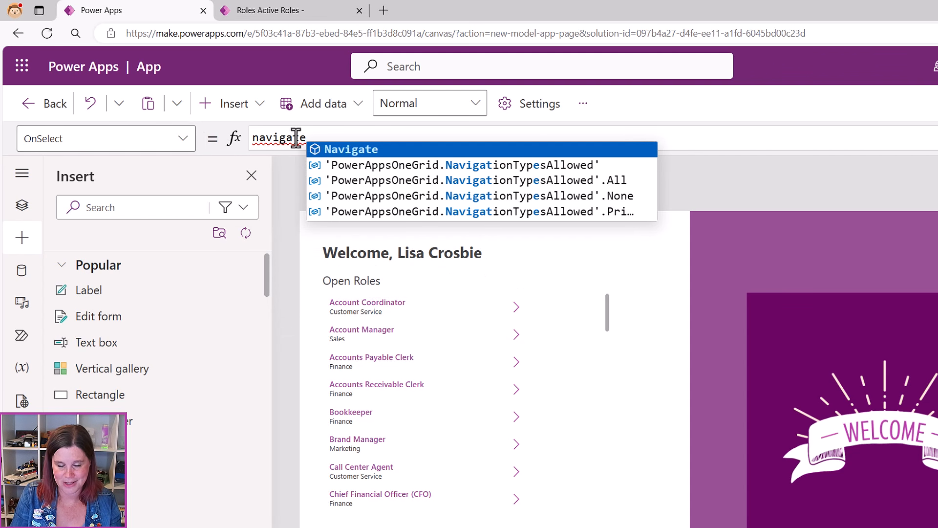
left_click(345, 149)
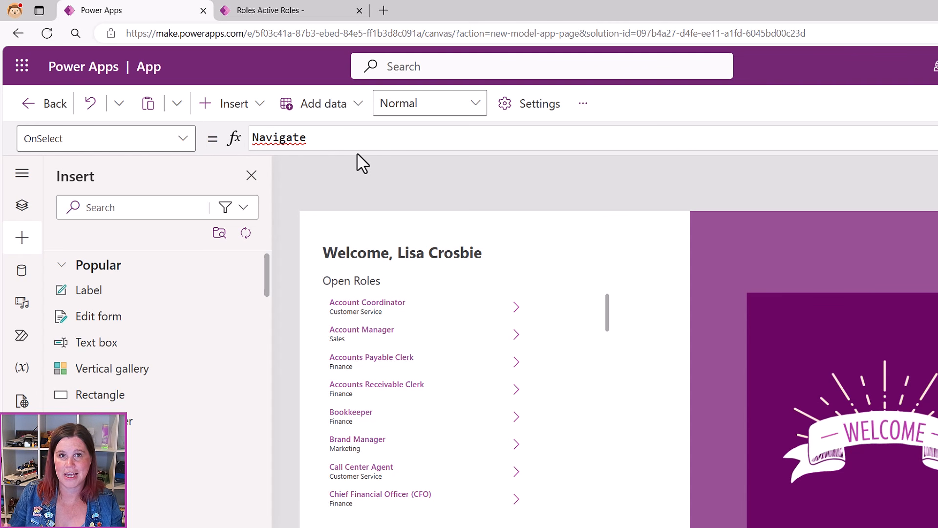
type("(")
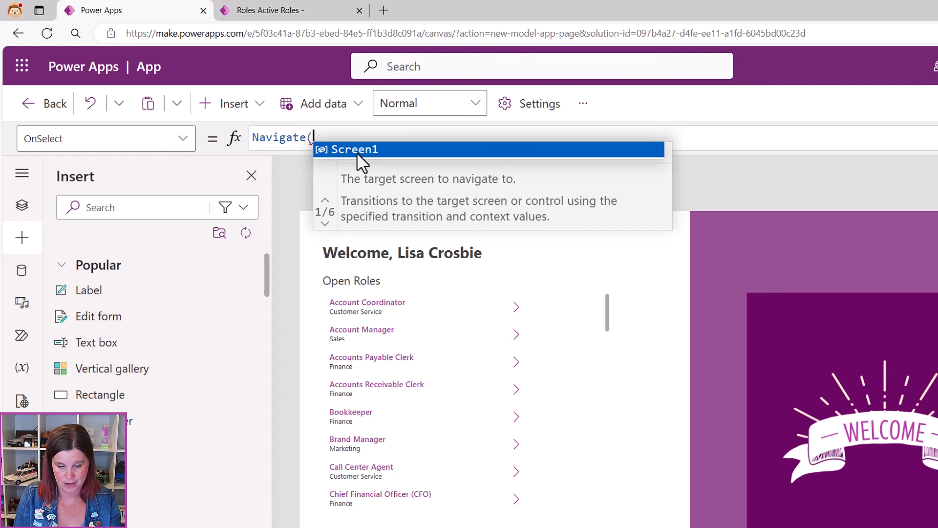
type("a")
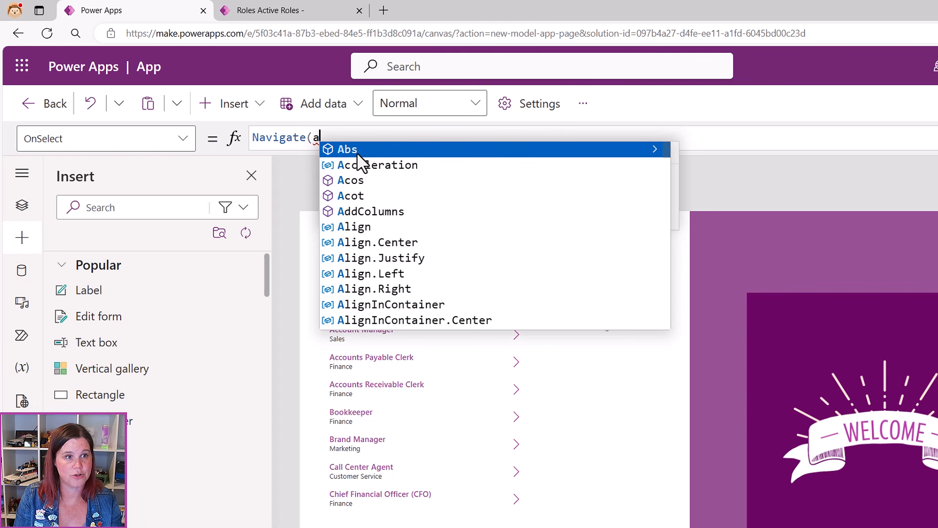
type("pp")
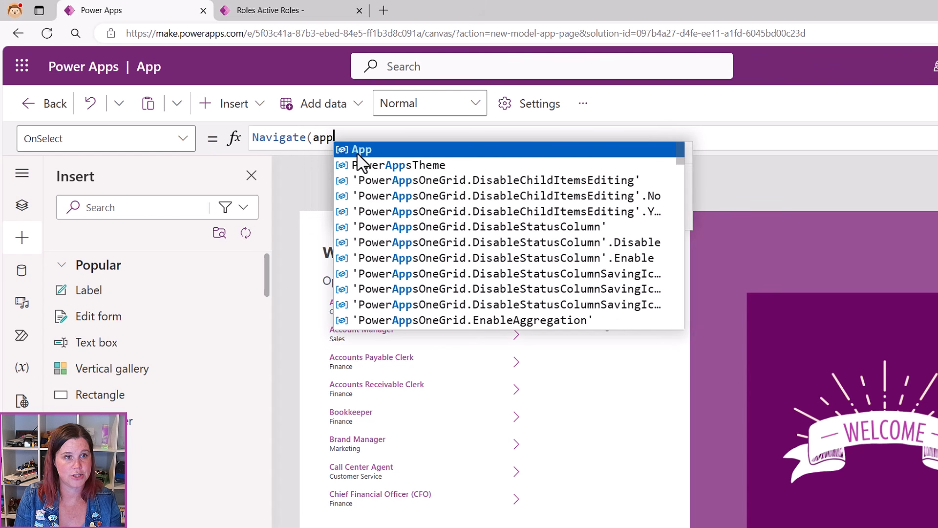
type("lications")
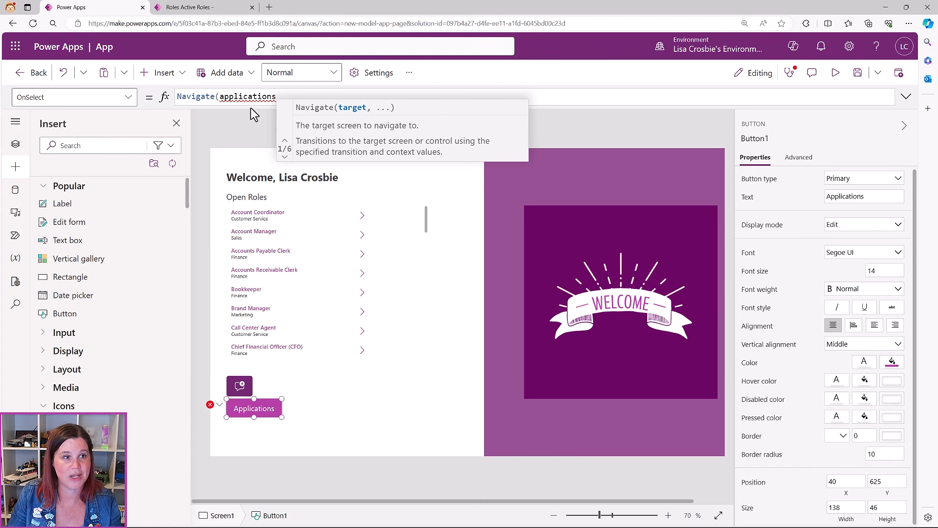
left_click_drag(289, 96, 152, 96)
key("BackSpace")
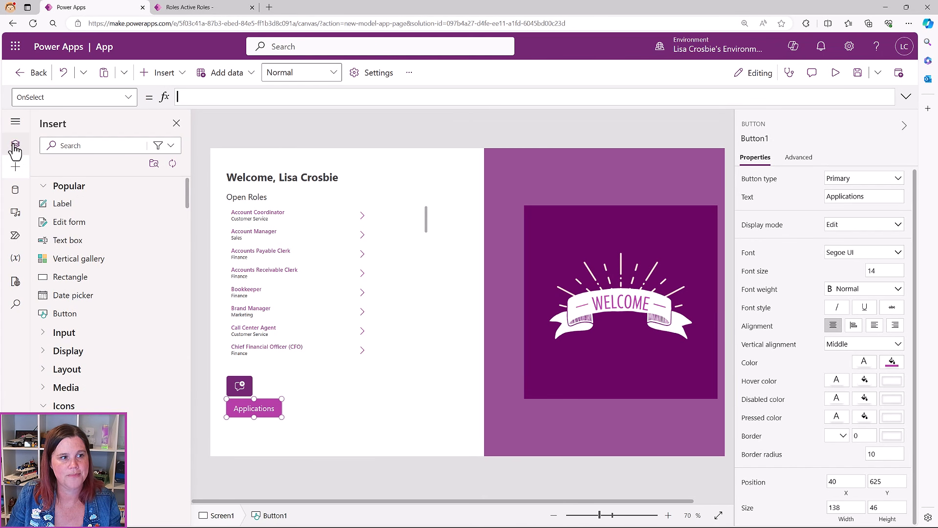
Search 'appli' and add the Applications table as a data source
left_click(11, 193)
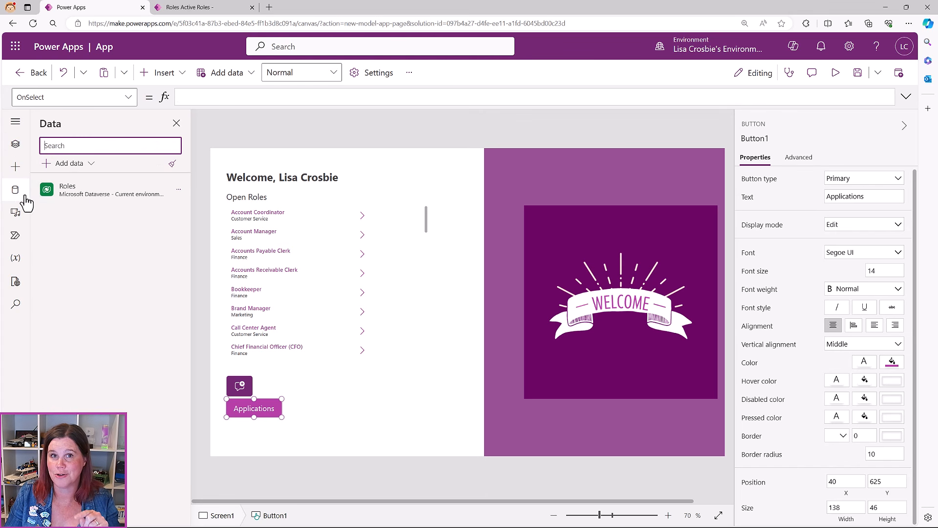
mouse_move(64, 203)
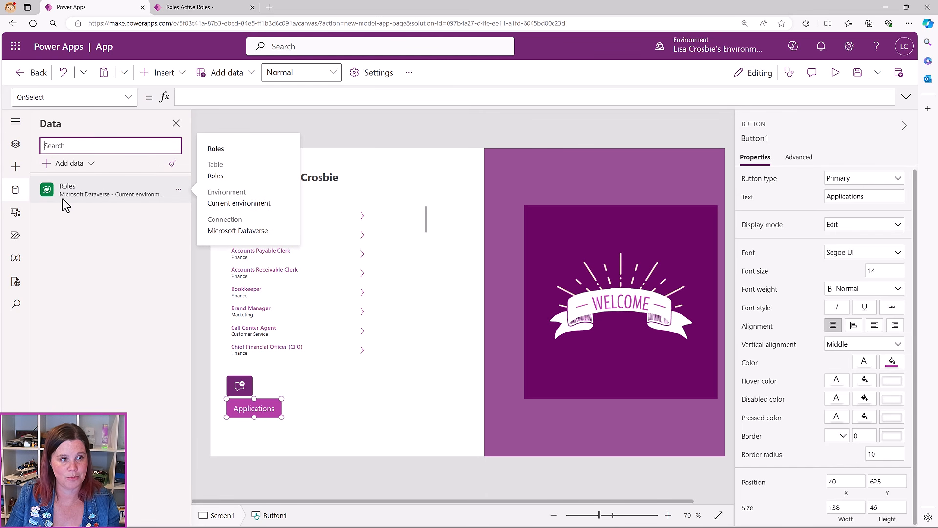
left_click(69, 163)
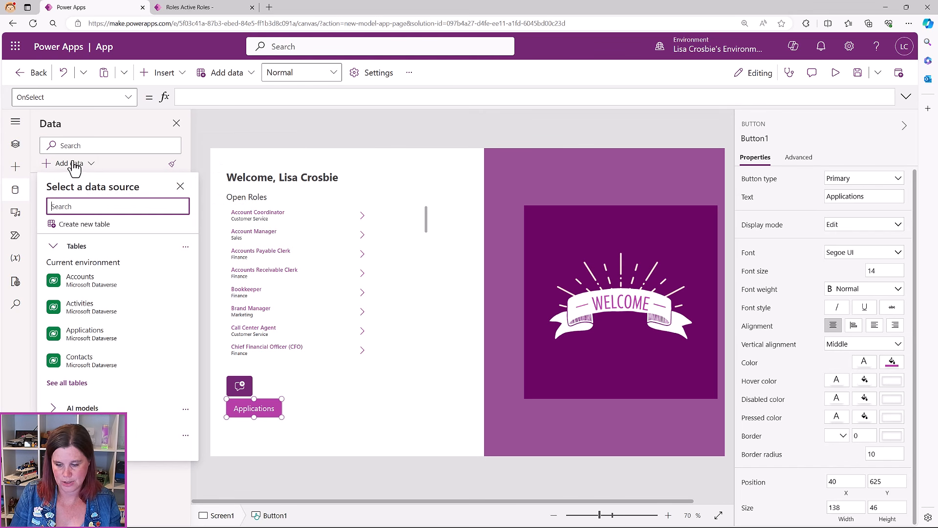
type("appl")
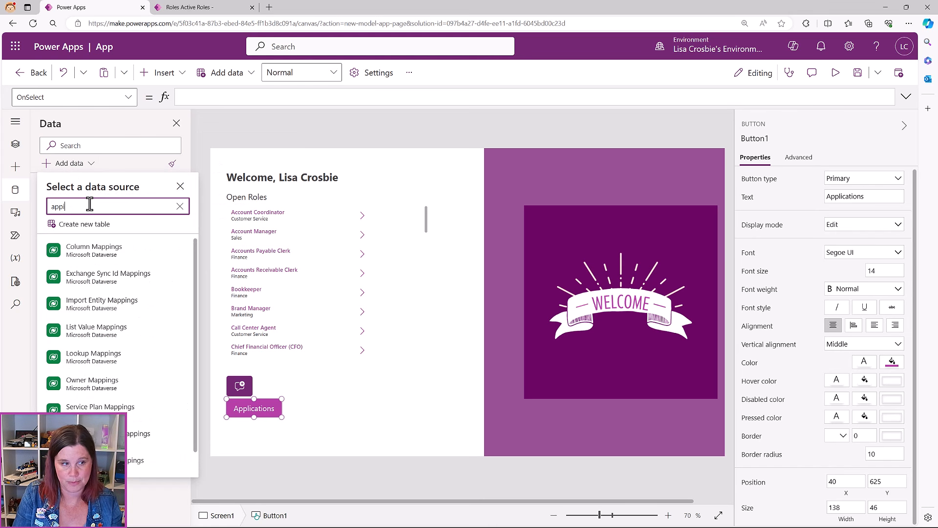
type("i")
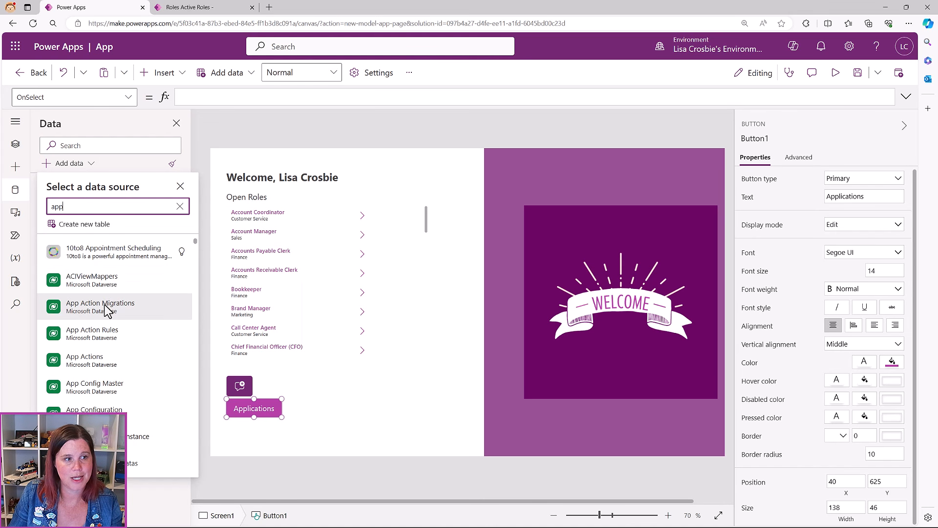
mouse_move(108, 310)
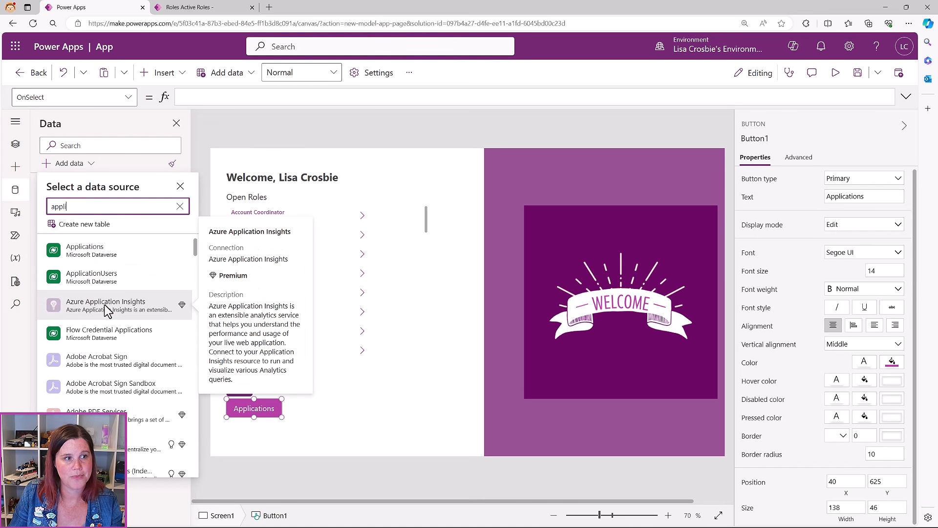
left_click(81, 249)
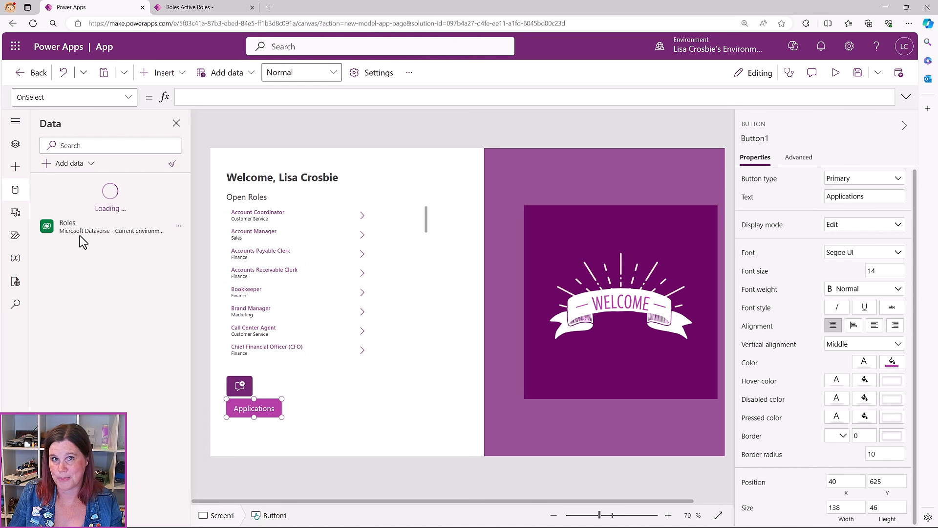
Search 'appoin' and add the Appointments table as a data source
left_click(73, 164)
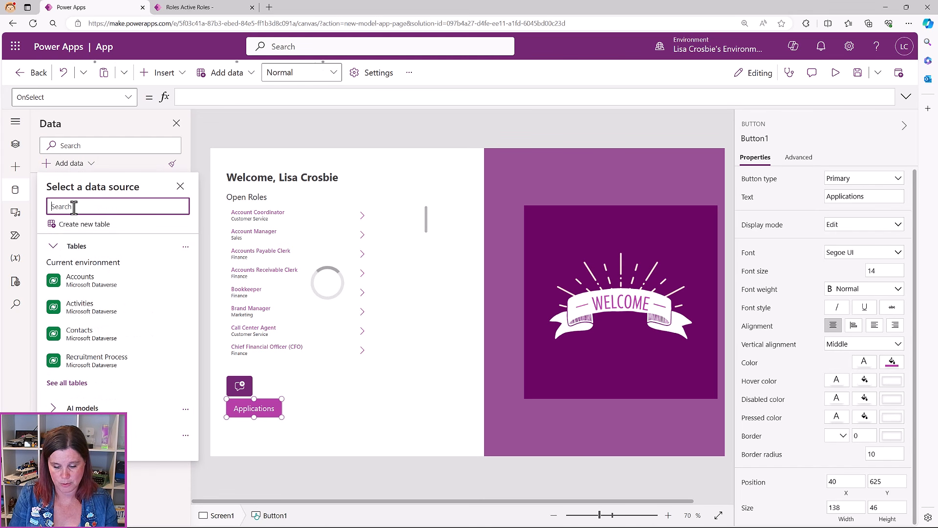
type("app")
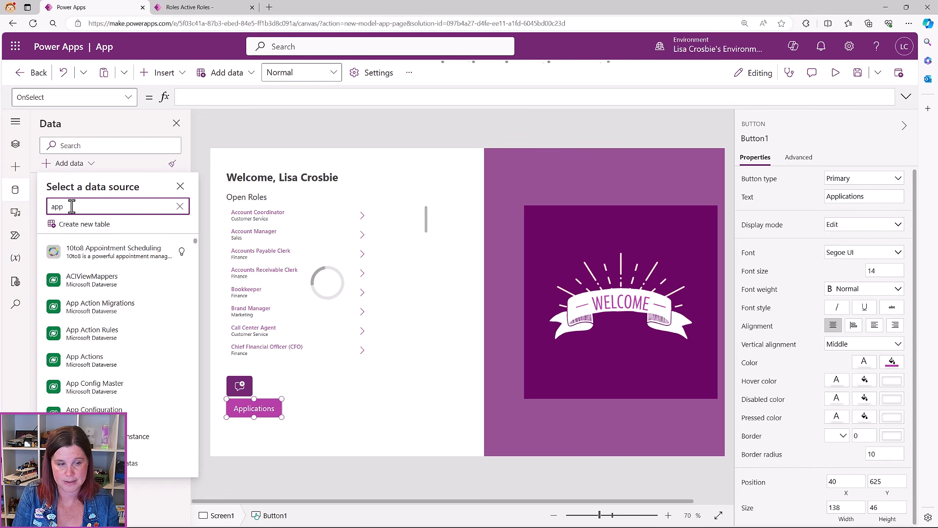
type("oin")
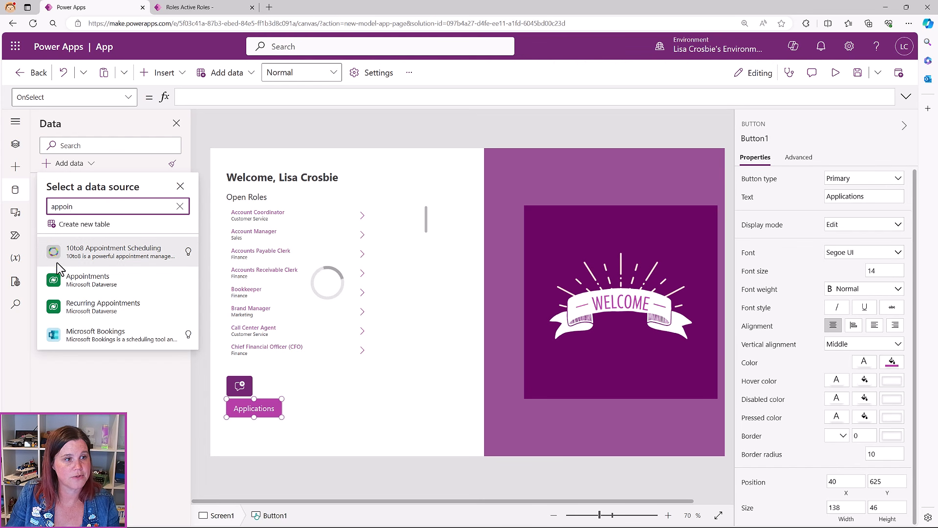
left_click(80, 281)
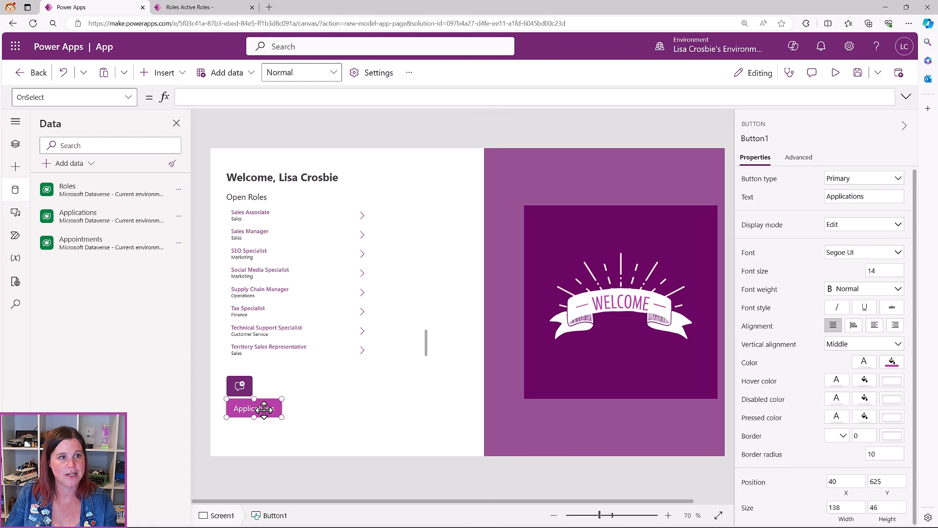
Set the Applications button's OnSelect to Navigate(Applications)
left_click(252, 96)
type("nav")
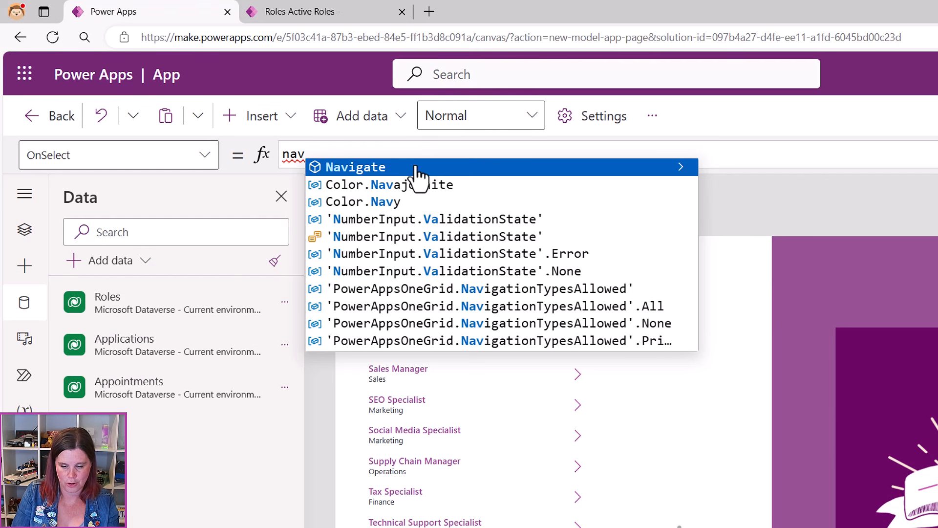
left_click(415, 167)
type("(app")
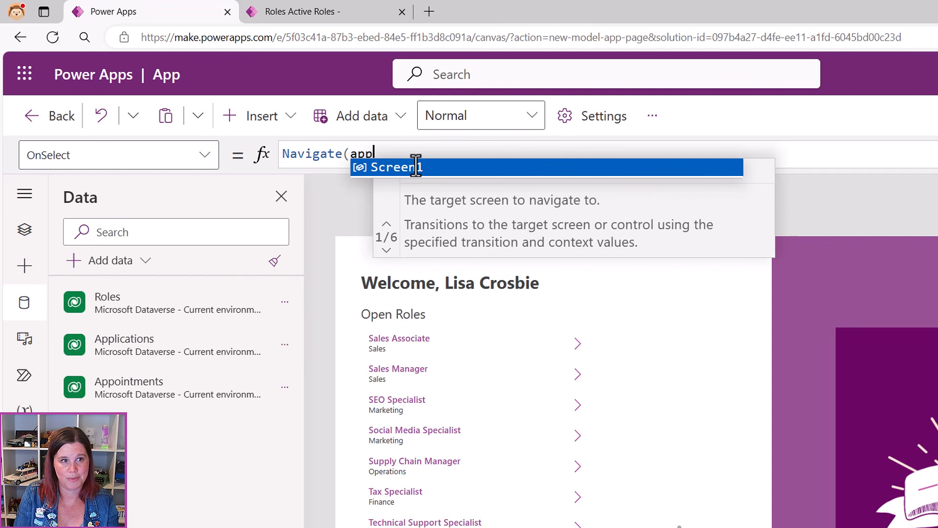
type("i")
left_click(416, 167)
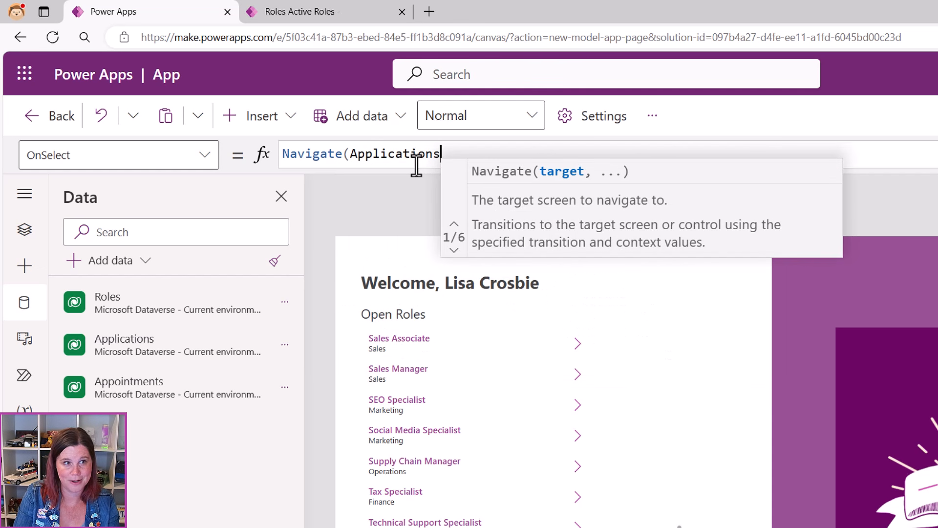
type(")")
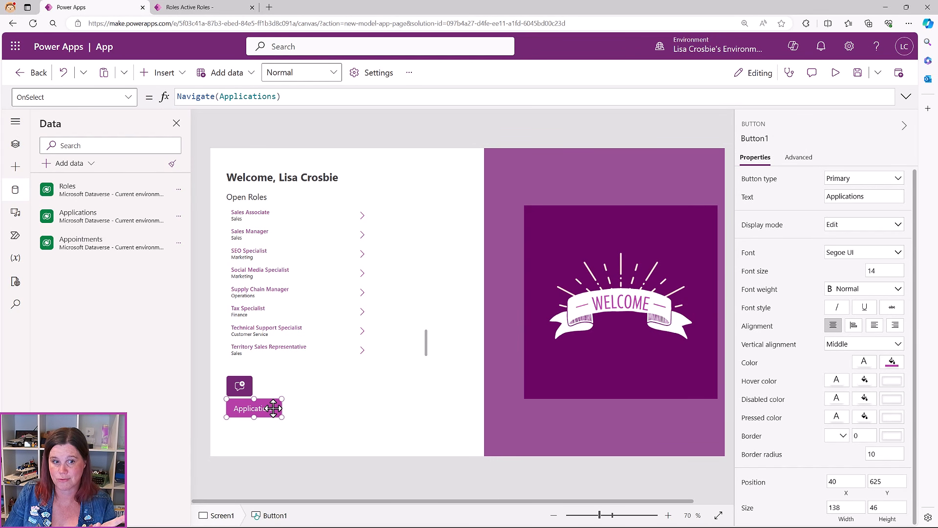
Copy the Applications button to the clipboard and deselect it
right_click(273, 408)
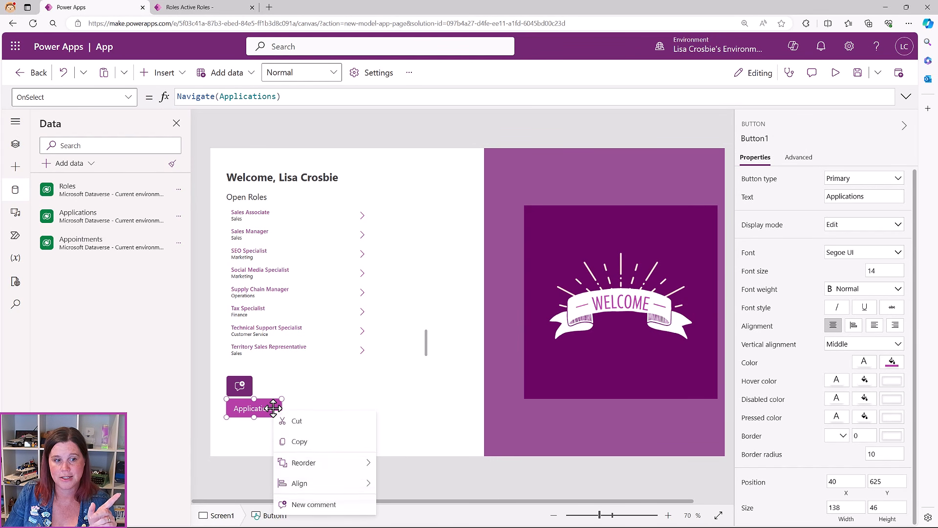
left_click(310, 439)
left_click(326, 410)
Paste a copy of the button to the right of Applications and label it 'Interviews'
right_click(323, 407)
left_click(332, 418)
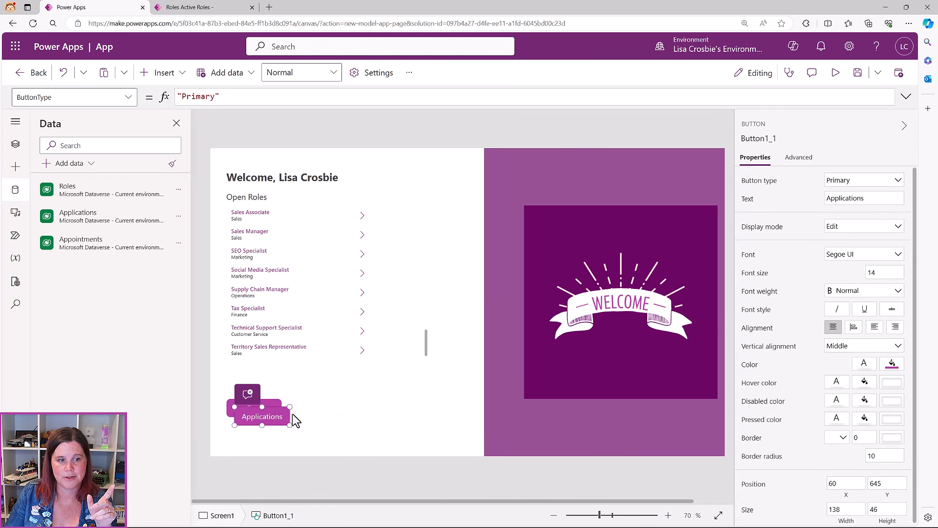
left_click_drag(292, 413, 336, 409)
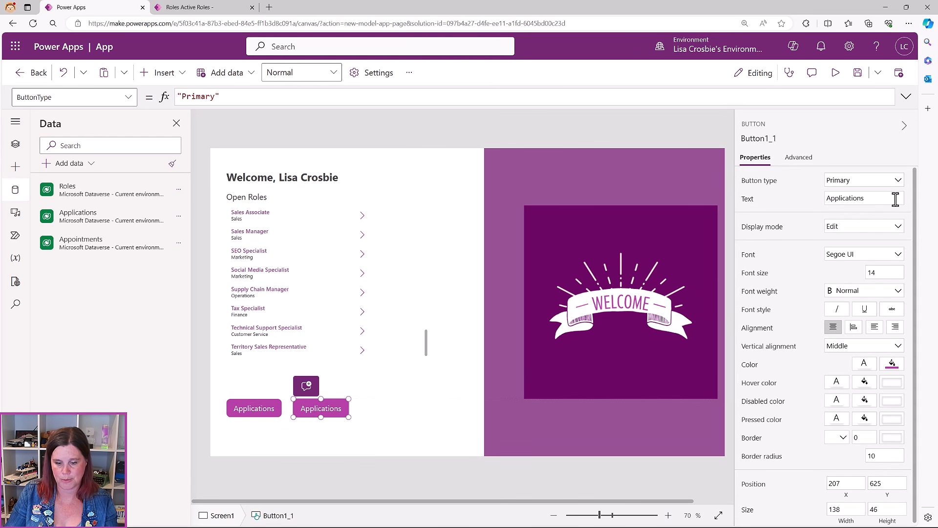
left_click_drag(895, 199, 820, 199)
type("Invt")
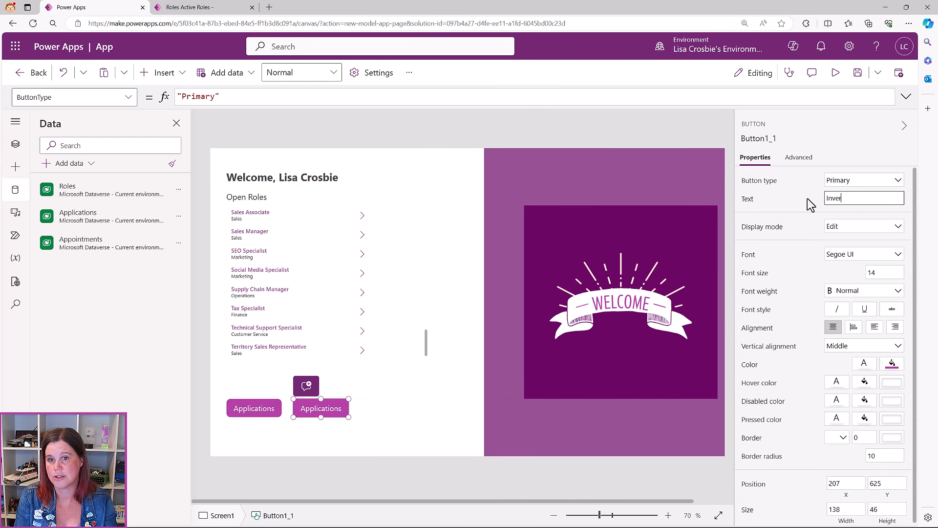
type("er")
key("BackSpace")
key("BackSpace")
key("BackSpace")
key("BackSpace")
type("terviews")
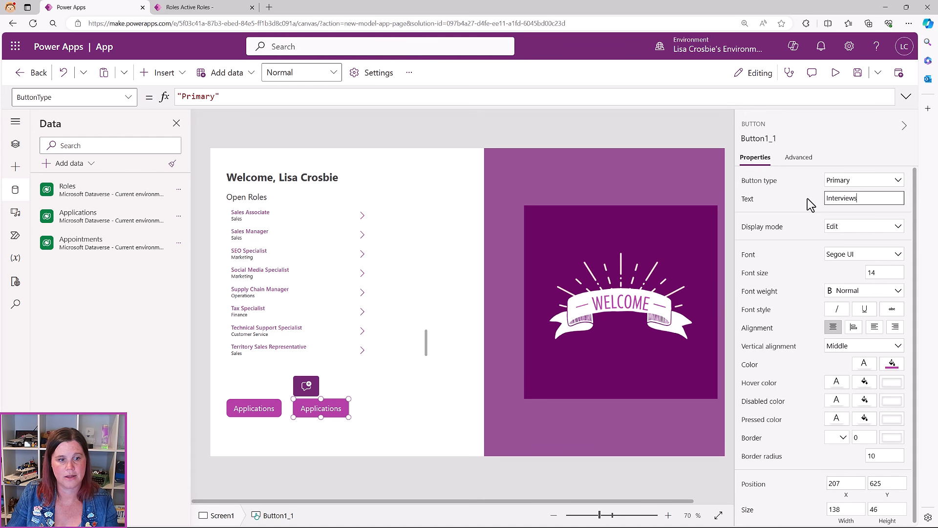
left_click(432, 390)
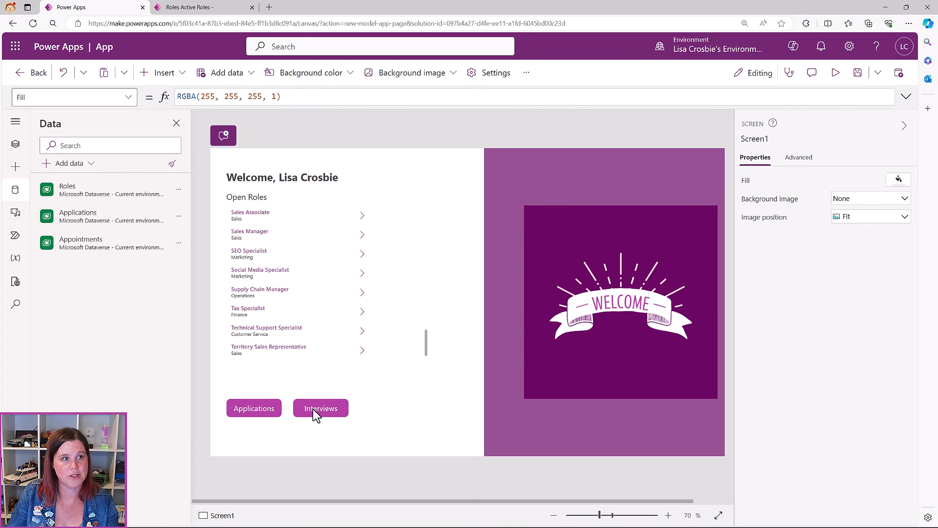
Change the Interviews button's OnSelect to Navigate(Appointments)
left_click(313, 408)
left_click(124, 97)
scroll(73, 273, "down", 10)
scroll(65, 206, "up", 2)
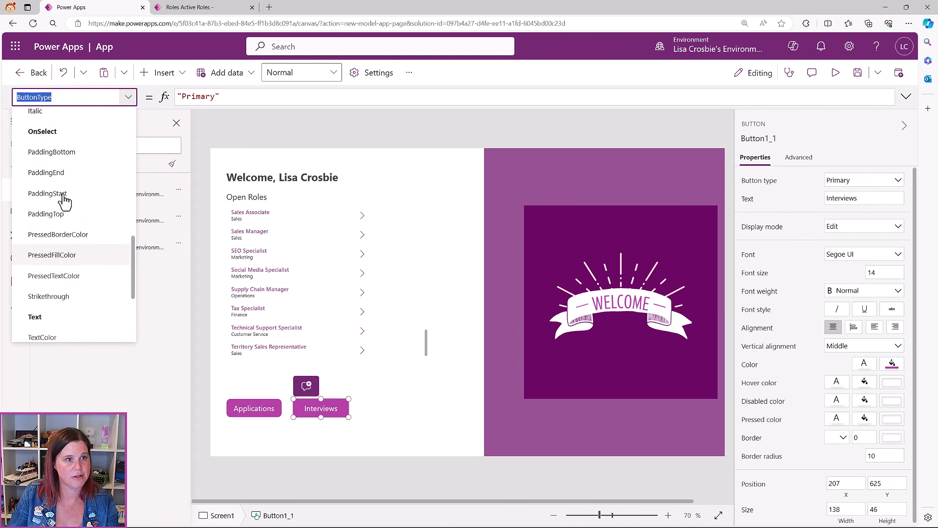
left_click(46, 131)
left_click_drag(220, 96, 276, 95)
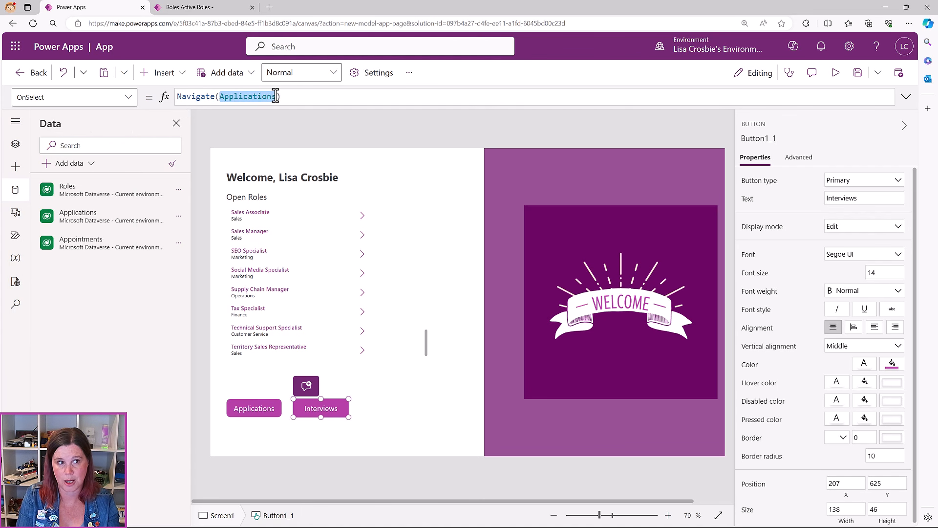
type("appoin")
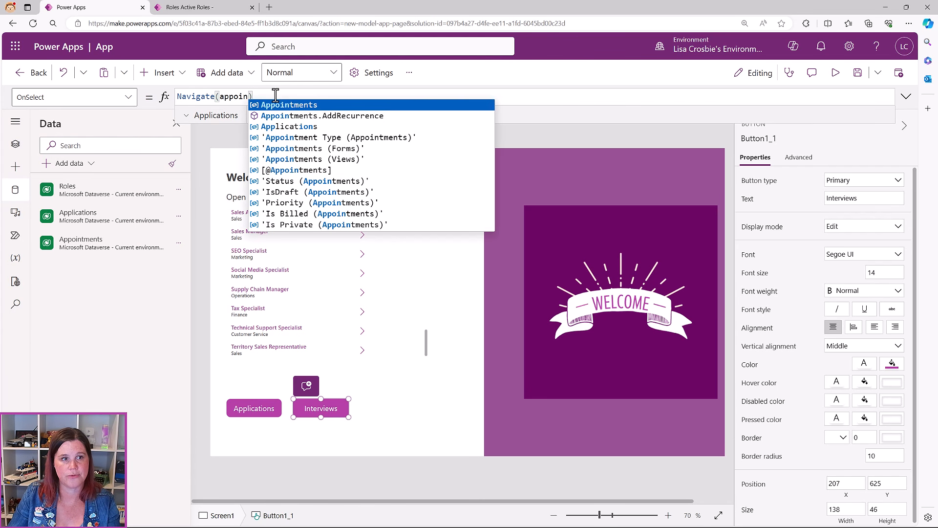
left_click(316, 102)
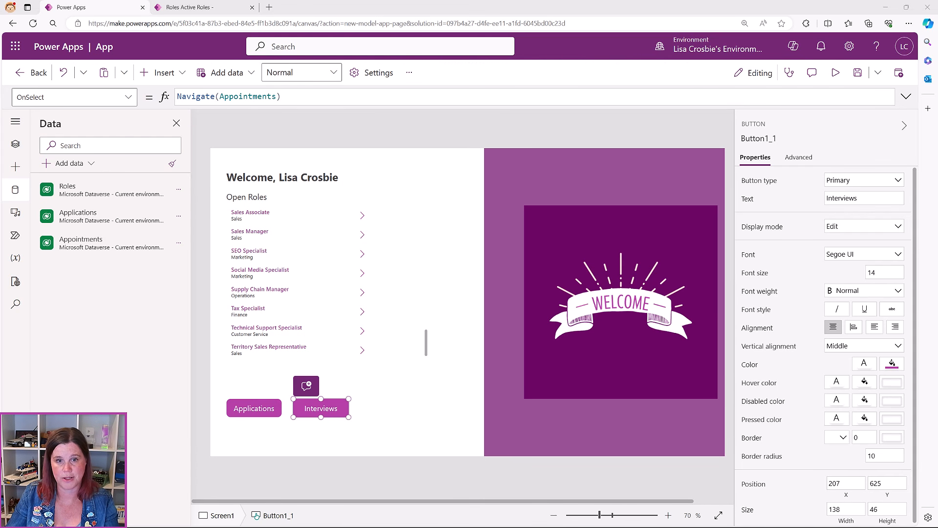
Give the Interviews button the custom fill colour 781C72
left_click(894, 371)
left_click(895, 370)
left_click(759, 258)
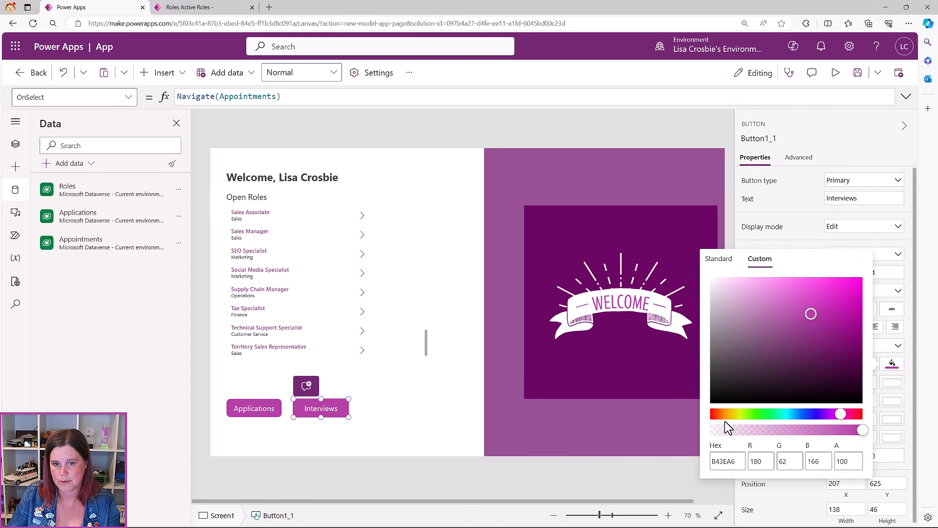
left_click_drag(737, 462, 669, 457)
type("781C72")
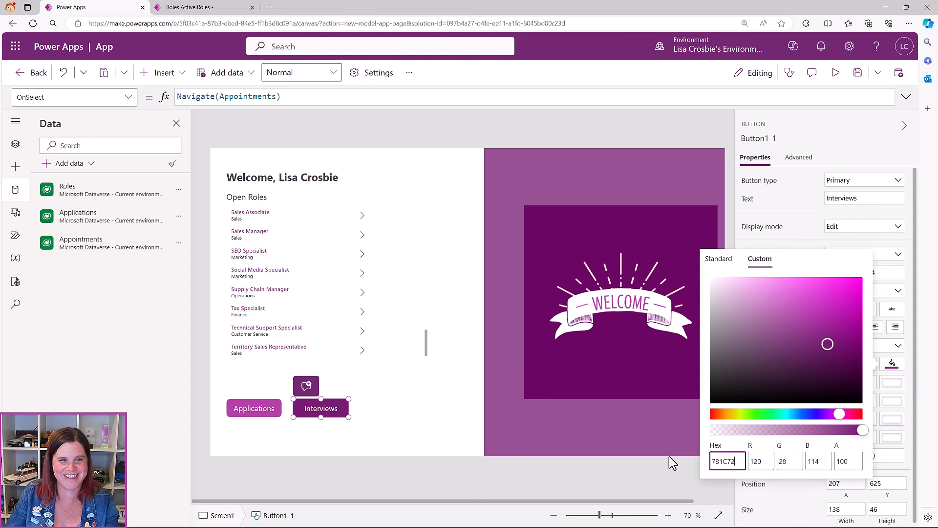
left_click(409, 433)
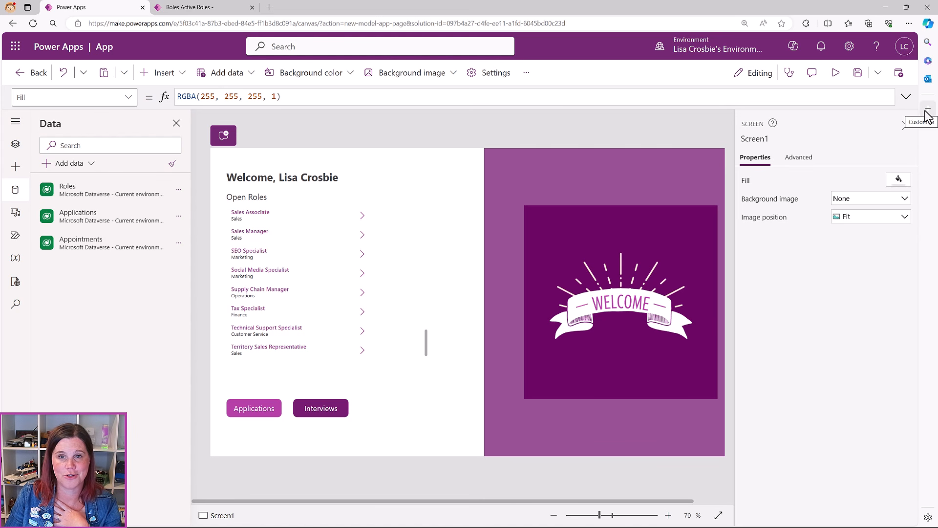
Save the canvas app under the name 'Welcome Page'
left_click(858, 73)
left_click_drag(356, 293, 273, 292)
type("Wel")
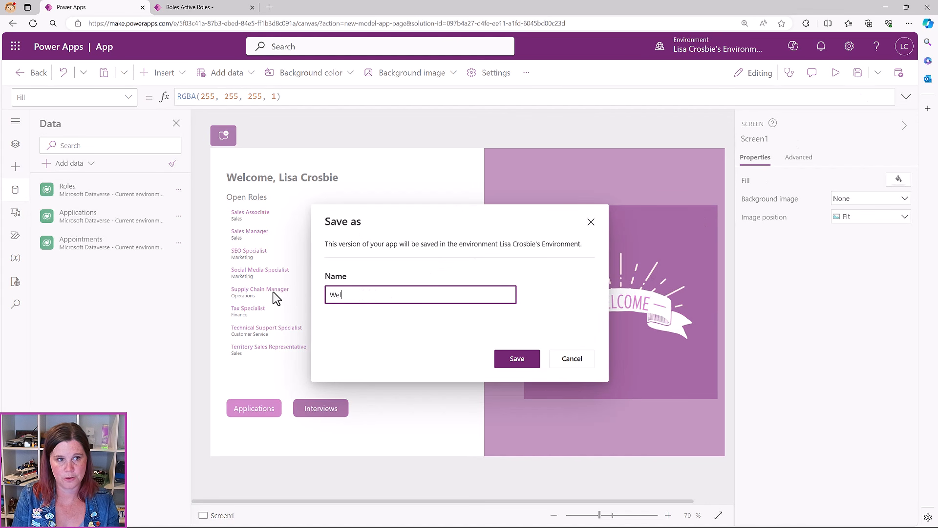
type("come Page")
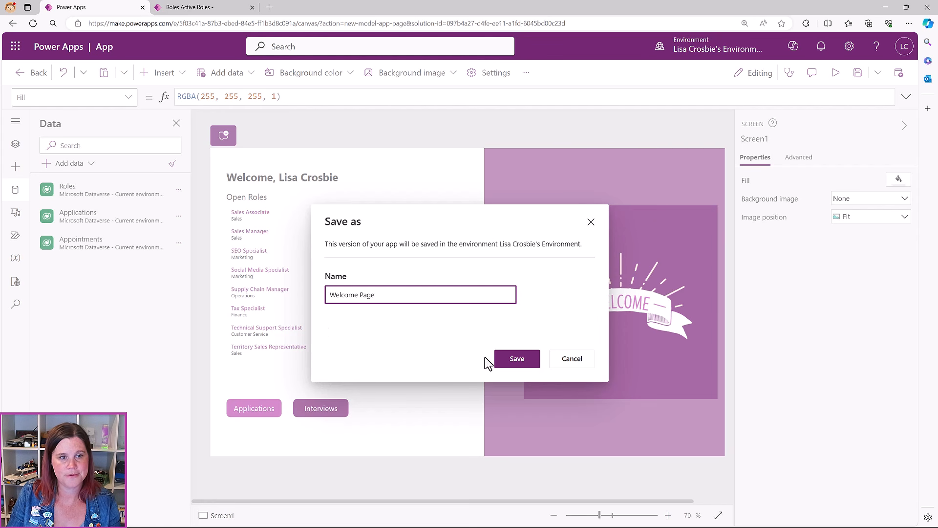
left_click(516, 359)
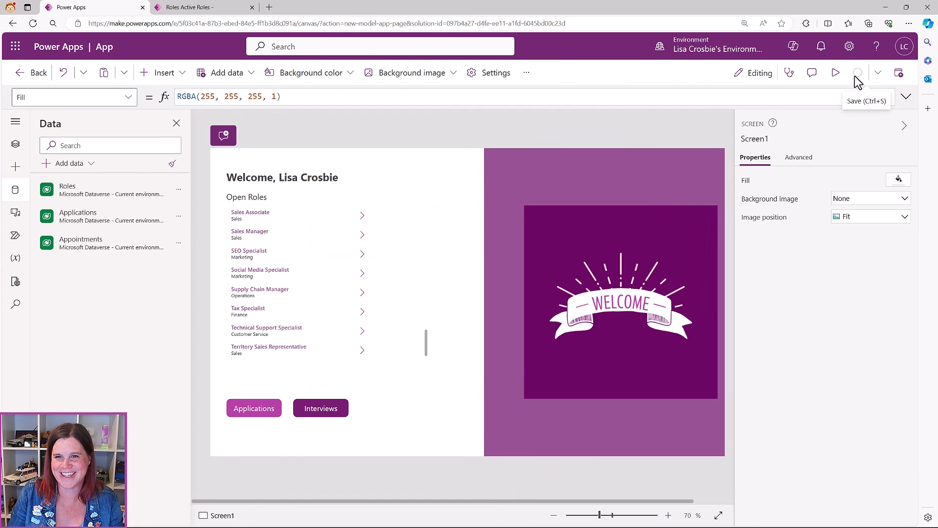
Publish this version of Welcome Page, then exit the editor and confirm Leave
left_click(898, 73)
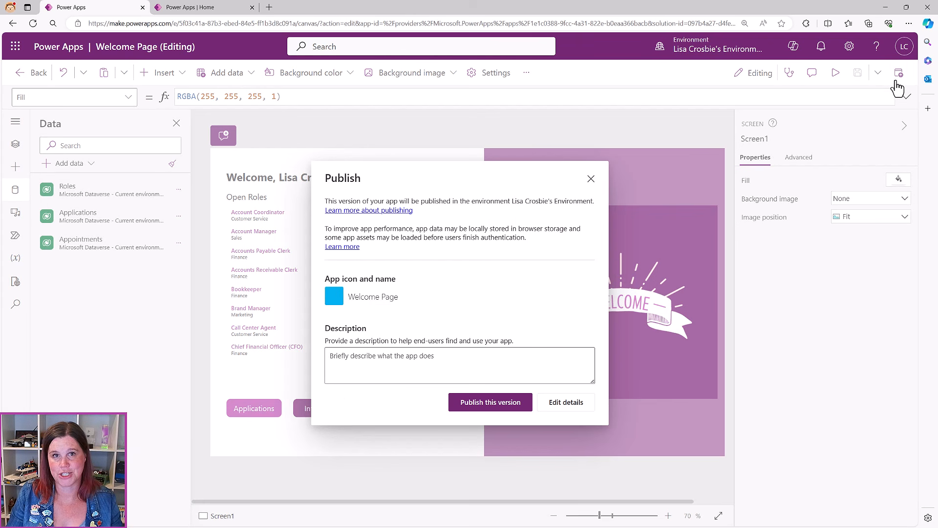
left_click(490, 402)
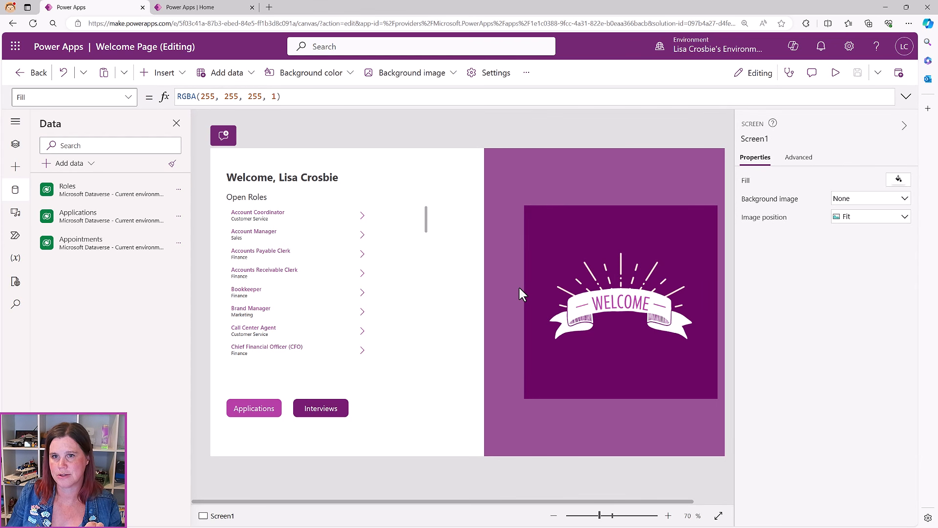
left_click(24, 74)
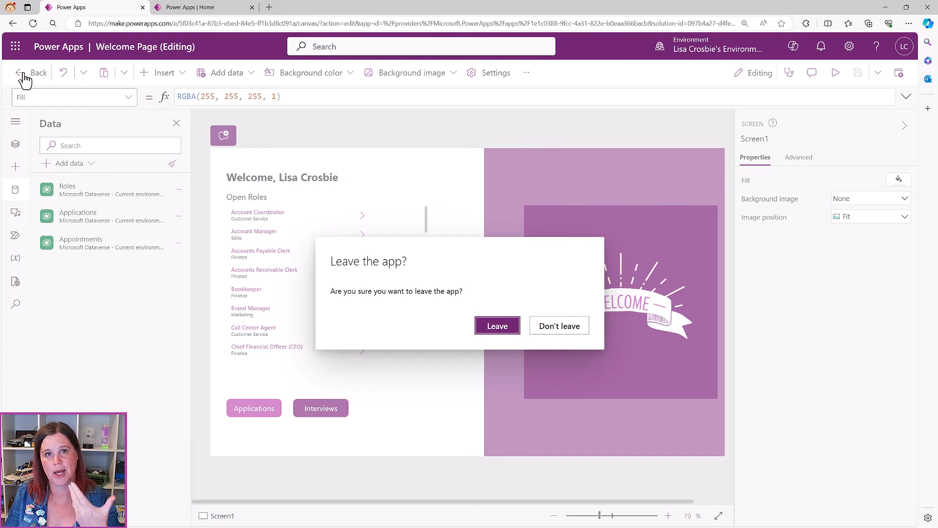
left_click(498, 328)
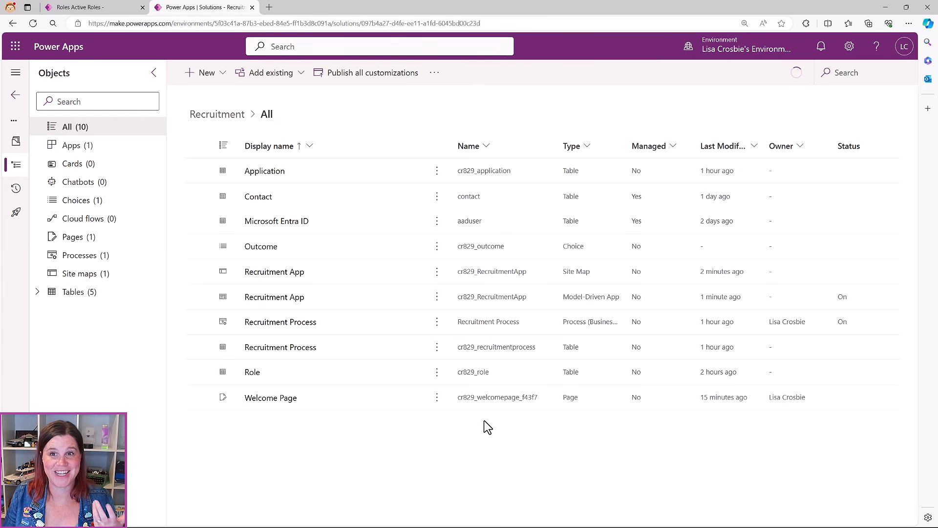
Open Recruitment App and add the existing Welcome Page as a custom page
left_click(70, 147)
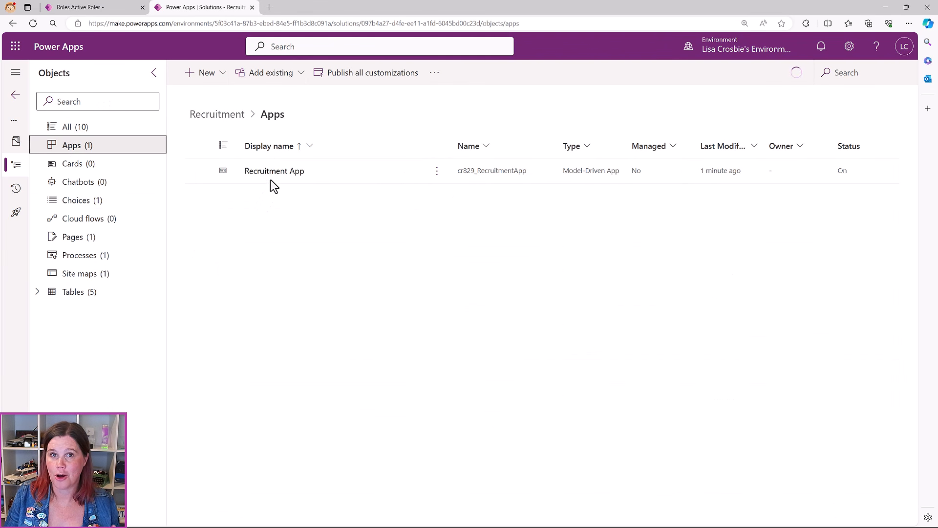
left_click(271, 175)
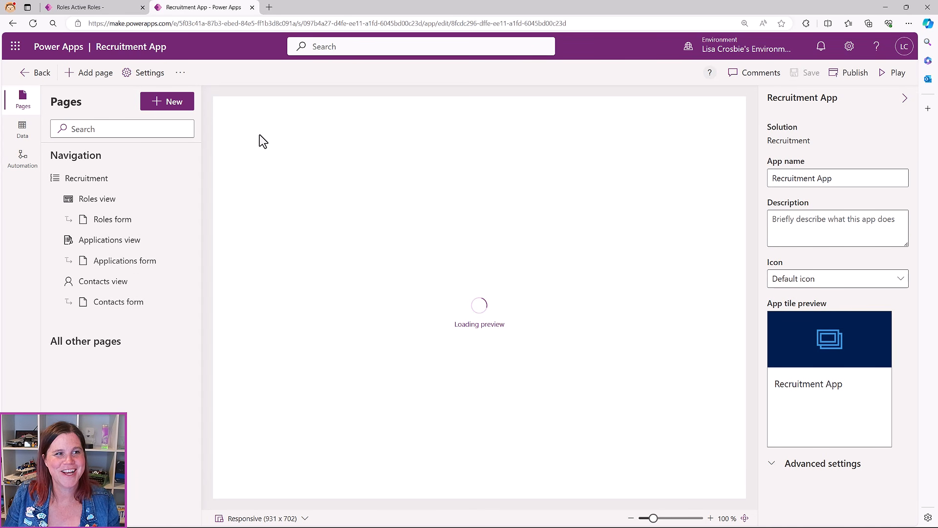
left_click(162, 103)
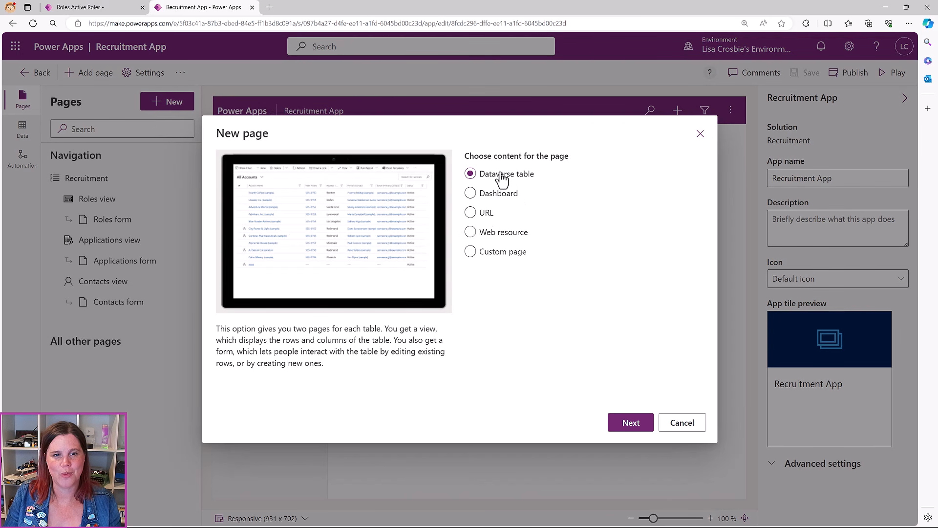
left_click(471, 254)
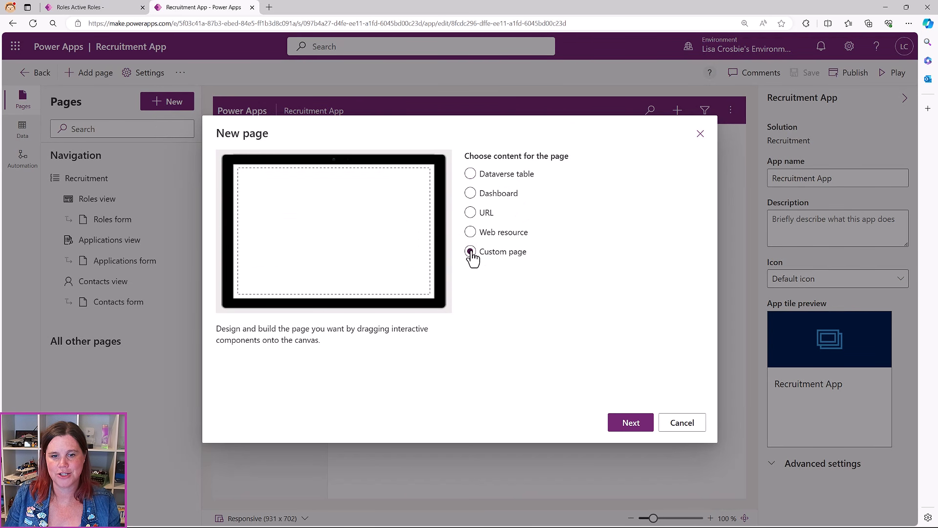
left_click(641, 428)
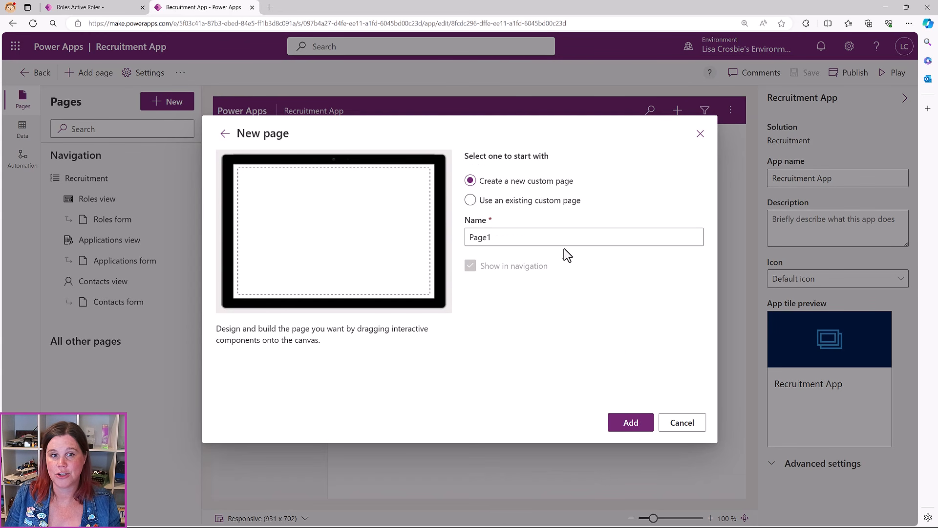
left_click(471, 201)
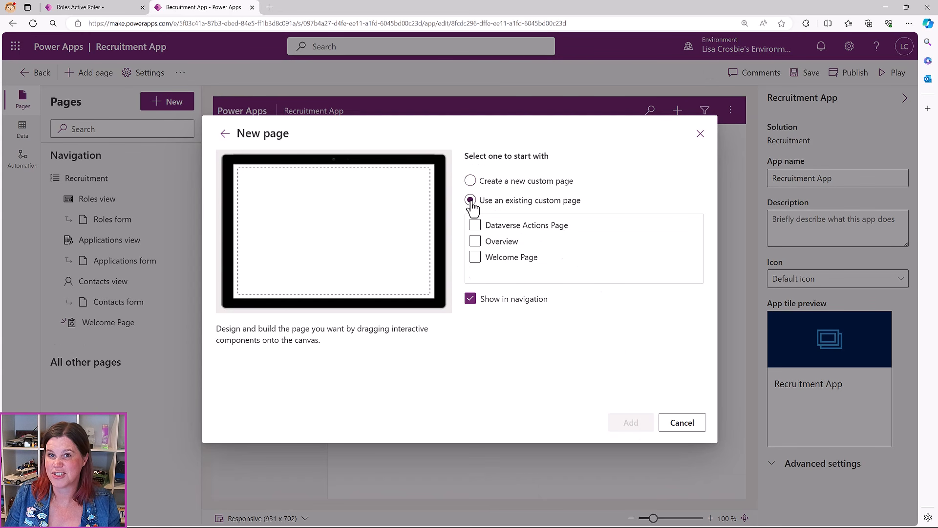
left_click(475, 258)
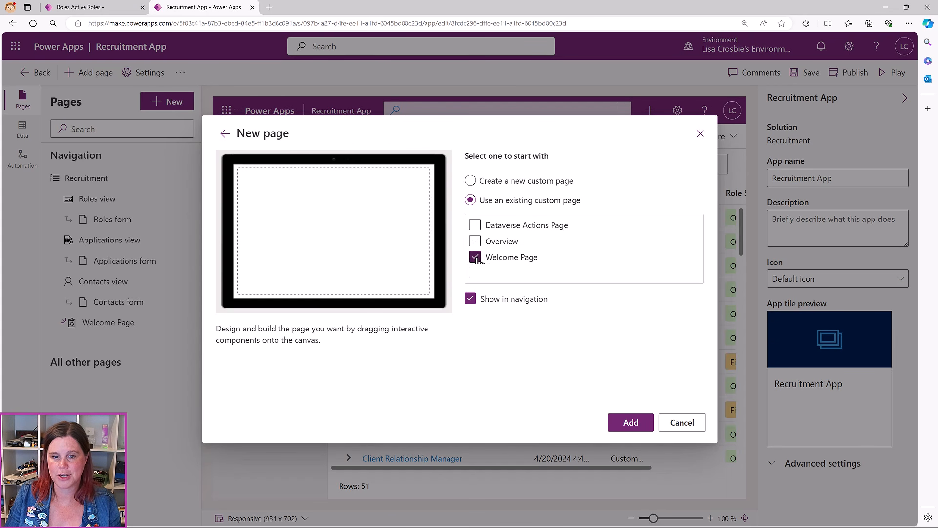
left_click(622, 423)
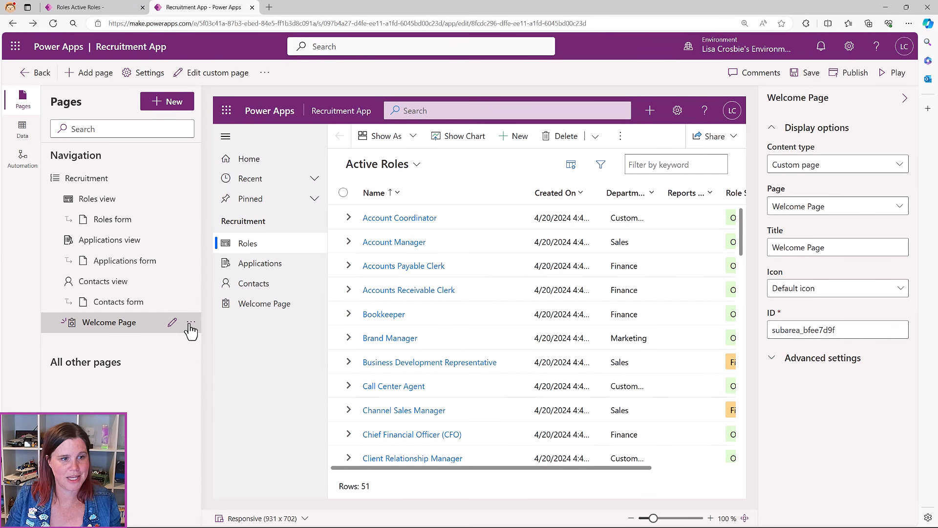
Move Welcome Page up three times to the top of navigation and save the app
left_click(190, 322)
left_click(200, 343)
left_click(190, 281)
left_click(203, 303)
left_click(191, 240)
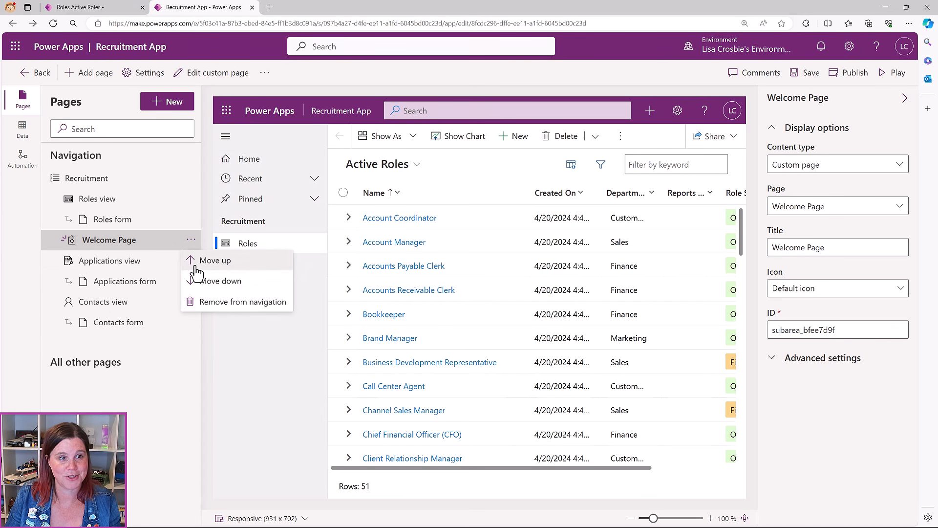
left_click(203, 260)
left_click(805, 74)
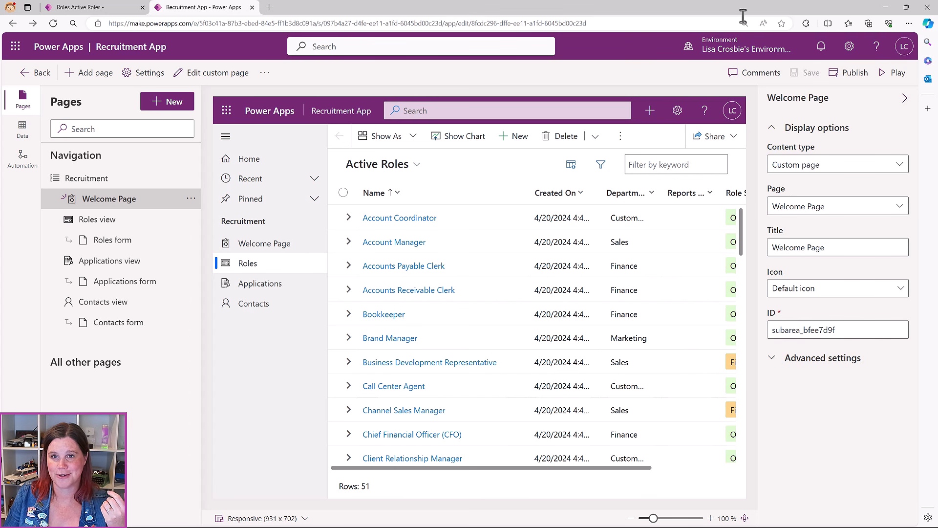
Publish Recruitment App, then use Play to run it in a new tab
left_click(850, 73)
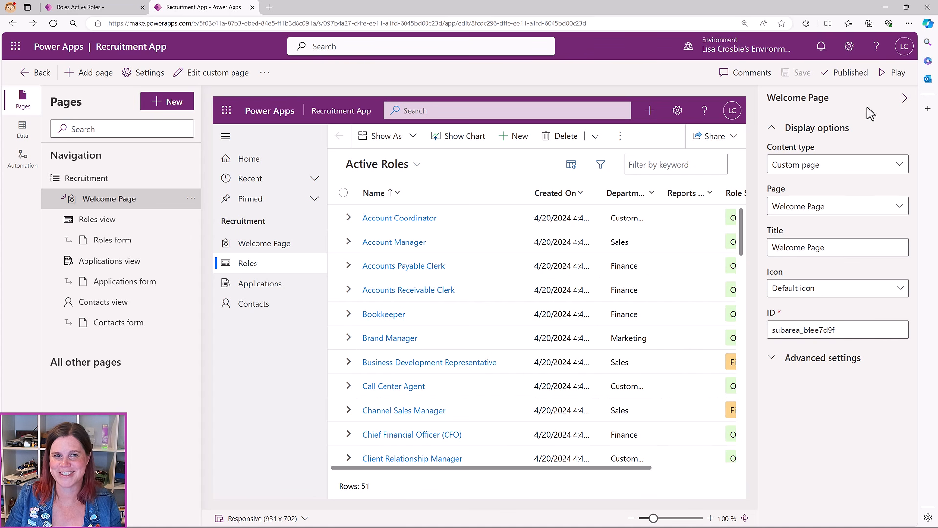
left_click(896, 72)
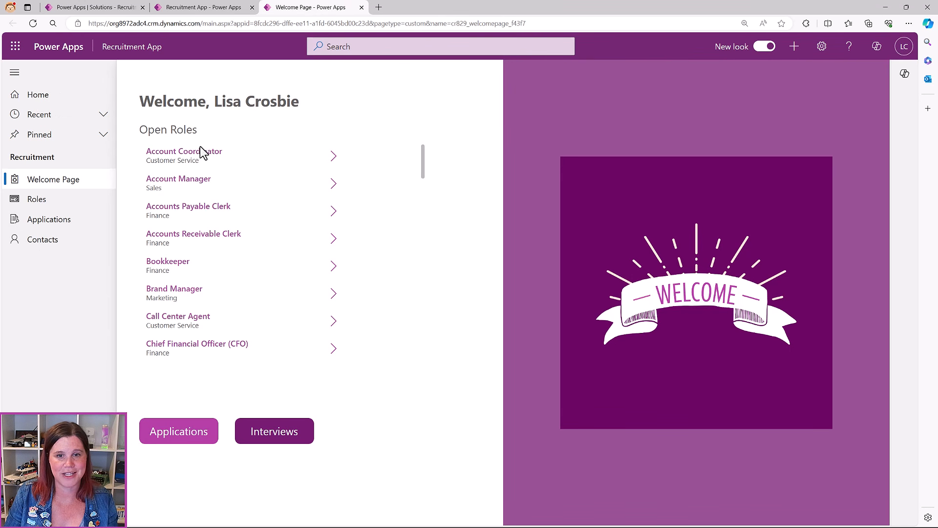
Test the app's Applications link, then open the Account Manager role record from the Welcome Page
left_click(175, 442)
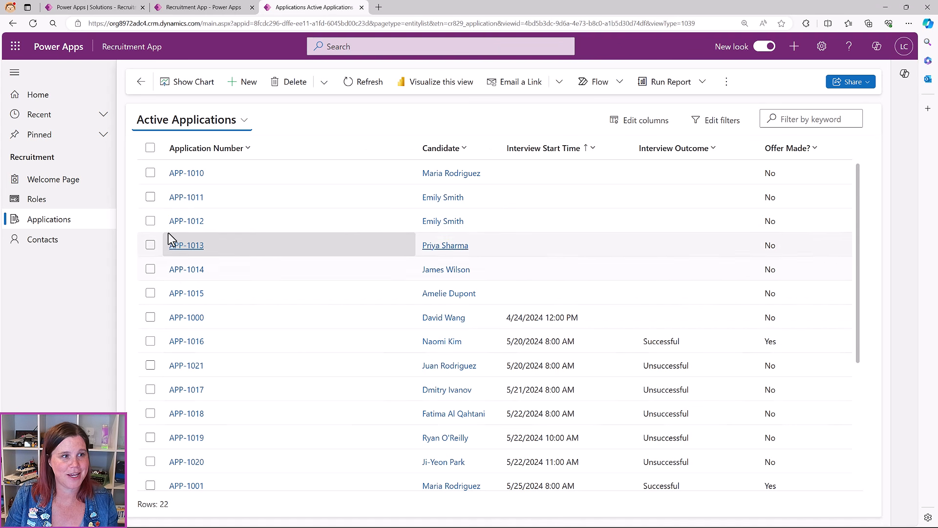
left_click(45, 181)
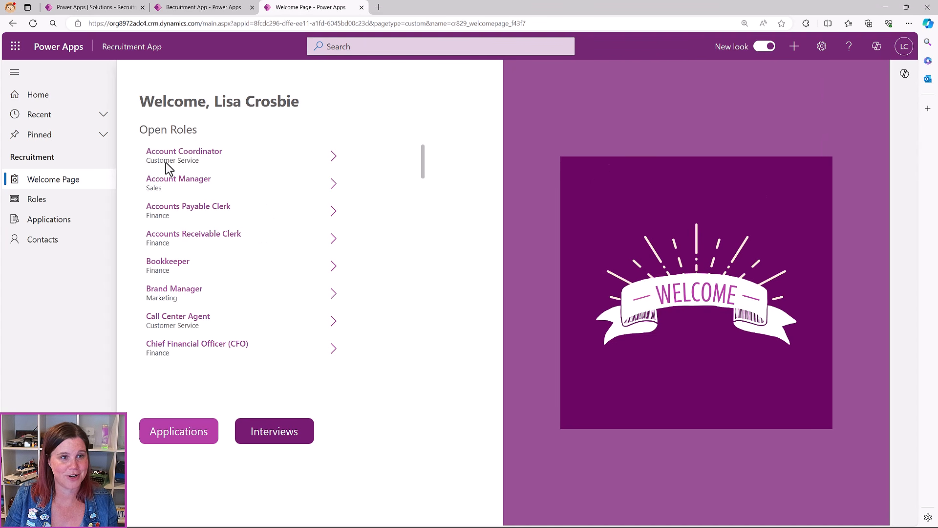
left_click(334, 186)
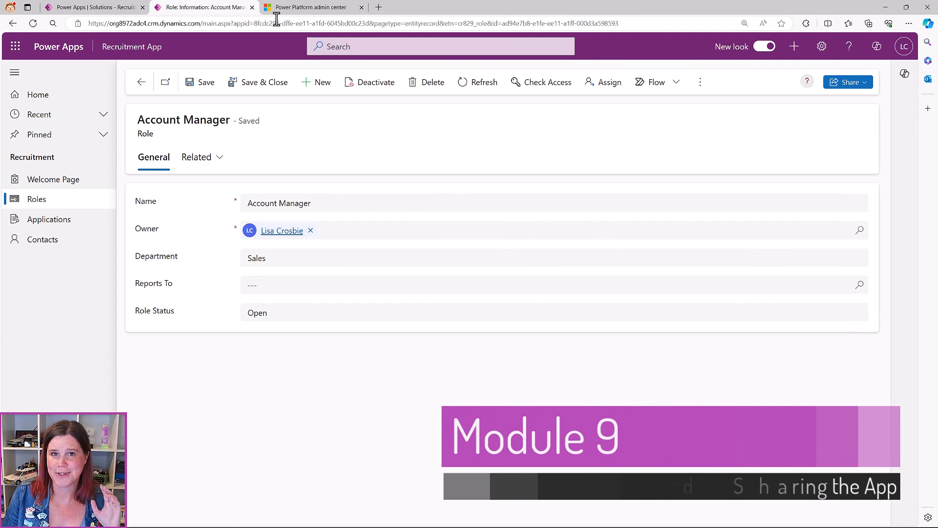
left_click(293, 8)
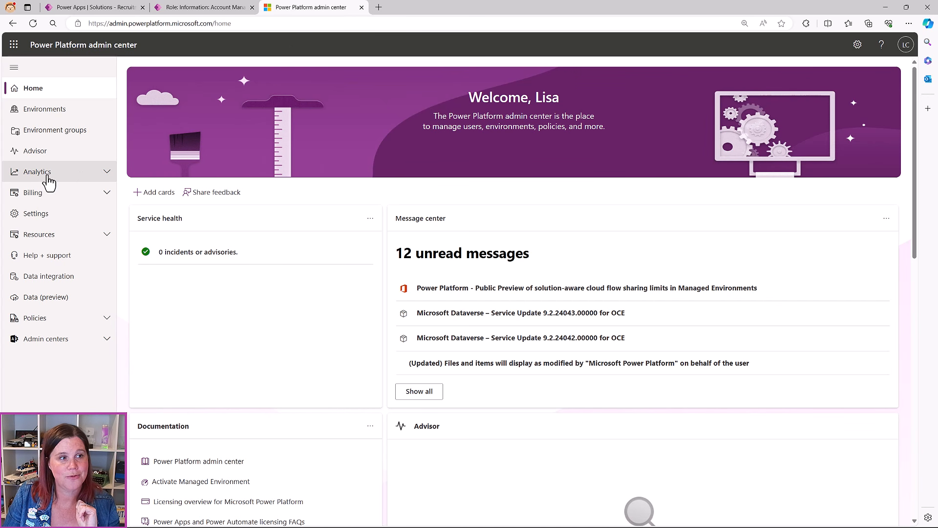
Go to the developer environment's Settings > Users + permissions > Security roles at 125% zoom
left_click(51, 109)
left_click(211, 169)
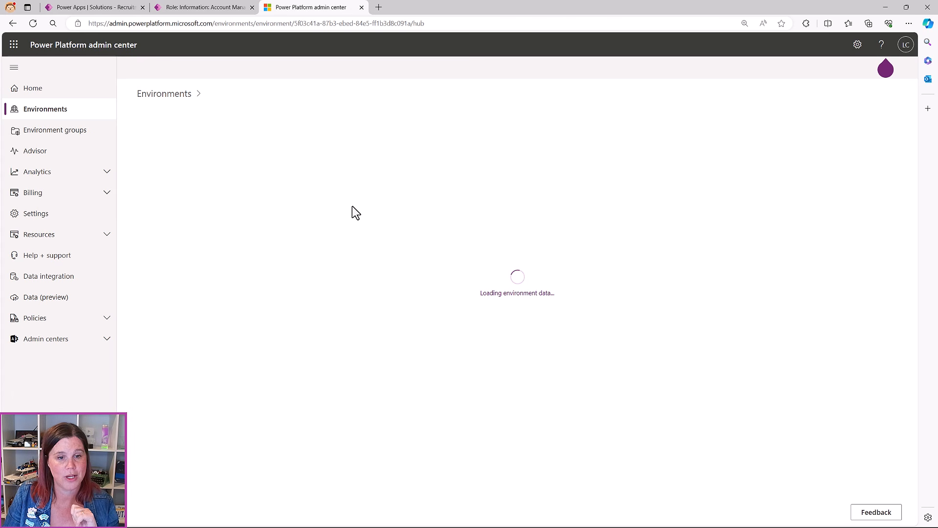
key("ctrl+plus")
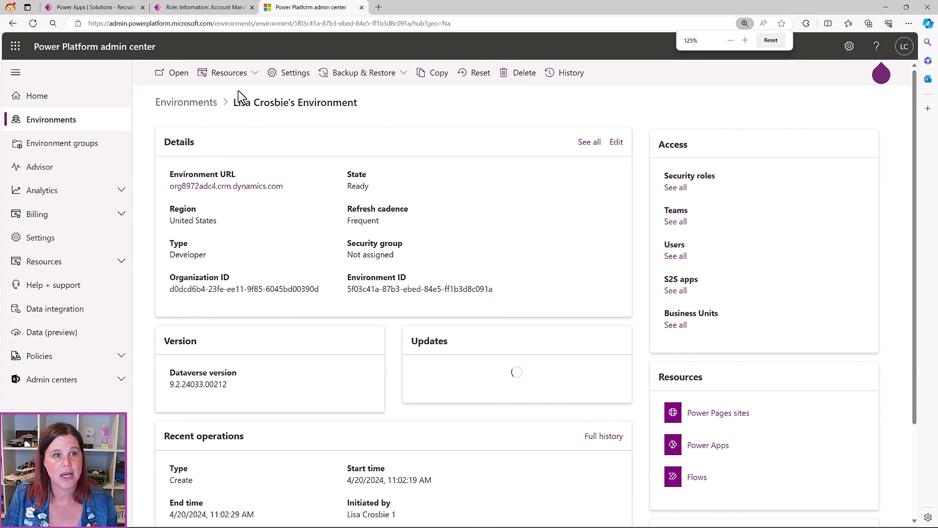
left_click(288, 77)
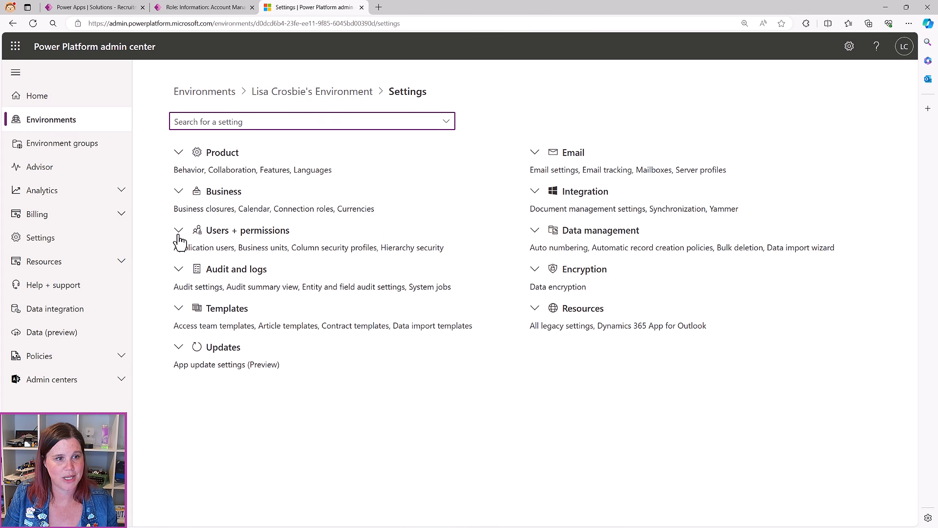
left_click(179, 233)
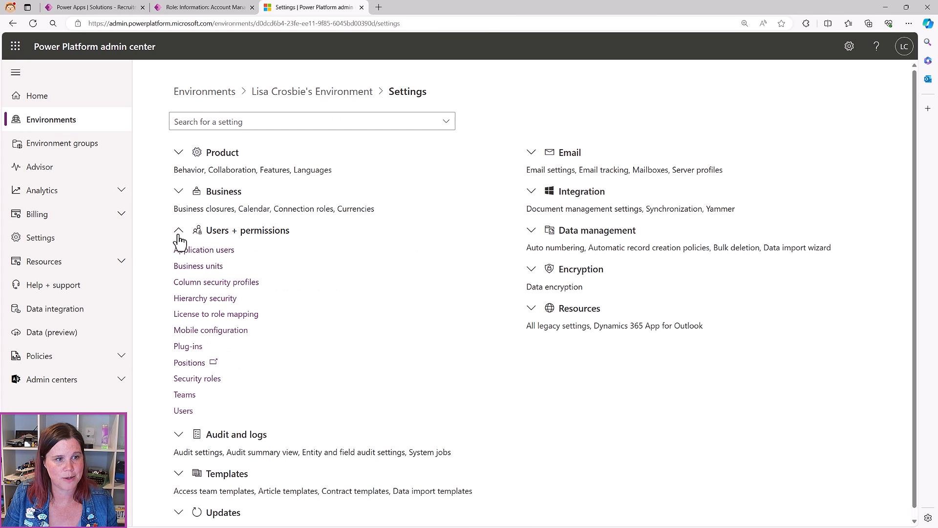
left_click(197, 379)
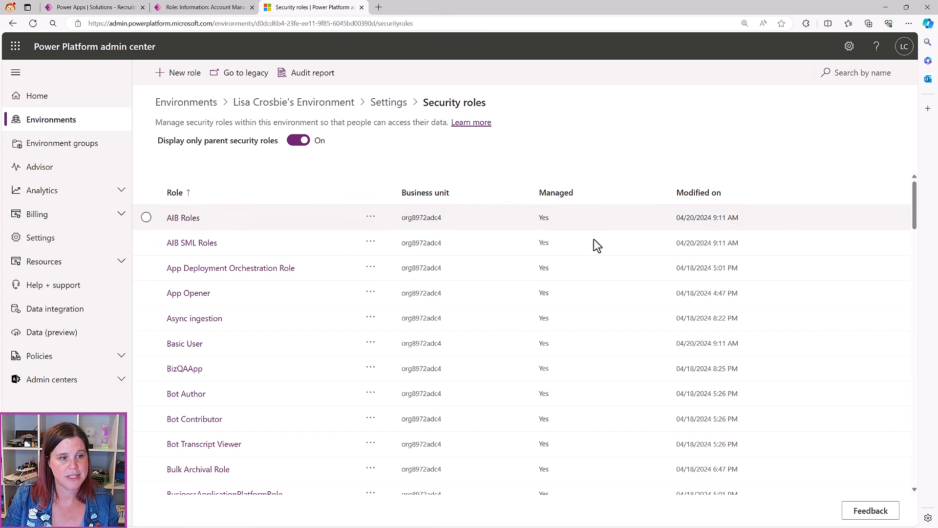
Open the Basic User role to review its privileges
scroll(456, 288, "down", 3)
scroll(208, 300, "up", 2)
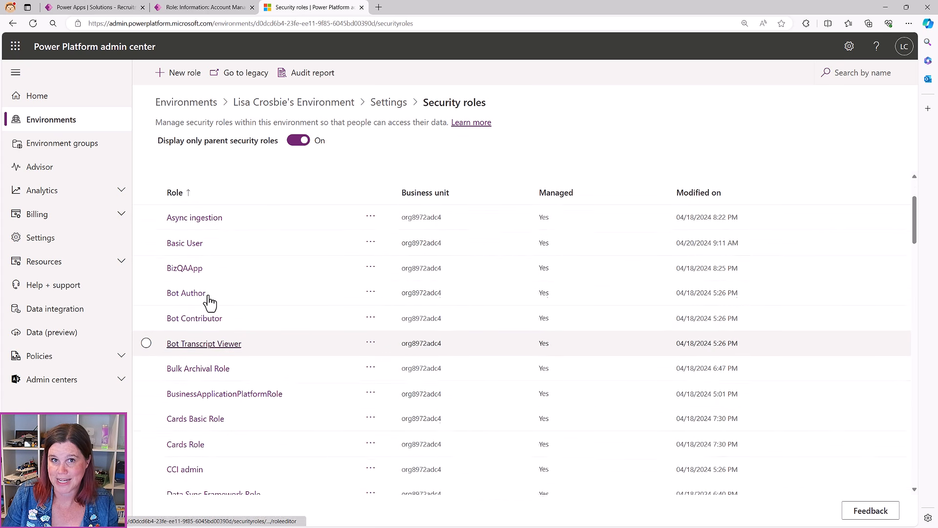
left_click(188, 298)
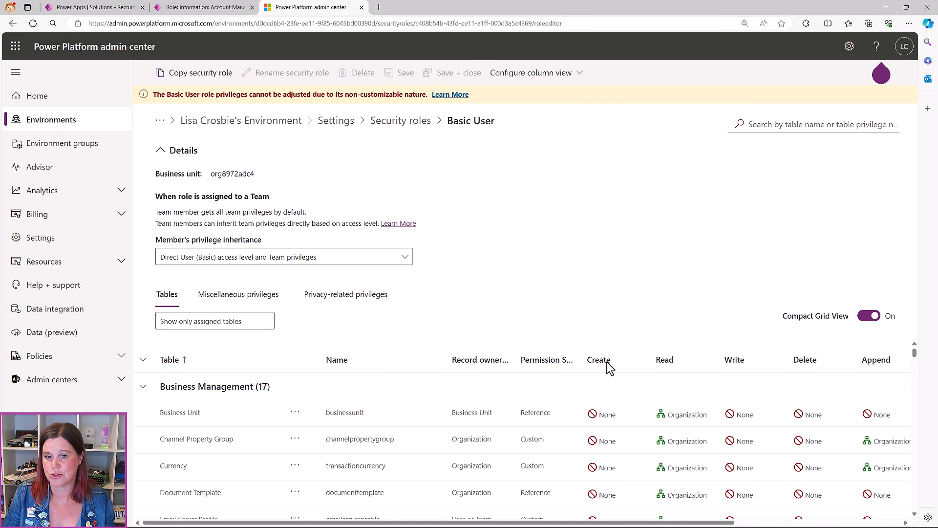
scroll(324, 371, "down", 6)
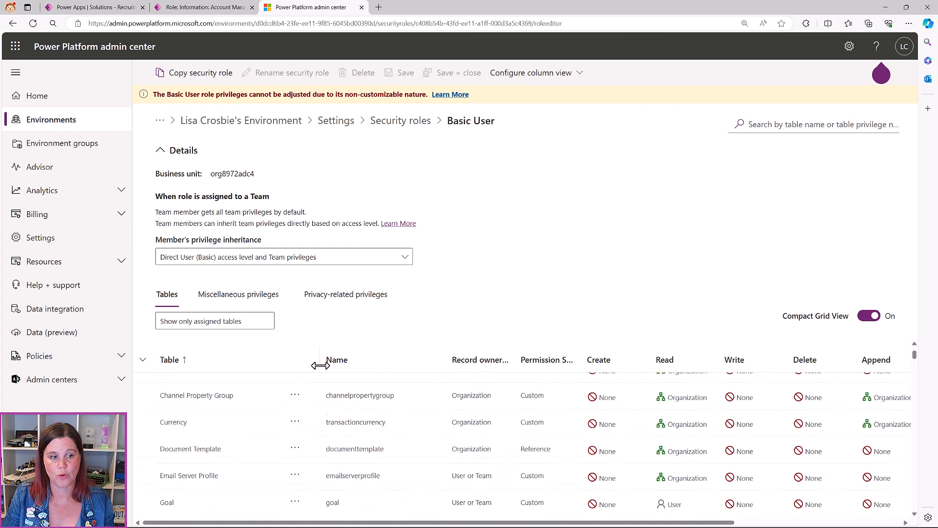
scroll(322, 371, "down", 5)
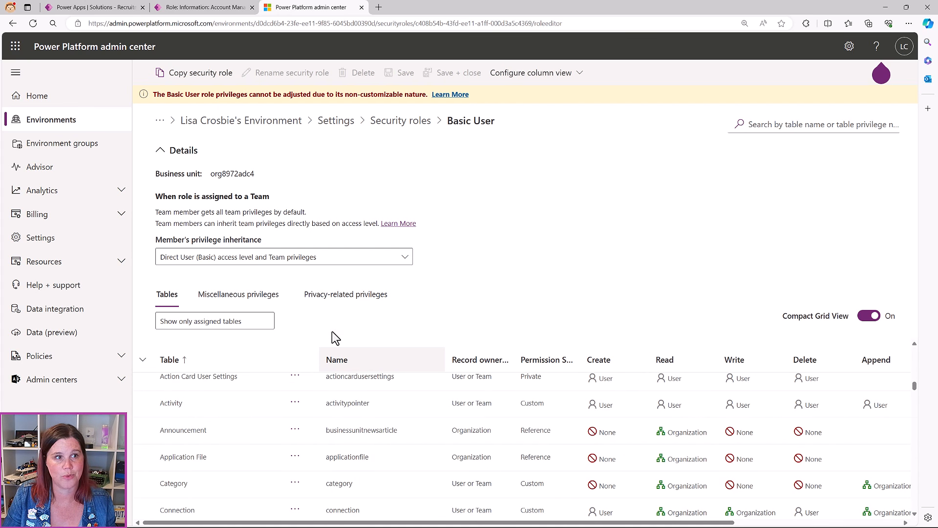
Copy Basic User into a new role named 'Recruitment Basic Role'
left_click(197, 74)
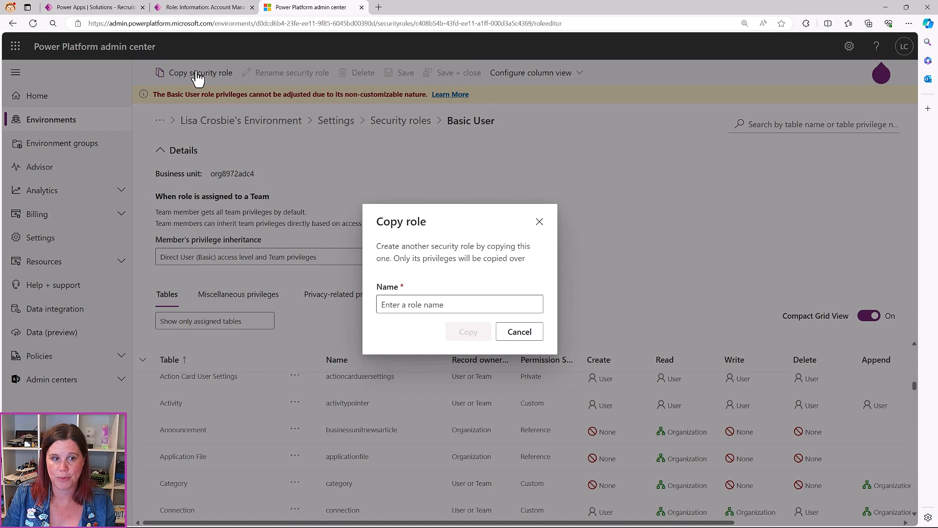
left_click(445, 304)
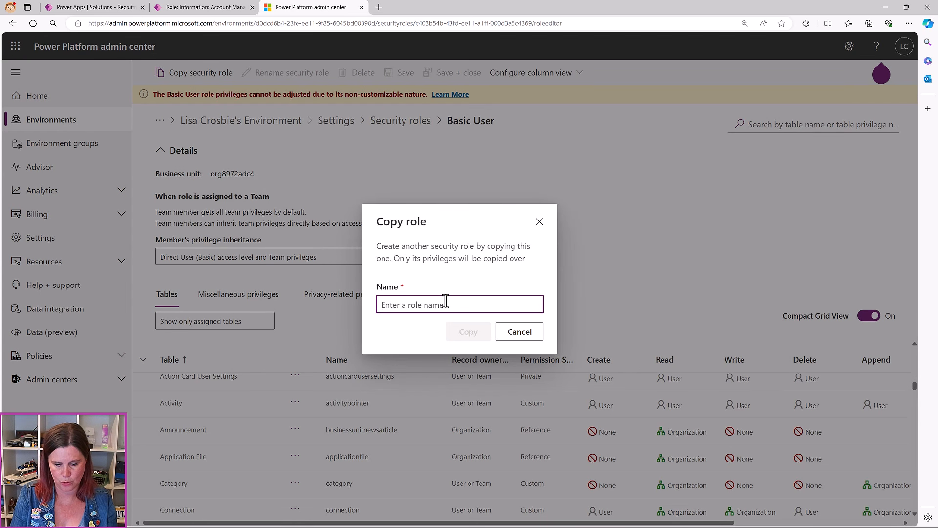
type("Recruit")
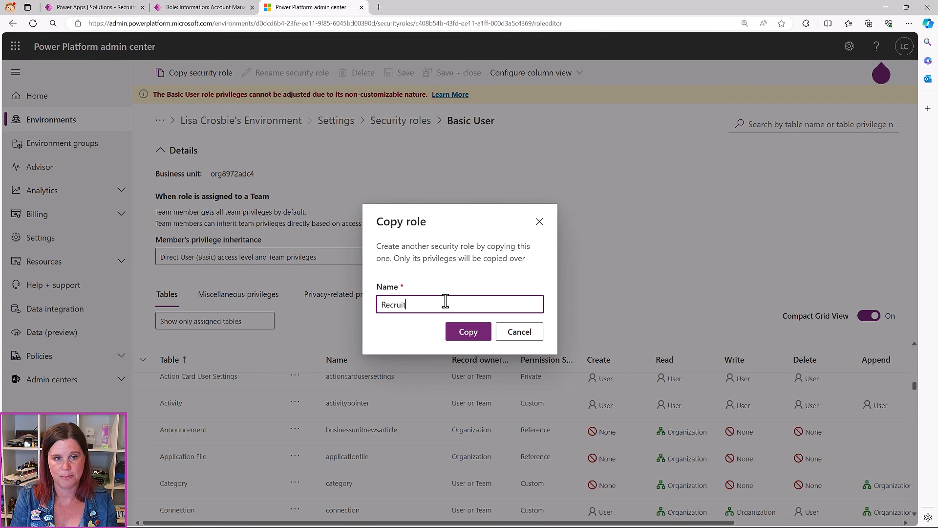
type("ment Basic Role")
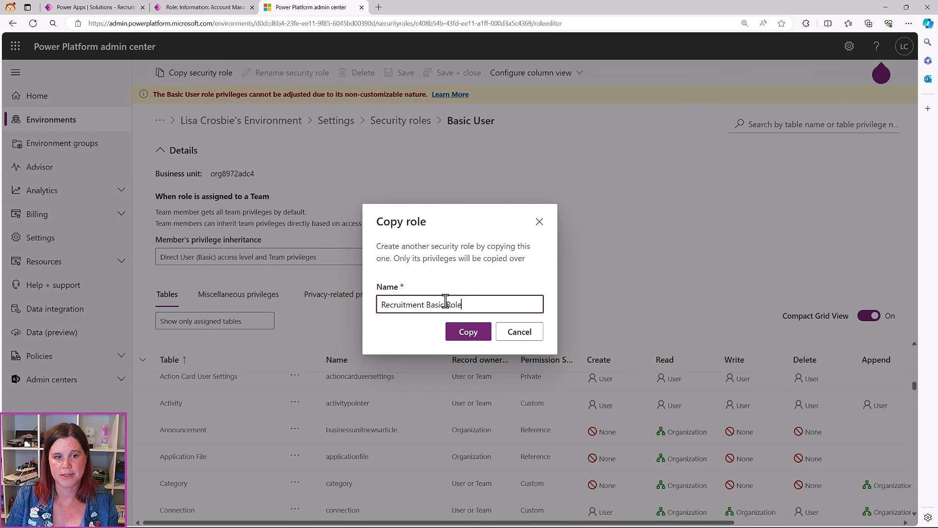
left_click(468, 333)
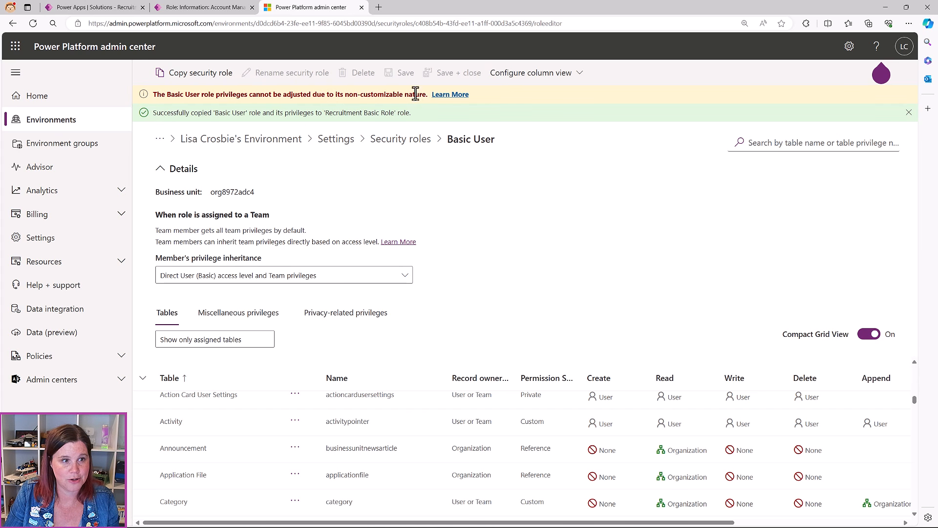
Return to the Security roles list and open Recruitment Basic Role
left_click(402, 139)
scroll(265, 390, "down", 12)
scroll(263, 389, "down", 20)
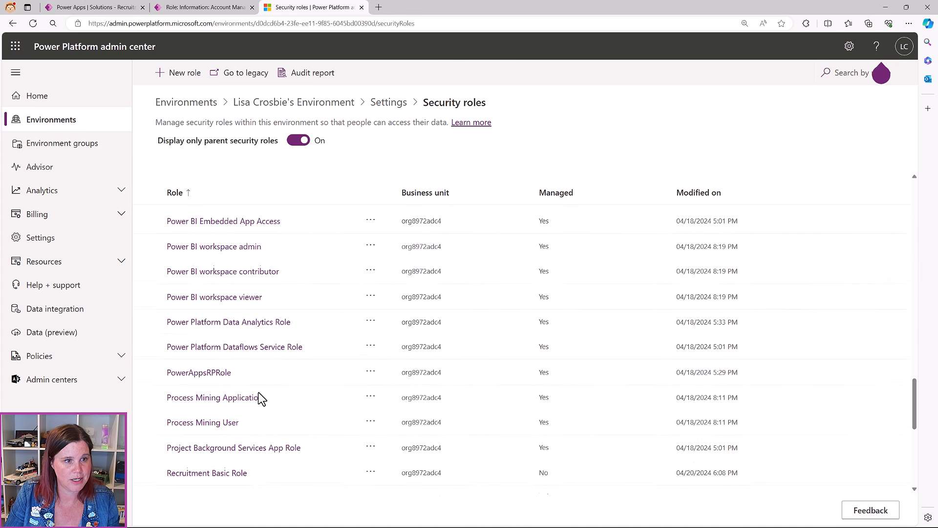
left_click(194, 225)
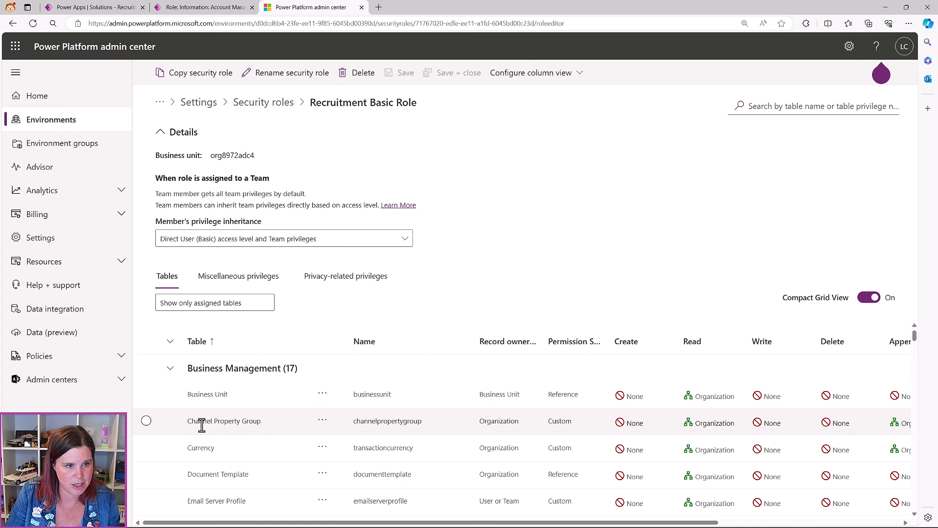
Collapse the Business Management and Business Process Flows groups and select the Contact table
left_click(168, 368)
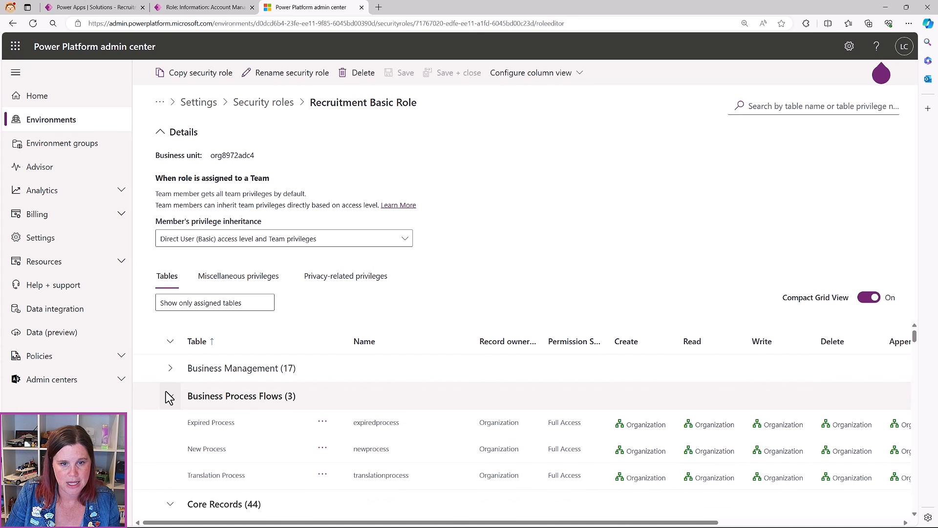
scroll(247, 414, "down", 1)
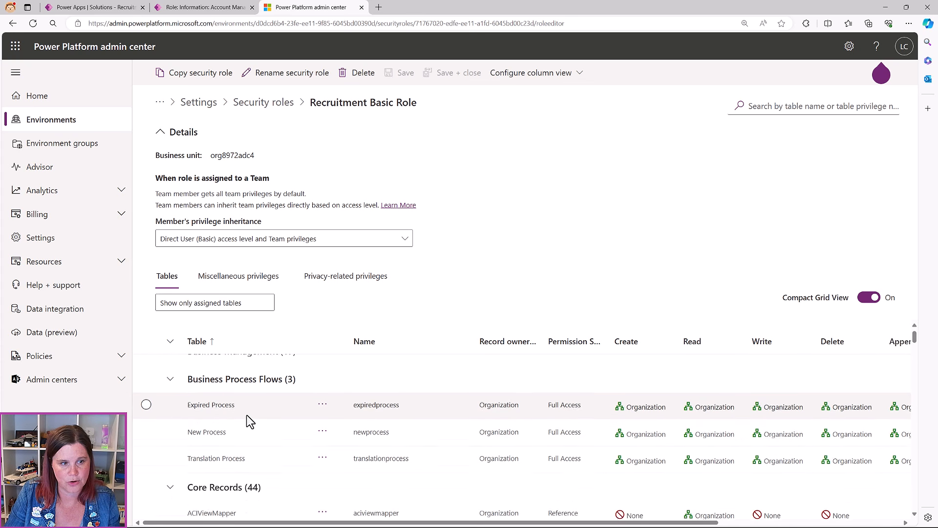
left_click(170, 367)
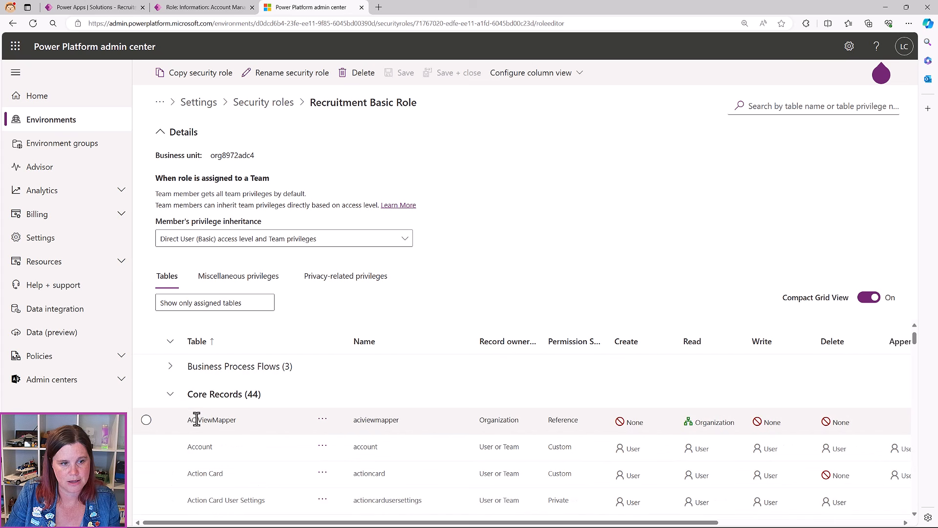
scroll(196, 418, "down", 5)
scroll(197, 419, "down", 9)
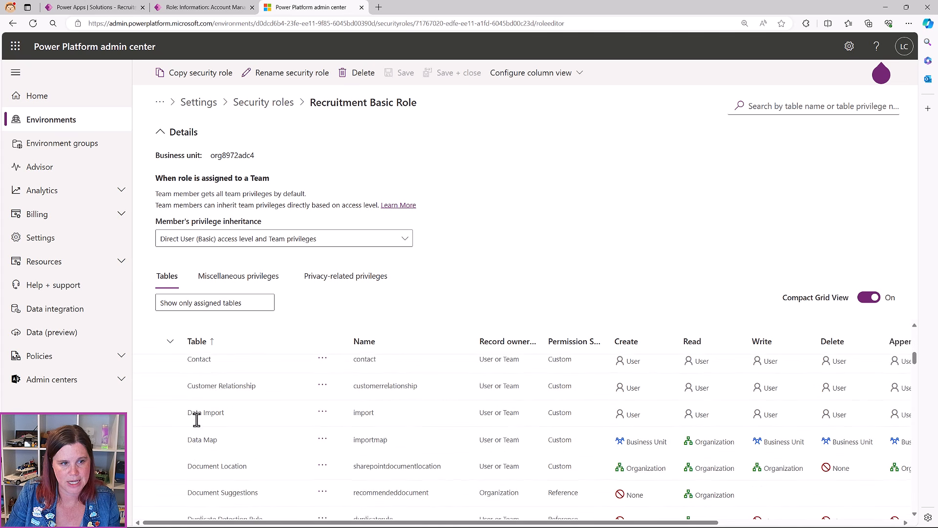
scroll(197, 419, "up", 4)
scroll(197, 419, "up", 1)
left_click(197, 419)
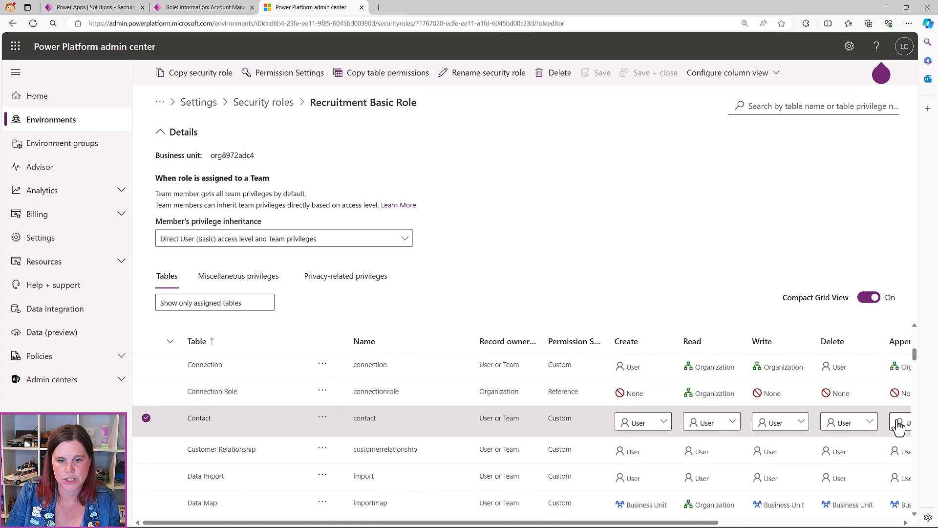
Set Contact privileges to Read Organization, Write Business Unit and Delete None
left_click_drag(688, 522, 845, 524)
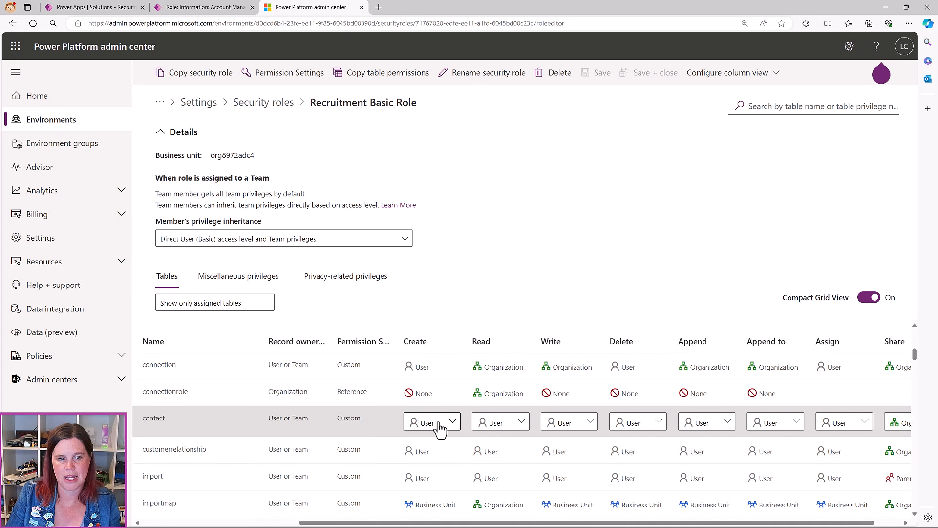
left_click(513, 431)
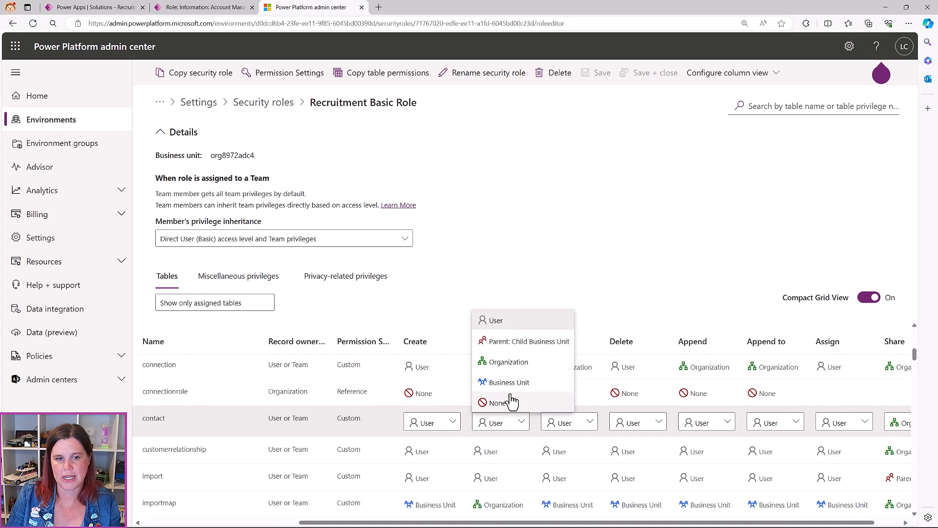
left_click(509, 370)
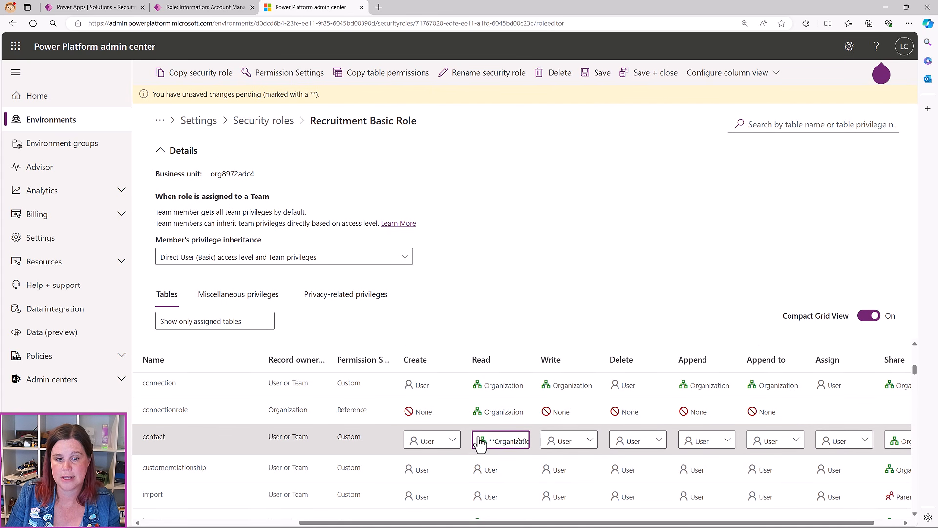
left_click(587, 442)
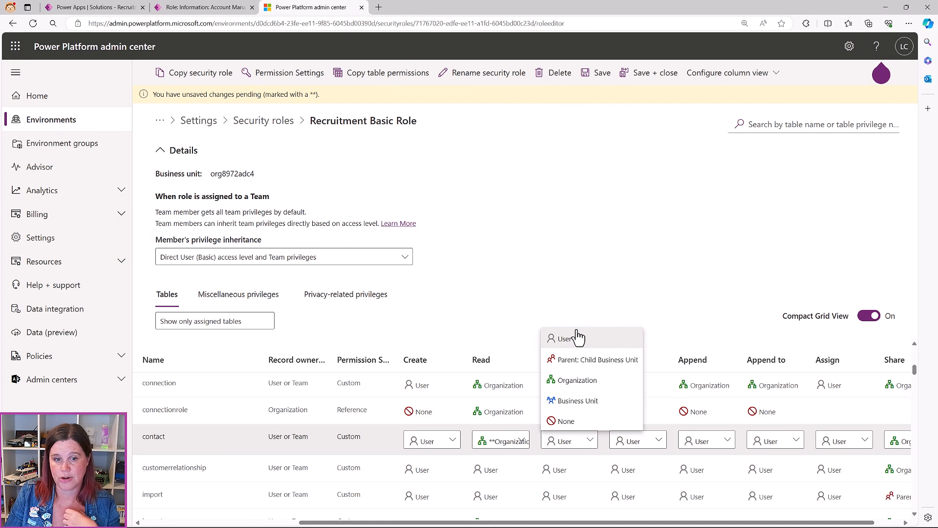
left_click(597, 406)
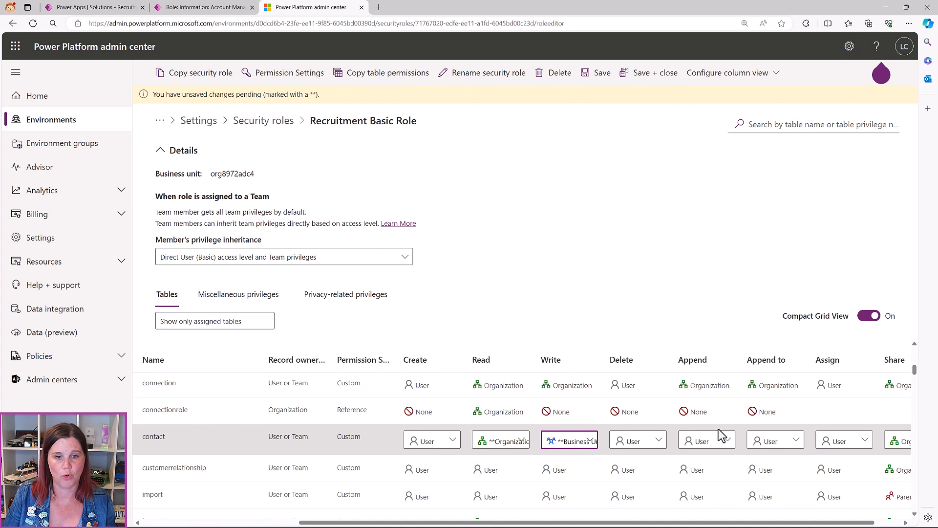
left_click(645, 440)
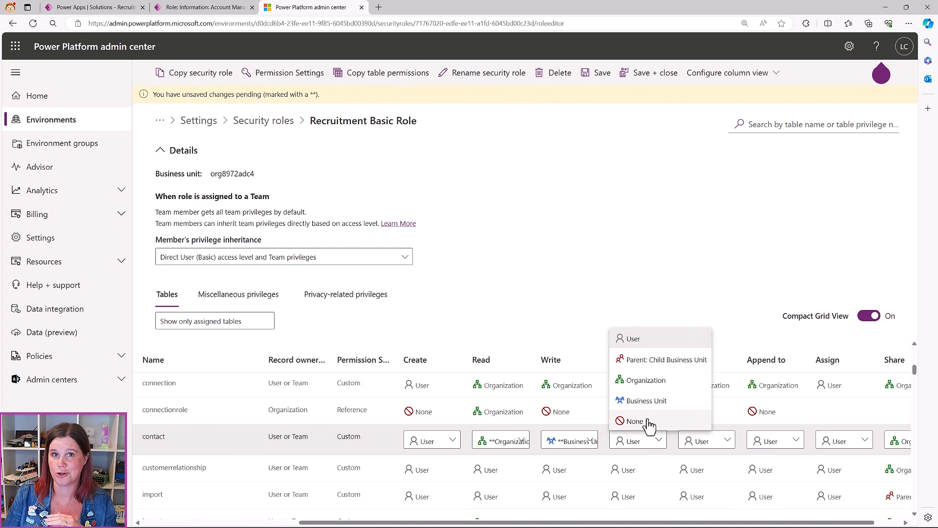
left_click(647, 420)
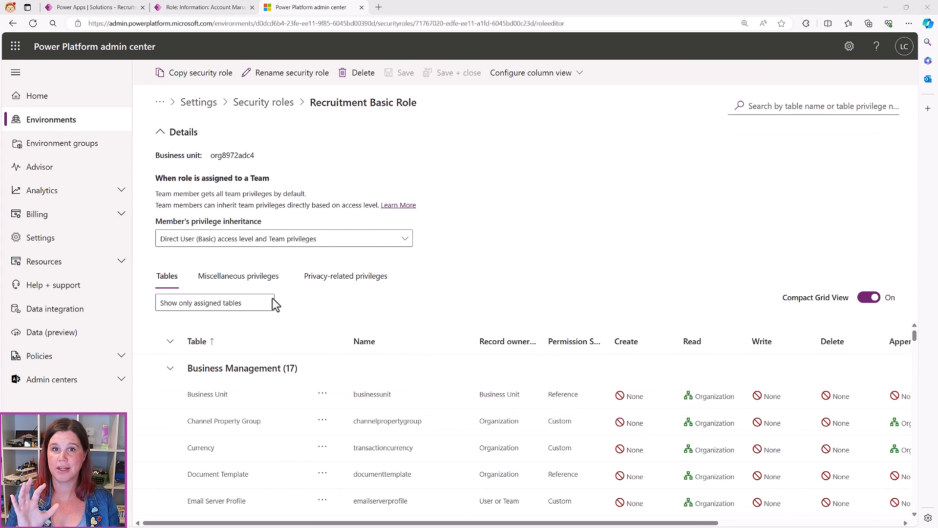
Change the privileges grid filter from assigned tables to 'Show all tables'
left_click(271, 302)
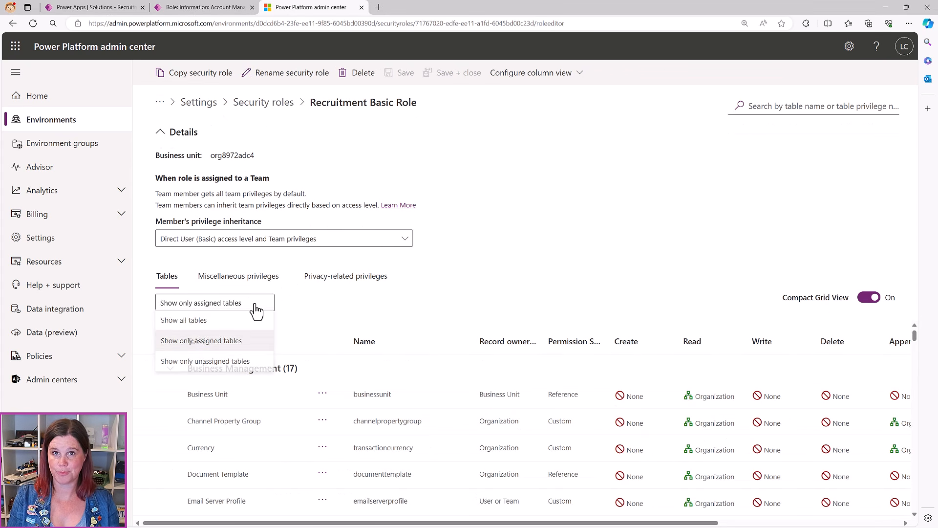
left_click(240, 323)
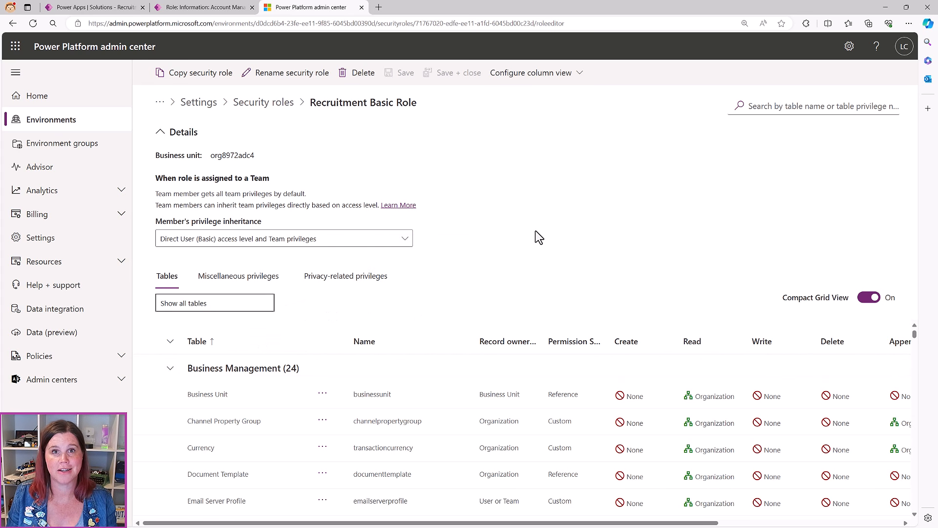
Search 'applic' and set Application create, read, write and delete to Organization
left_click(775, 106)
type("applic")
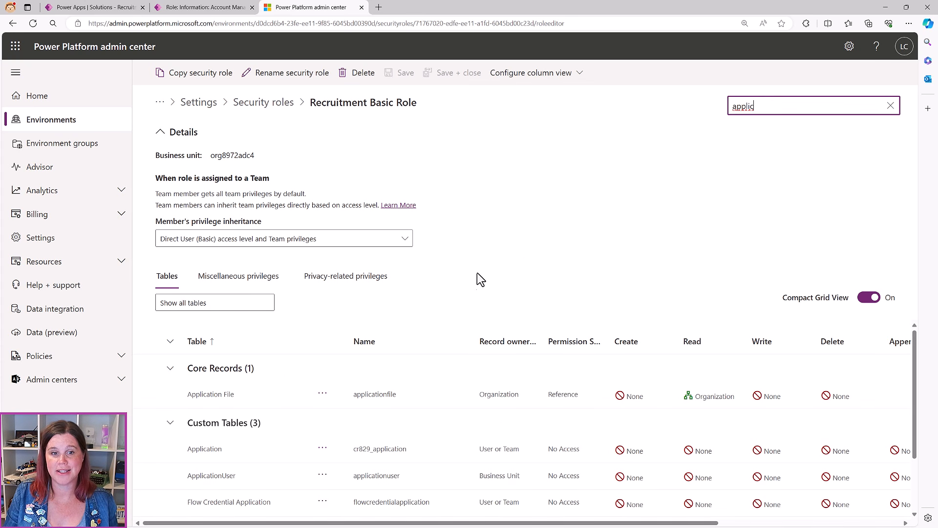
left_click(367, 449)
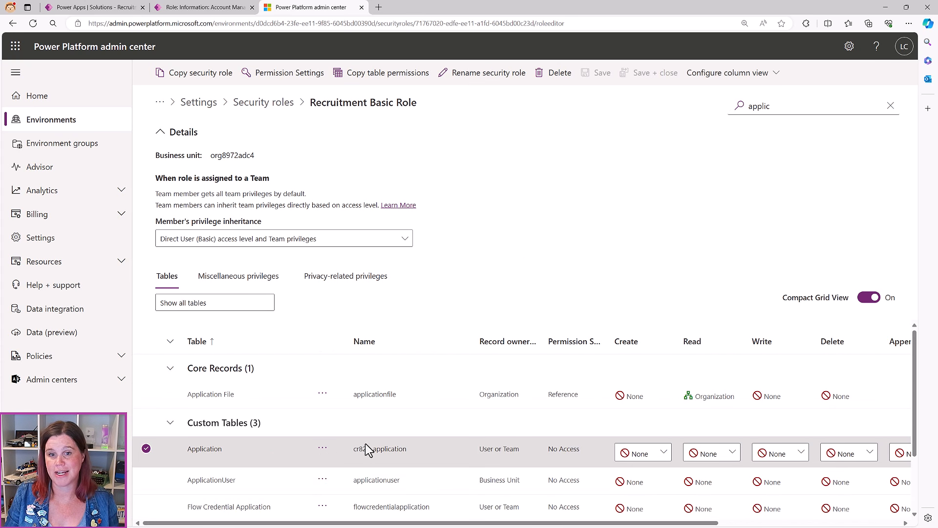
left_click(635, 454)
left_click(640, 392)
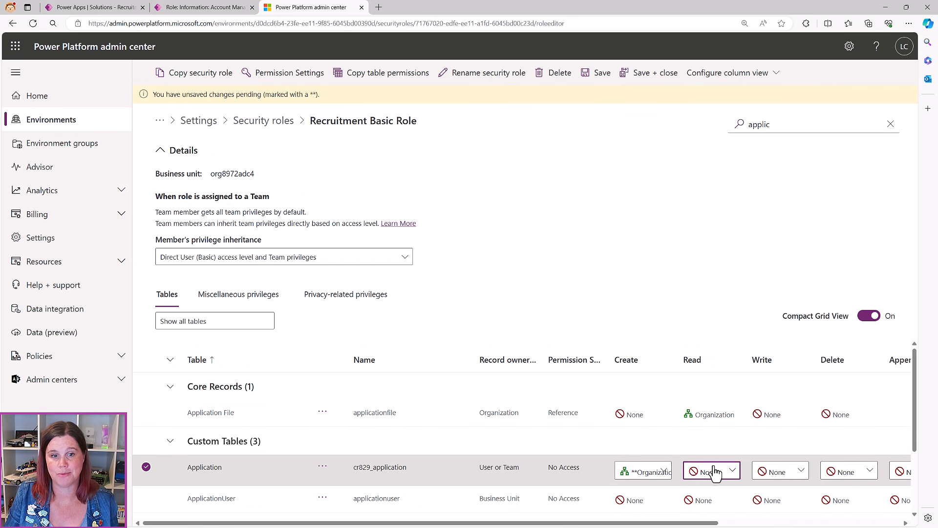
left_click(711, 471)
left_click(715, 410)
left_click(769, 472)
left_click(777, 412)
left_click(837, 471)
left_click(849, 419)
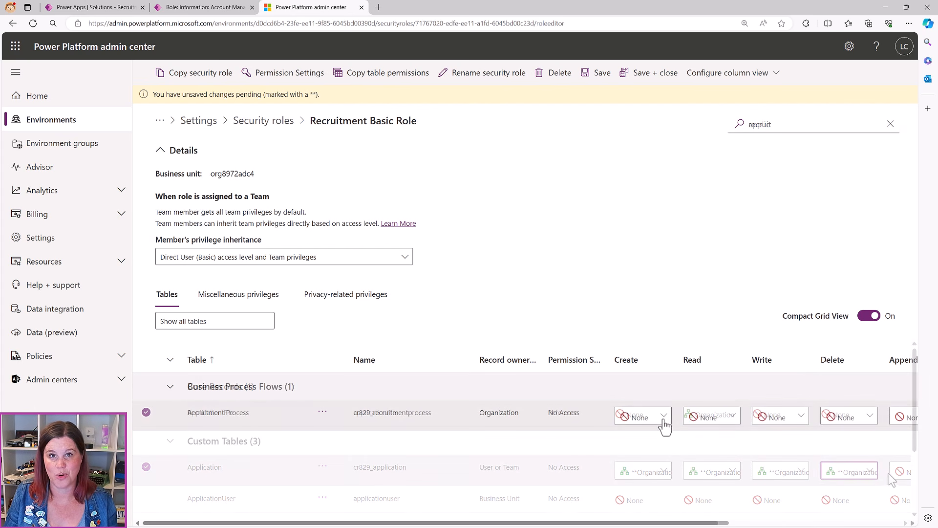
Set Recruitment Process create, read, write, delete and append to Organization, then save the role
left_click(661, 421)
left_click(640, 436)
left_click(712, 416)
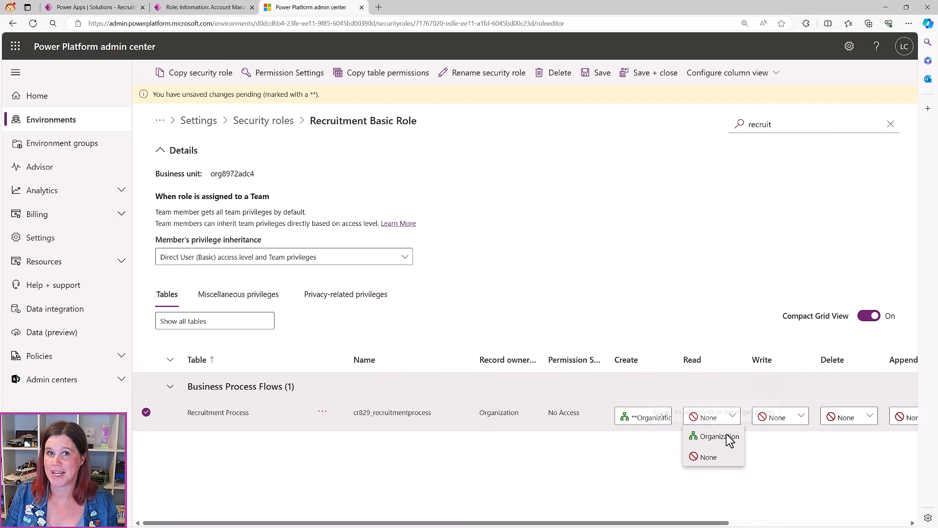
left_click(718, 433)
left_click(779, 416)
left_click(779, 434)
left_click(836, 418)
left_click(848, 436)
left_click(904, 418)
left_click(896, 435)
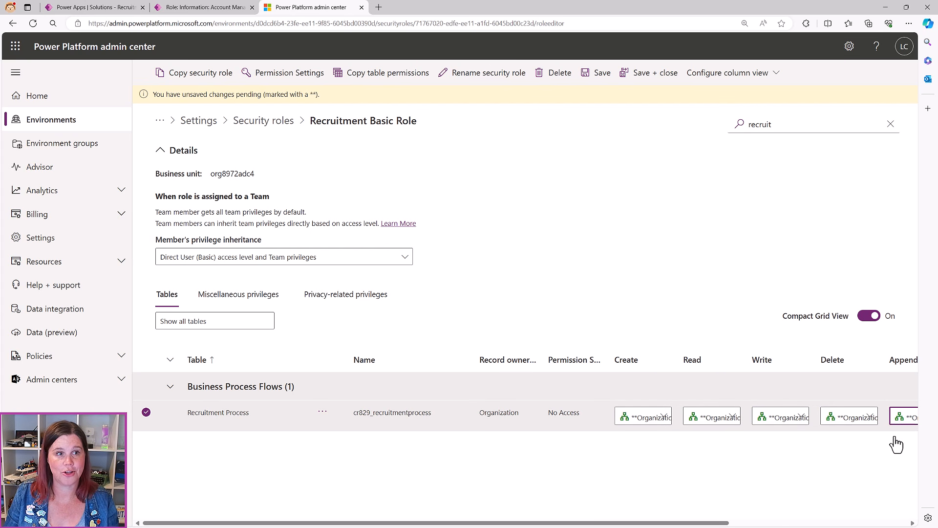
left_click(897, 445)
left_click(445, 78)
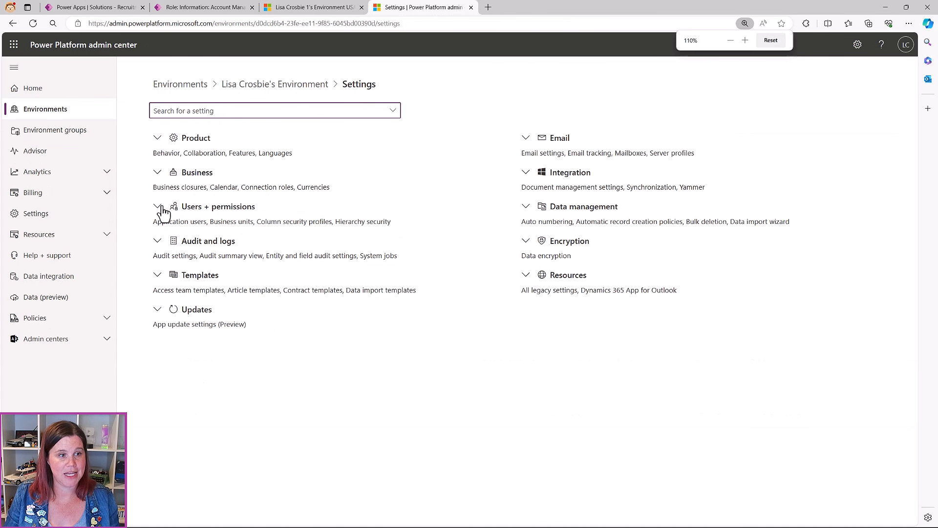
left_click(157, 206)
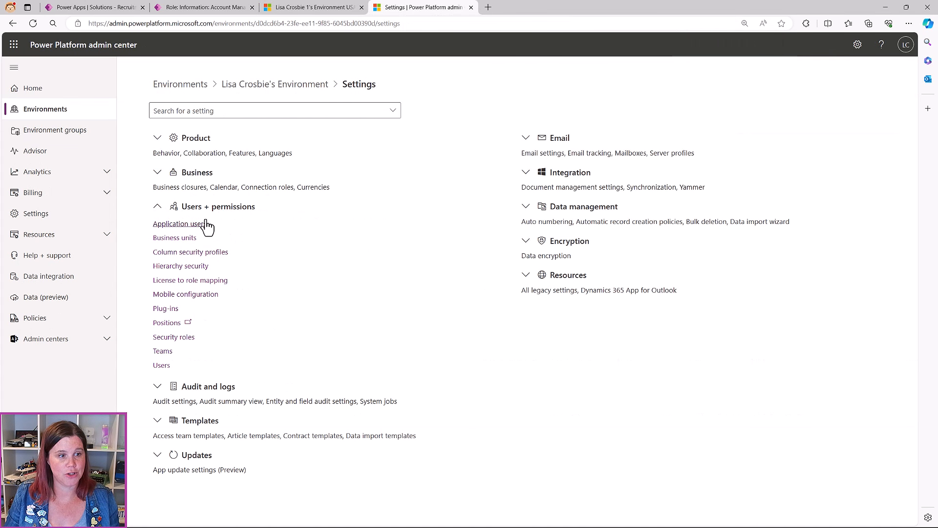
Open Manage security roles for the first user in the environment's Users list
left_click(162, 366)
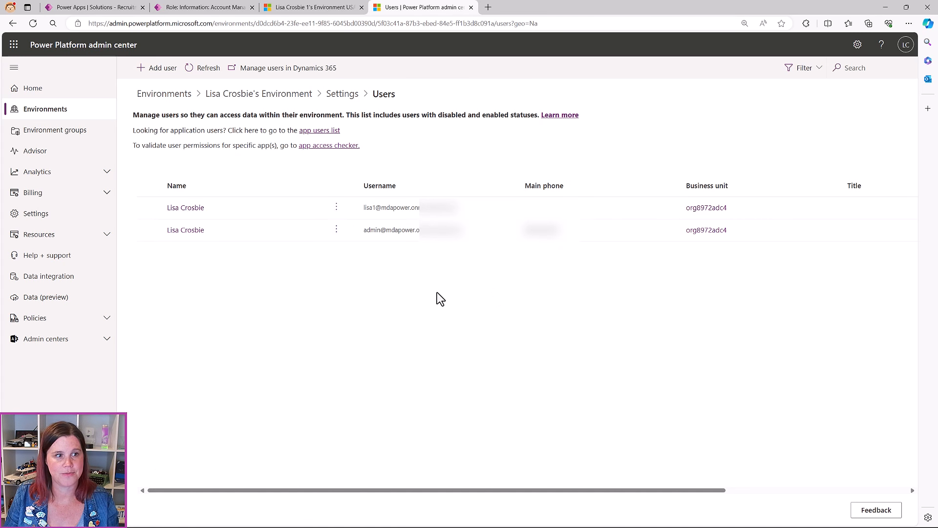
left_click(149, 207)
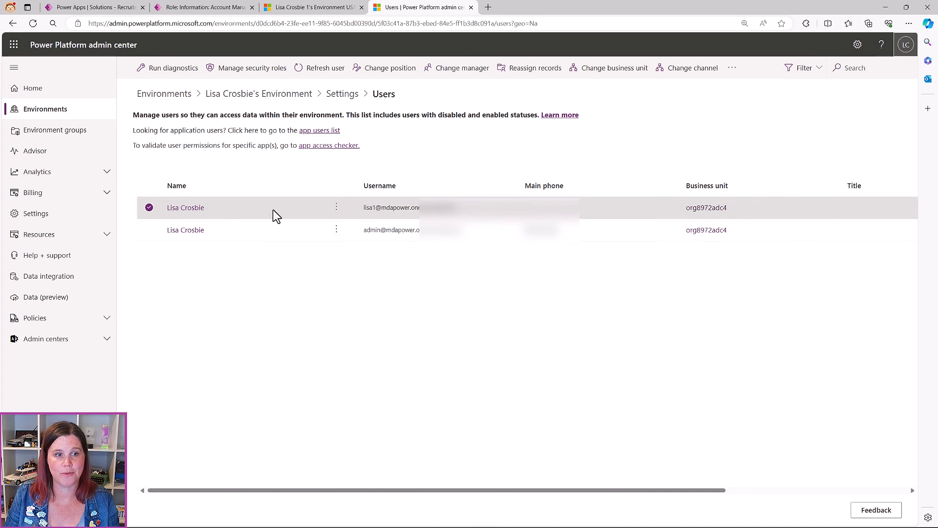
left_click(336, 207)
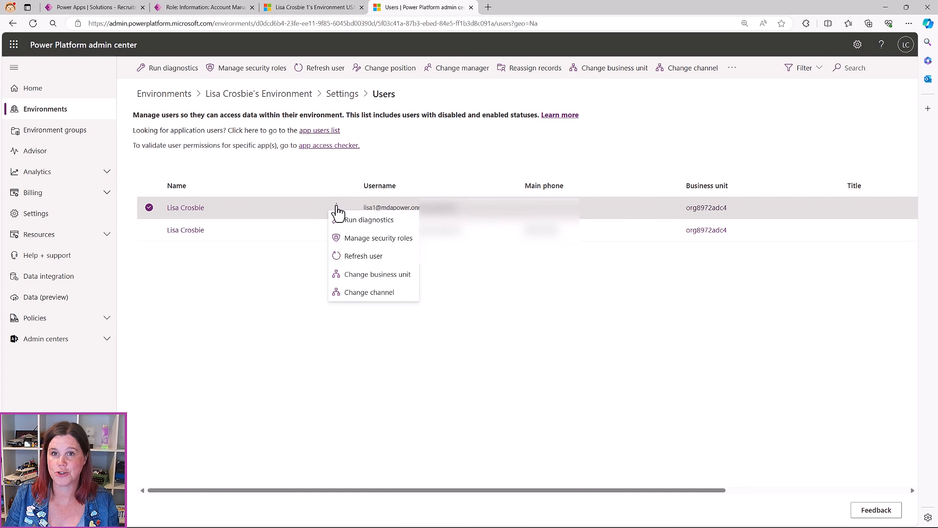
left_click(355, 239)
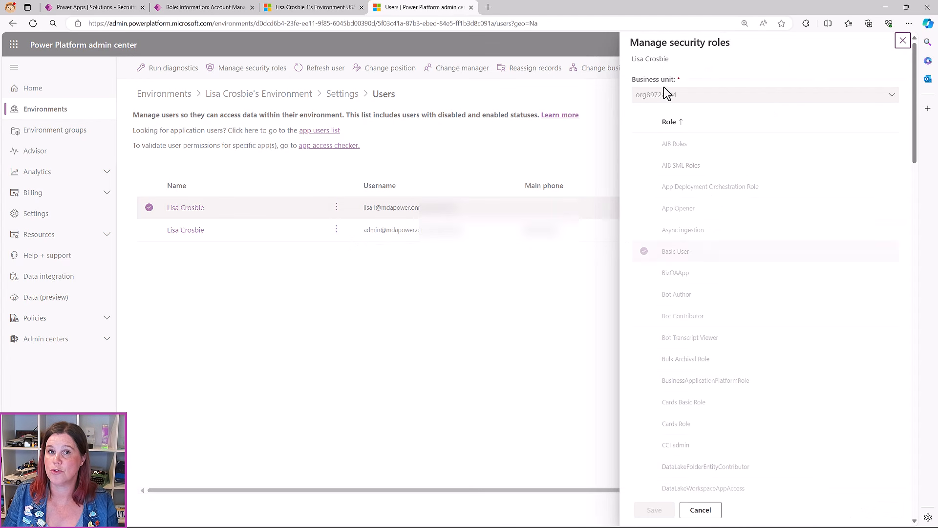
Check Recruitment Basic Role, uncheck System Administrator, and save the user's roles
scroll(728, 236, "down", 20)
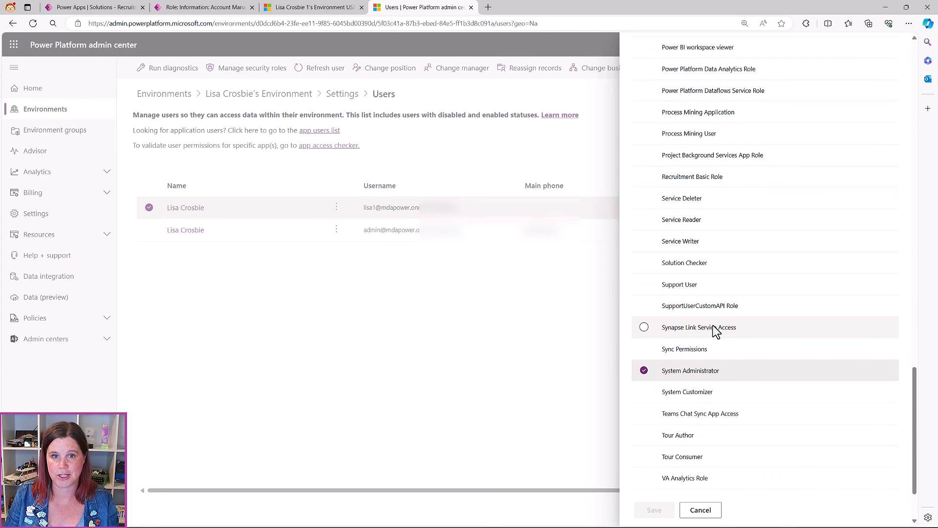
left_click(644, 176)
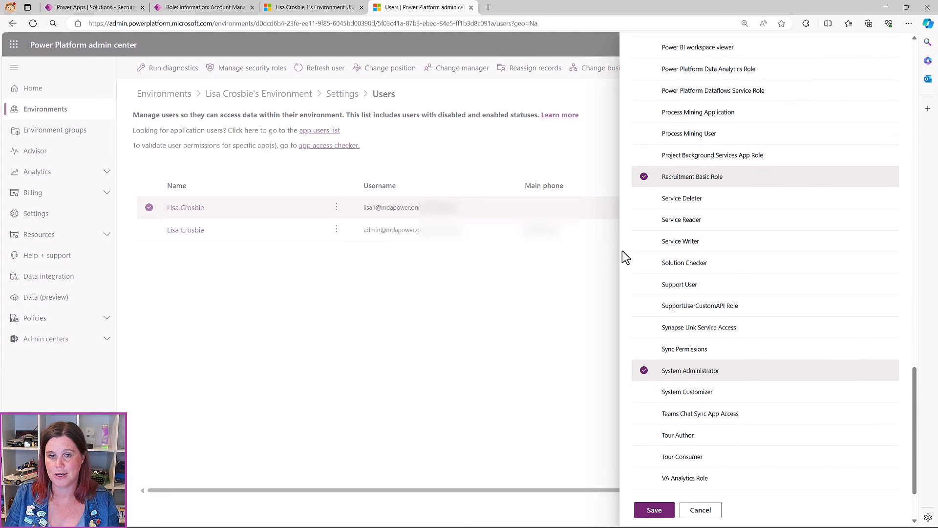
left_click(645, 371)
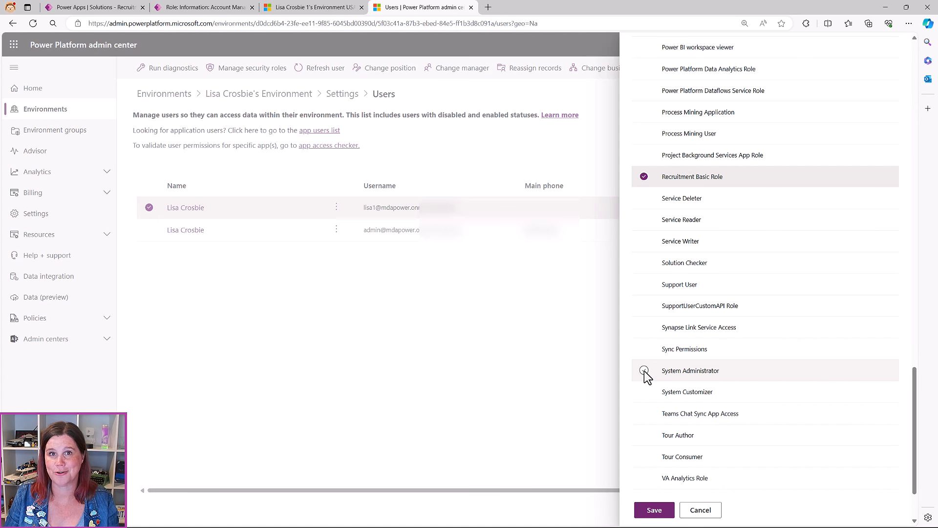
left_click(643, 371)
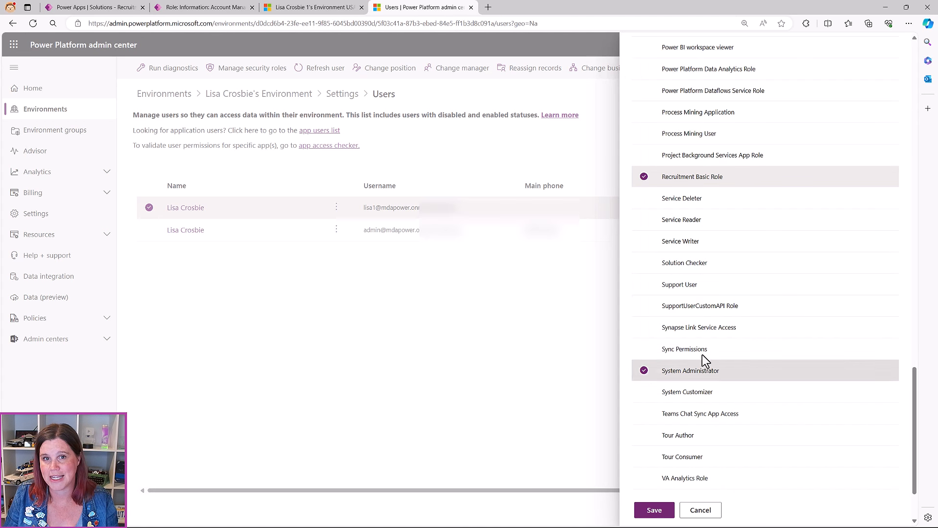
scroll(706, 293, "up", 6)
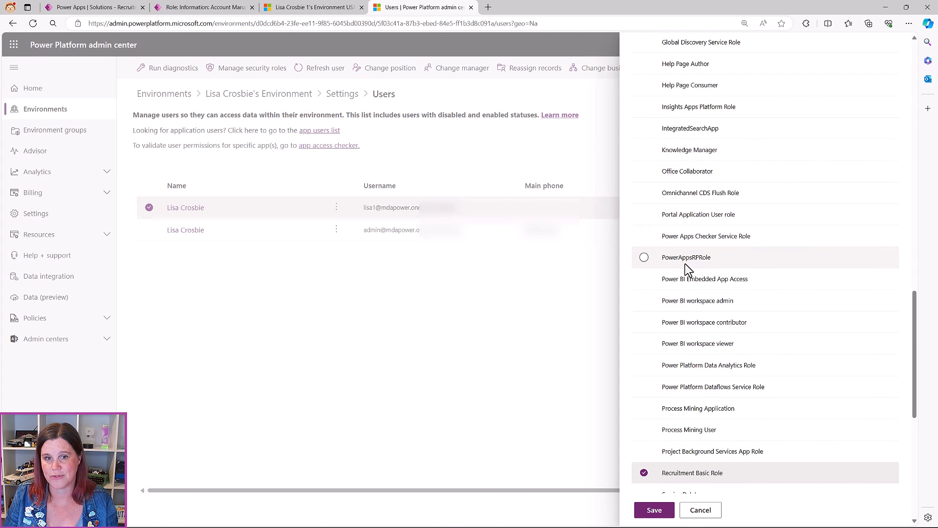
scroll(688, 269, "down", 8)
left_click(644, 288)
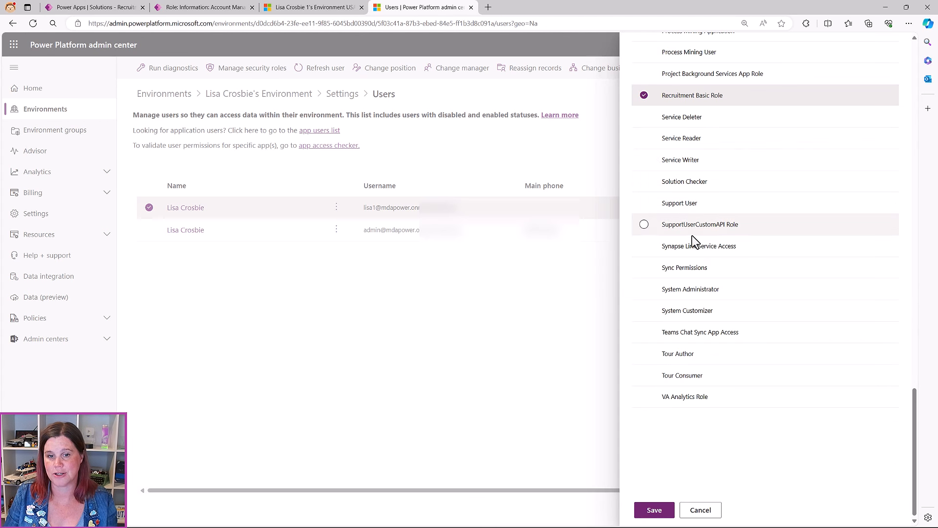
scroll(694, 239, "up", 6)
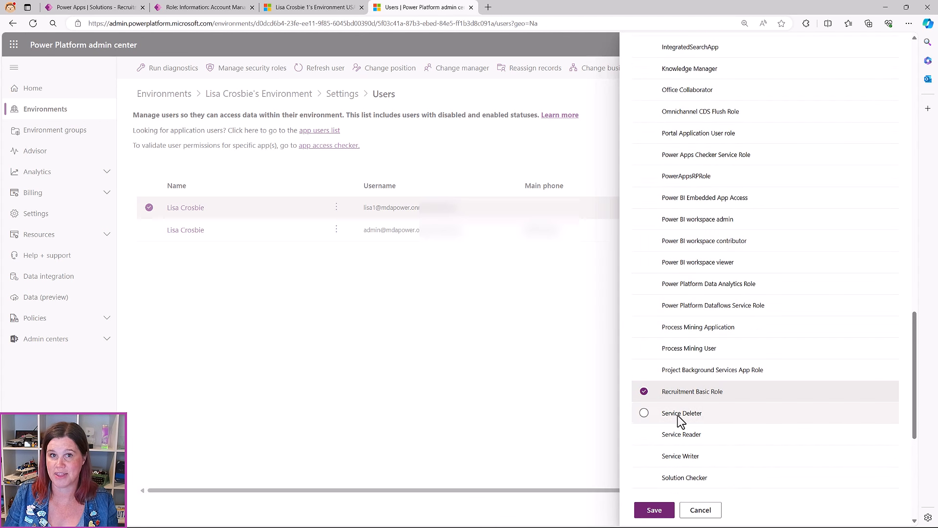
left_click(655, 510)
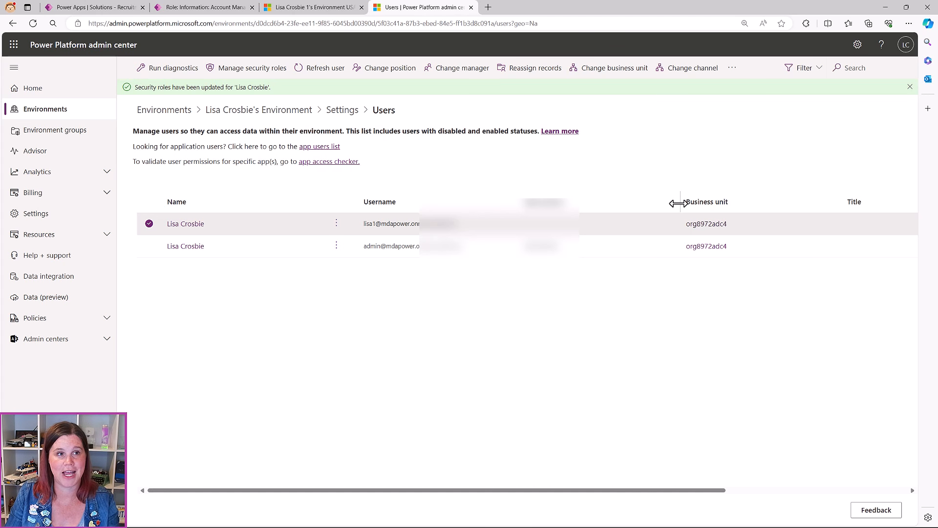
left_click(61, 8)
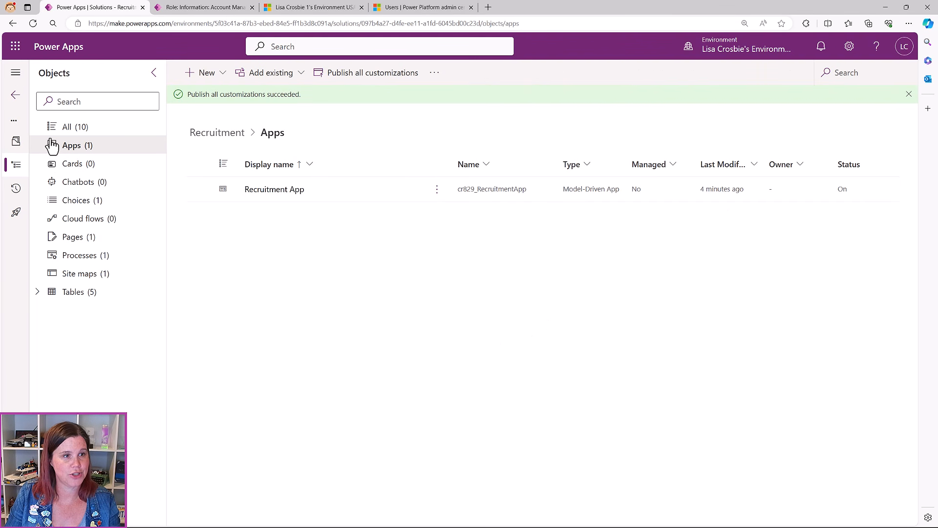
Add the existing security role Recruitment Basic Role, found by searching 'rec', to the solution
left_click(84, 130)
left_click(278, 76)
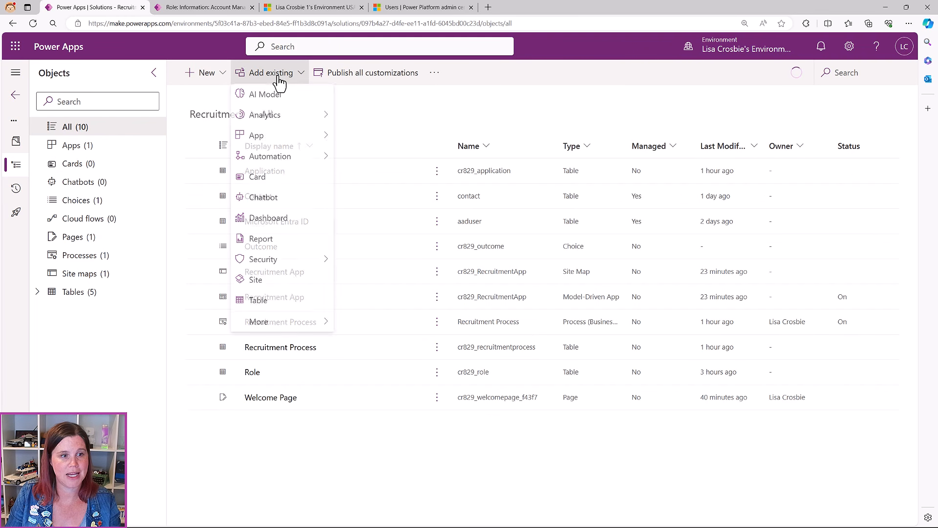
mouse_move(277, 262)
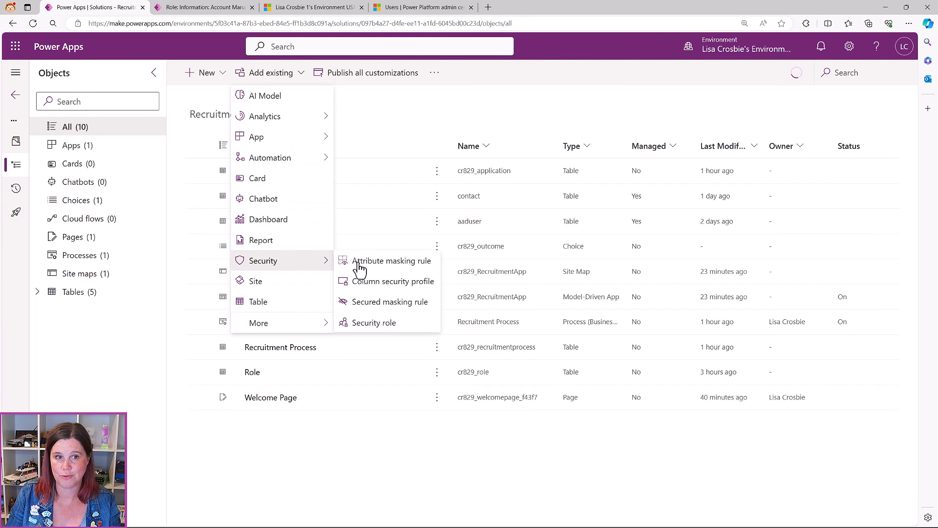
left_click(372, 323)
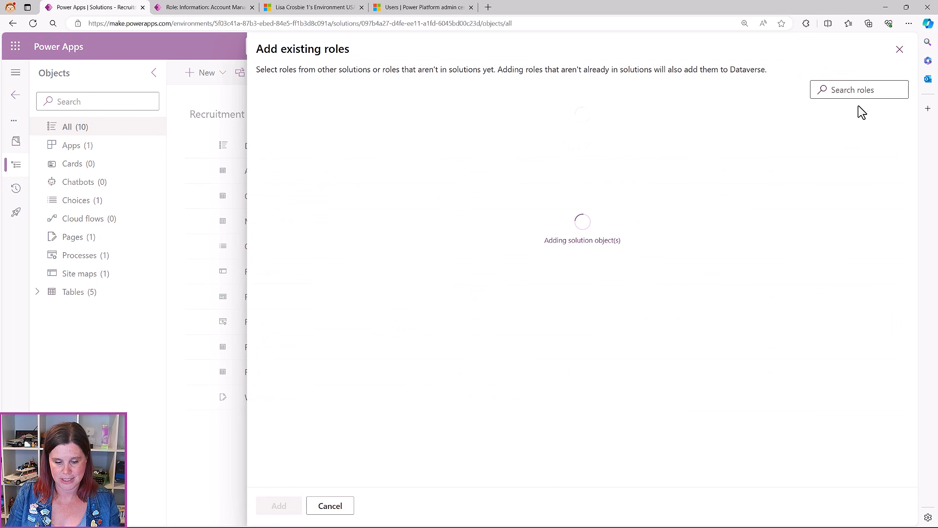
left_click(864, 93)
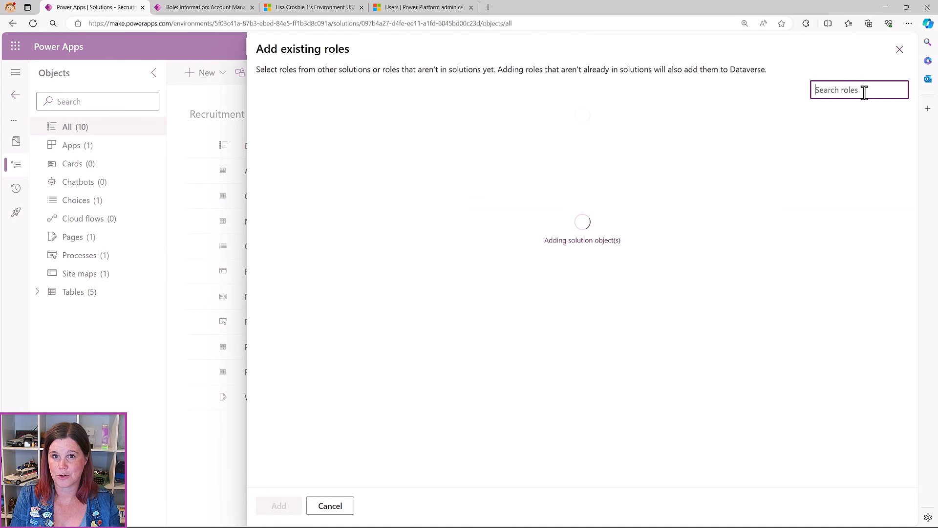
type("rec")
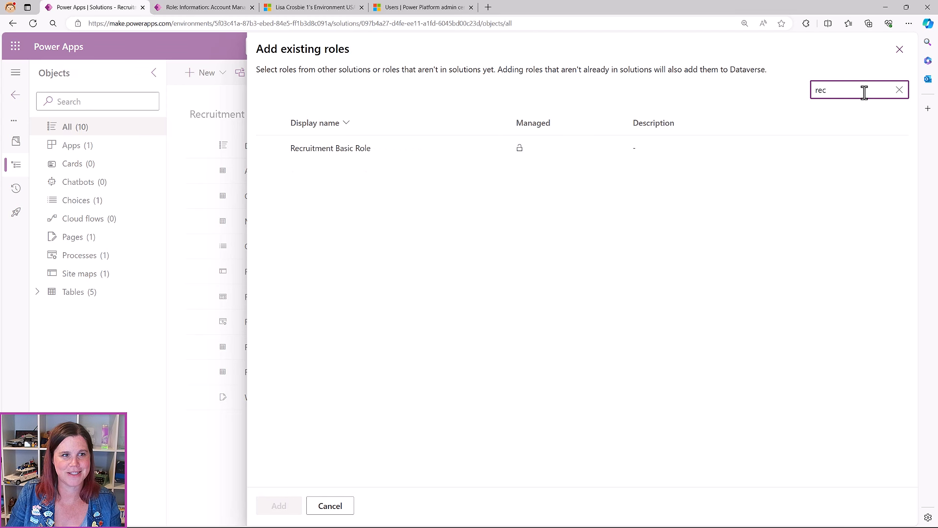
left_click(283, 150)
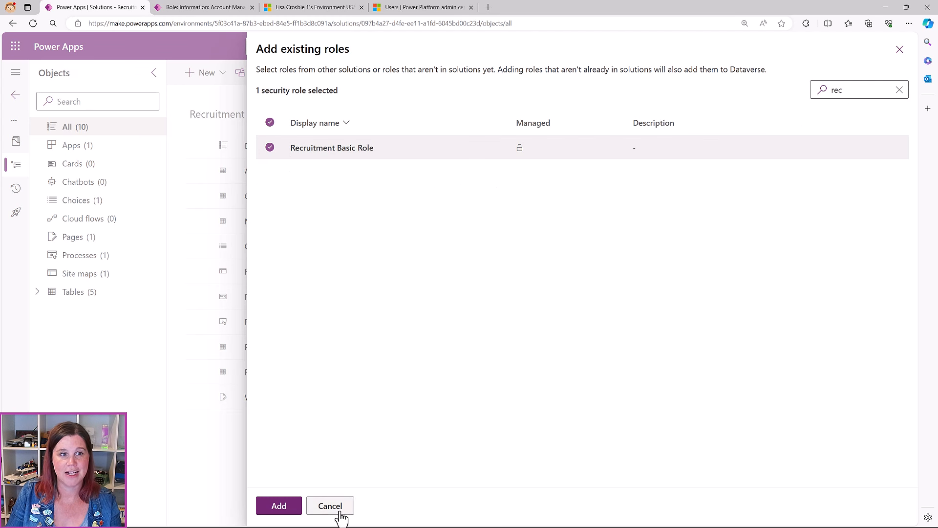
left_click(281, 507)
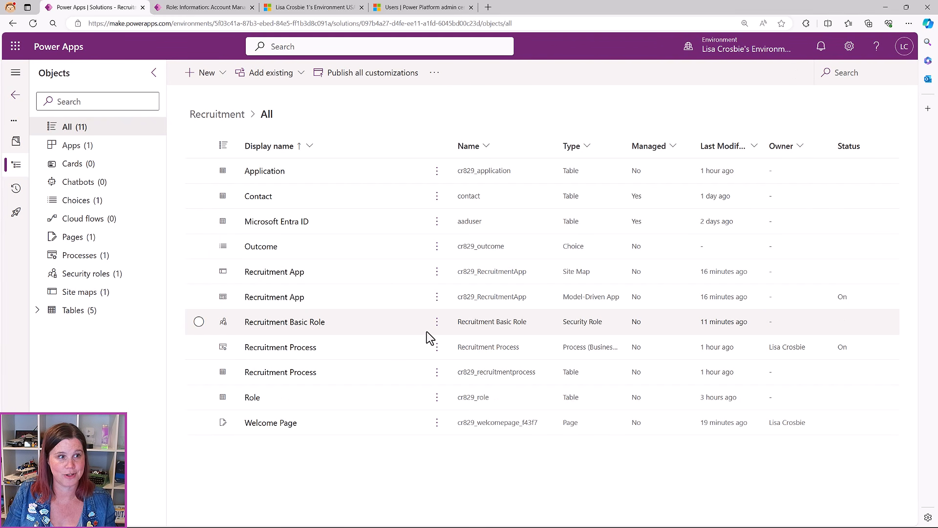
Filter the solution to Apps and start sharing the Recruitment App
left_click(73, 145)
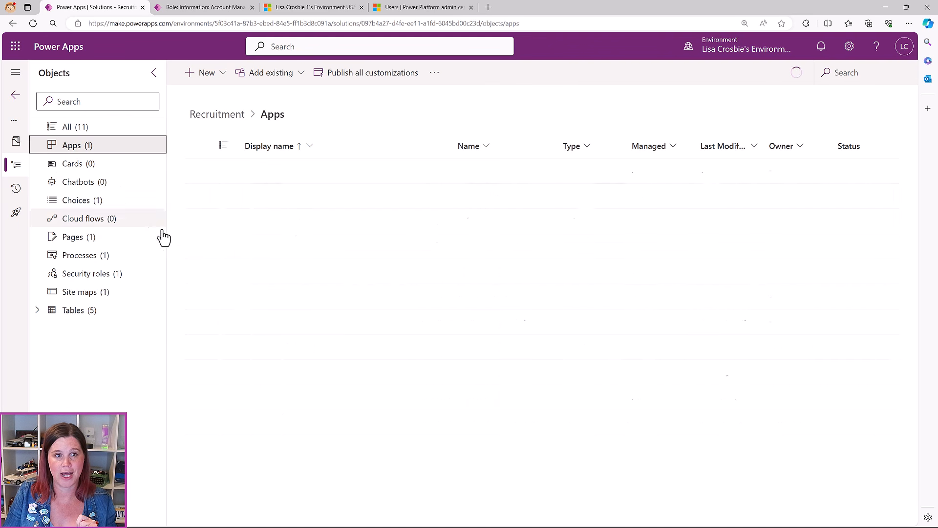
left_click(436, 170)
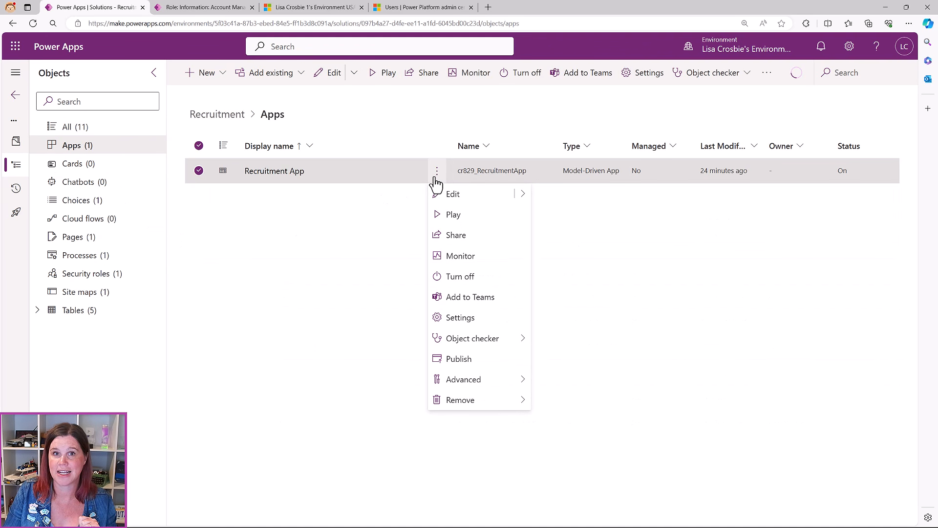
left_click(462, 239)
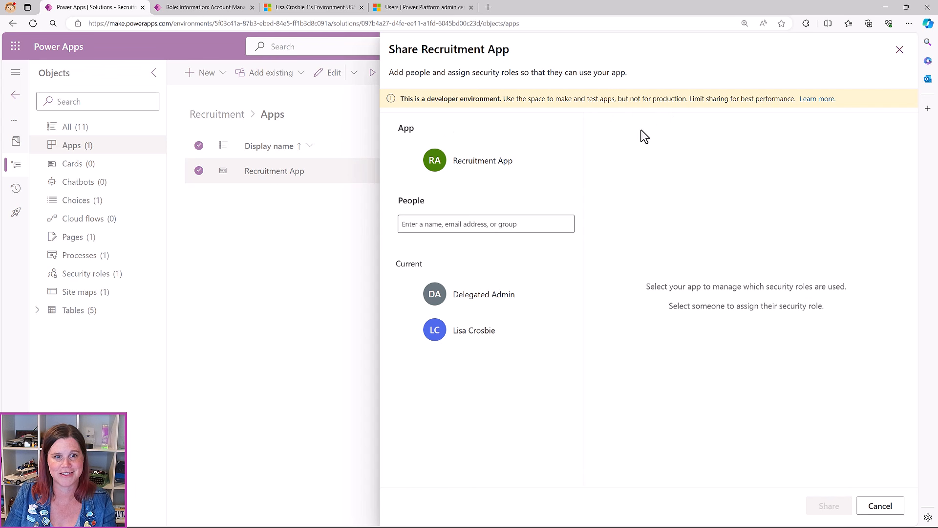
left_click(504, 164)
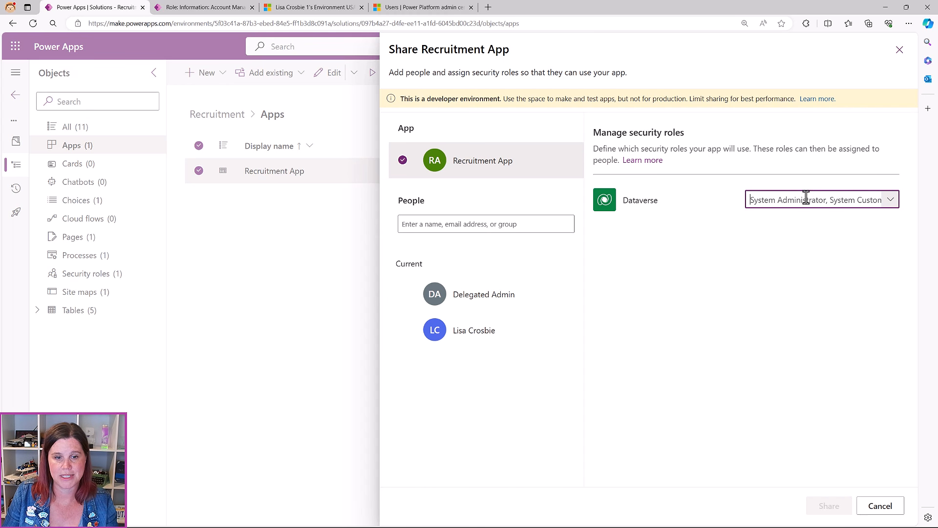
Swap the app's Dataverse role from CCI admin to Recruitment Basic Role and share it
left_click(804, 200)
left_click(612, 201)
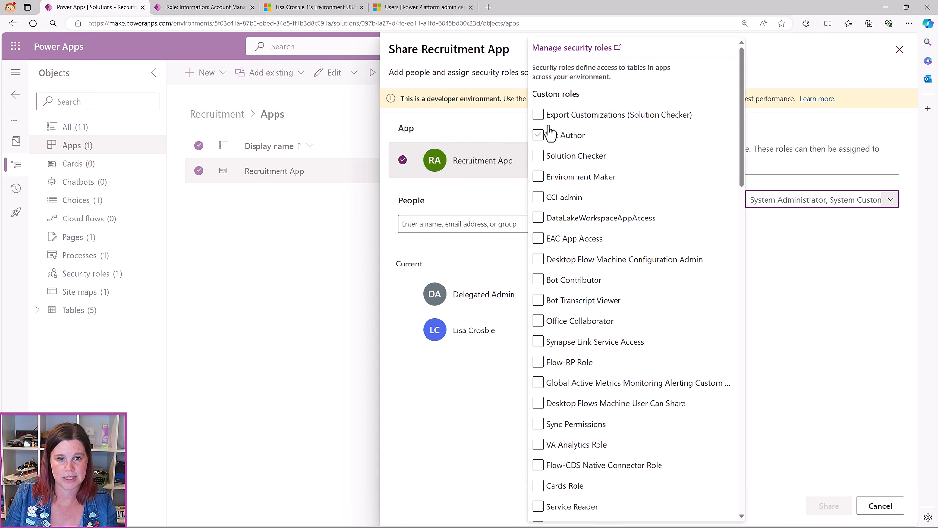
left_click(598, 164)
left_click(634, 298)
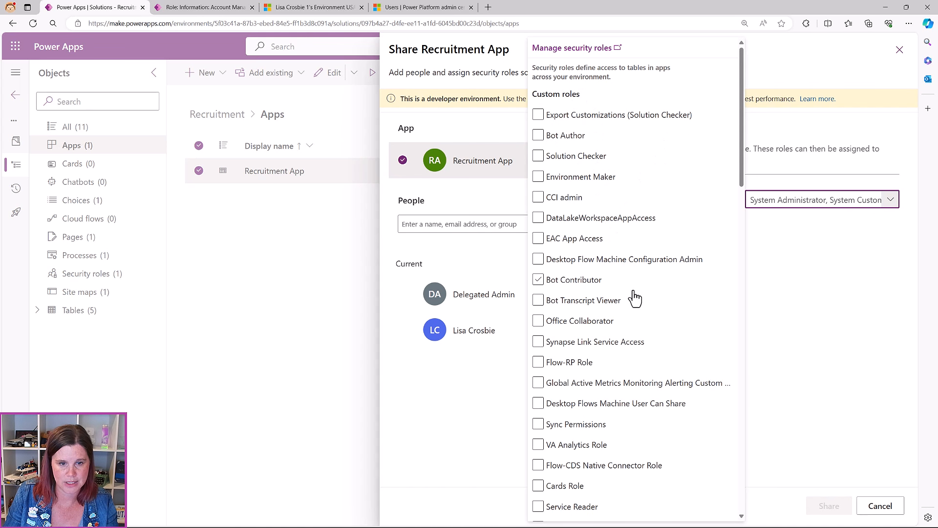
scroll(635, 300, "down", 3)
scroll(635, 303, "down", 5)
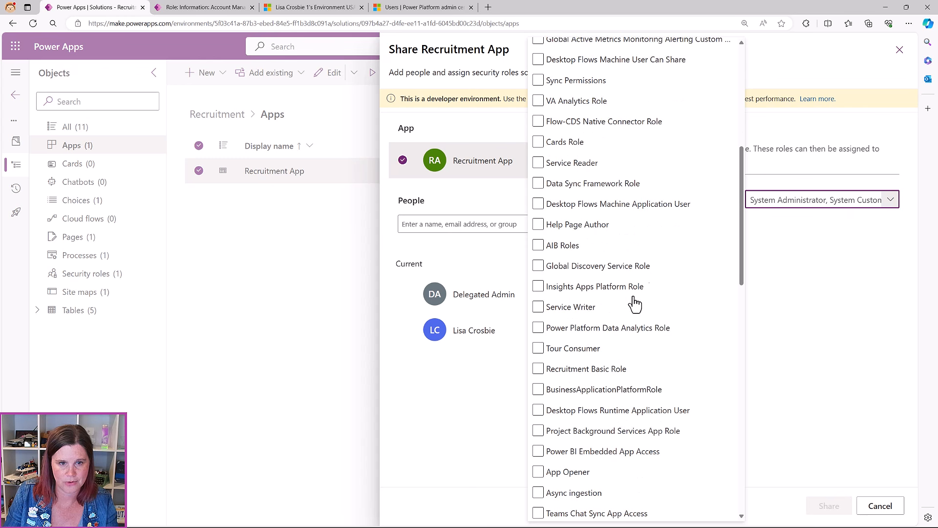
left_click(539, 349)
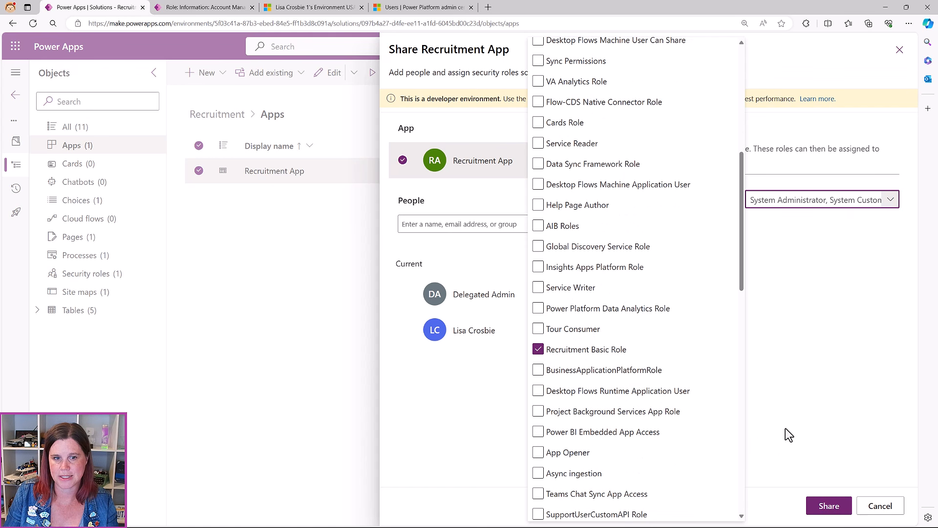
left_click(792, 418)
left_click(829, 506)
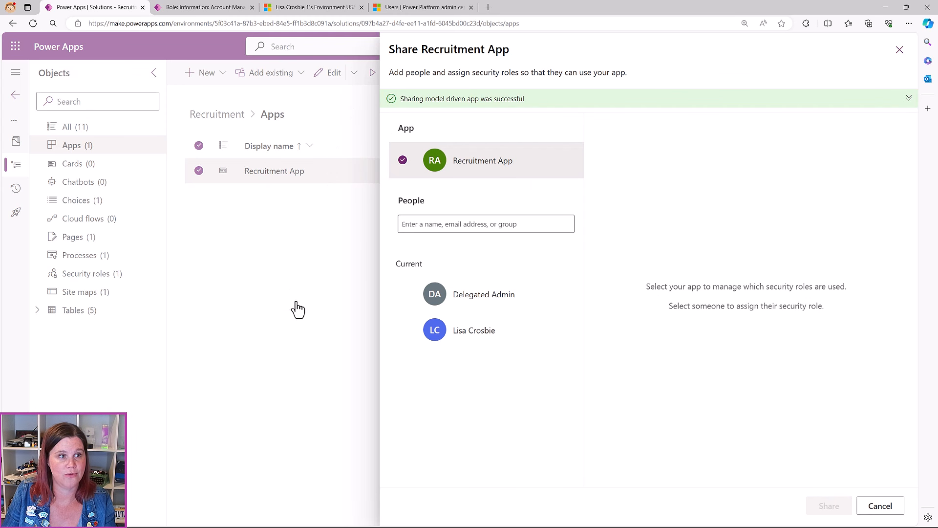
left_click(187, 8)
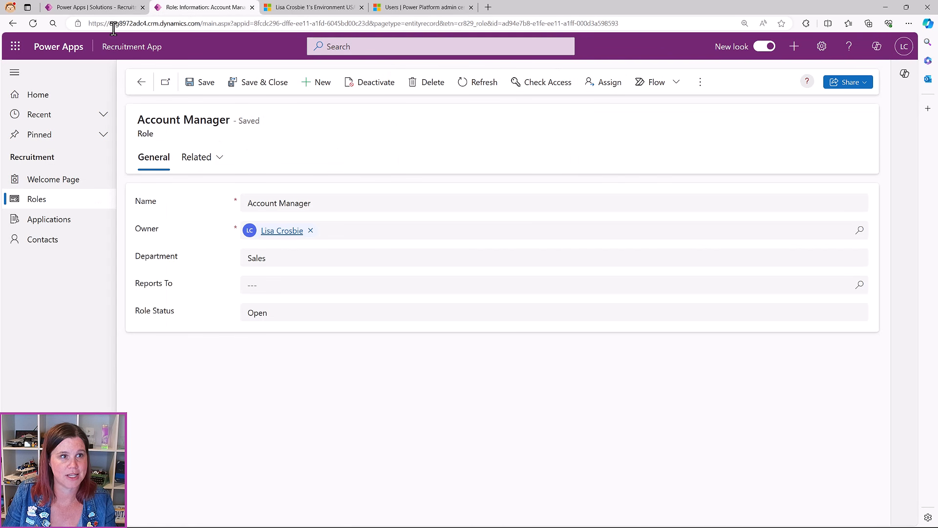